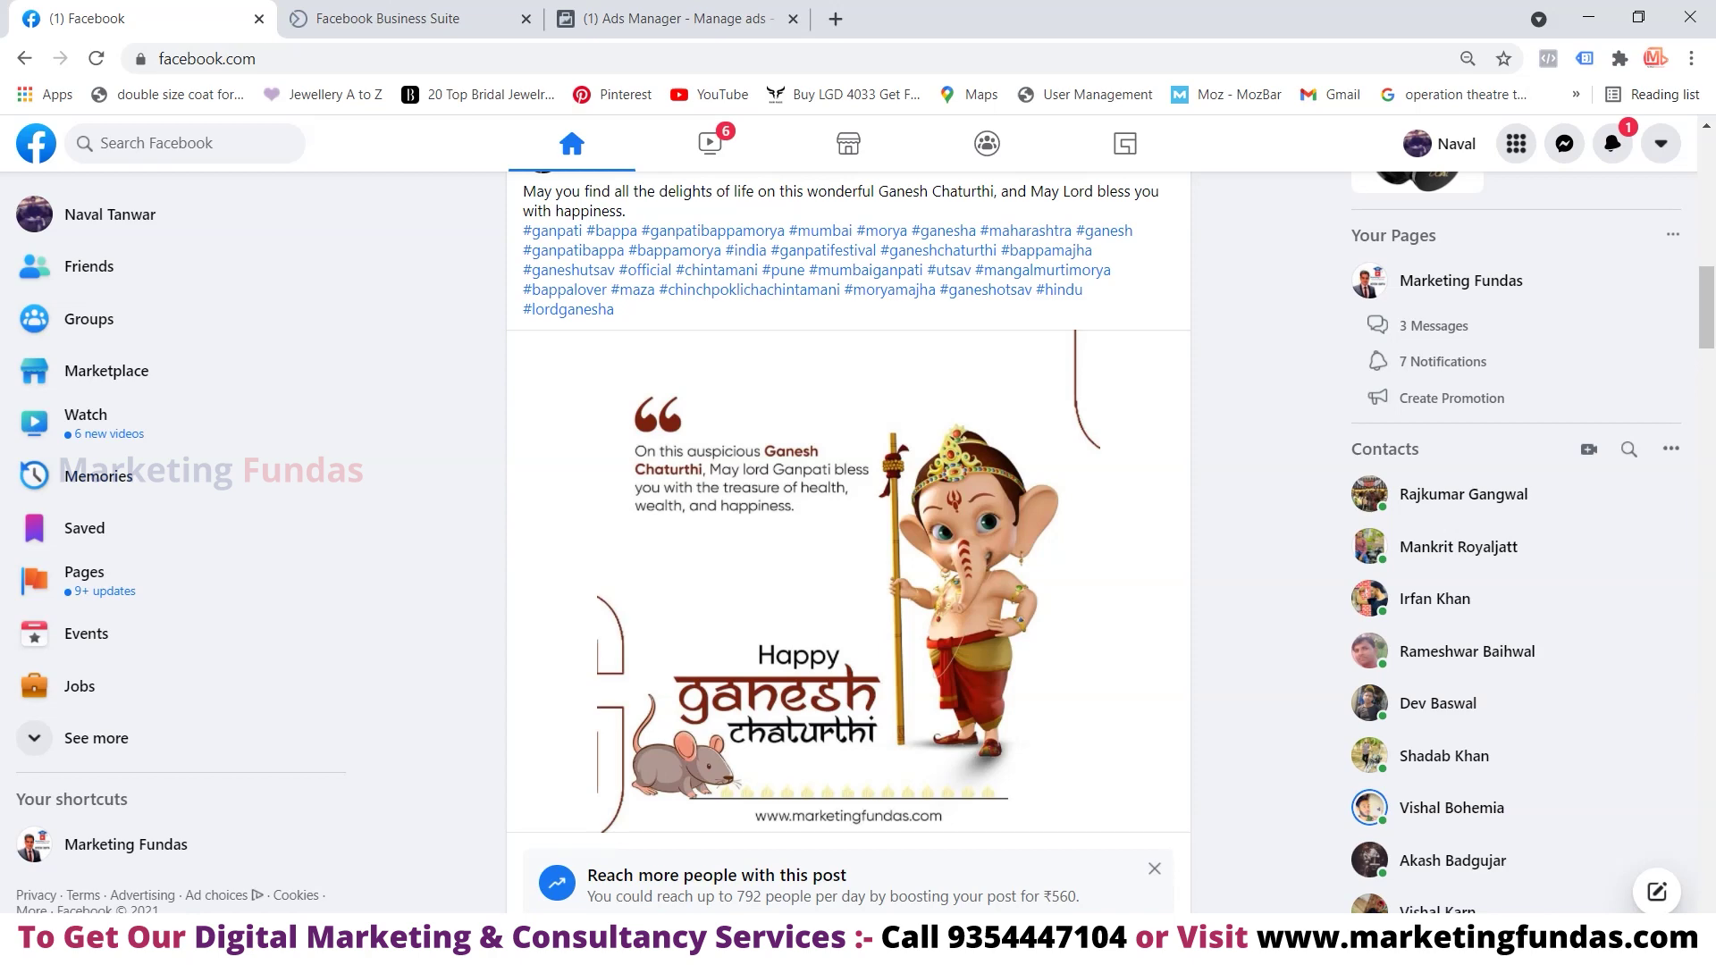
# Switch to Facebook Business Suite and open Ads Manager from its additional tools in a new browser tab
pyautogui.scroll(15, 848, 536)
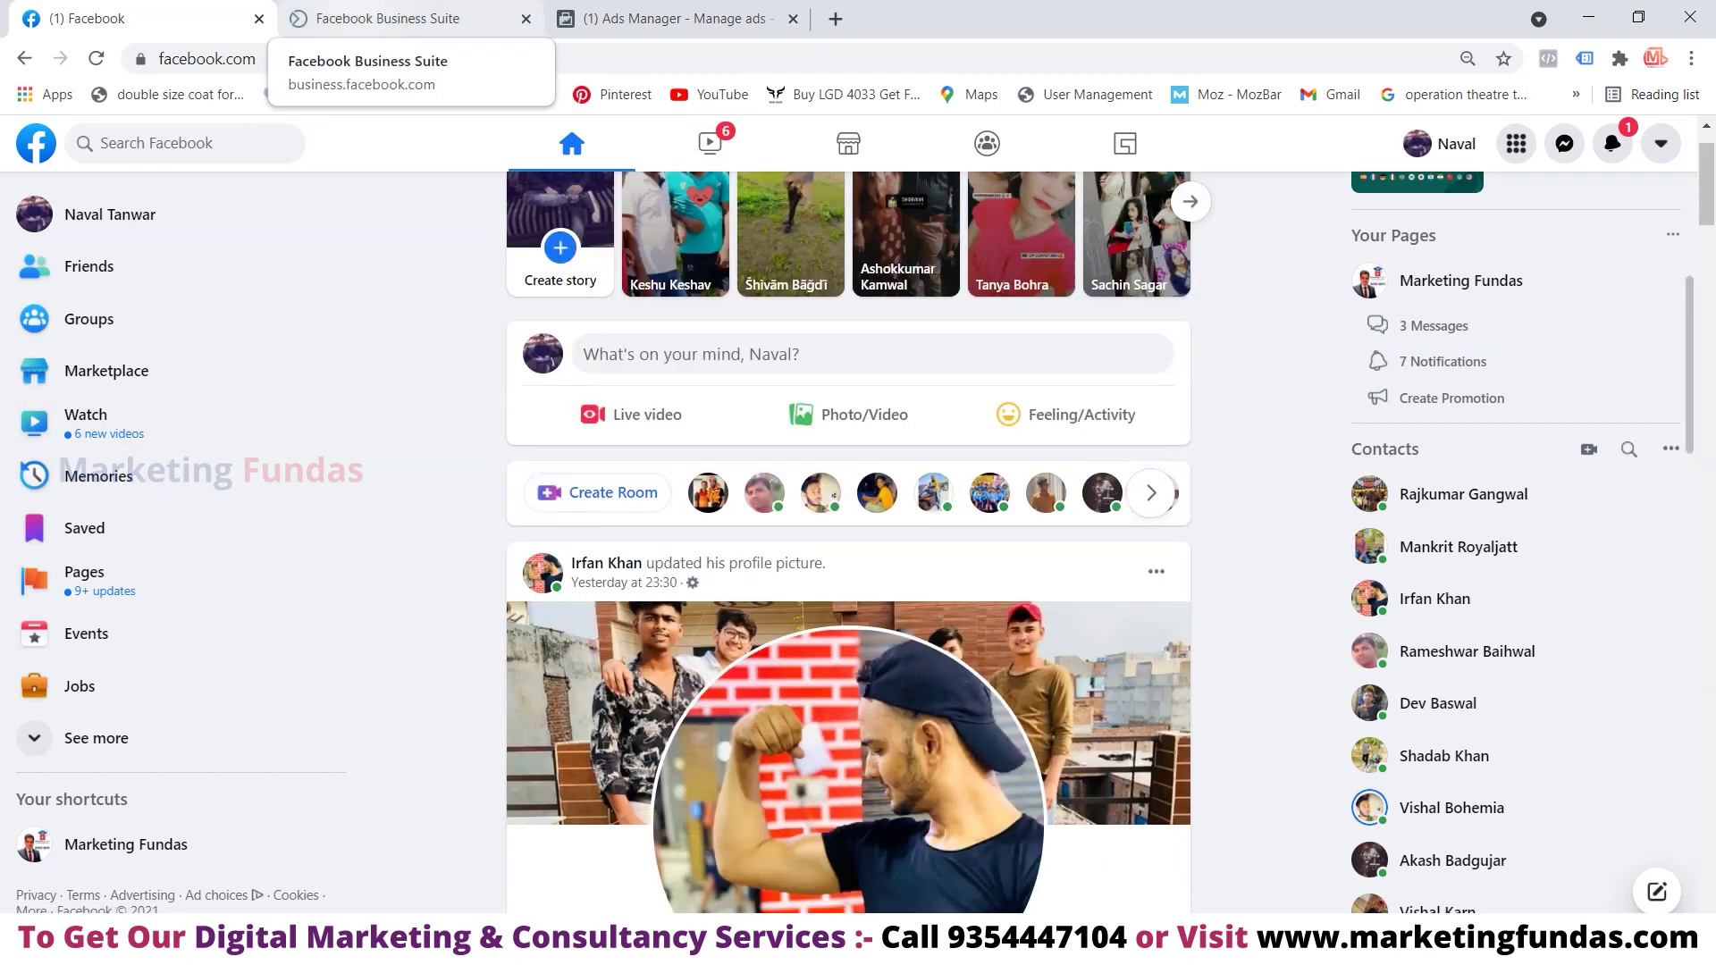
pyautogui.click(393, 18)
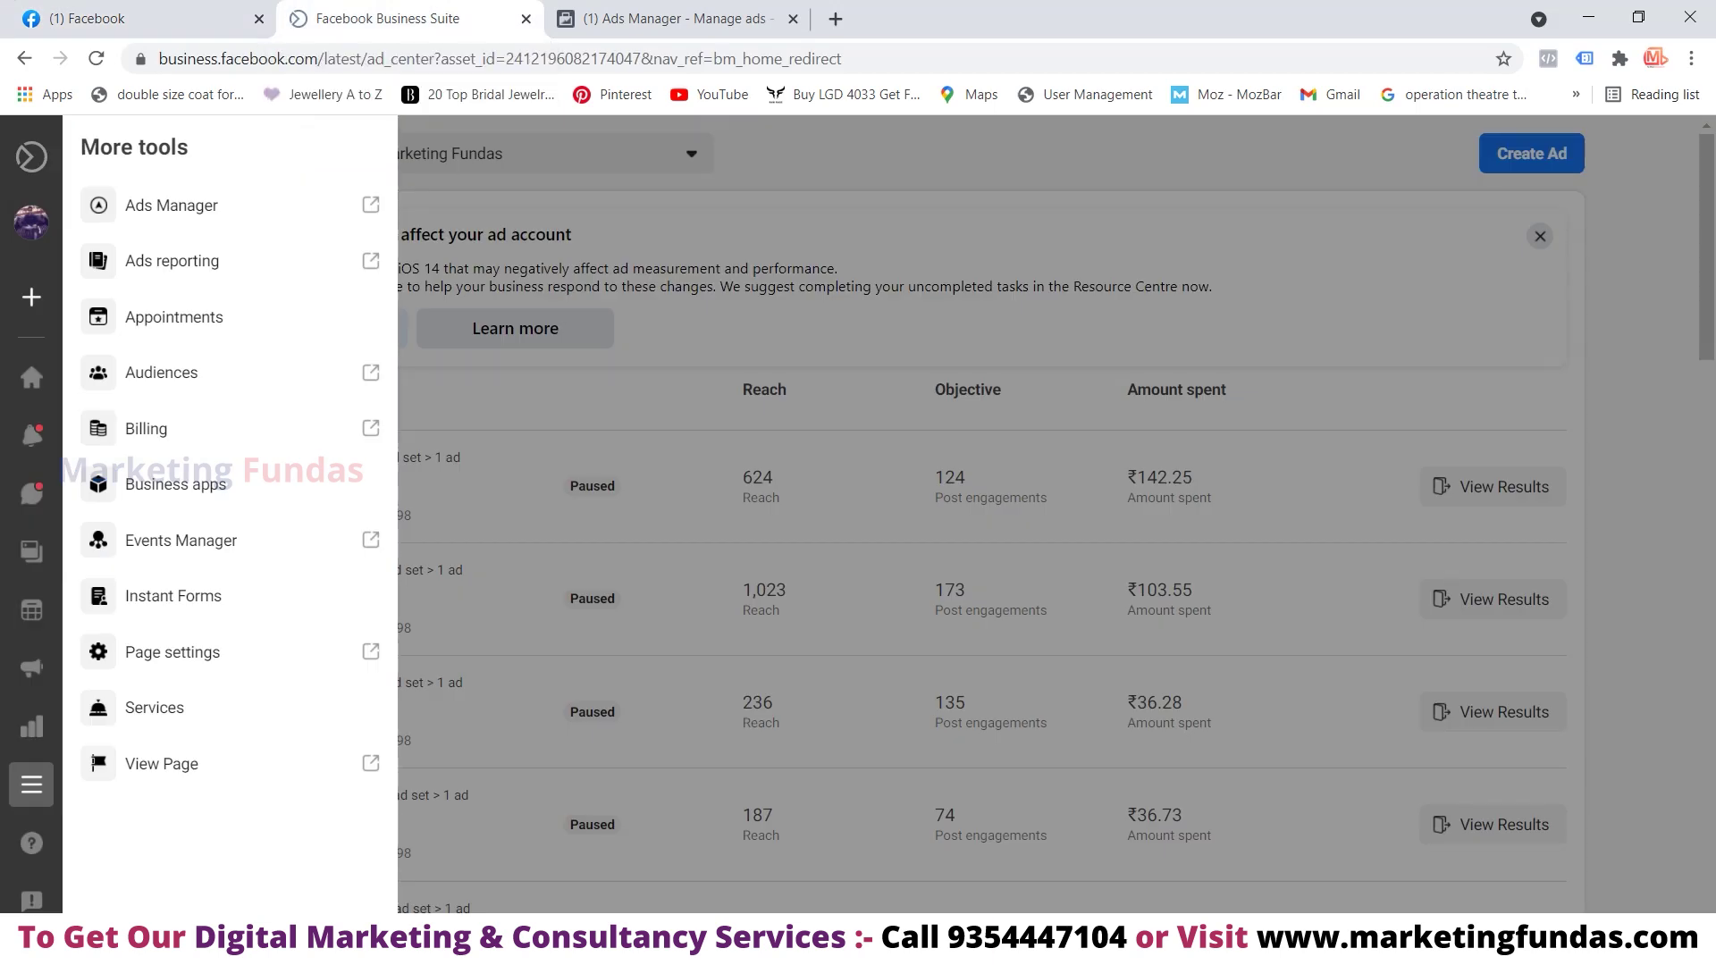
pyautogui.click(626, 536)
pyautogui.moveTo(32, 551)
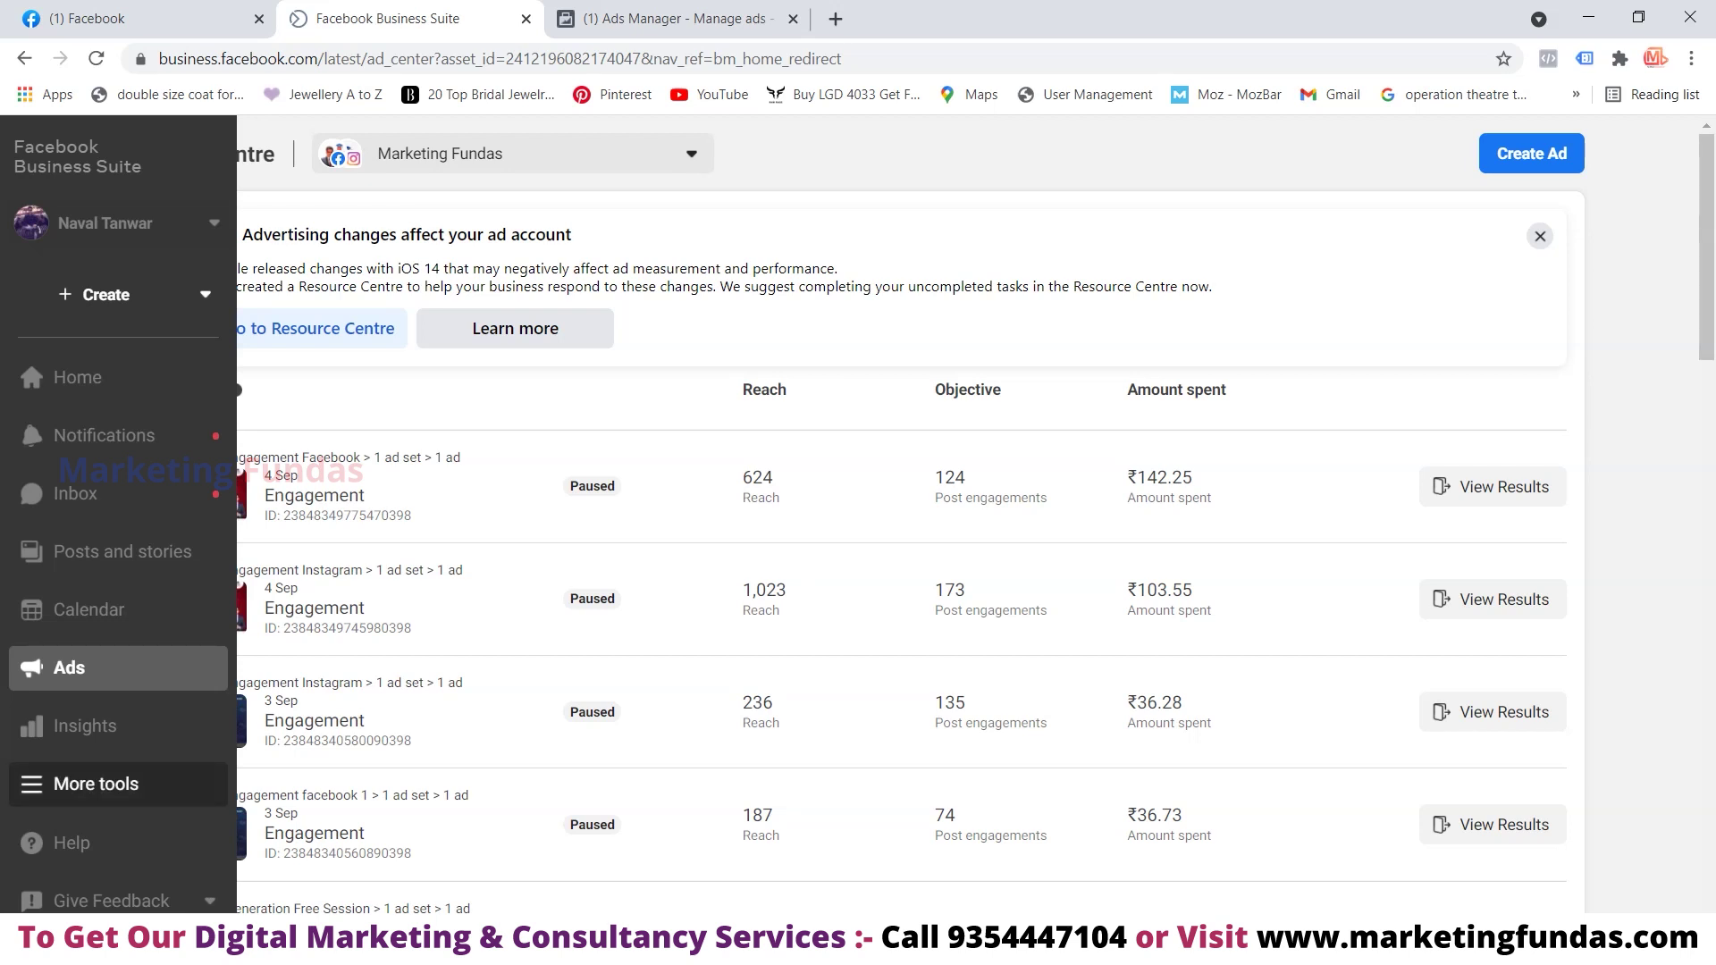
pyautogui.click(96, 784)
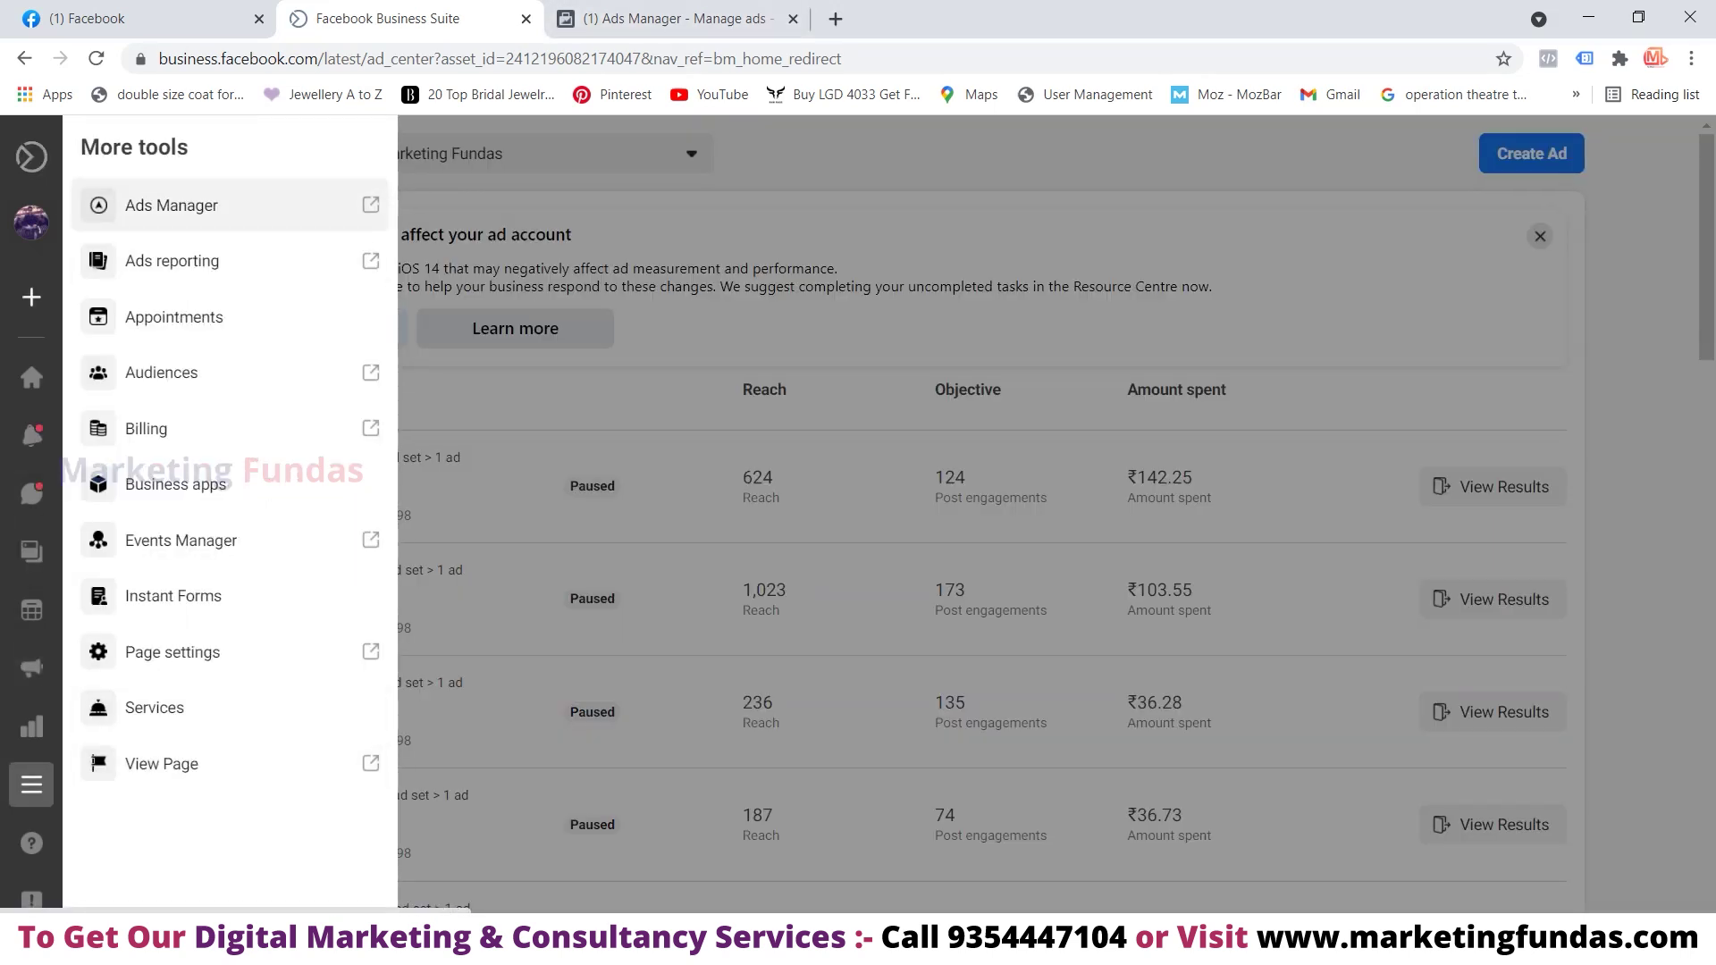
pyautogui.rightClick(314, 202)
pyautogui.click(401, 218)
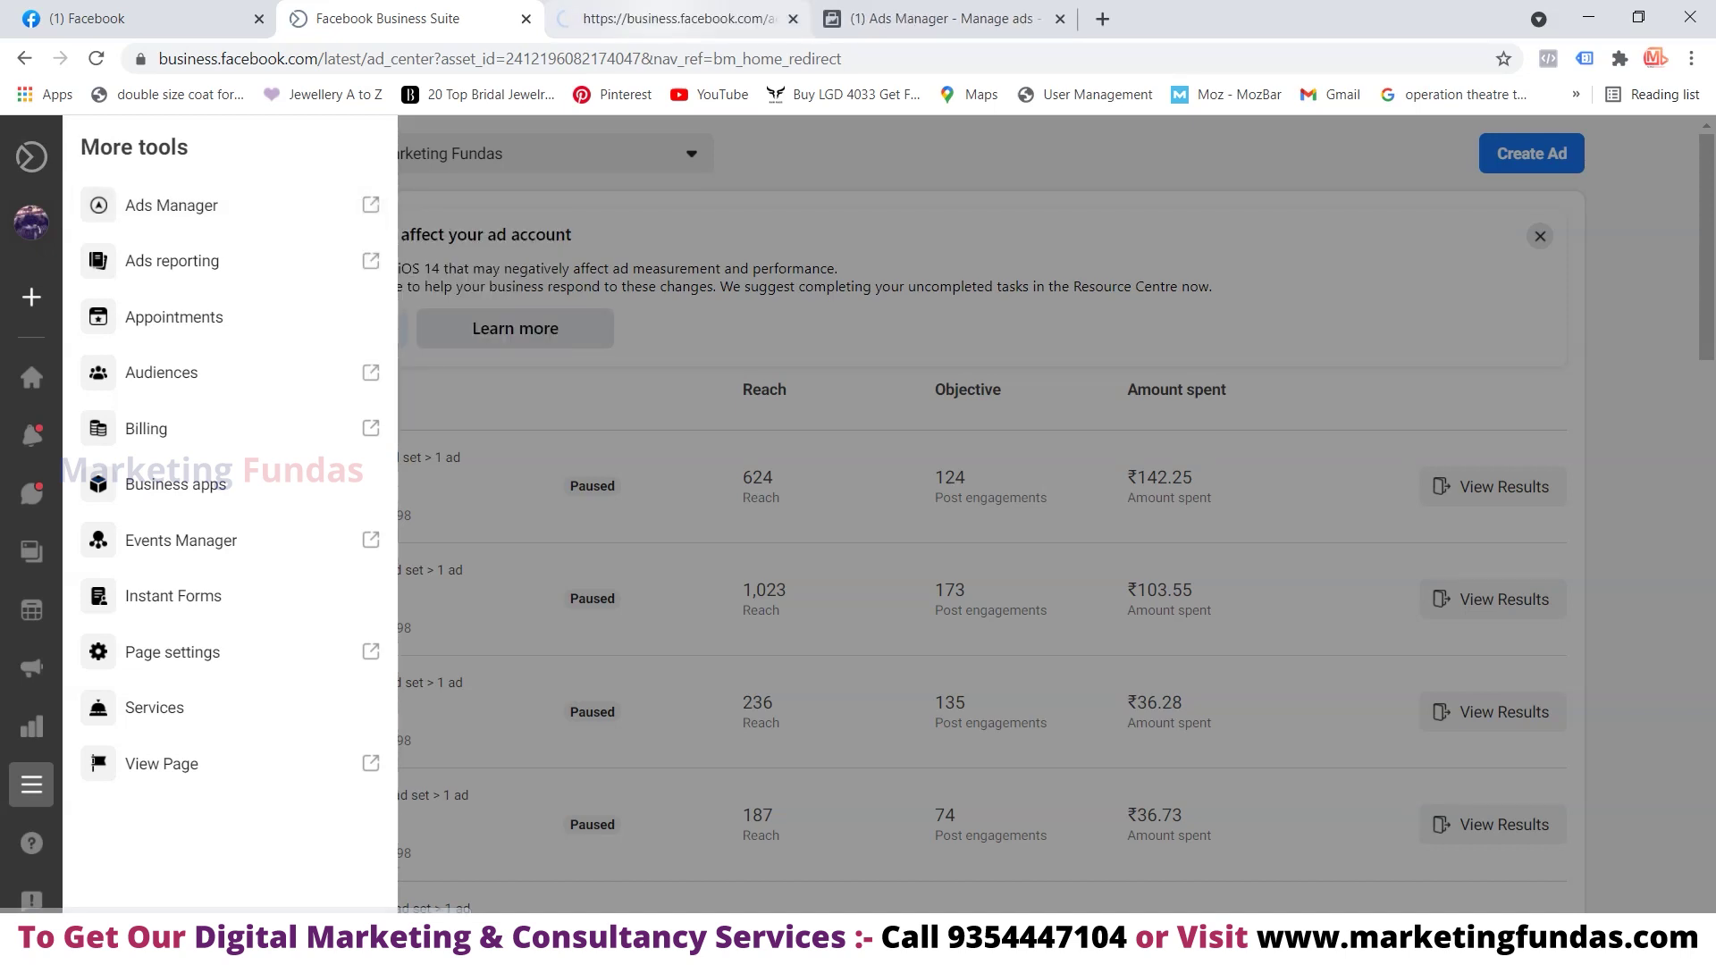
pyautogui.click(670, 17)
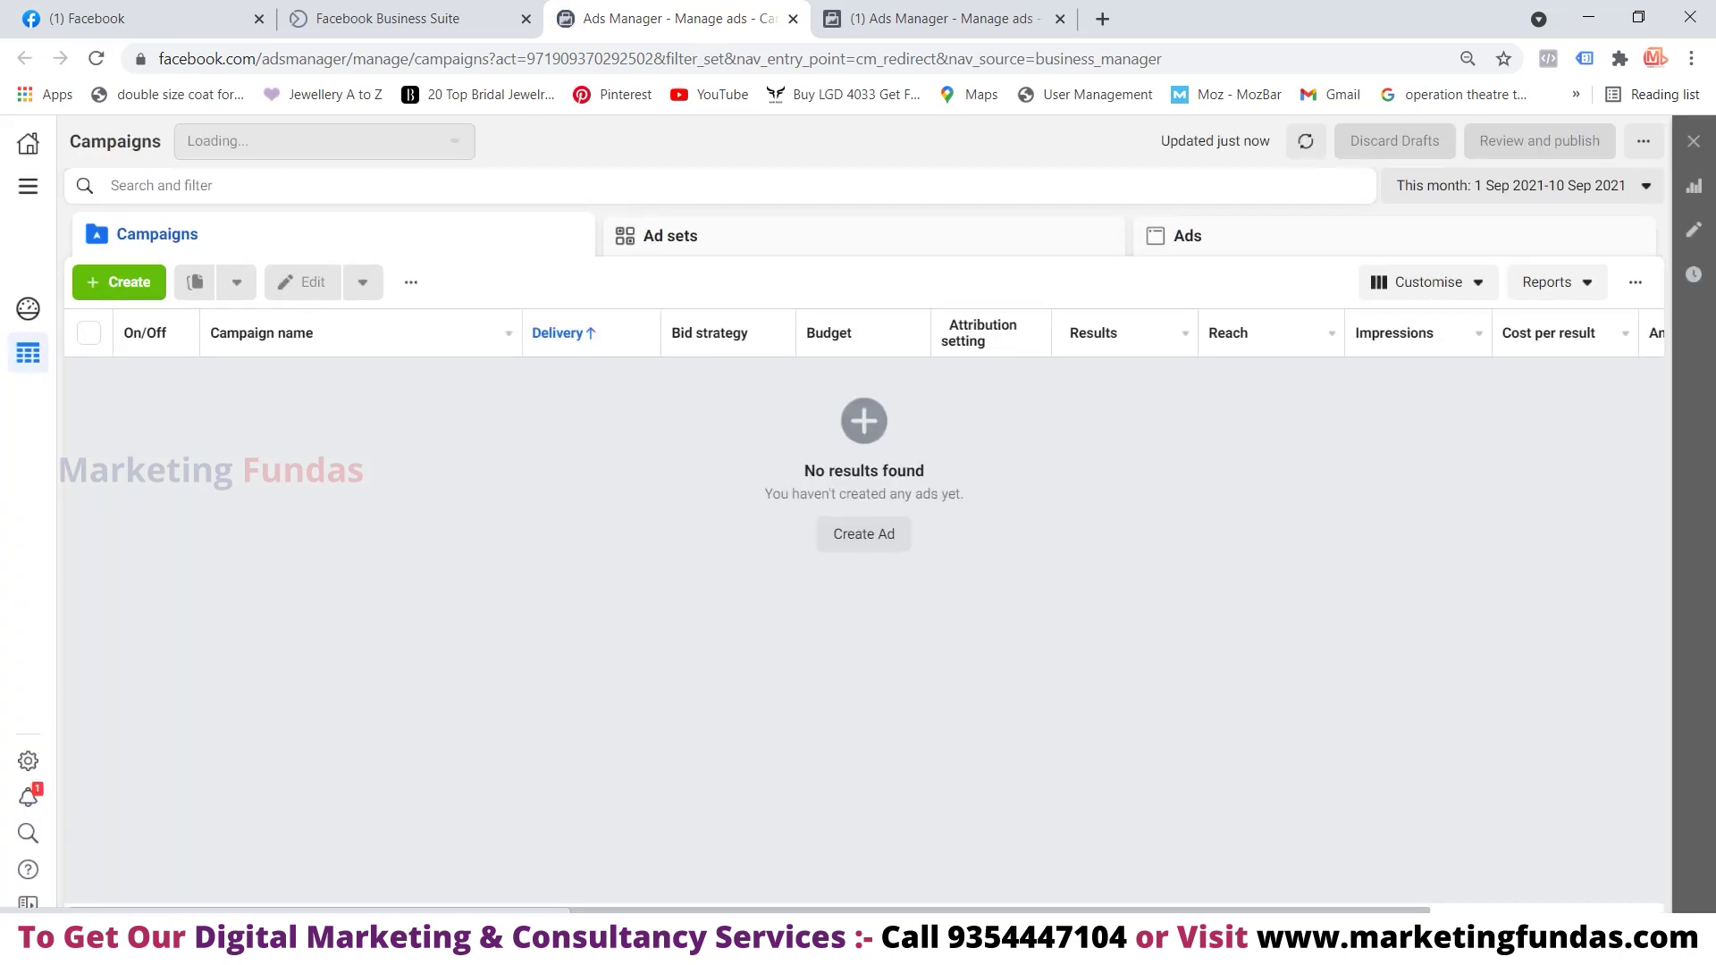
# In the Marketing fundas ad account, create a new campaign with the Lead Generation objective
pyautogui.click(321, 141)
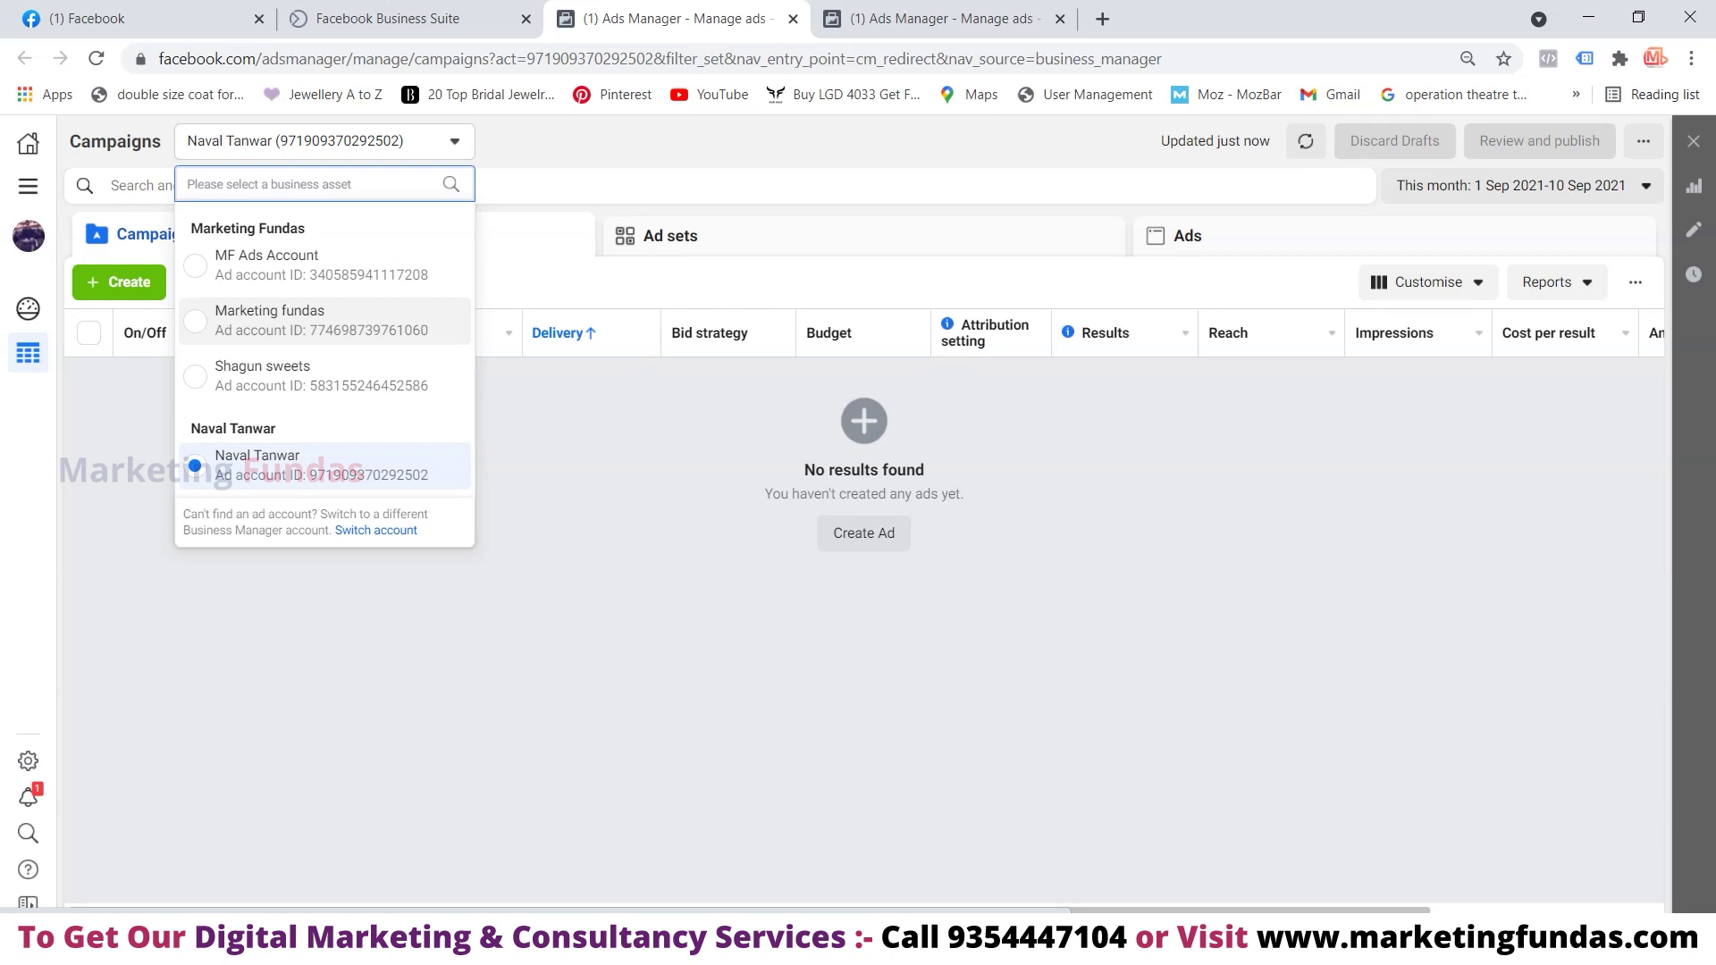
pyautogui.click(321, 319)
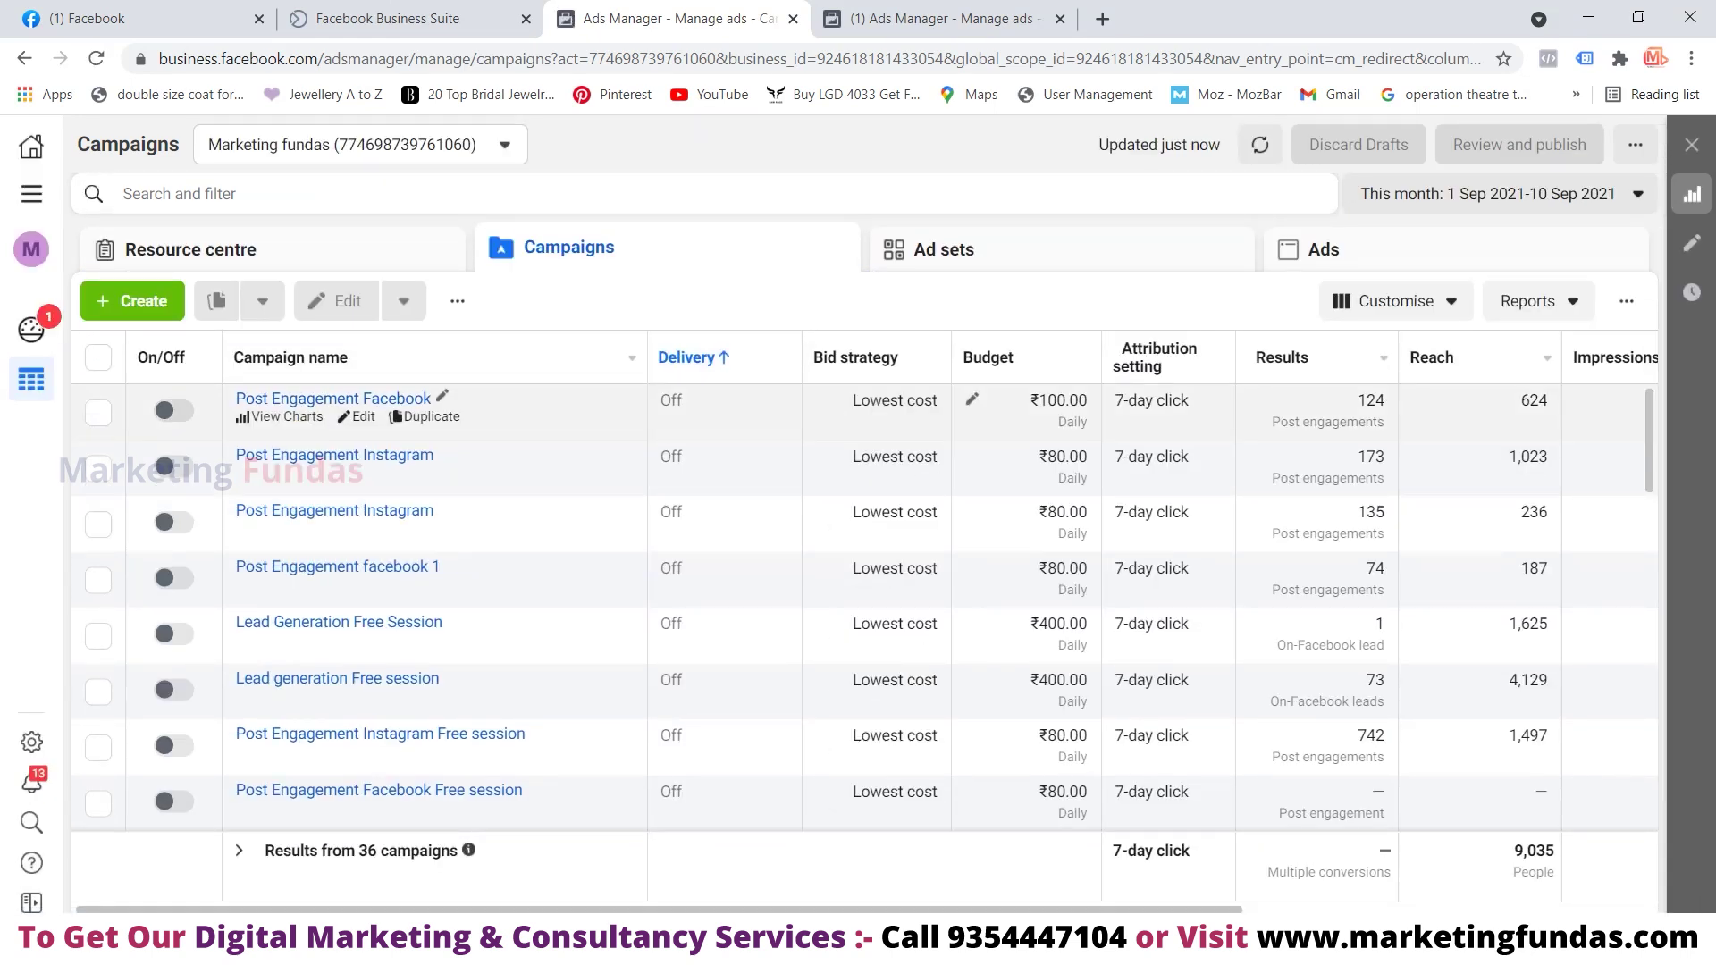
pyautogui.click(132, 300)
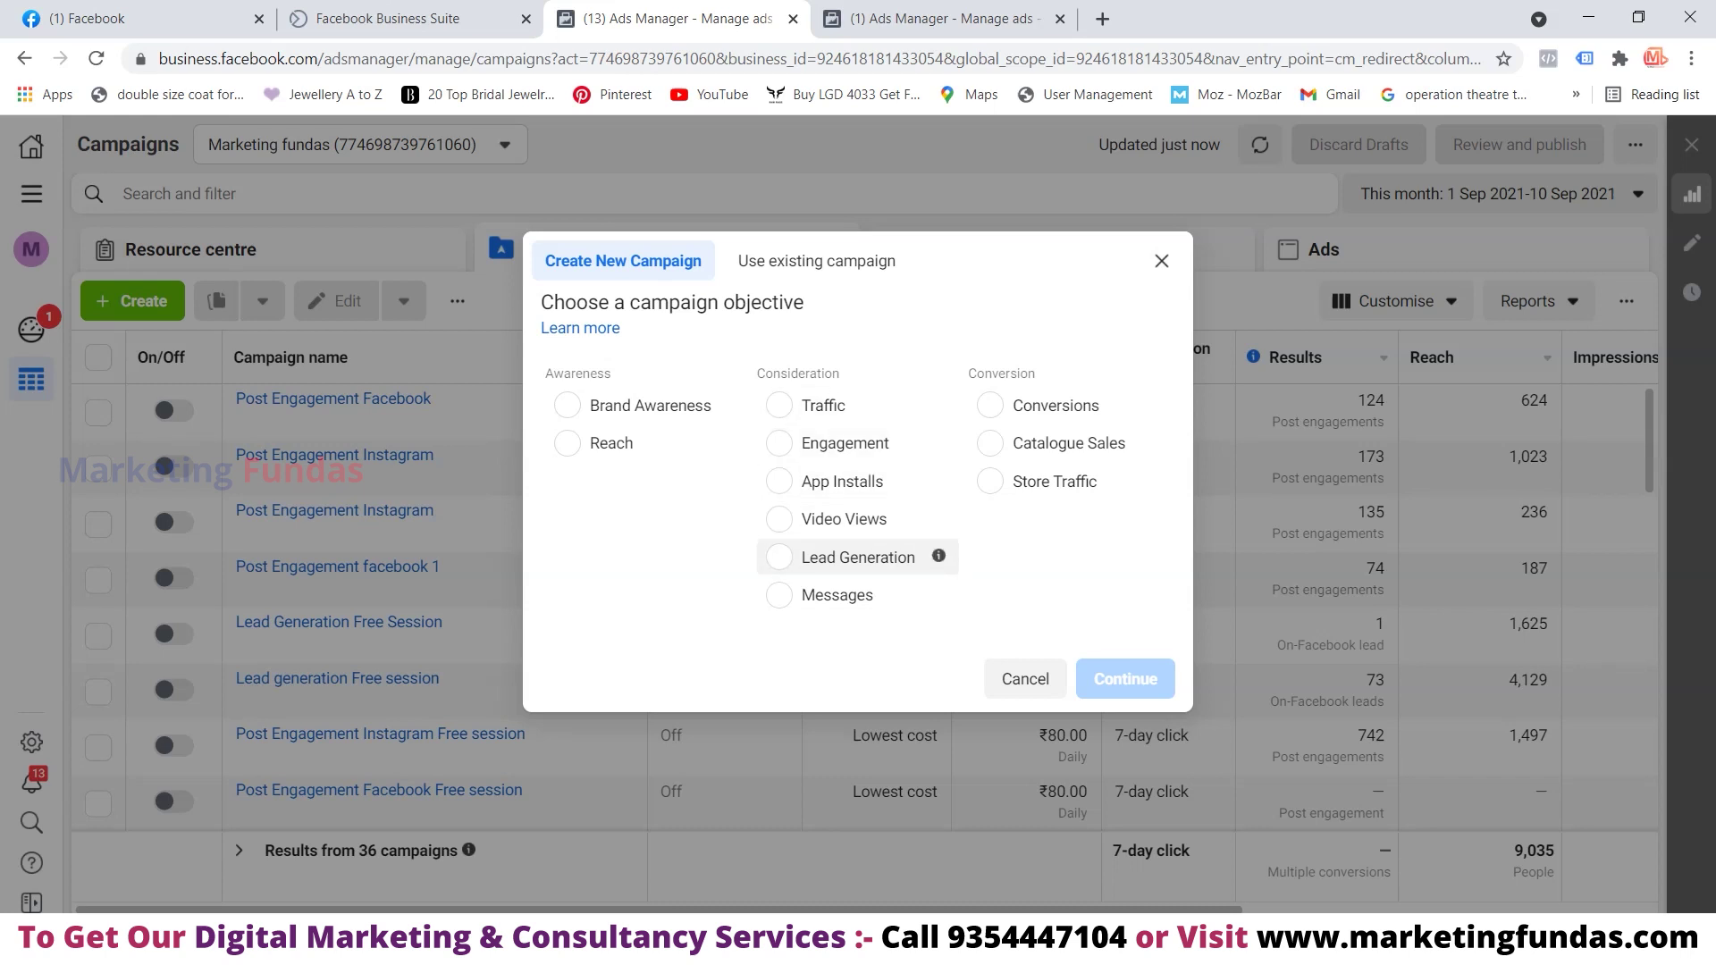
pyautogui.click(857, 556)
pyautogui.click(1125, 819)
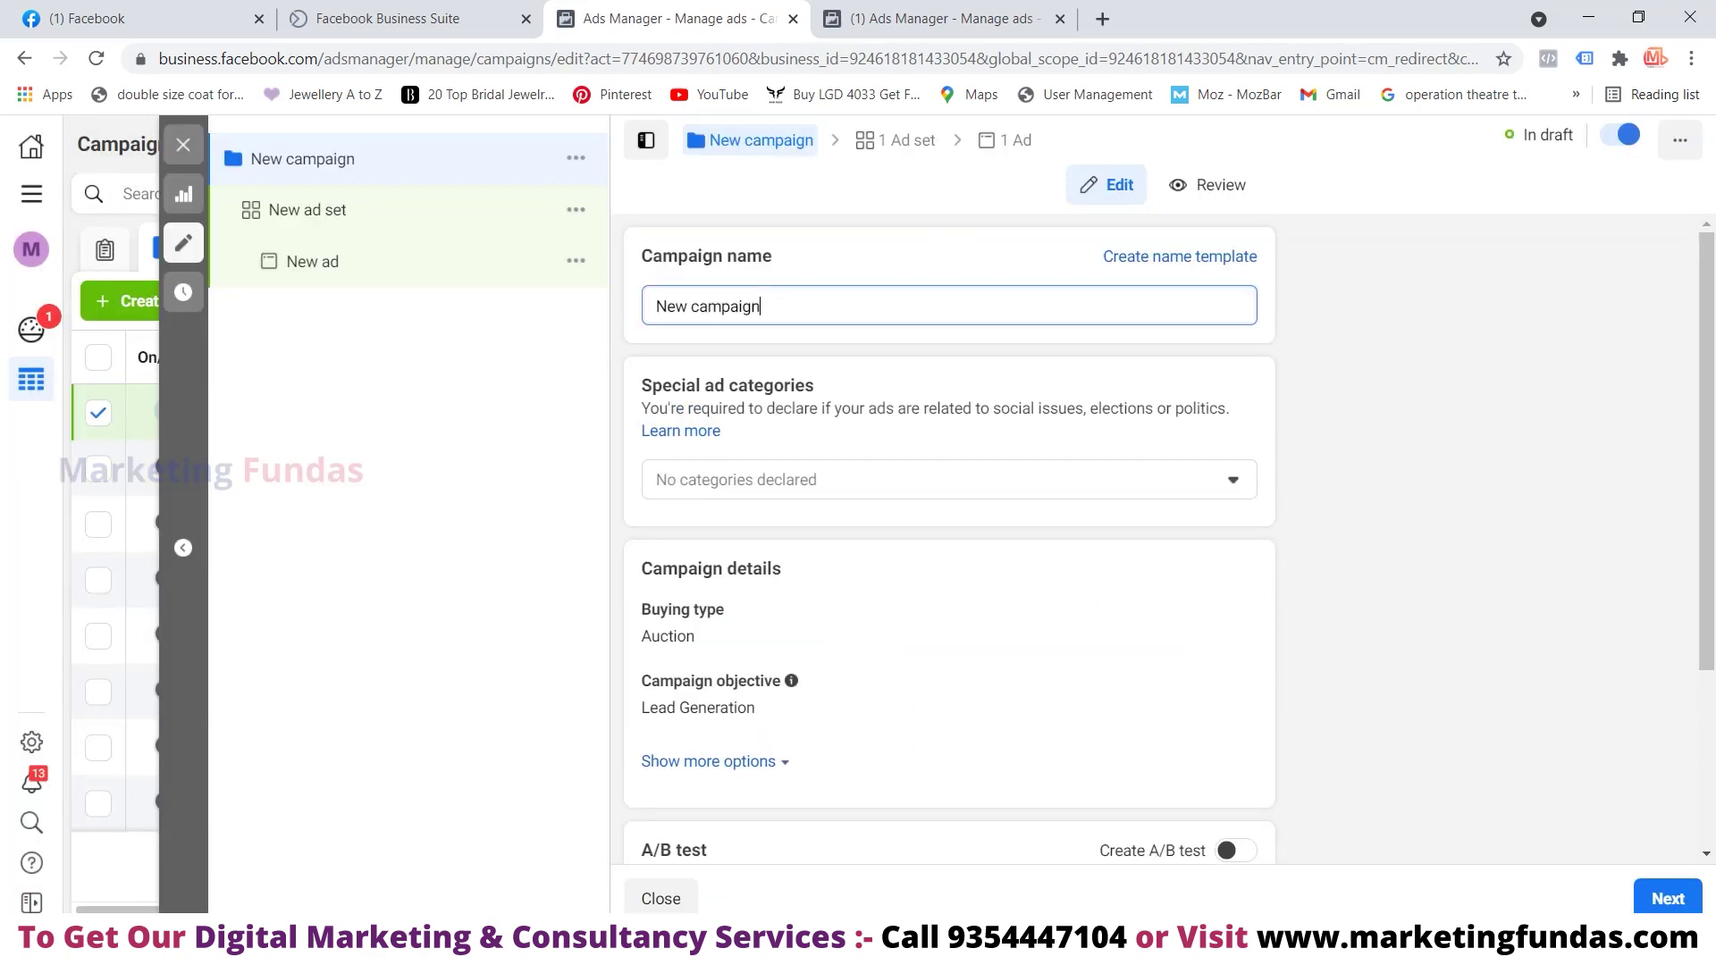
# Name the campaign "Lead MF Demo"
pyautogui.hotkey('ctrl', 'a')
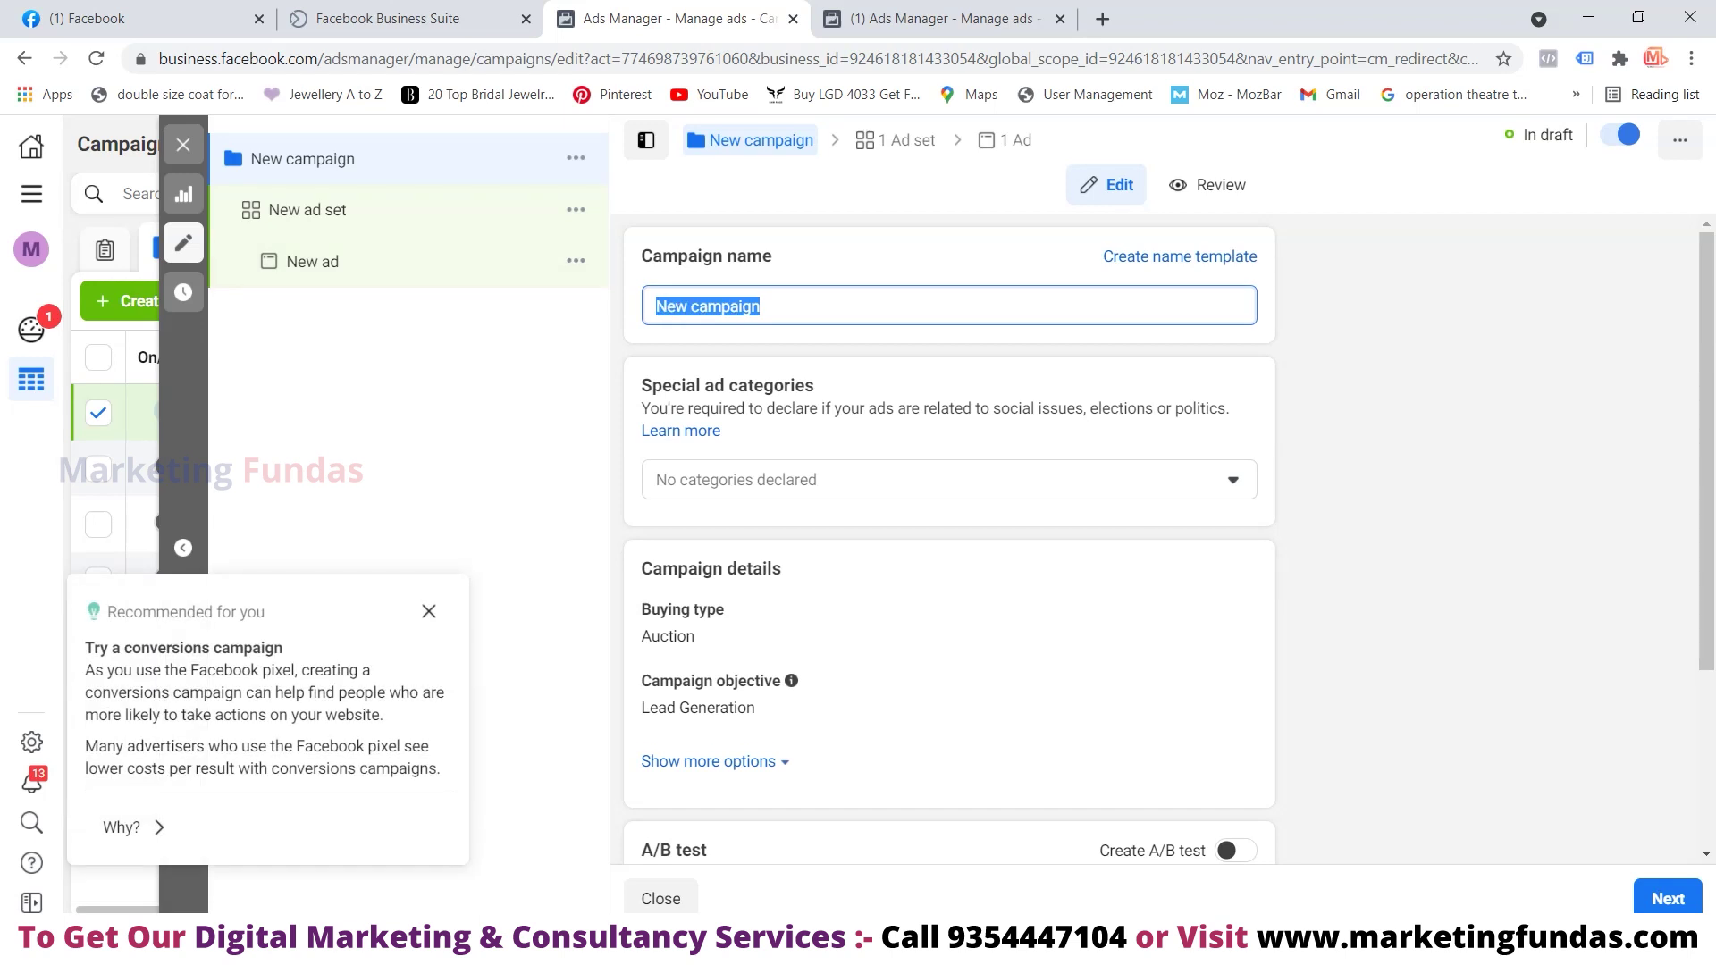
pyautogui.write('l')
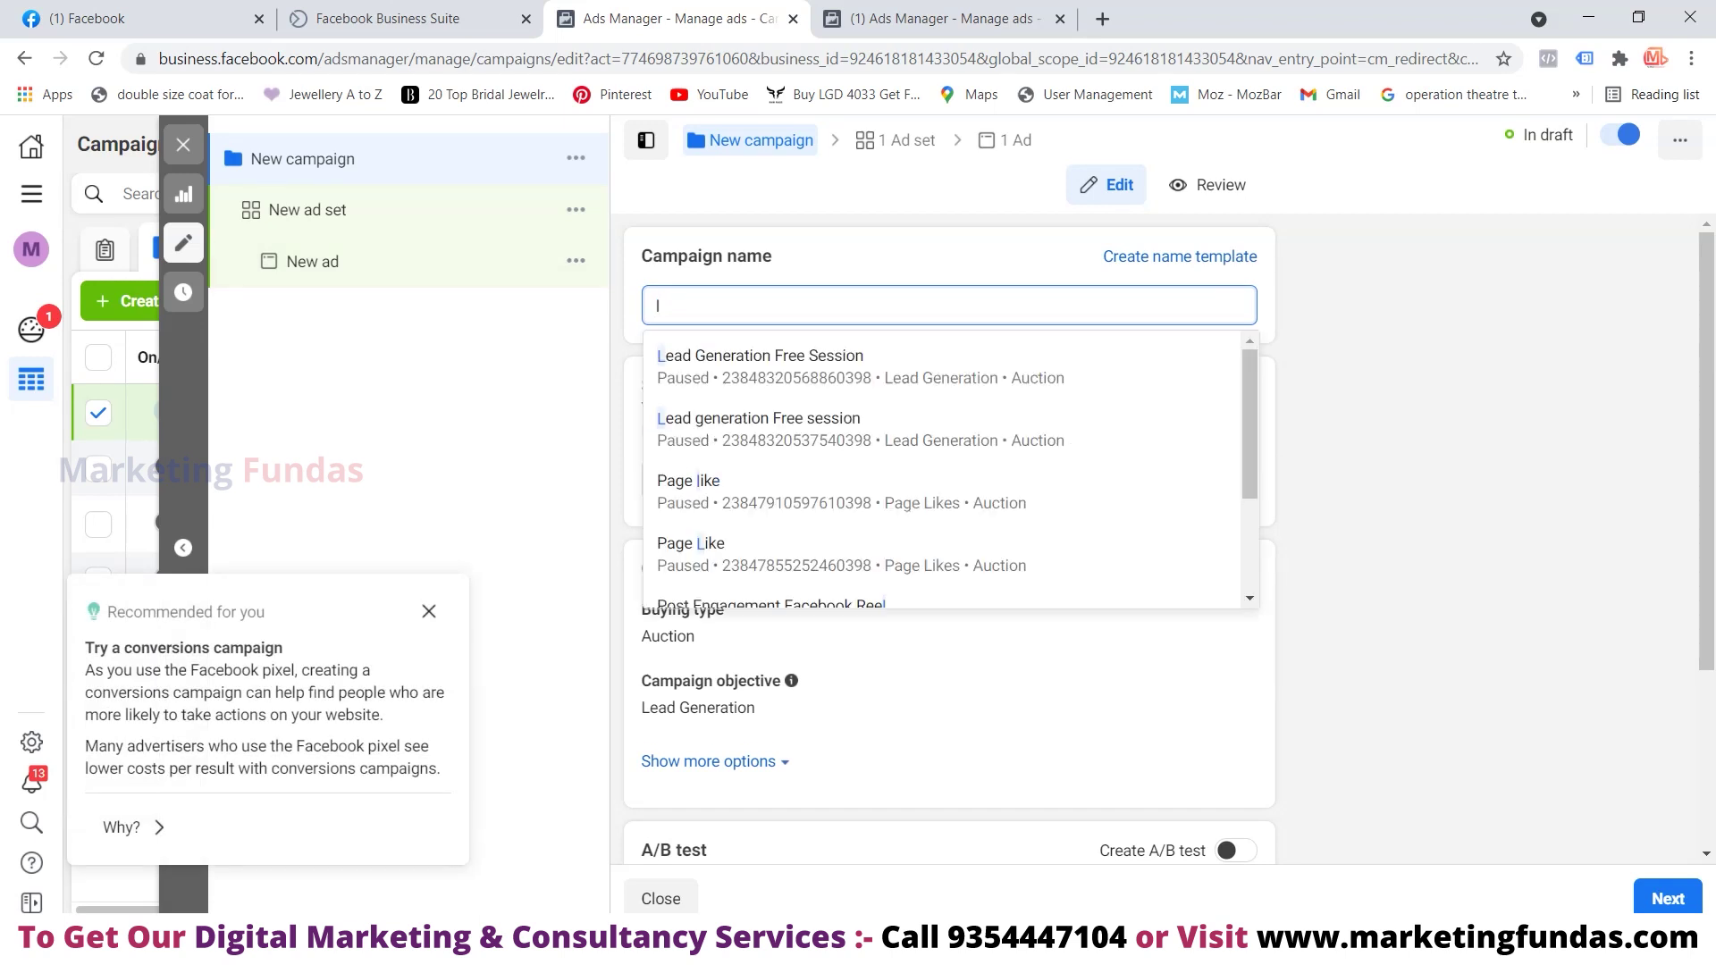
pyautogui.write('ead')
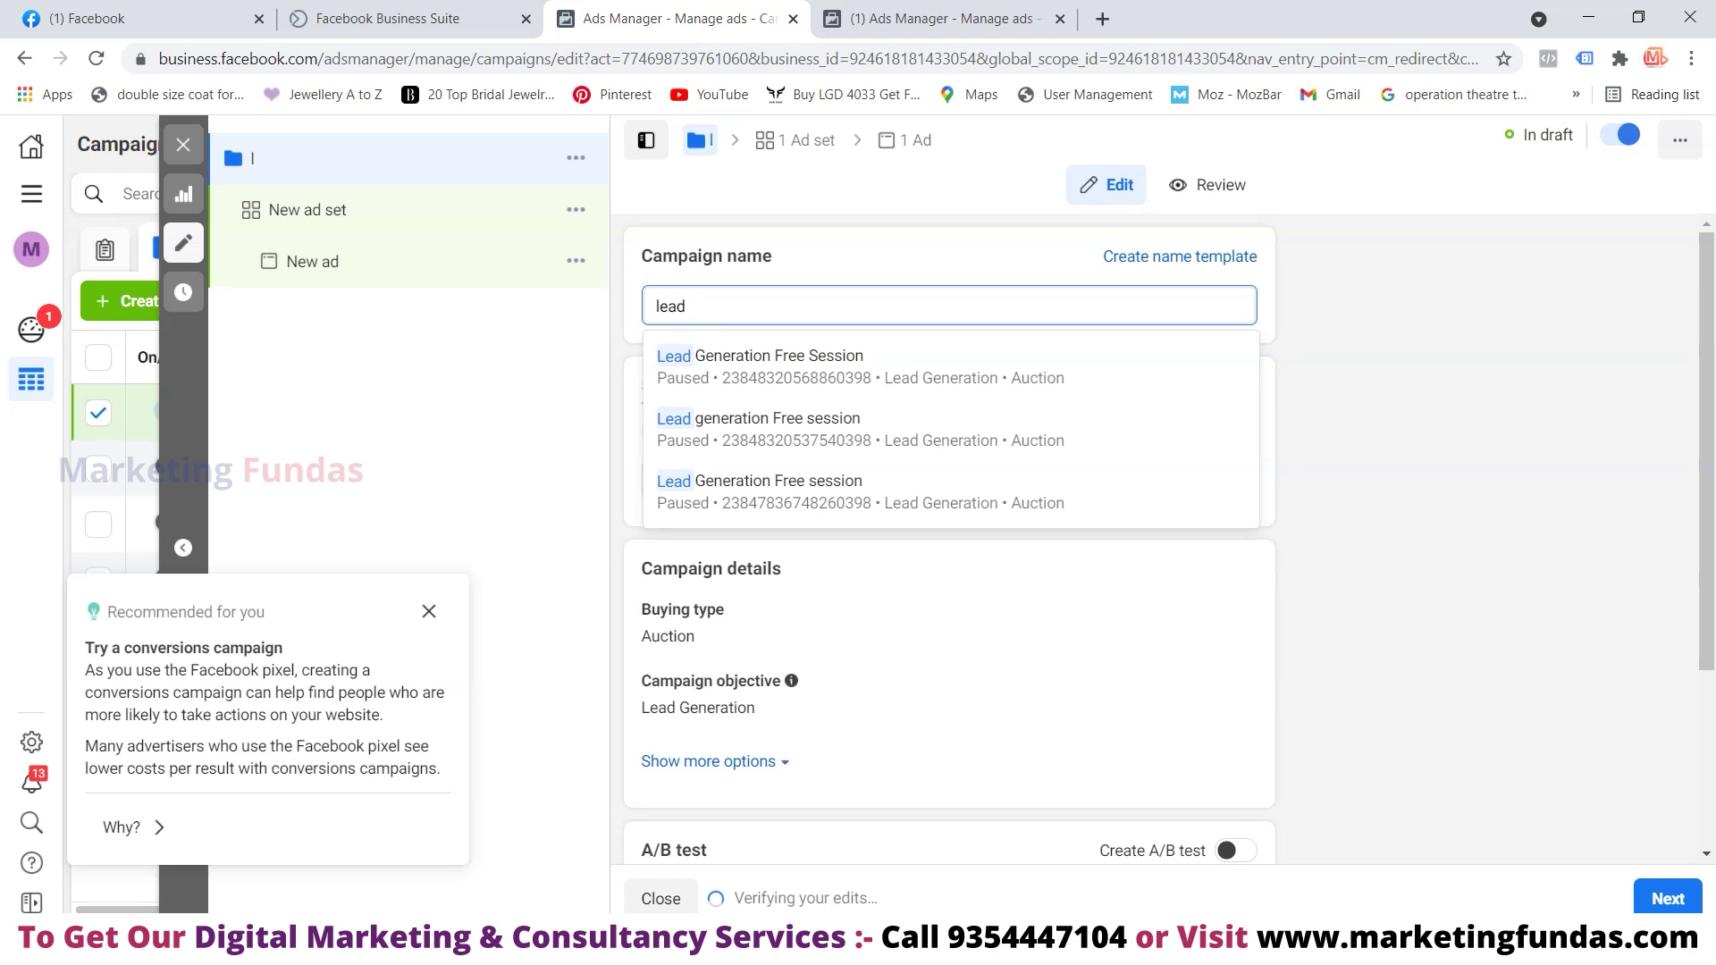
pyautogui.write(' Mf DE')
pyautogui.press('BackSpace')
pyautogui.press('BackSpace')
pyautogui.press('BackSpace')
pyautogui.press('BackSpace')
pyautogui.press('BackSpace')
pyautogui.press('BackSpace')
pyautogui.press('BackSpace')
pyautogui.press('BackSpace')
pyautogui.press('BackSpace')
pyautogui.press('BackSpace')
pyautogui.write('Lead ')
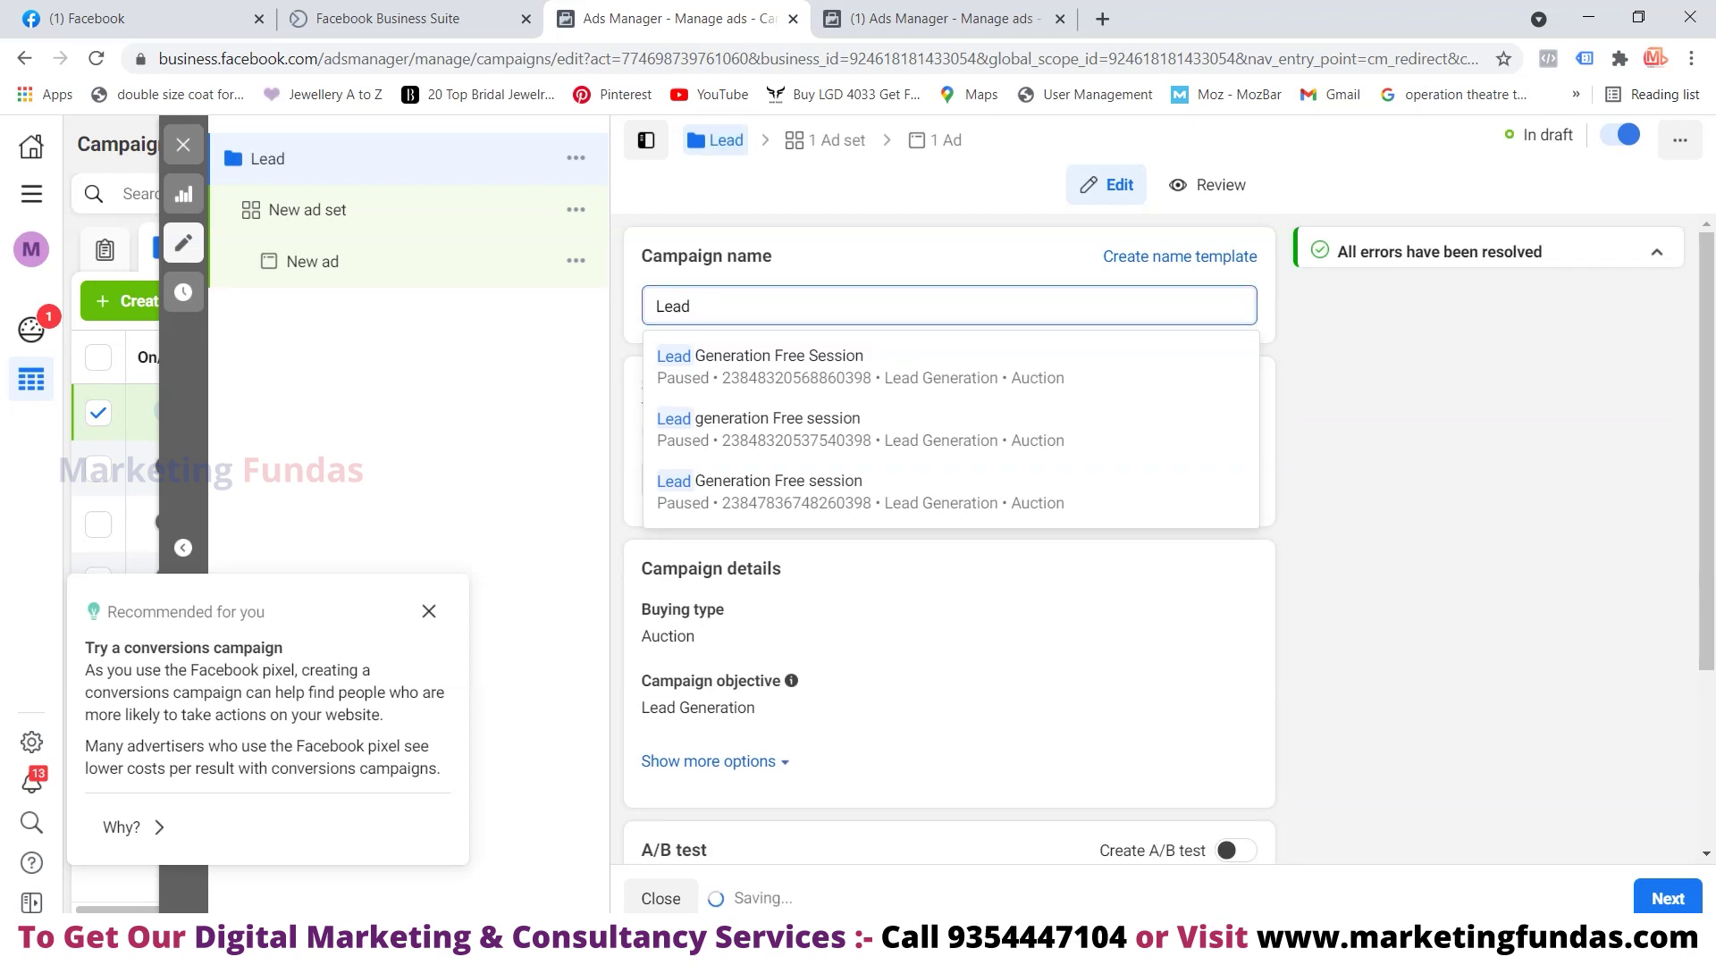
pyautogui.write('MF Demo')
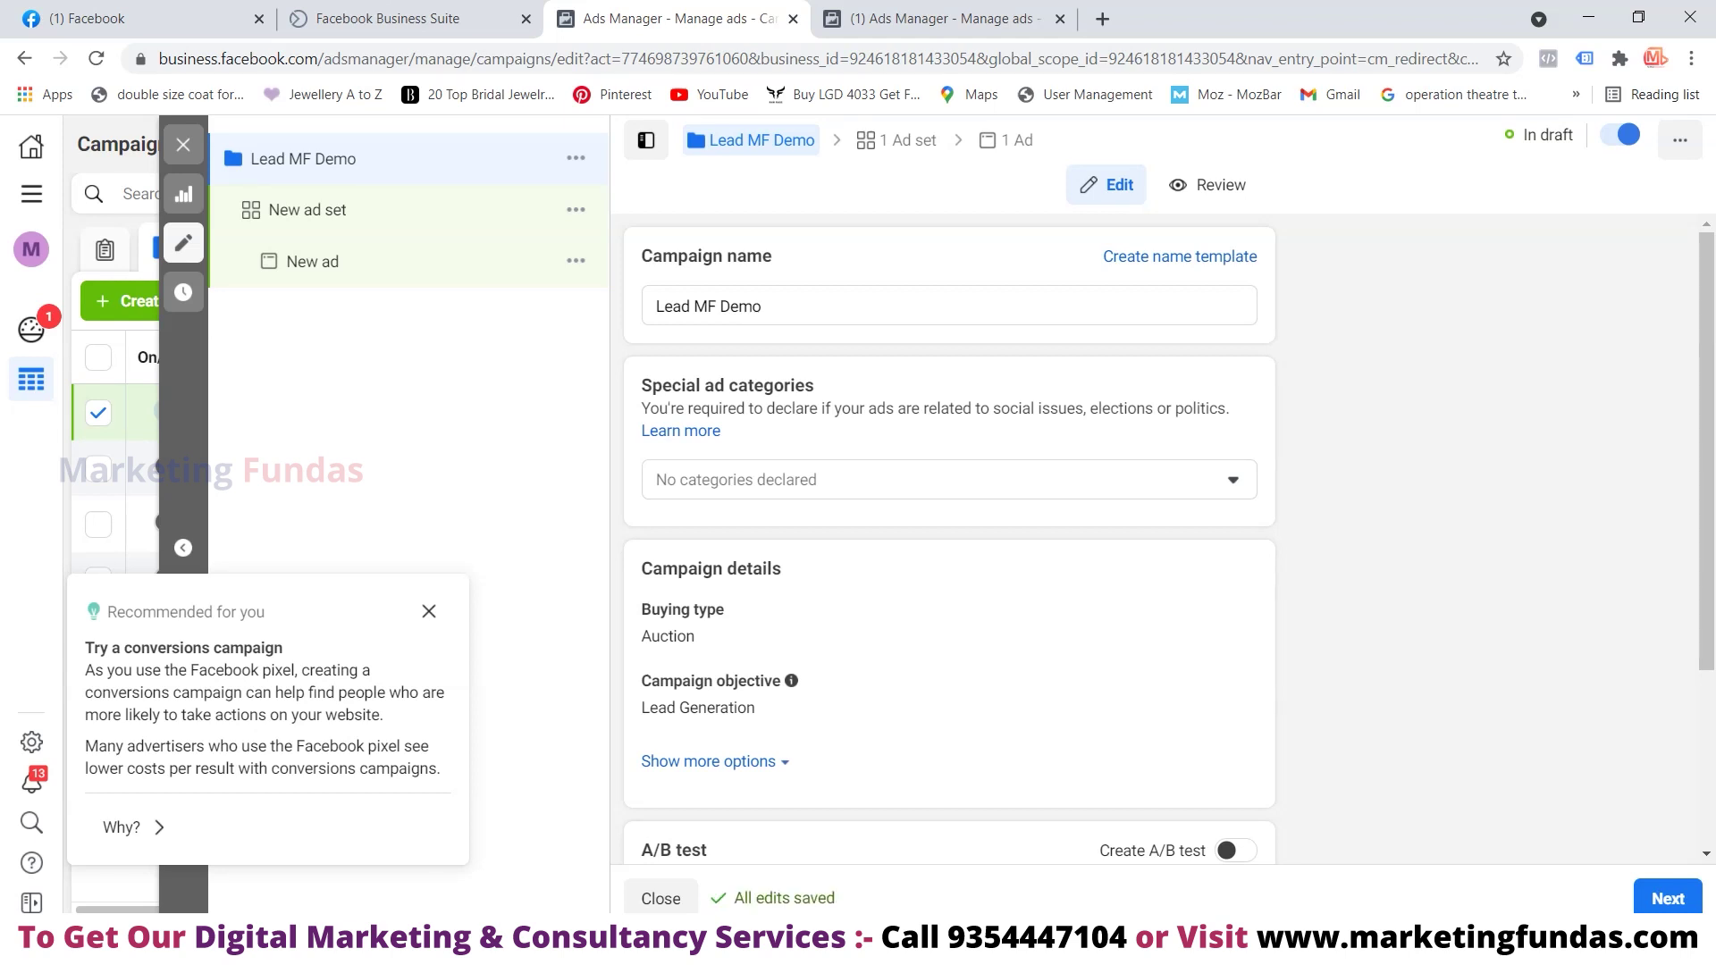
# Turn on campaign budget optimisation for the Lead MF Demo campaign
pyautogui.scroll(-2, 947, 536)
pyautogui.scroll(2, 948, 536)
pyautogui.scroll(-3, 947, 536)
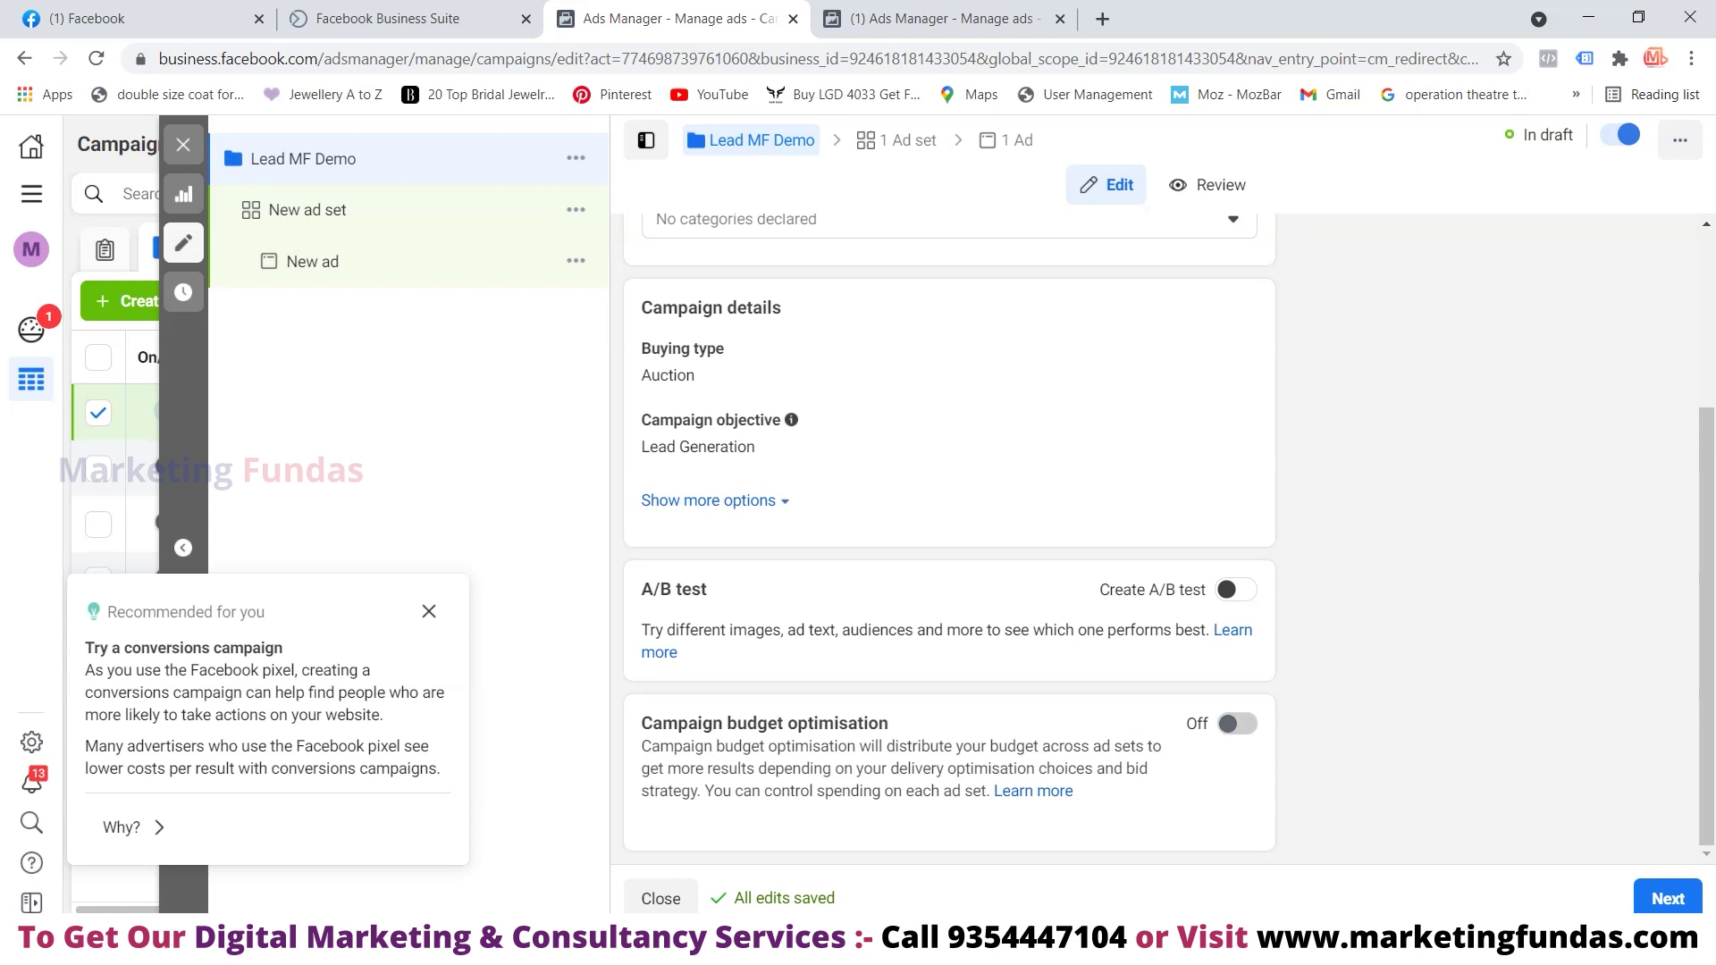
pyautogui.click(1236, 723)
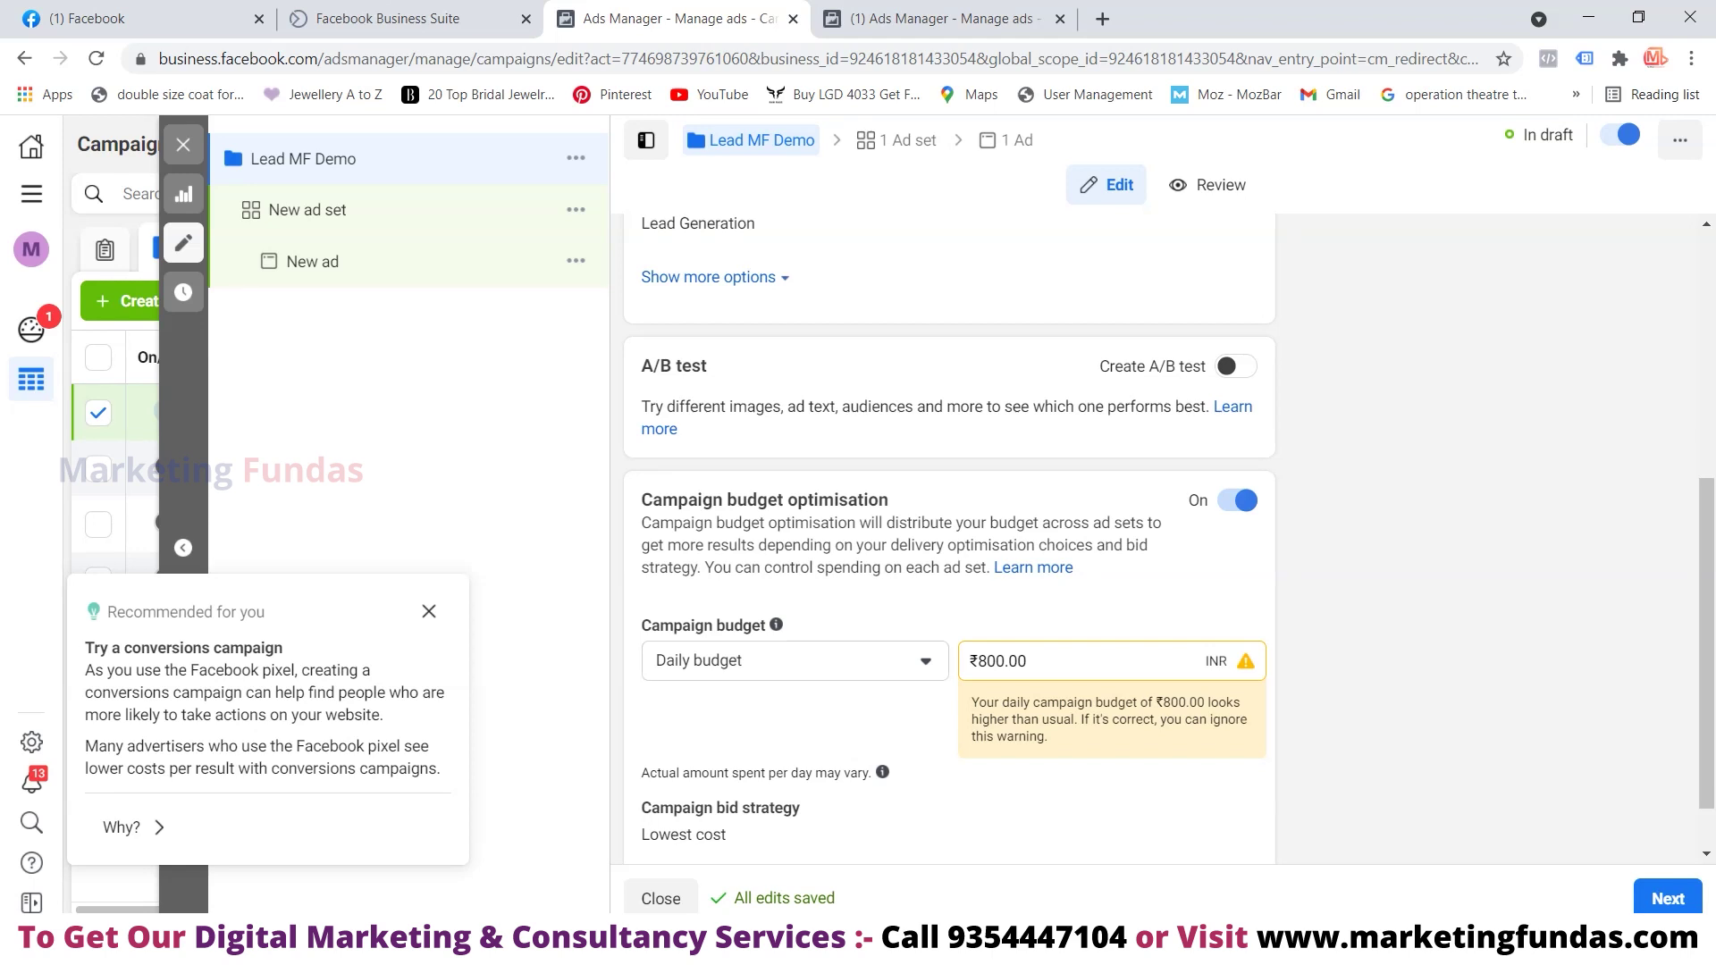
# Set a lifetime campaign budget of ₹30,000 and open the ad scheduling setting for editing
pyautogui.click(793, 660)
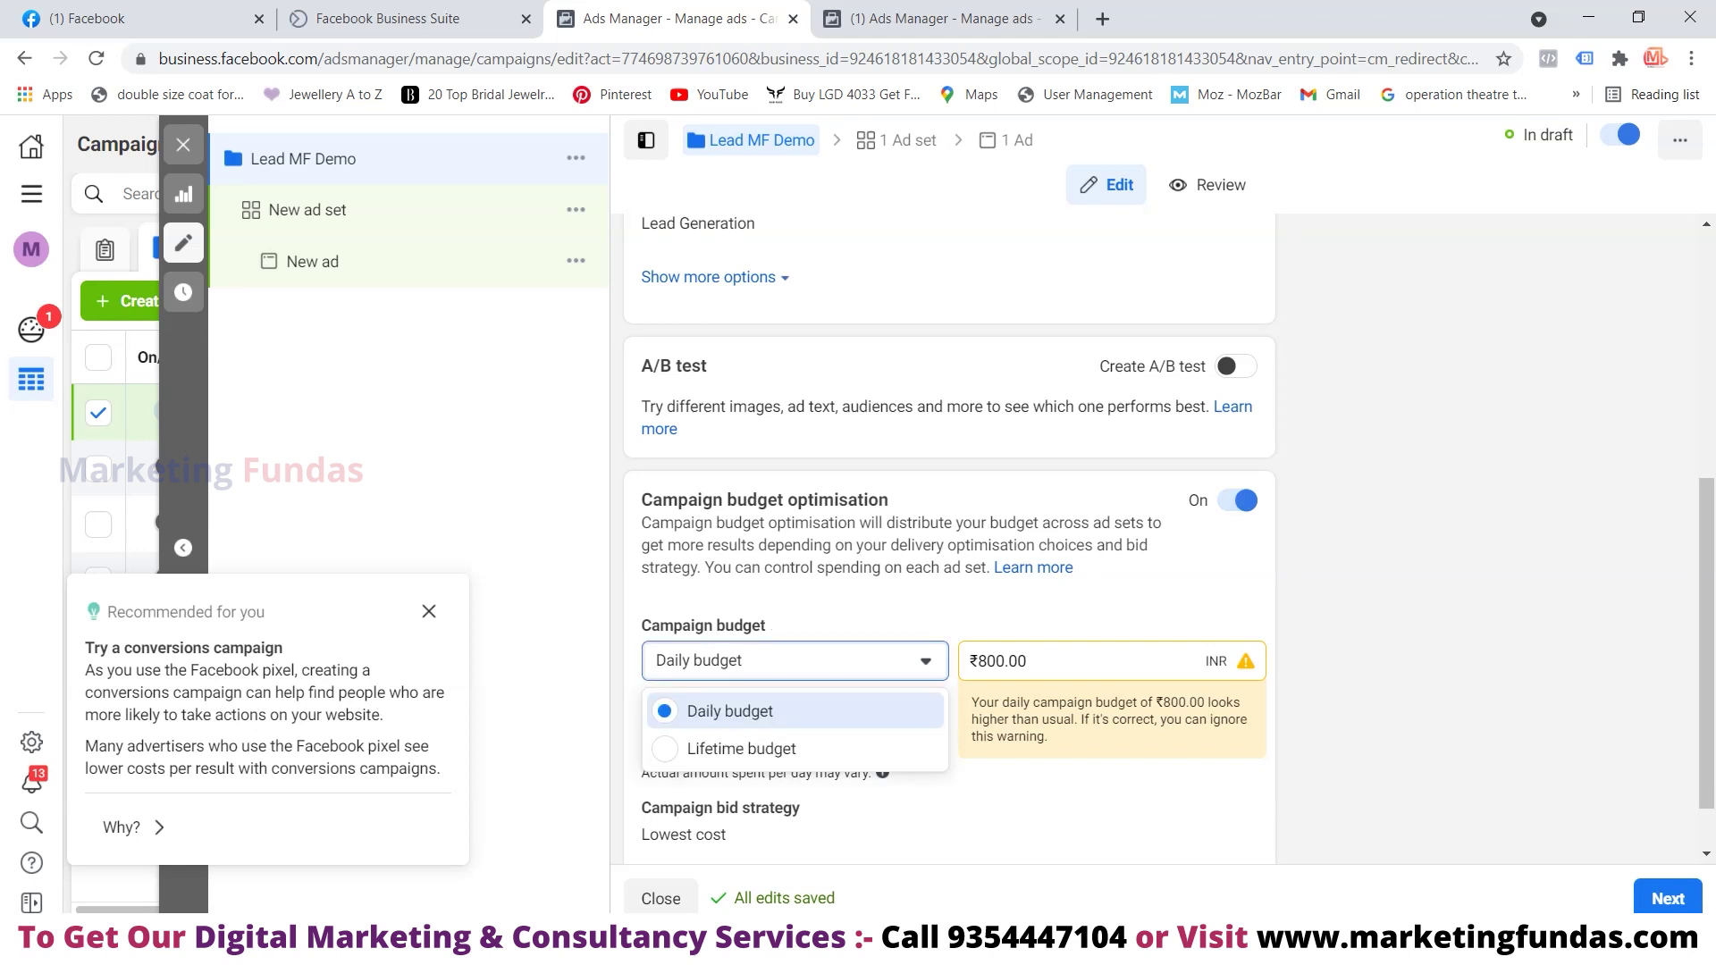
pyautogui.click(742, 748)
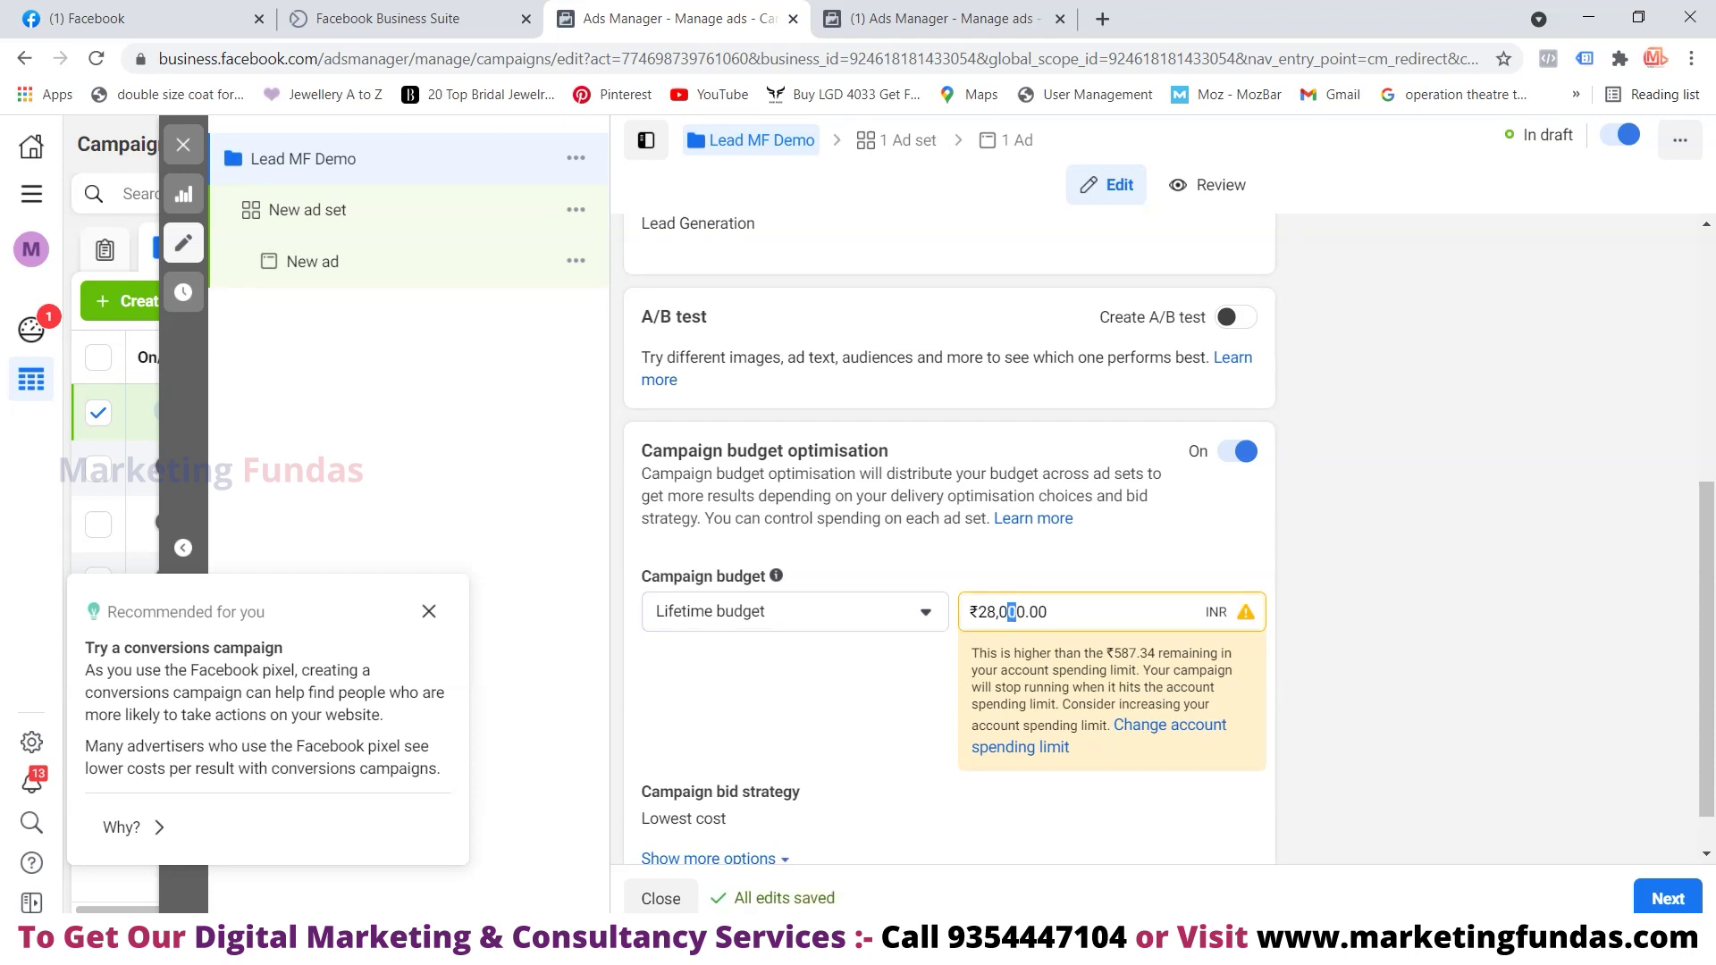
pyautogui.moveTo(999, 612); pyautogui.dragTo(994, 612)
pyautogui.scroll(-1, 948, 537)
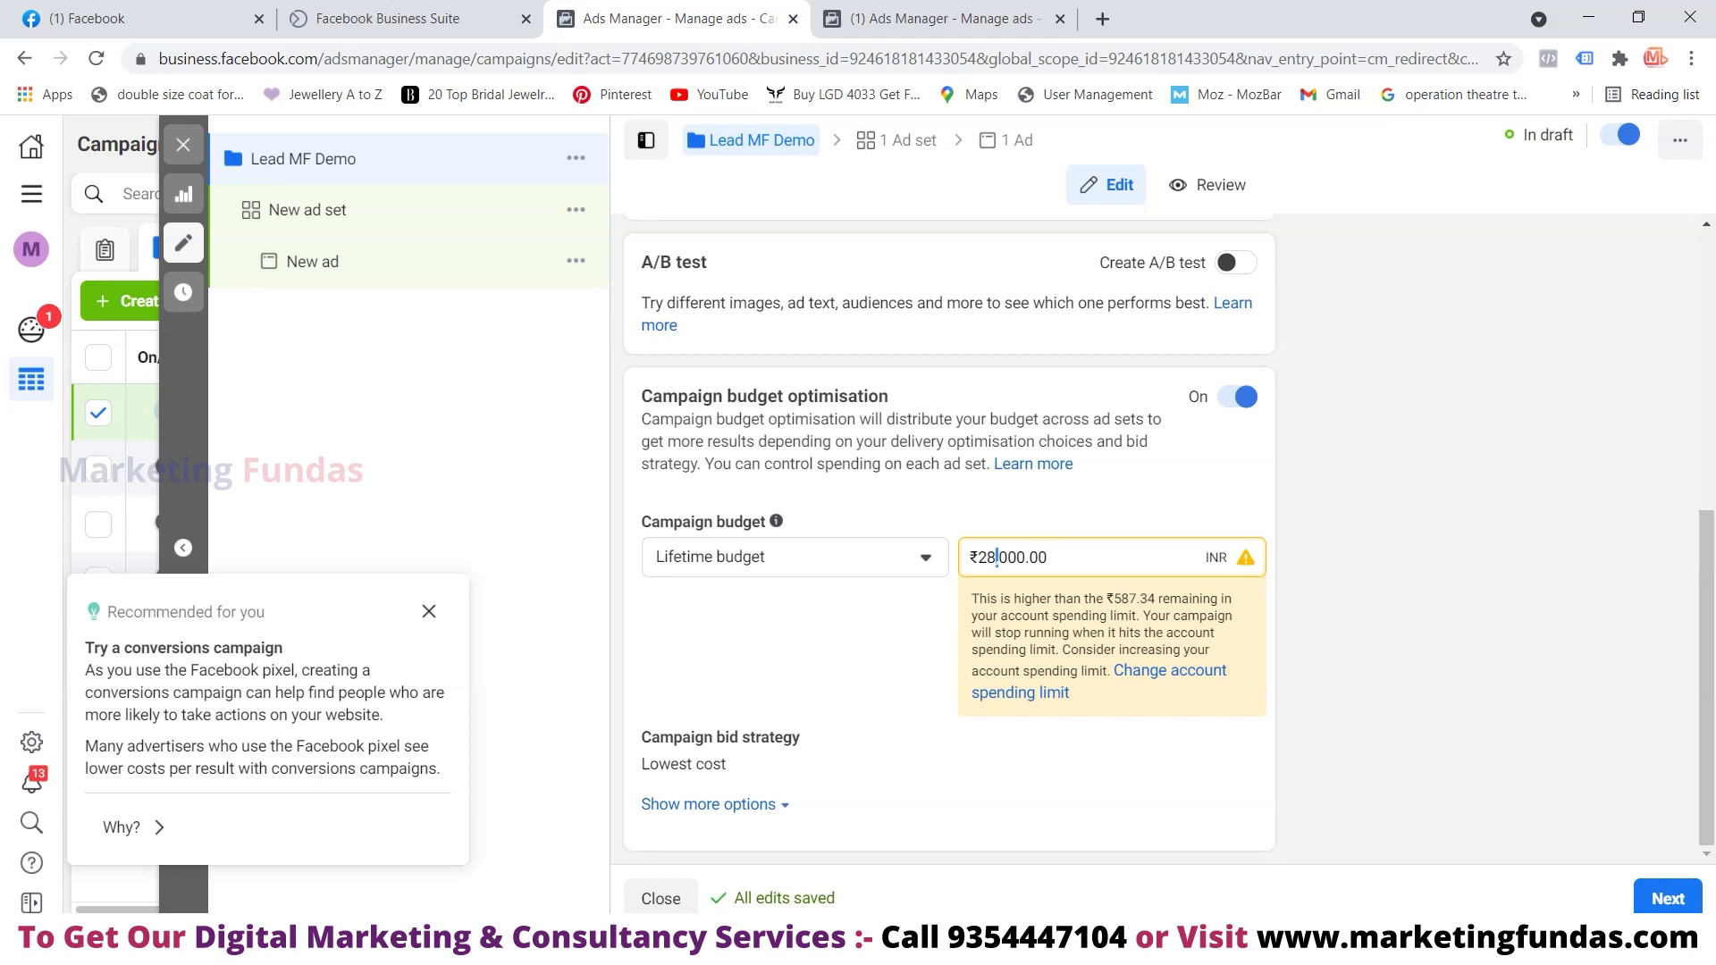
pyautogui.press('Left')
pyautogui.press('BackSpace')
pyautogui.press('BackSpace')
pyautogui.write('30')
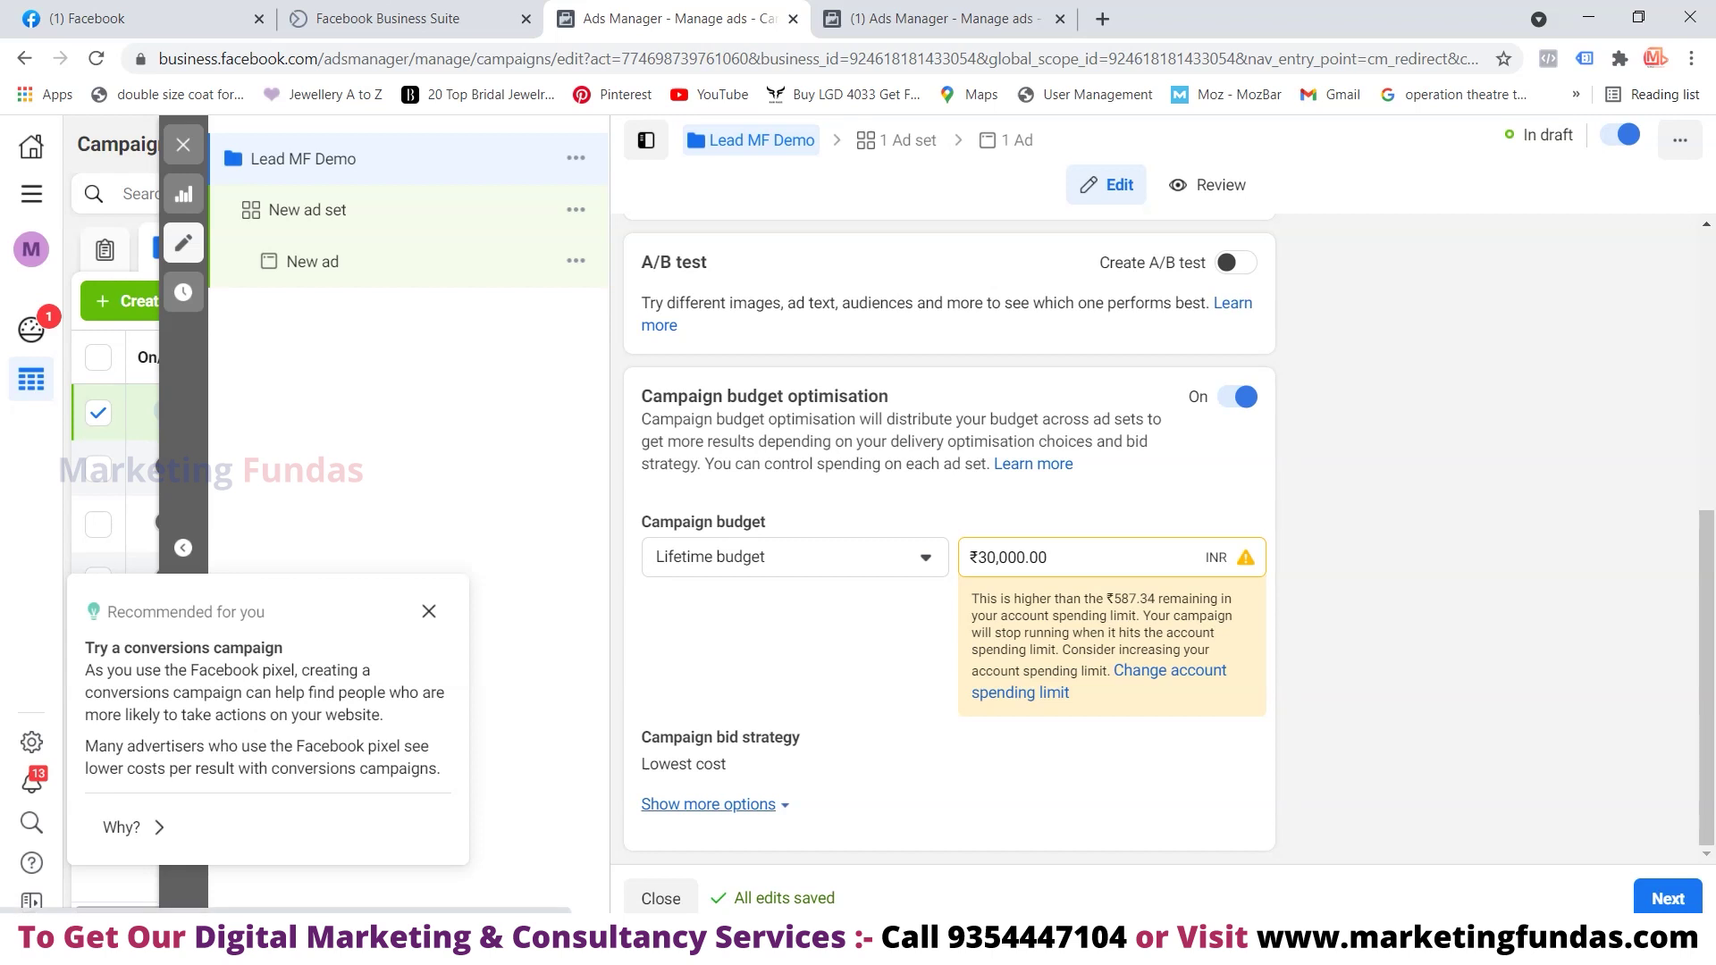
pyautogui.click(708, 804)
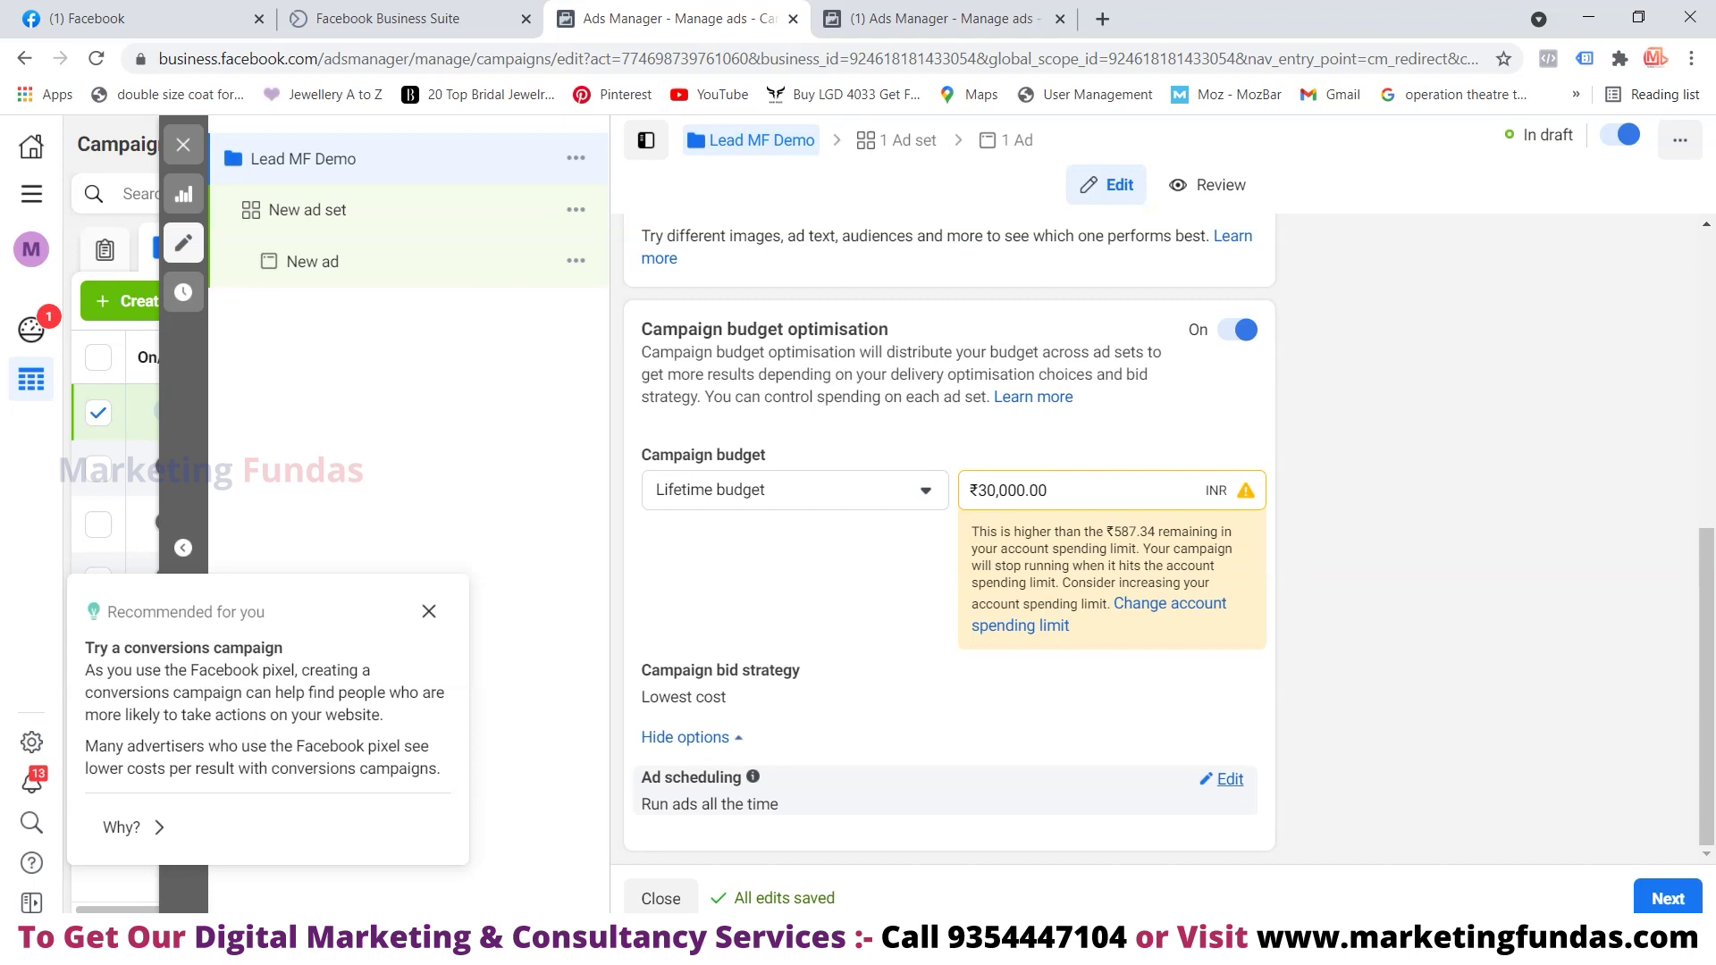
pyautogui.click(1230, 779)
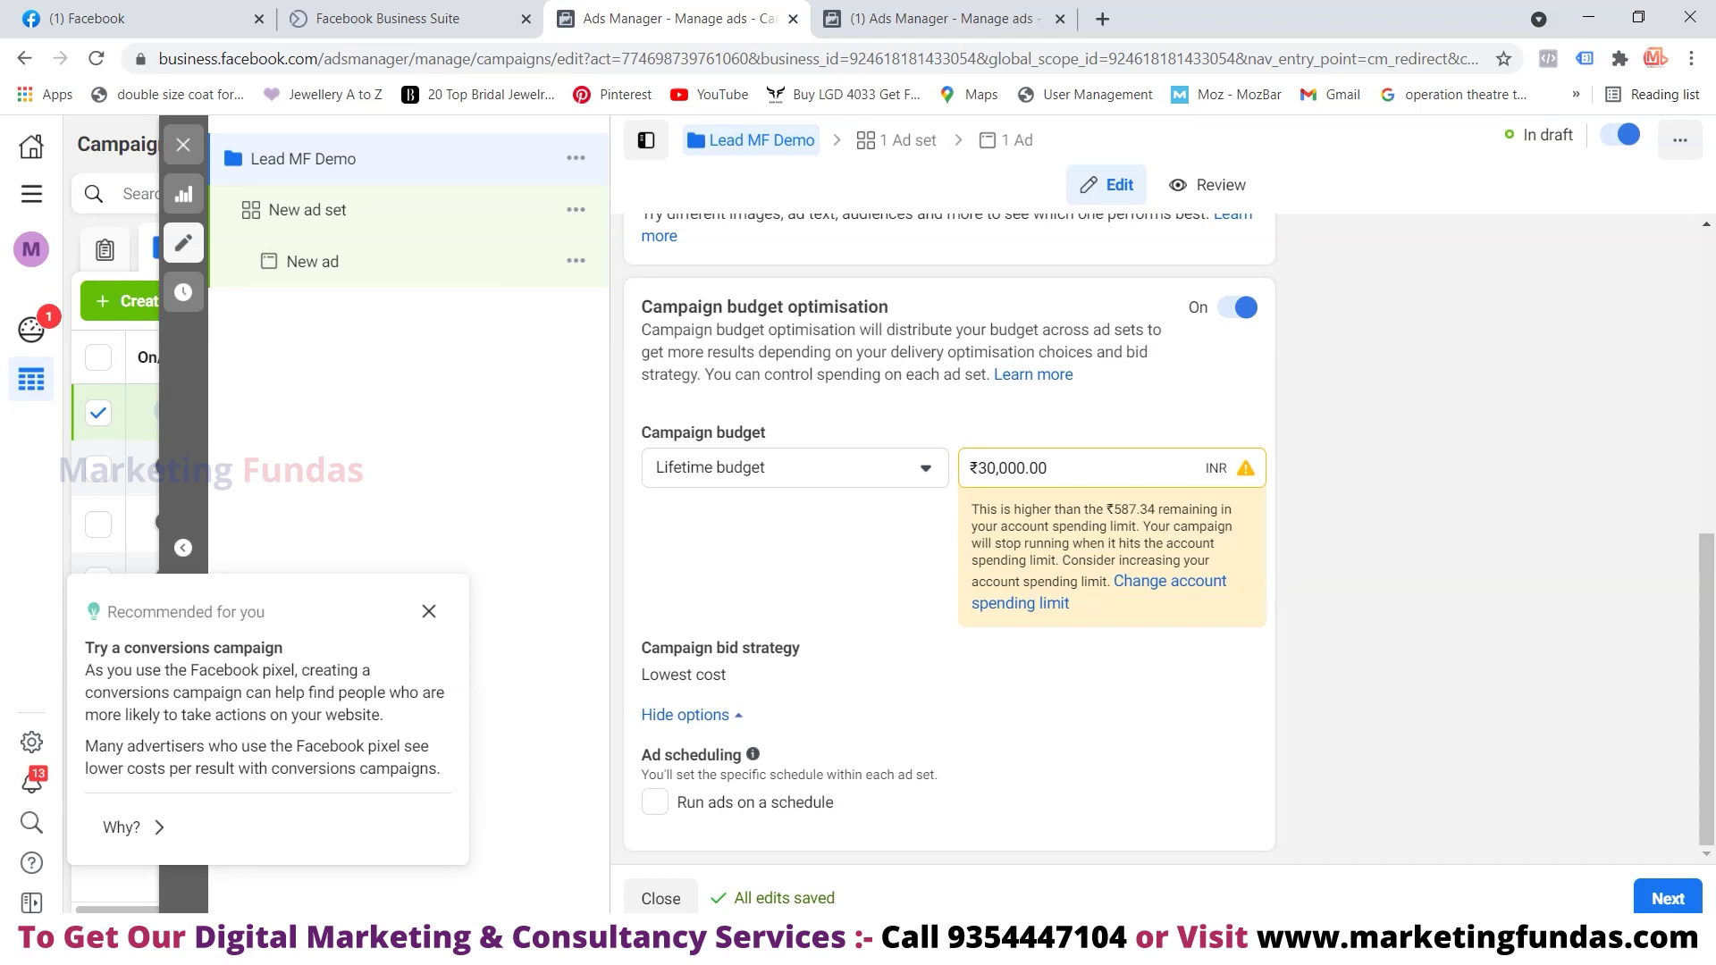
# Switch the campaign to a daily budget of ₹400 and collapse the extra budget options
pyautogui.click(795, 467)
pyautogui.click(730, 518)
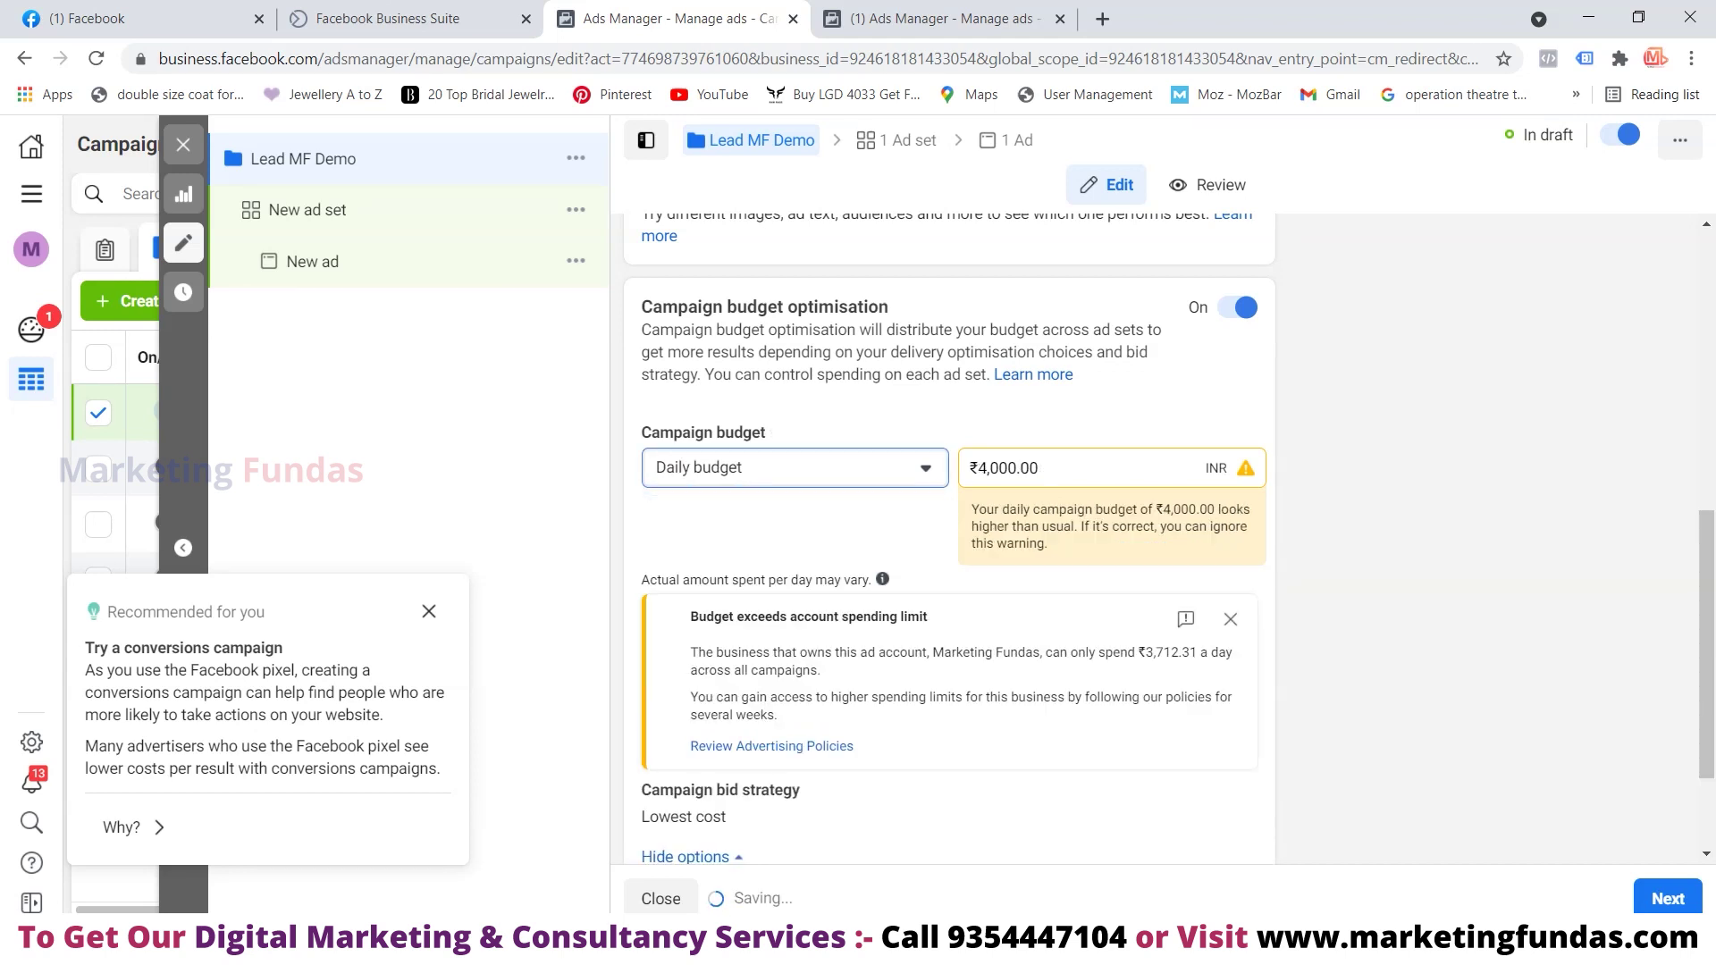
pyautogui.click(1013, 467)
pyautogui.press('BackSpace')
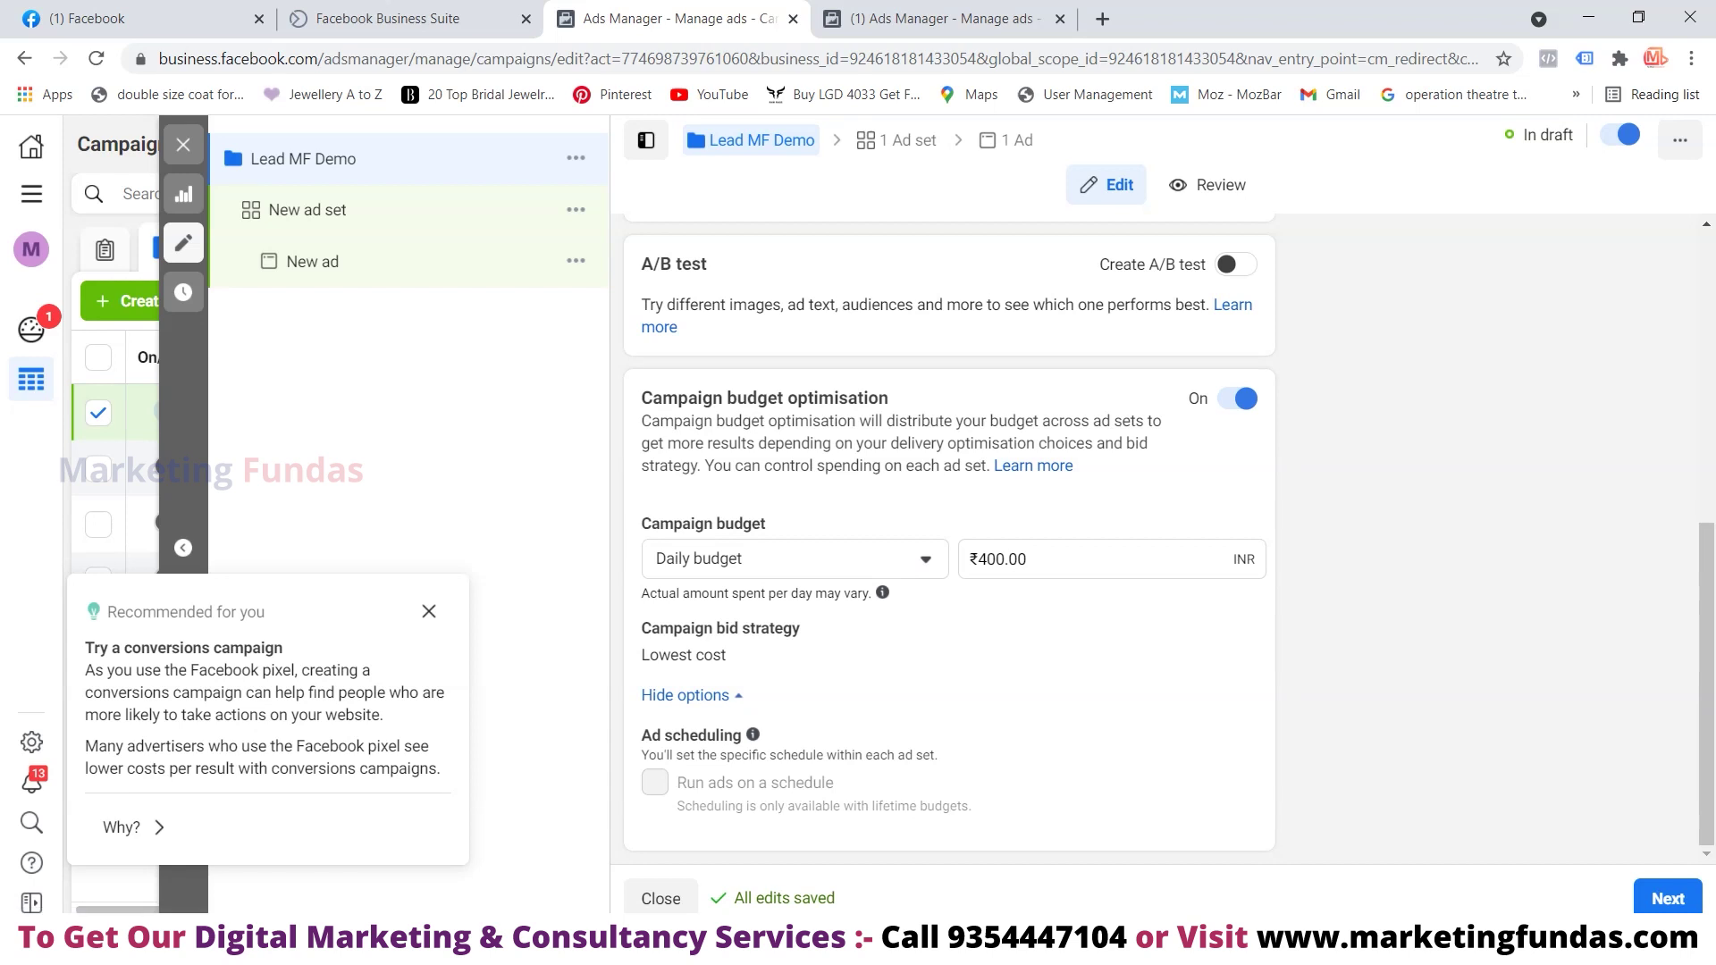
pyautogui.click(684, 695)
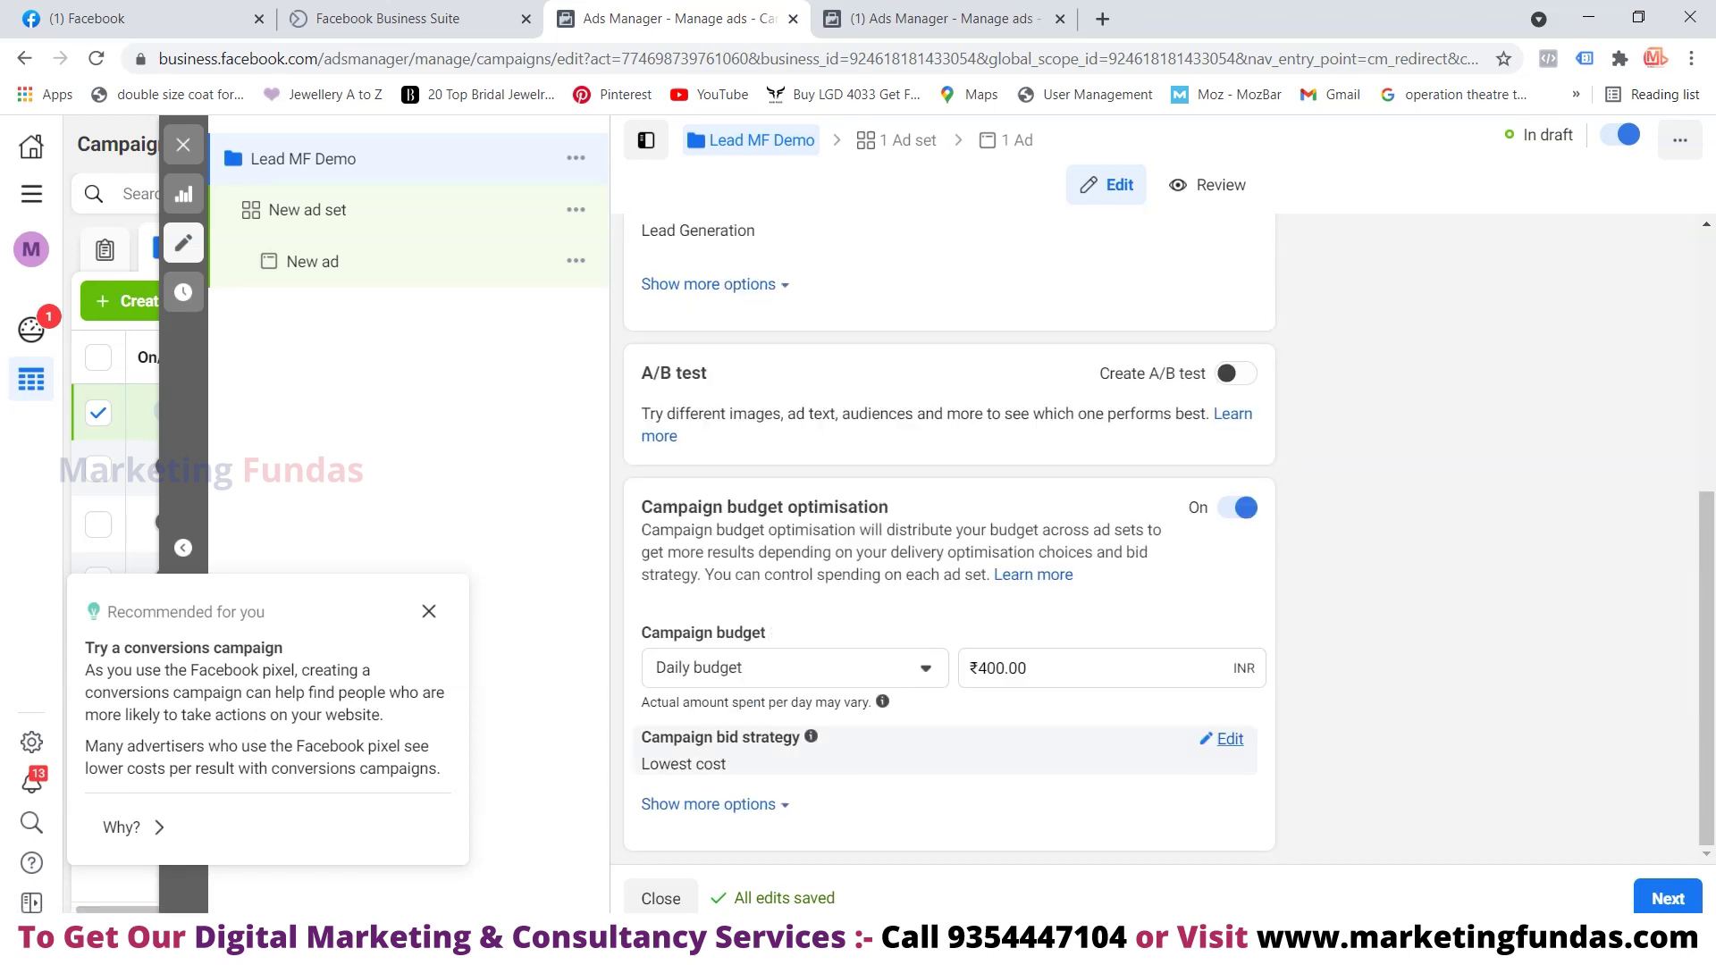
# Go through the campaign bid strategy choices and select Lowest cost
pyautogui.click(1225, 739)
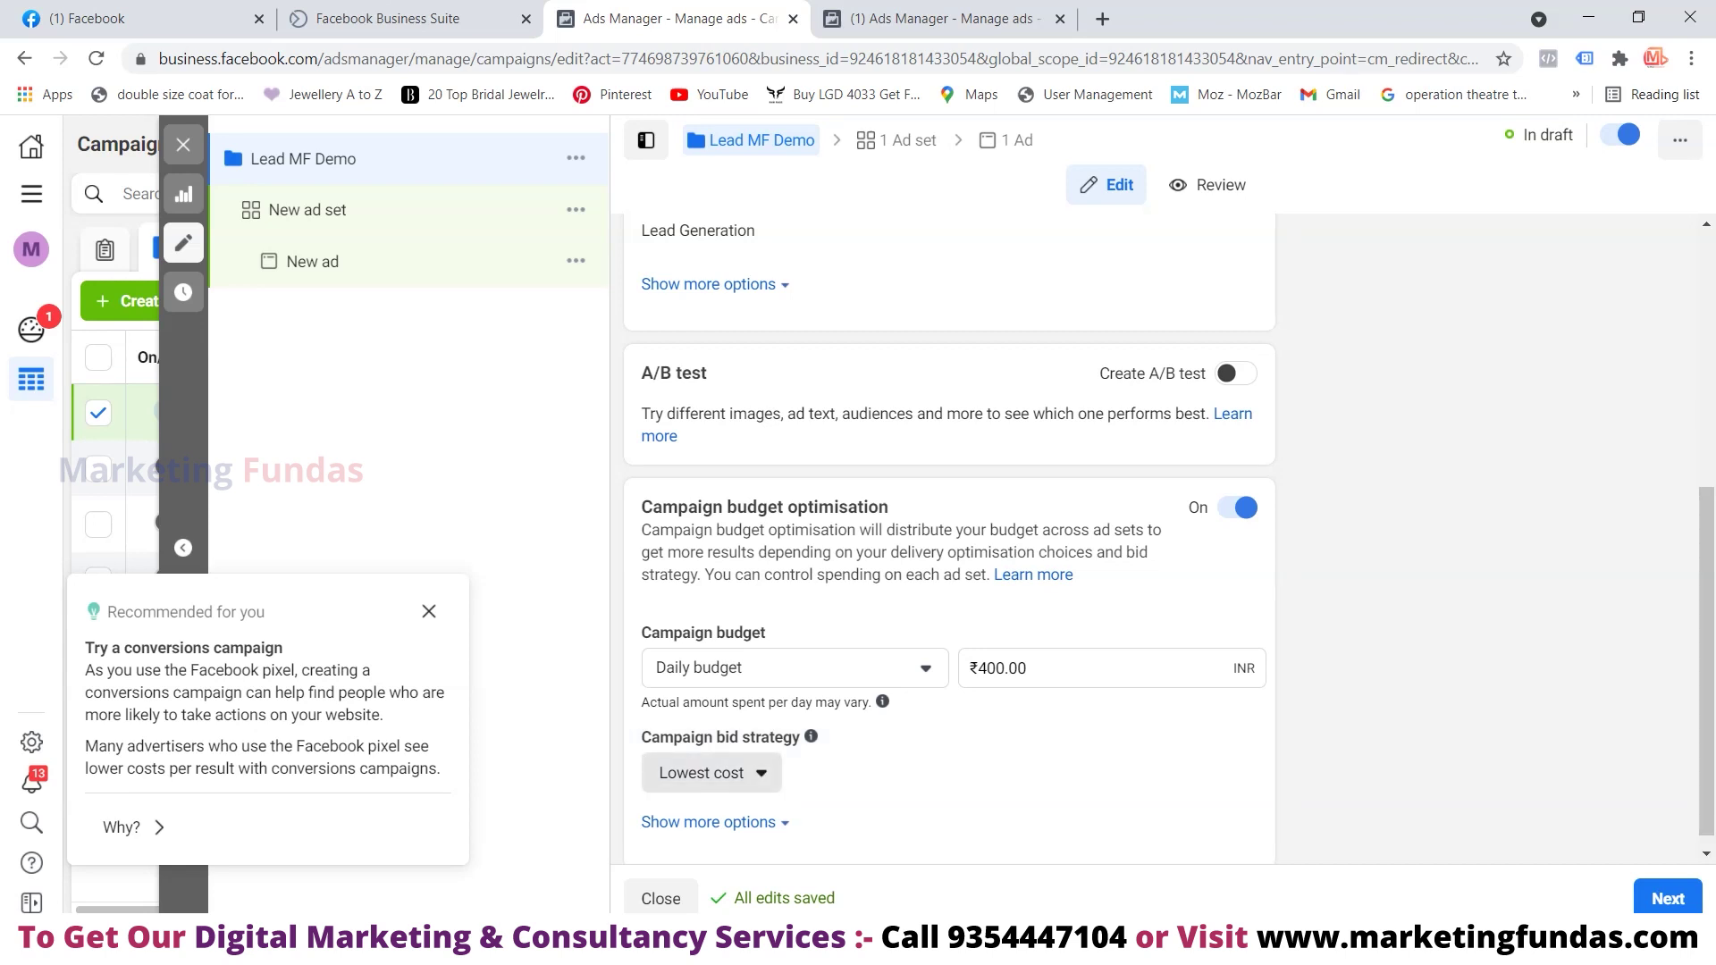
pyautogui.click(759, 774)
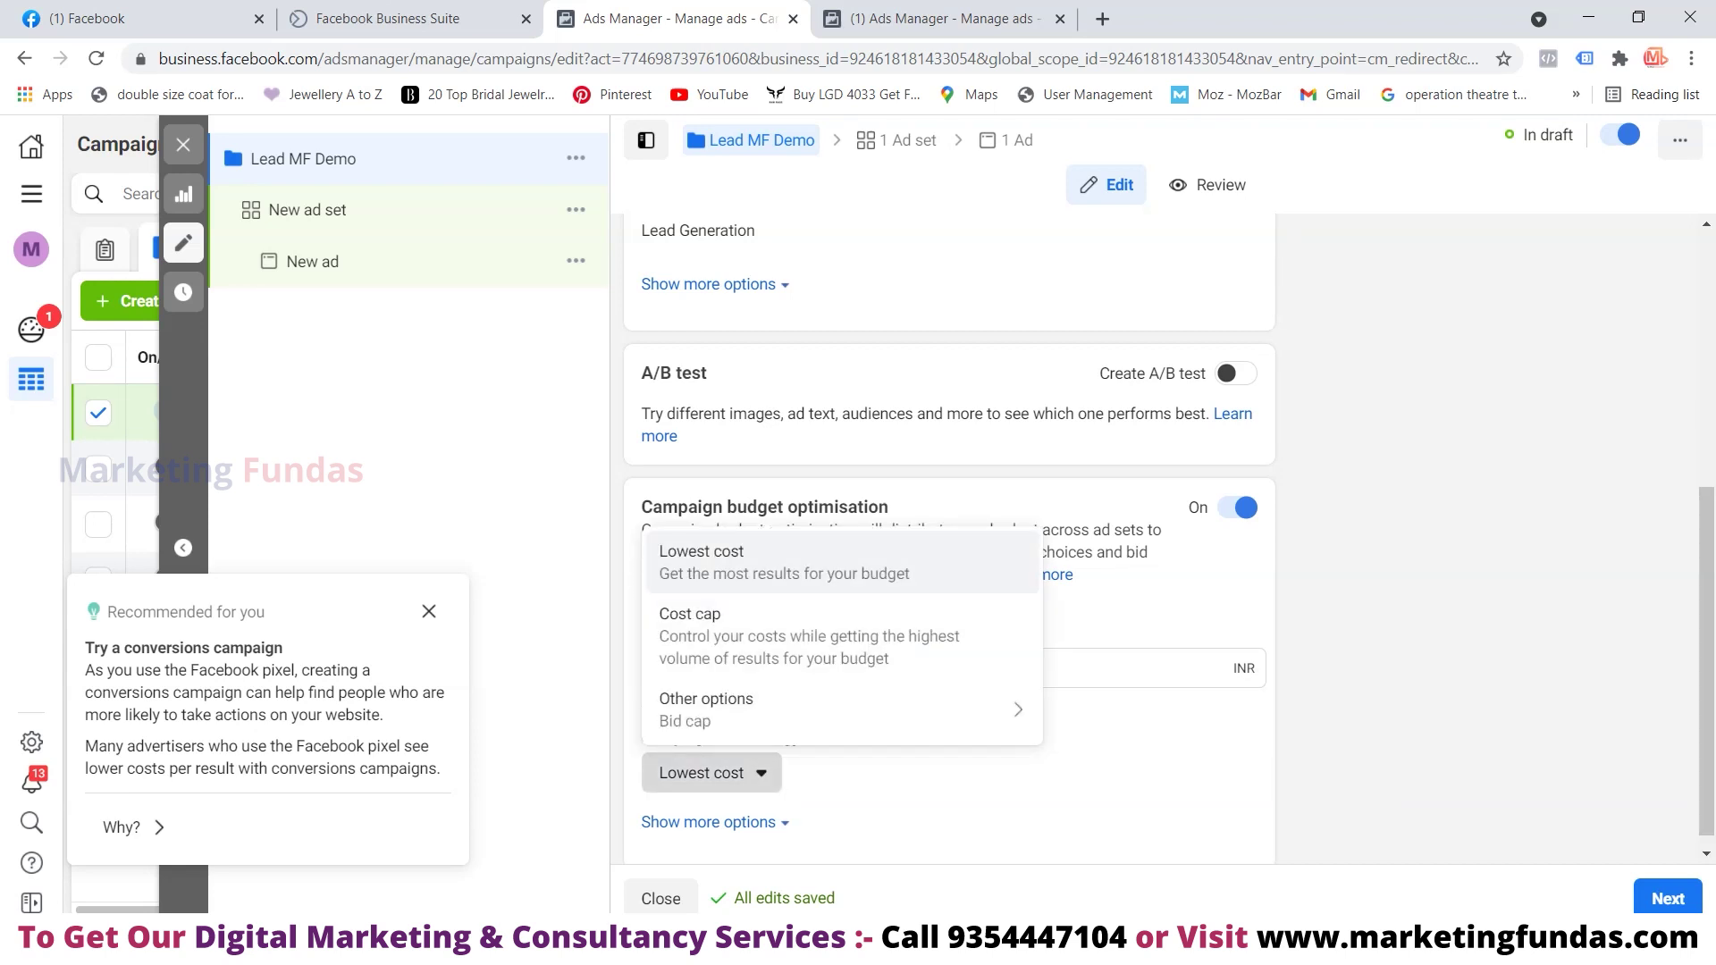
pyautogui.moveTo(804, 709)
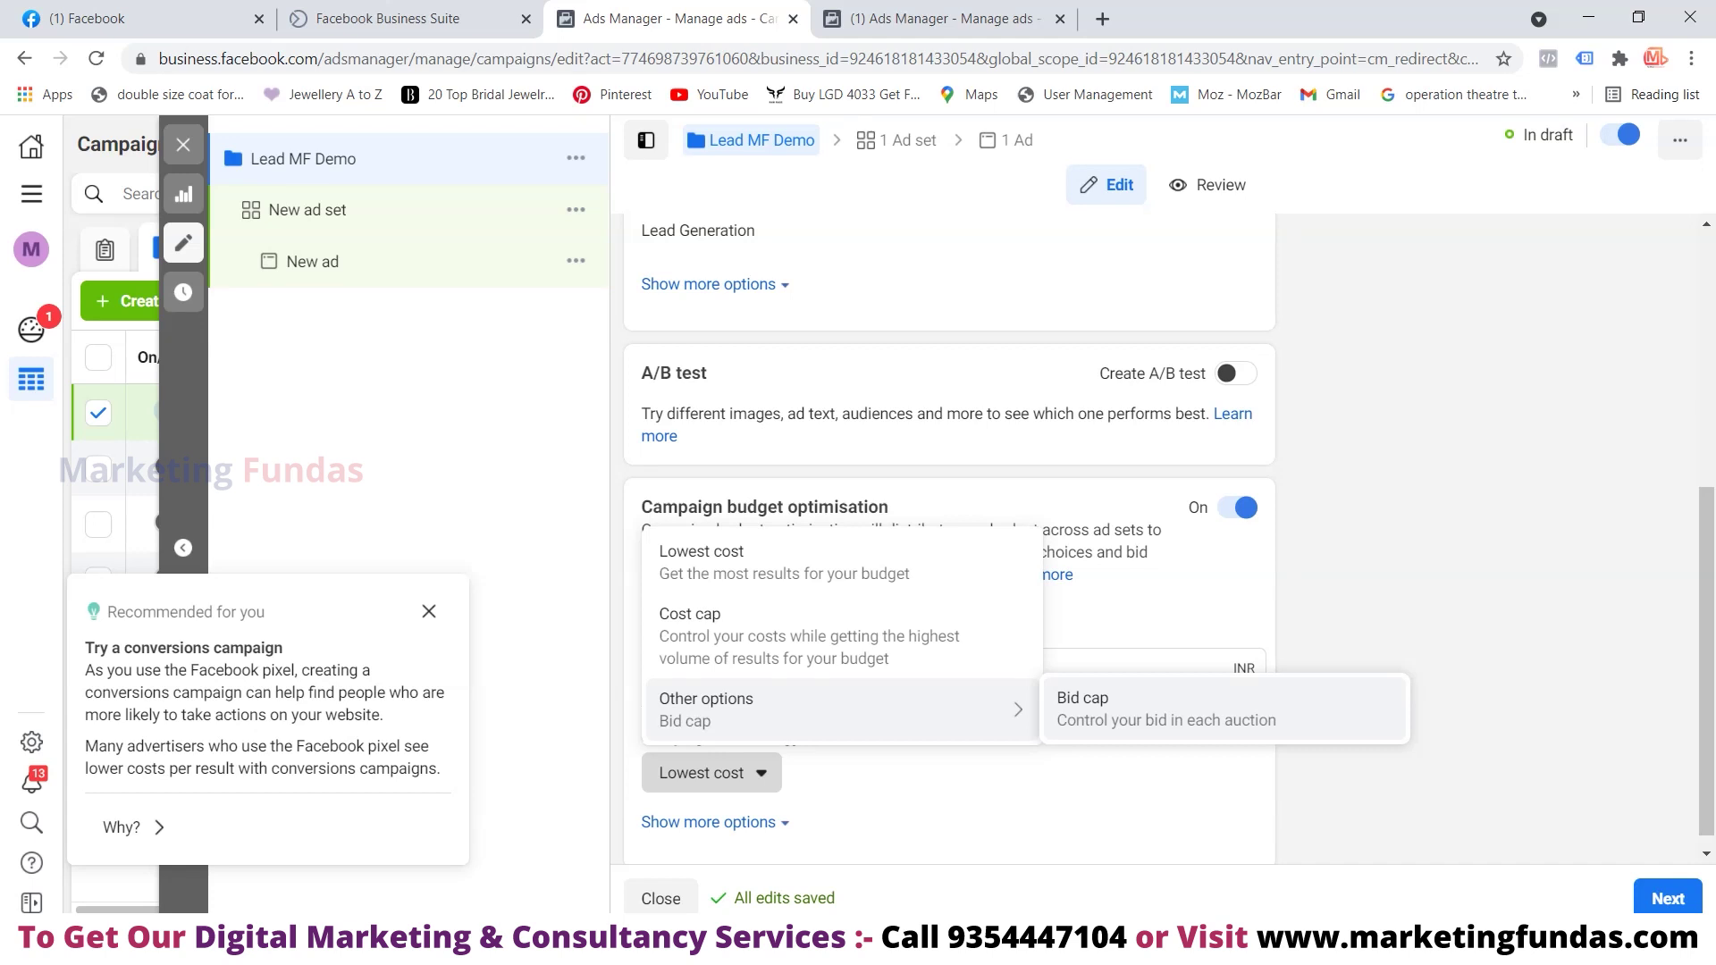
pyautogui.click(787, 563)
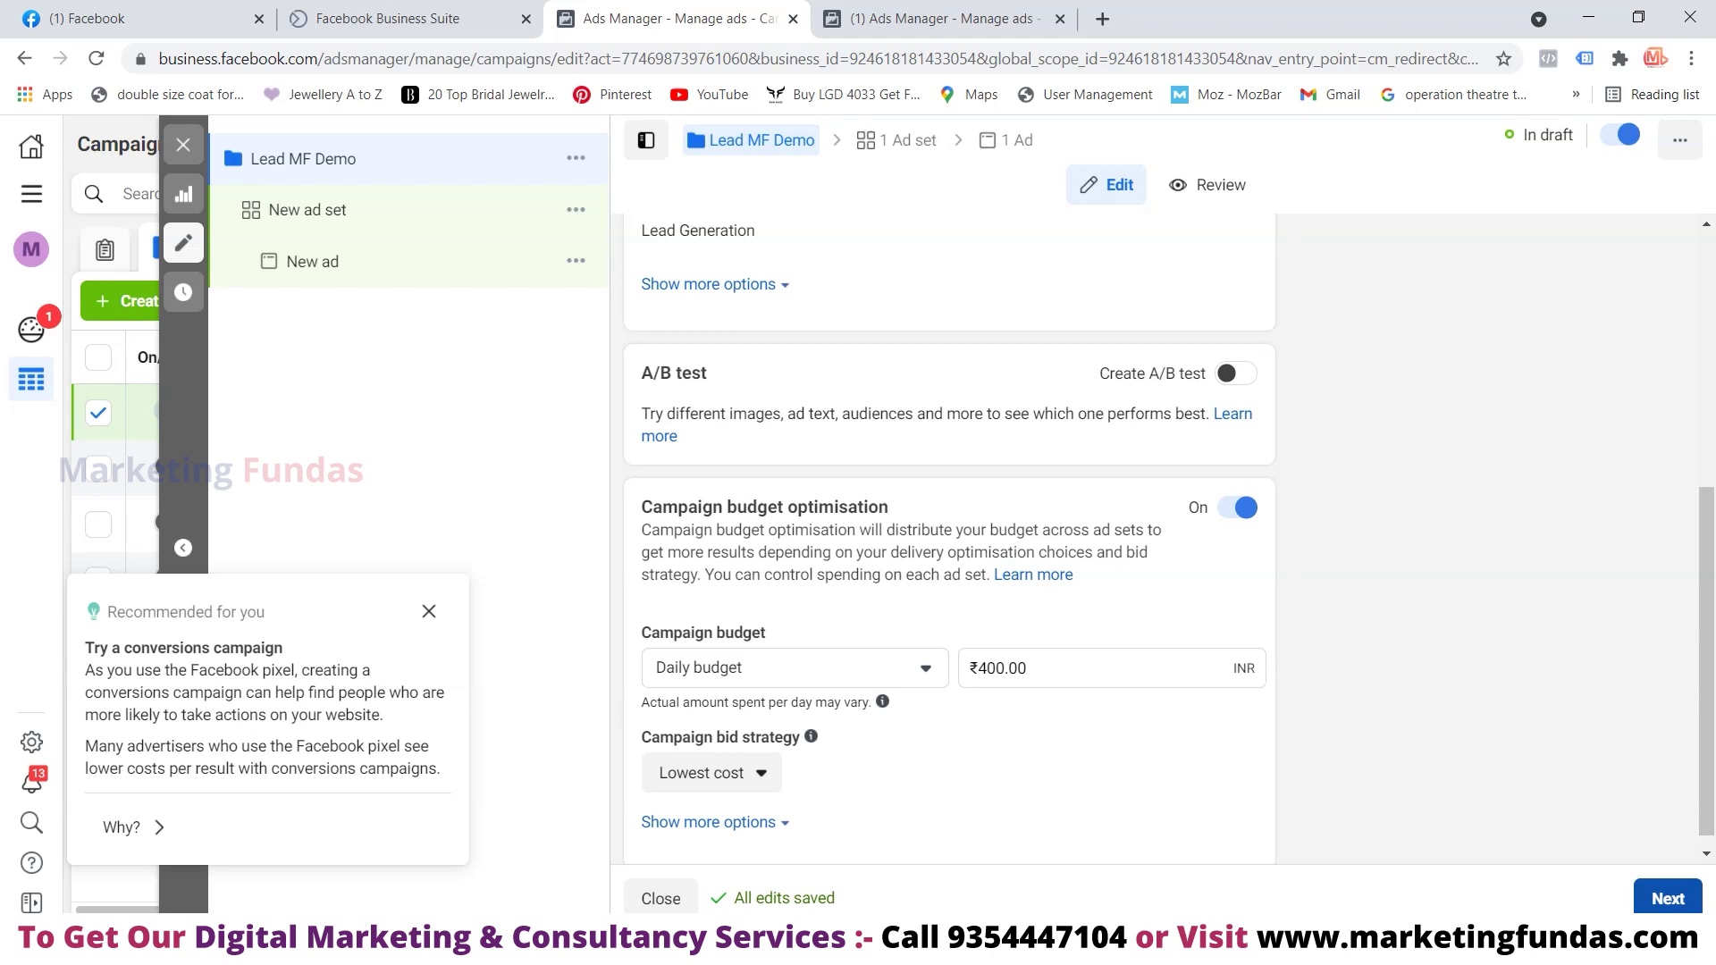
# Continue to the ad set level and name the ad set "MF lead 1"
pyautogui.click(1668, 898)
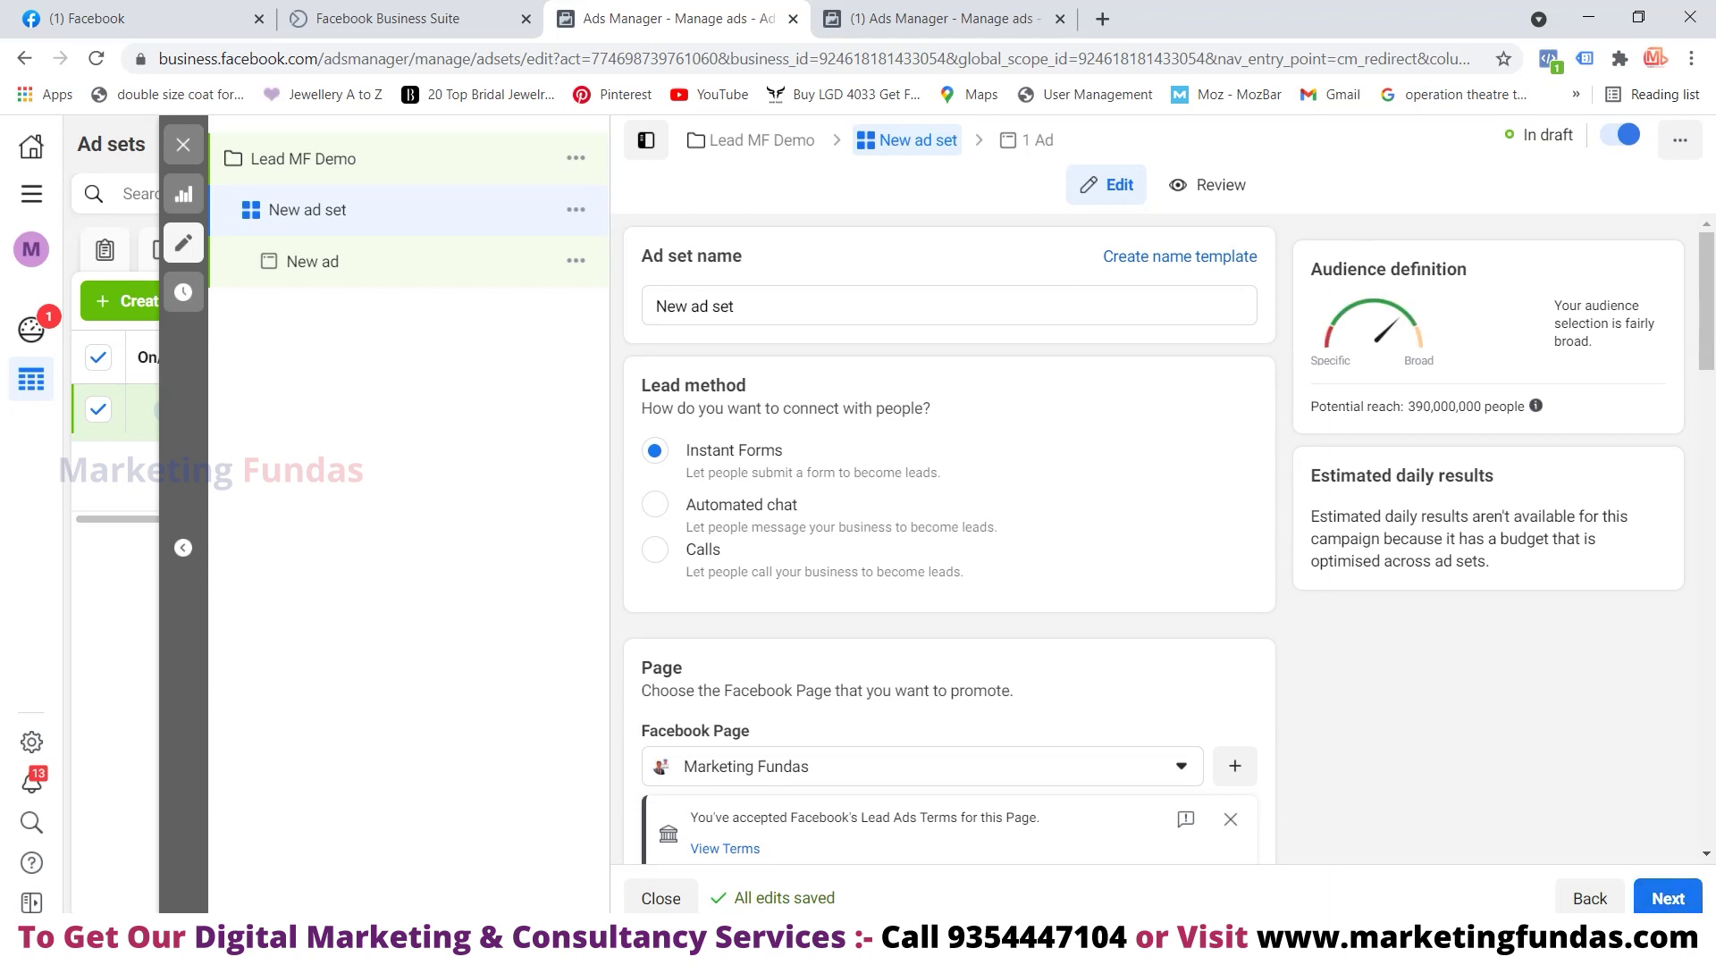
pyautogui.tripleClick(715, 307)
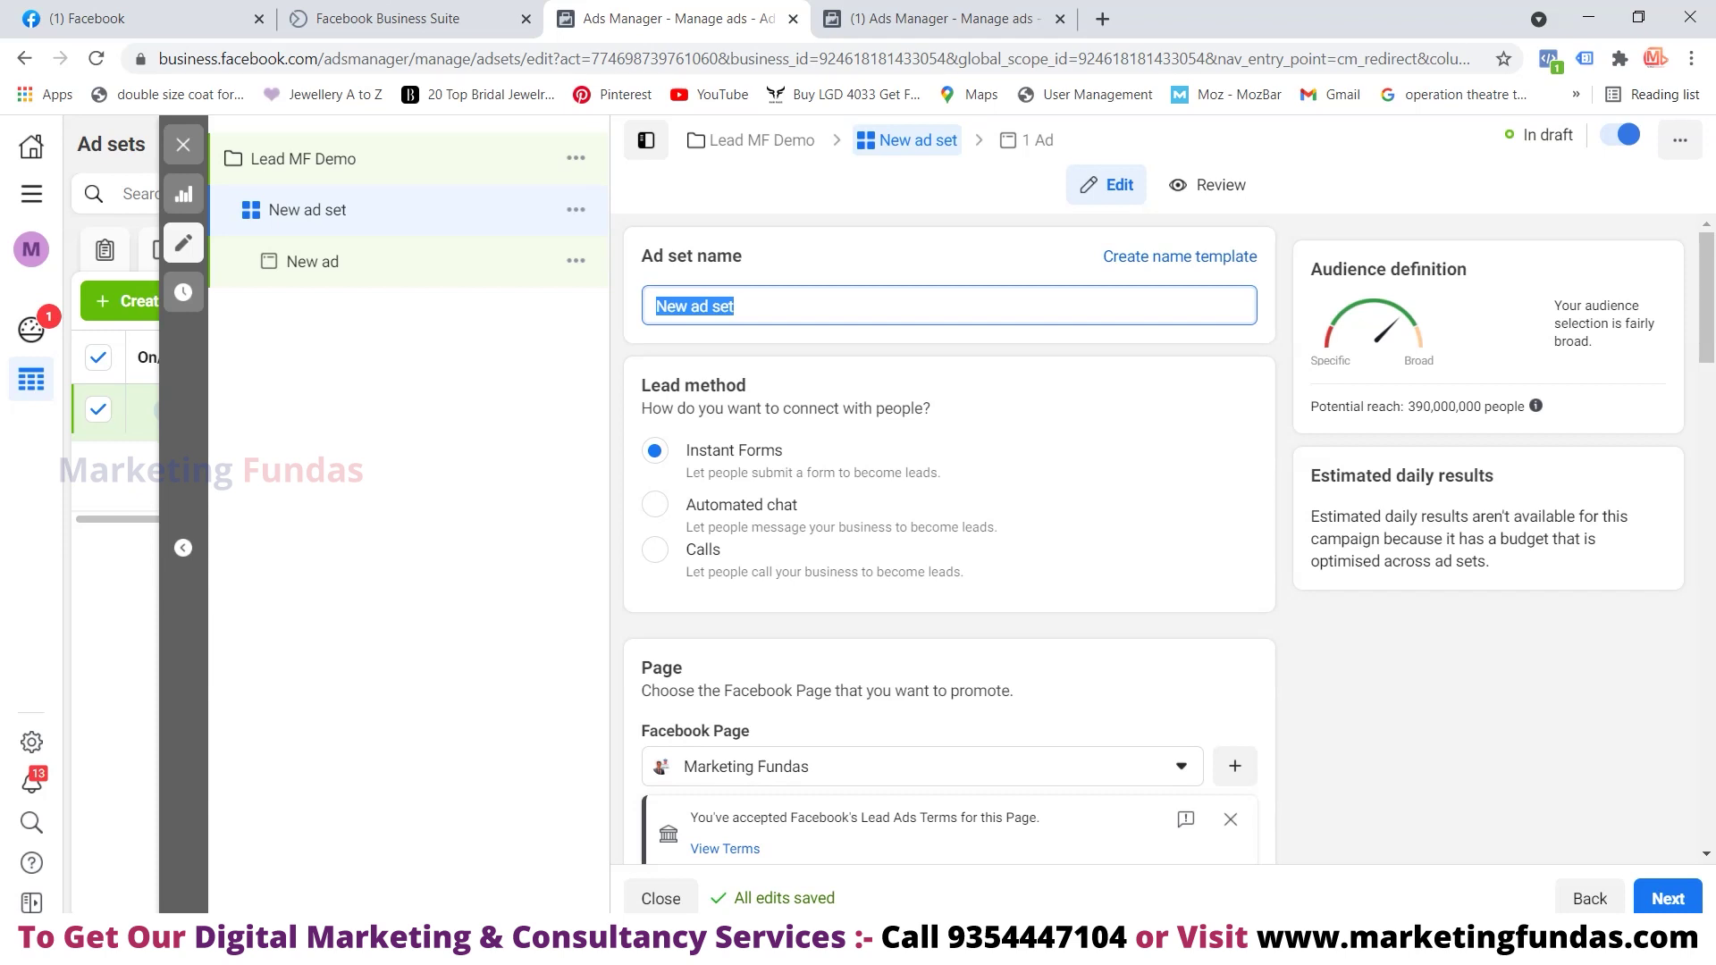
pyautogui.write('MF ')
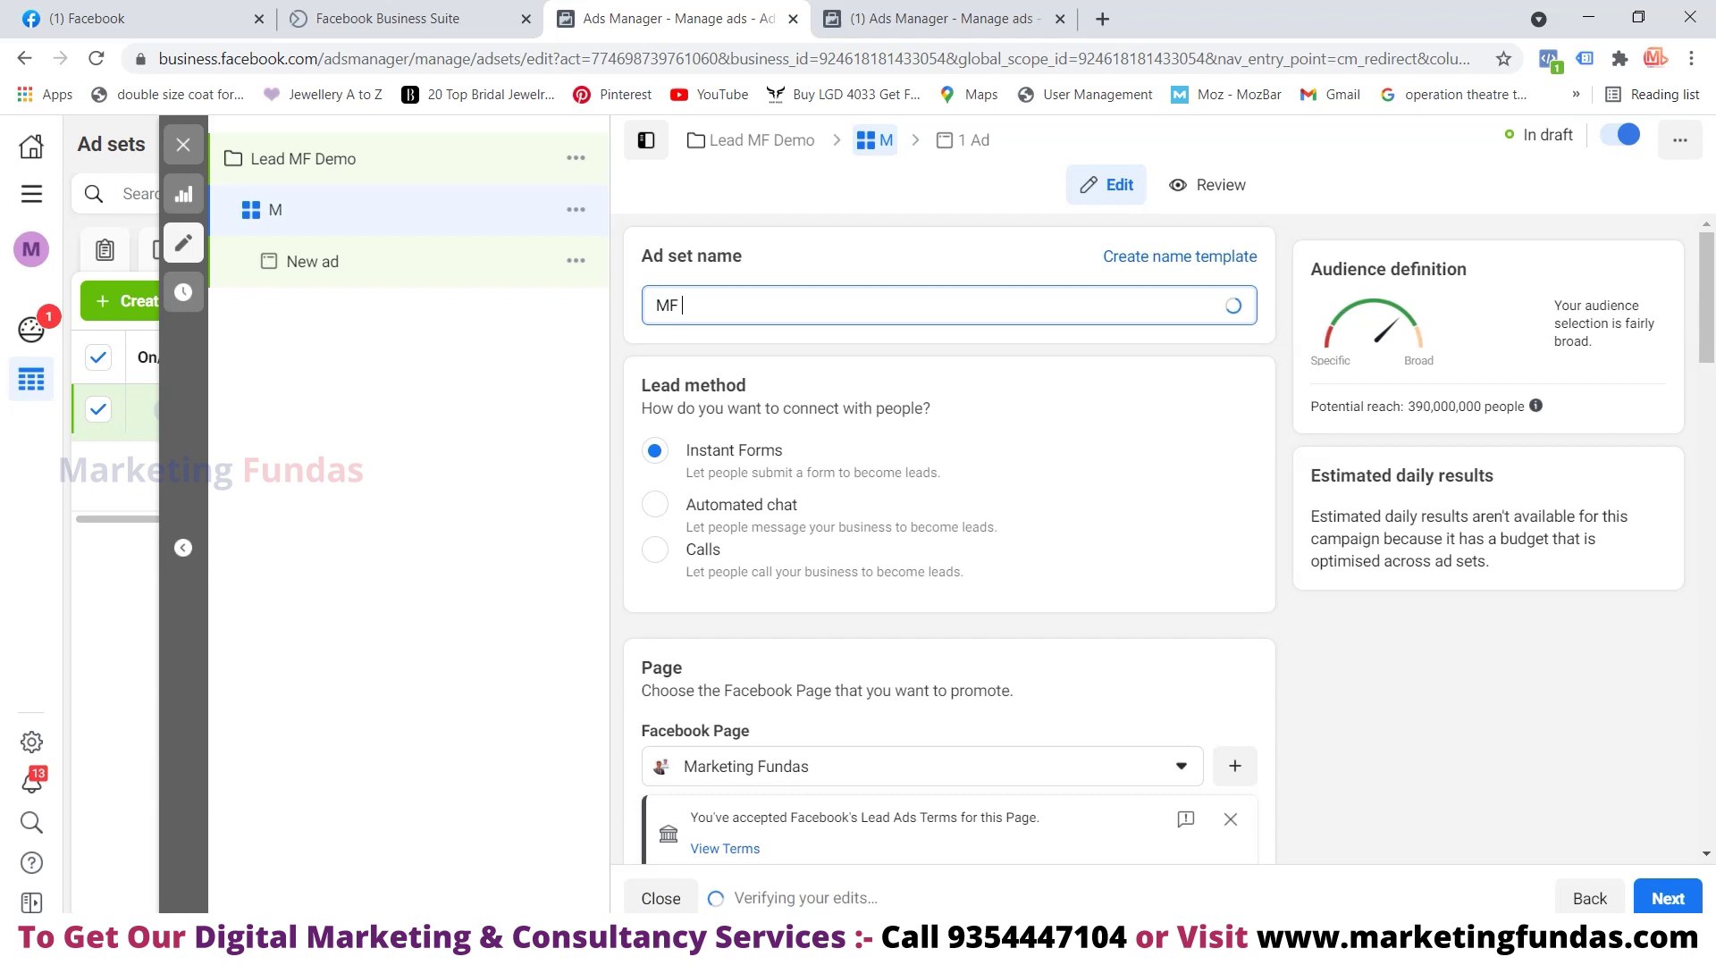
pyautogui.write('lead 1')
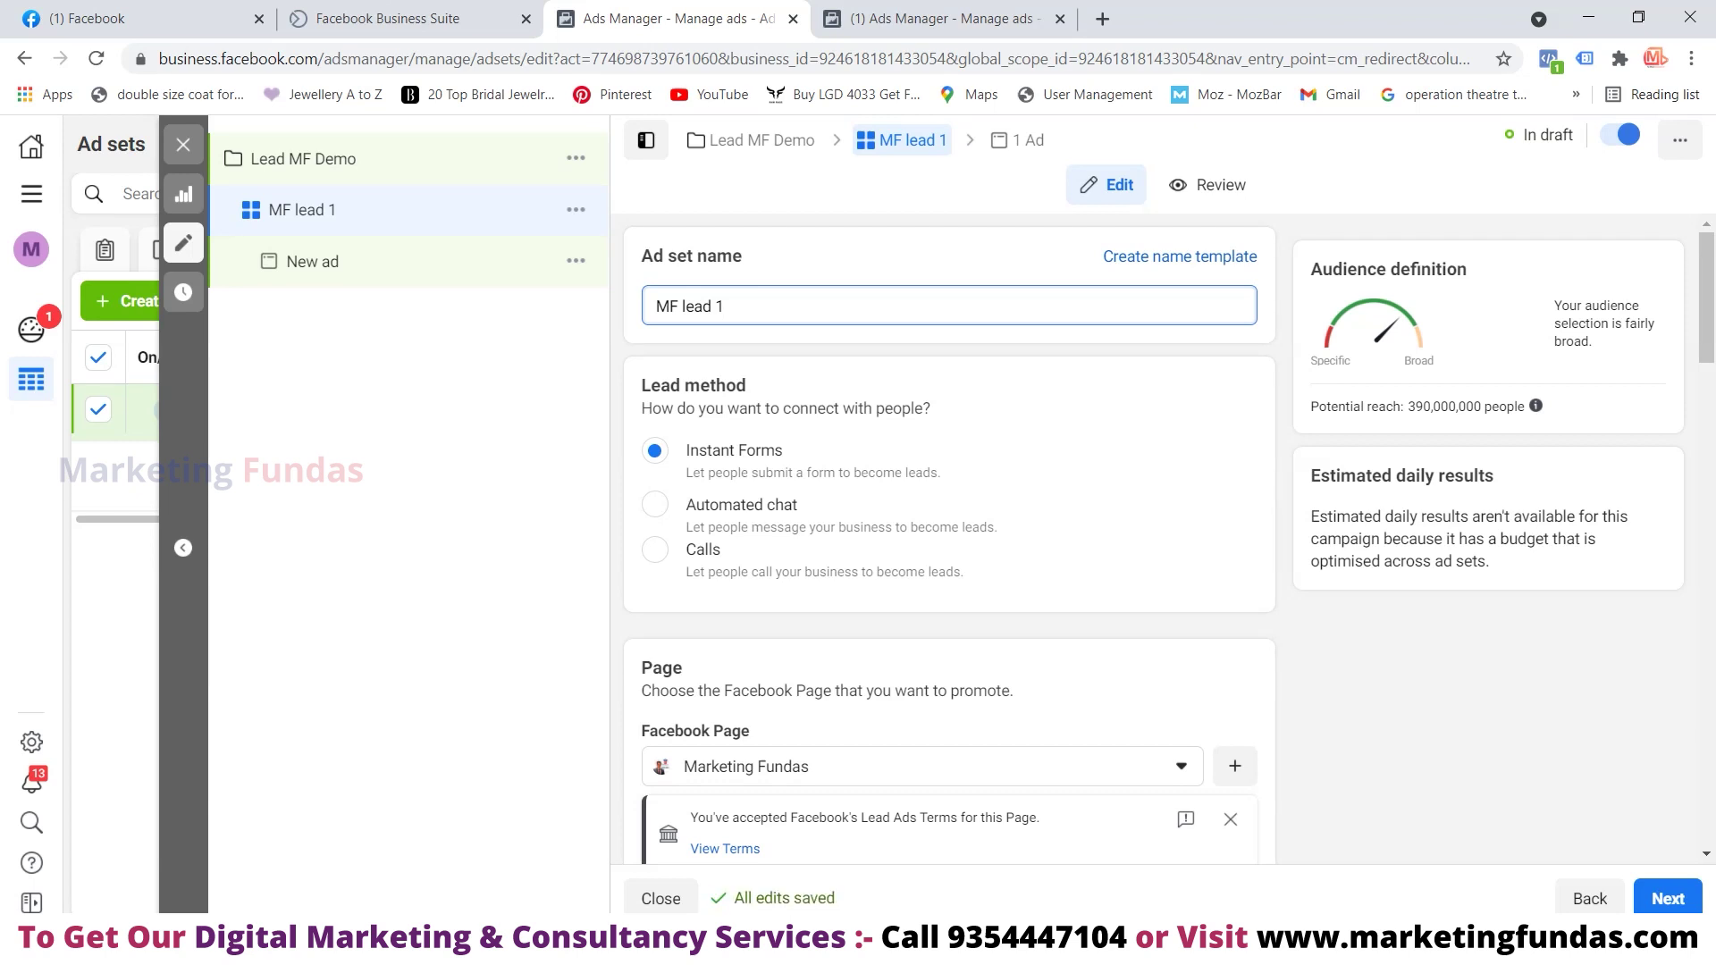
pyautogui.press('Tab')
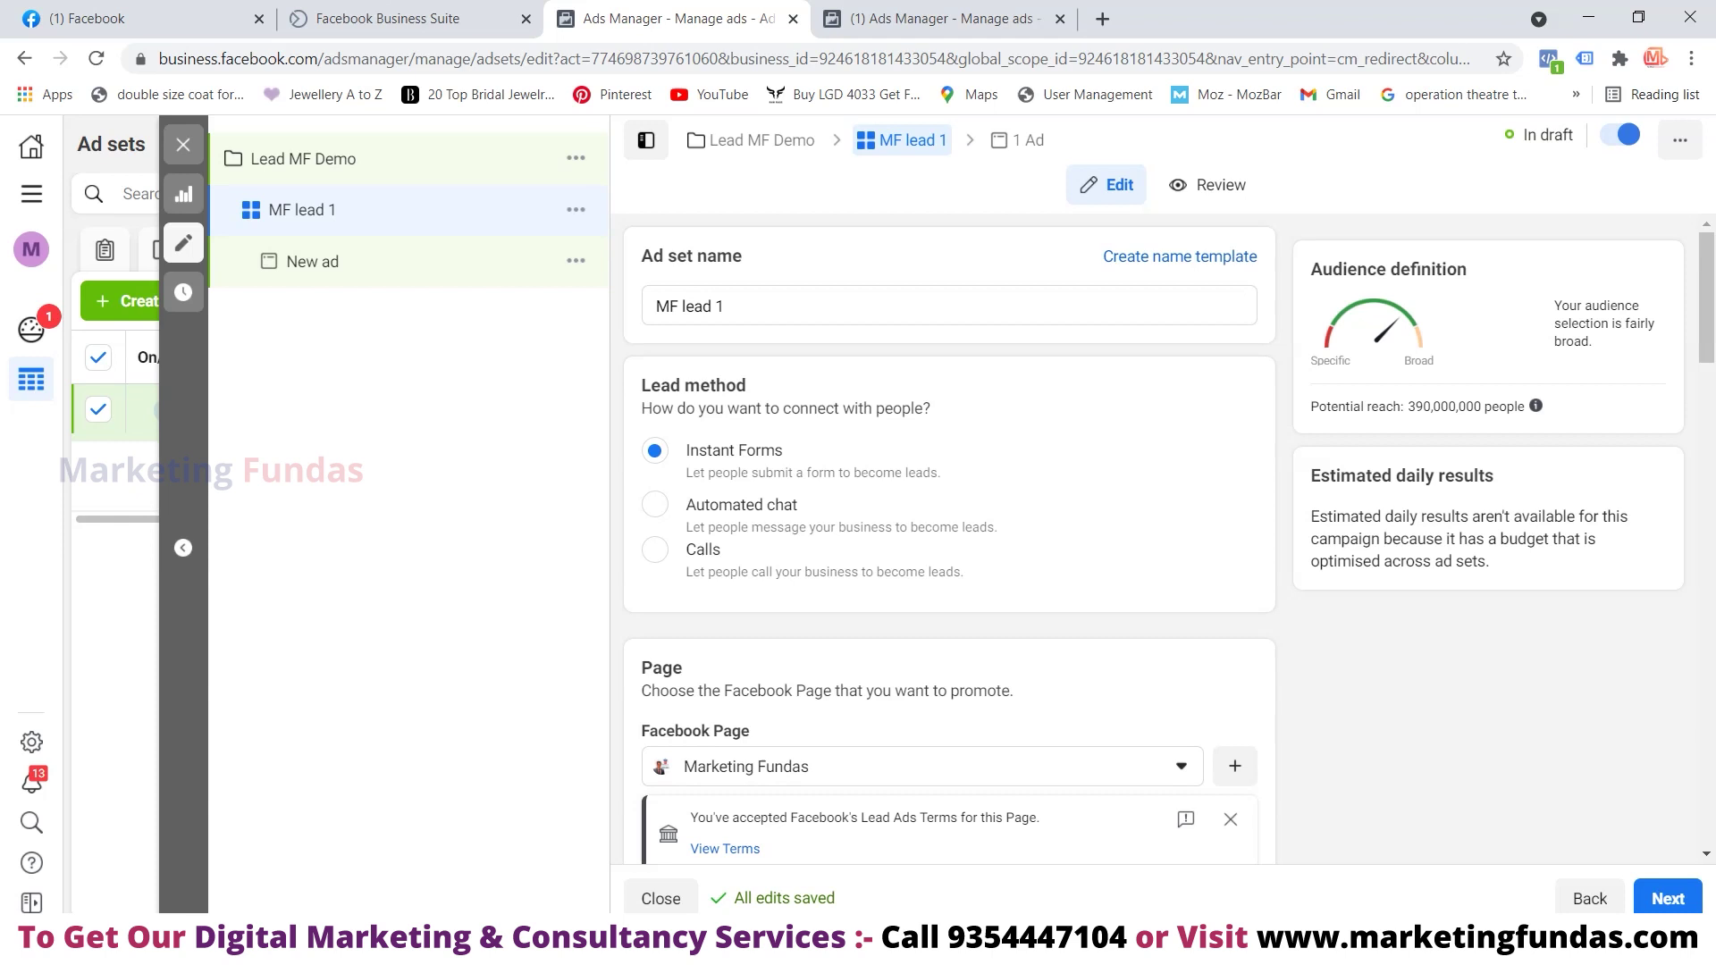
# Choose Marketing Fundas as the Facebook Page to promote in the ad set
pyautogui.scroll(-3, 759, 393)
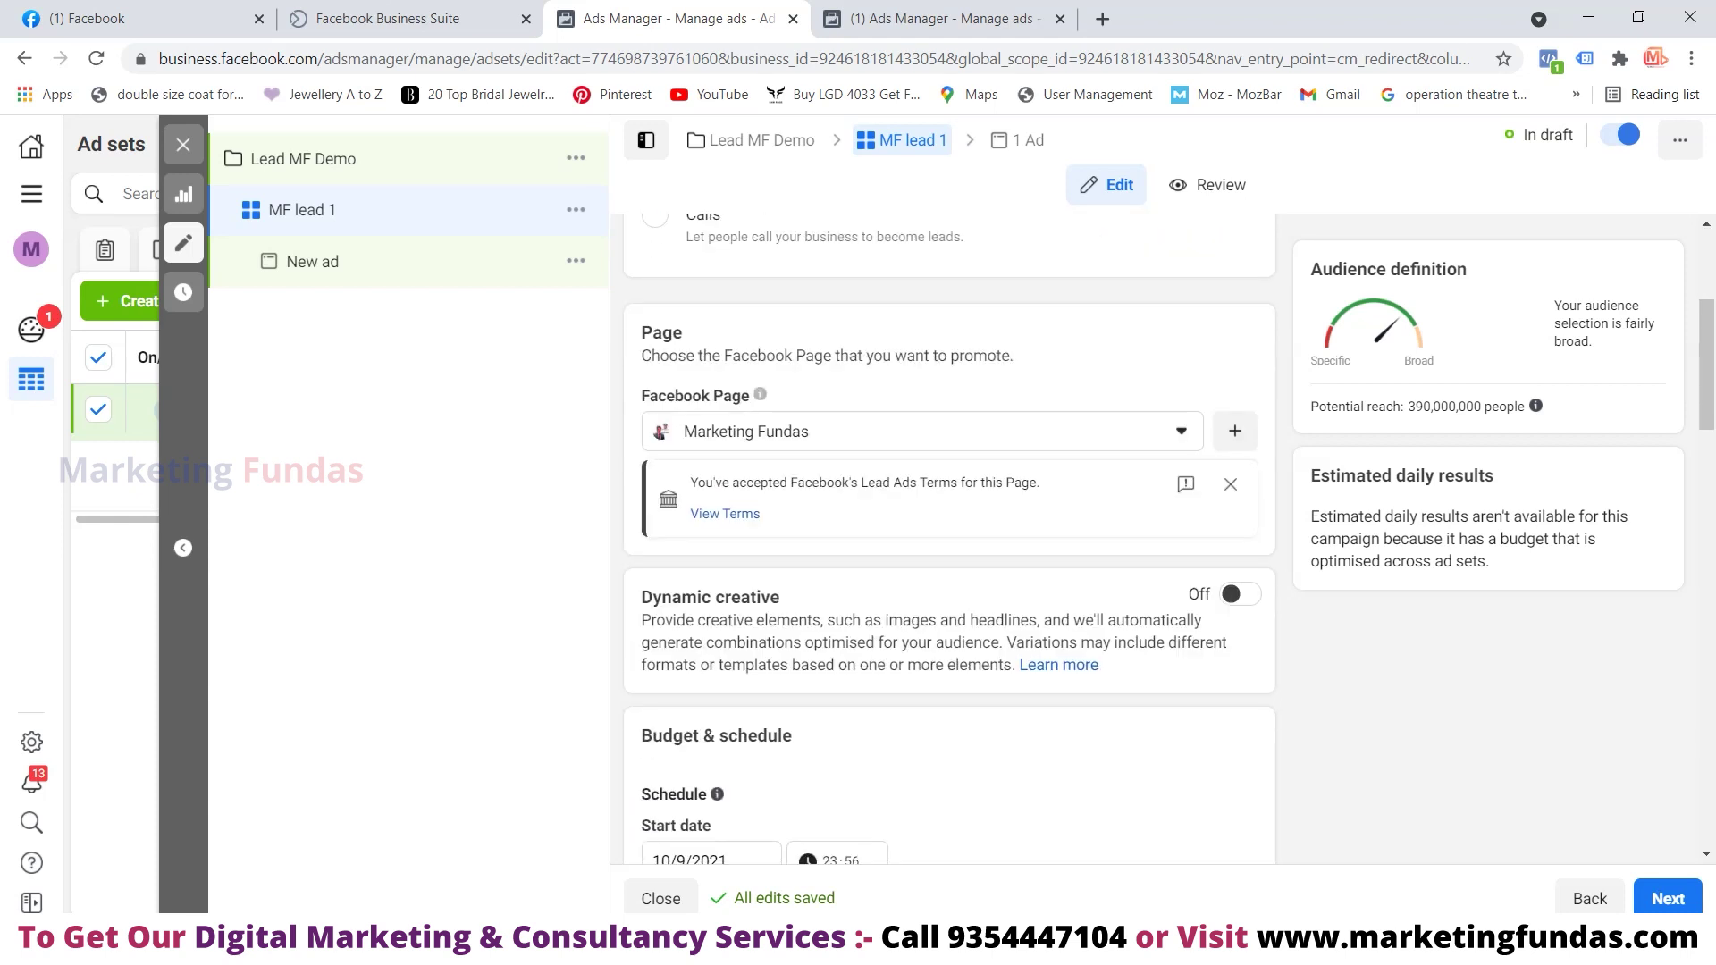
pyautogui.click(761, 430)
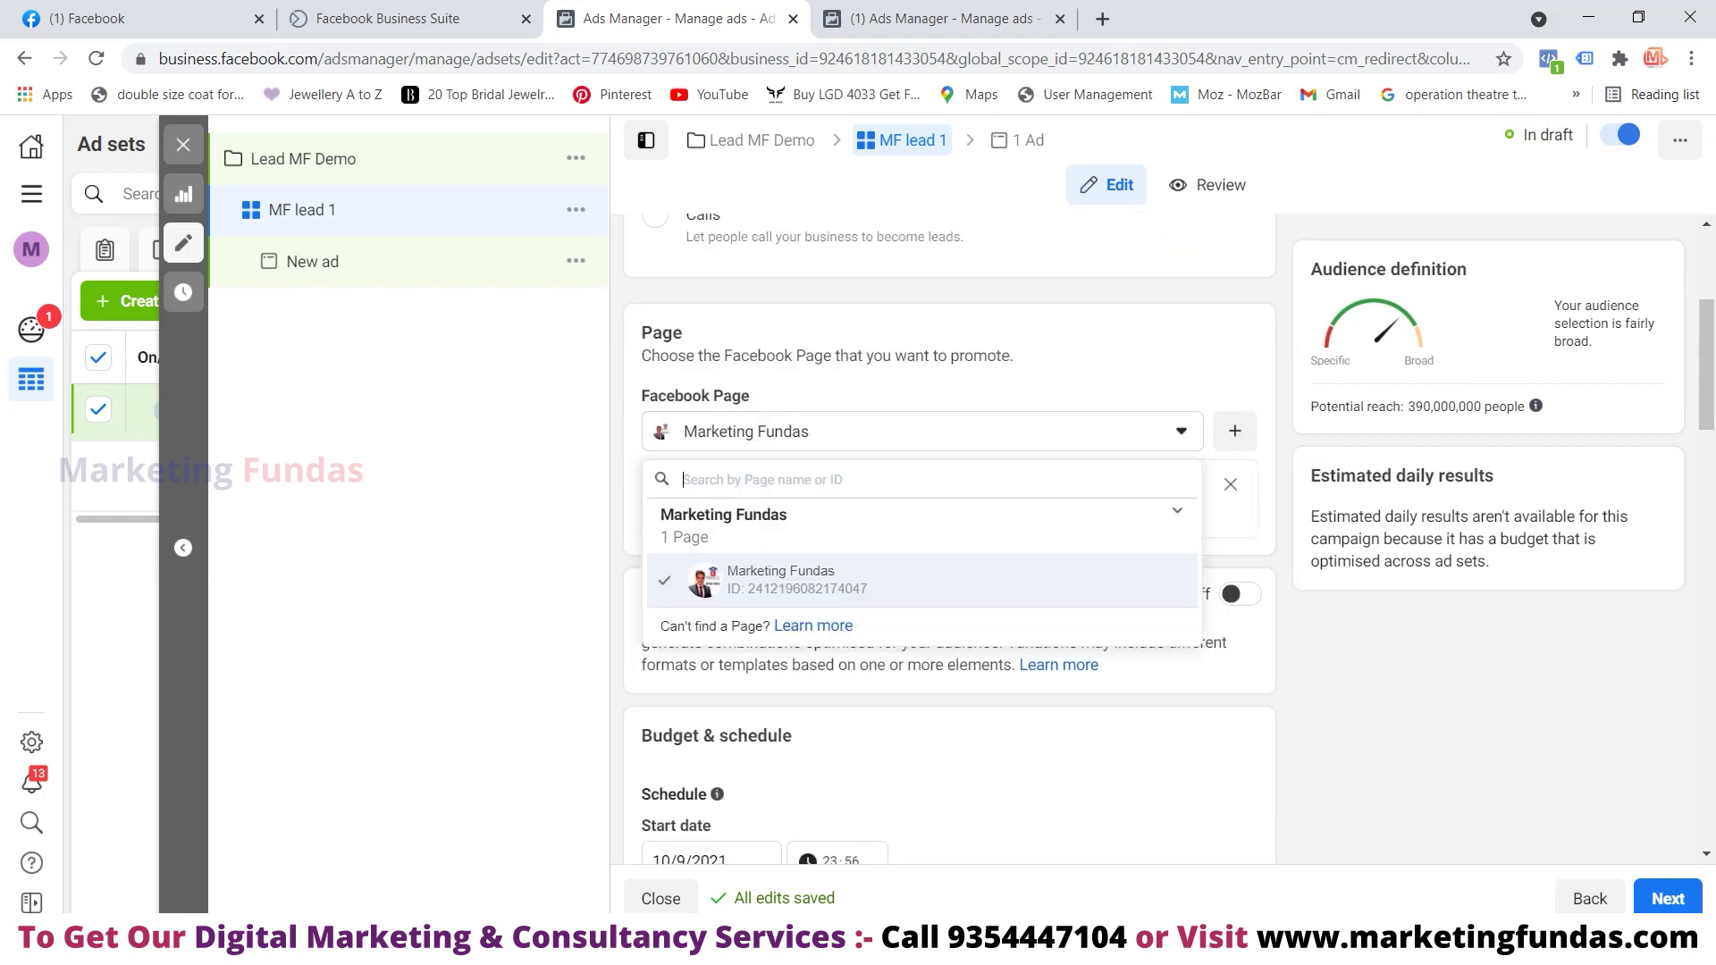
pyautogui.click(779, 580)
pyautogui.scroll(-1, 779, 437)
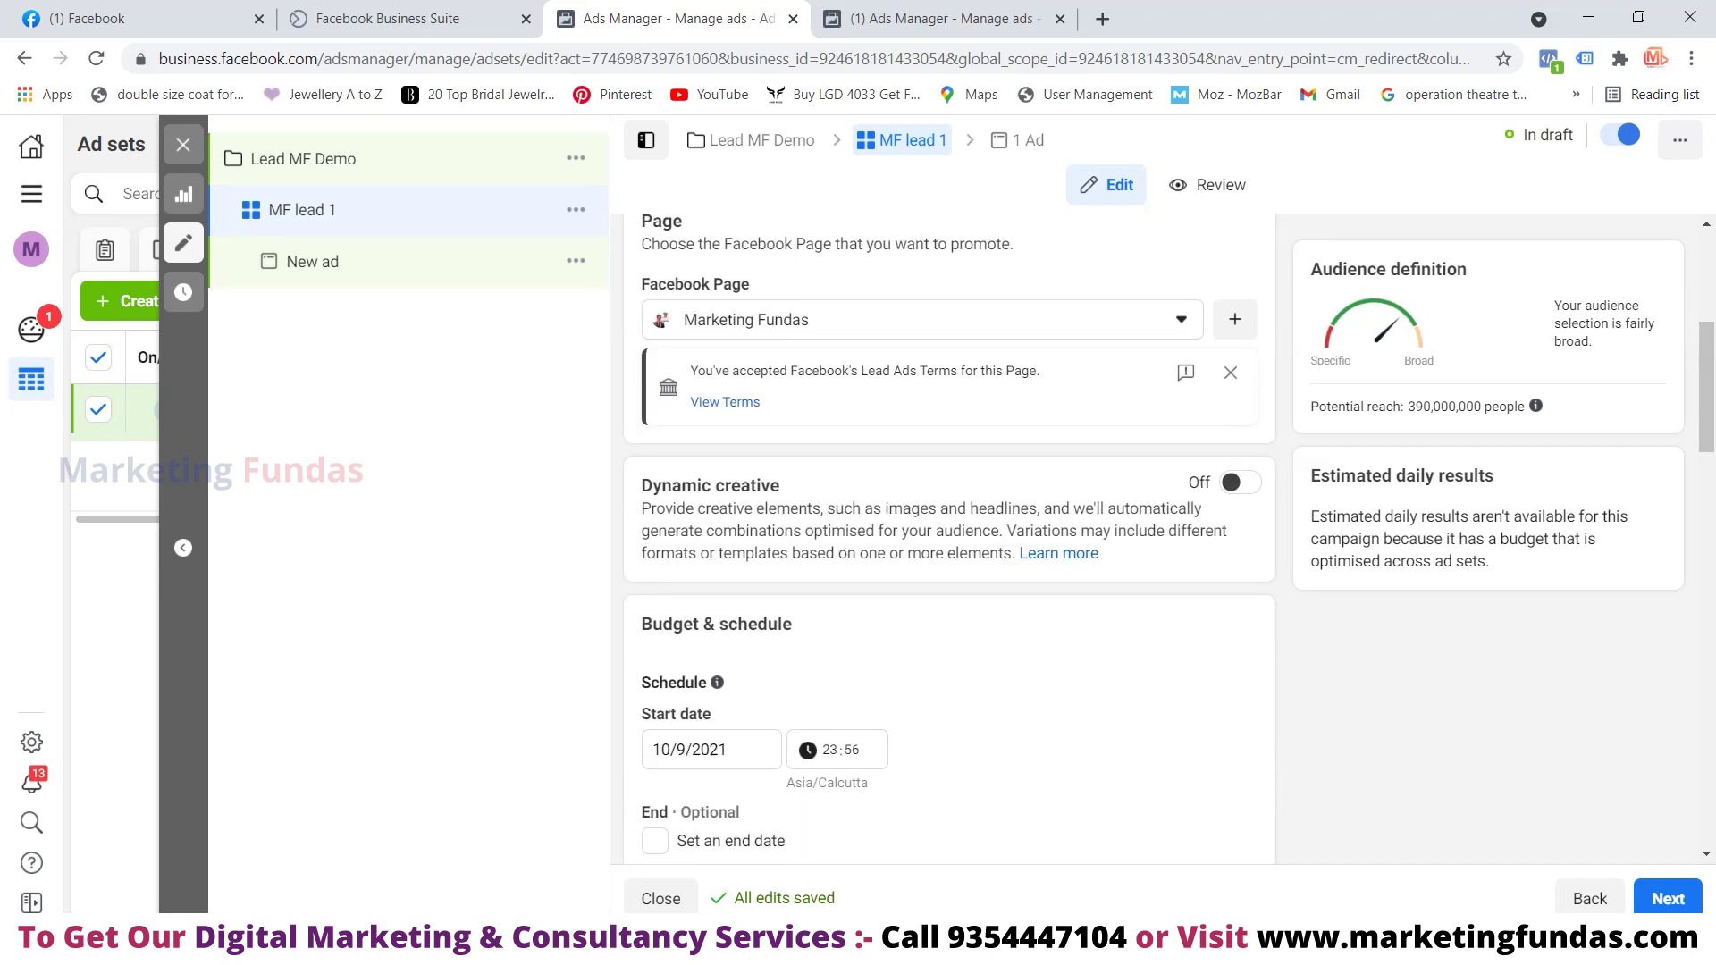
# Expand the additional budget and schedule options of the ad set to show its spend limits
pyautogui.scroll(-3, 947, 536)
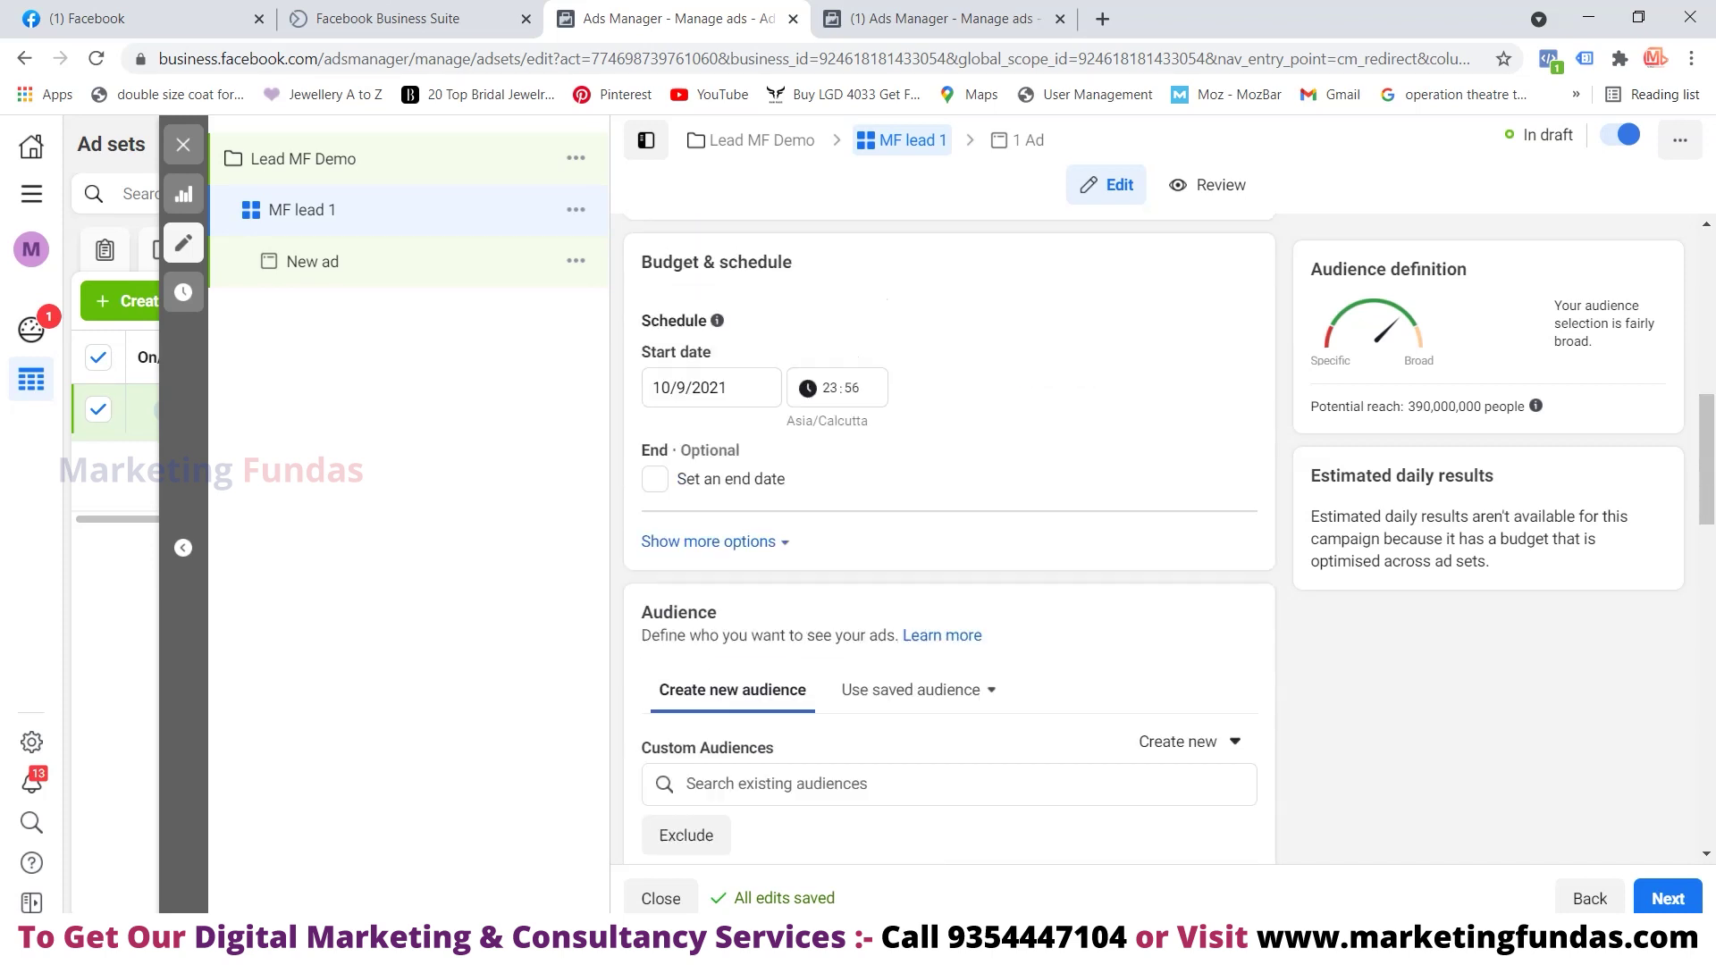
pyautogui.scroll(-1, 947, 536)
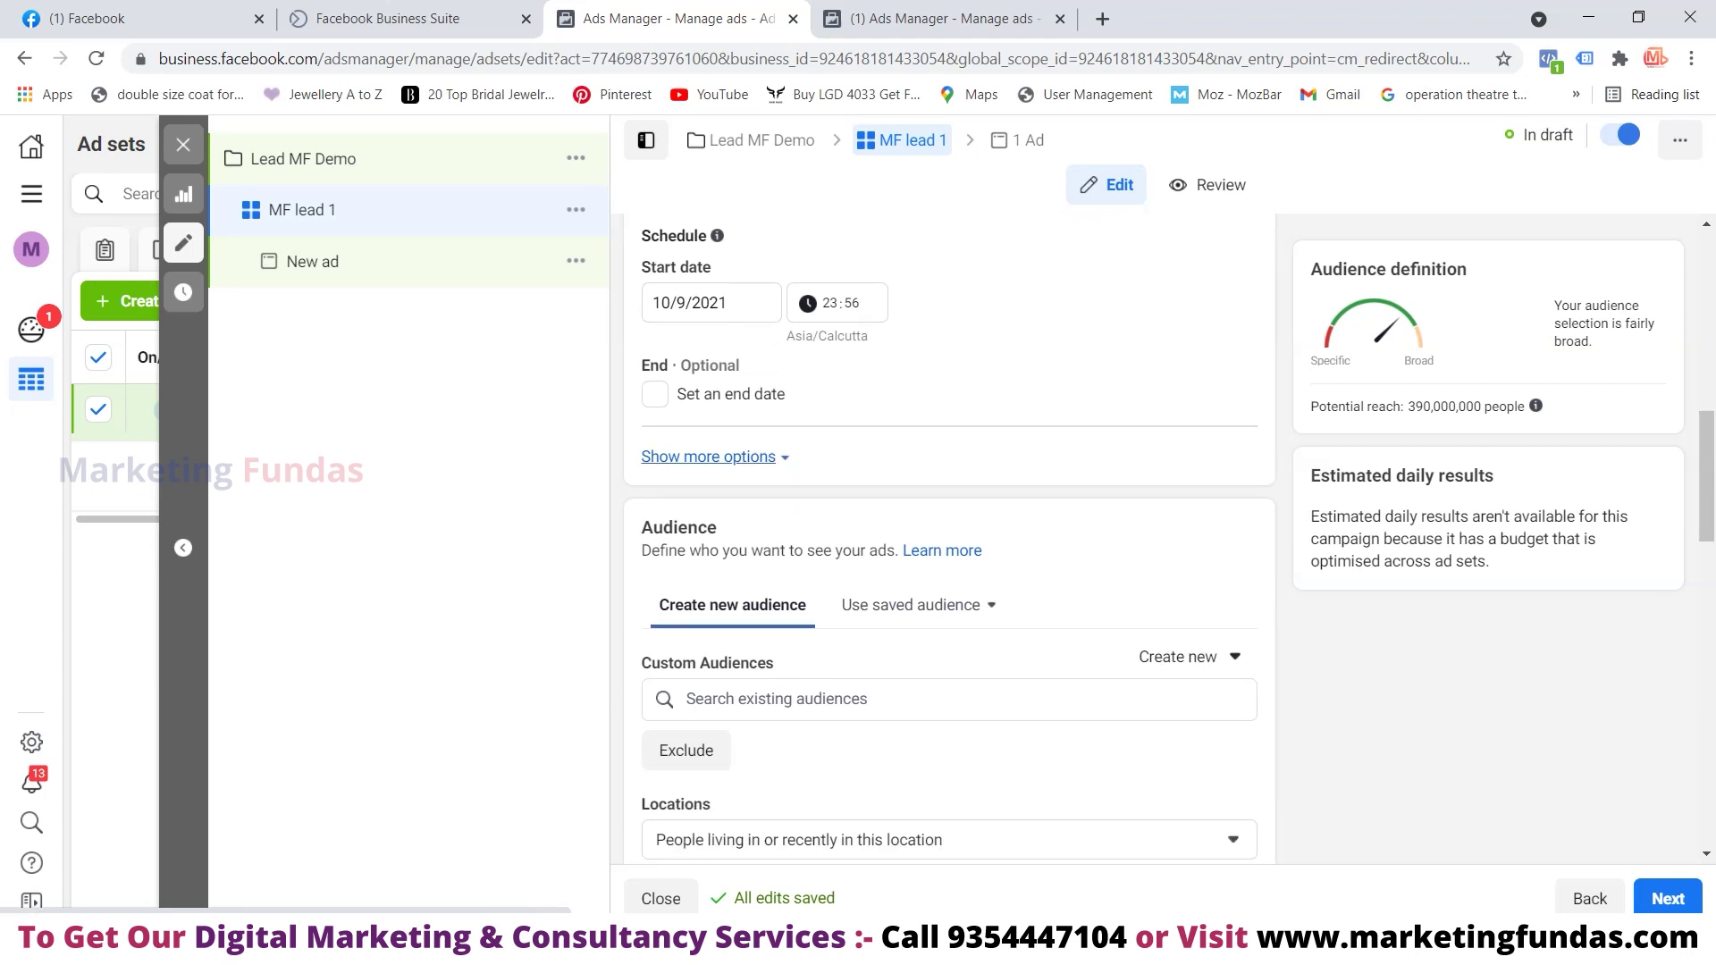
pyautogui.click(708, 456)
pyautogui.scroll(-1, 947, 536)
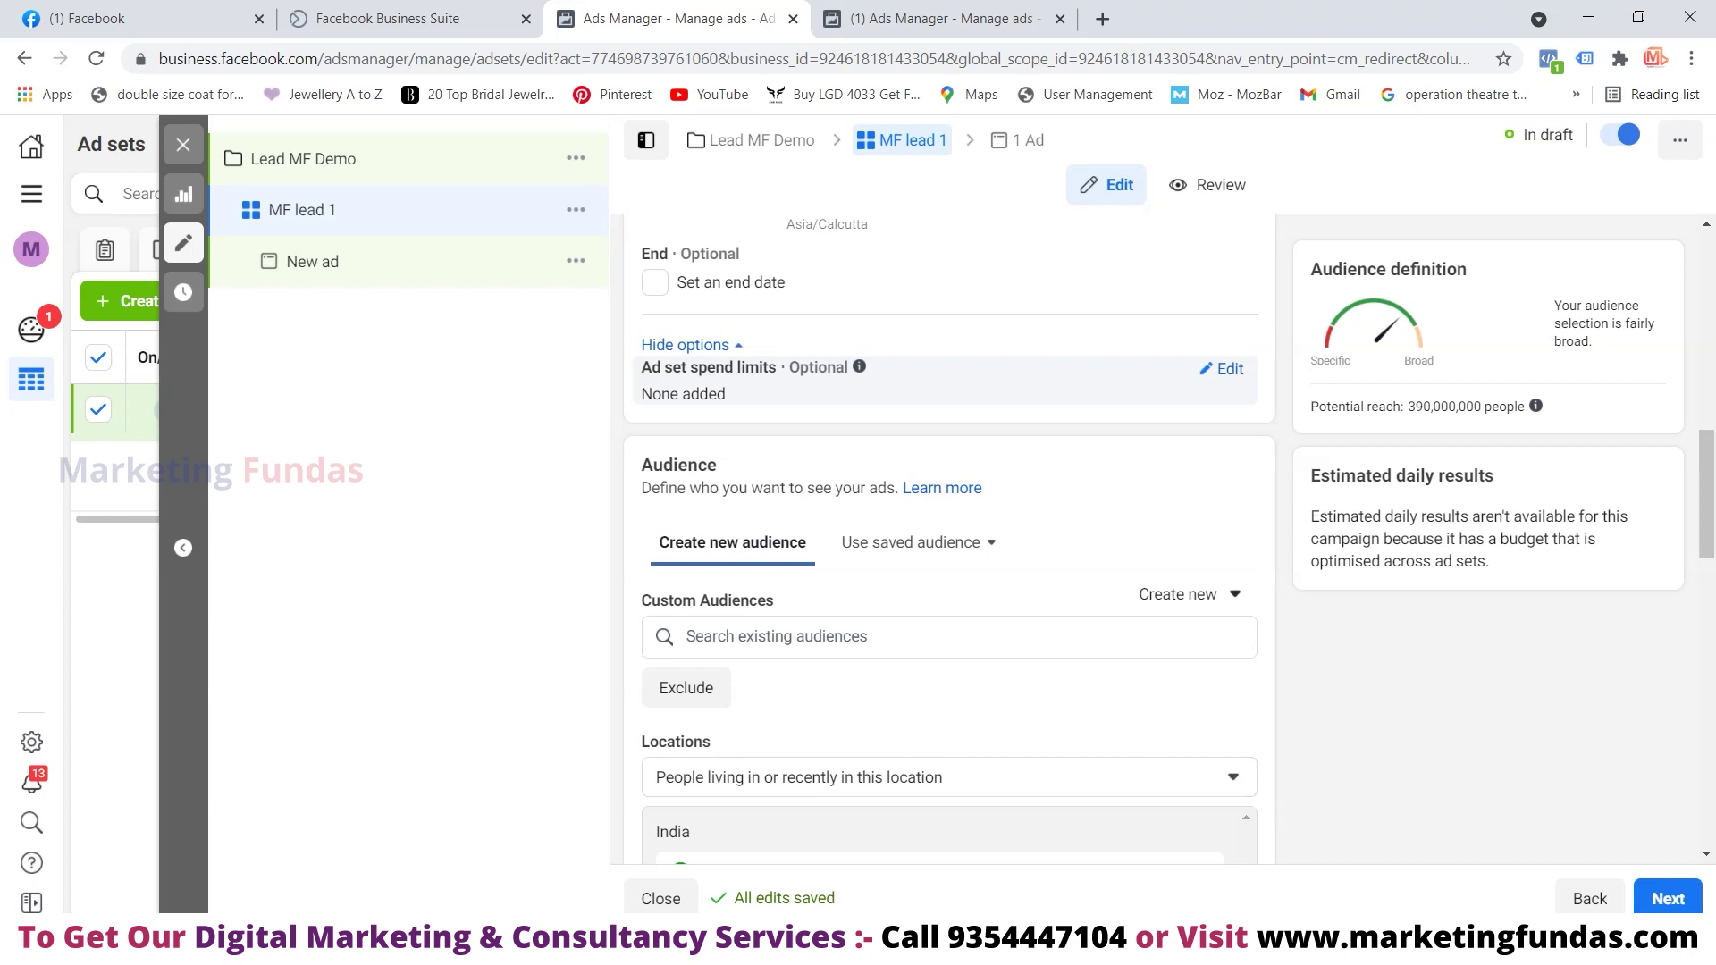
# Review the audience section and preview the saved audience "Marketing fundas (1)" without applying it
pyautogui.scroll(-3, 947, 536)
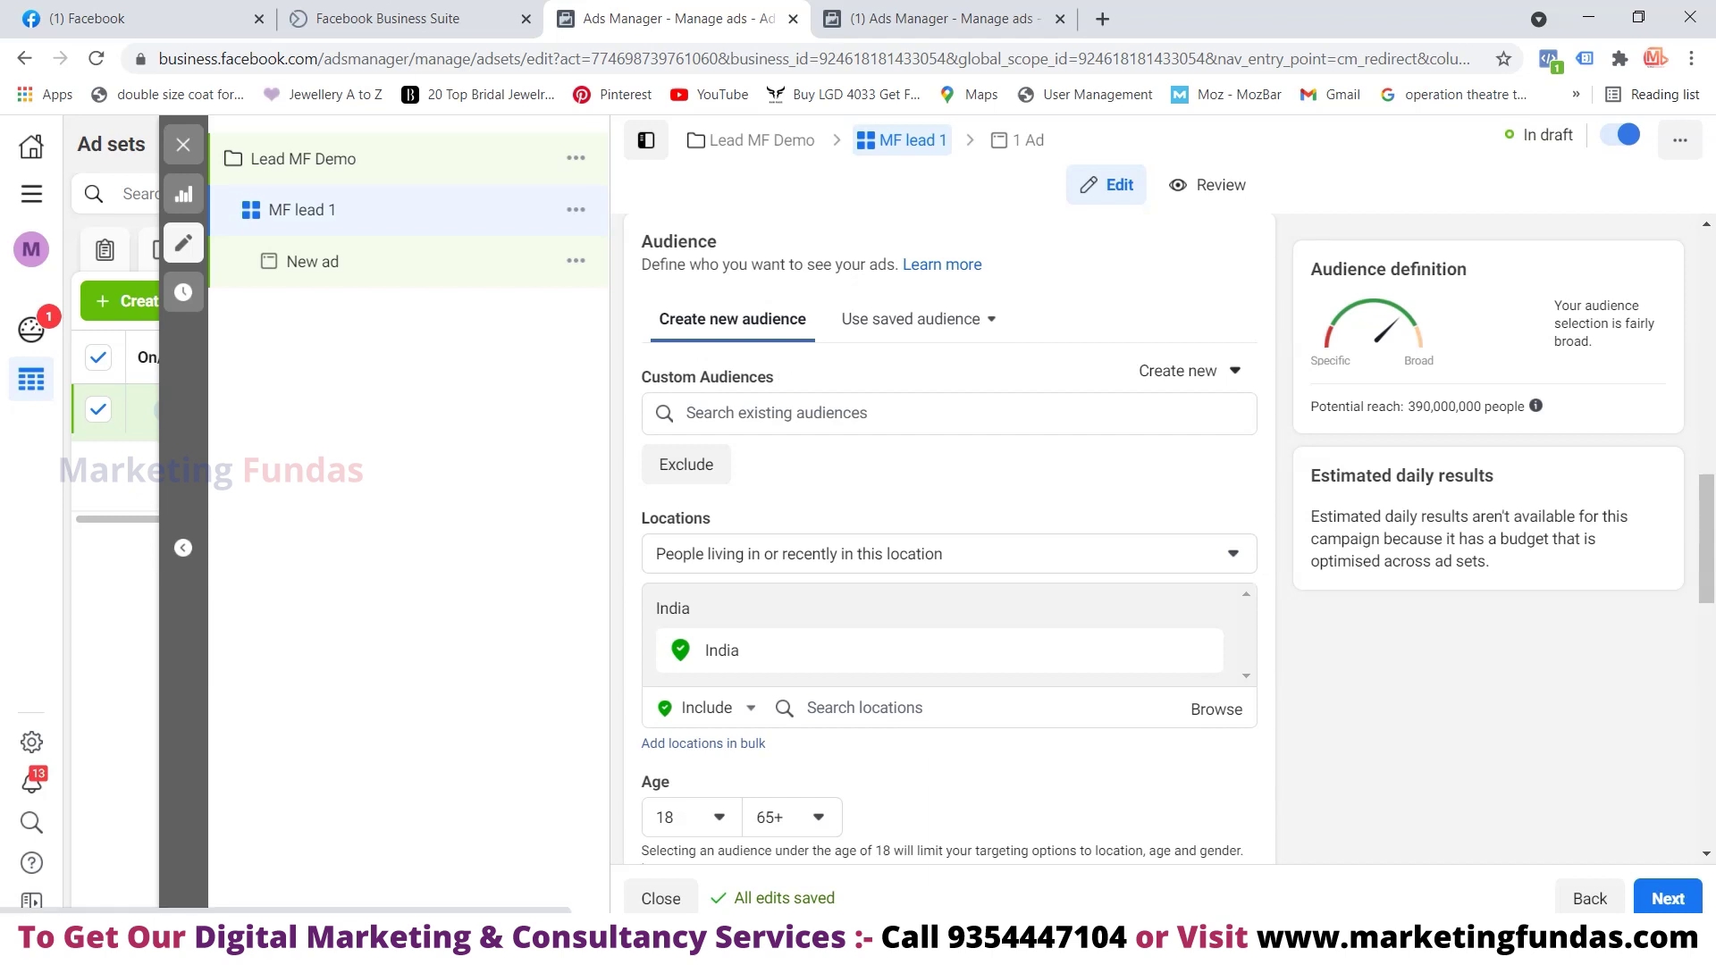
pyautogui.scroll(-3, 949, 536)
pyautogui.scroll(3, 949, 536)
pyautogui.click(918, 319)
pyautogui.moveTo(934, 477)
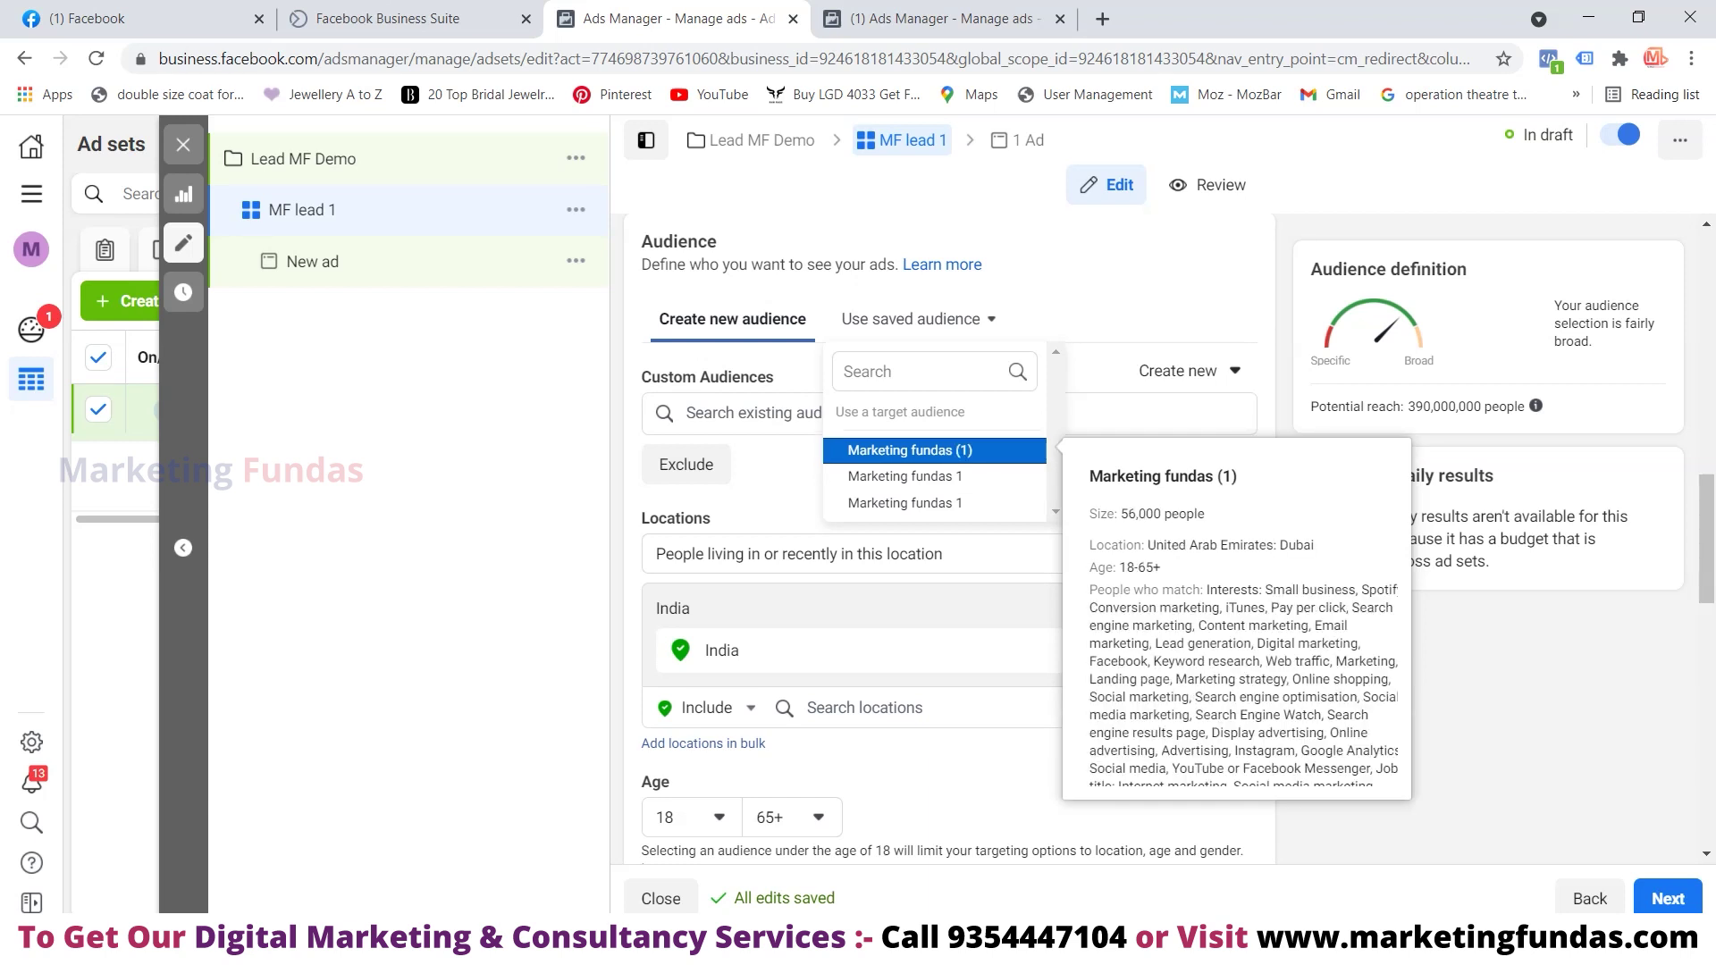
pyautogui.press('Escape')
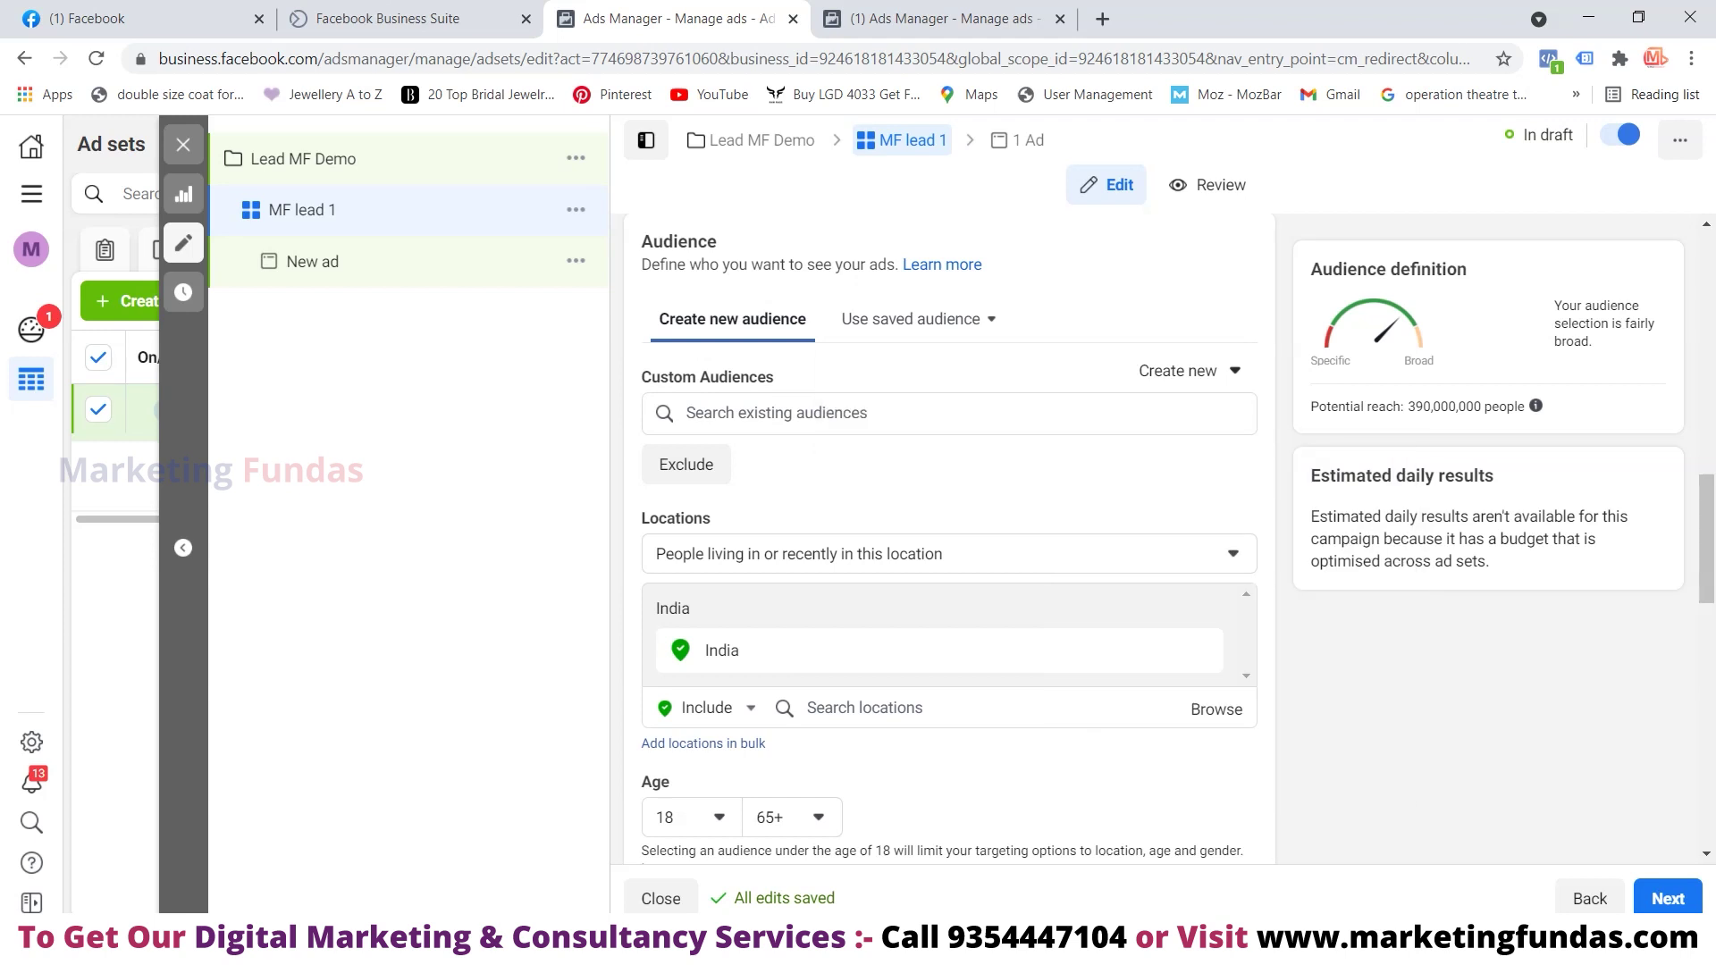
# Target the city Delhi, Delhi, India as the audience location in place of the whole country
pyautogui.scroll(-2, 947, 439)
pyautogui.scroll(2, 947, 440)
pyautogui.scroll(-2, 1200, 426)
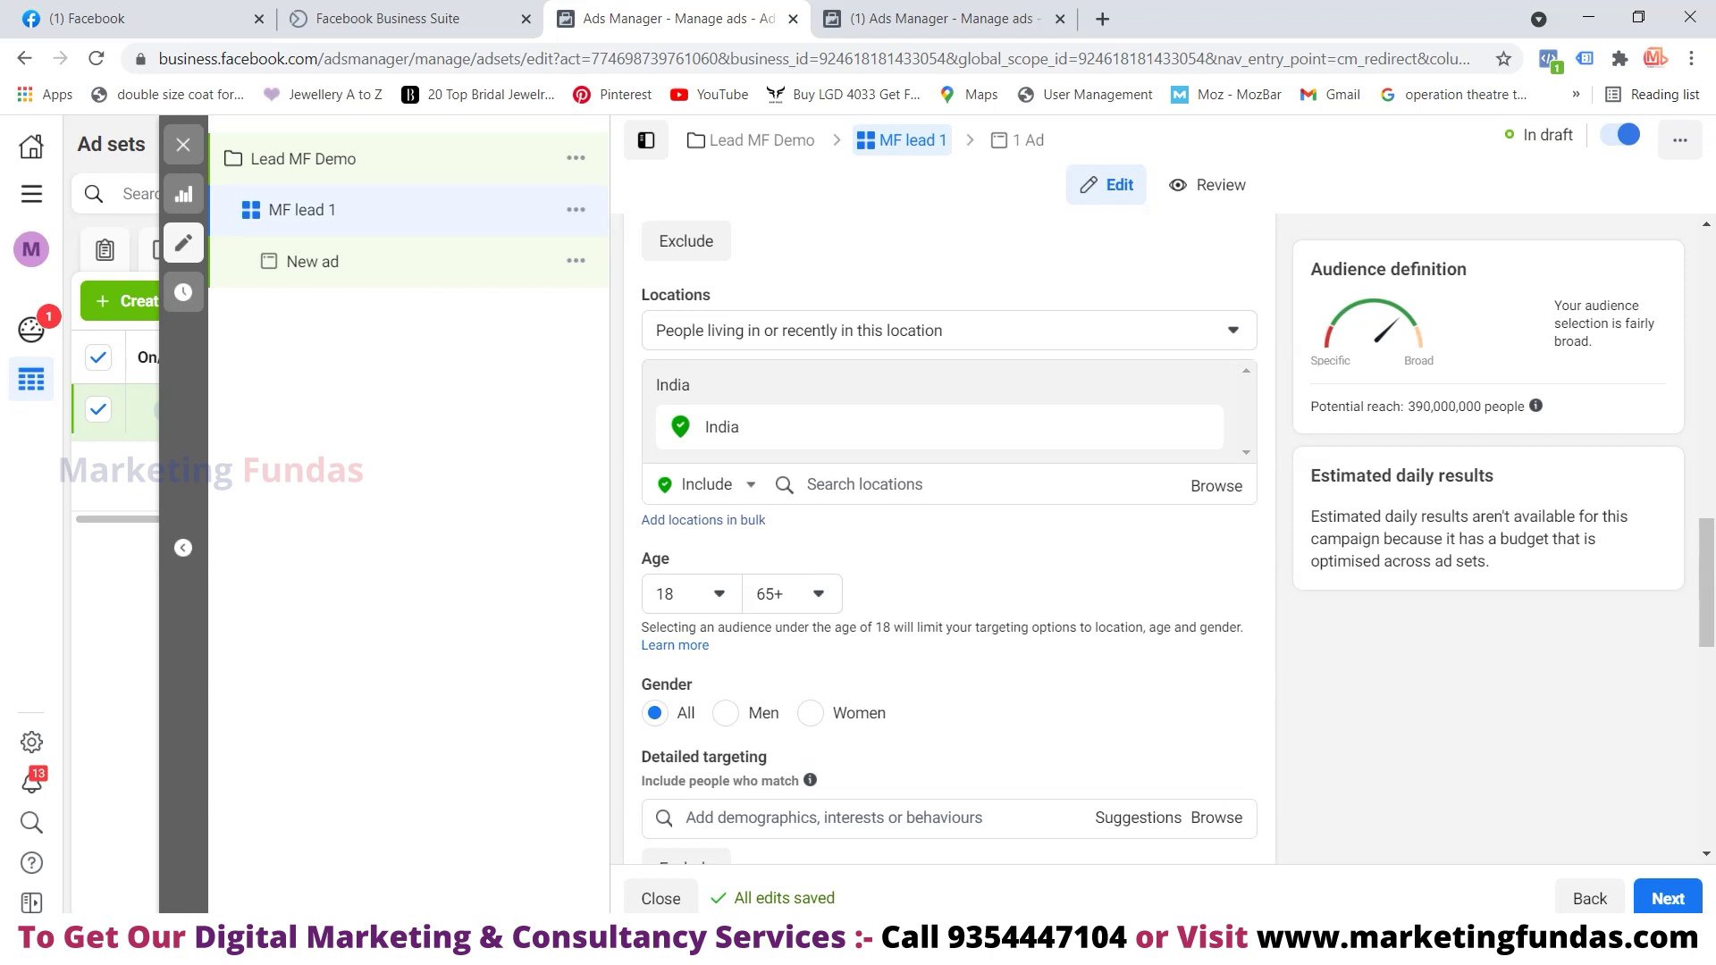
pyautogui.click(865, 484)
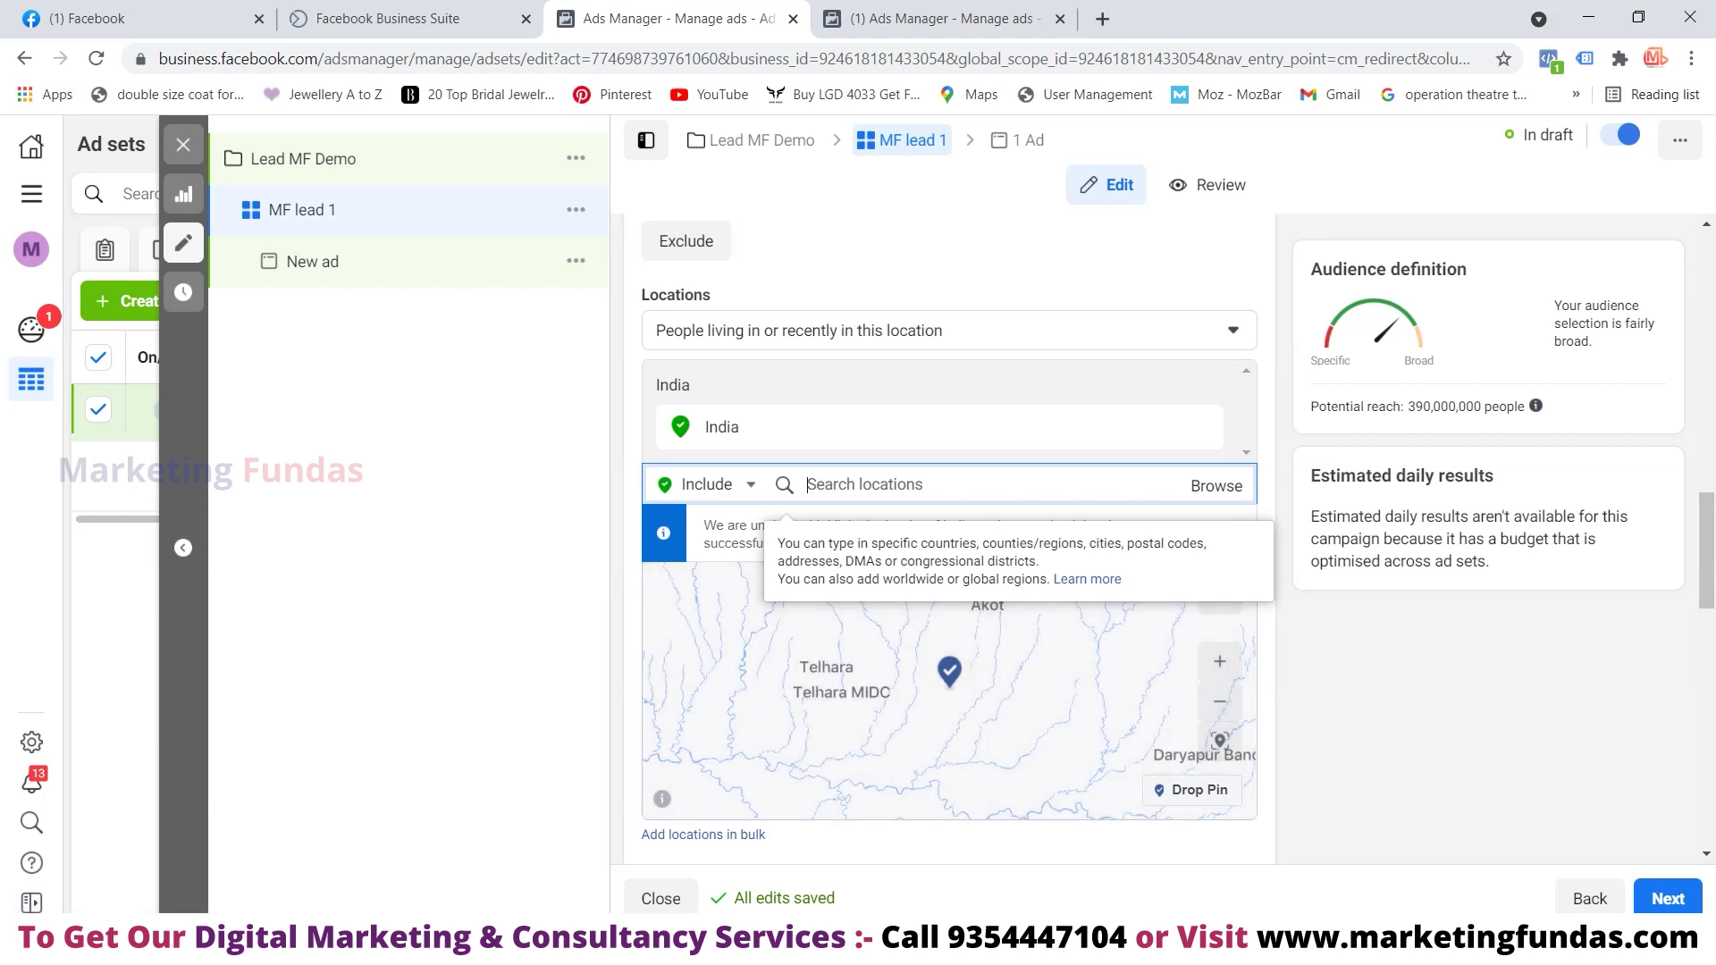
pyautogui.write('Delhi')
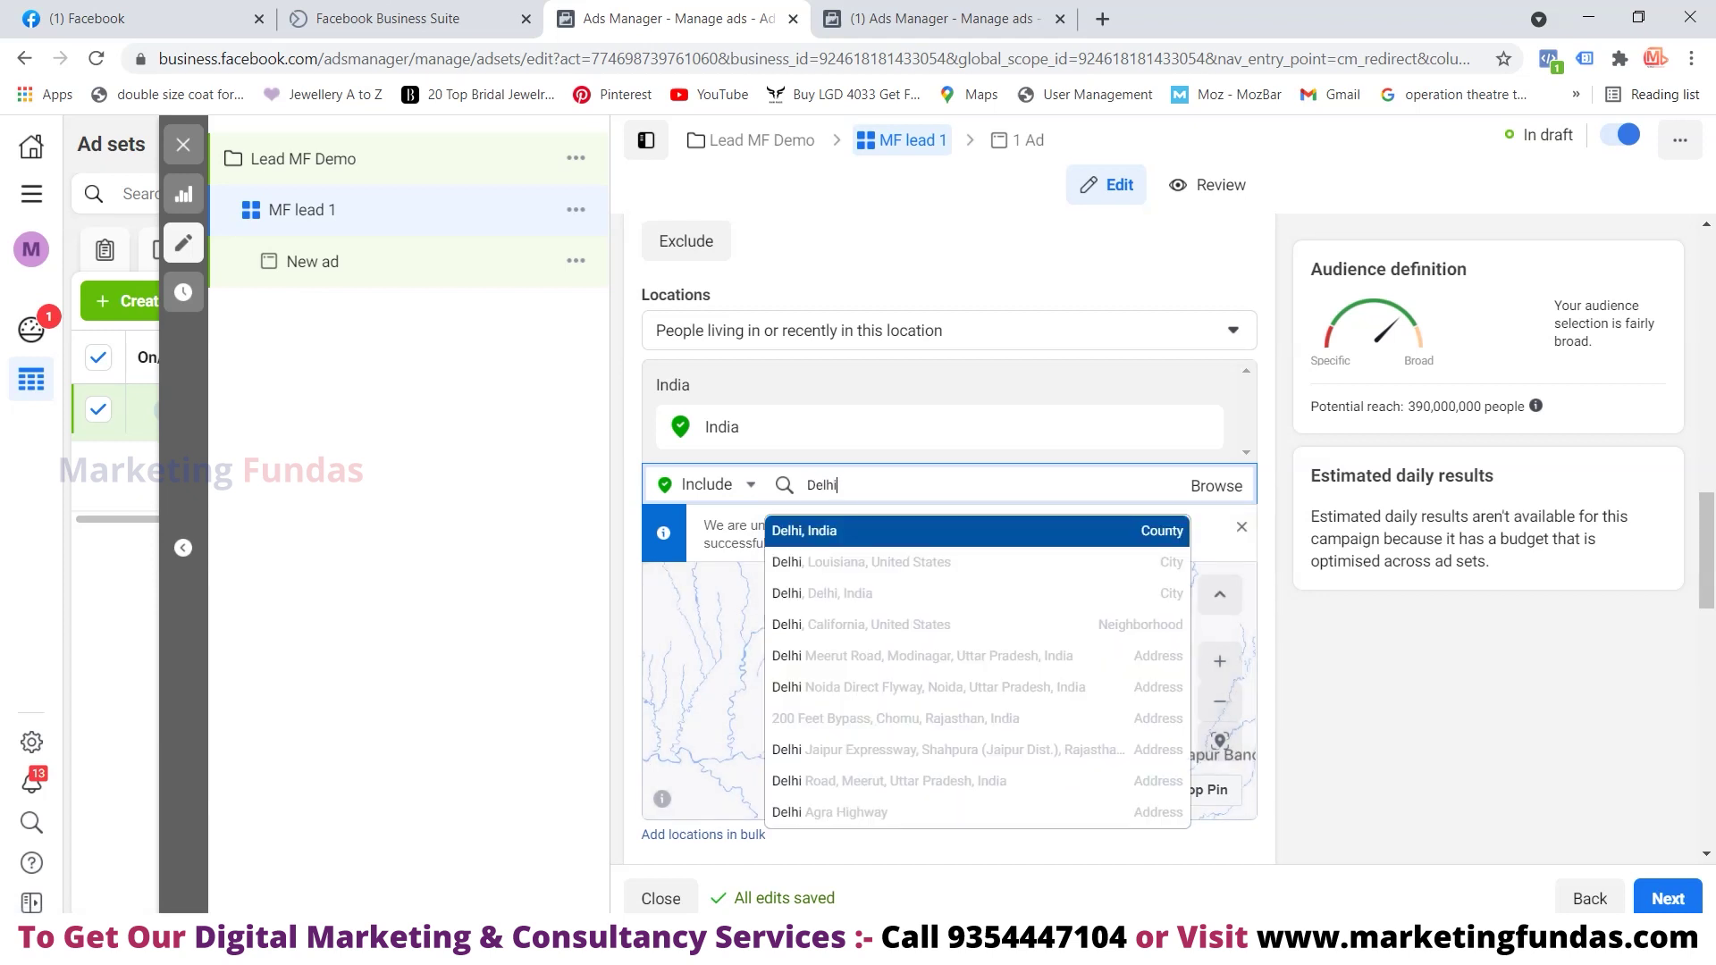
pyautogui.press('Down')
pyautogui.press('Down')
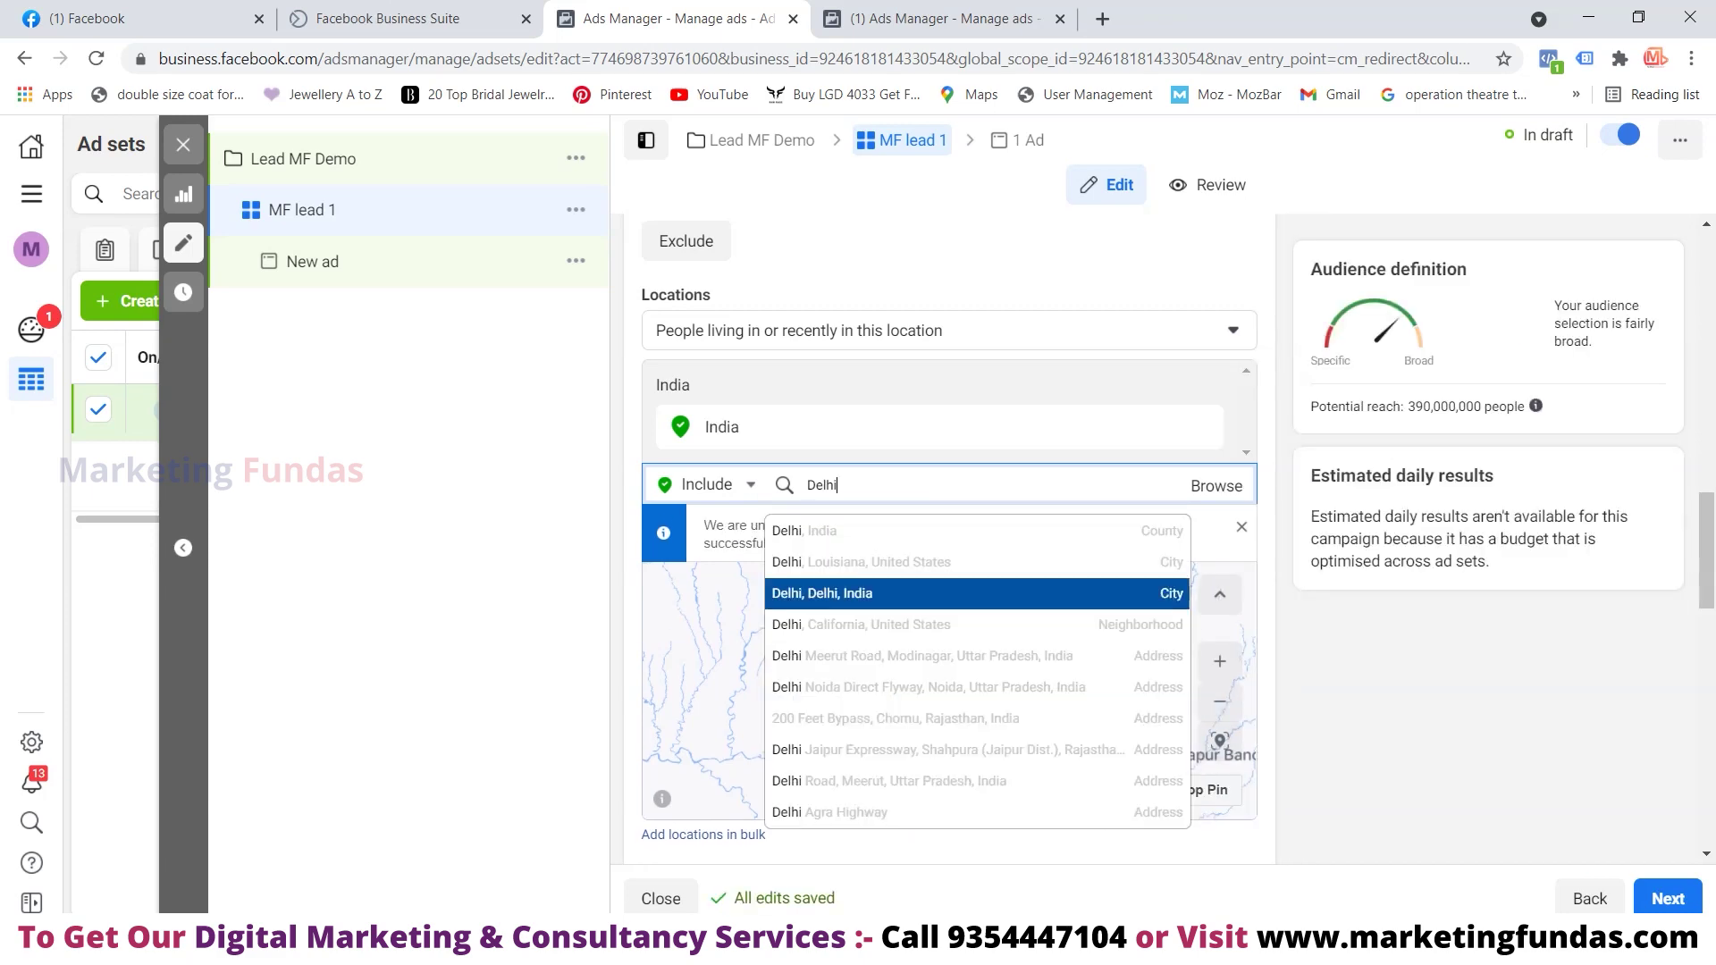
pyautogui.press('Return')
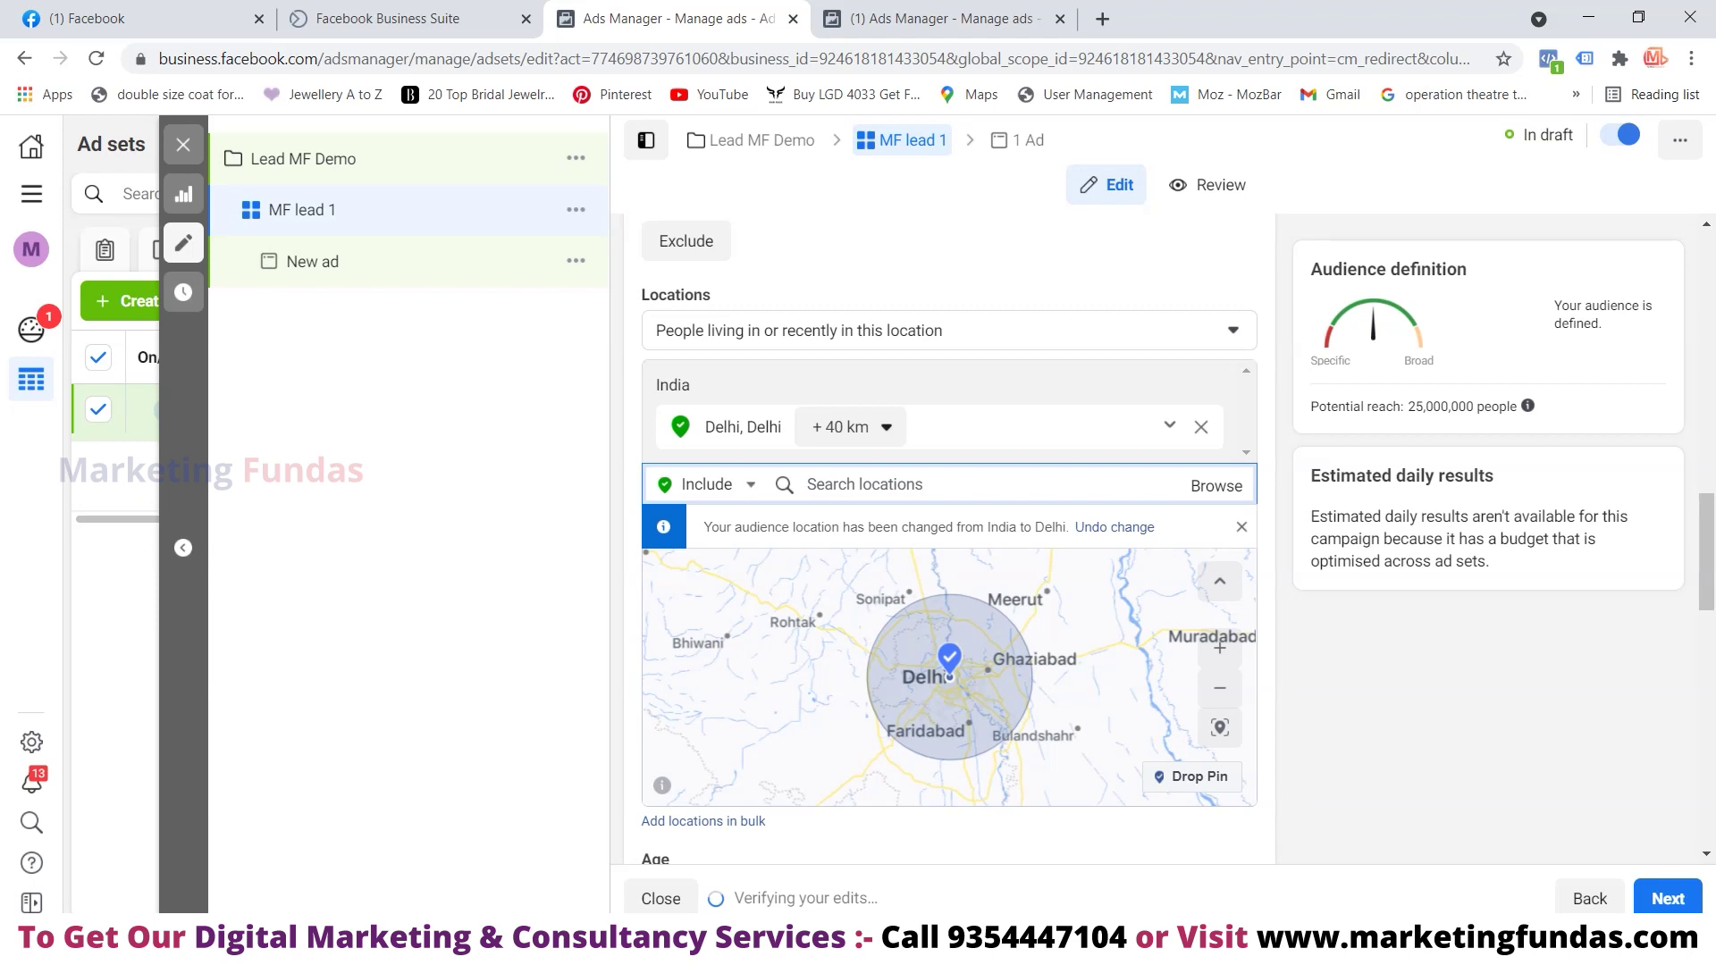
# Try a 54 km radius around Delhi, and restrict the location to the current city only
pyautogui.click(849, 426)
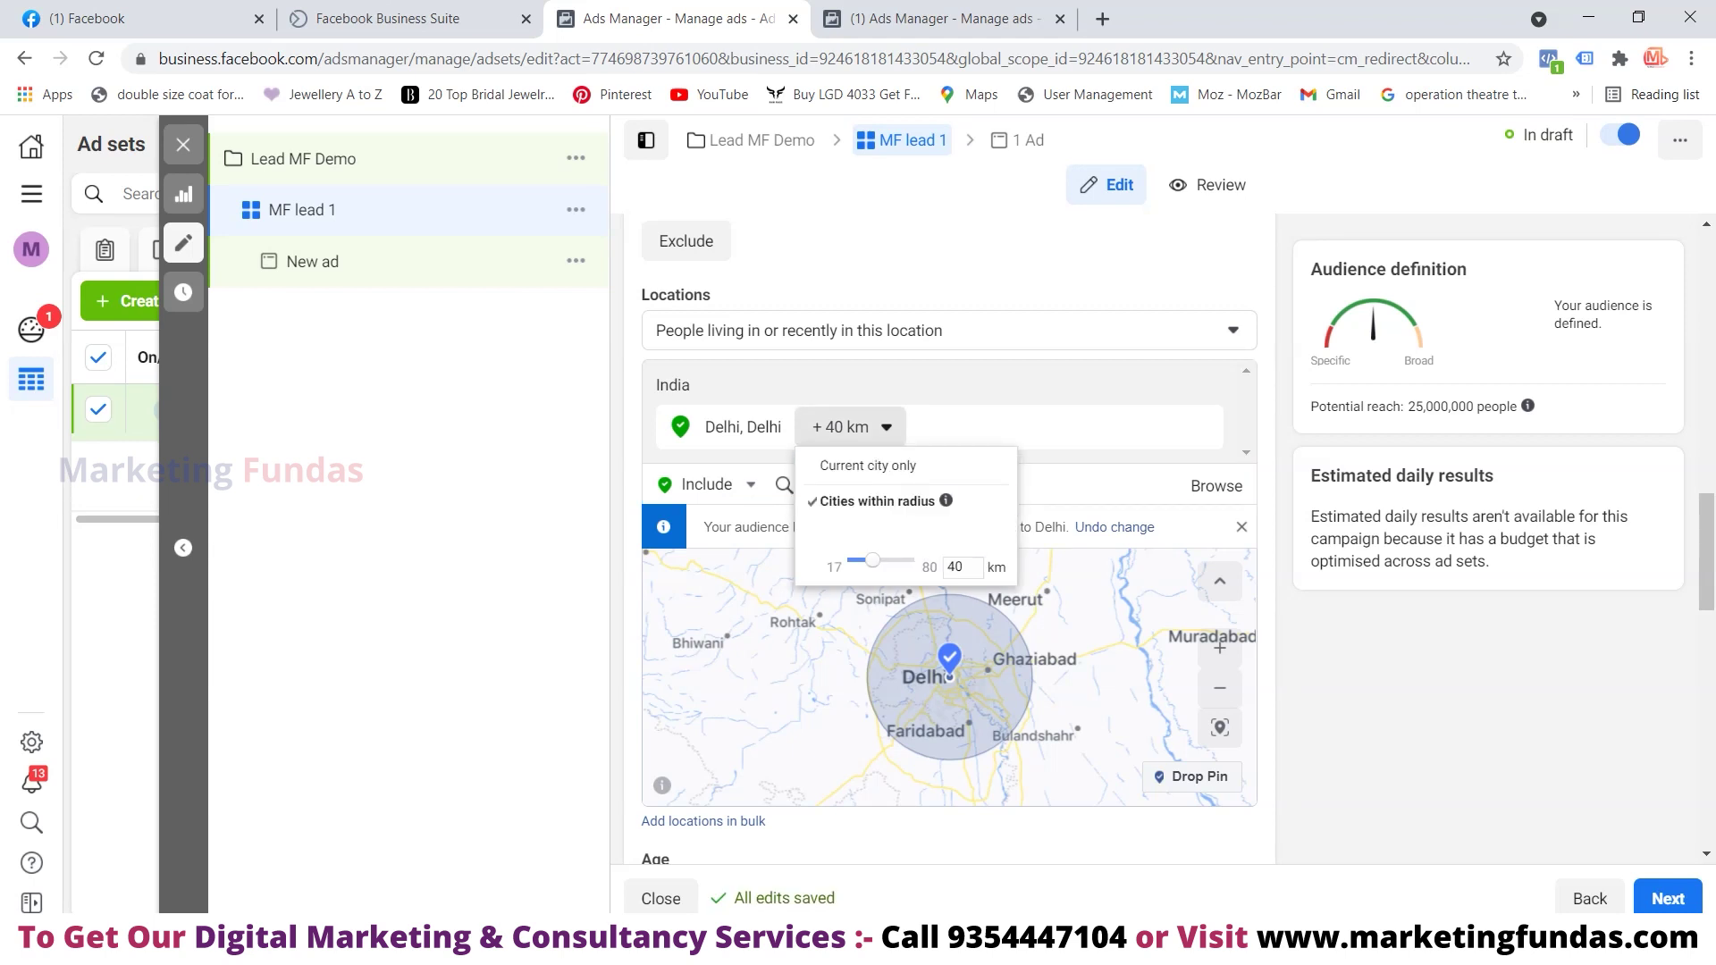
pyautogui.moveTo(873, 560)
pyautogui.mouseDown()
pyautogui.moveTo(915, 560)
pyautogui.moveTo(888, 561)
pyautogui.mouseUp()
pyautogui.click(849, 426)
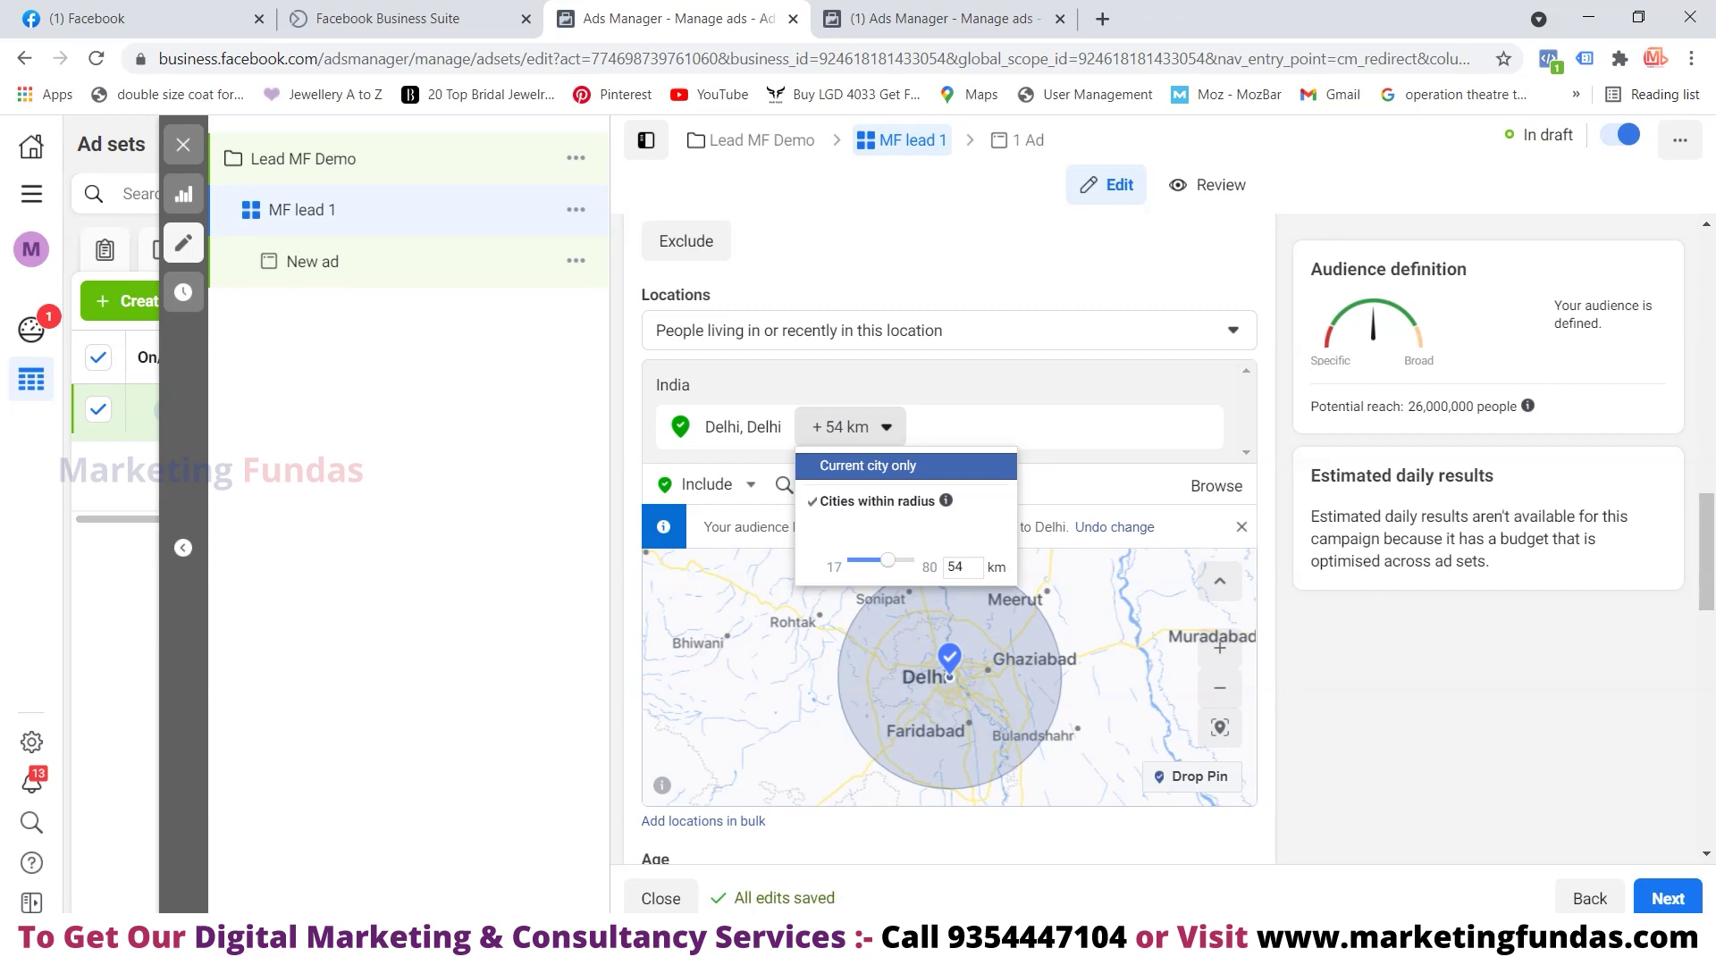
pyautogui.click(867, 466)
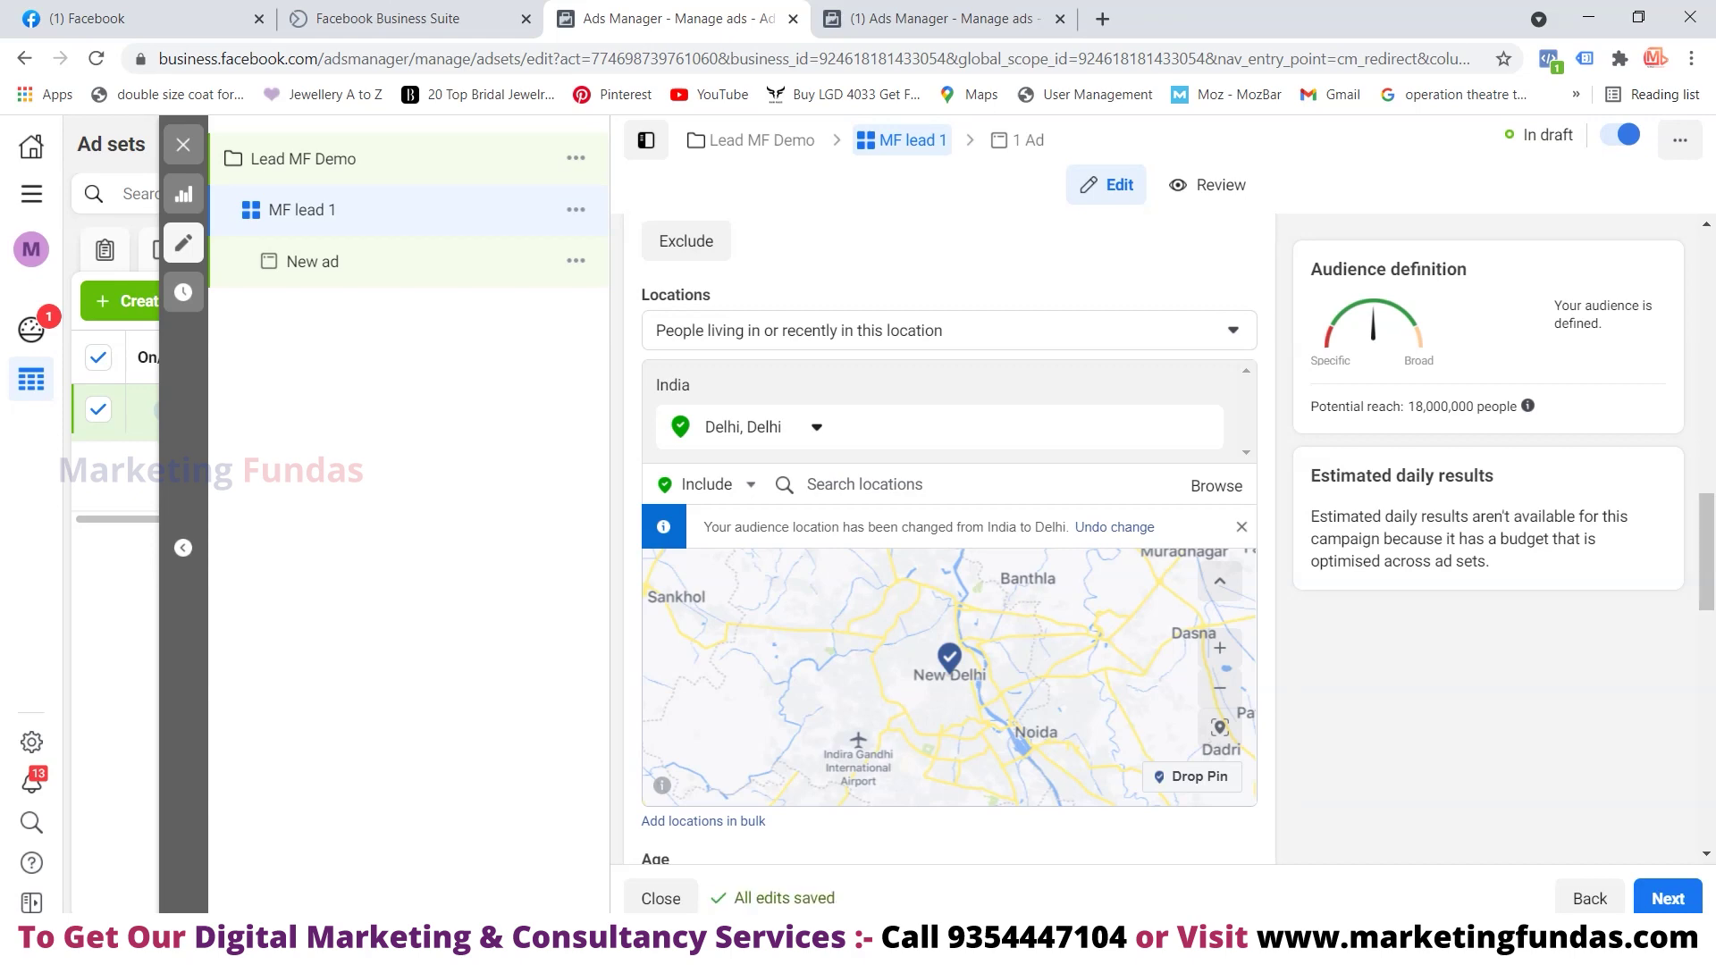
# Review the location type choices for people living in, recently in or travelling in the area
pyautogui.scroll(-3, 949, 536)
pyautogui.scroll(3, 949, 536)
pyautogui.click(807, 484)
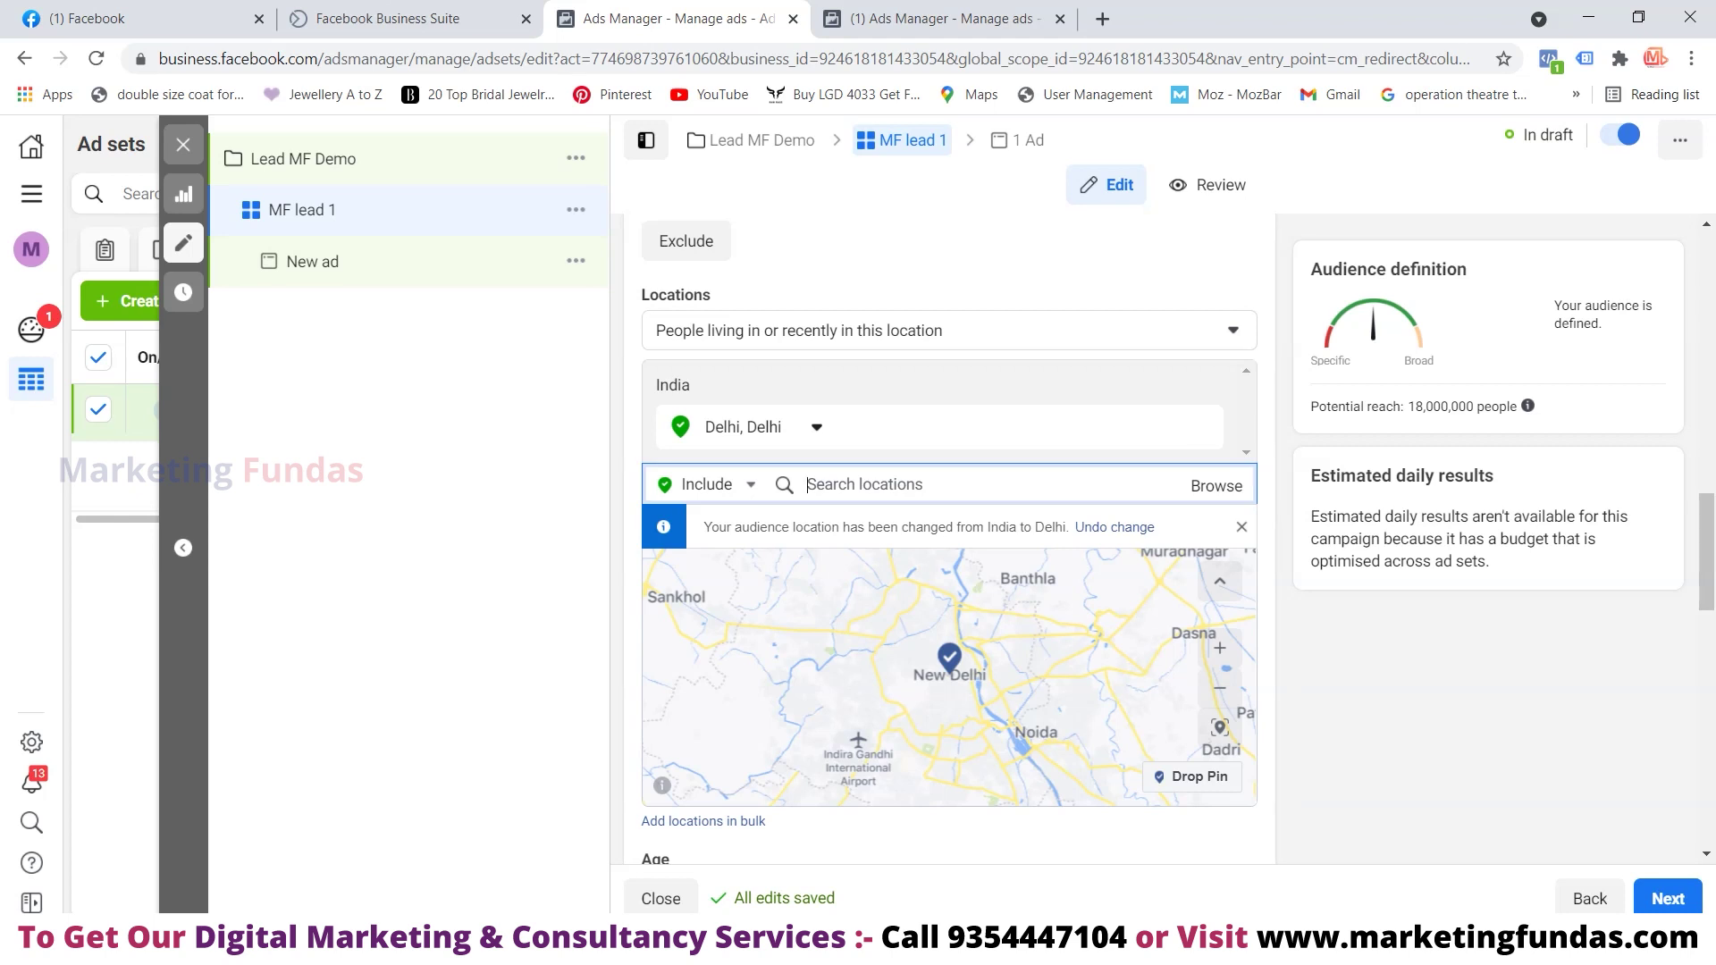
pyautogui.click(938, 330)
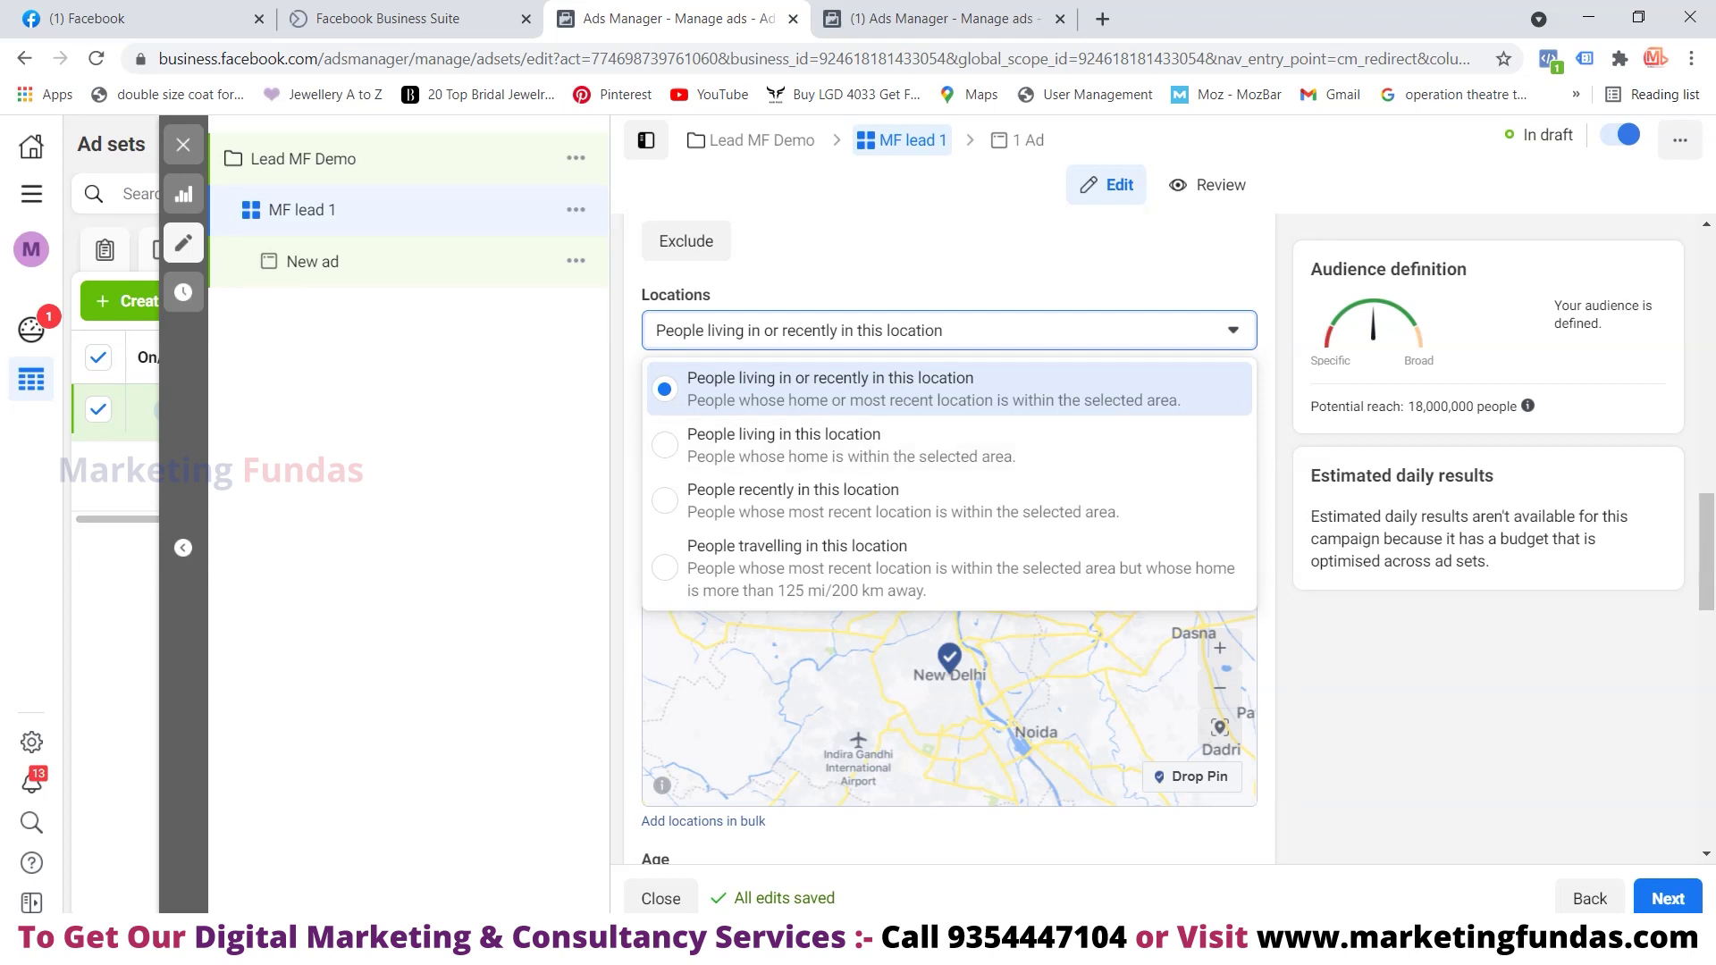
pyautogui.press('Escape')
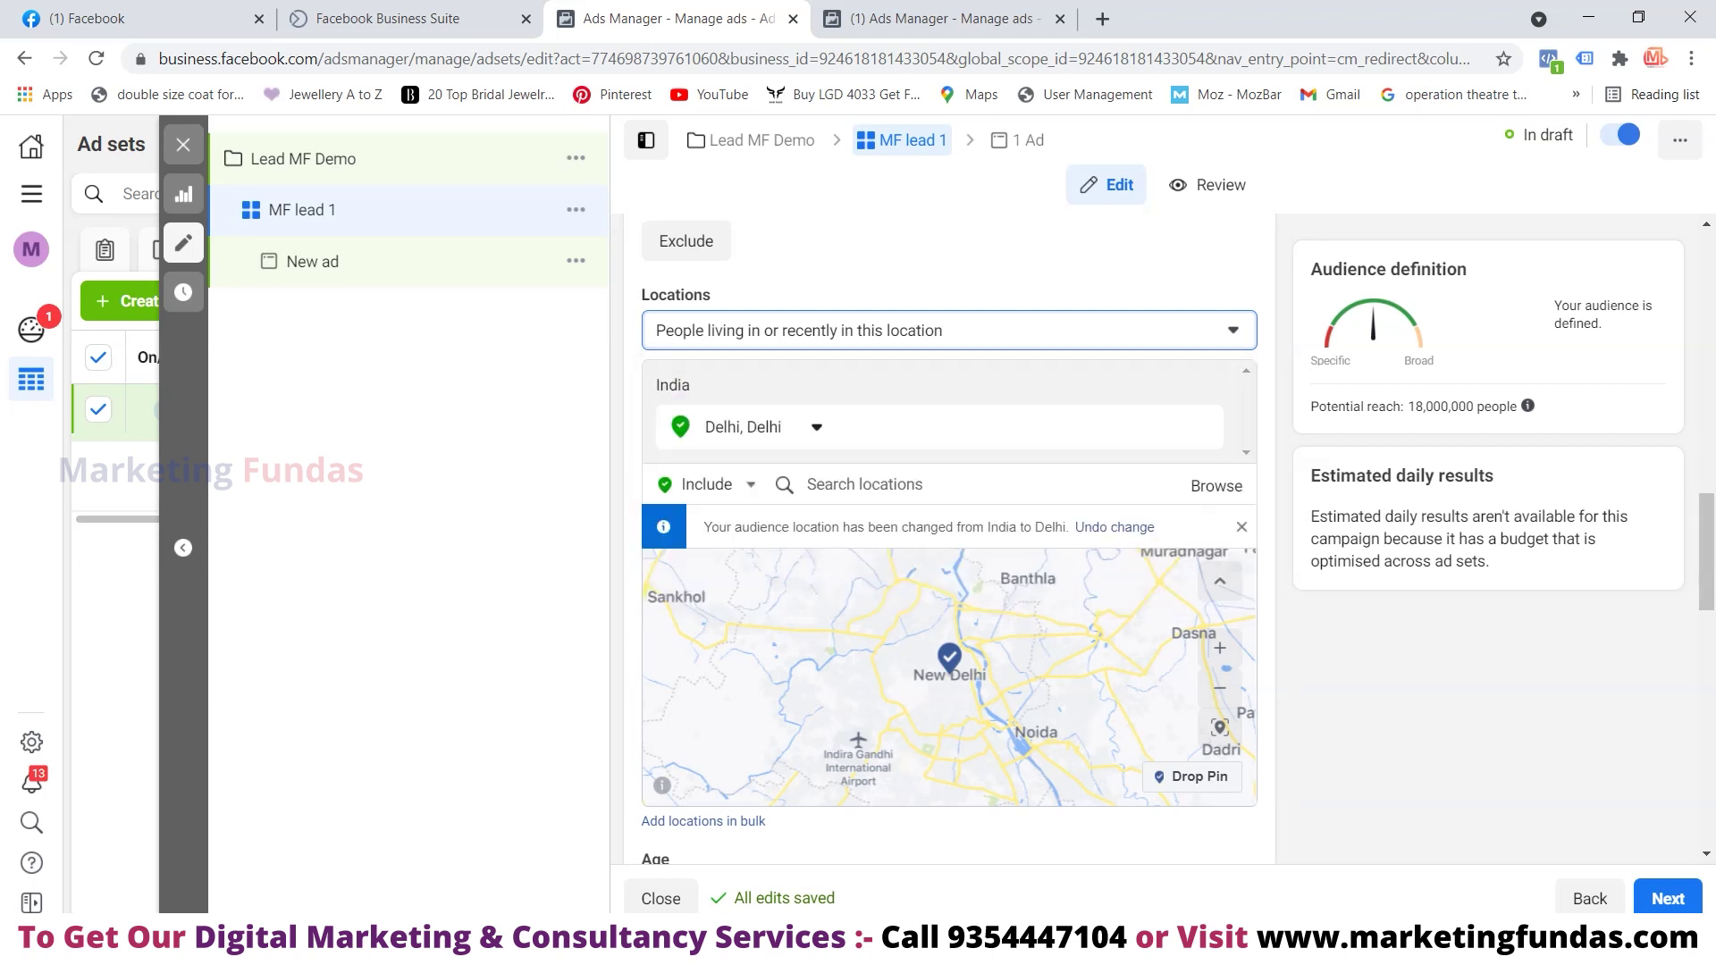
# Set the audience age range from 24 to 45
pyautogui.scroll(-3, 949, 510)
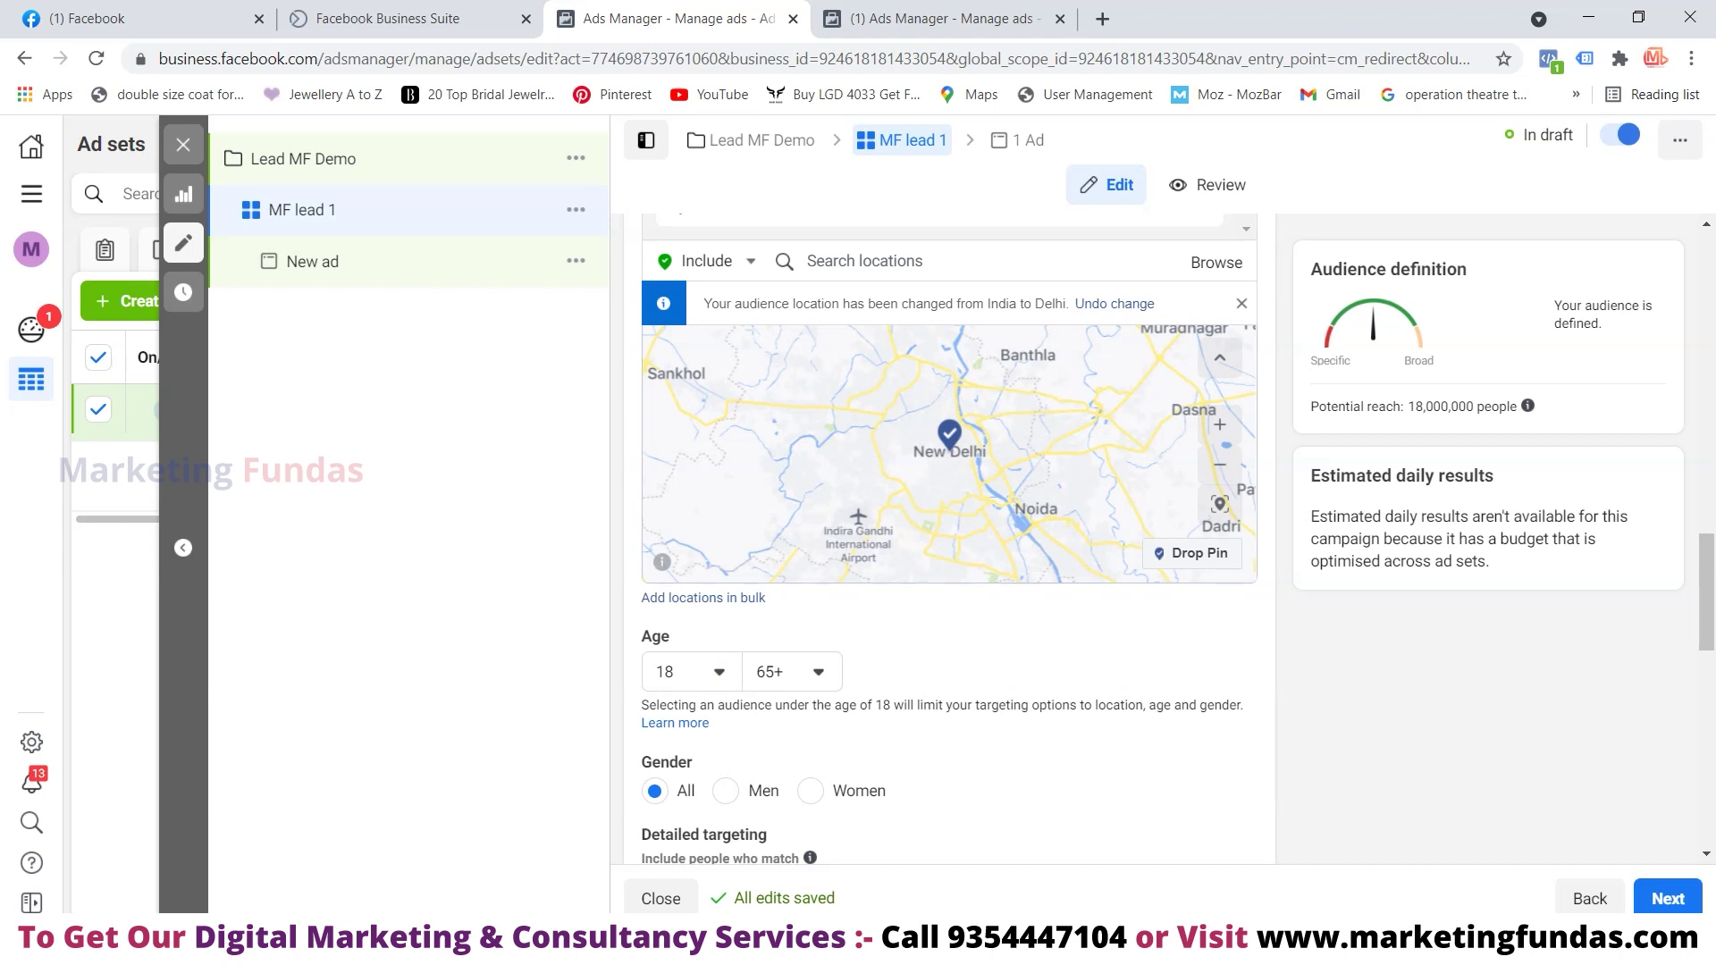
pyautogui.click(691, 671)
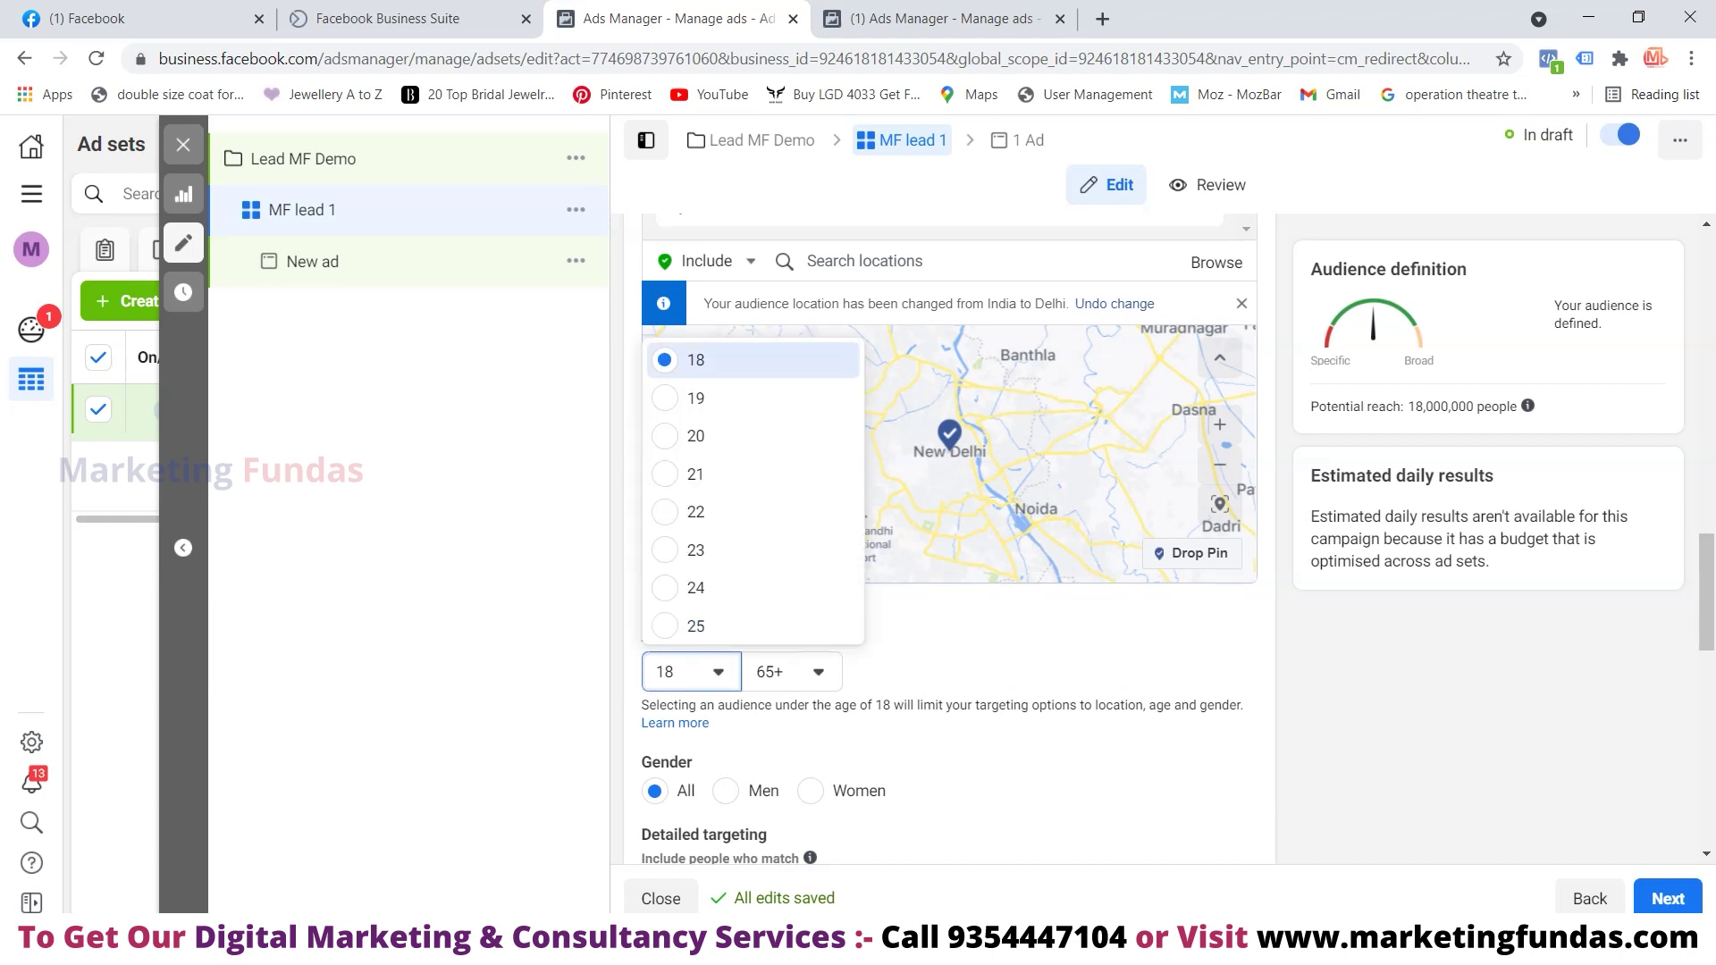
pyautogui.moveTo(685, 513); pyautogui.dragTo(685, 541)
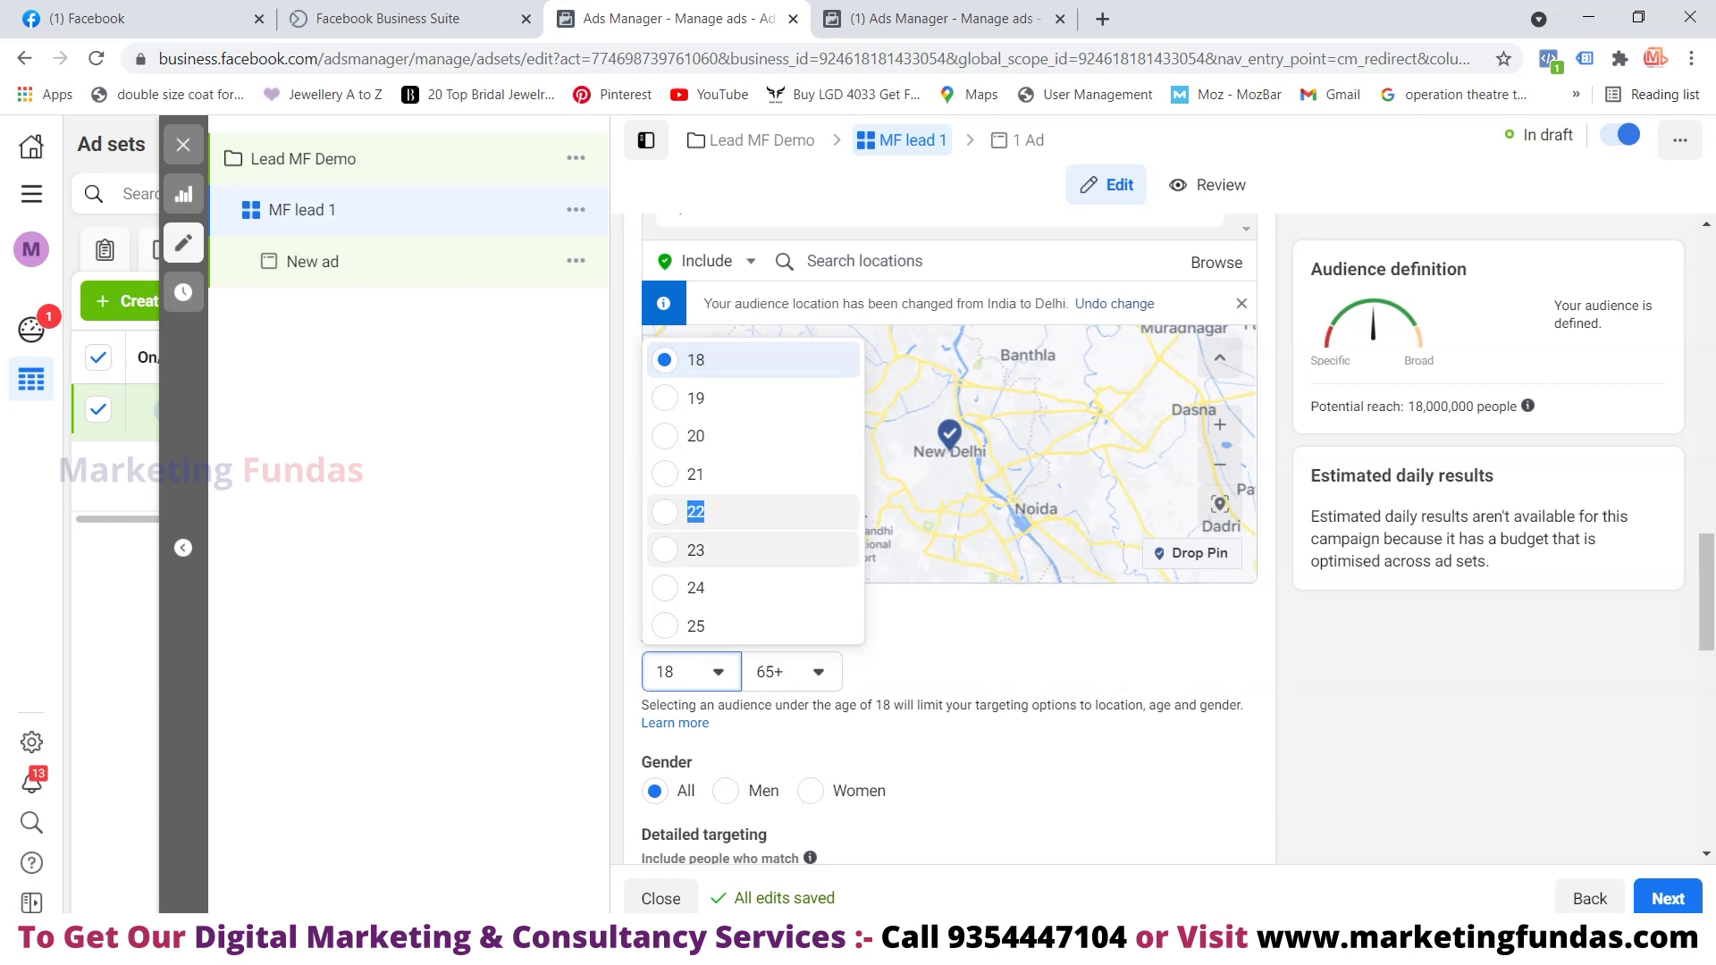
pyautogui.click(714, 587)
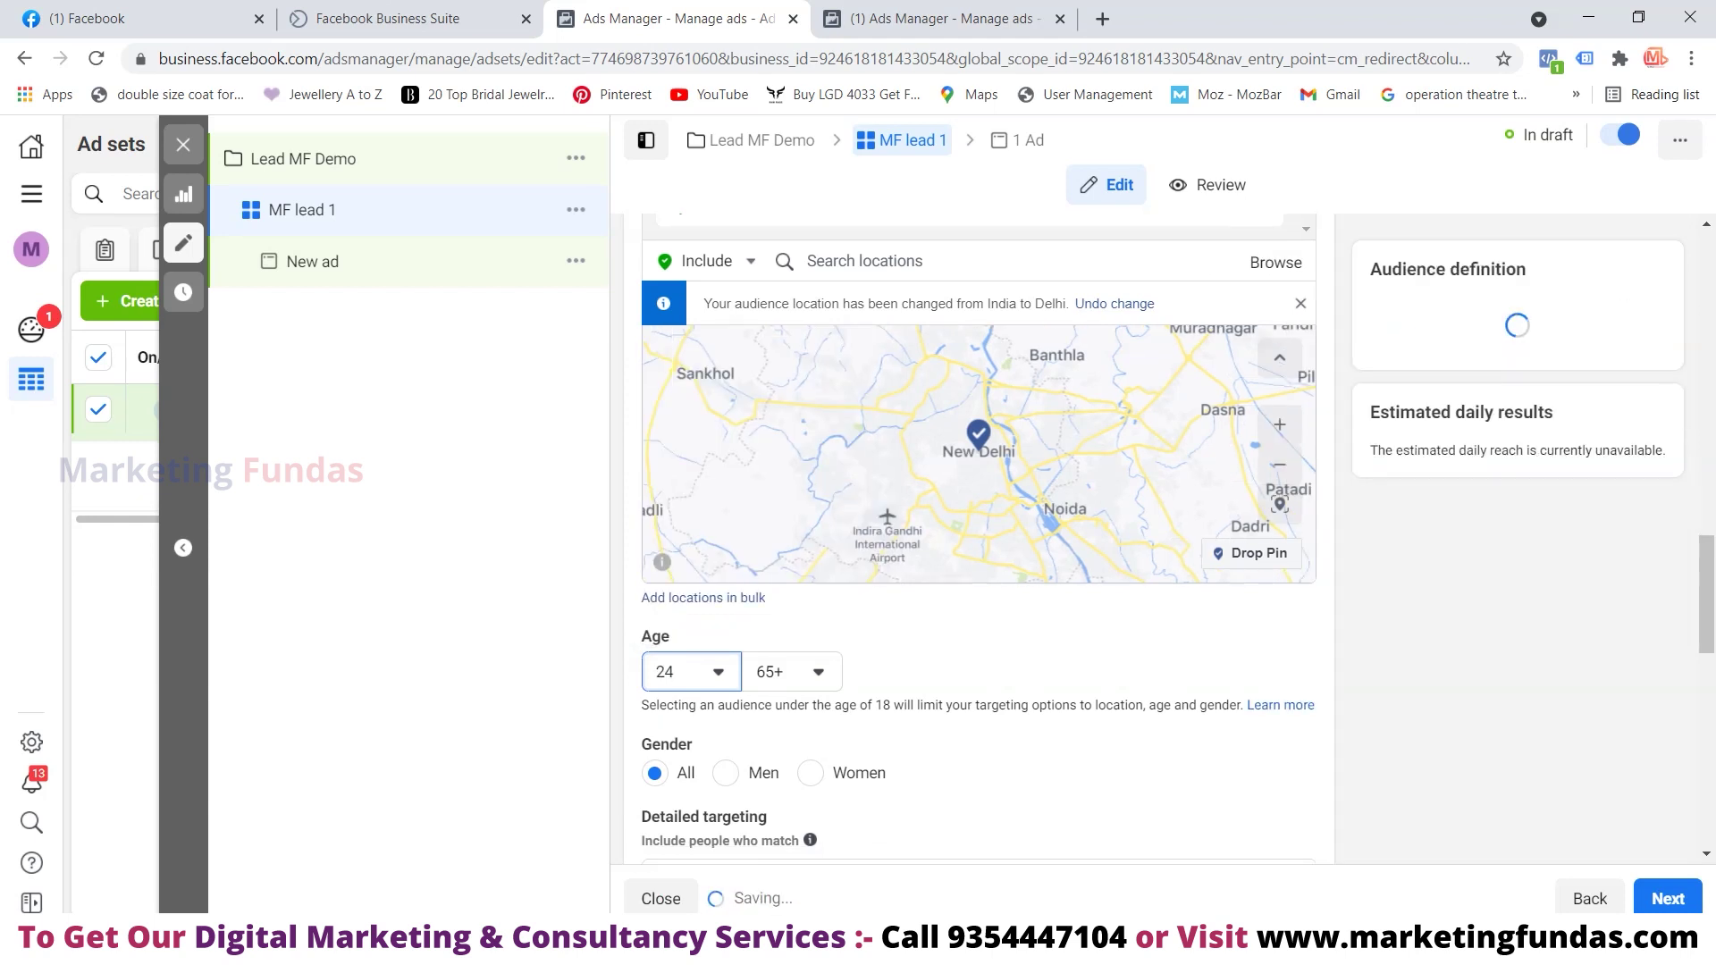
pyautogui.click(791, 671)
pyautogui.scroll(5, 853, 501)
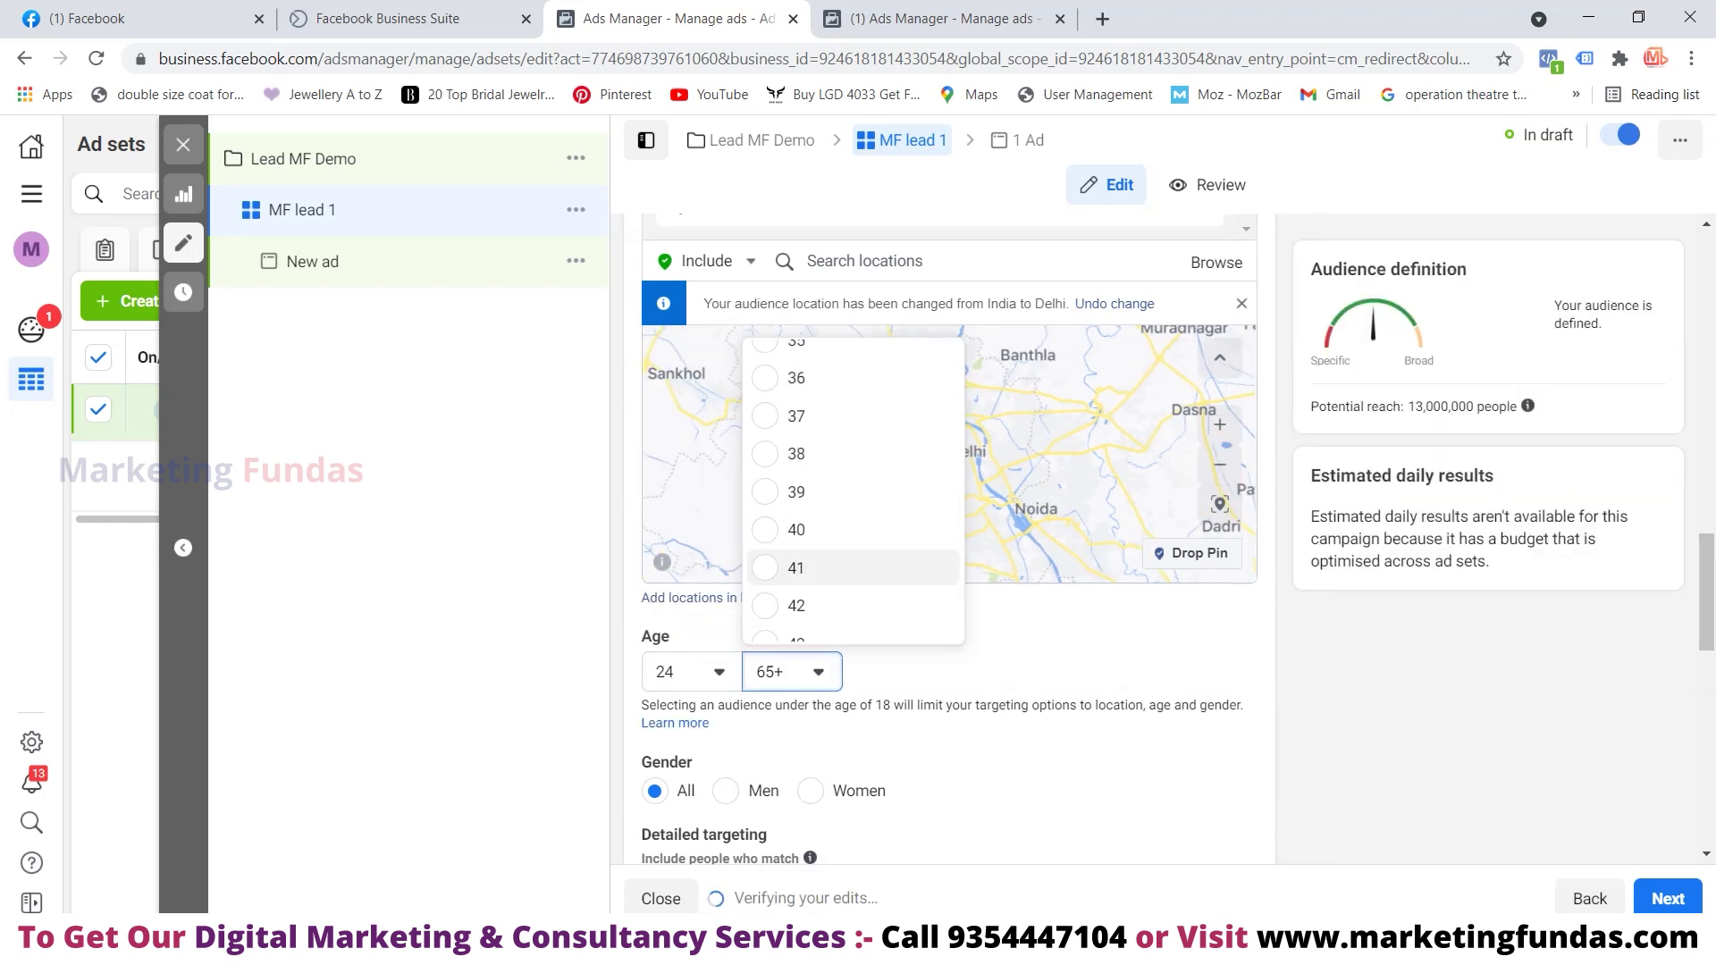
pyautogui.scroll(-2, 854, 534)
pyautogui.click(853, 533)
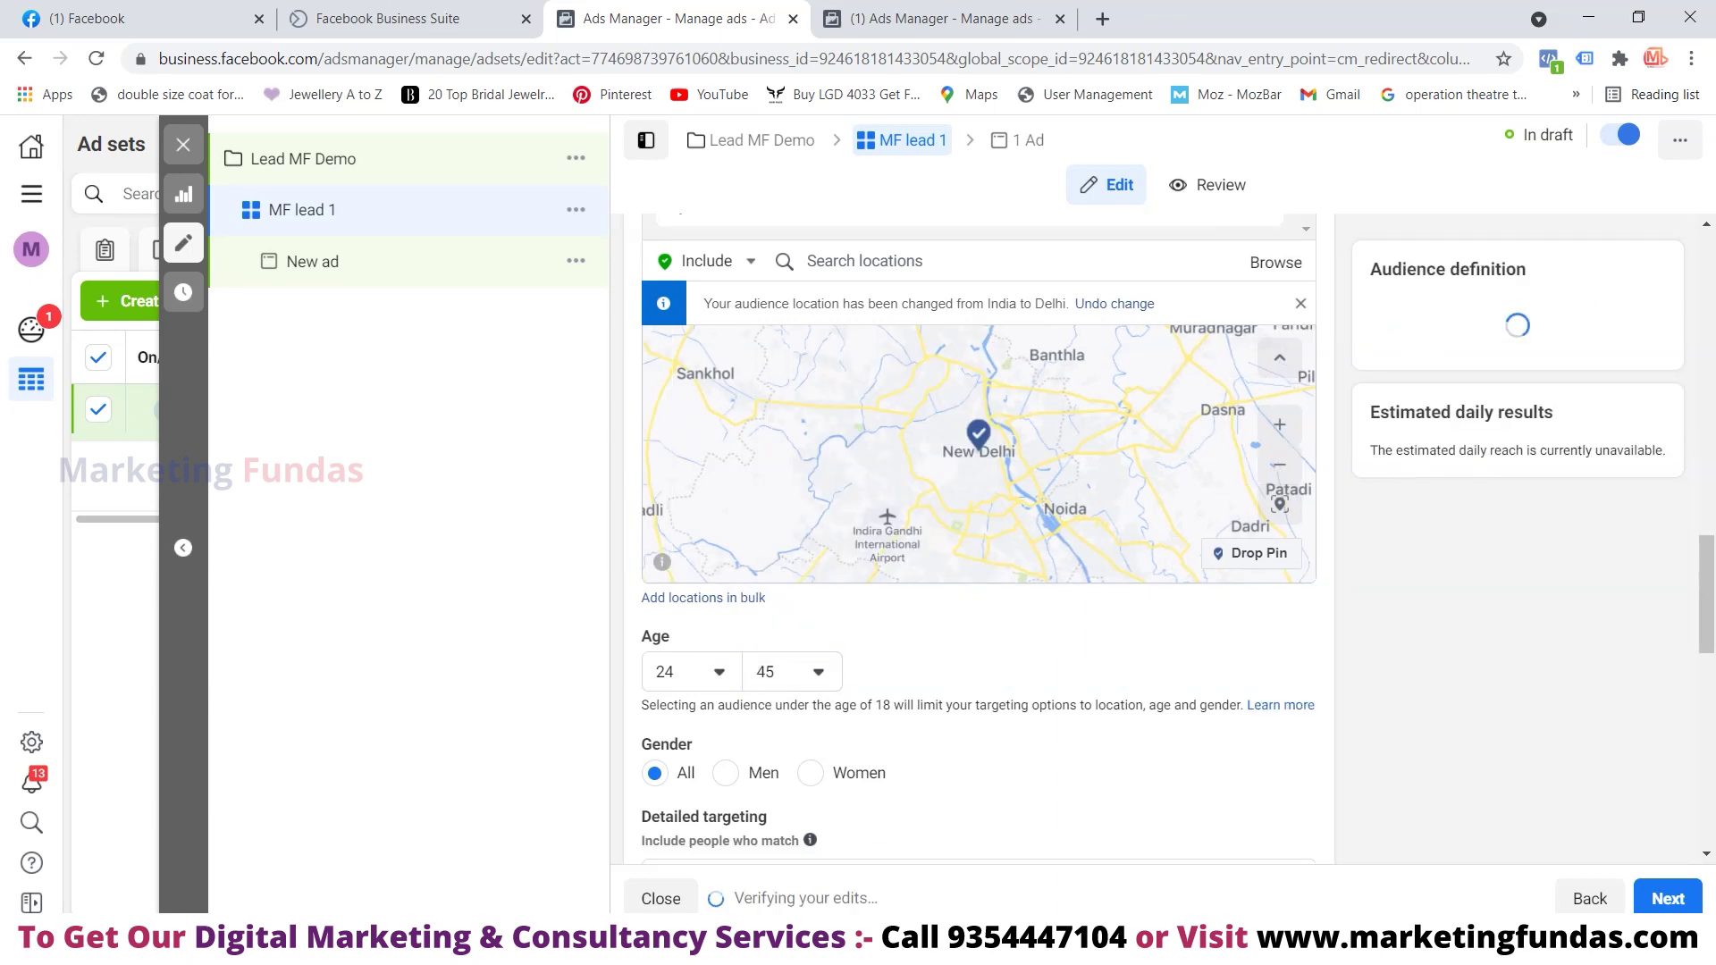
# Examine the detailed targeting categories under Demographics, including the Education subcategories
pyautogui.scroll(-2, 949, 536)
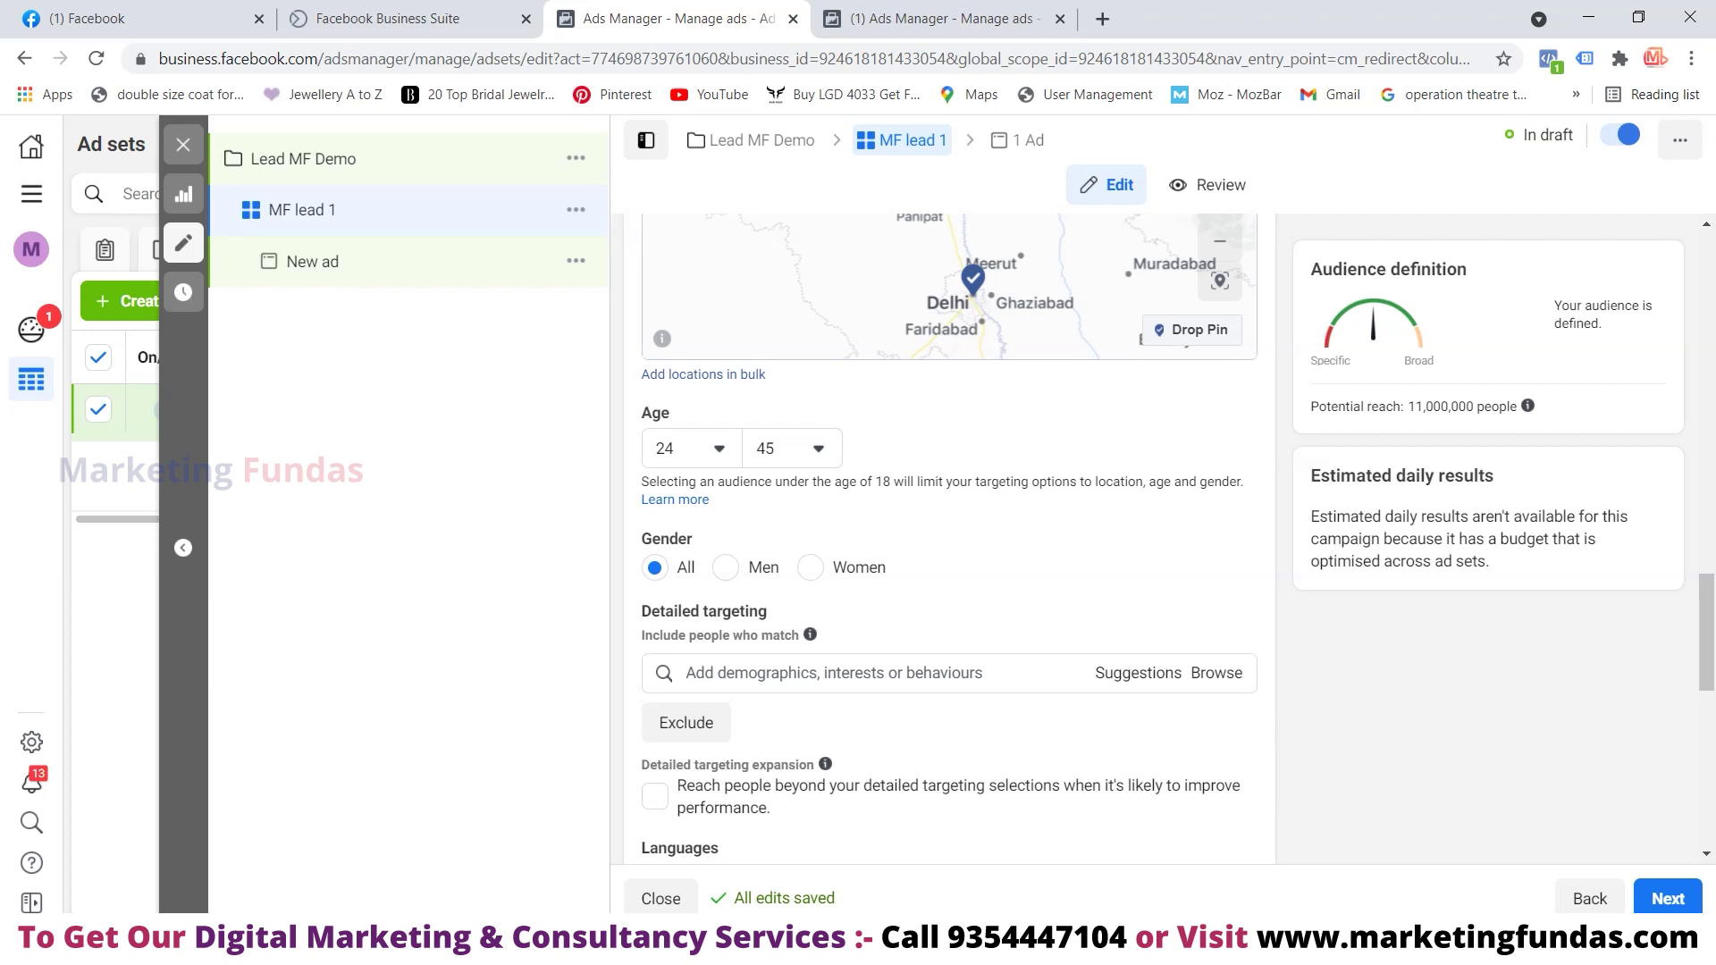
pyautogui.scroll(-2, 947, 536)
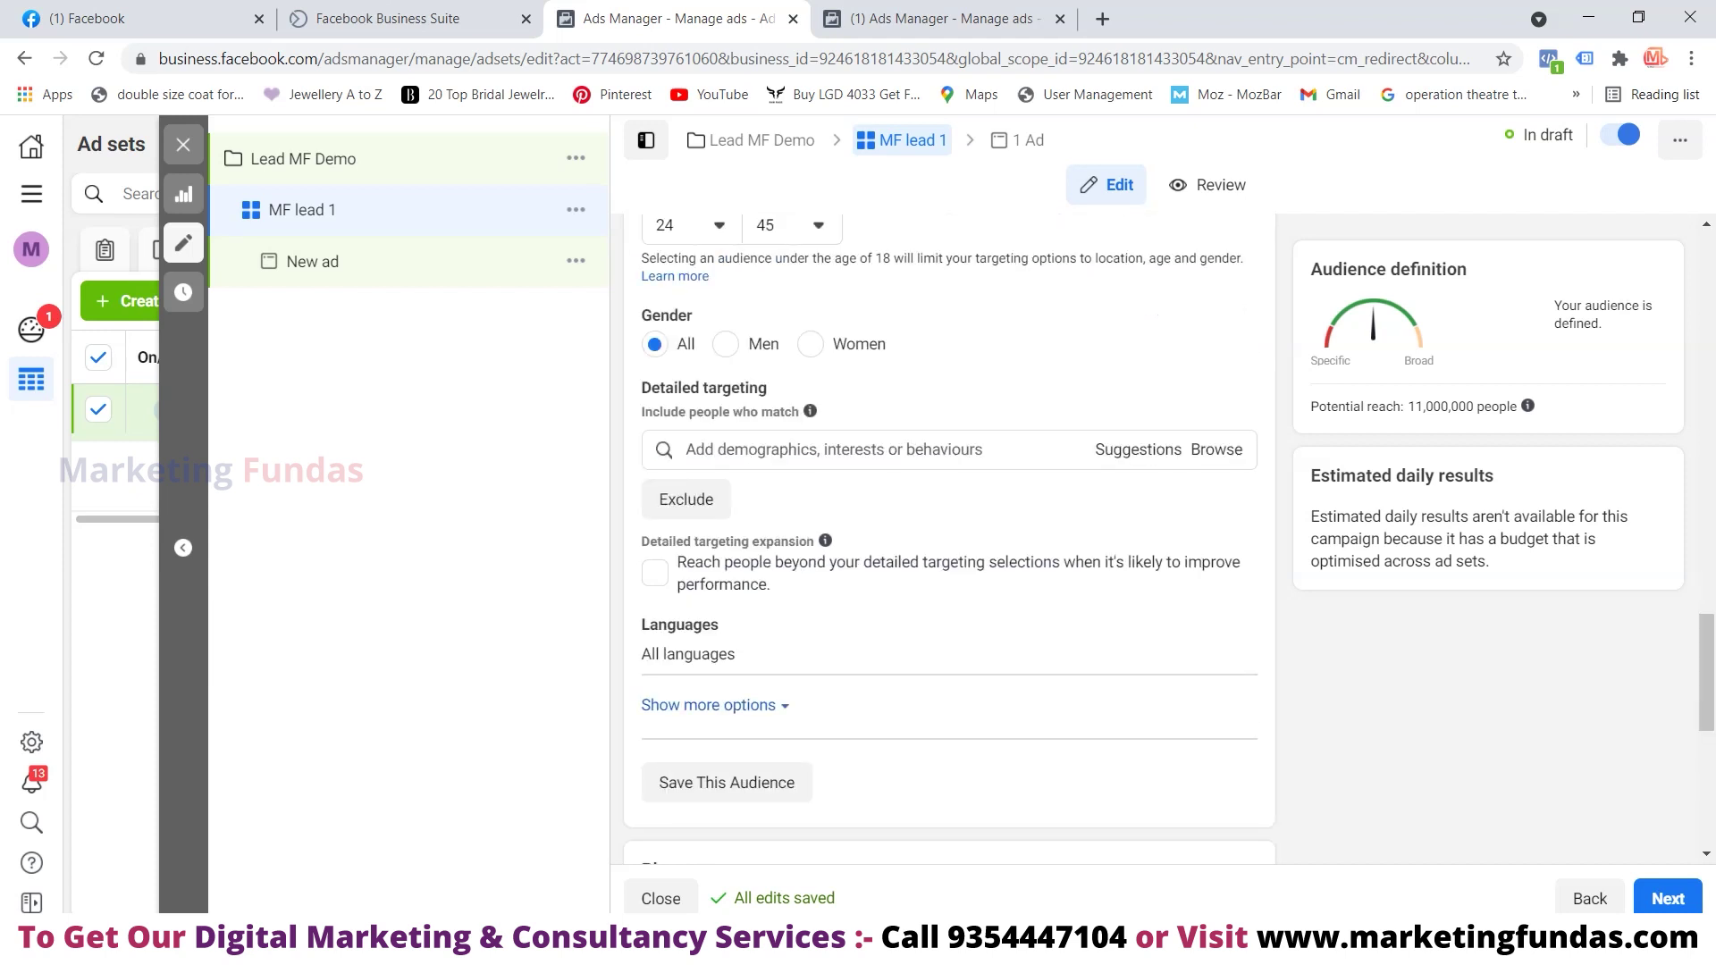
pyautogui.scroll(2, 948, 537)
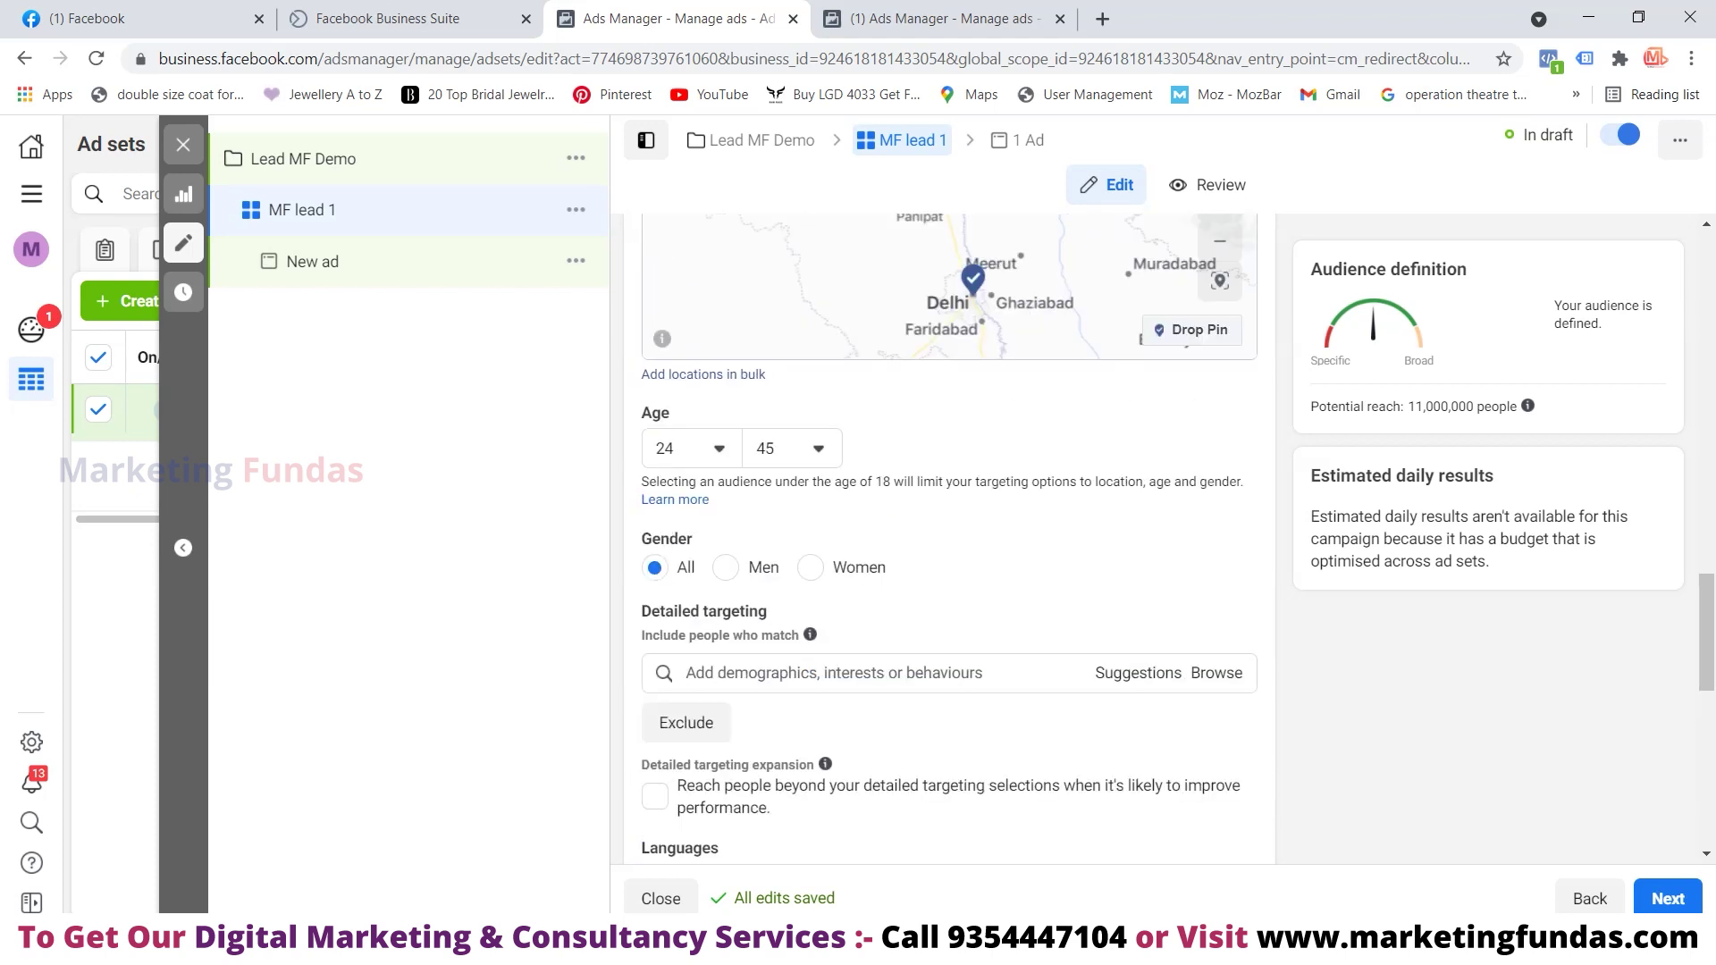
pyautogui.moveTo(809, 634)
pyautogui.click(832, 672)
pyautogui.scroll(-1, 947, 536)
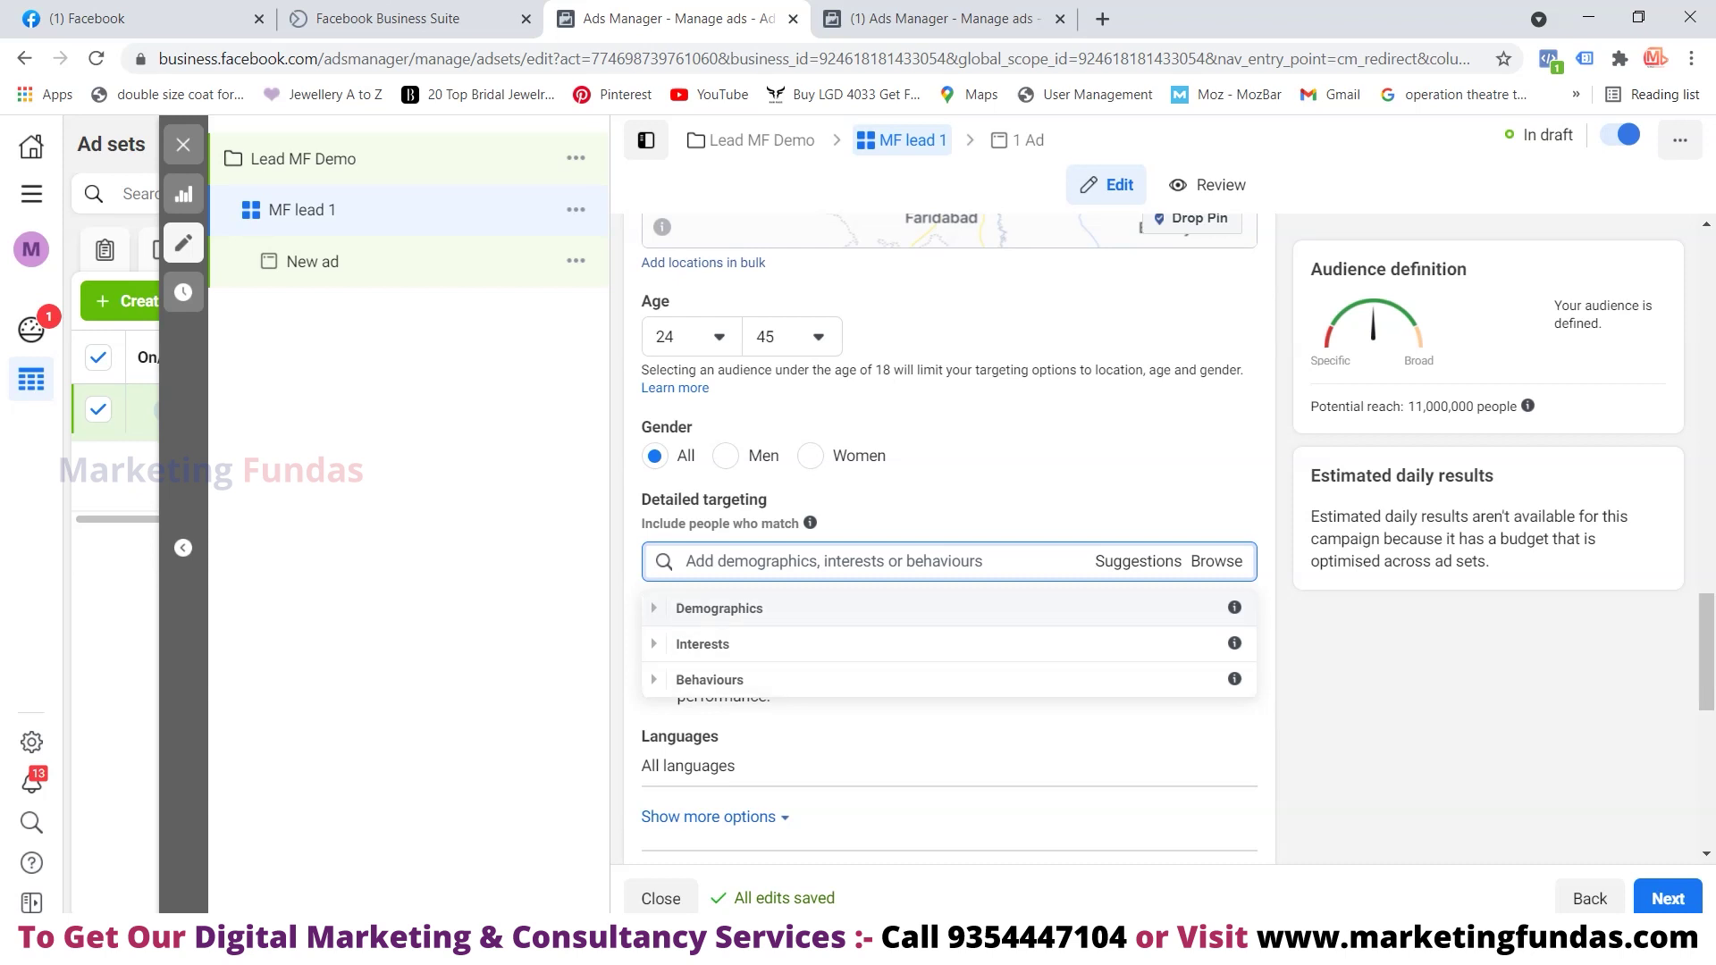
pyautogui.click(719, 608)
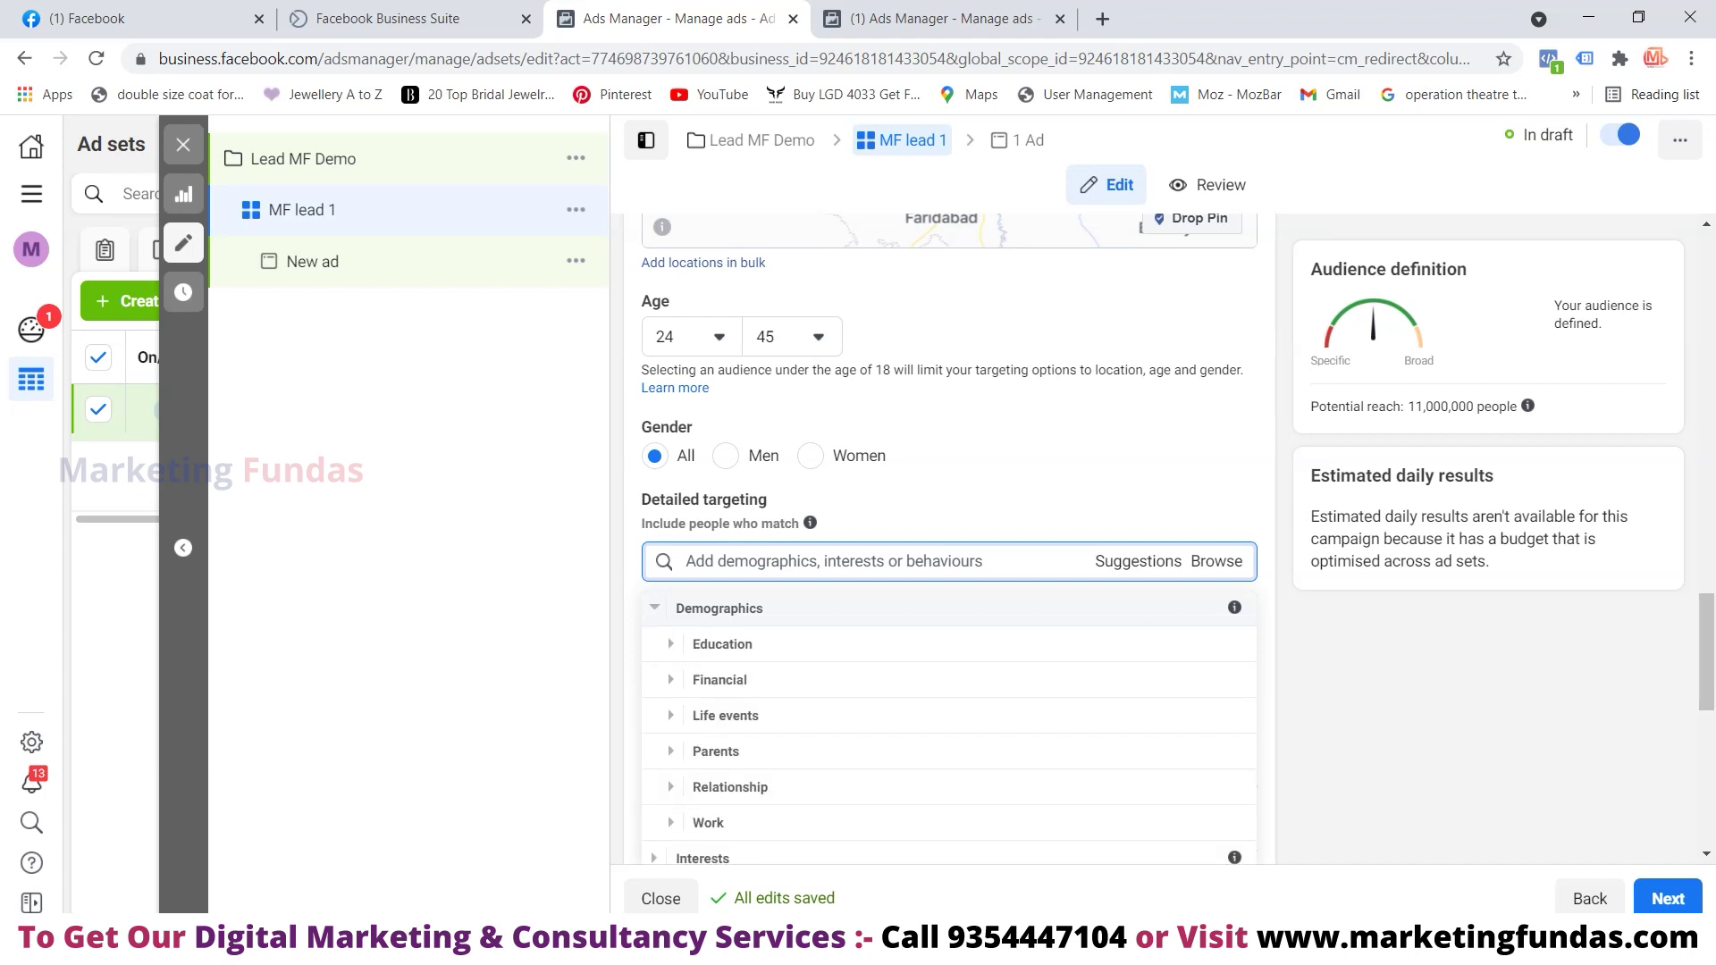
pyautogui.scroll(-1, 947, 662)
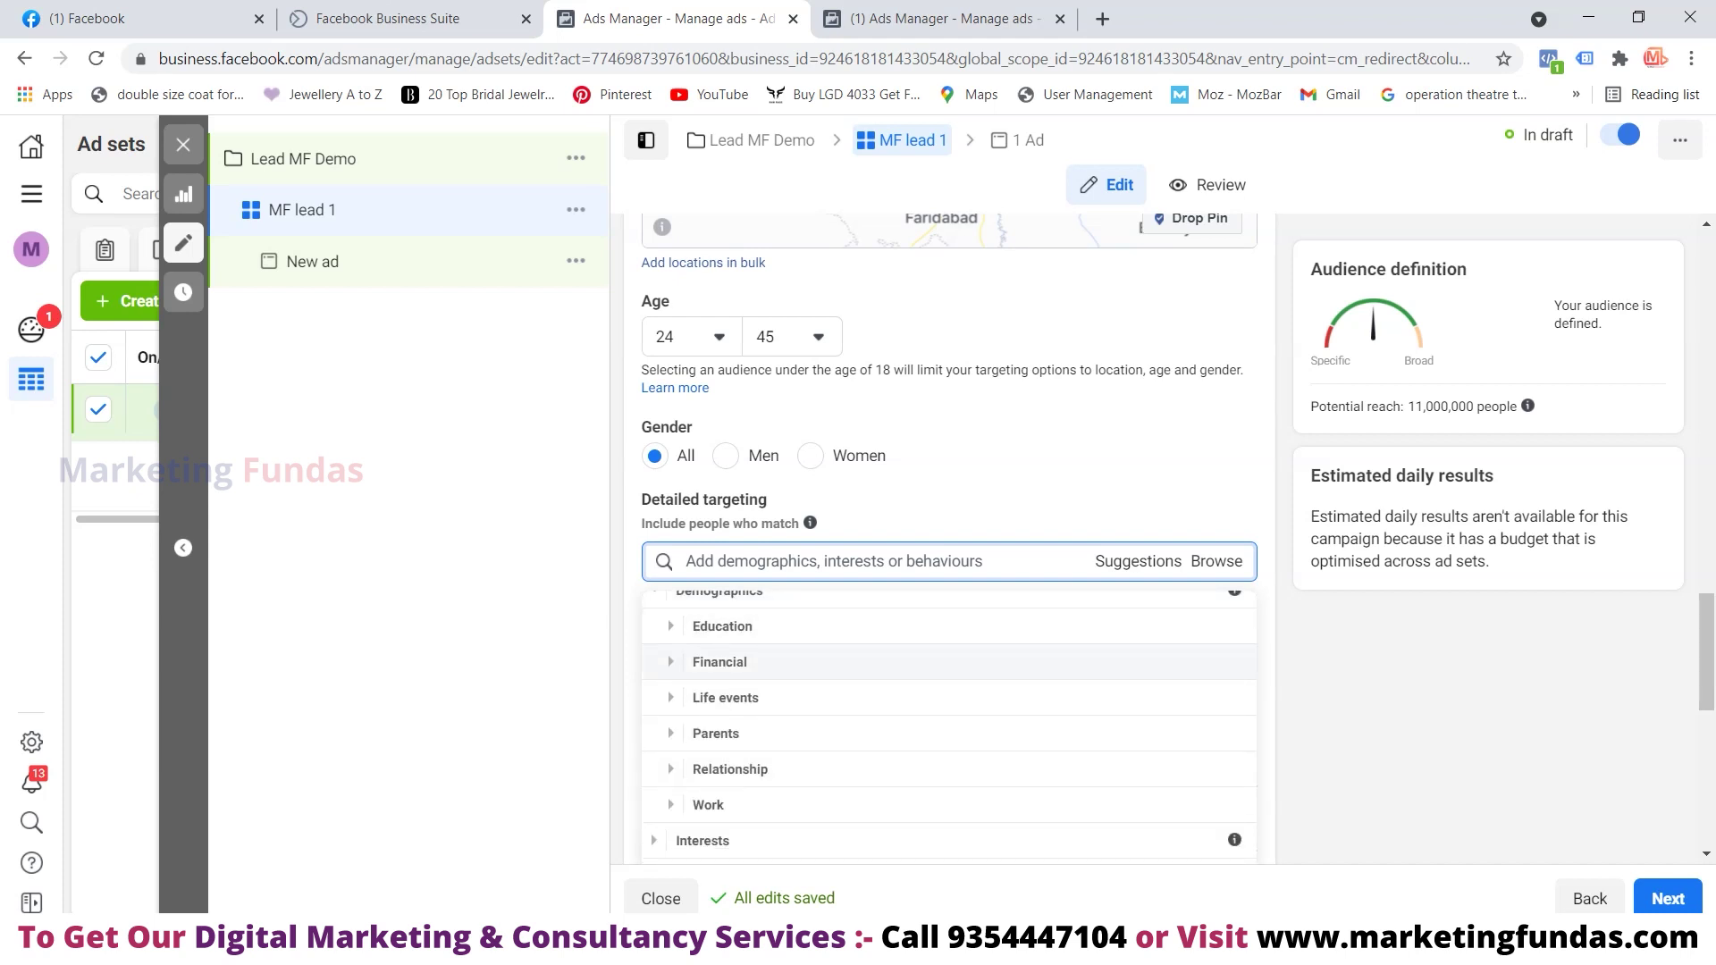
pyautogui.click(721, 626)
pyautogui.scroll(-3, 947, 661)
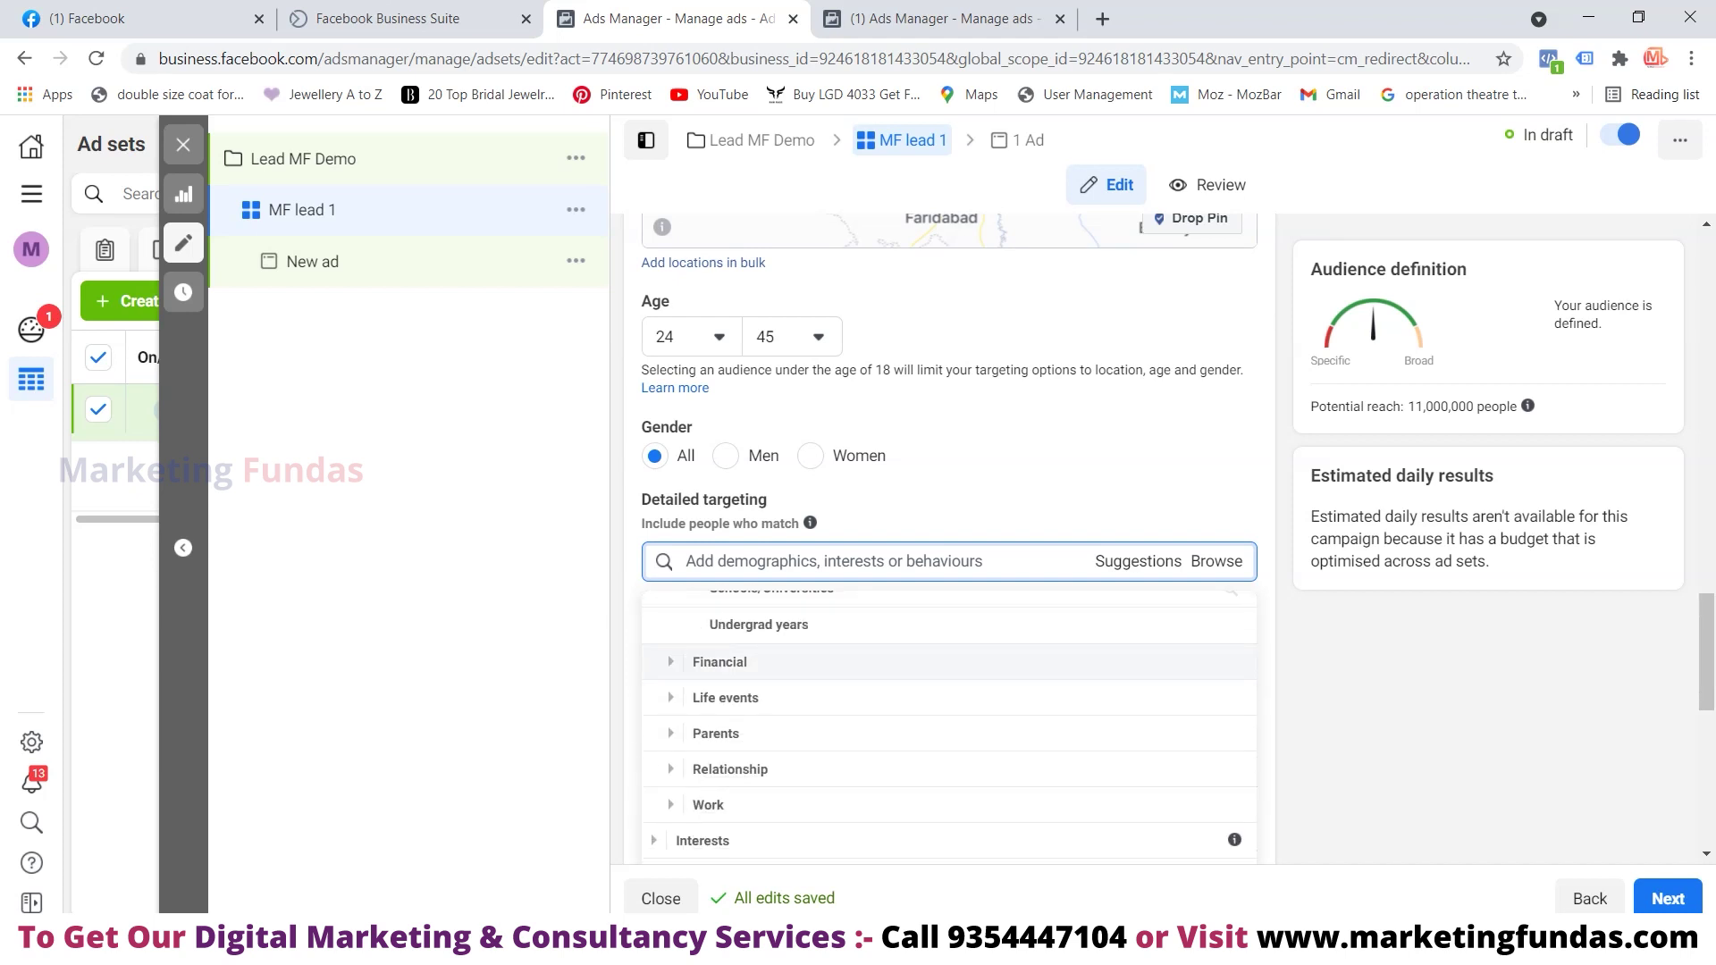
# Expand the Interests category in detailed targeting and look through its subcategories
pyautogui.scroll(-3, 715, 661)
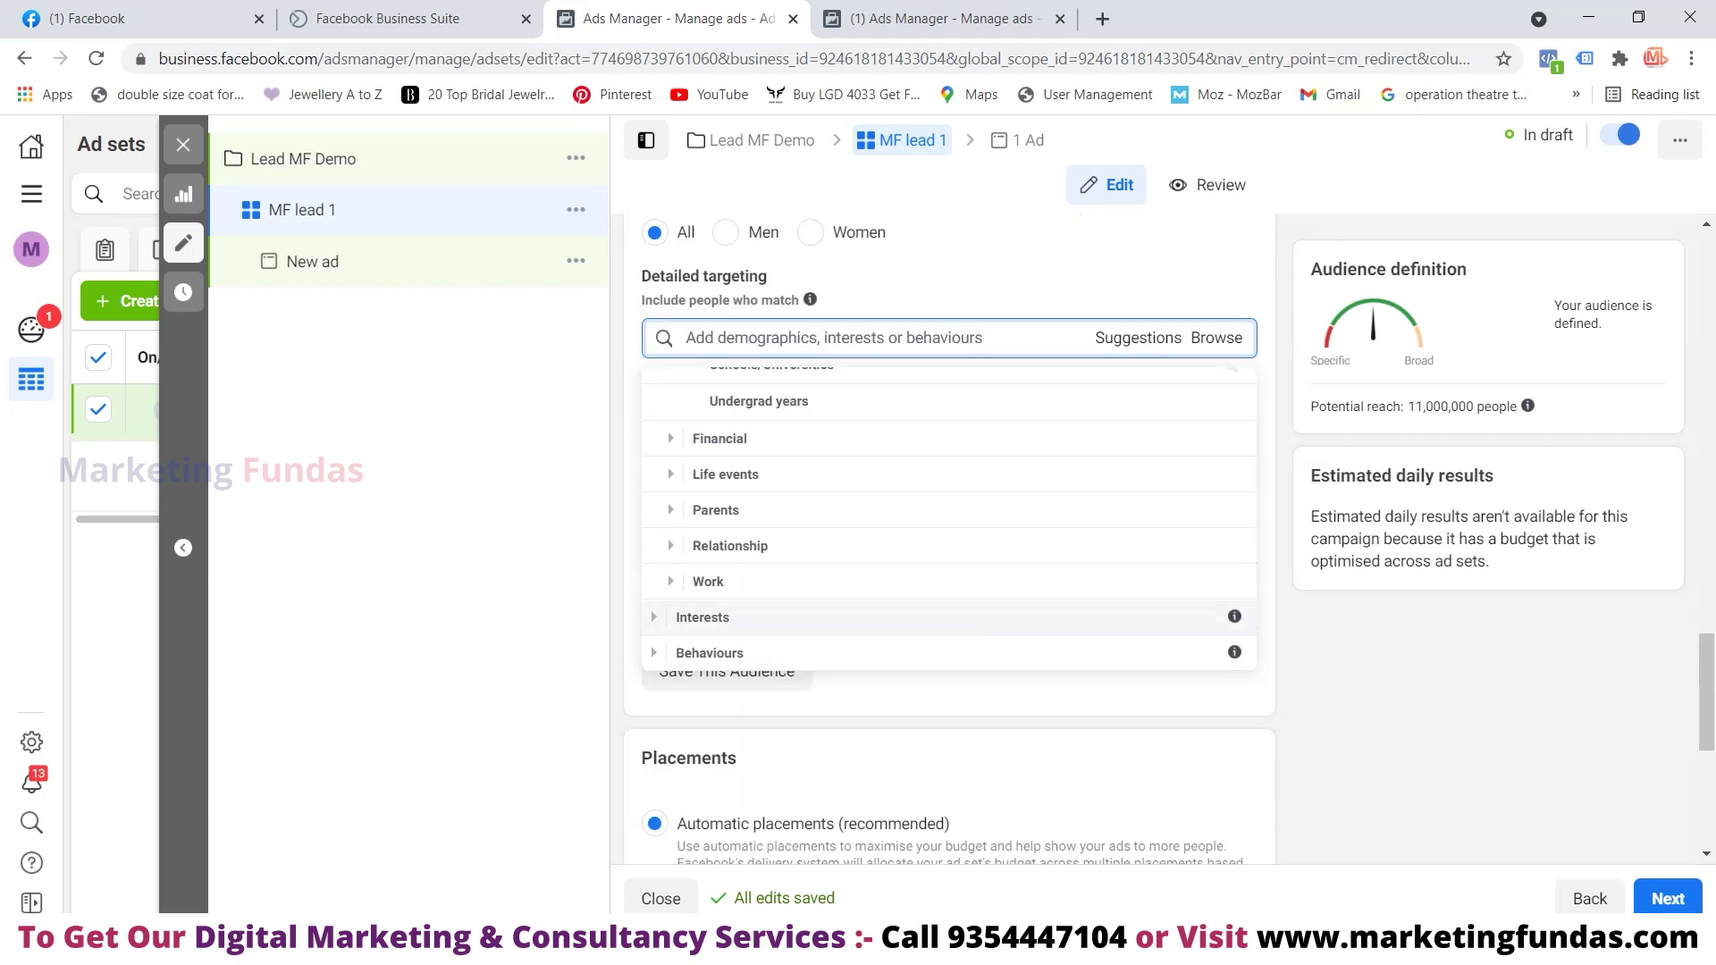
pyautogui.click(703, 619)
pyautogui.scroll(-5, 948, 536)
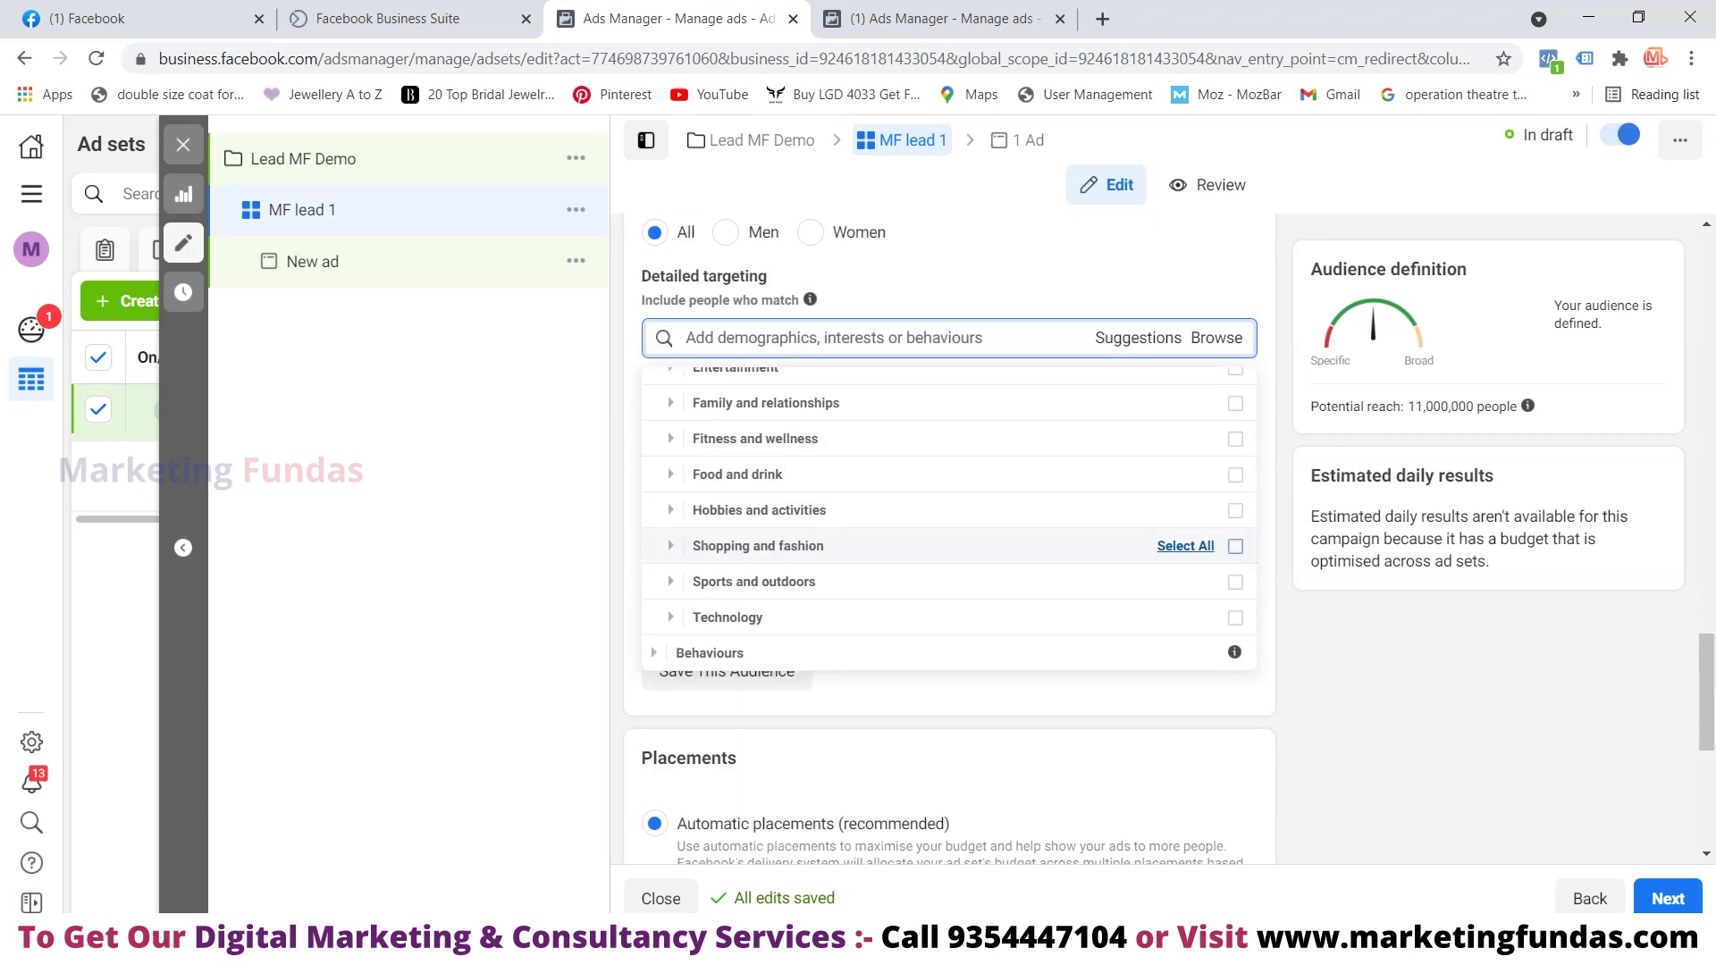
# Look through the Behaviours and Interests subcategories in detailed targeting, including digital activities, mobile device users, purchase behaviour and travel
pyautogui.click(710, 430)
pyautogui.scroll(-3, 715, 513)
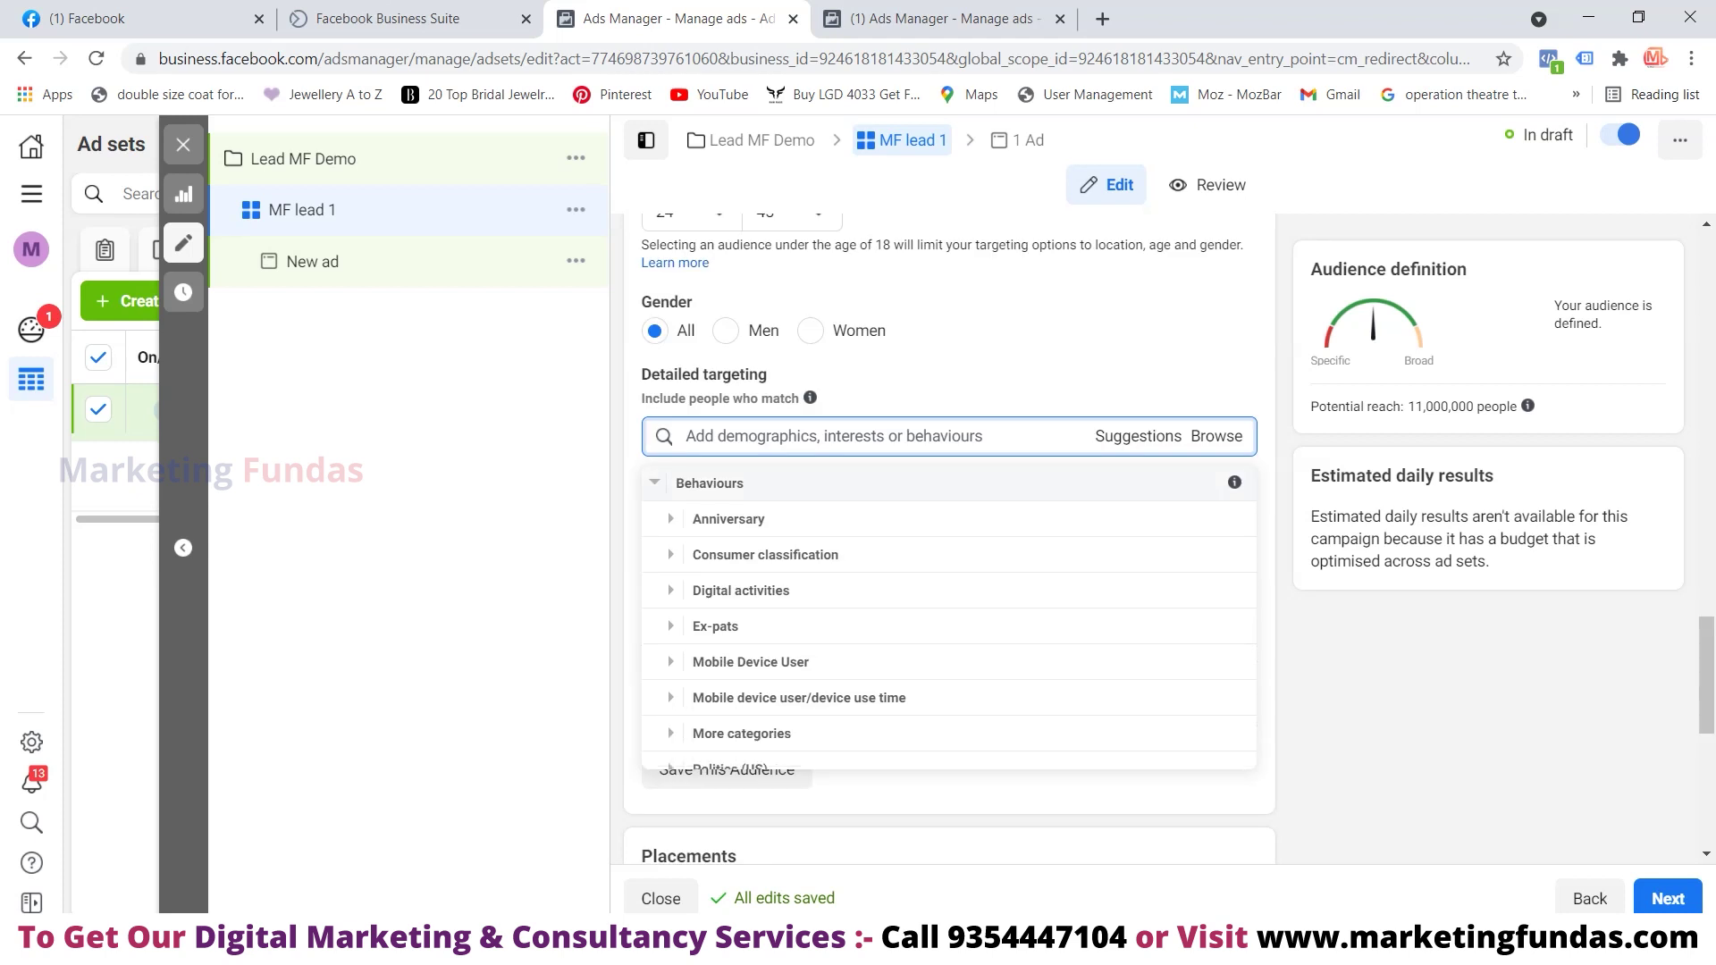
pyautogui.scroll(-2, 947, 536)
pyautogui.scroll(4, 947, 491)
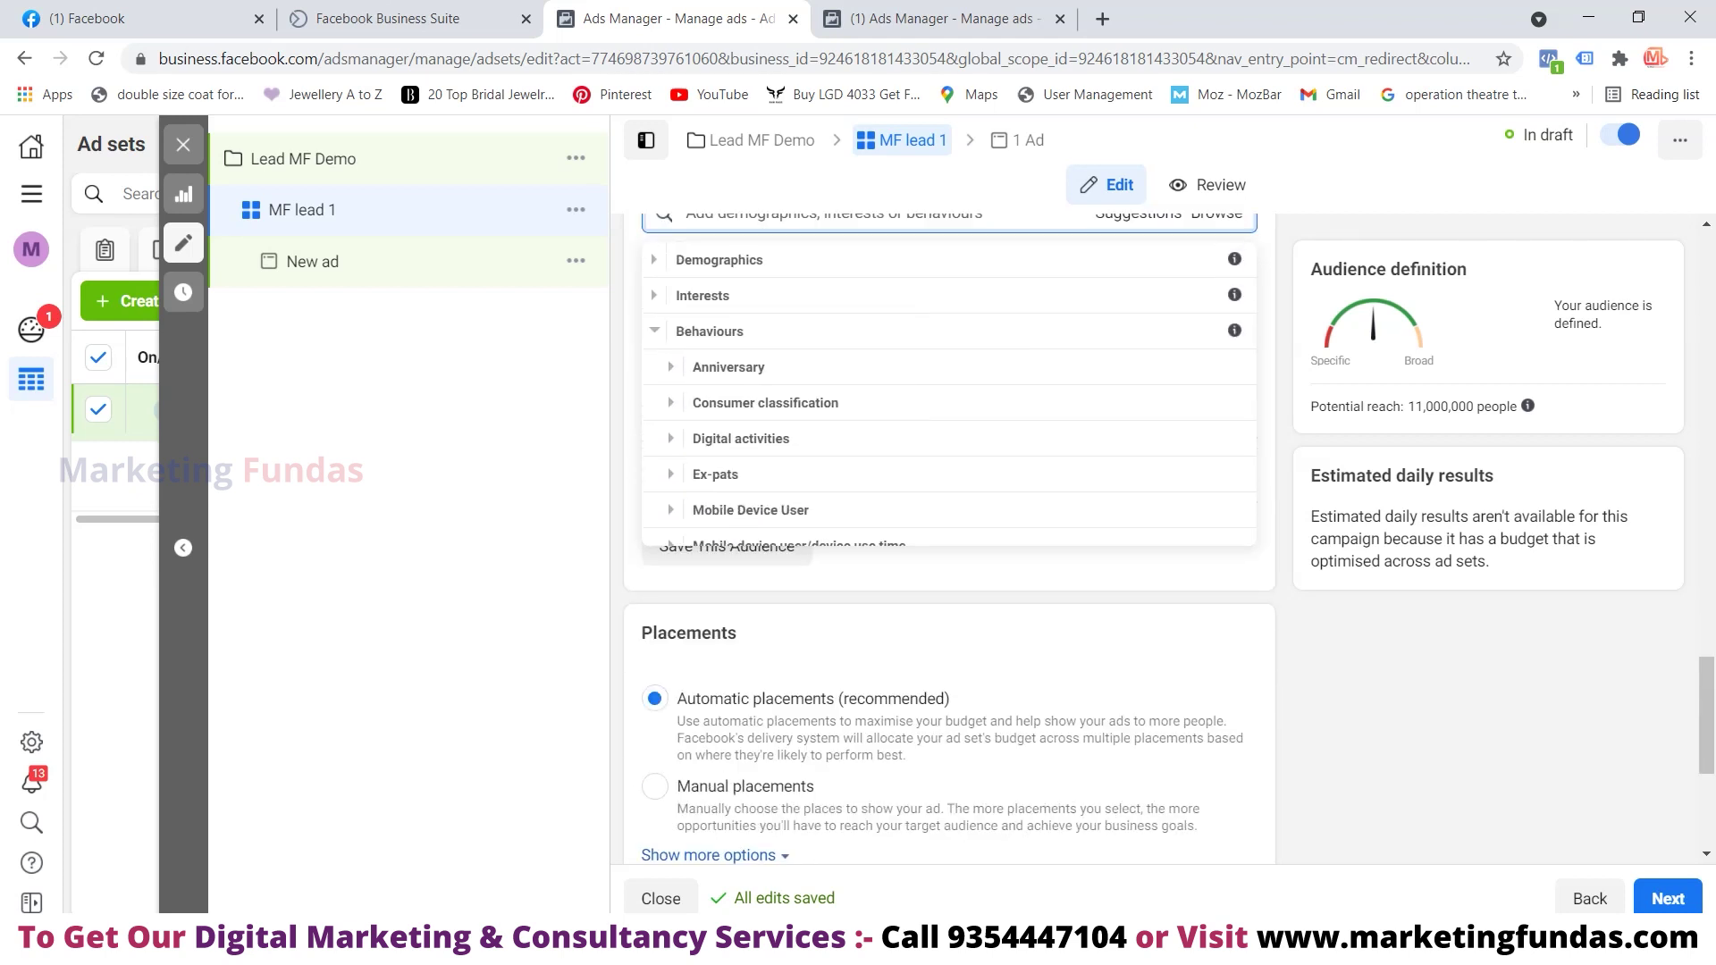
pyautogui.scroll(1, 947, 483)
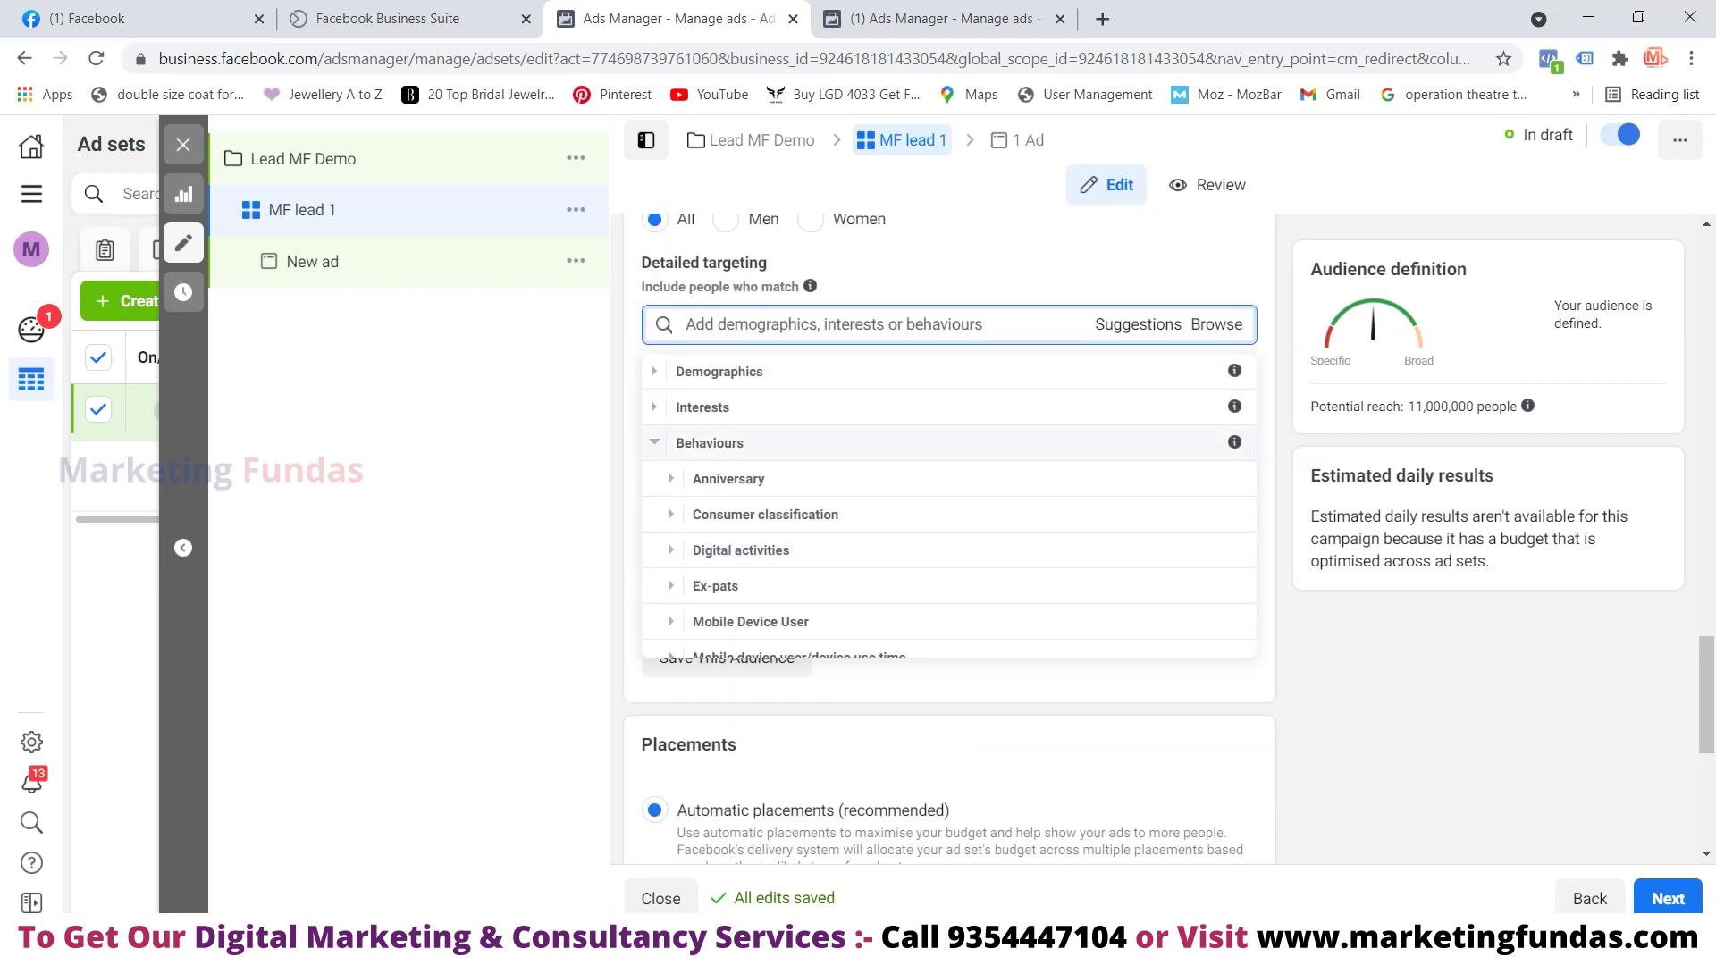
pyautogui.click(702, 406)
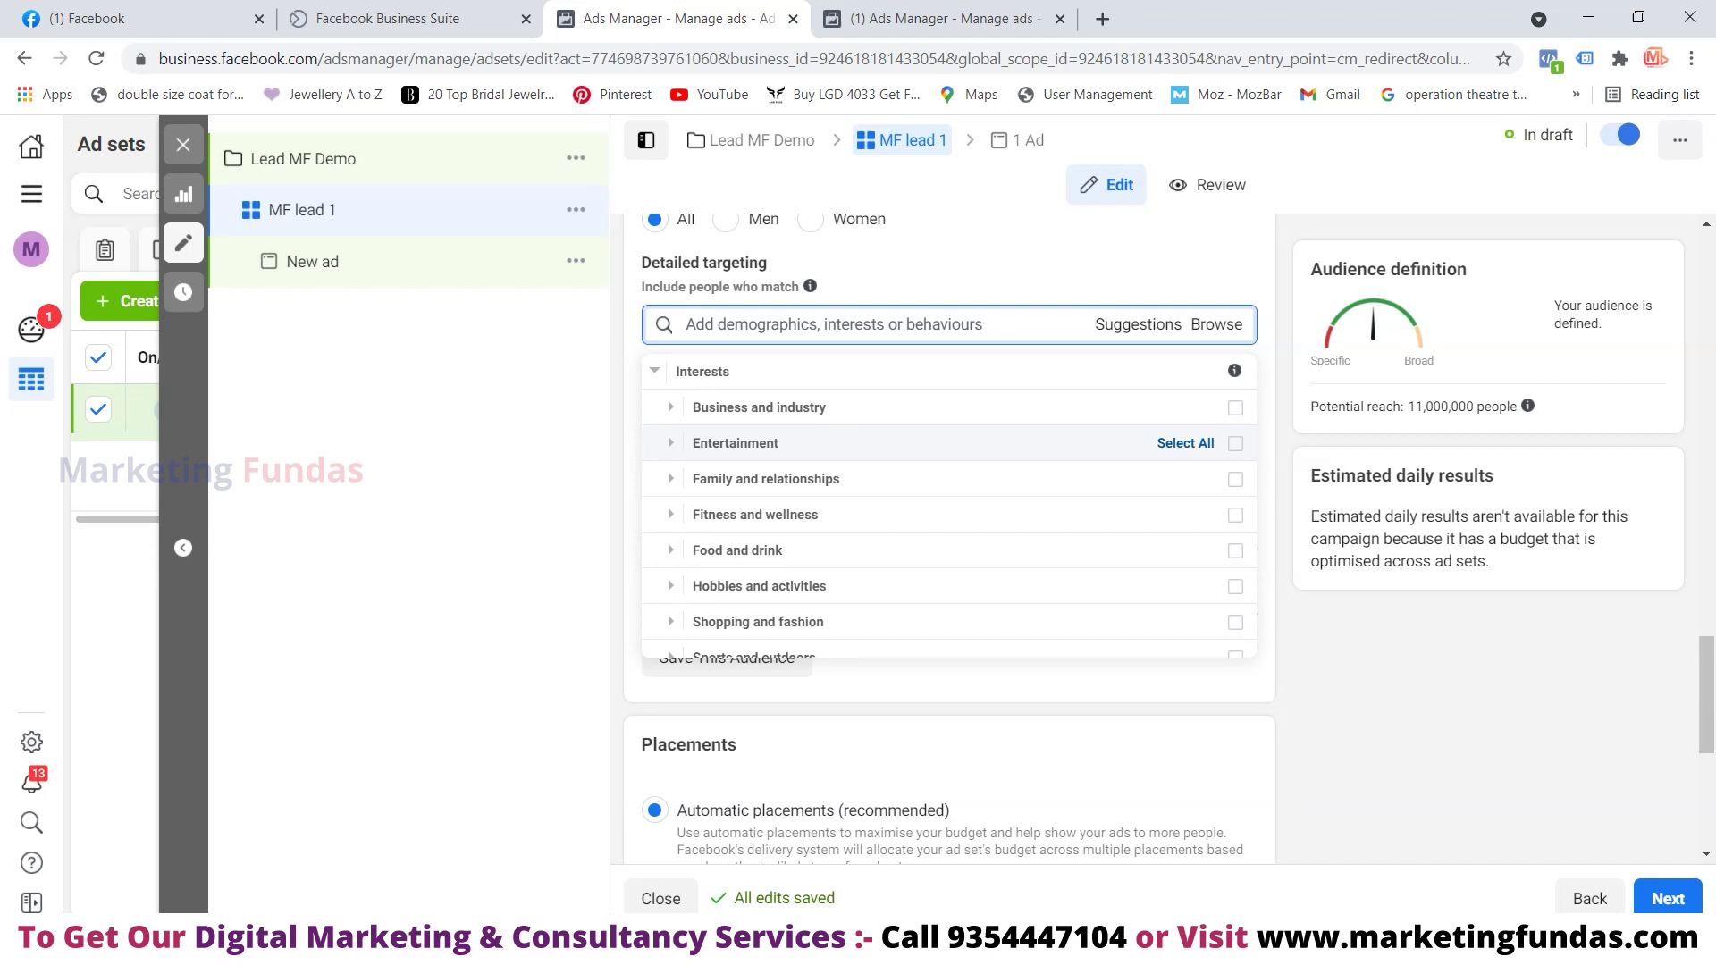
pyautogui.scroll(1, 894, 442)
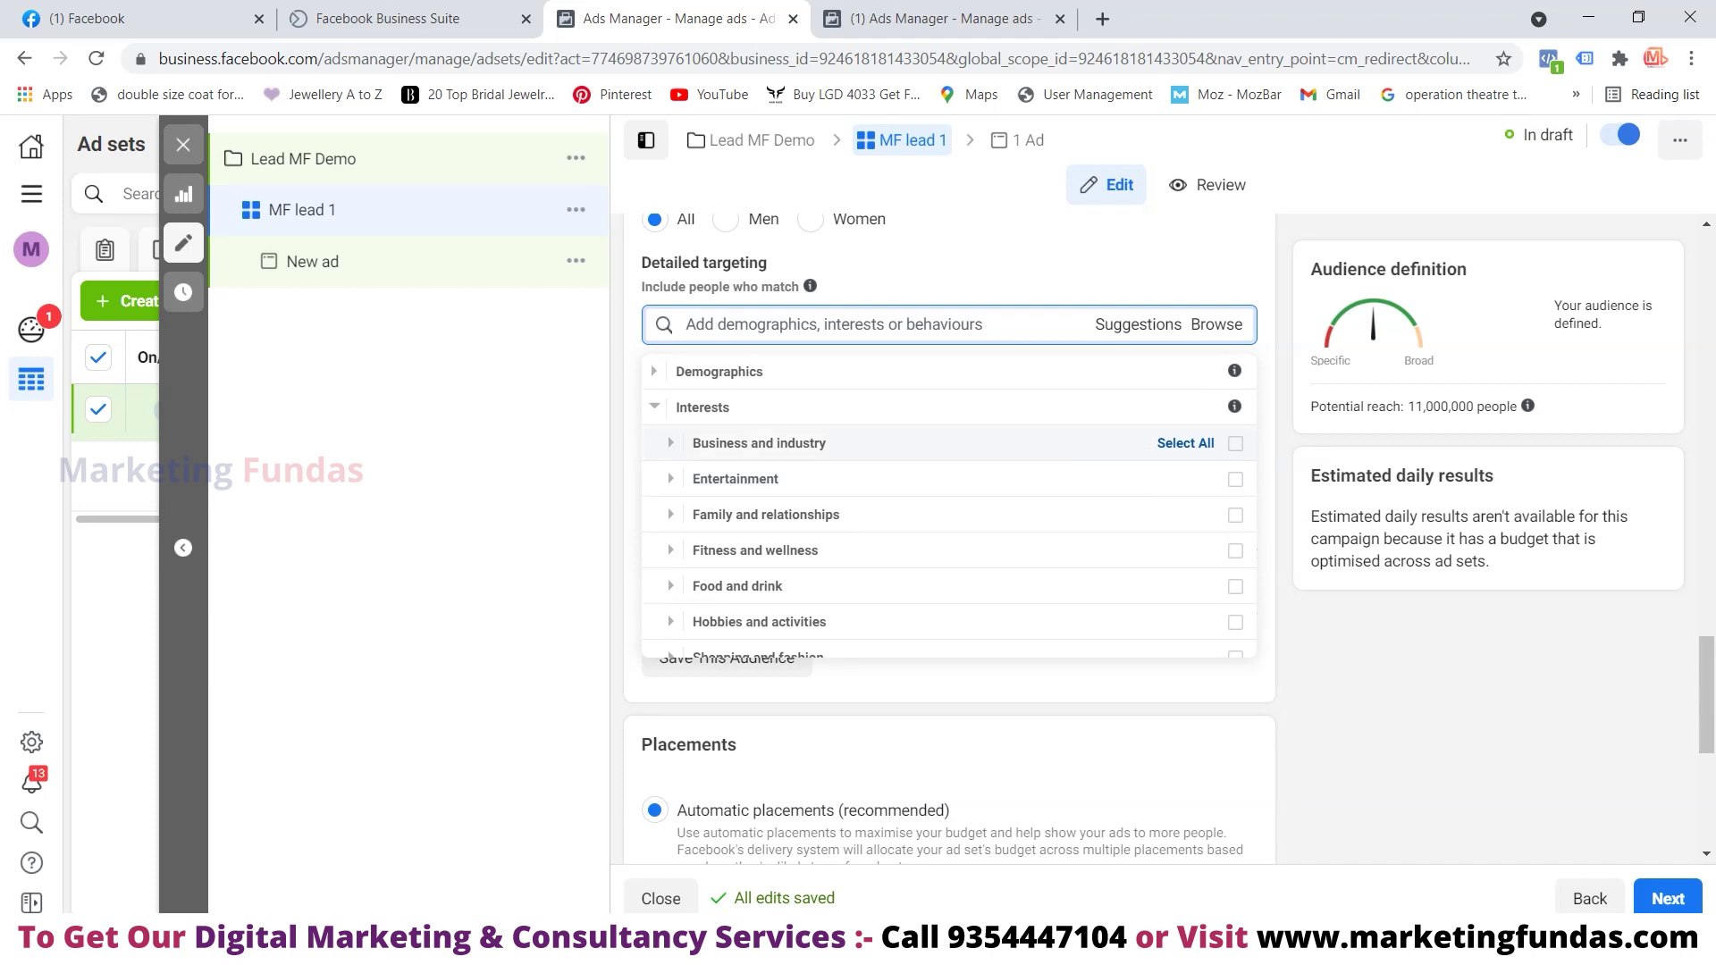
pyautogui.scroll(-2, 893, 612)
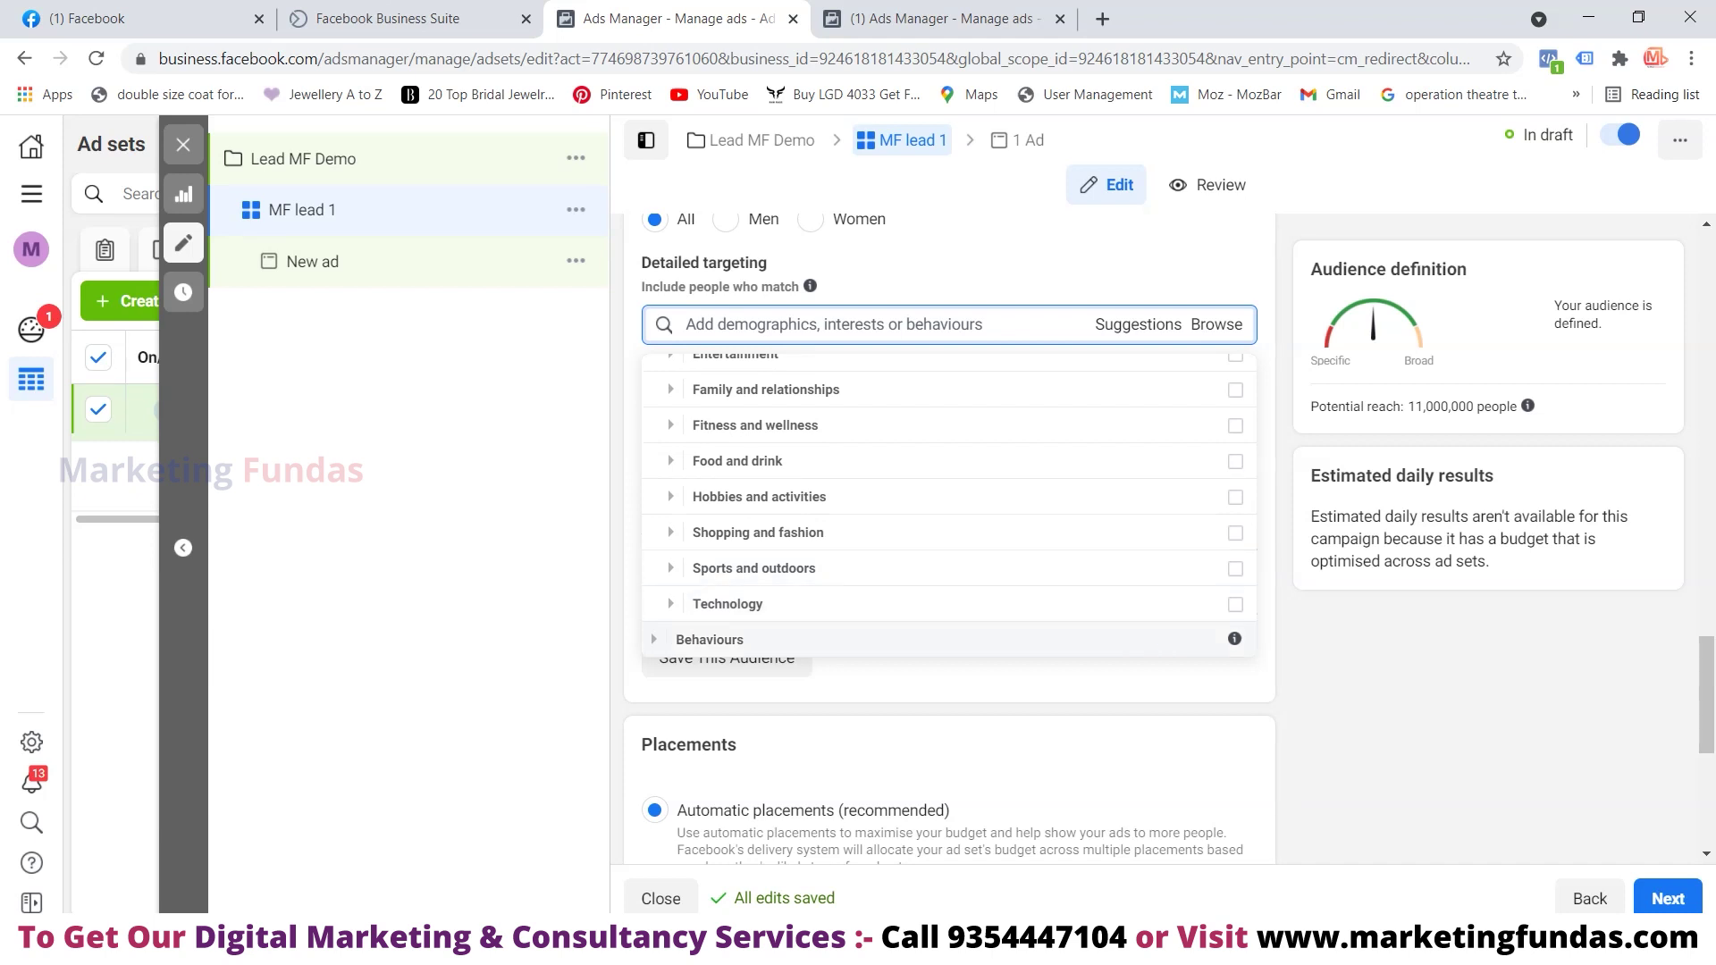
pyautogui.scroll(-4, 894, 612)
pyautogui.scroll(-3, 949, 507)
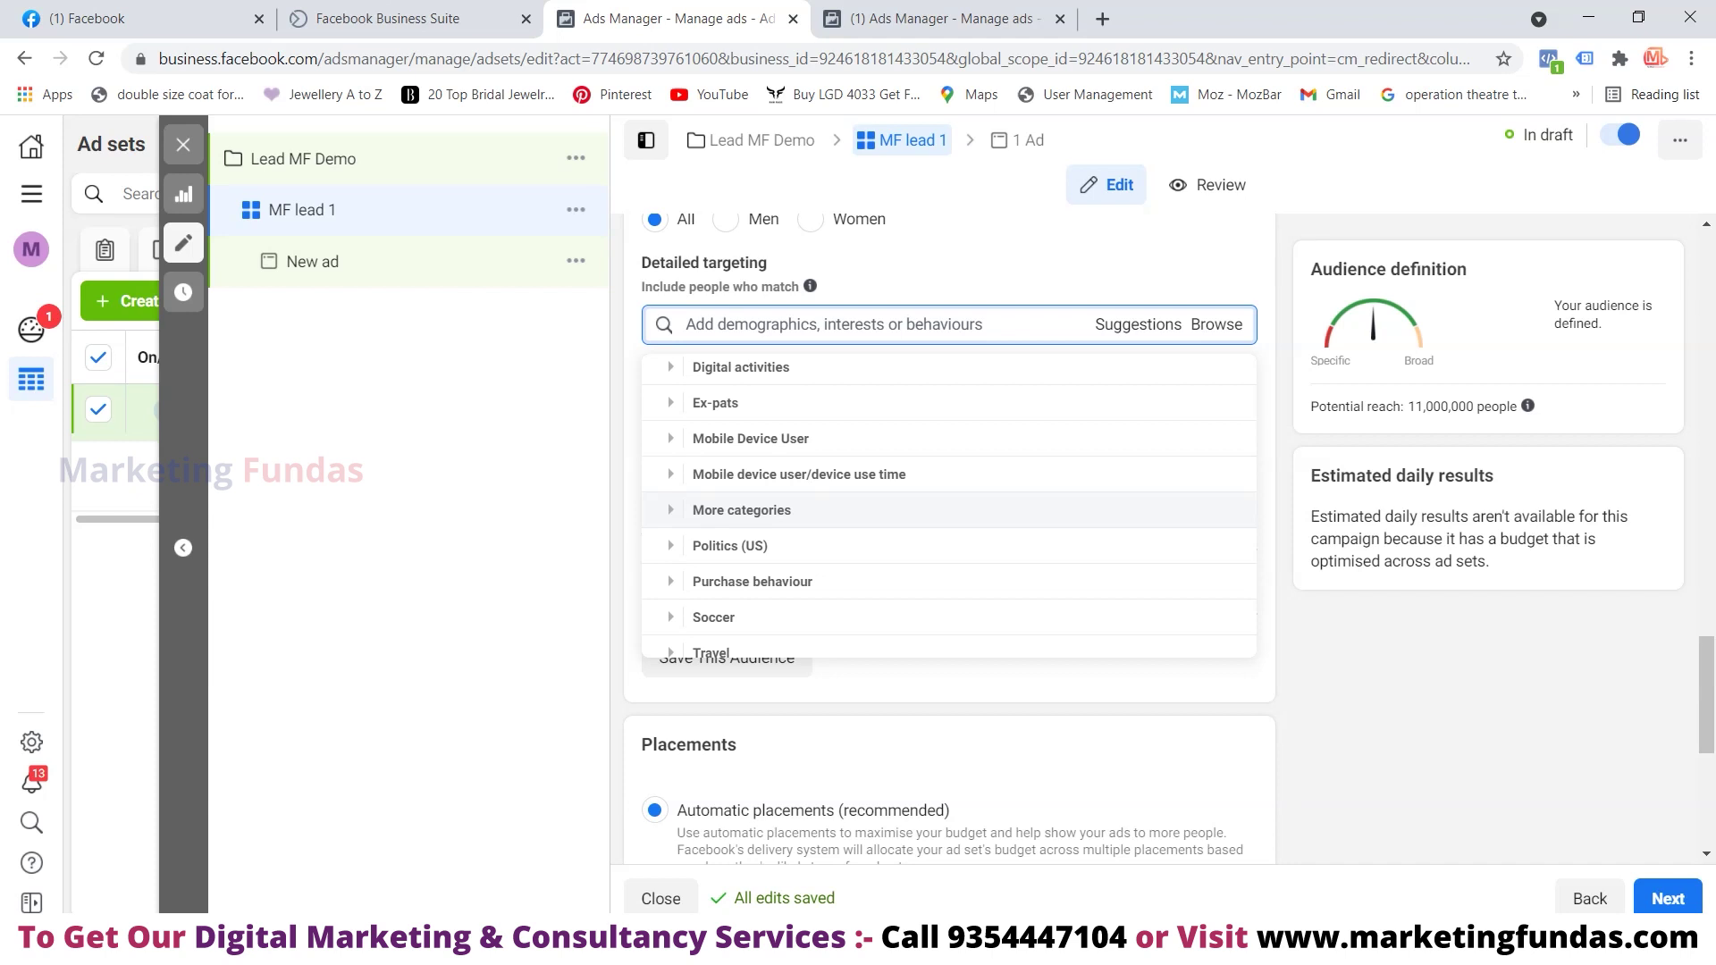
pyautogui.scroll(-1, 947, 509)
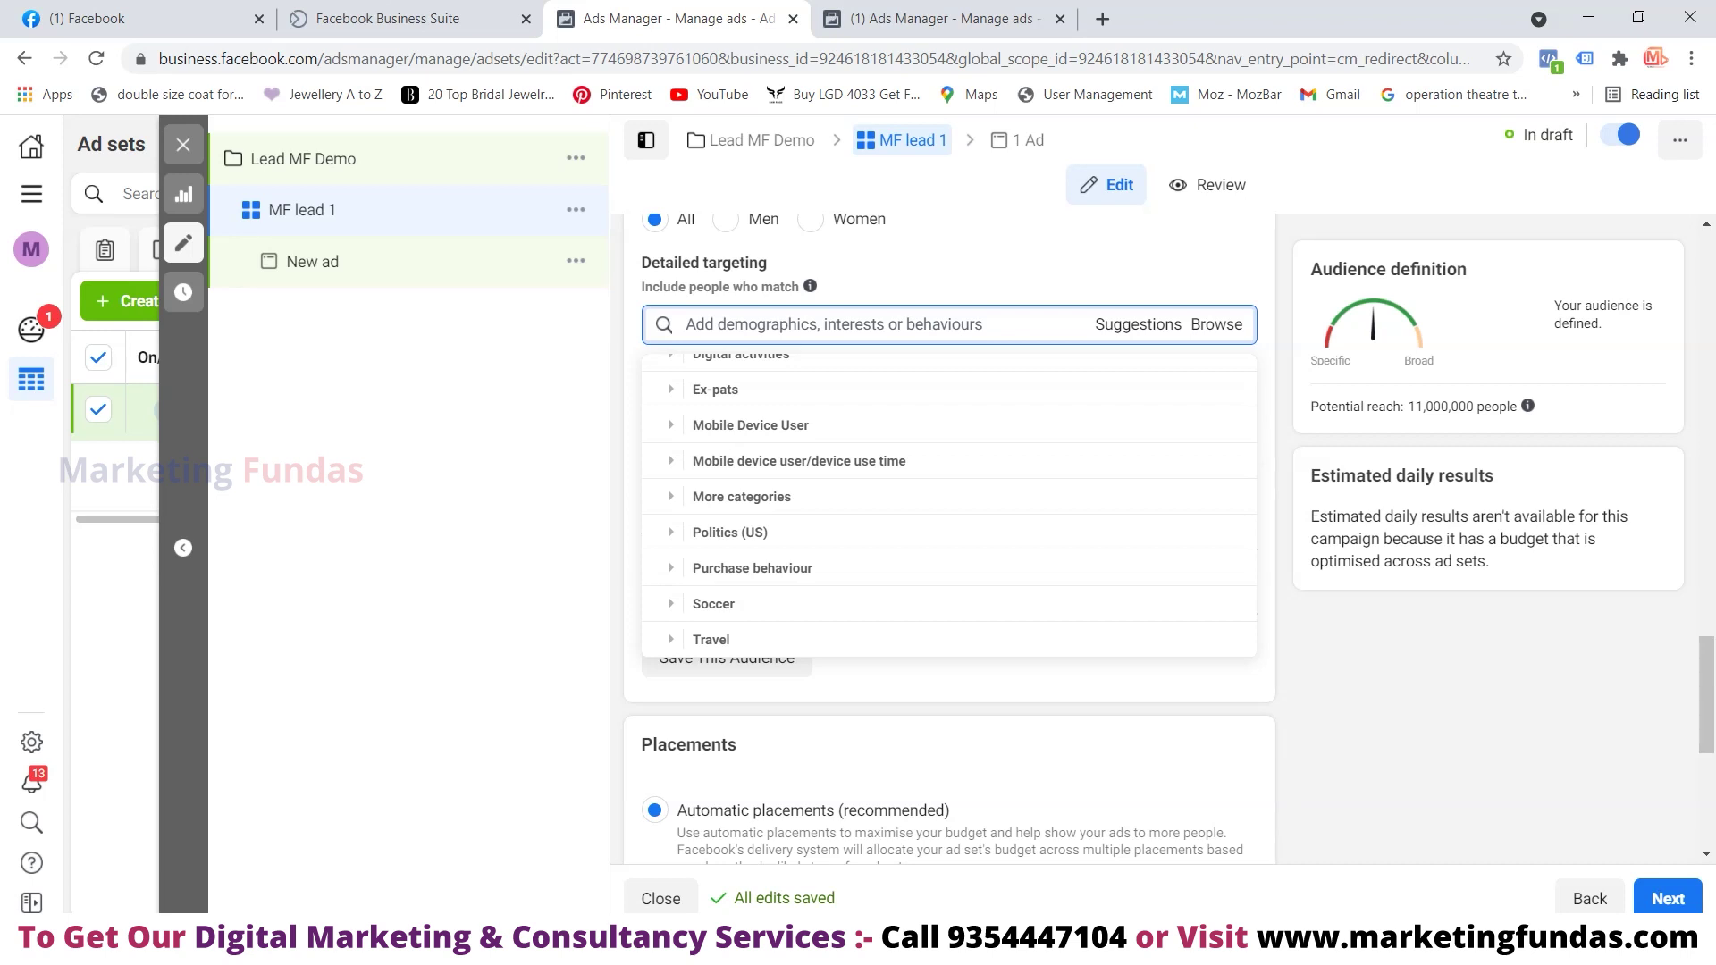
pyautogui.press('Escape')
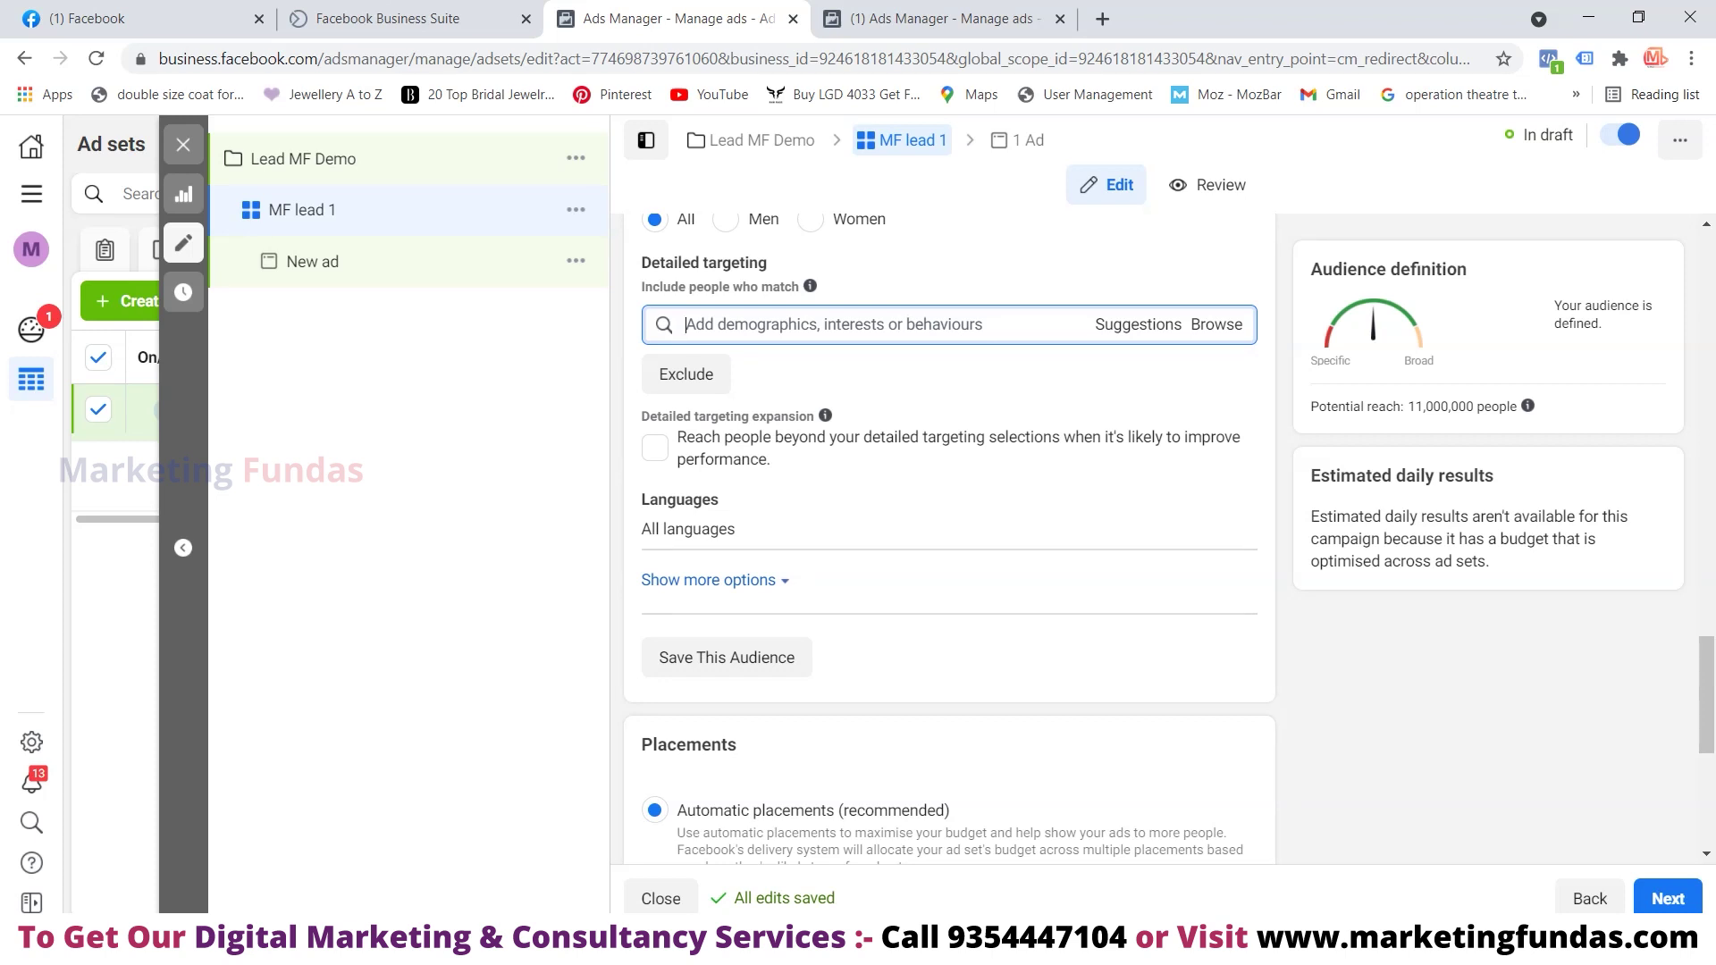
# Try to add the Digital marketing interest to the ad set's detailed targeting
pyautogui.write('Digital ma')
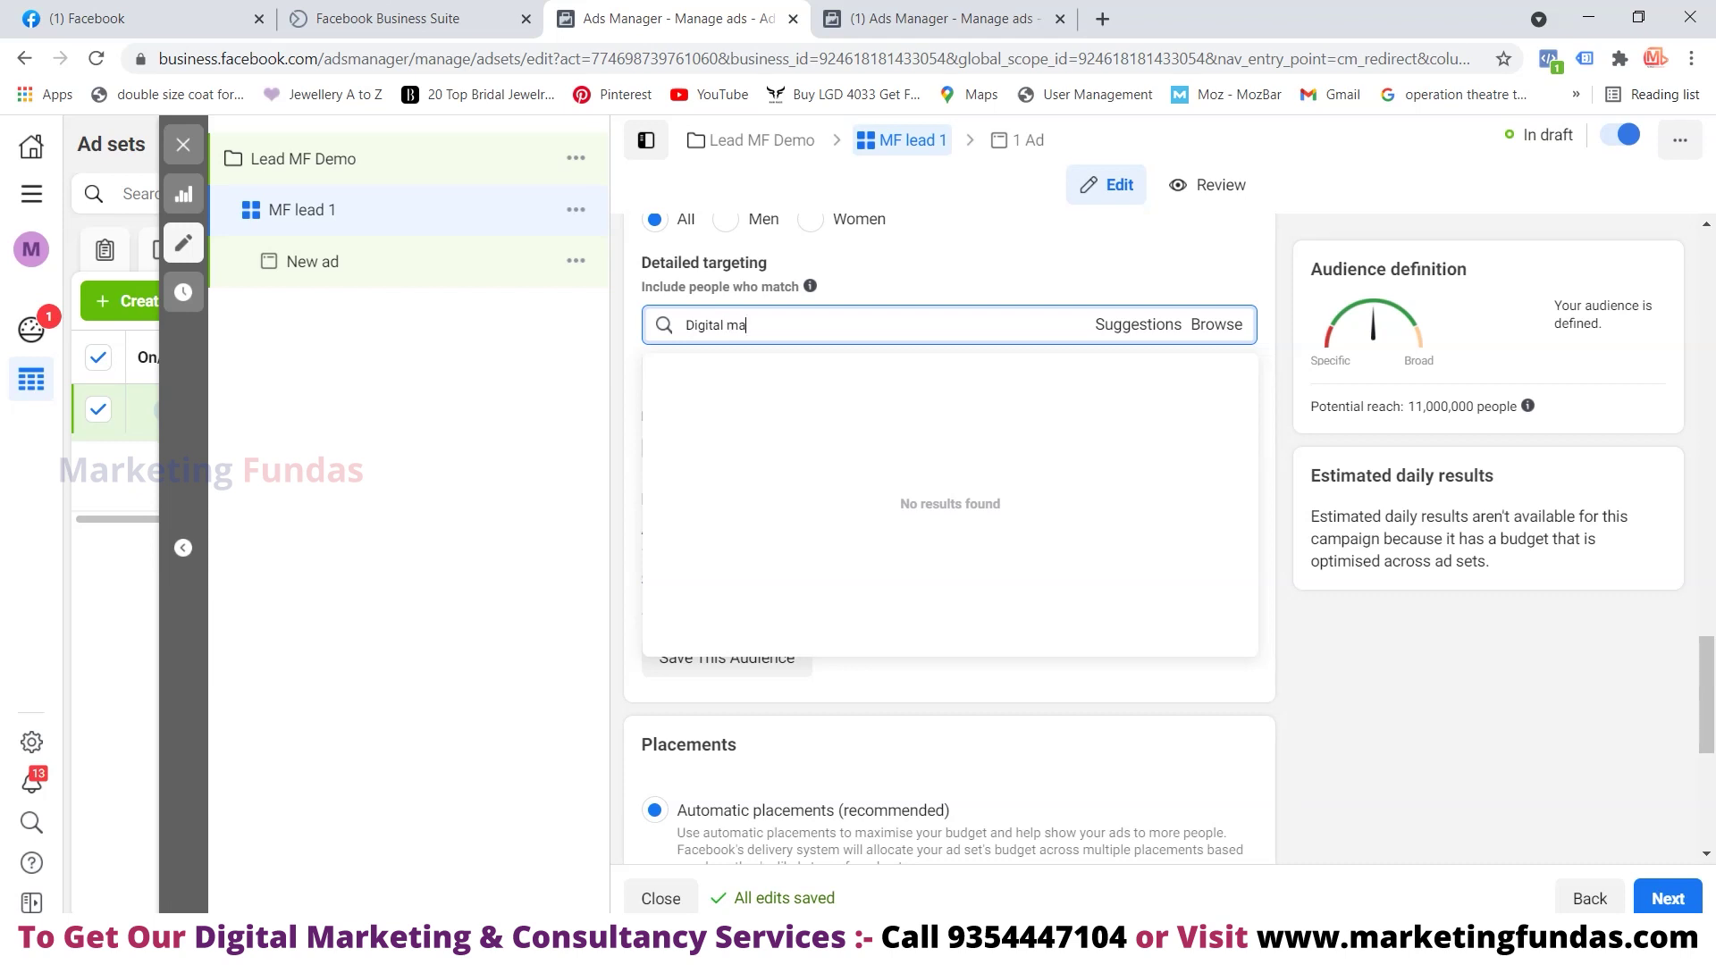
pyautogui.write('rke')
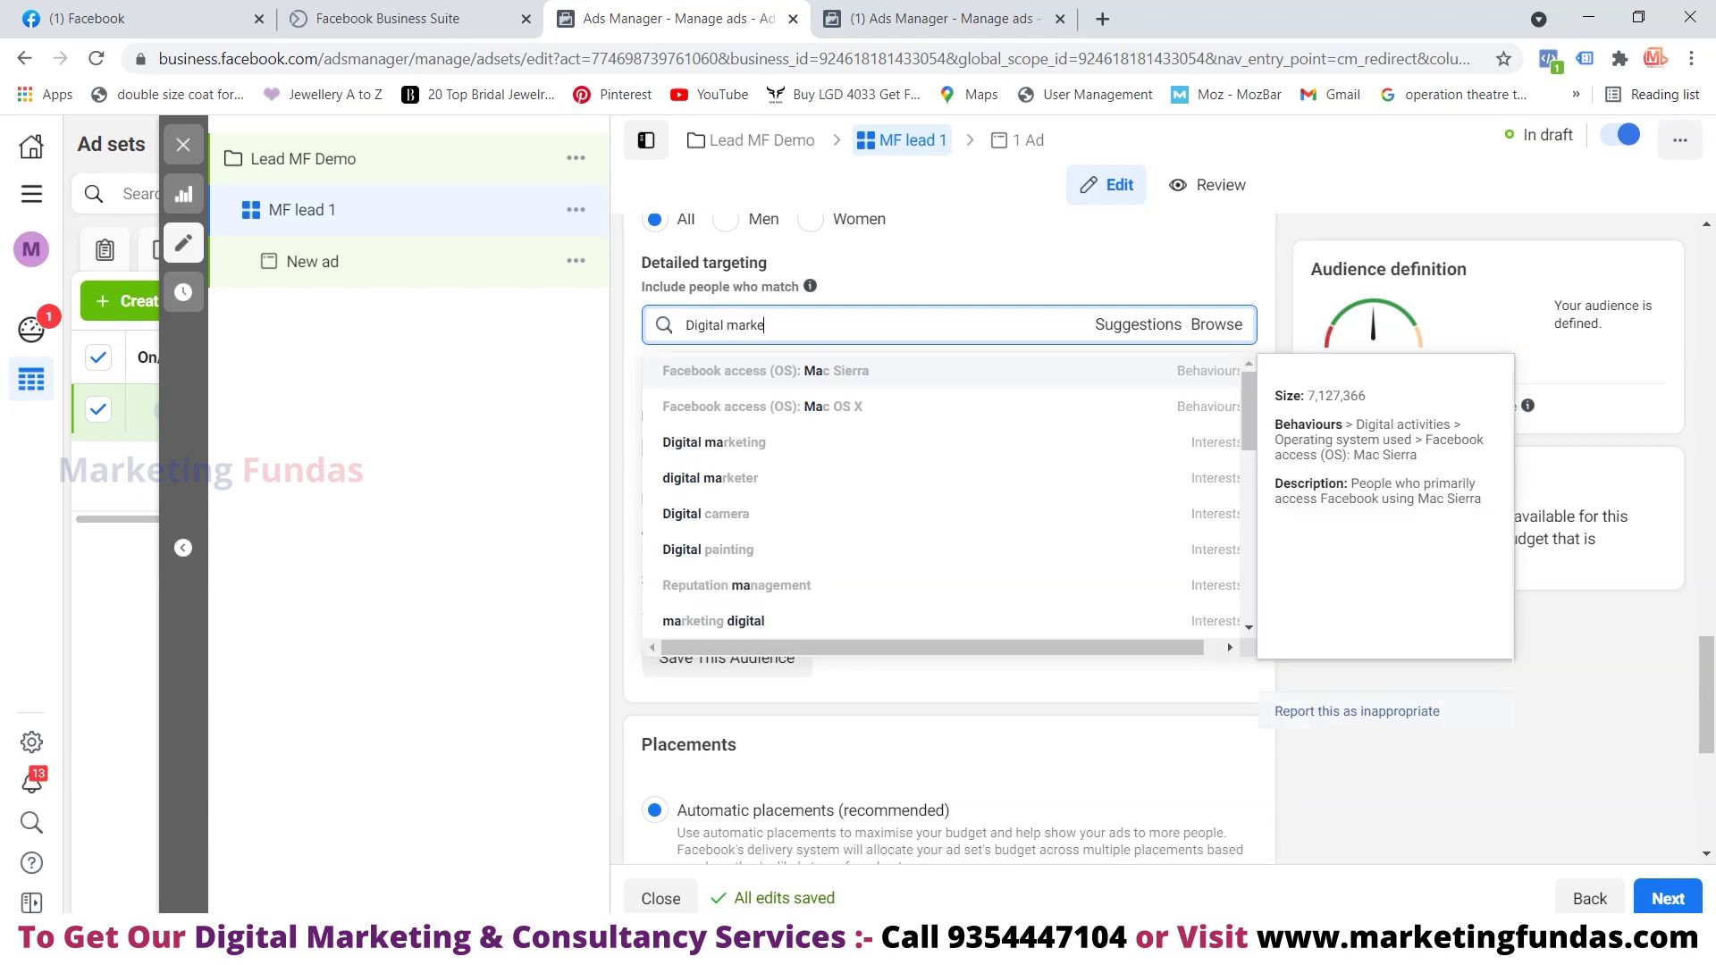
pyautogui.write('ting')
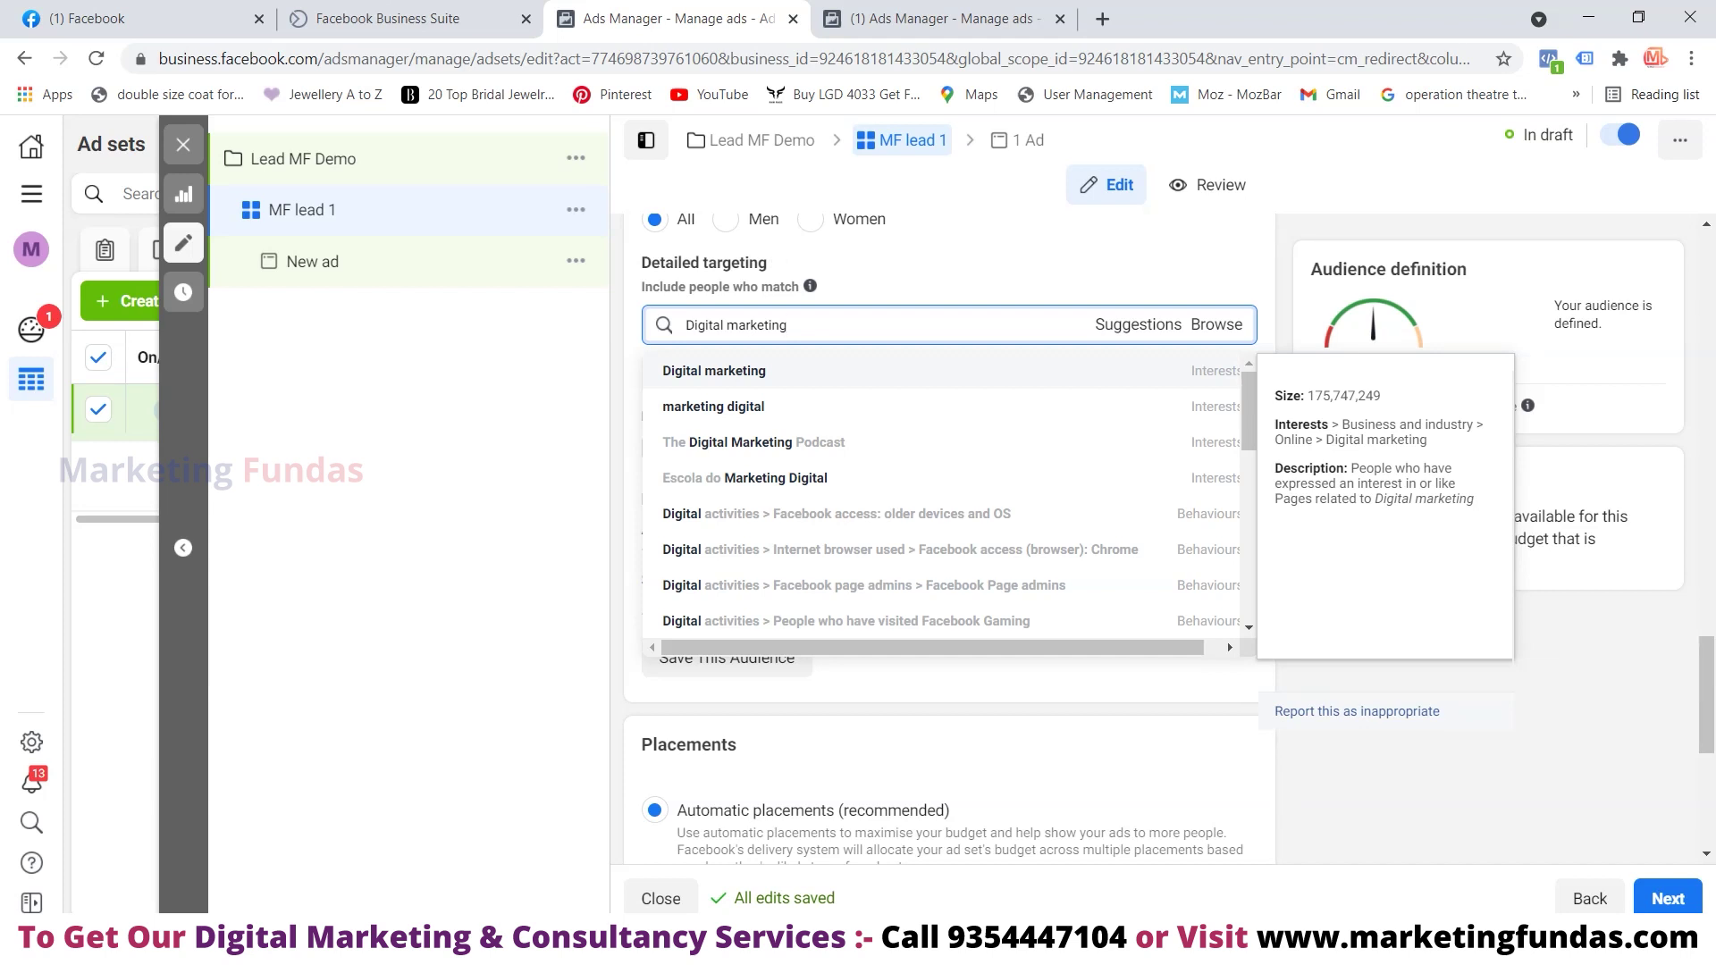
pyautogui.press('Return')
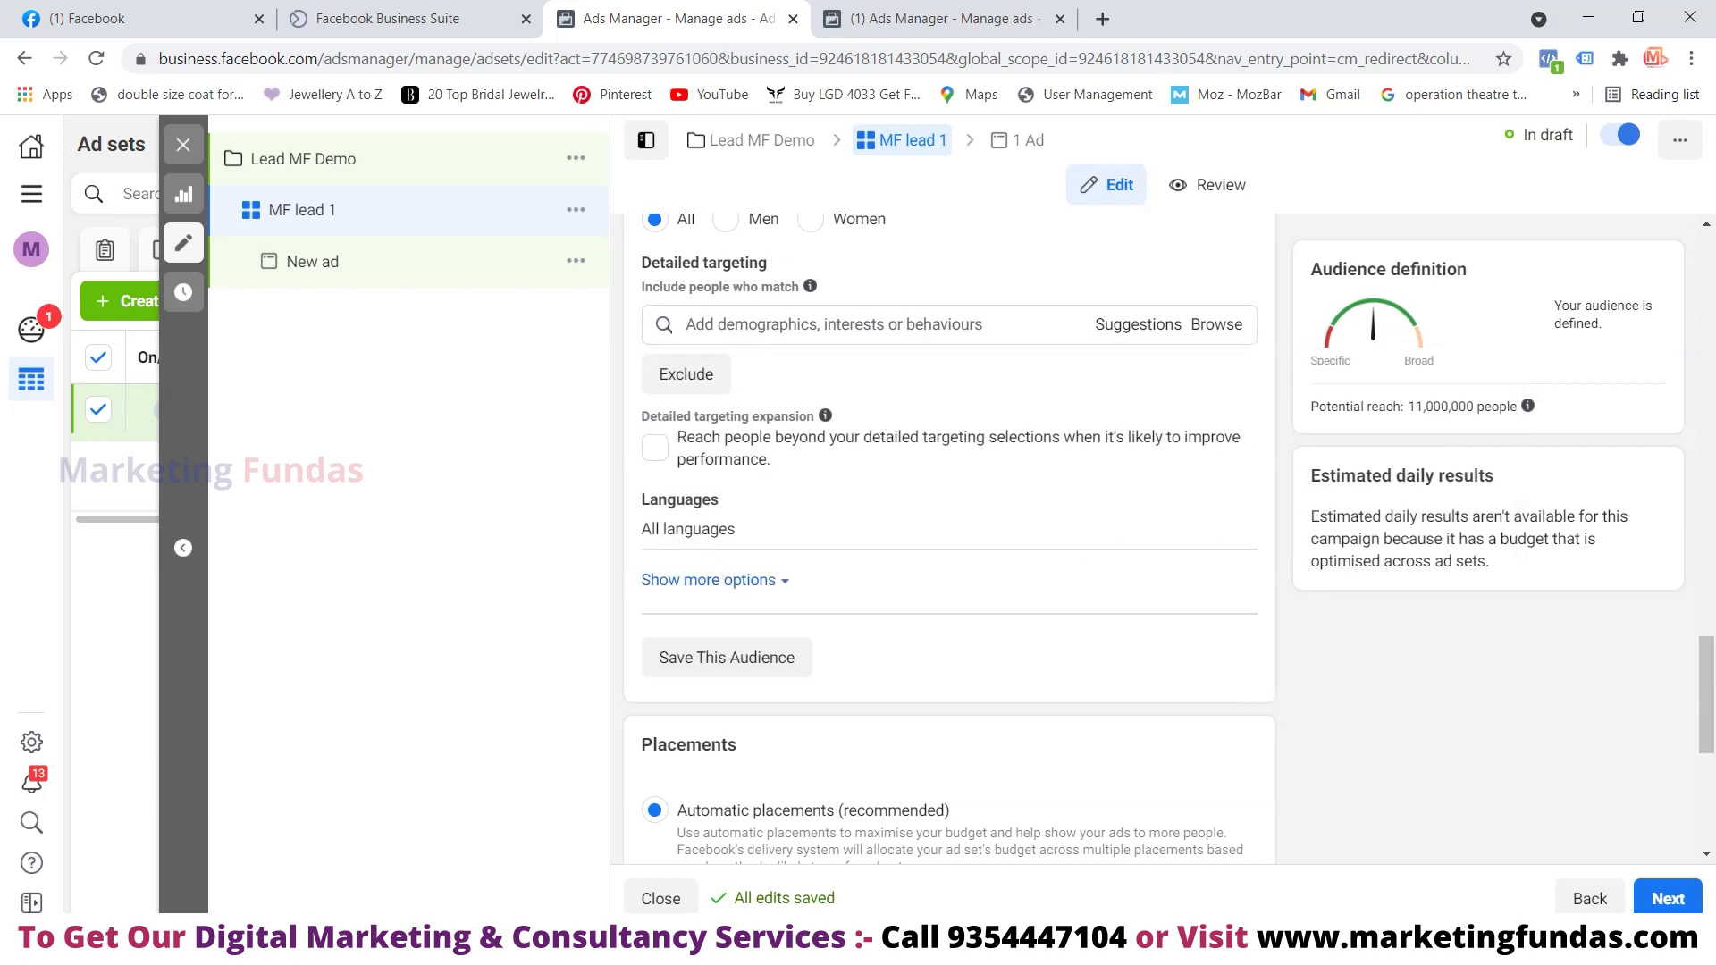
# Search detailed targeting for "Digital marketing" and include the matching interest under Business and industry > Online
pyautogui.scroll(1, 947, 536)
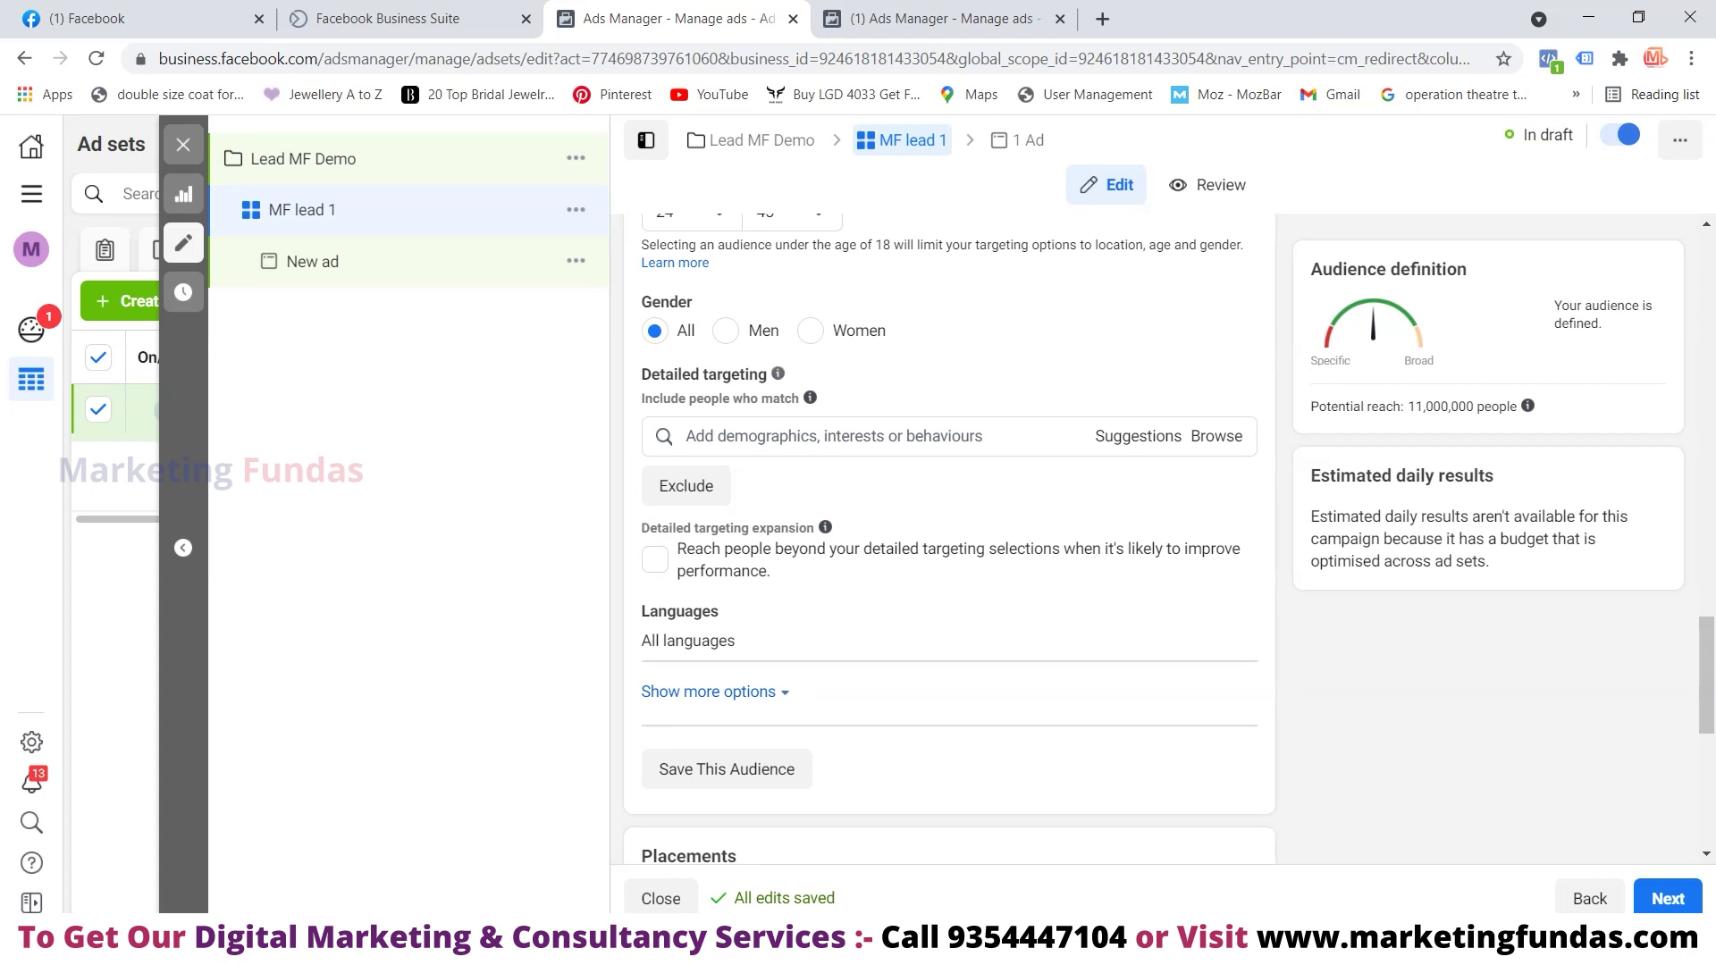
pyautogui.scroll(1, 947, 536)
pyautogui.click(831, 548)
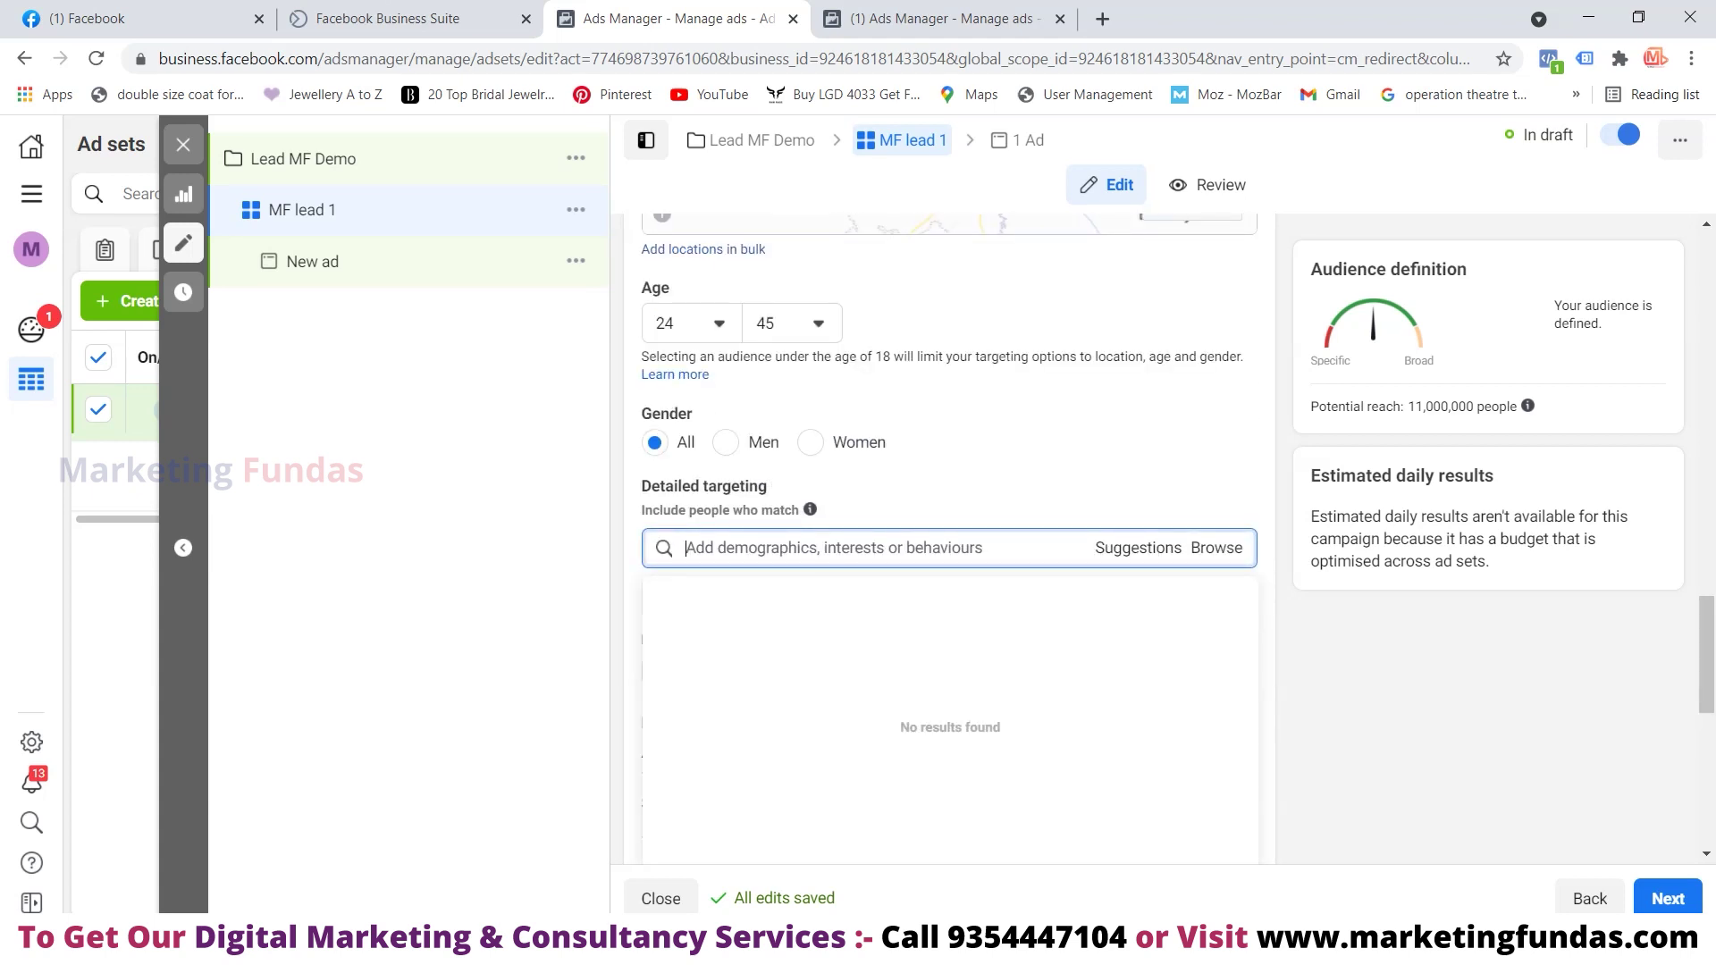
pyautogui.write('Dig')
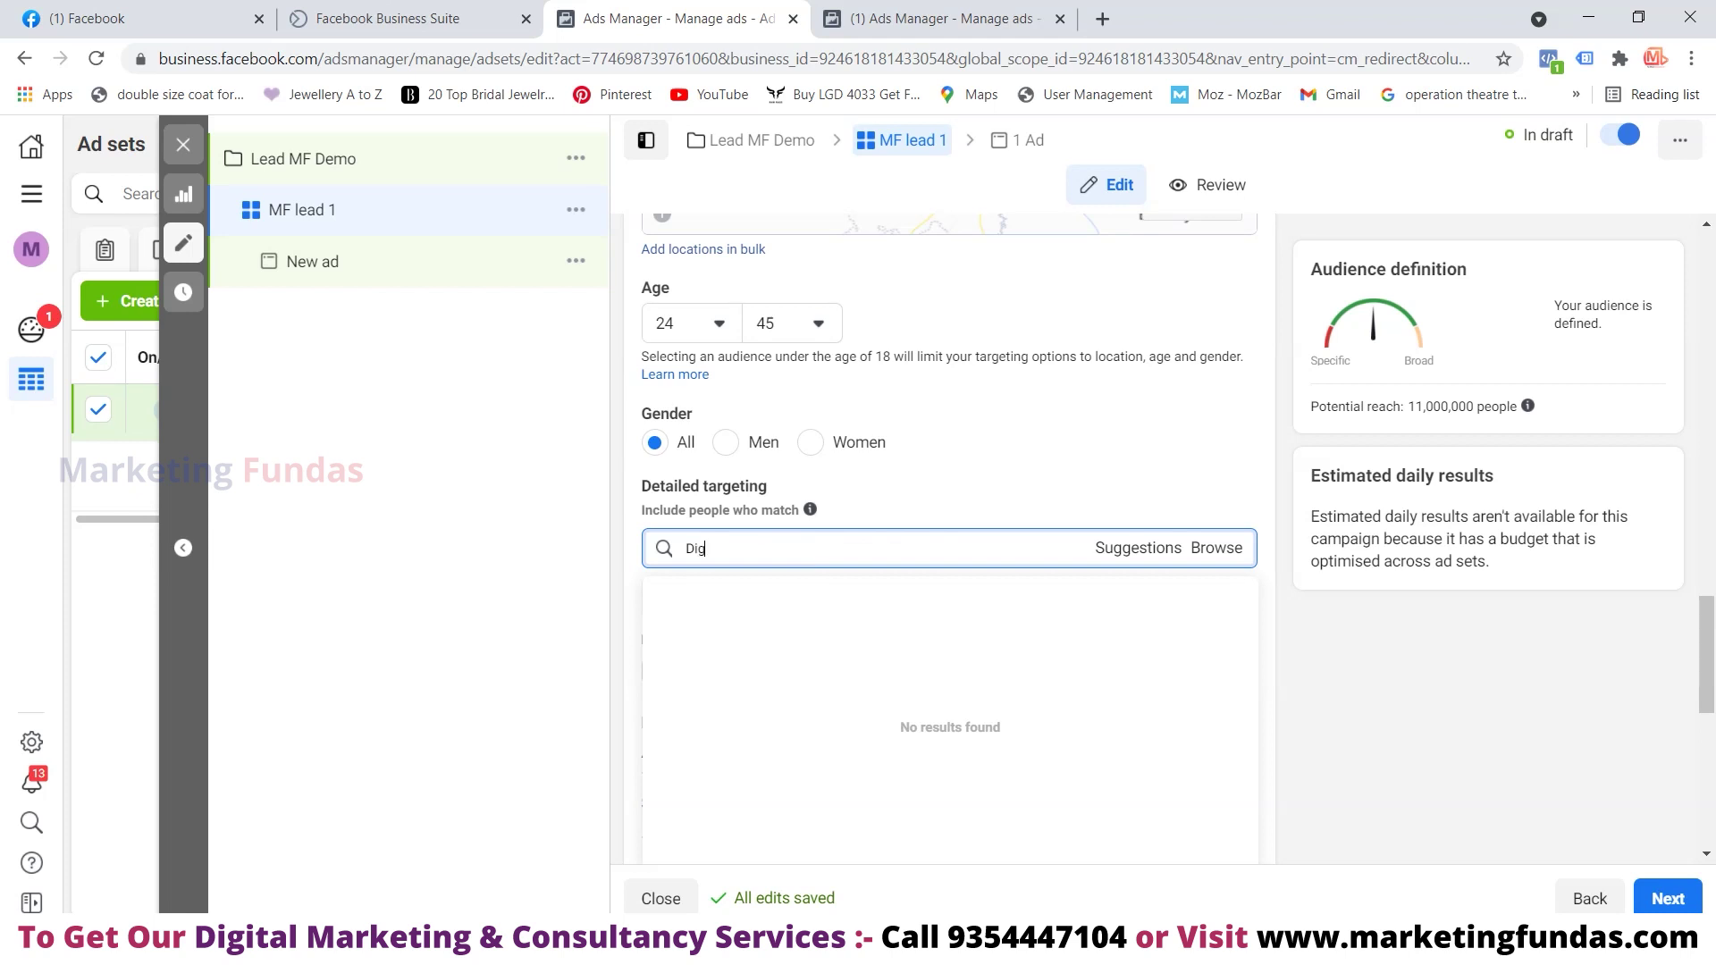
pyautogui.write('ital marketing')
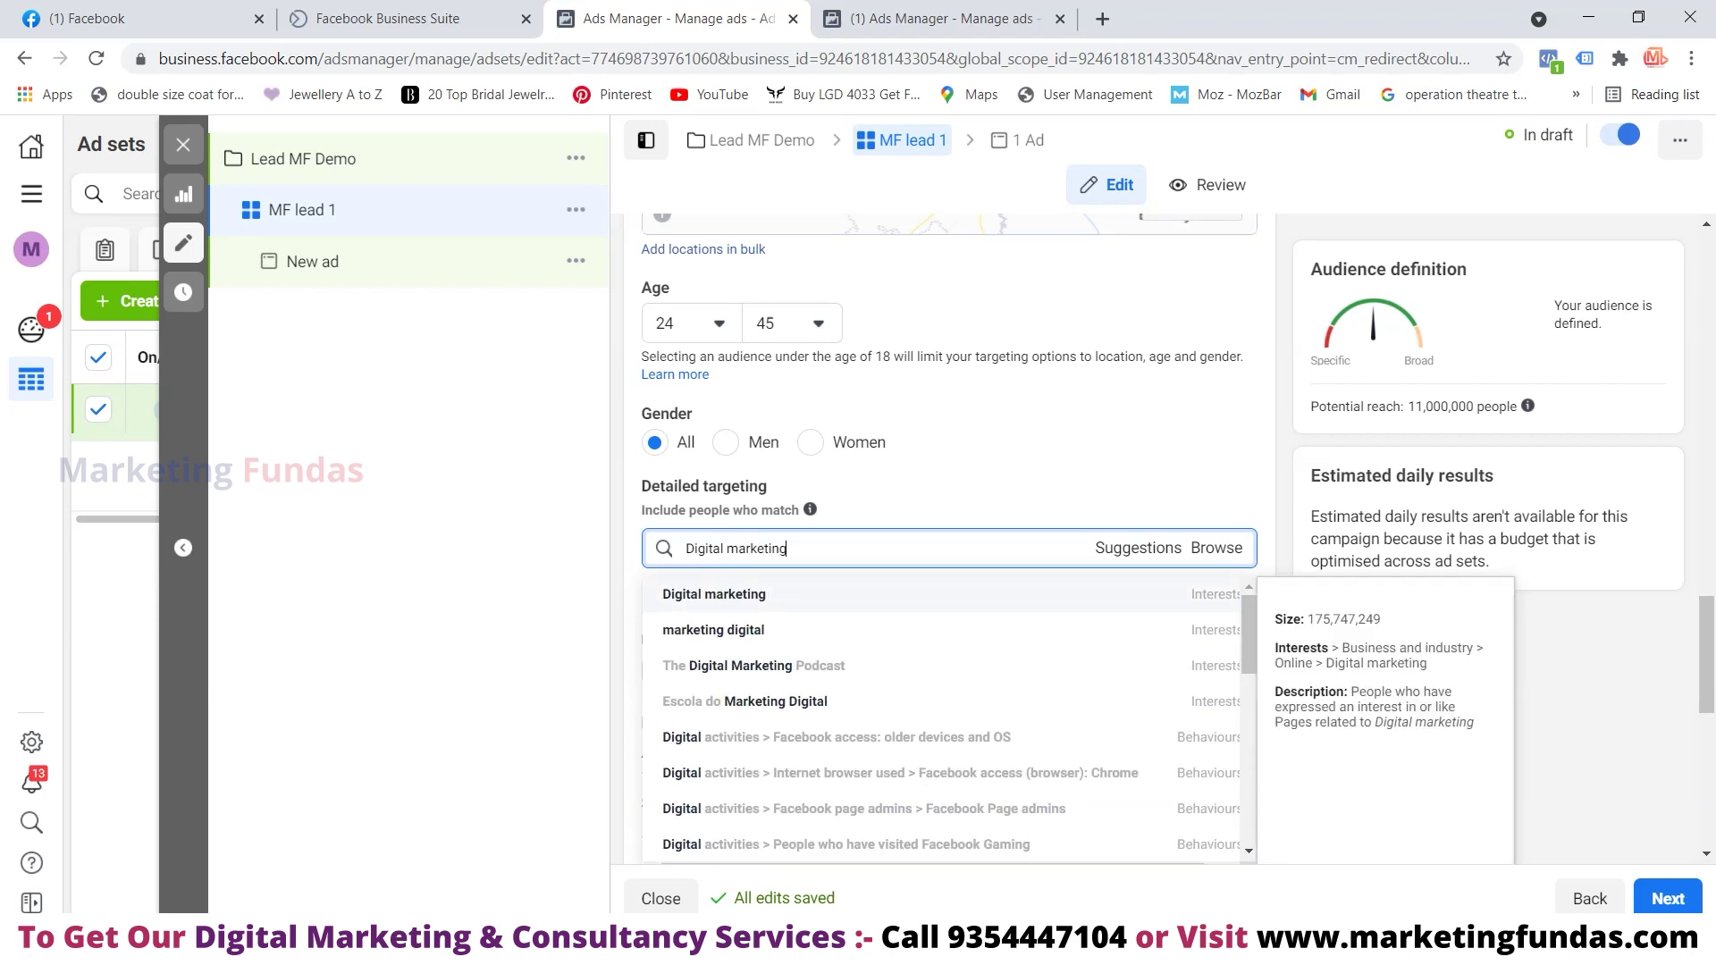
pyautogui.press('Return')
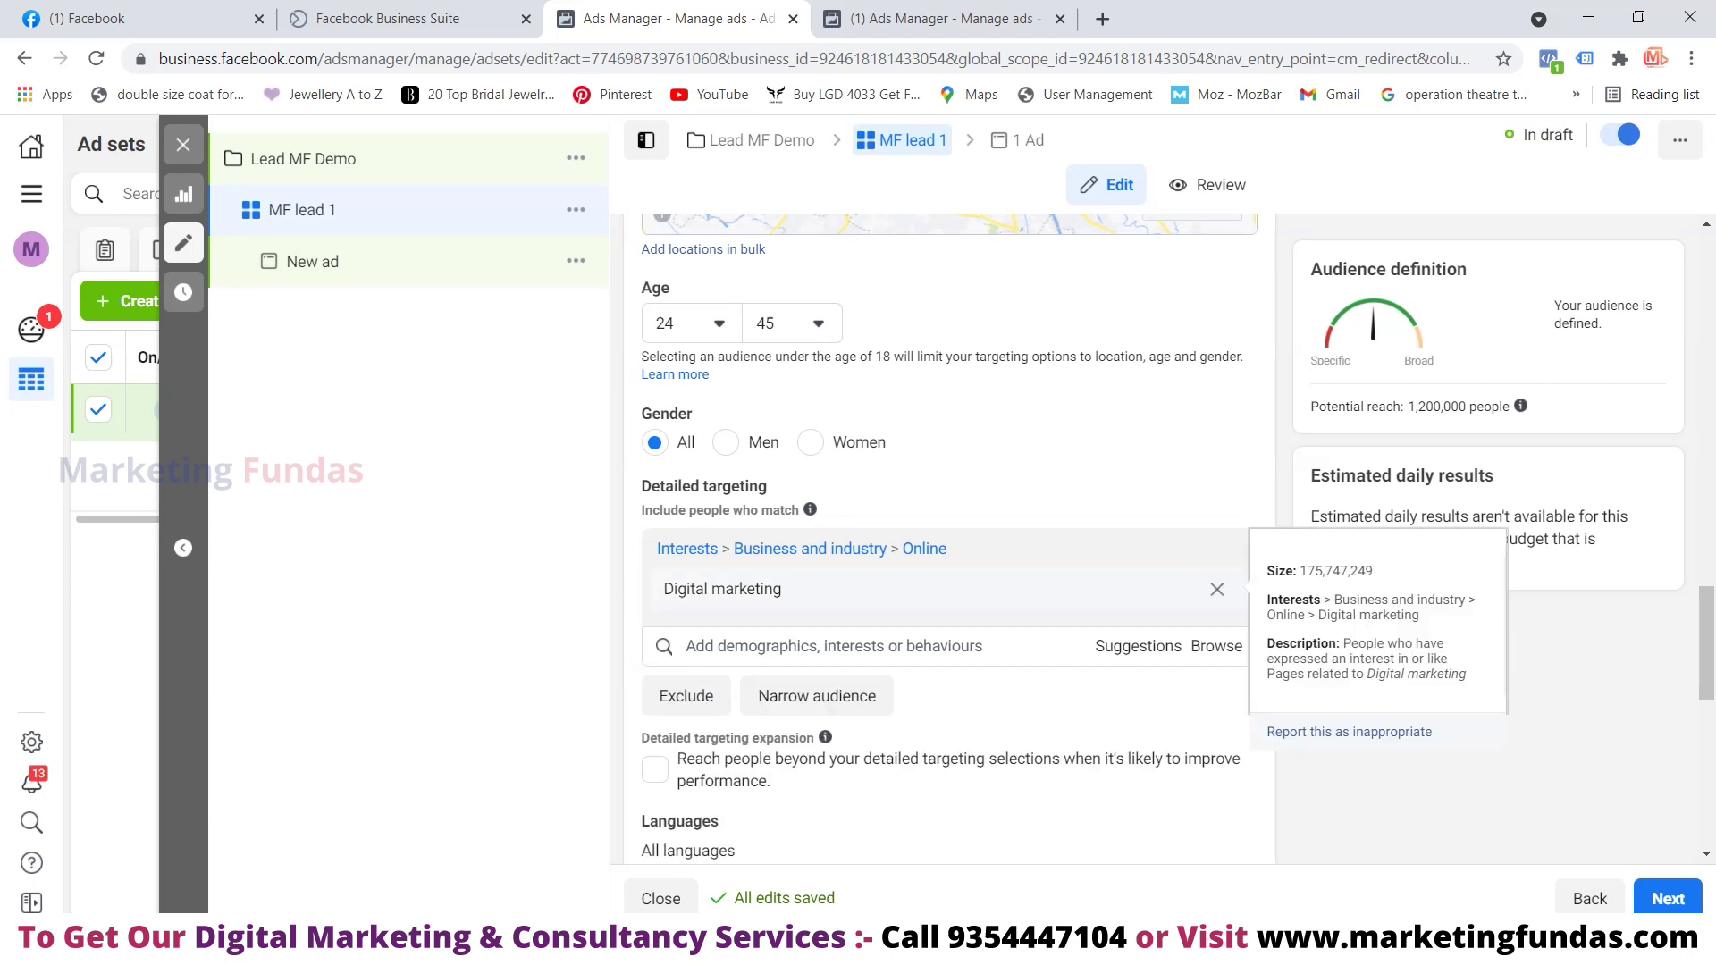
# Narrow the audience to people who must also match the Social media marketing interest under Business and industry > Online
pyautogui.scroll(-1, 947, 536)
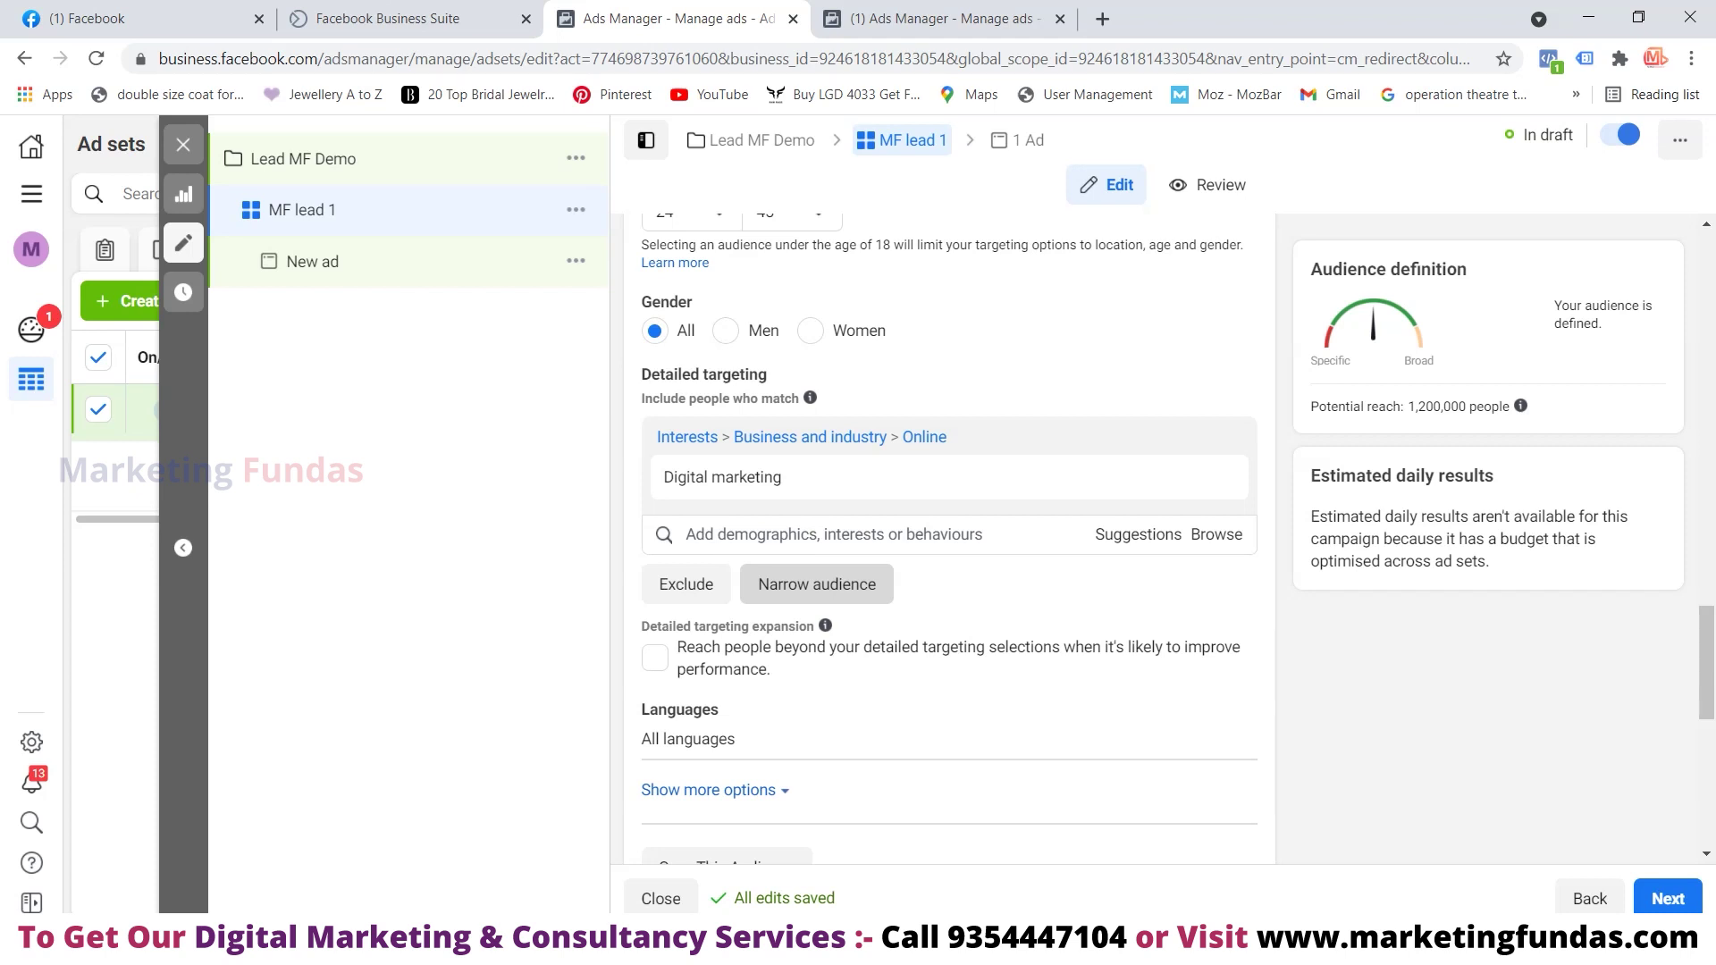
pyautogui.click(817, 584)
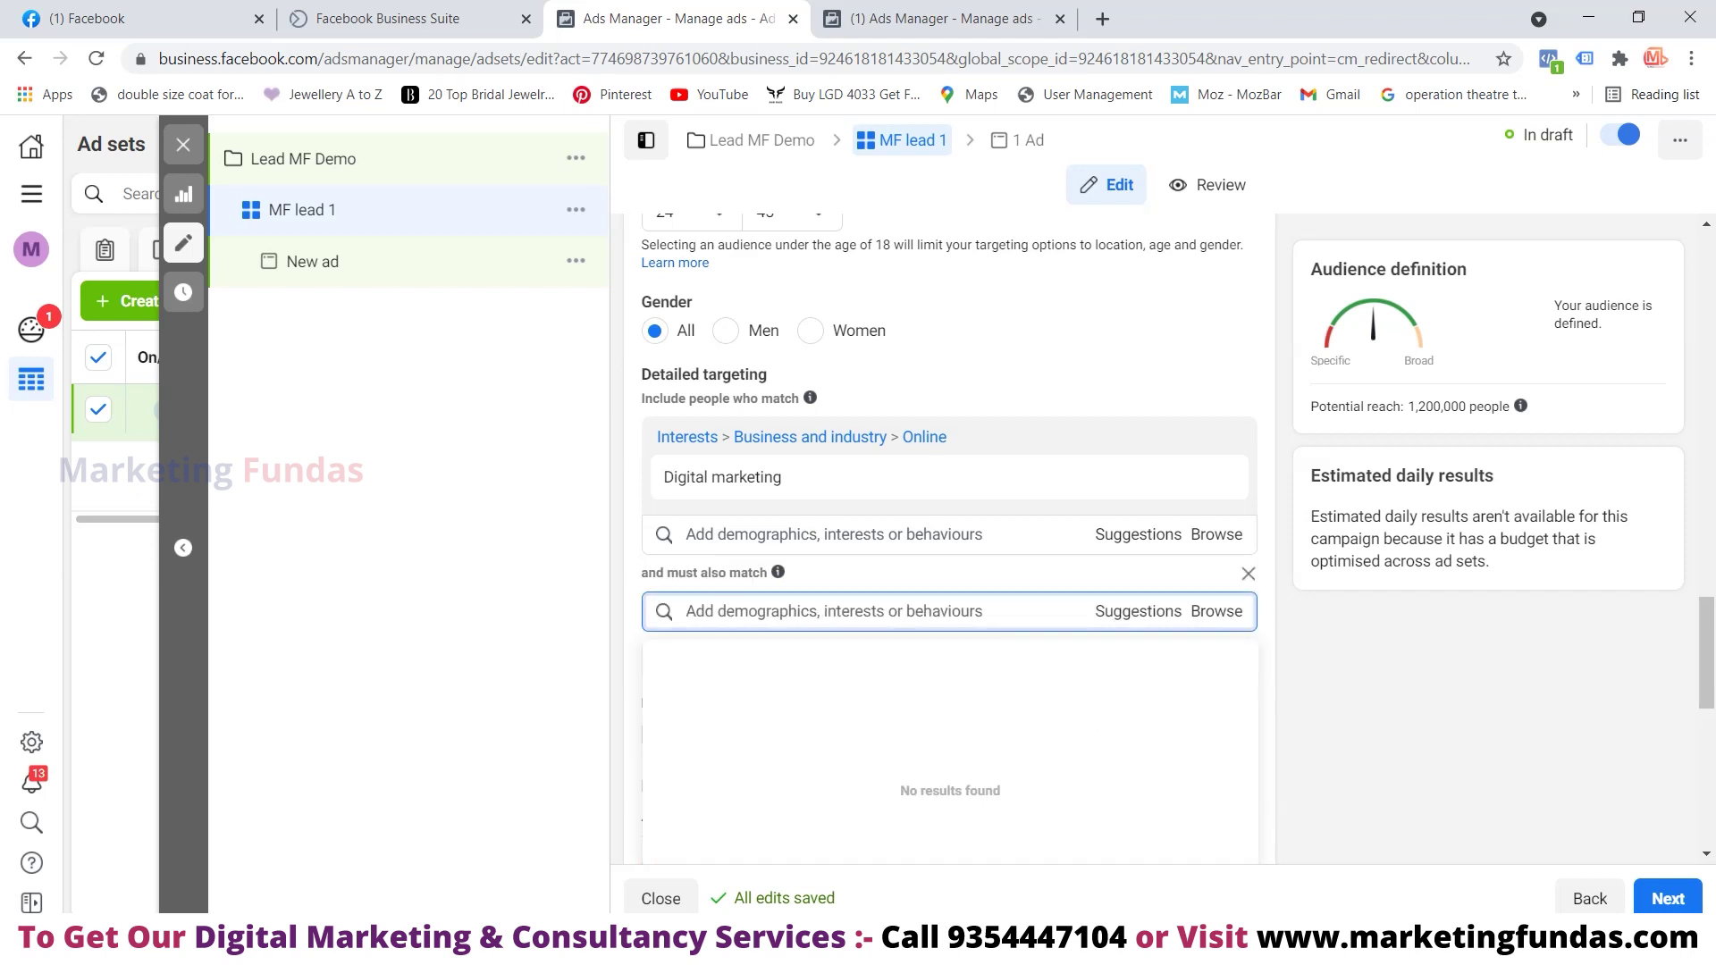
pyautogui.write('socia')
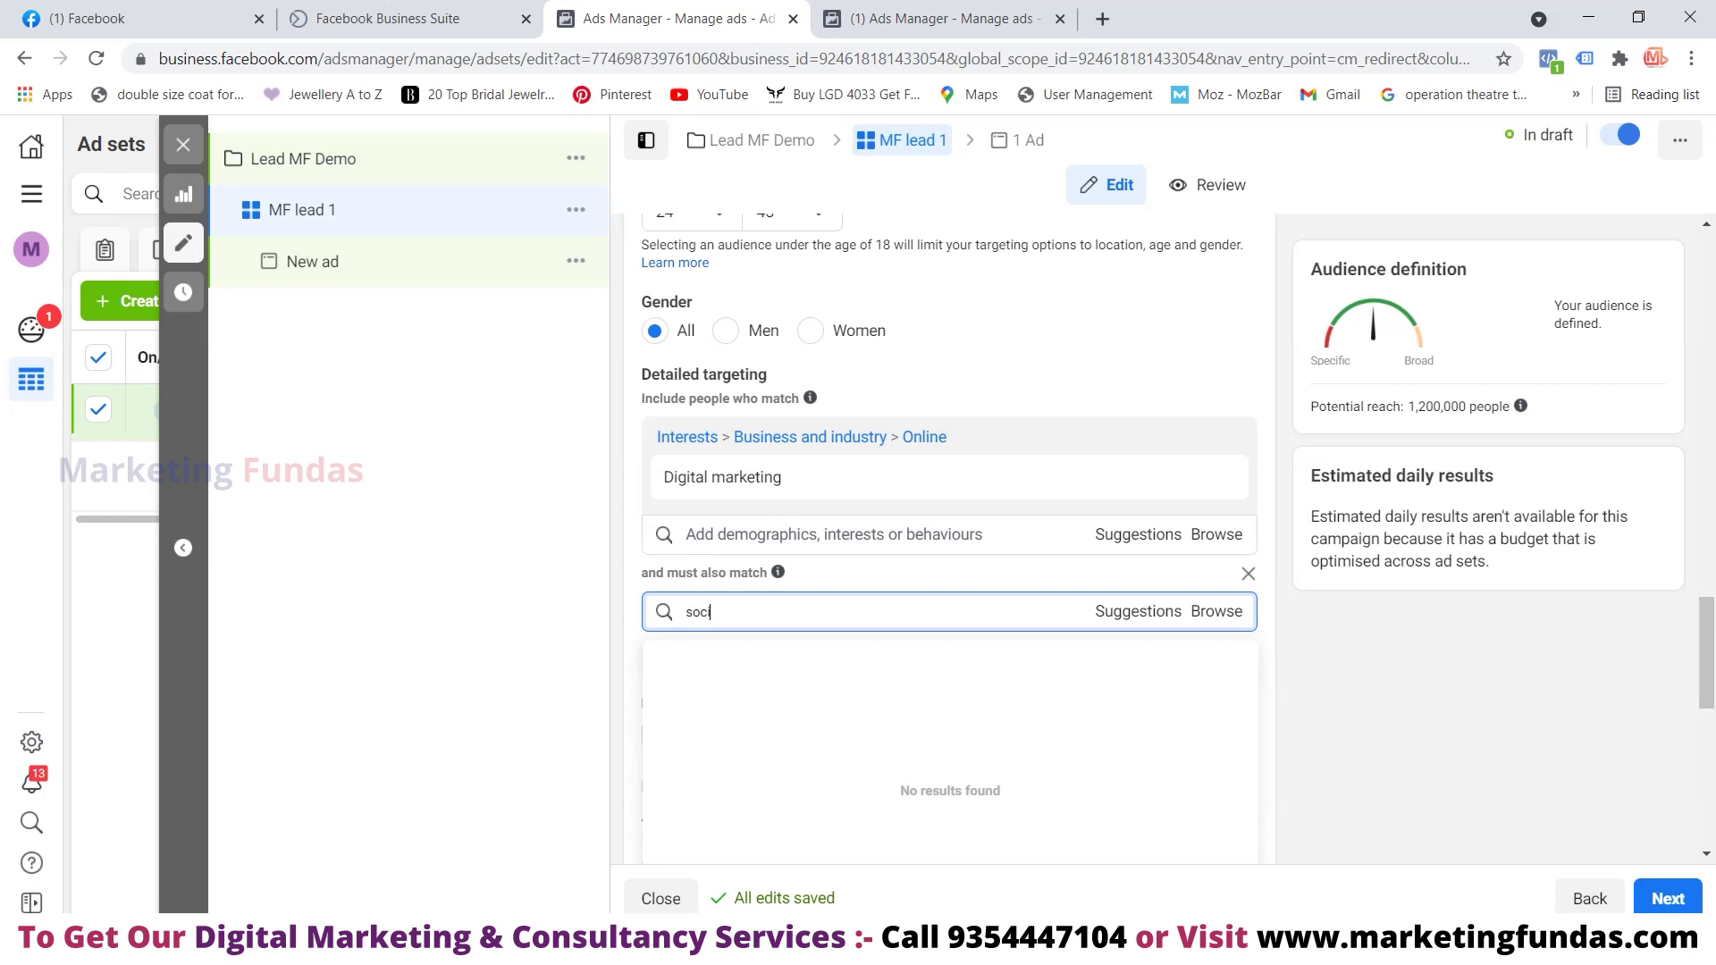
pyautogui.write('l media marketing')
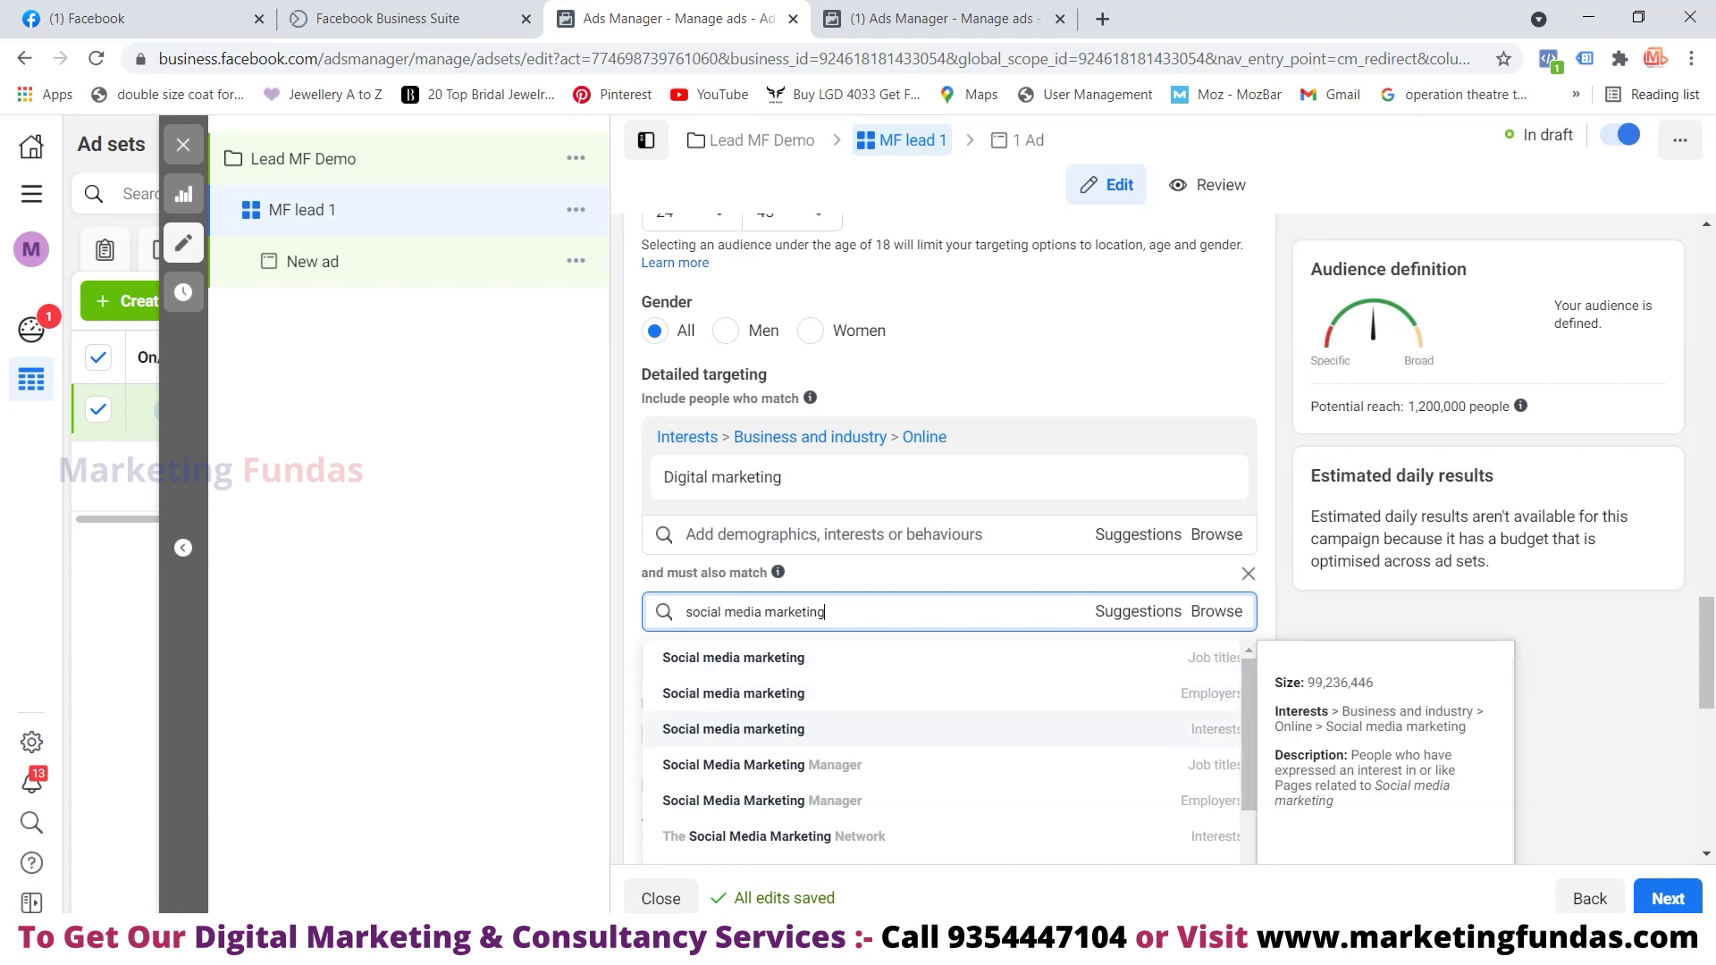
pyautogui.click(733, 728)
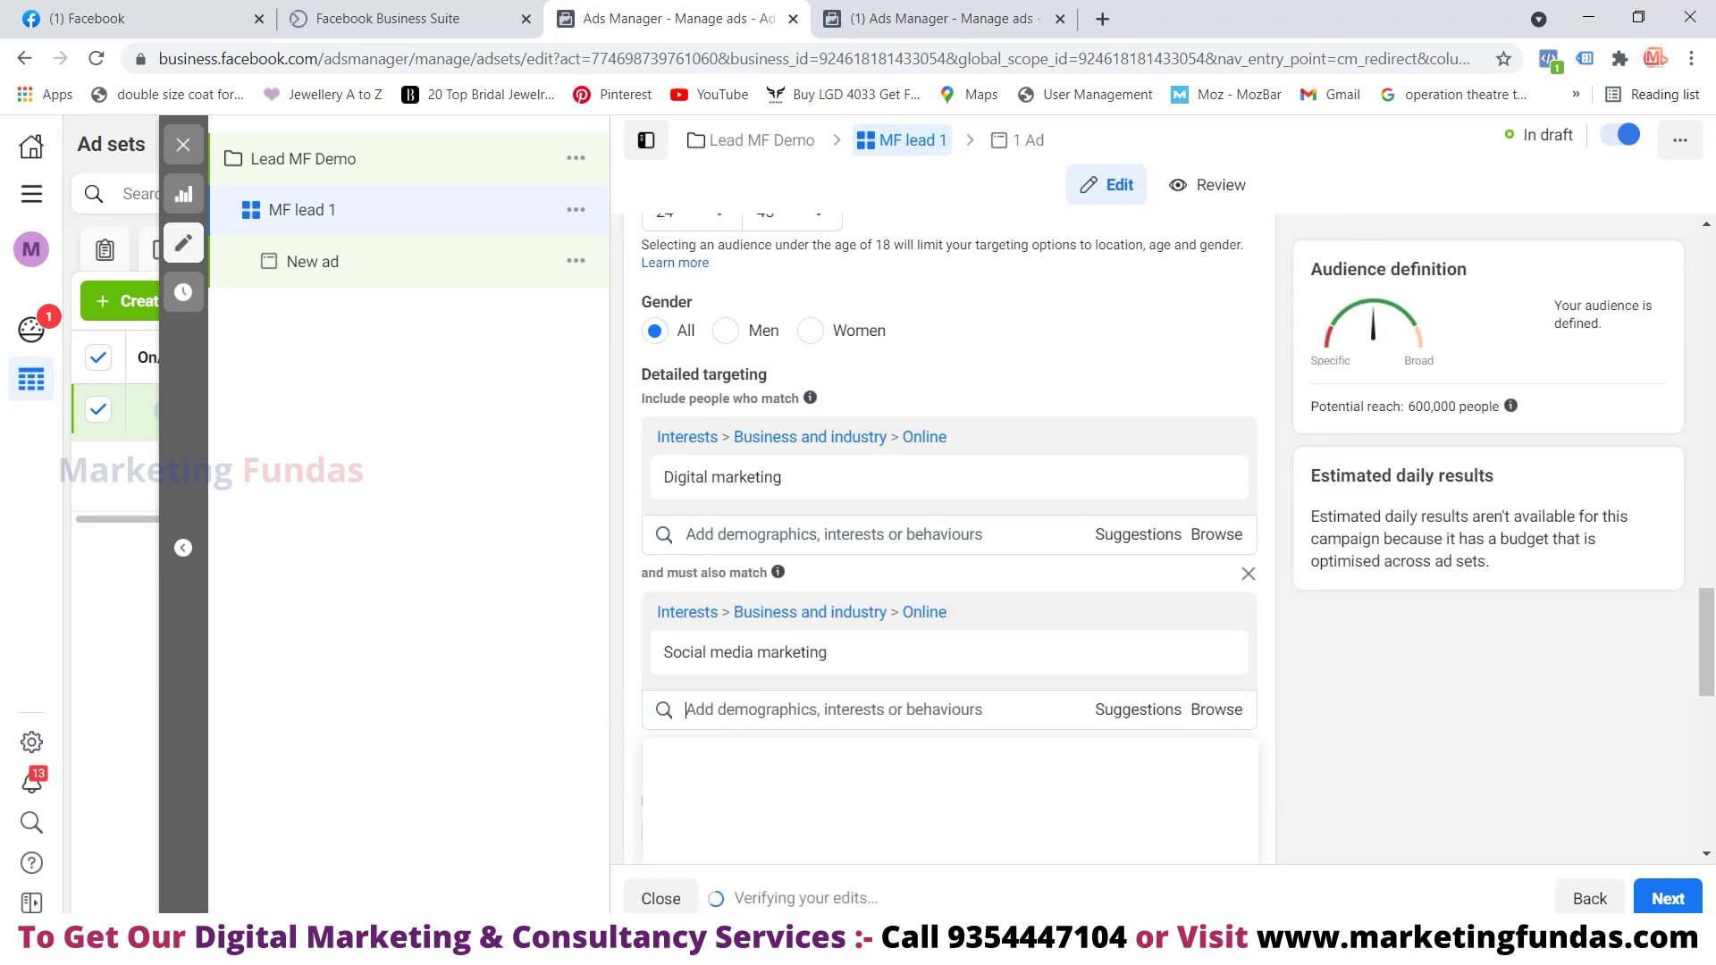
# Try out detailed targeting expansion beyond the selected interests and switch it back off
pyautogui.scroll(-2, 947, 536)
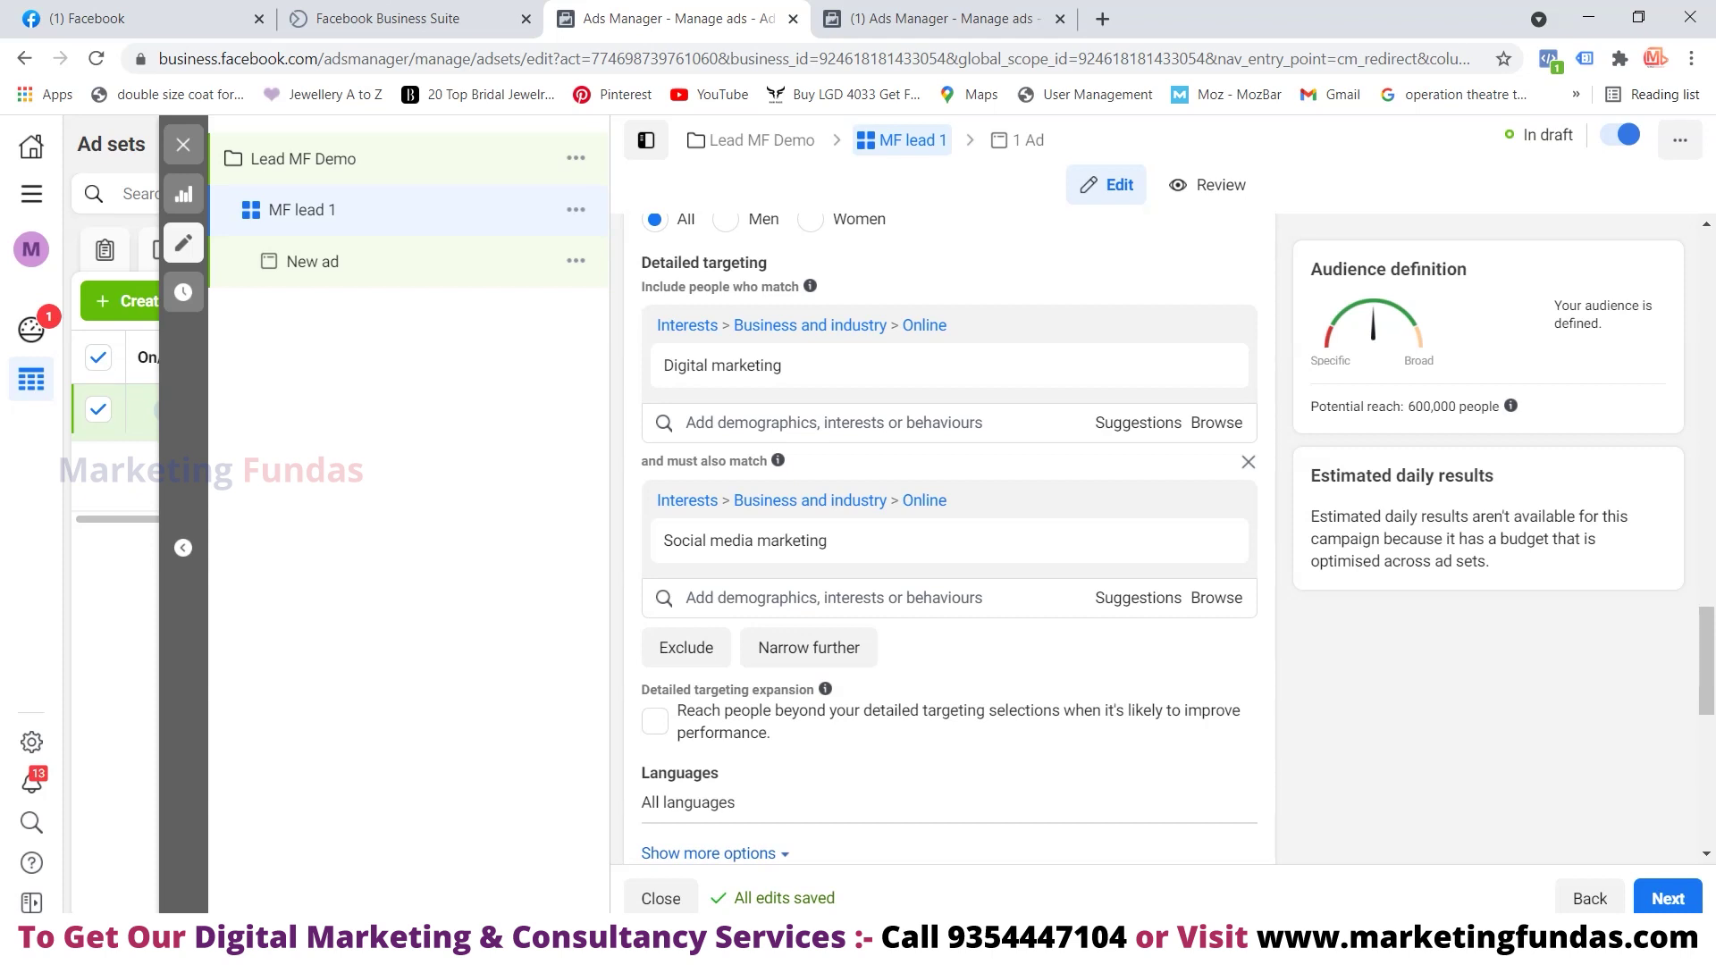
pyautogui.click(654, 720)
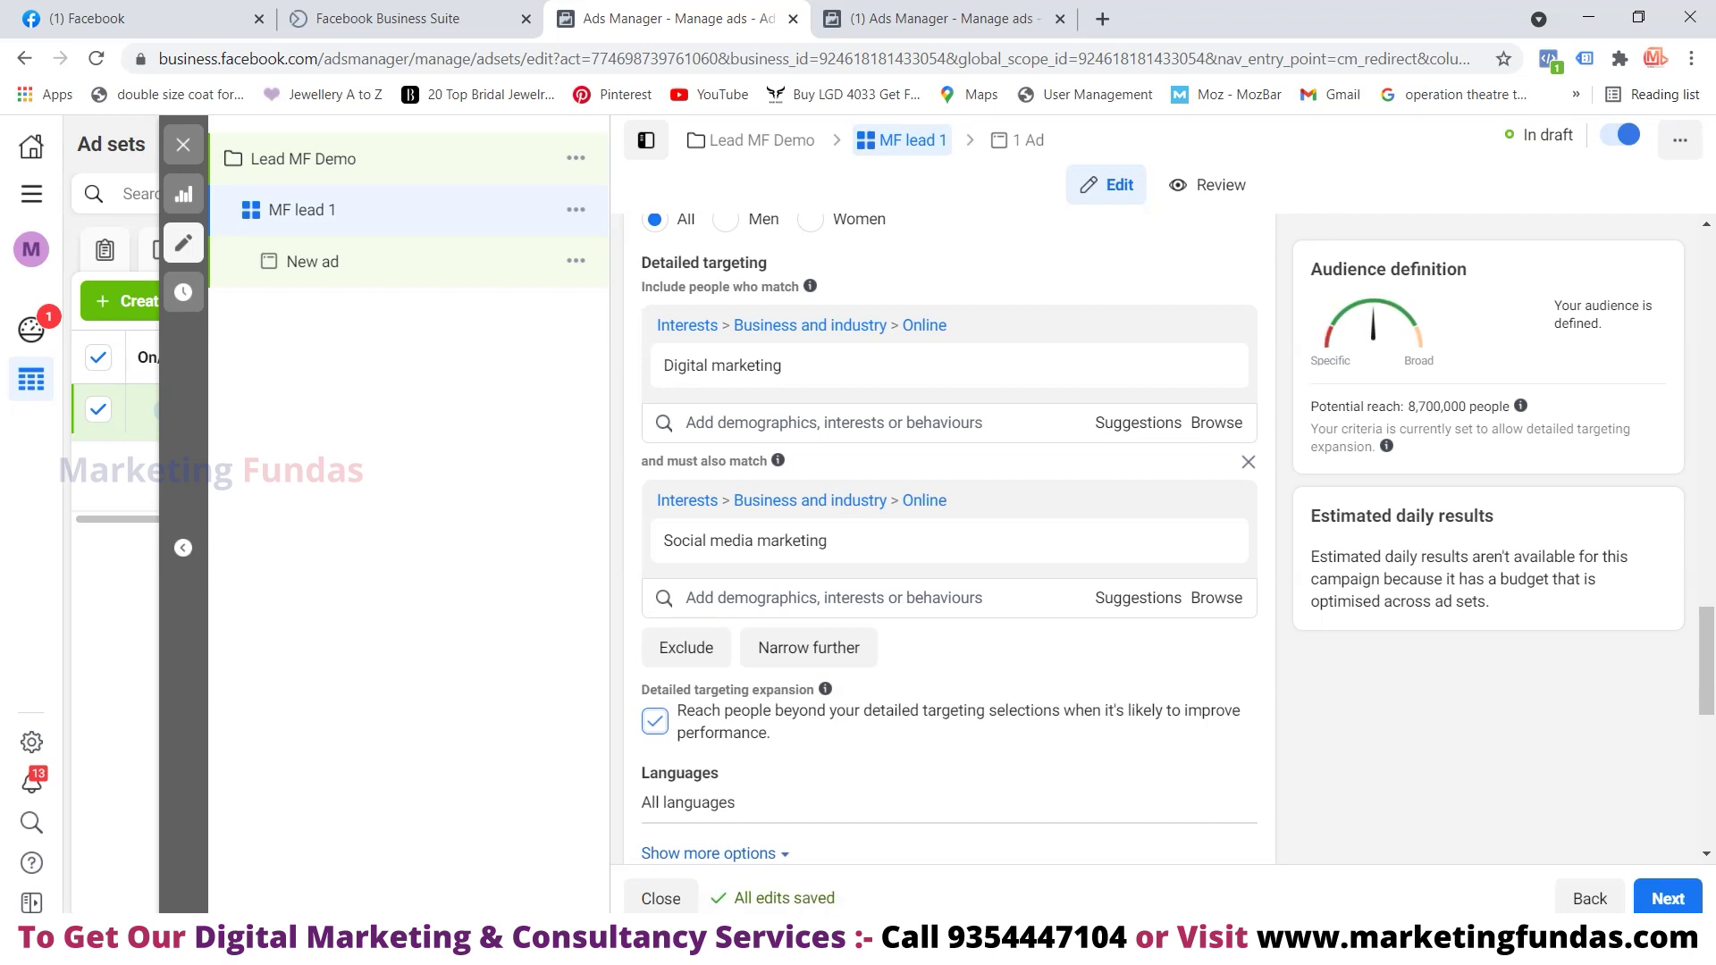
pyautogui.click(654, 720)
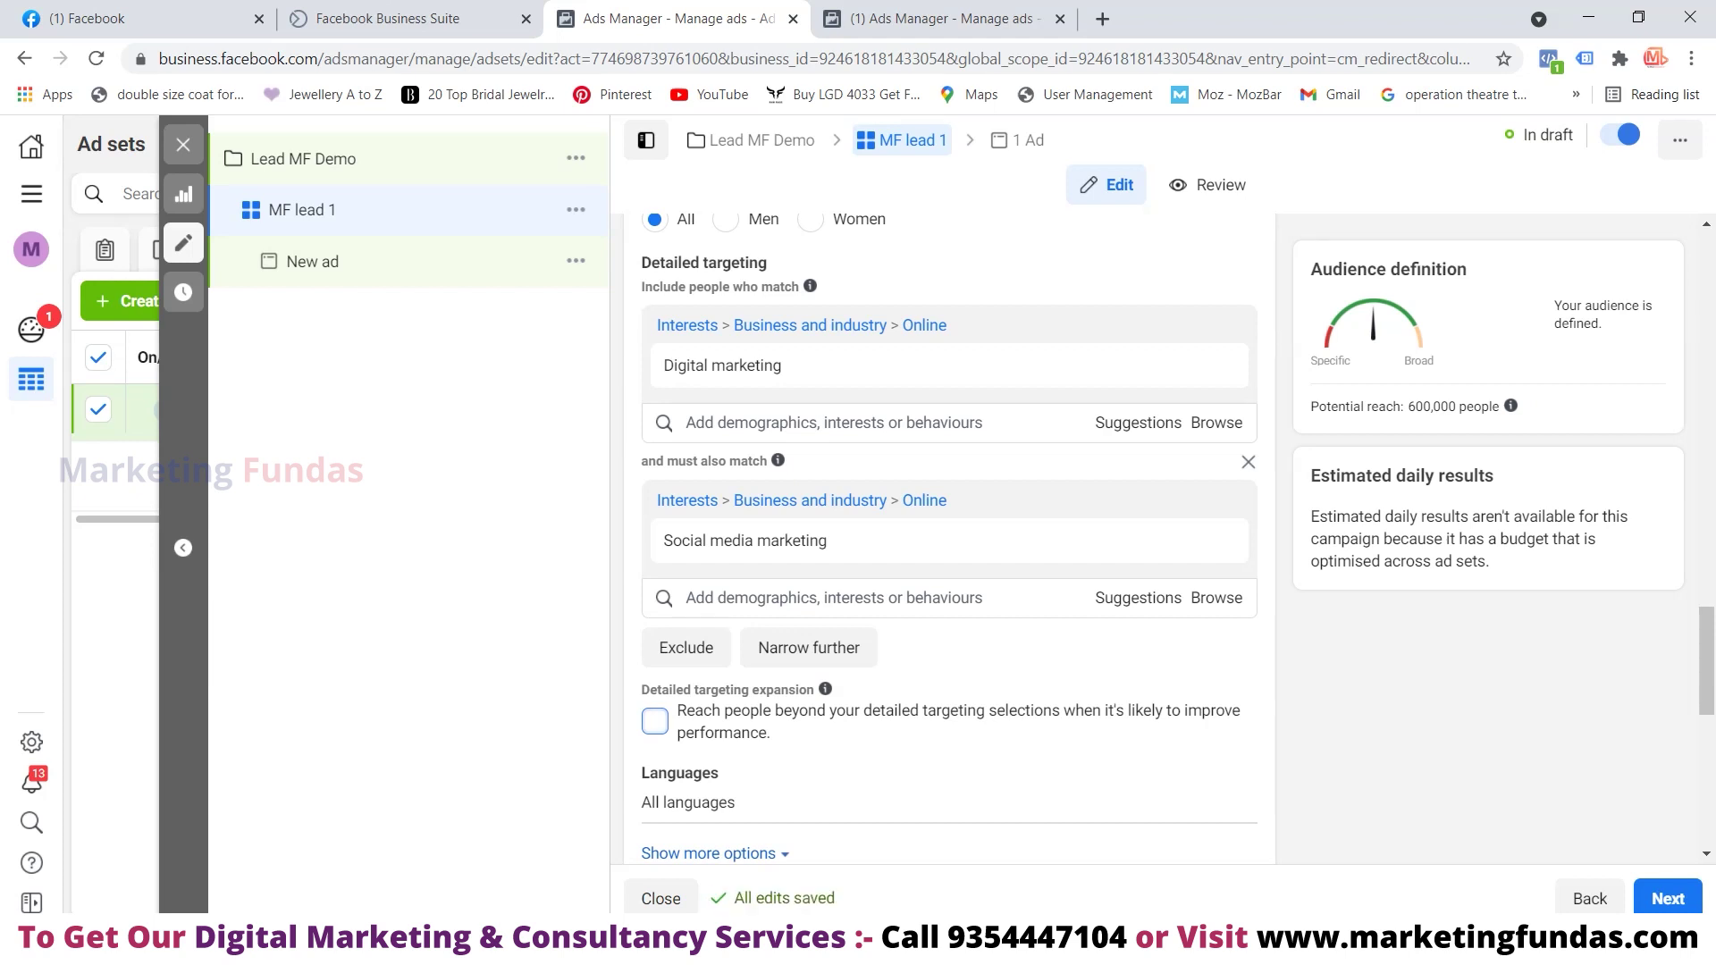
# Show the additional audience options, open Connections for editing and review the connection types for Facebook Pages, Apps and Events
pyautogui.scroll(-5, 947, 536)
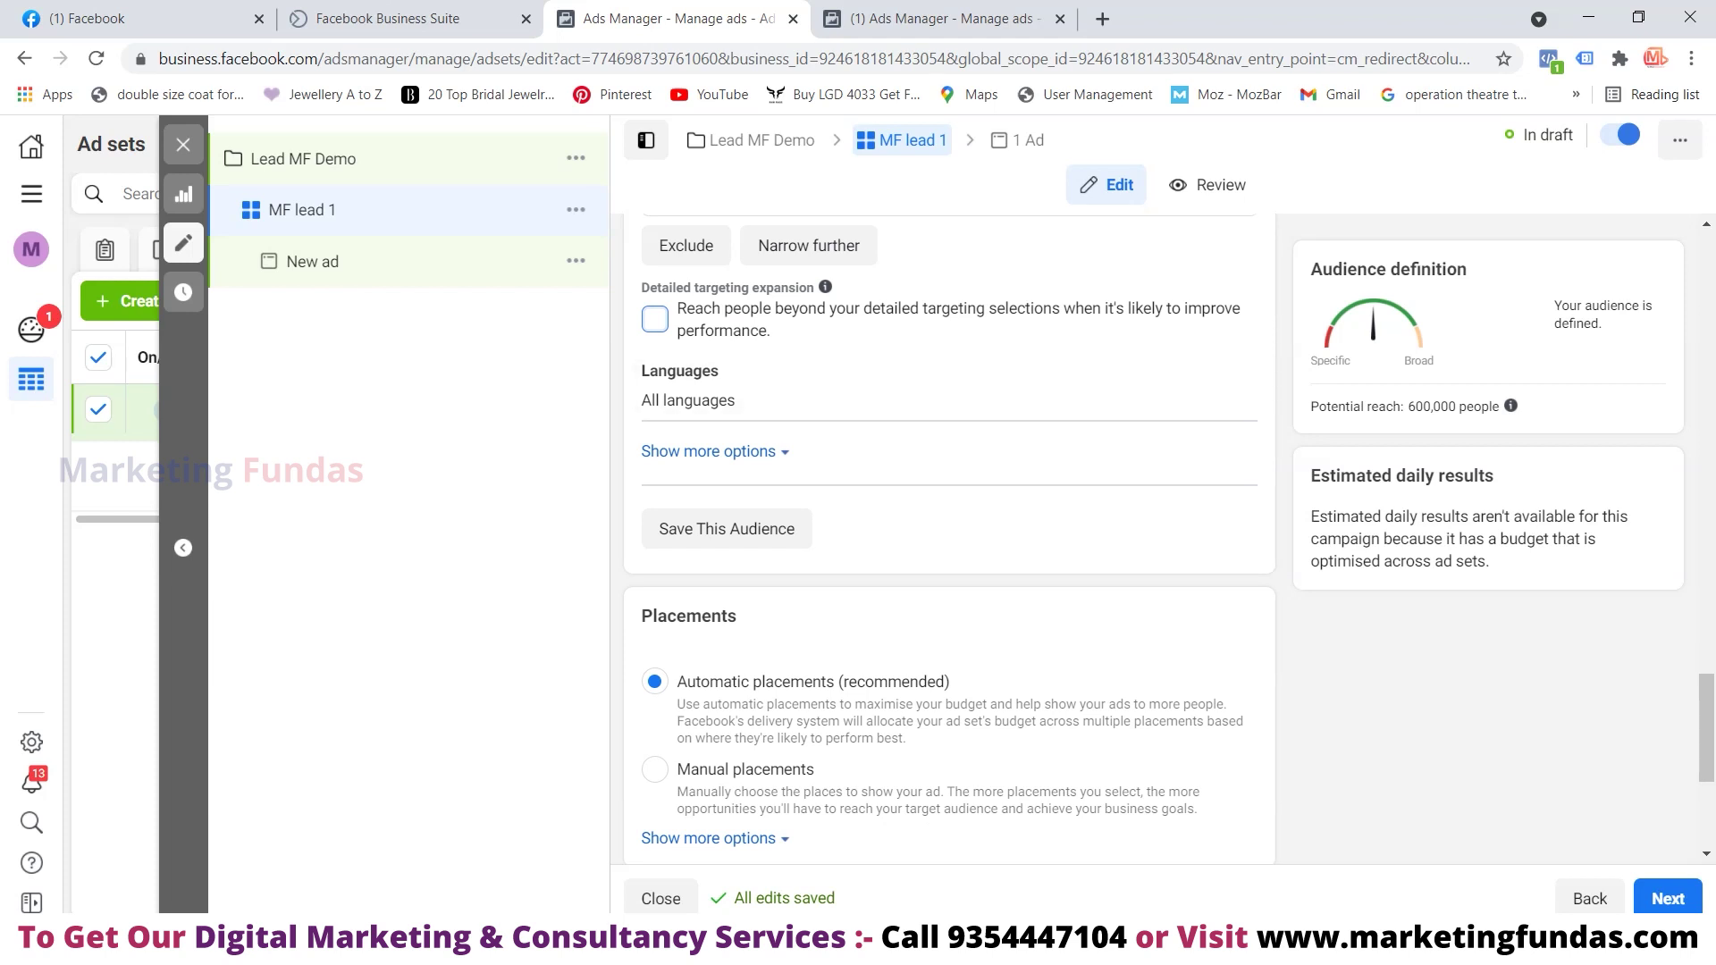
pyautogui.scroll(-4, 714, 446)
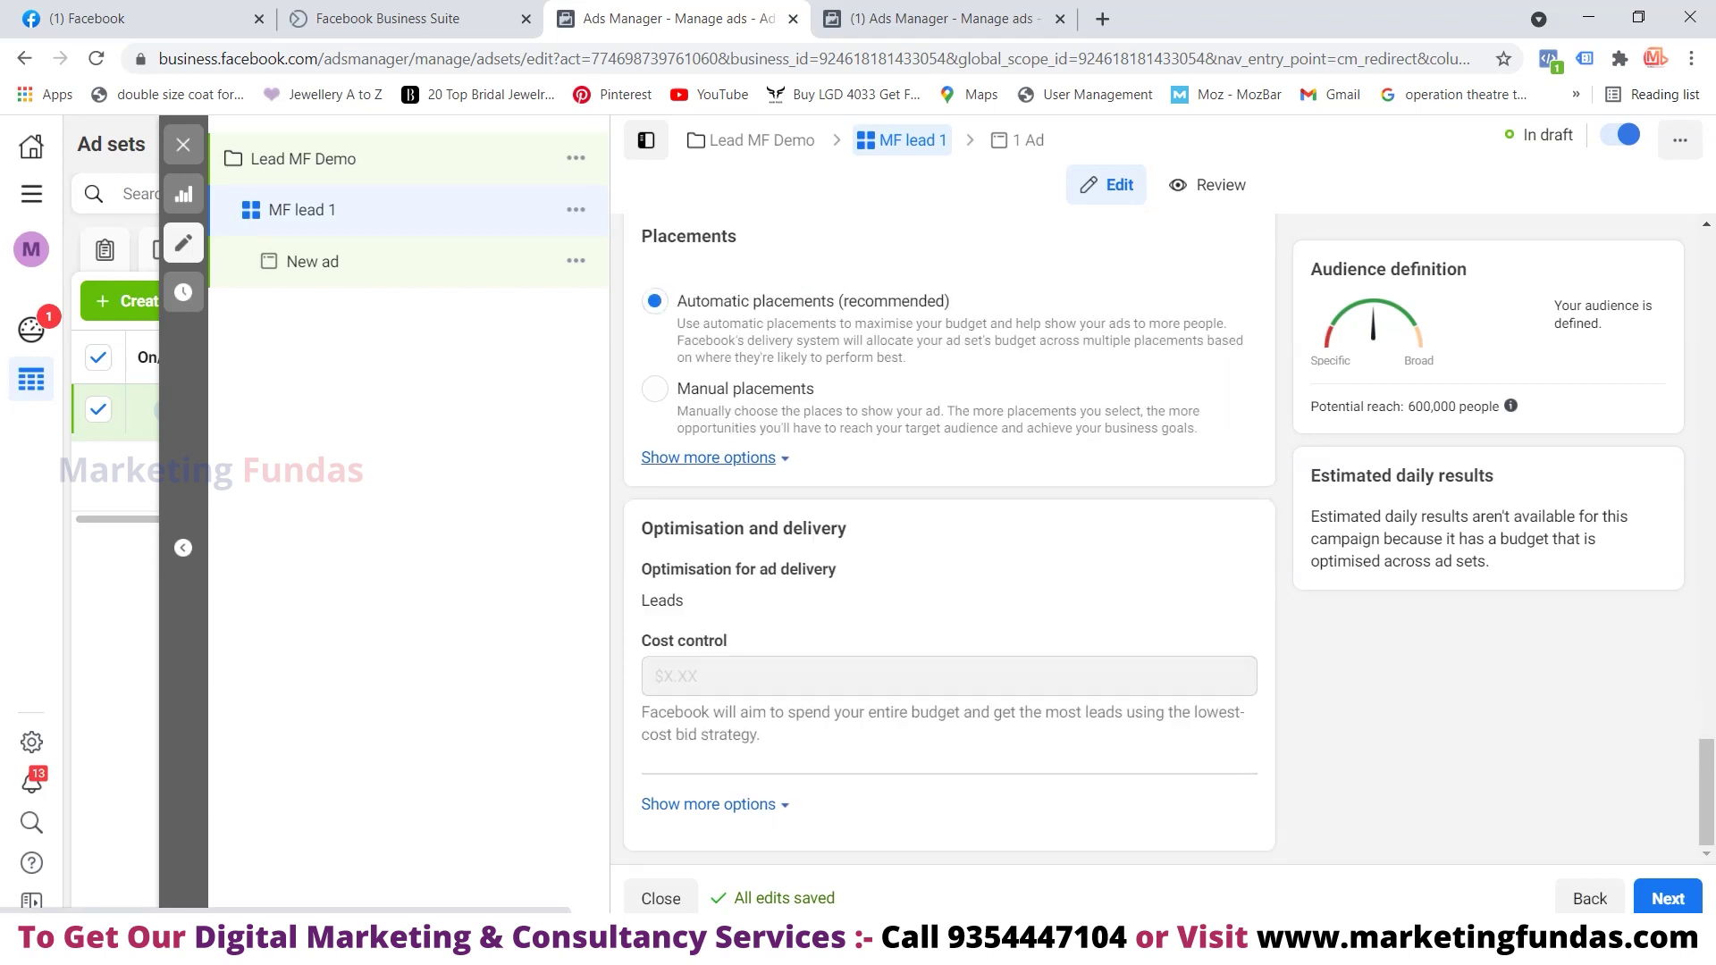
pyautogui.scroll(3, 947, 536)
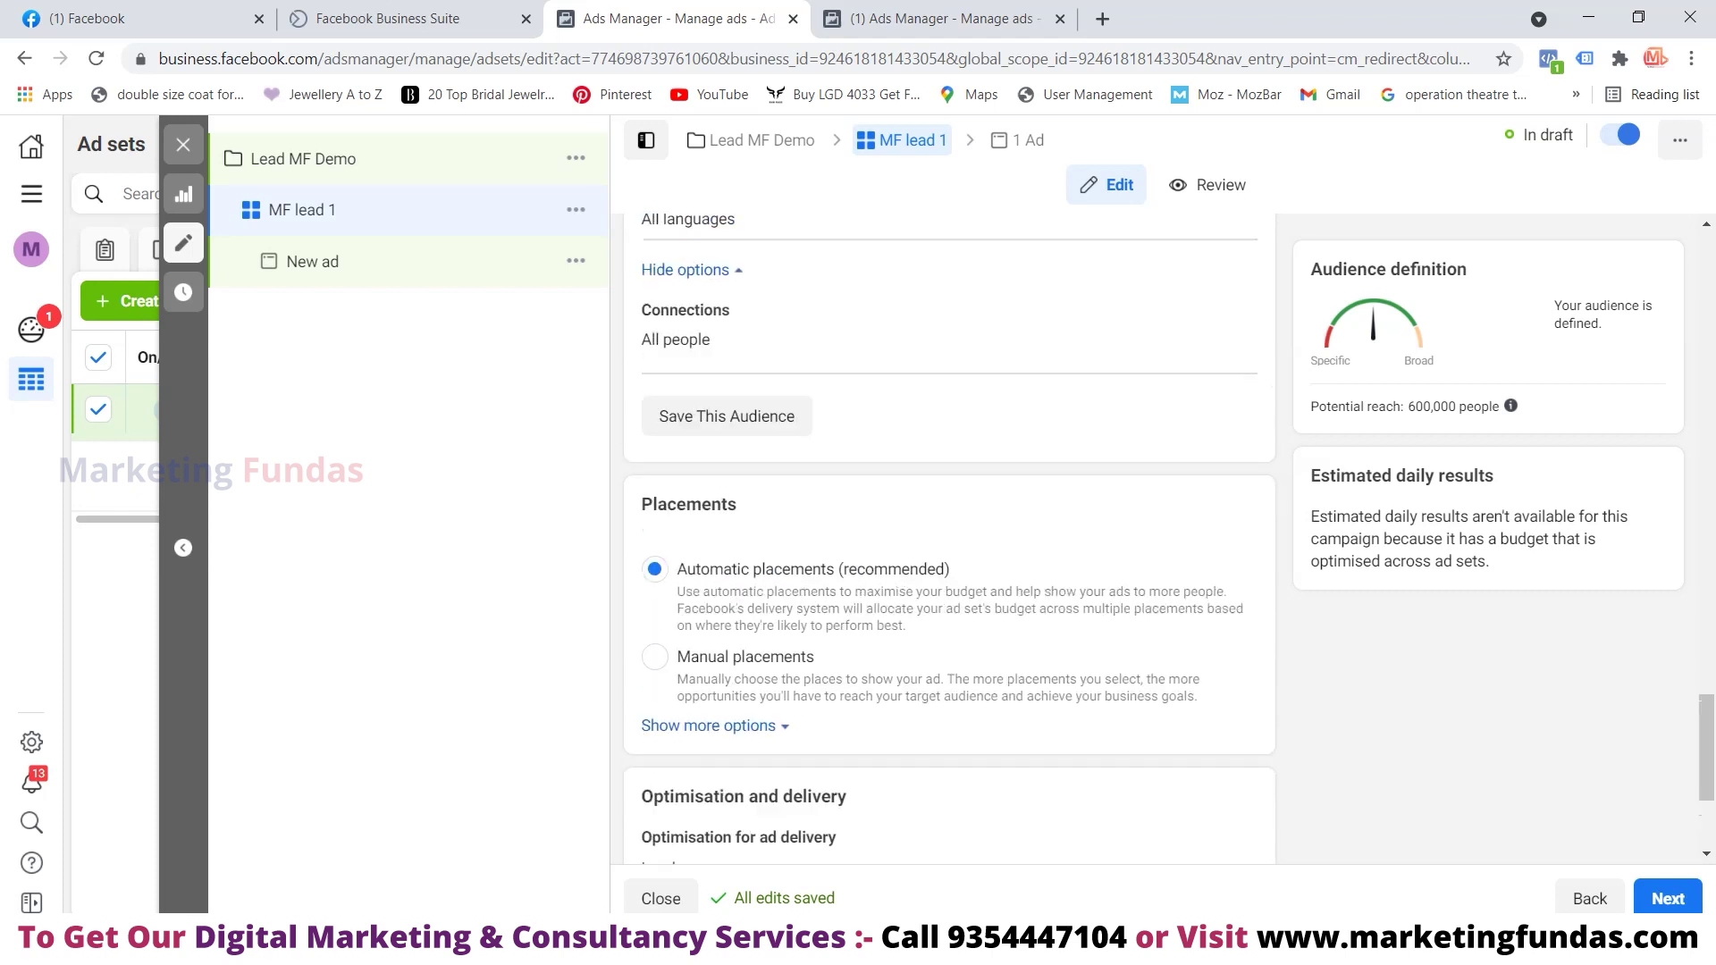
pyautogui.scroll(1, 947, 402)
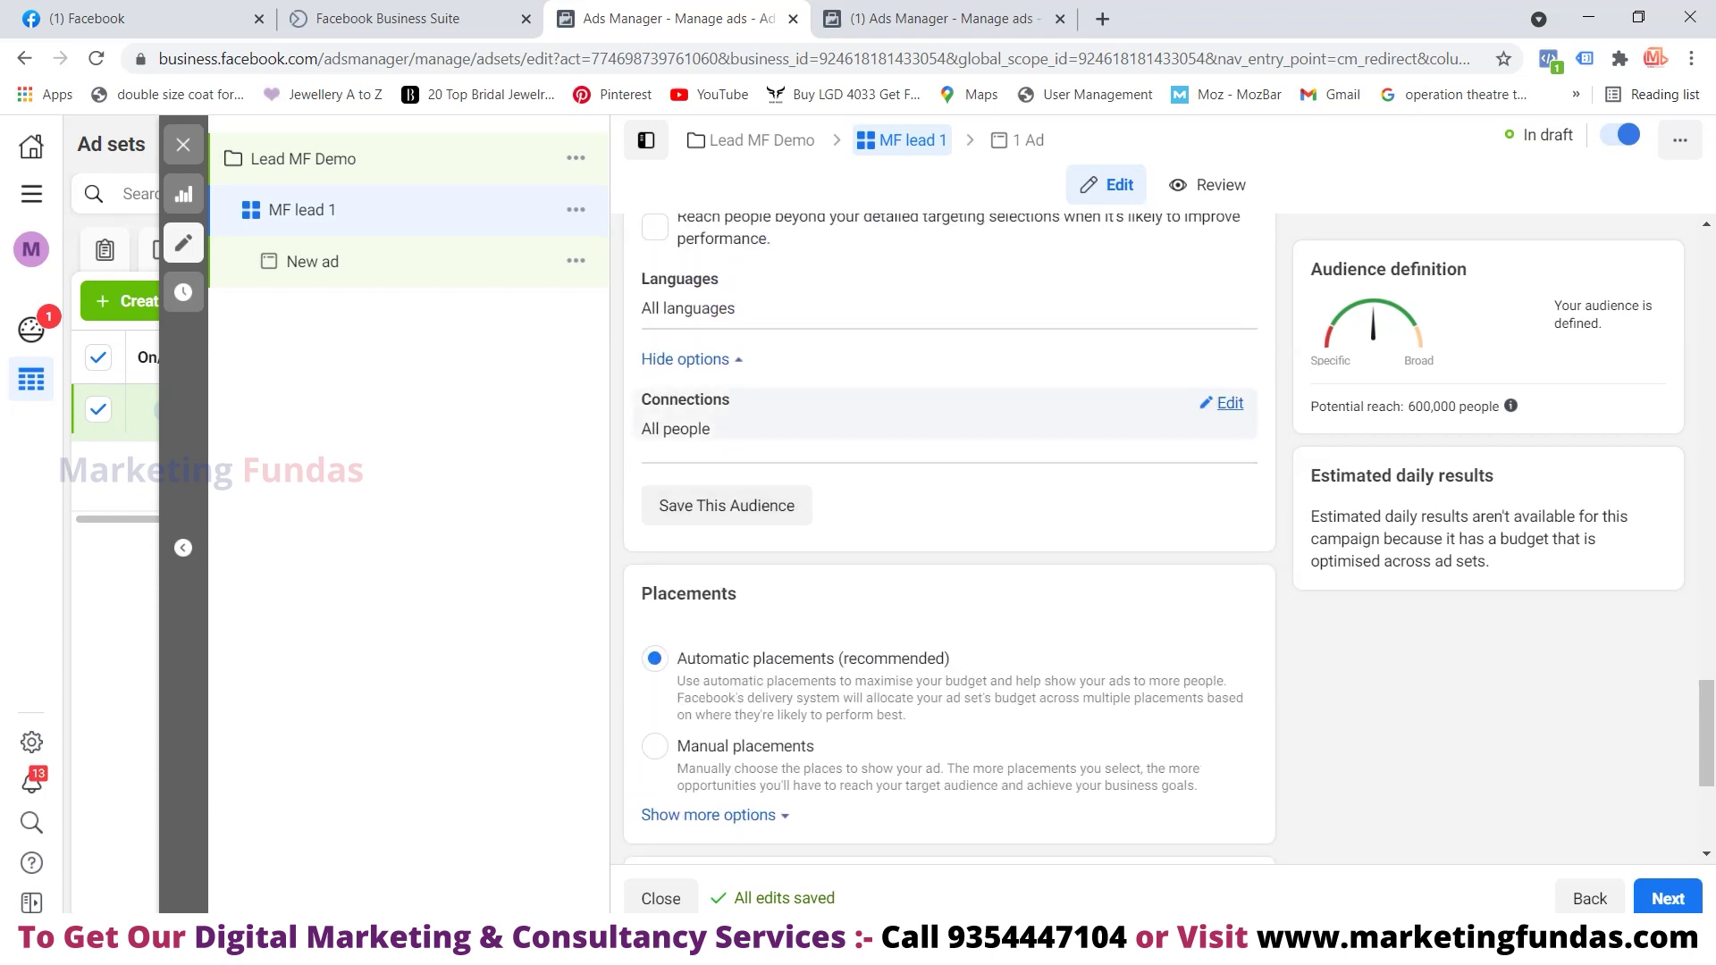
pyautogui.click(1222, 402)
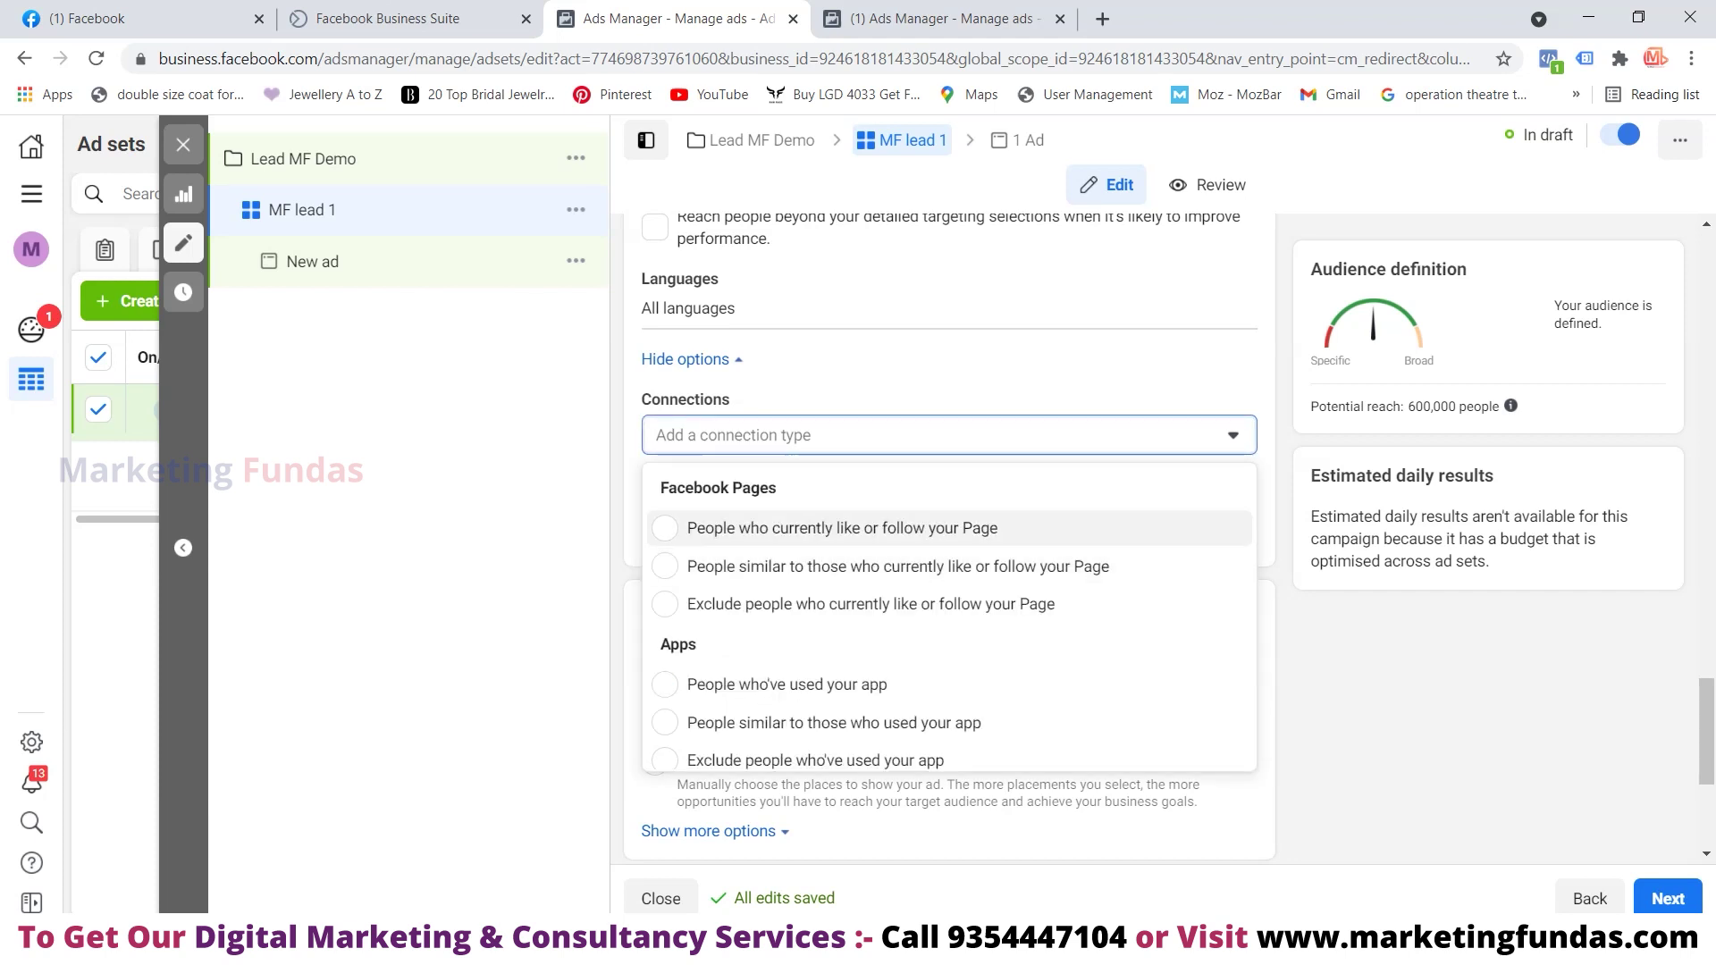
pyautogui.scroll(-2, 894, 572)
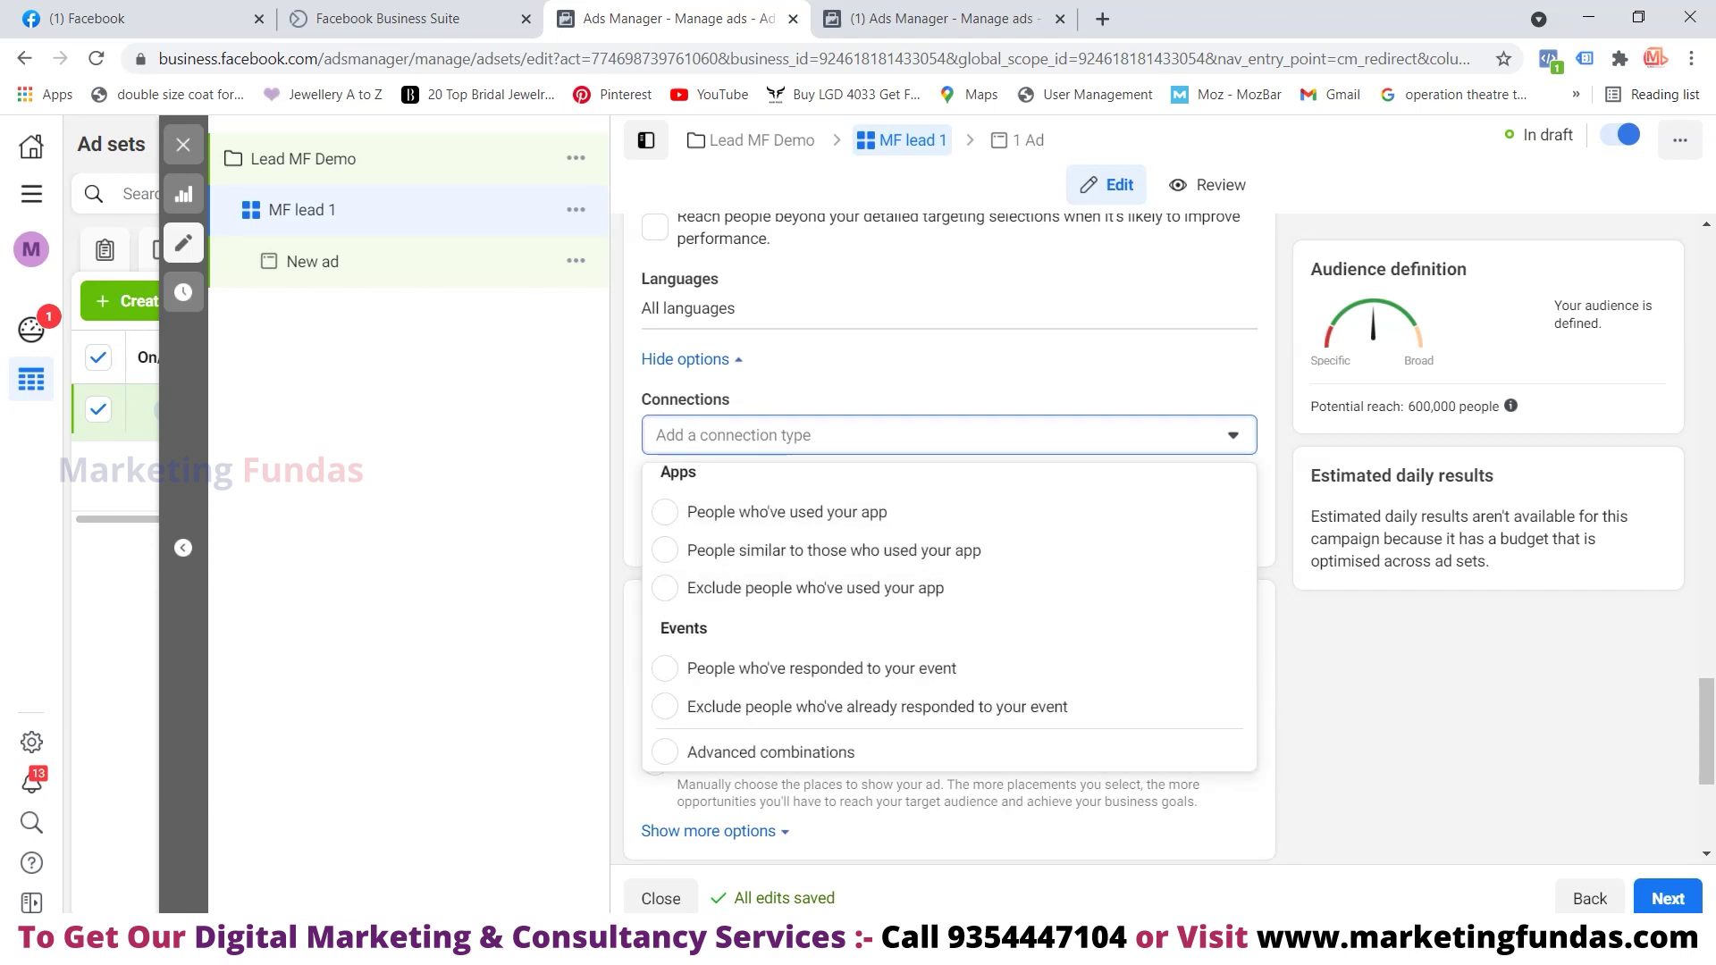
pyautogui.scroll(2, 948, 617)
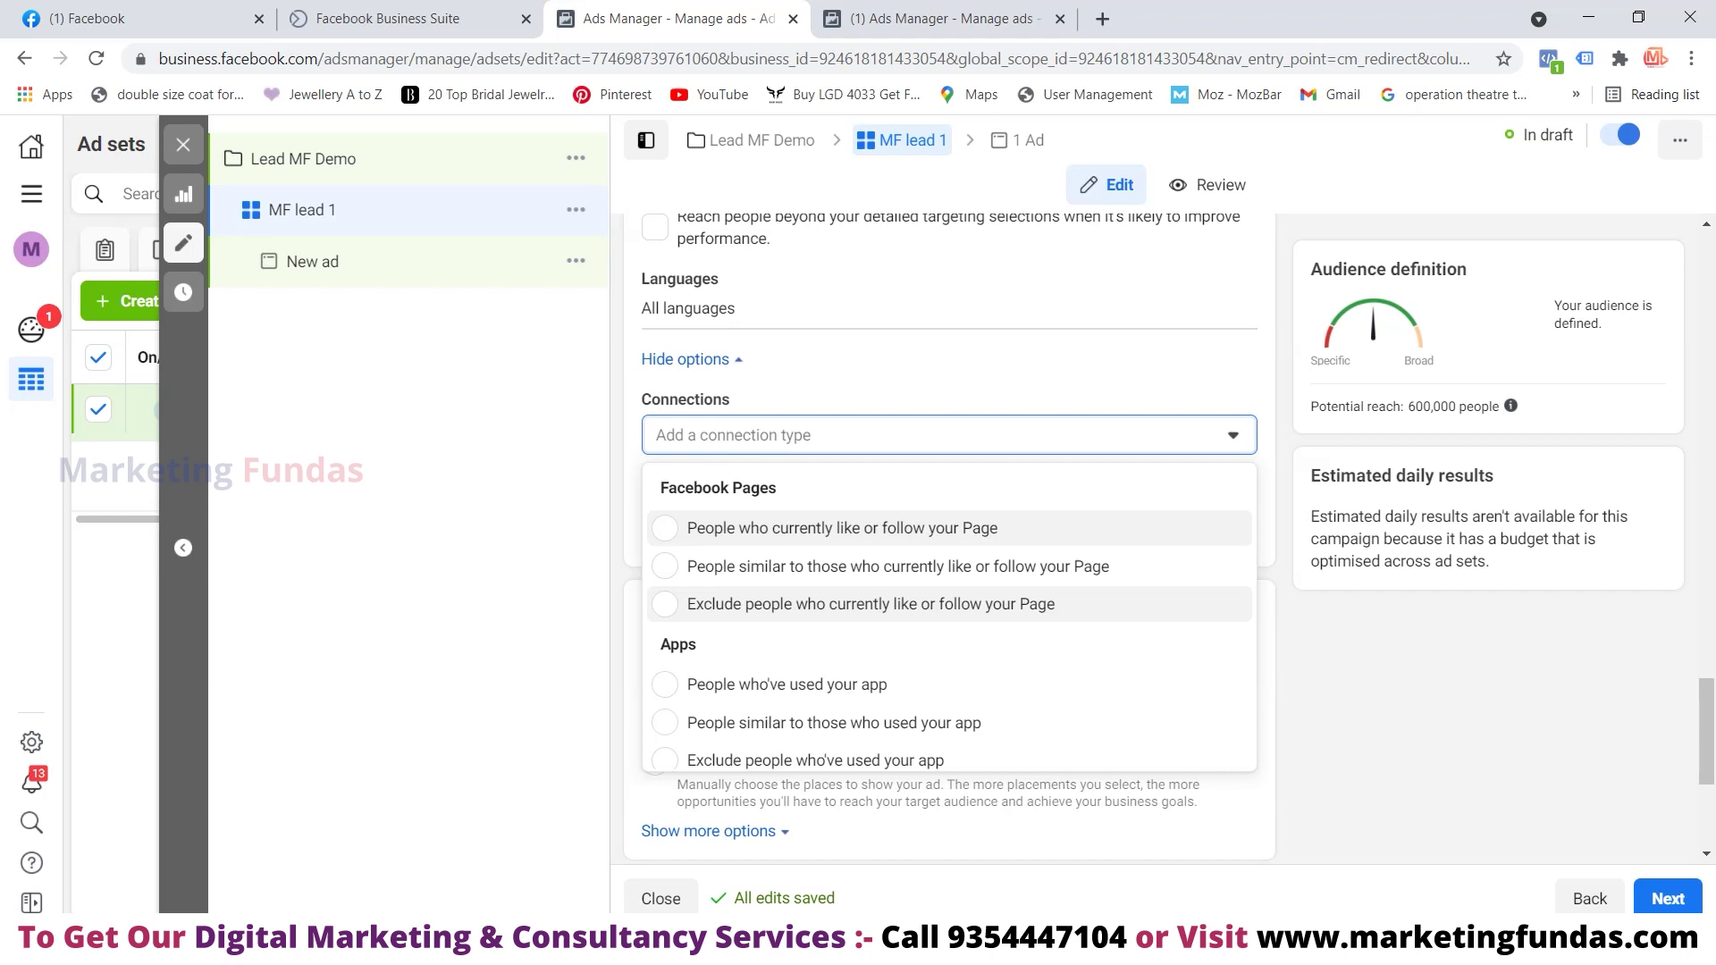
pyautogui.scroll(-2, 949, 617)
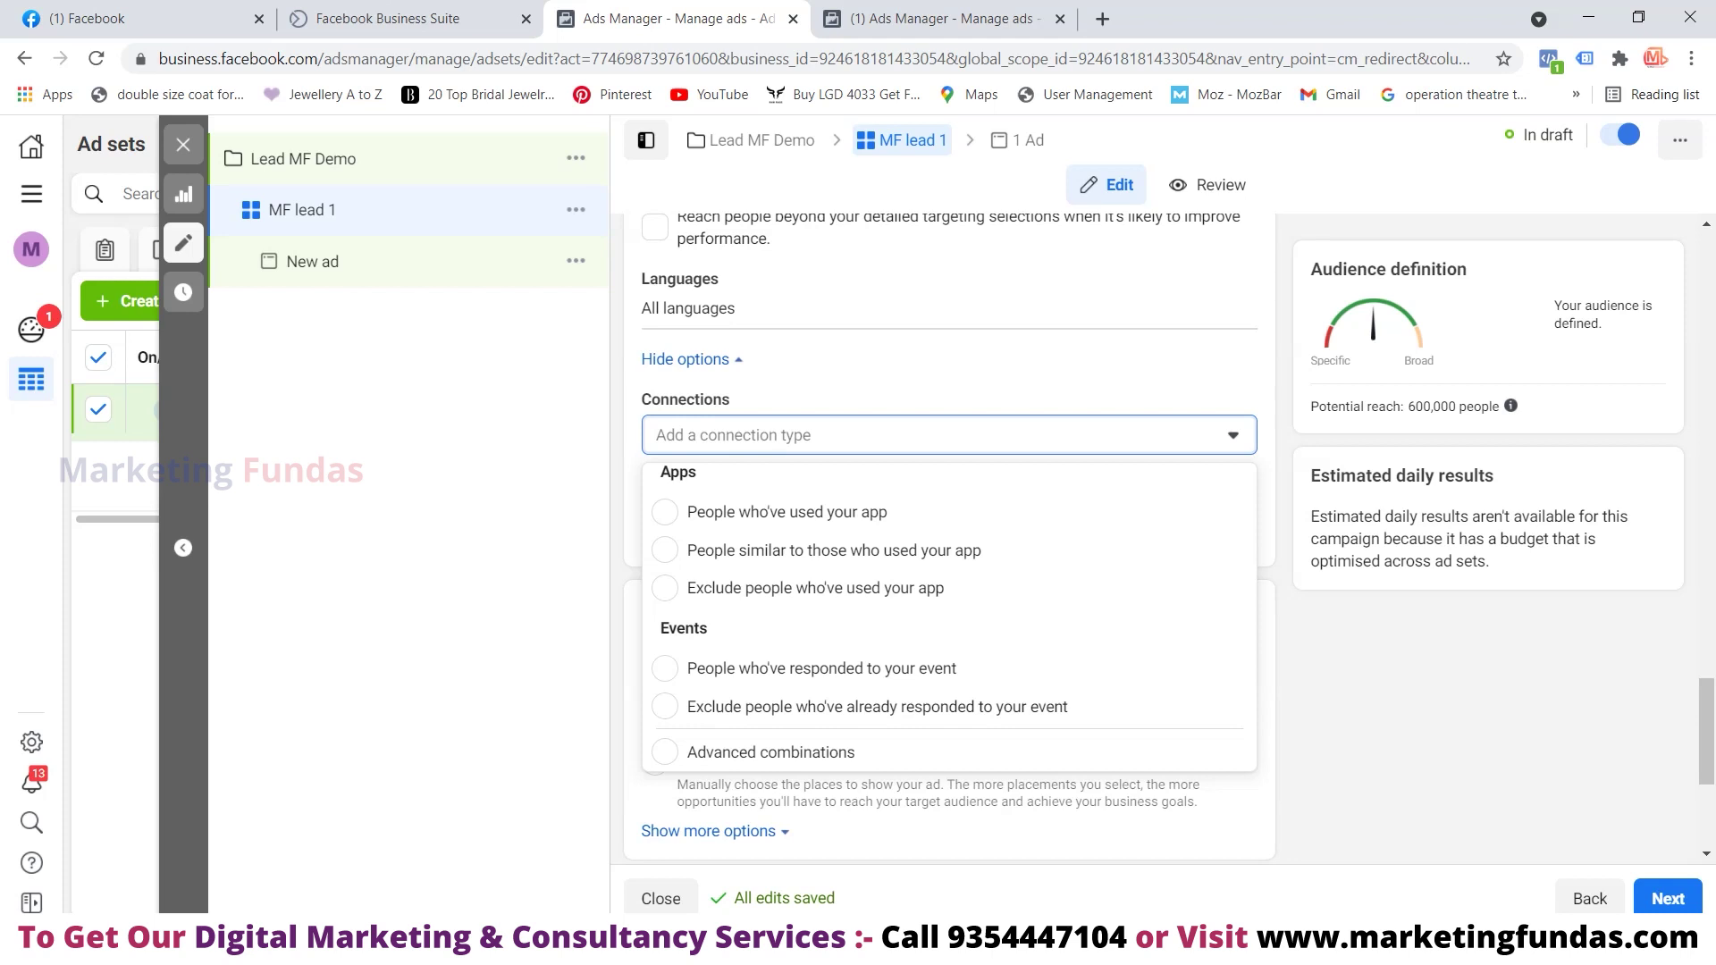
pyautogui.scroll(2, 949, 622)
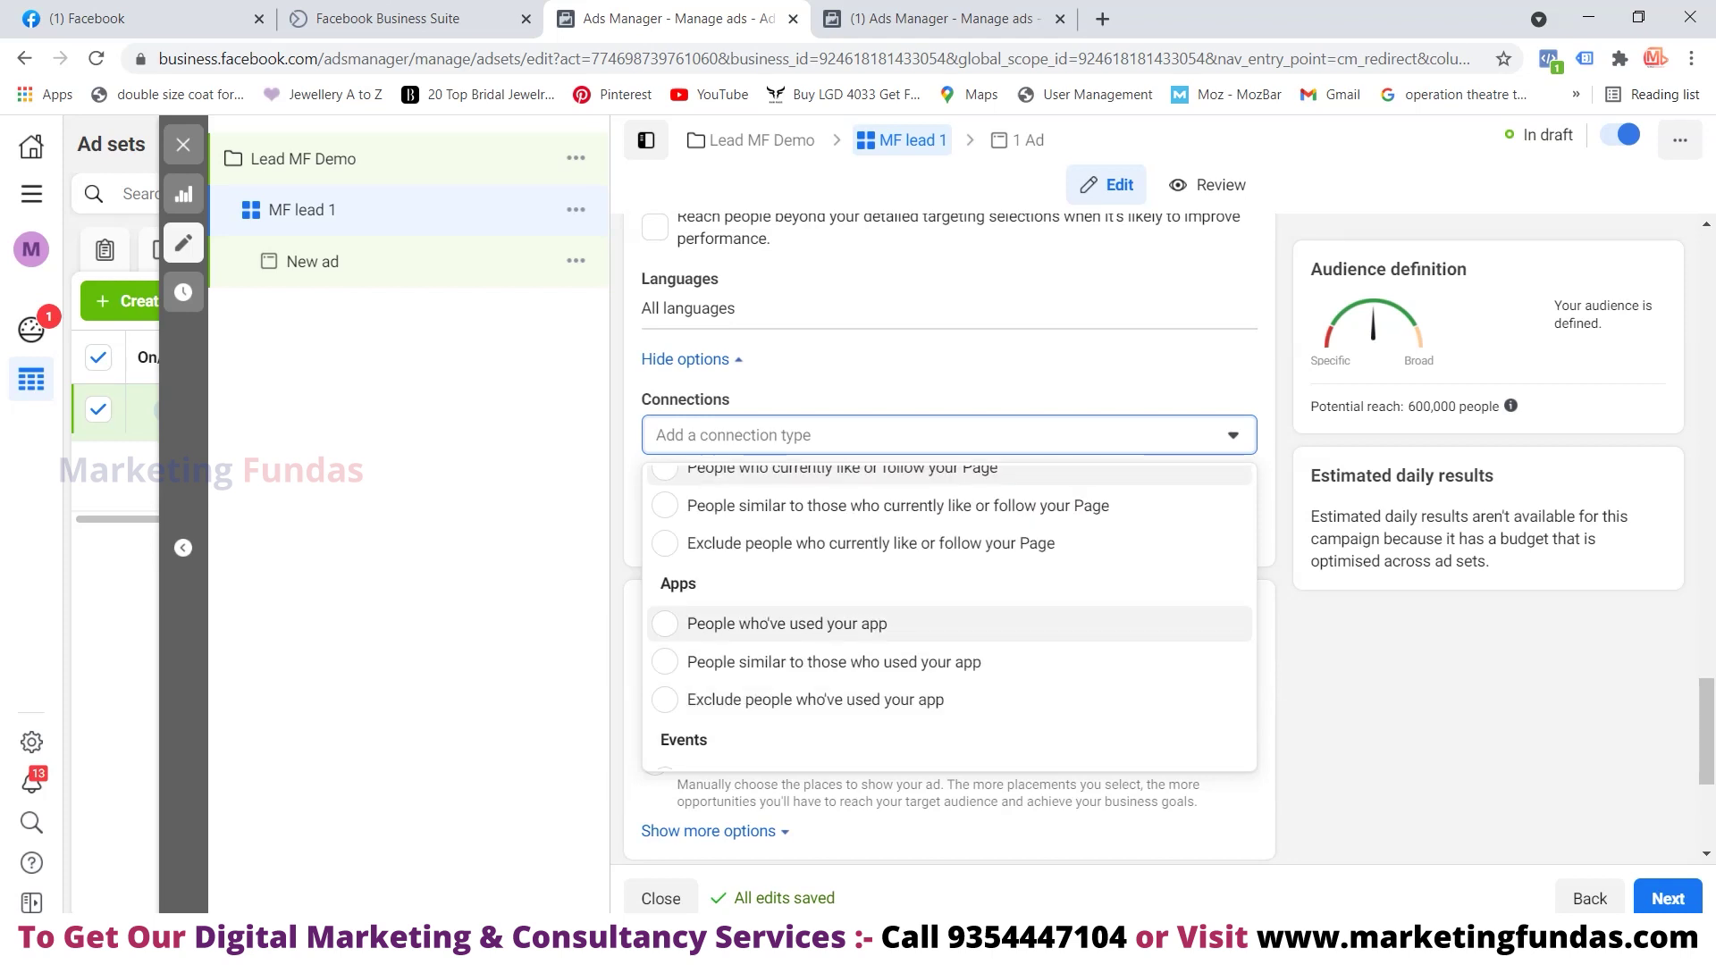
# Review the connection types for Facebook Pages, Apps and Events and close the list without choosing one
pyautogui.scroll(1, 949, 617)
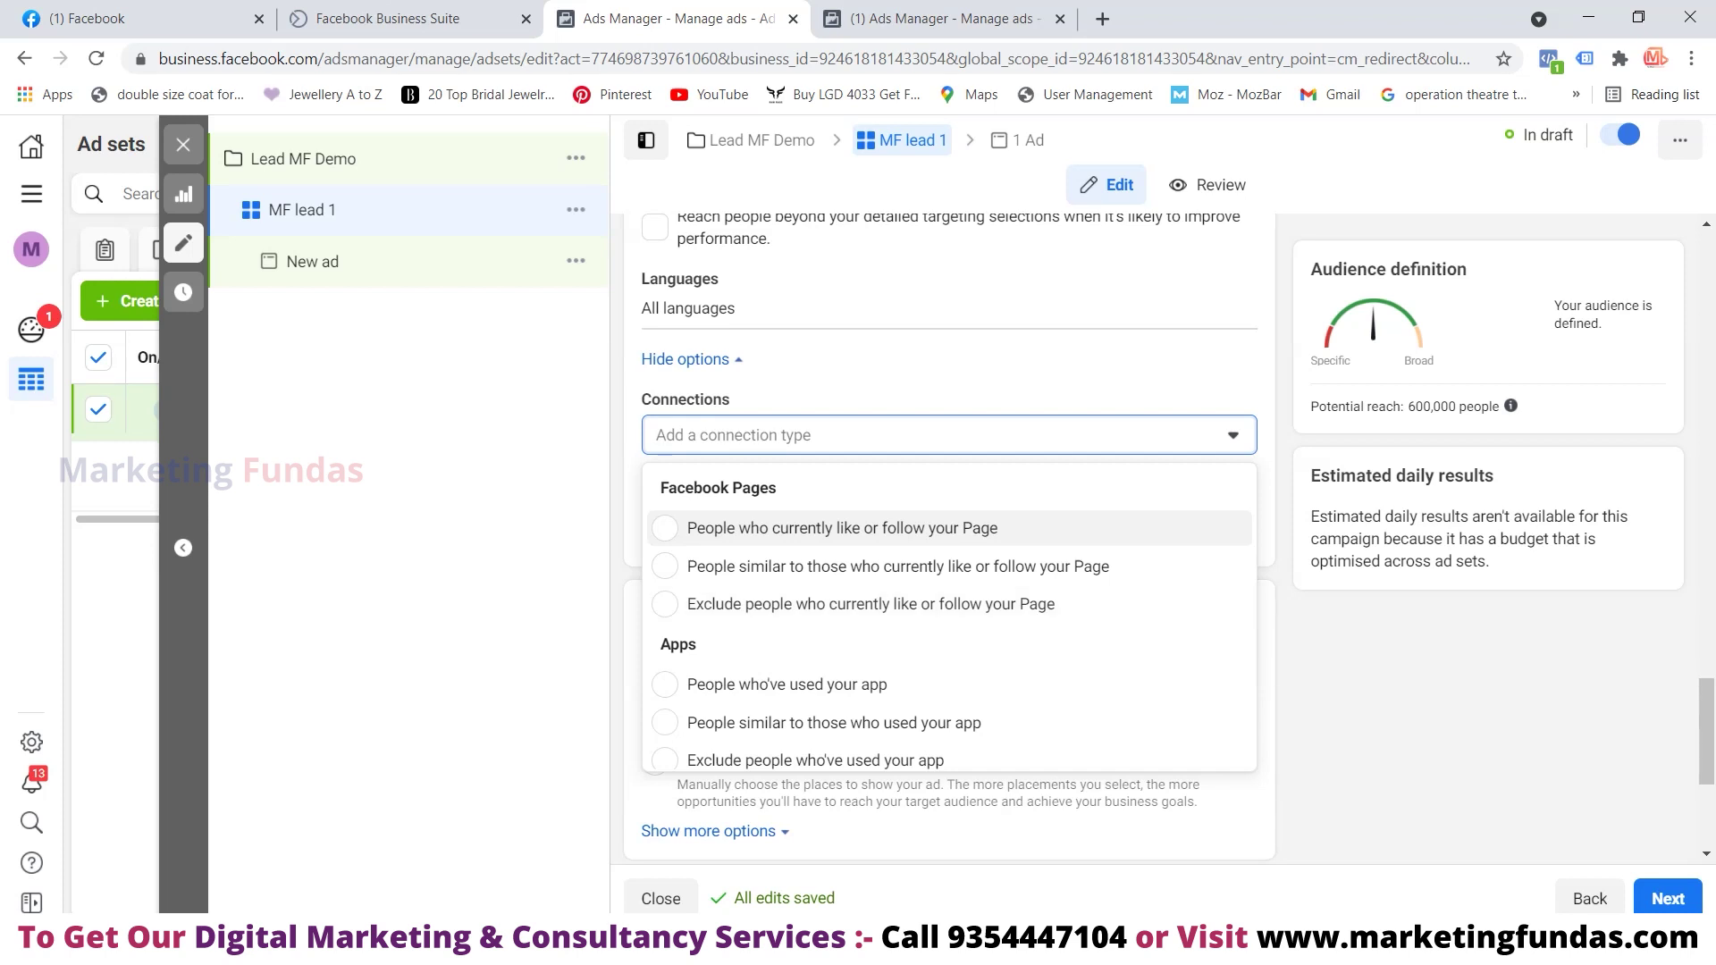
pyautogui.scroll(-3, 949, 616)
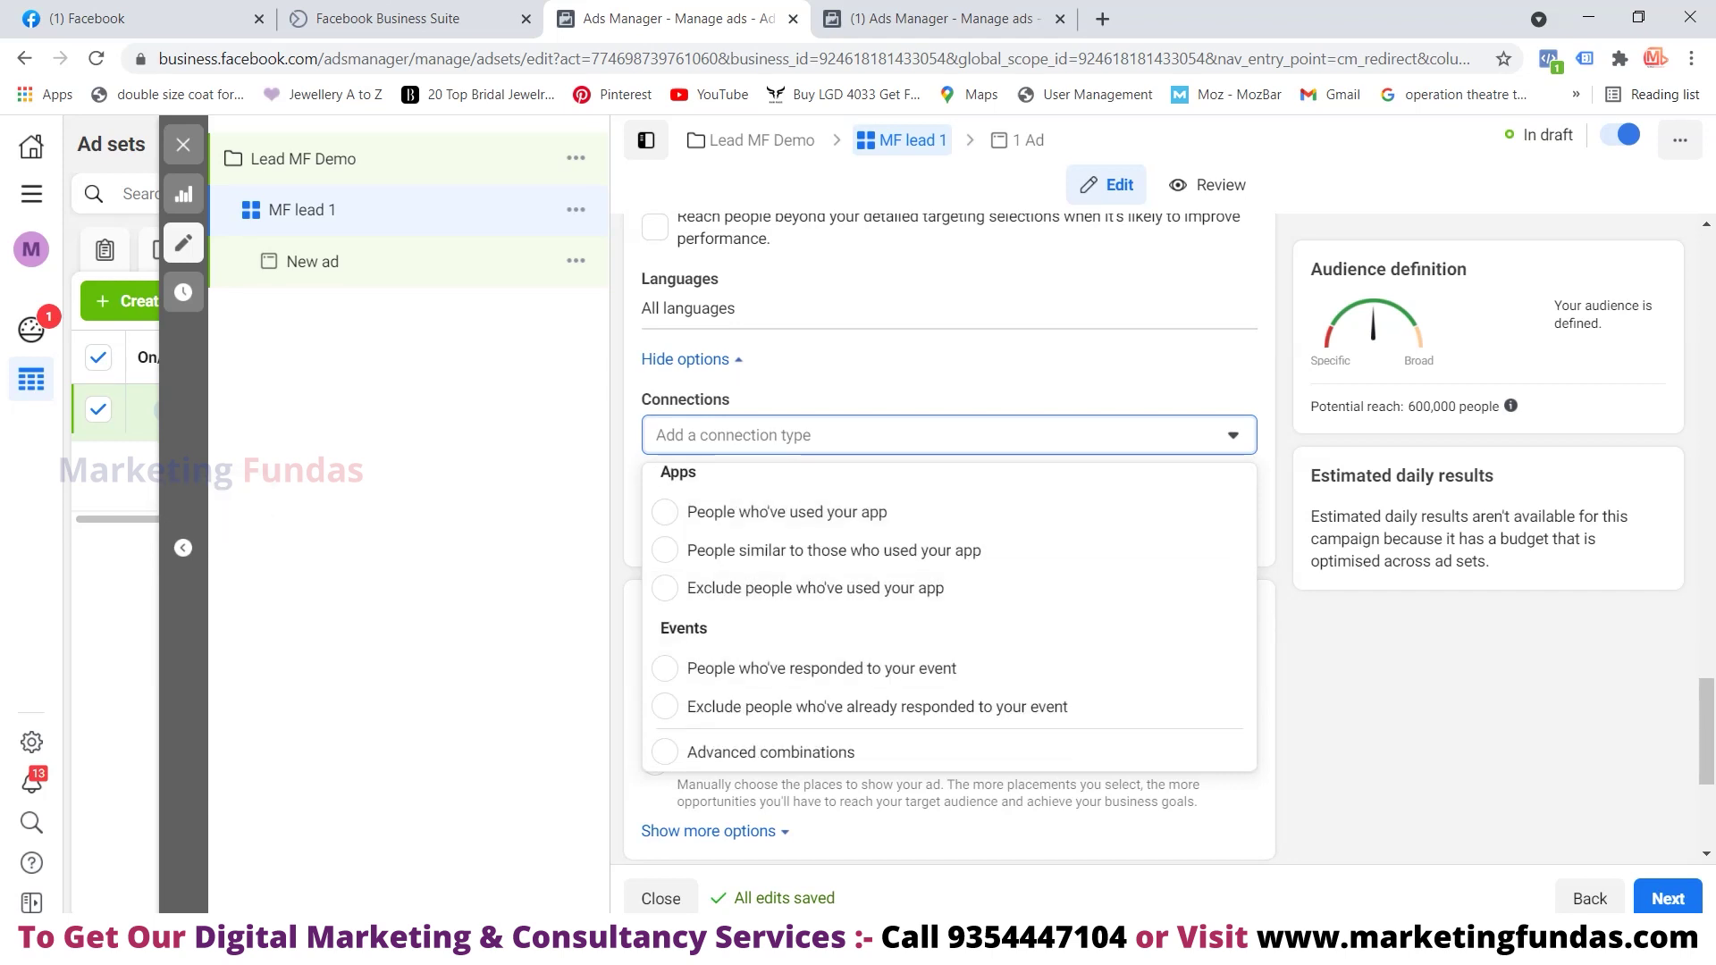
pyautogui.press('Escape')
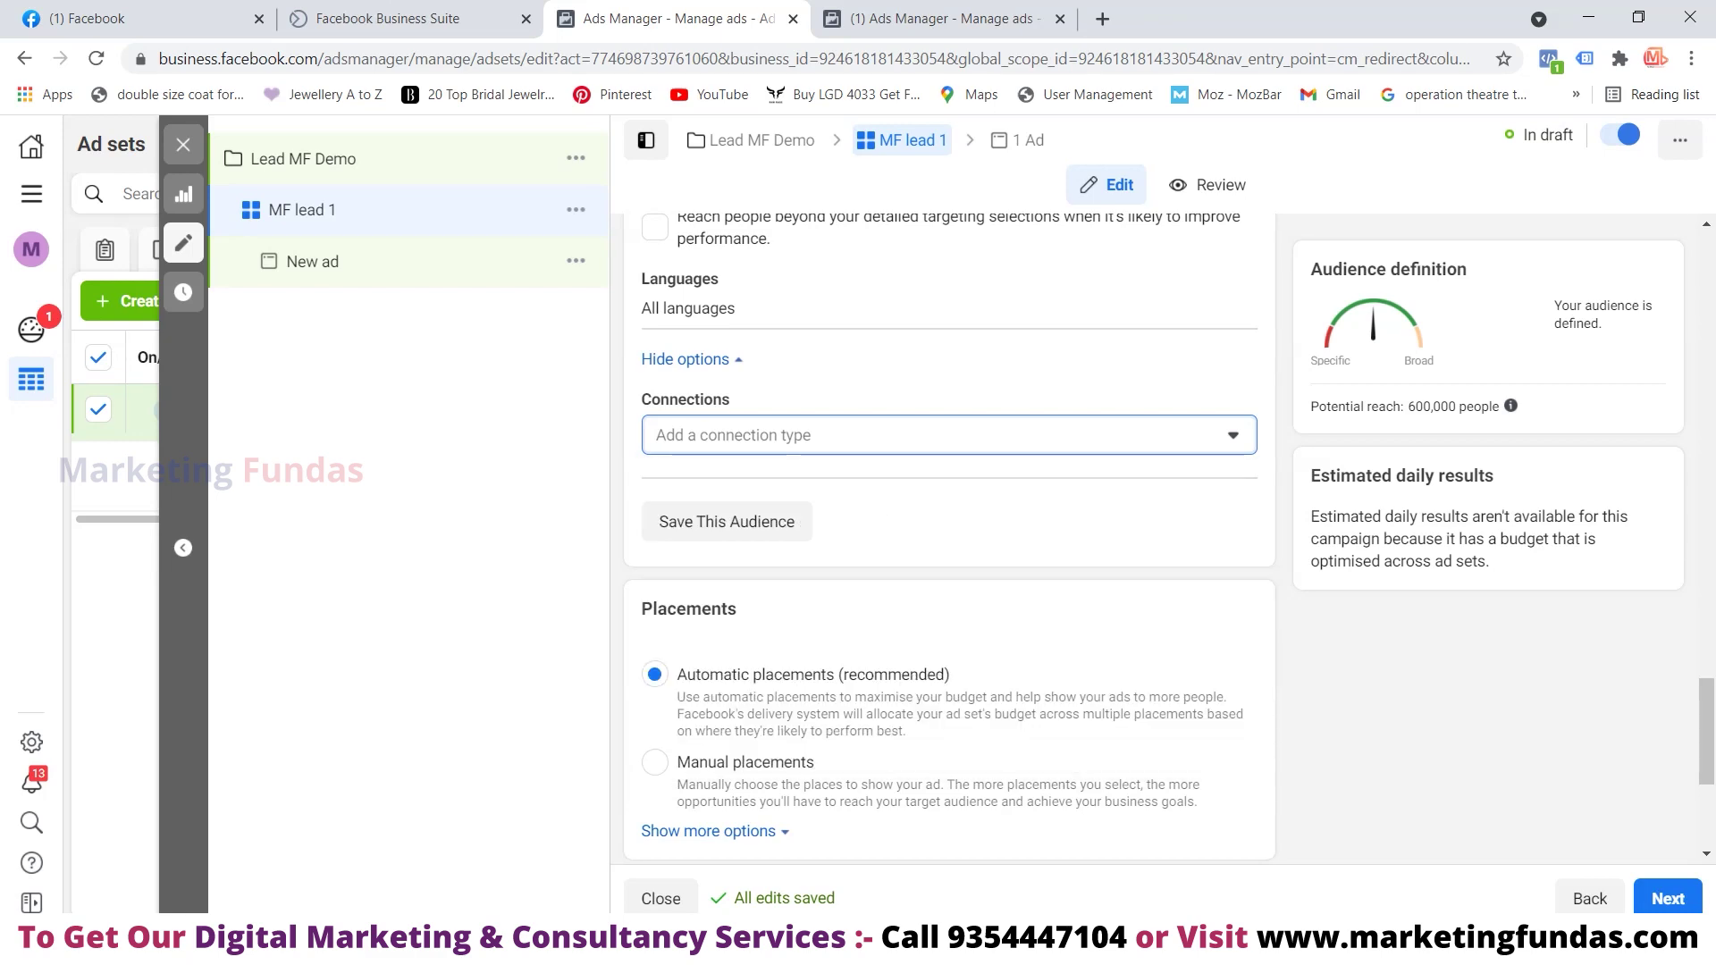
# Save the ad set's current targeting as an audience named "Marketing fundas Demo"
pyautogui.click(727, 521)
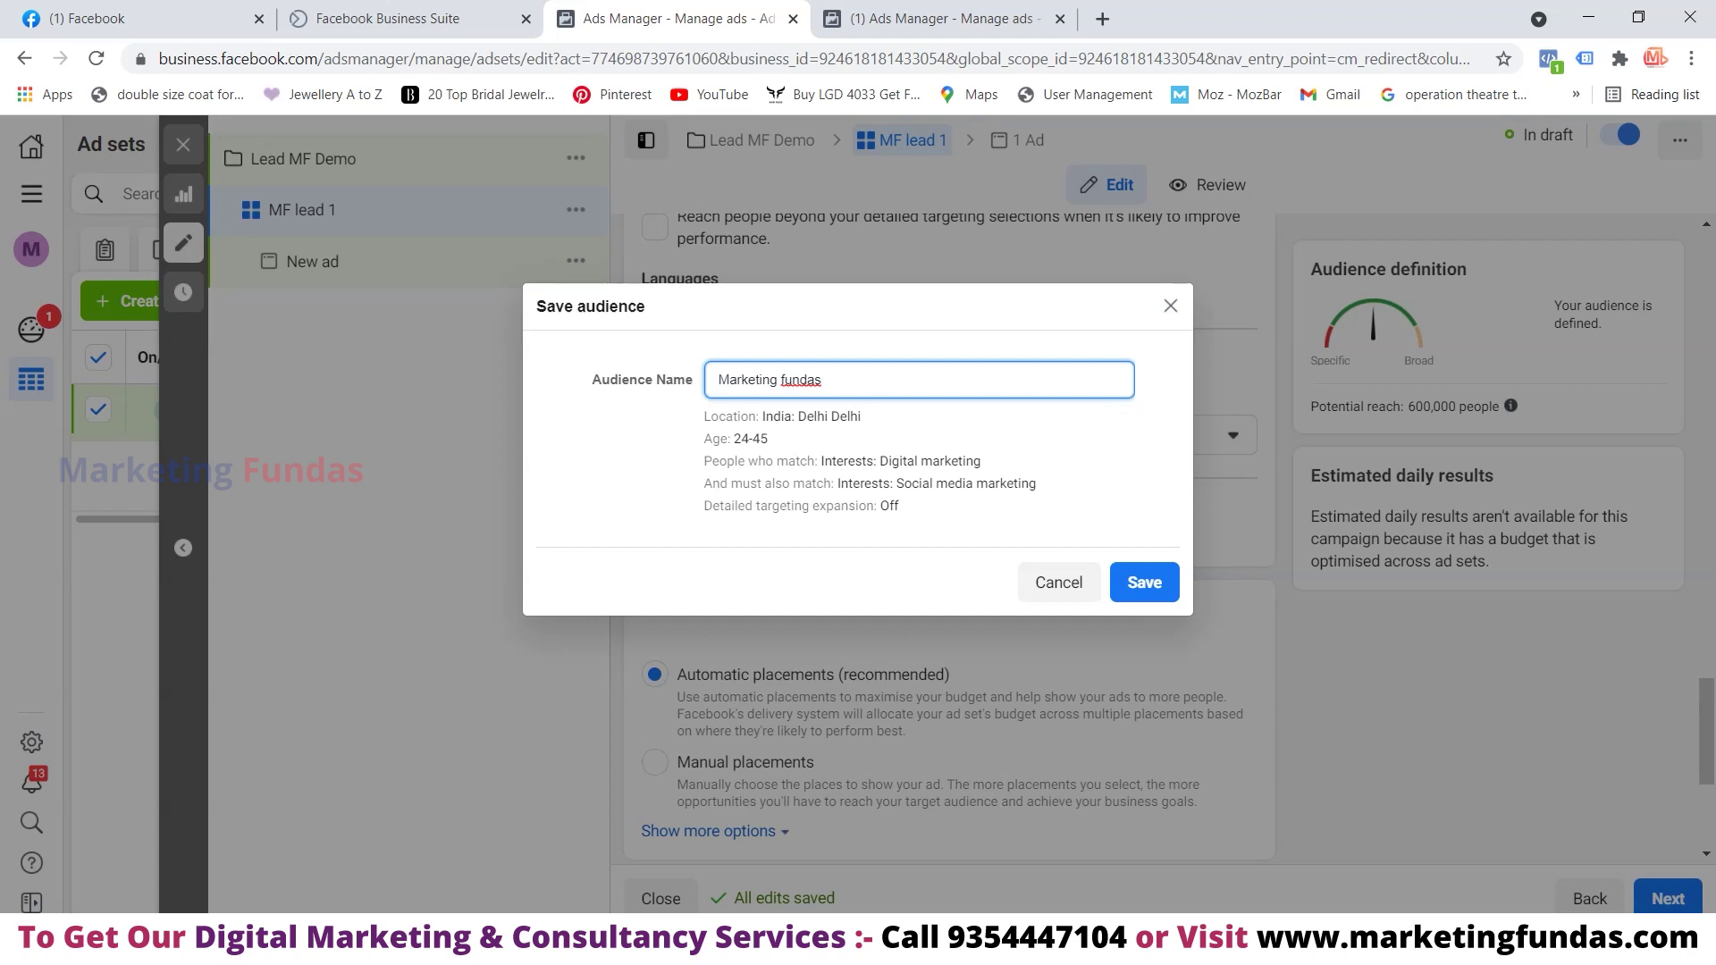
pyautogui.write('Demo')
pyautogui.click(1143, 582)
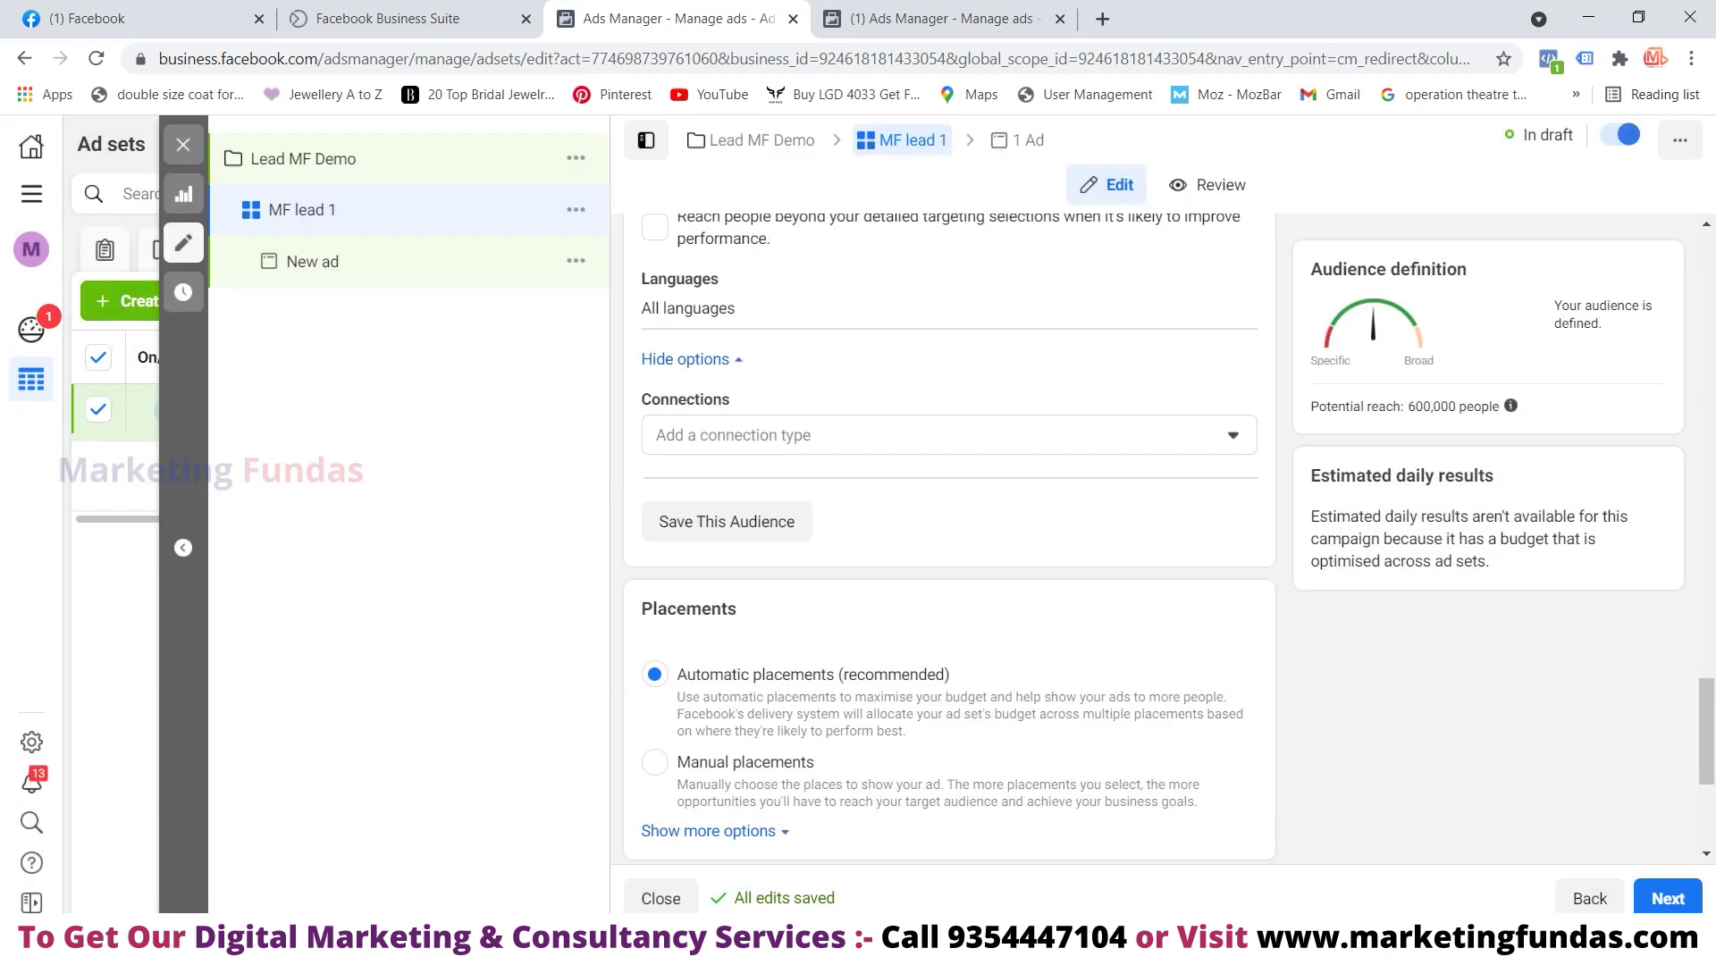
# Switch the ad set to manual placements and try the Instagram platform off and back on
pyautogui.scroll(-3, 947, 536)
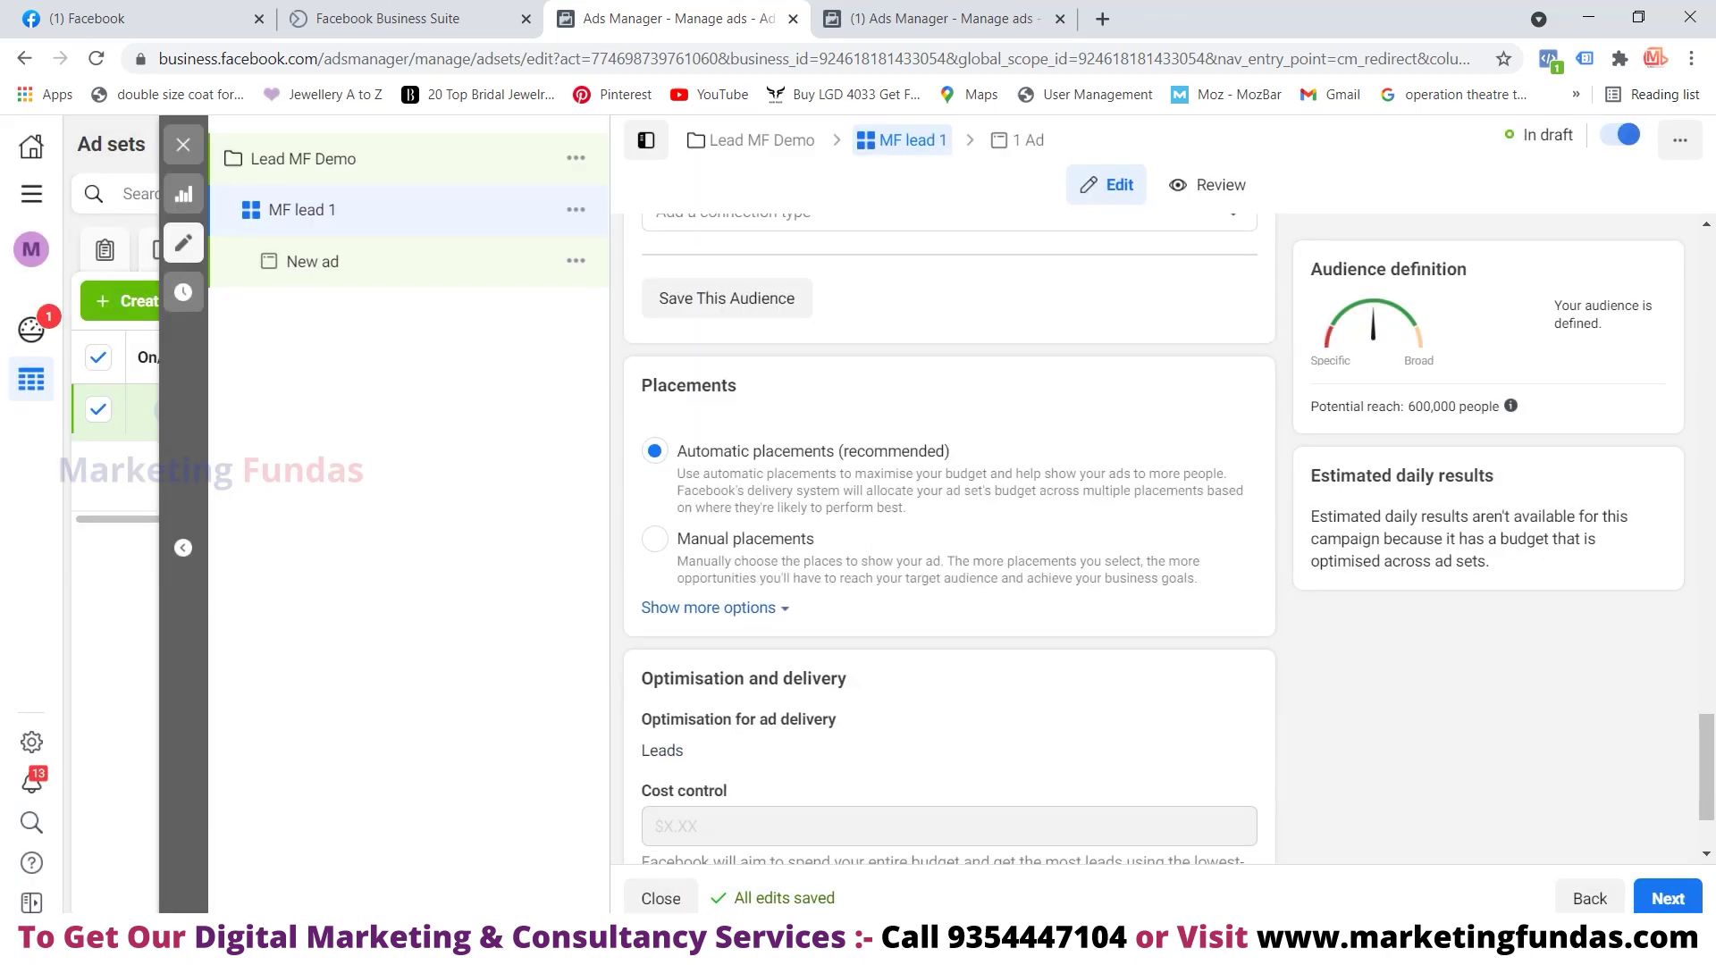
pyautogui.scroll(-1, 947, 536)
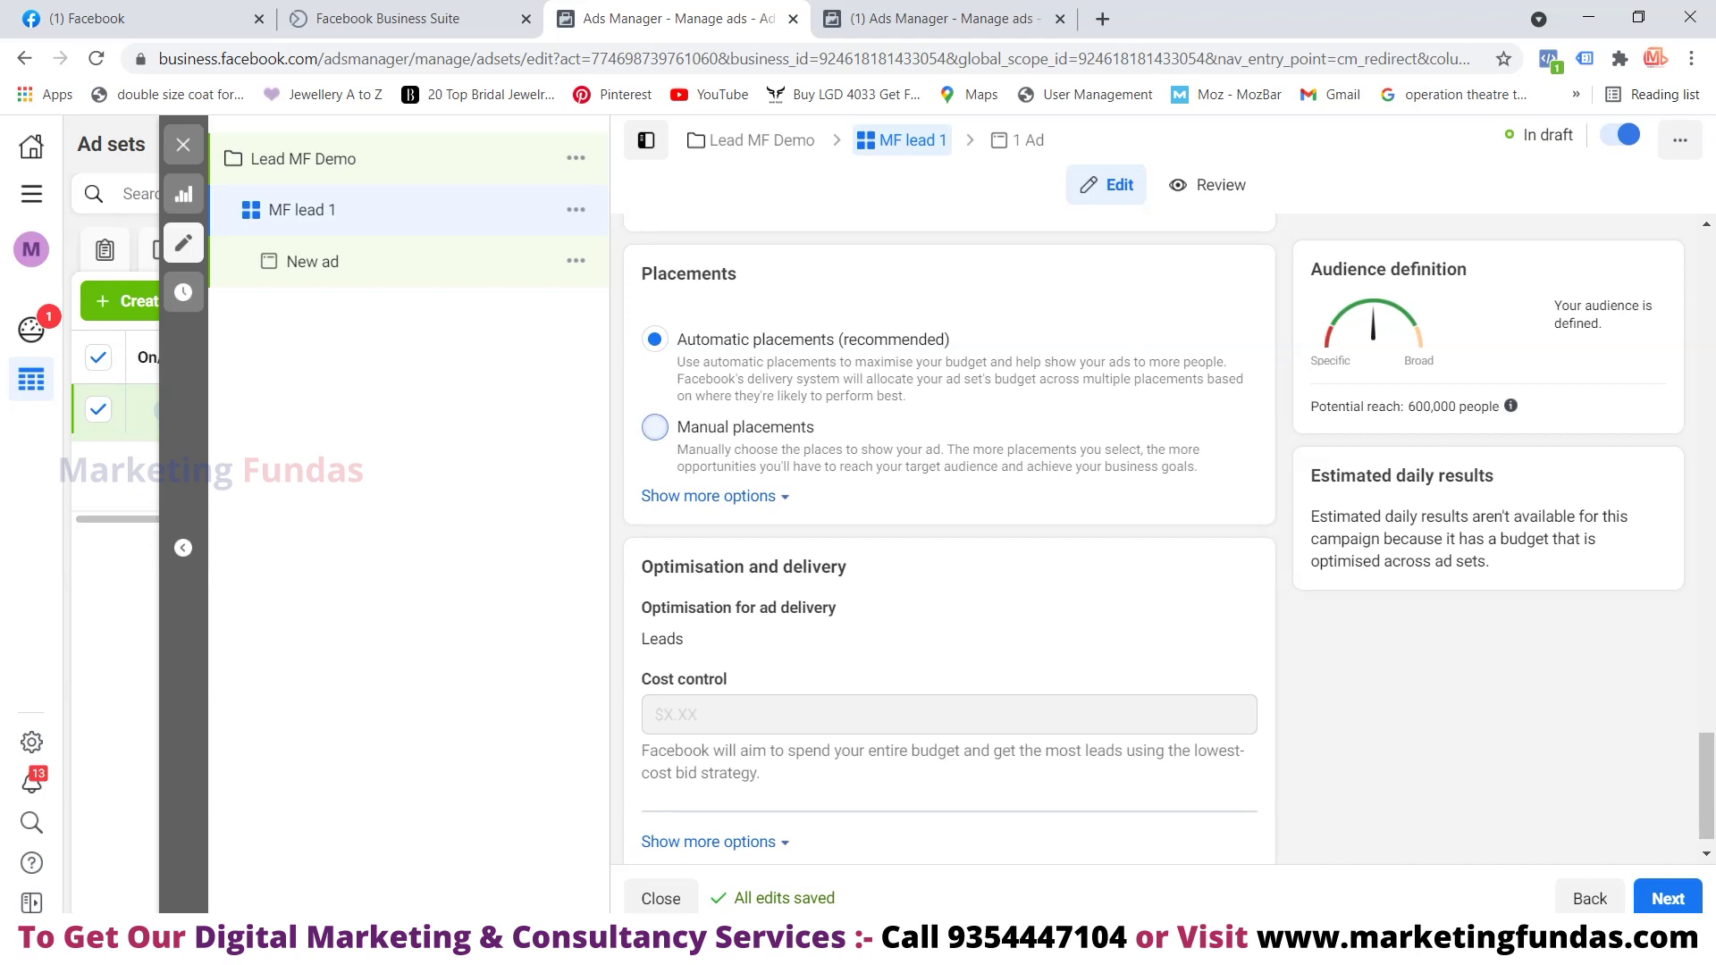
pyautogui.click(654, 427)
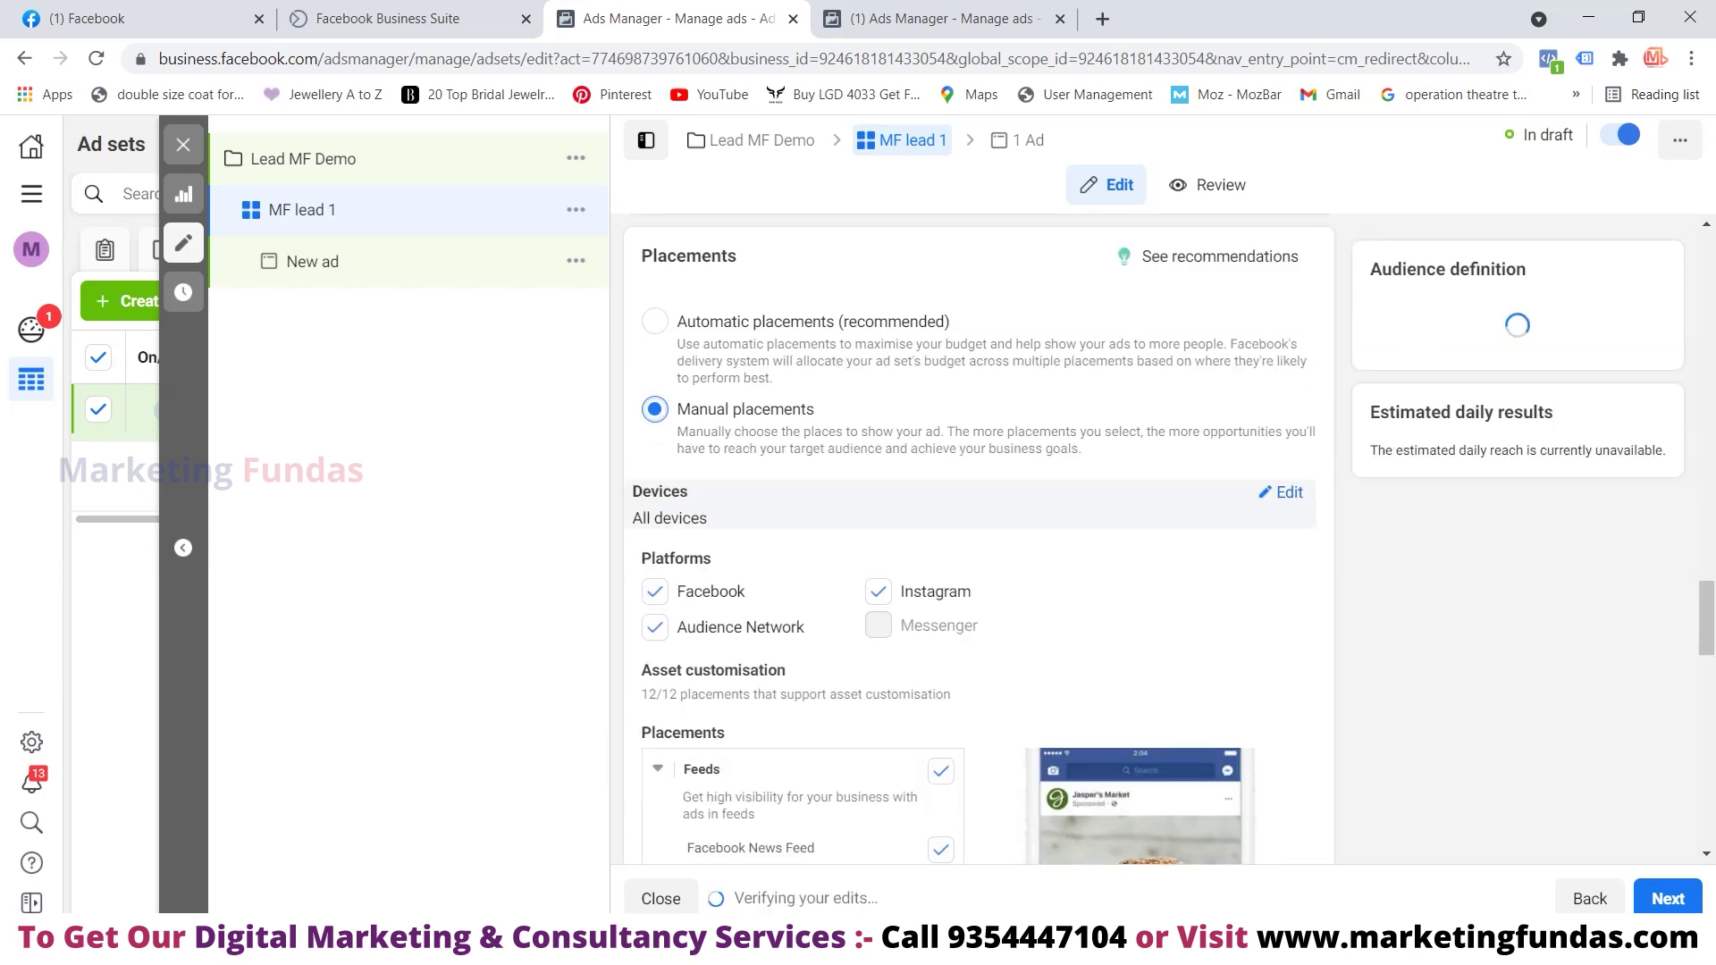
pyautogui.scroll(-2, 947, 536)
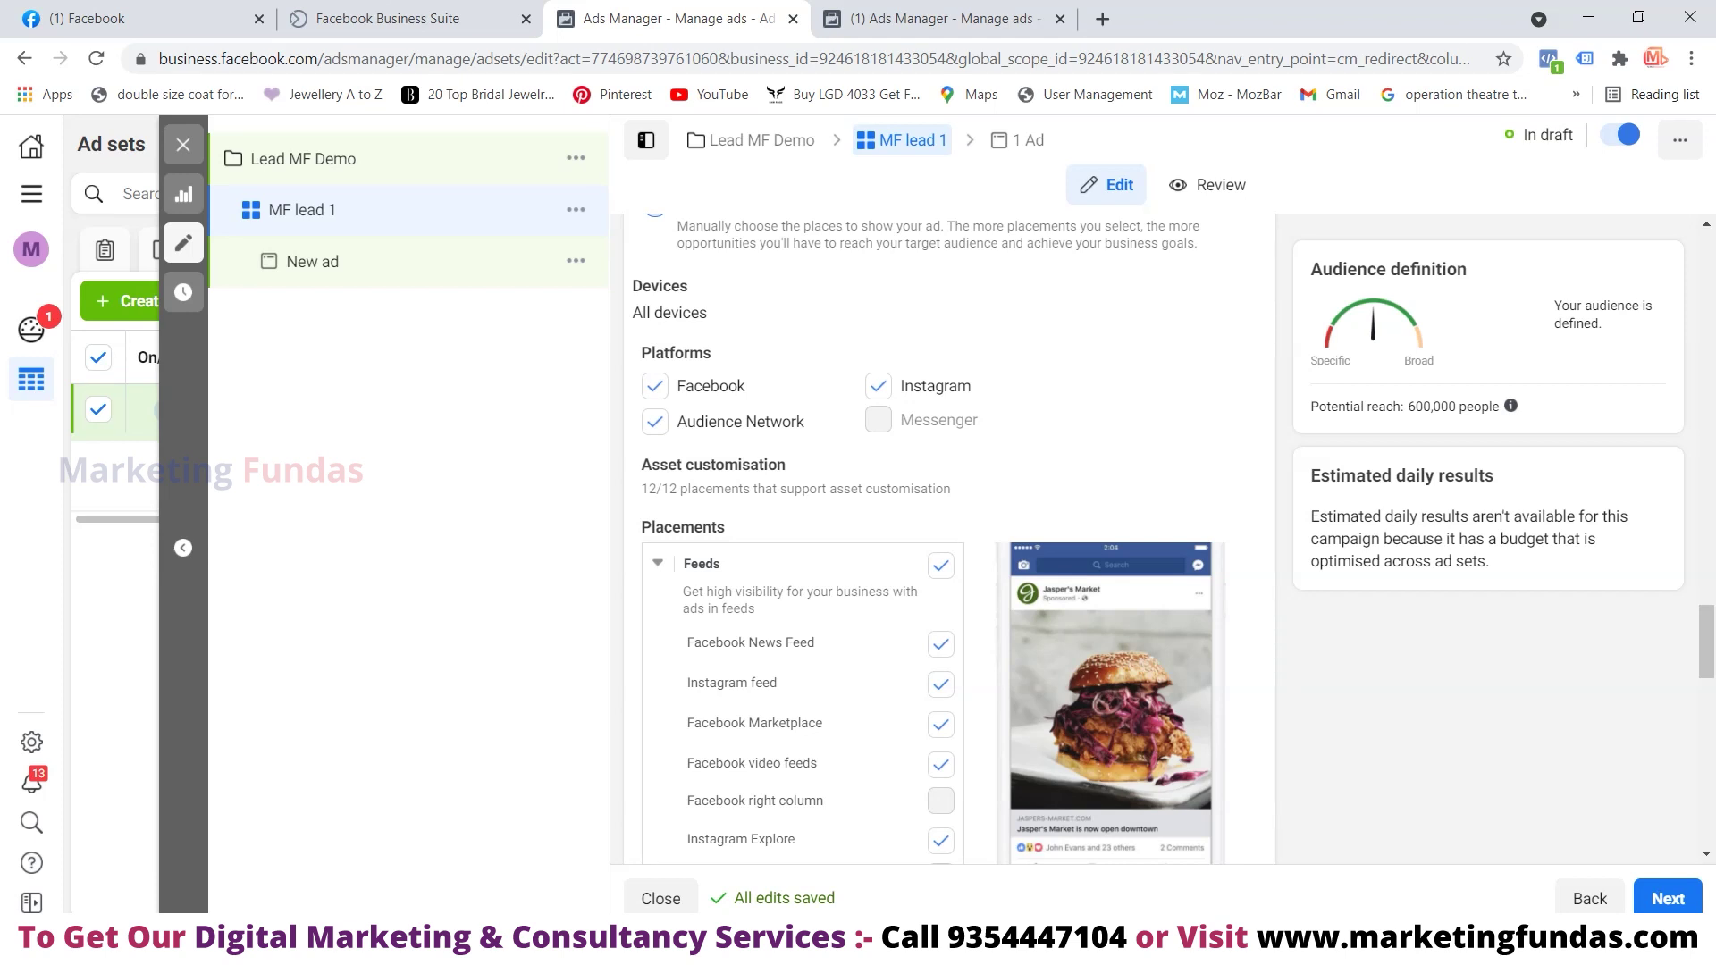
pyautogui.scroll(-2, 805, 500)
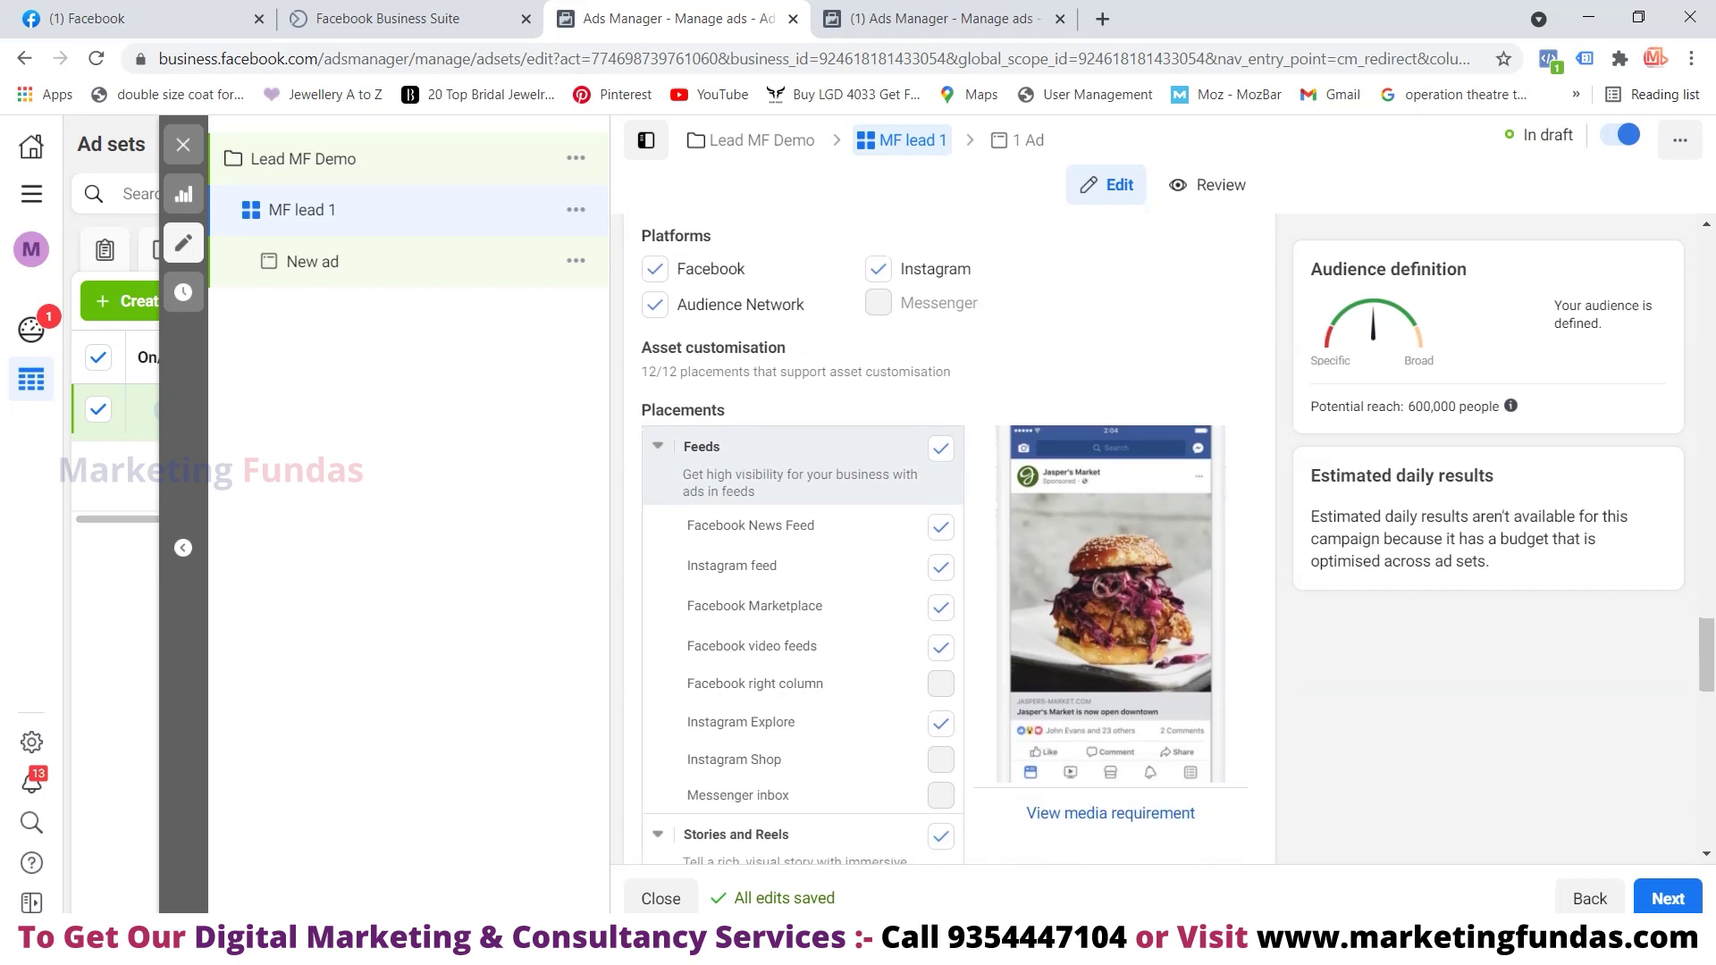
pyautogui.scroll(2, 804, 501)
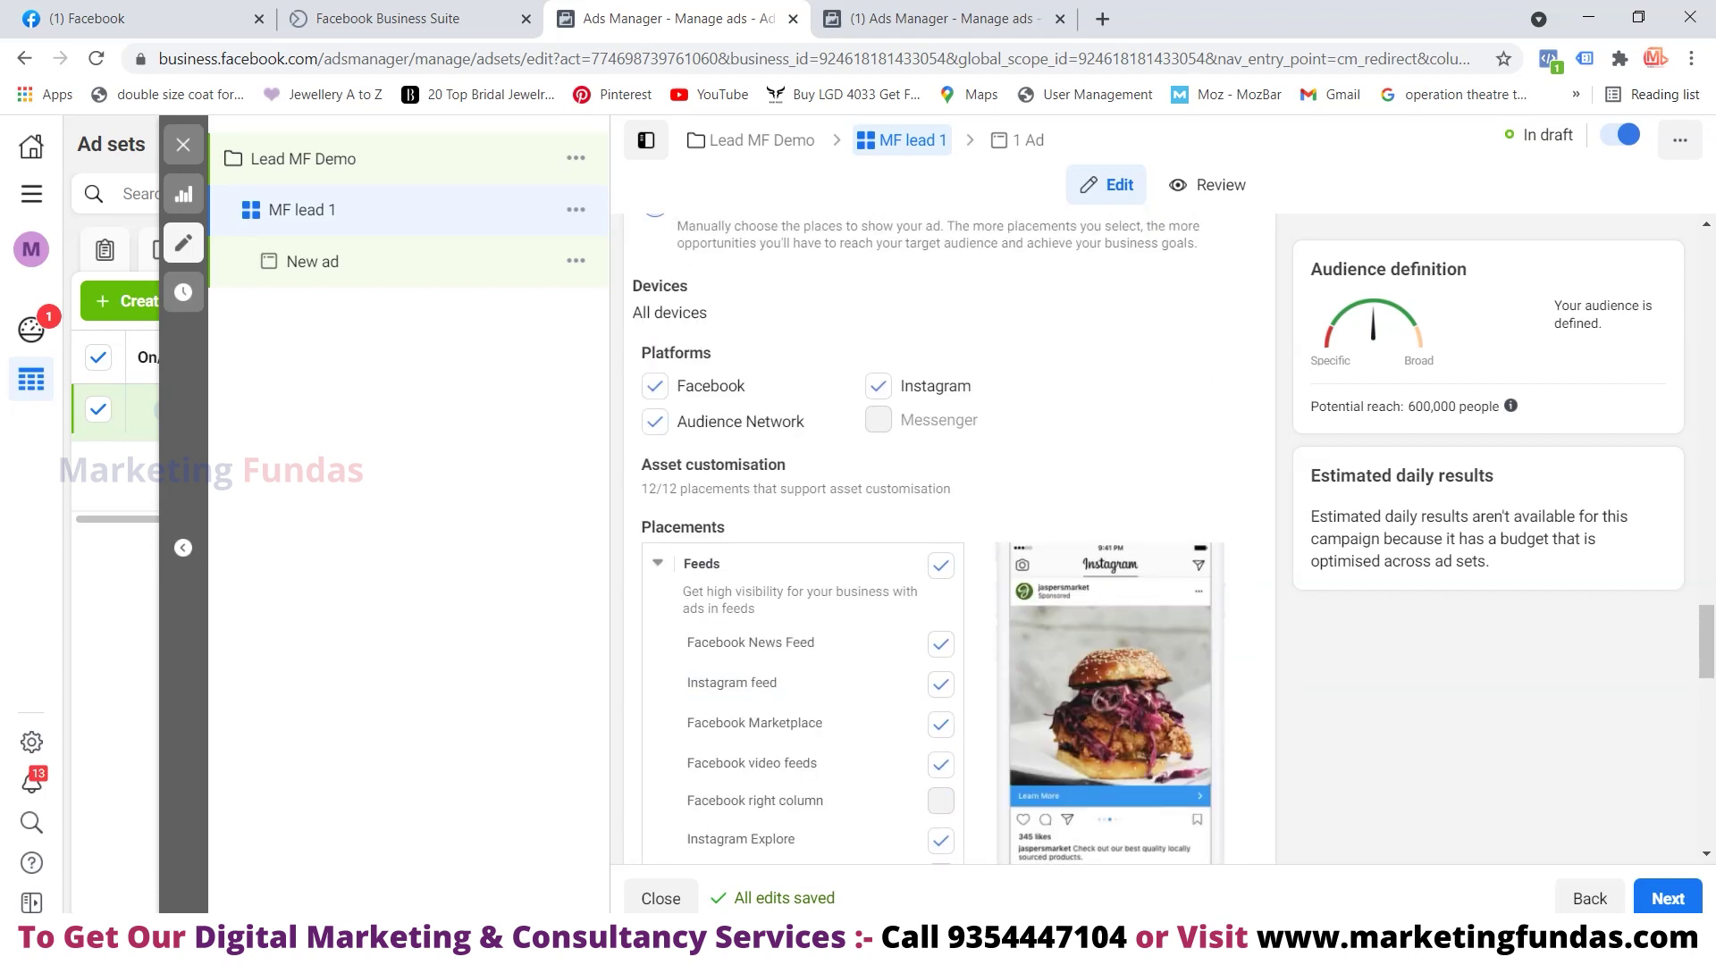
pyautogui.click(879, 385)
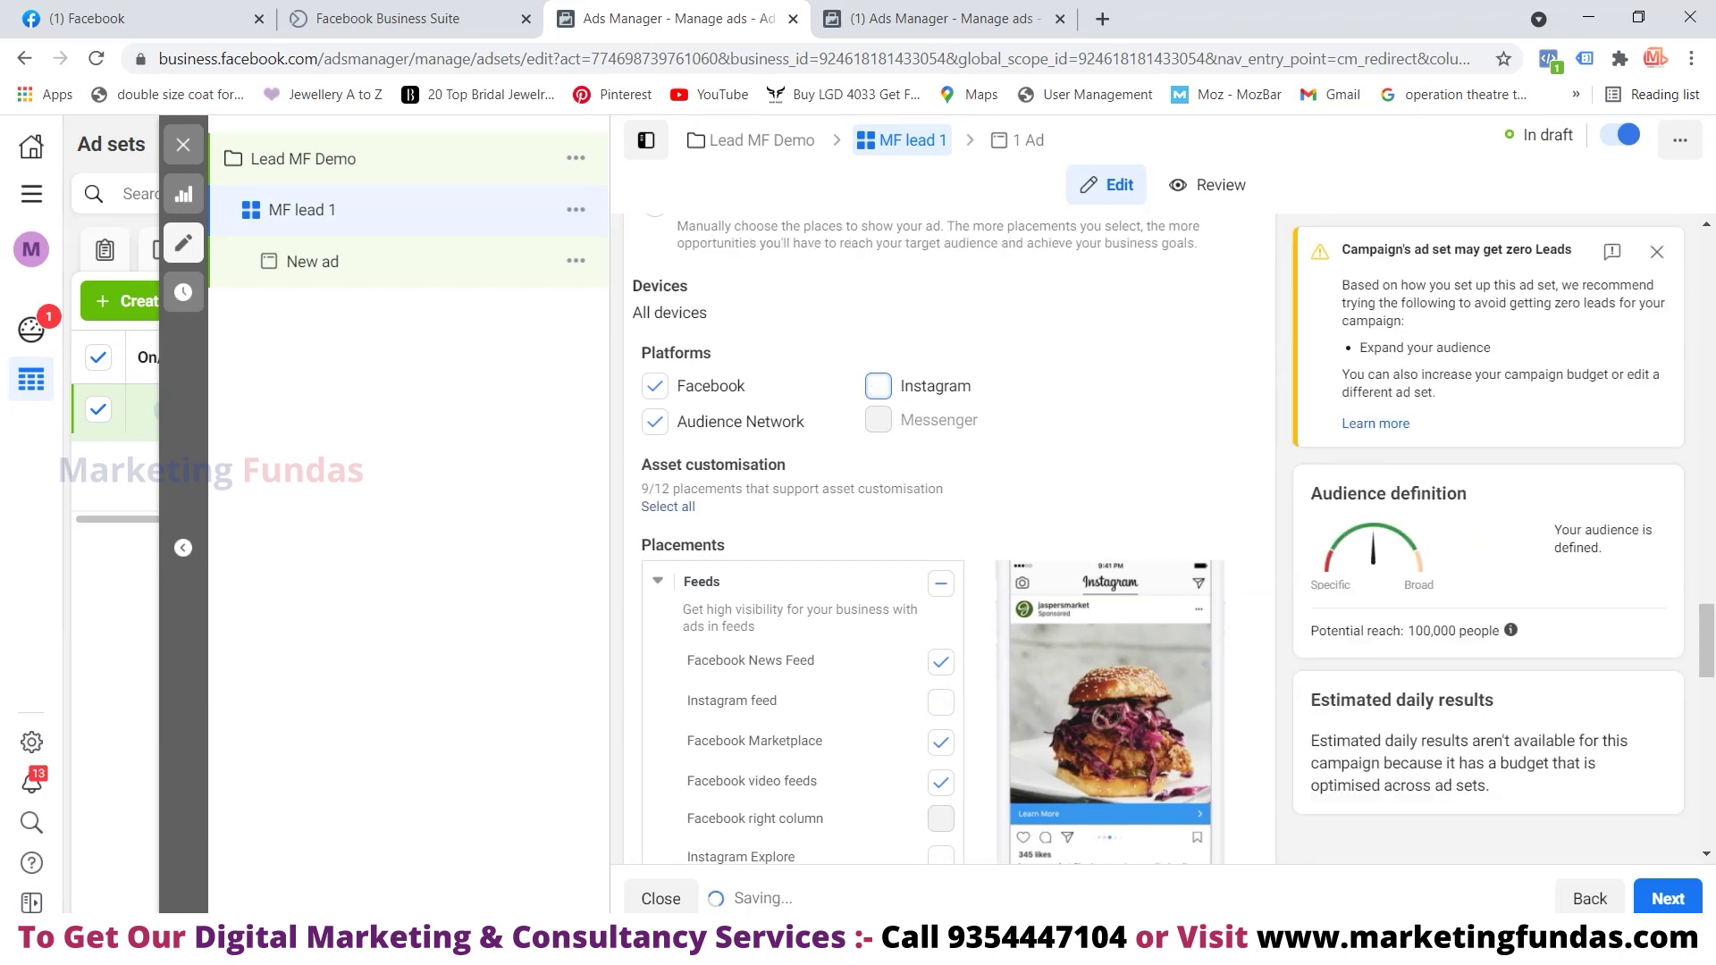
pyautogui.click(878, 385)
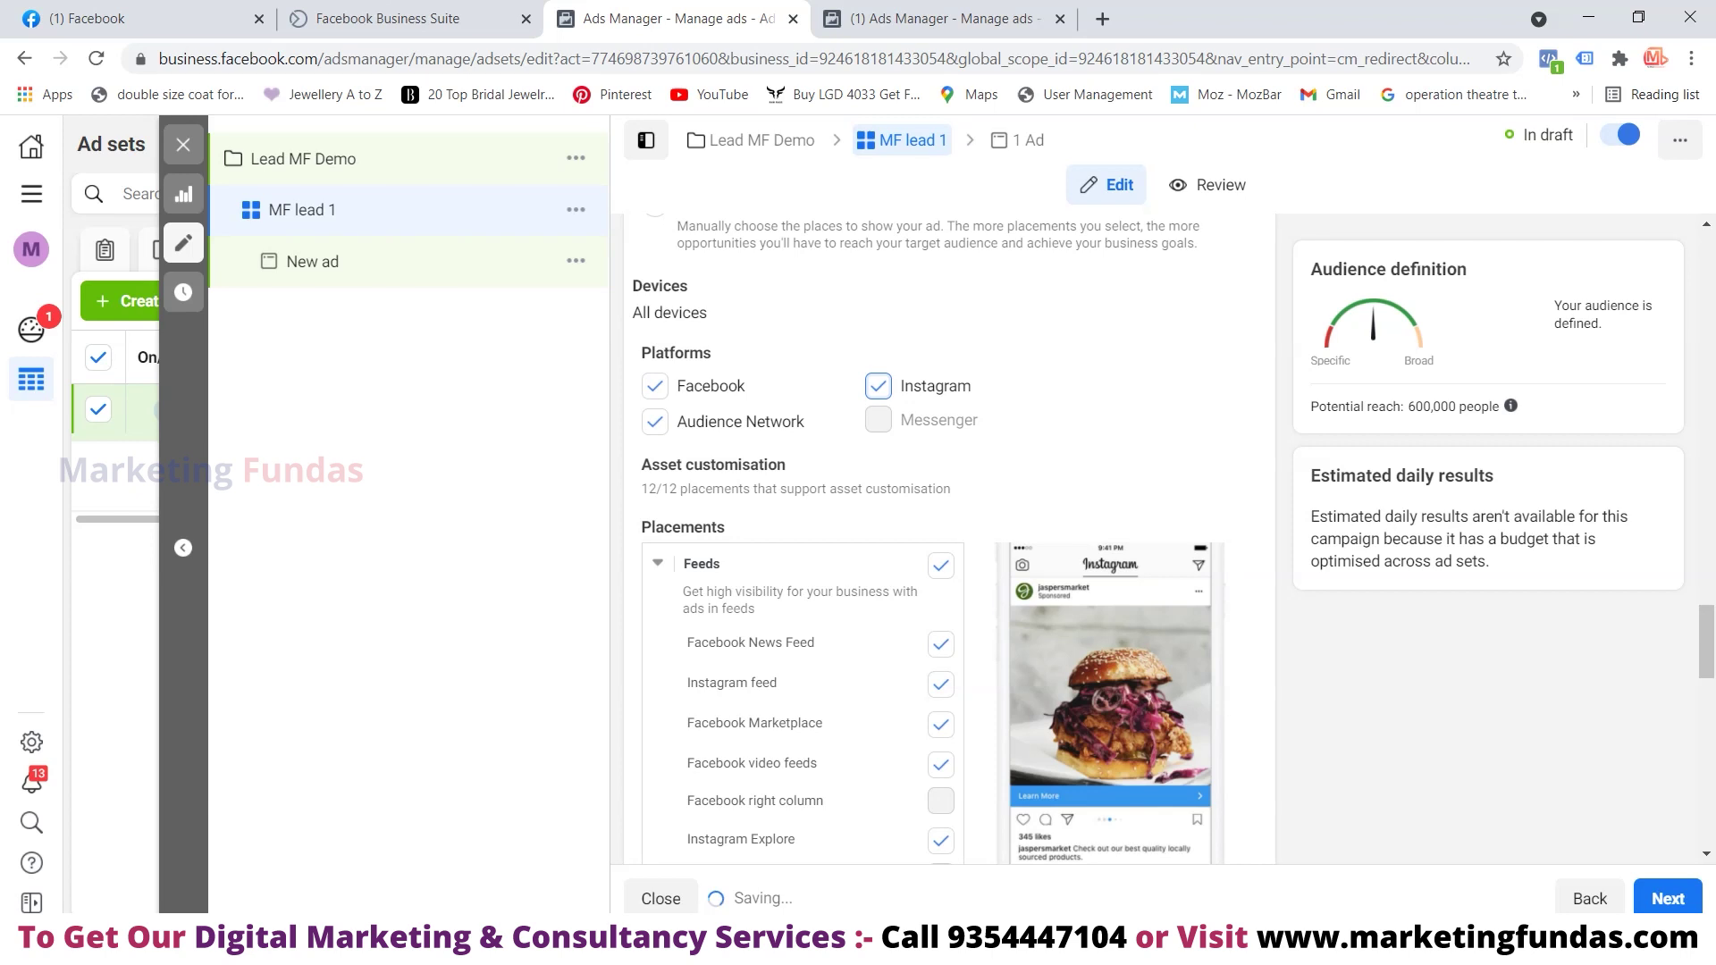
# Try the Instagram Explore feed placement off and back on, and go through the remaining manual placements
pyautogui.scroll(-3, 804, 438)
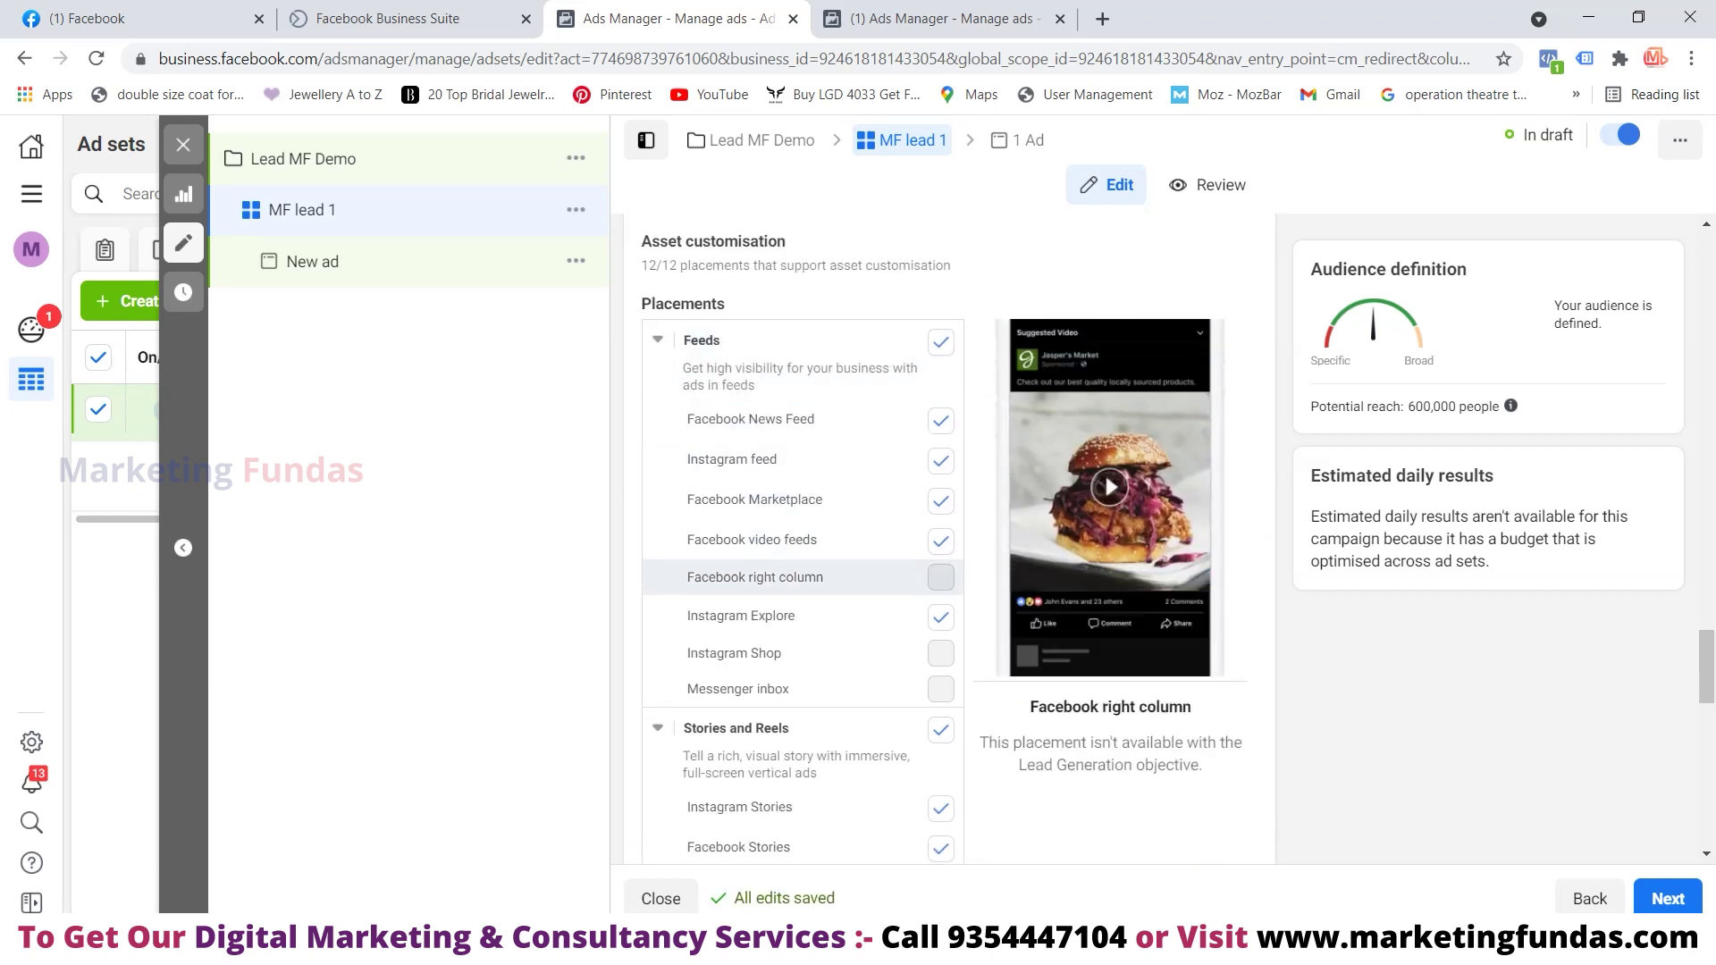
pyautogui.click(940, 617)
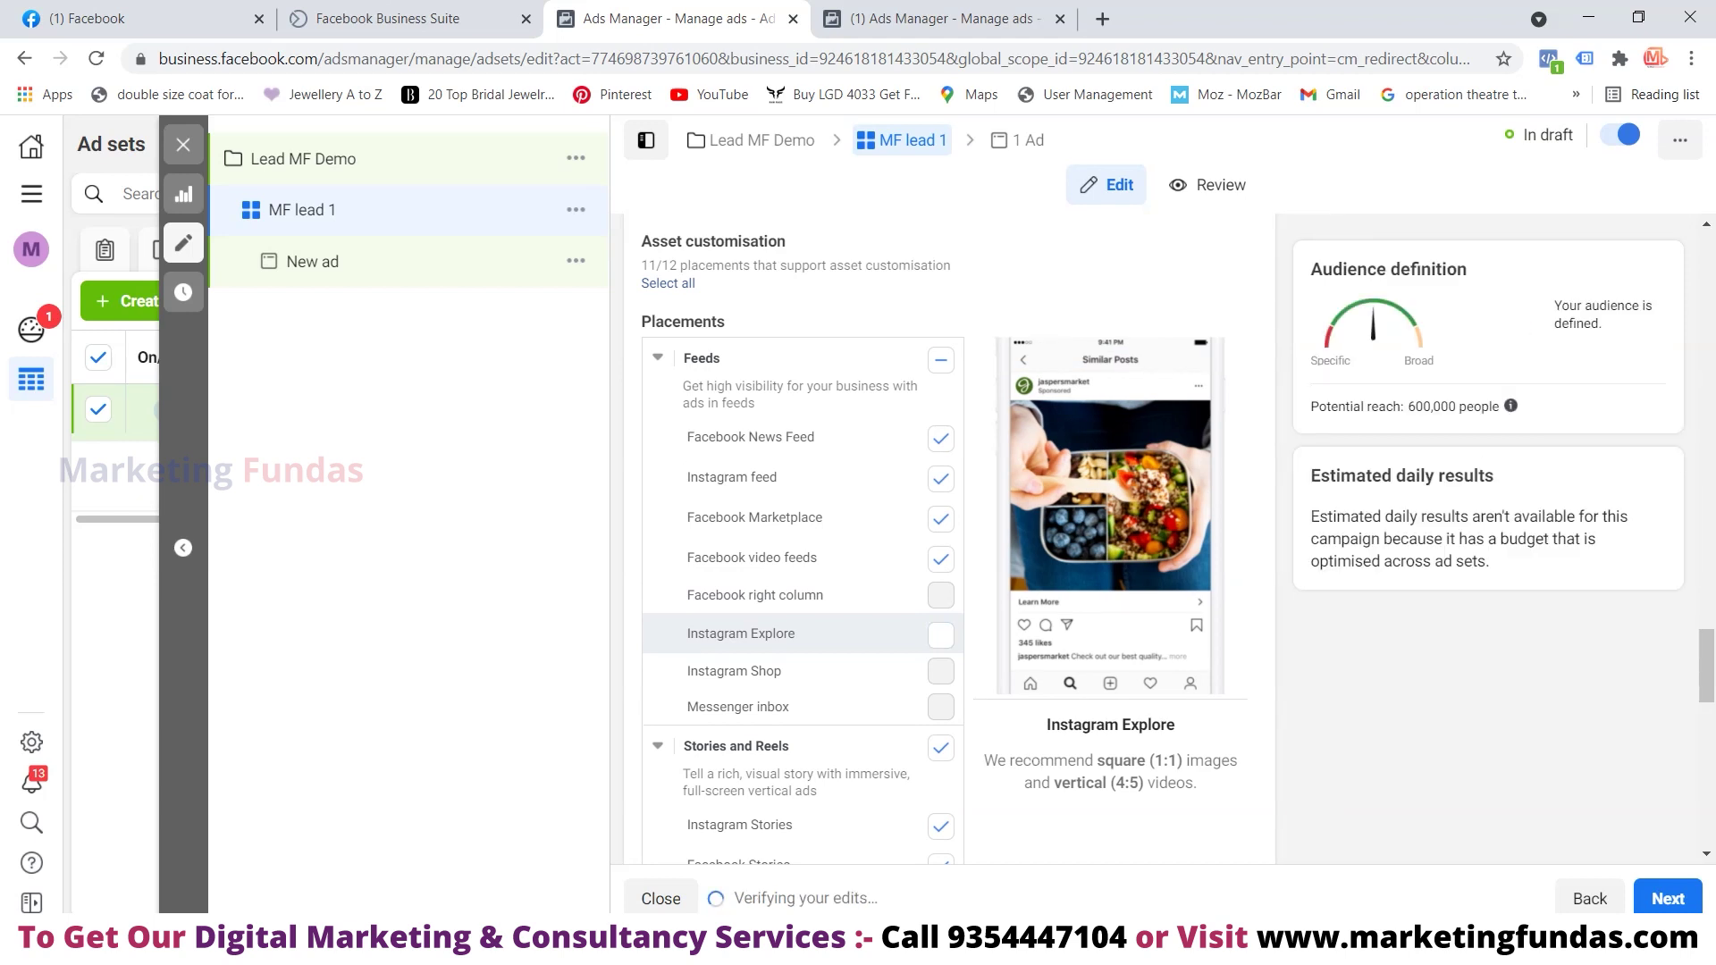
pyautogui.click(940, 634)
pyautogui.scroll(-4, 940, 630)
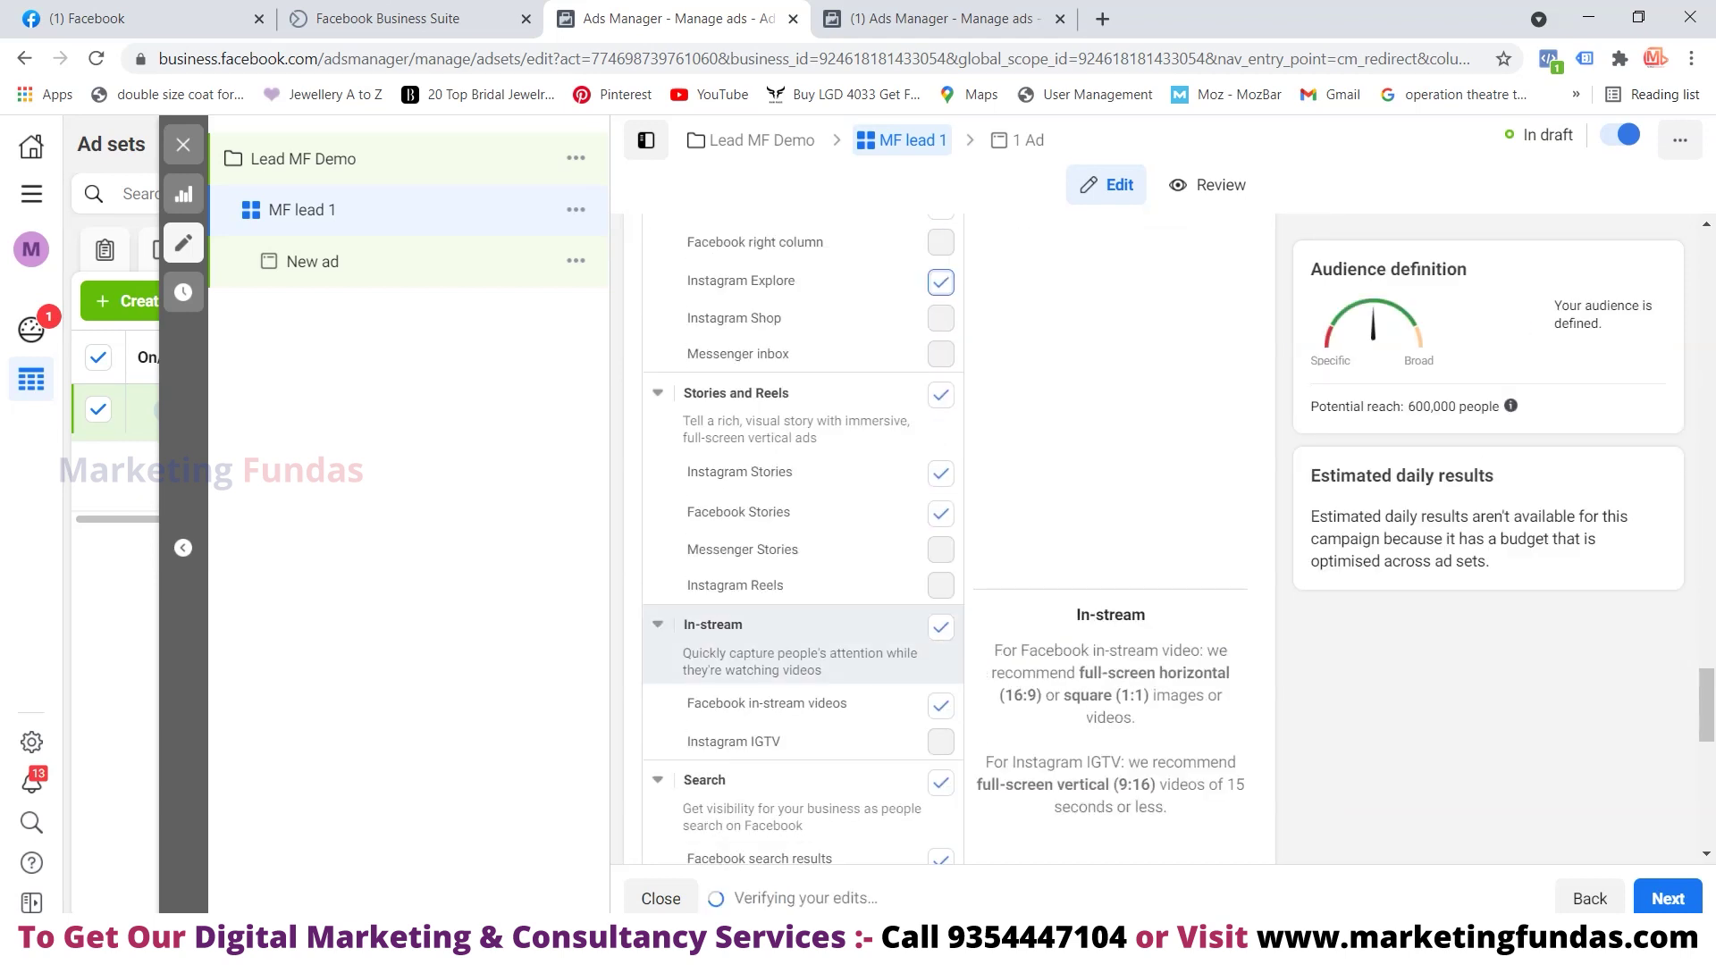
pyautogui.click(940, 629)
pyautogui.scroll(-9, 940, 630)
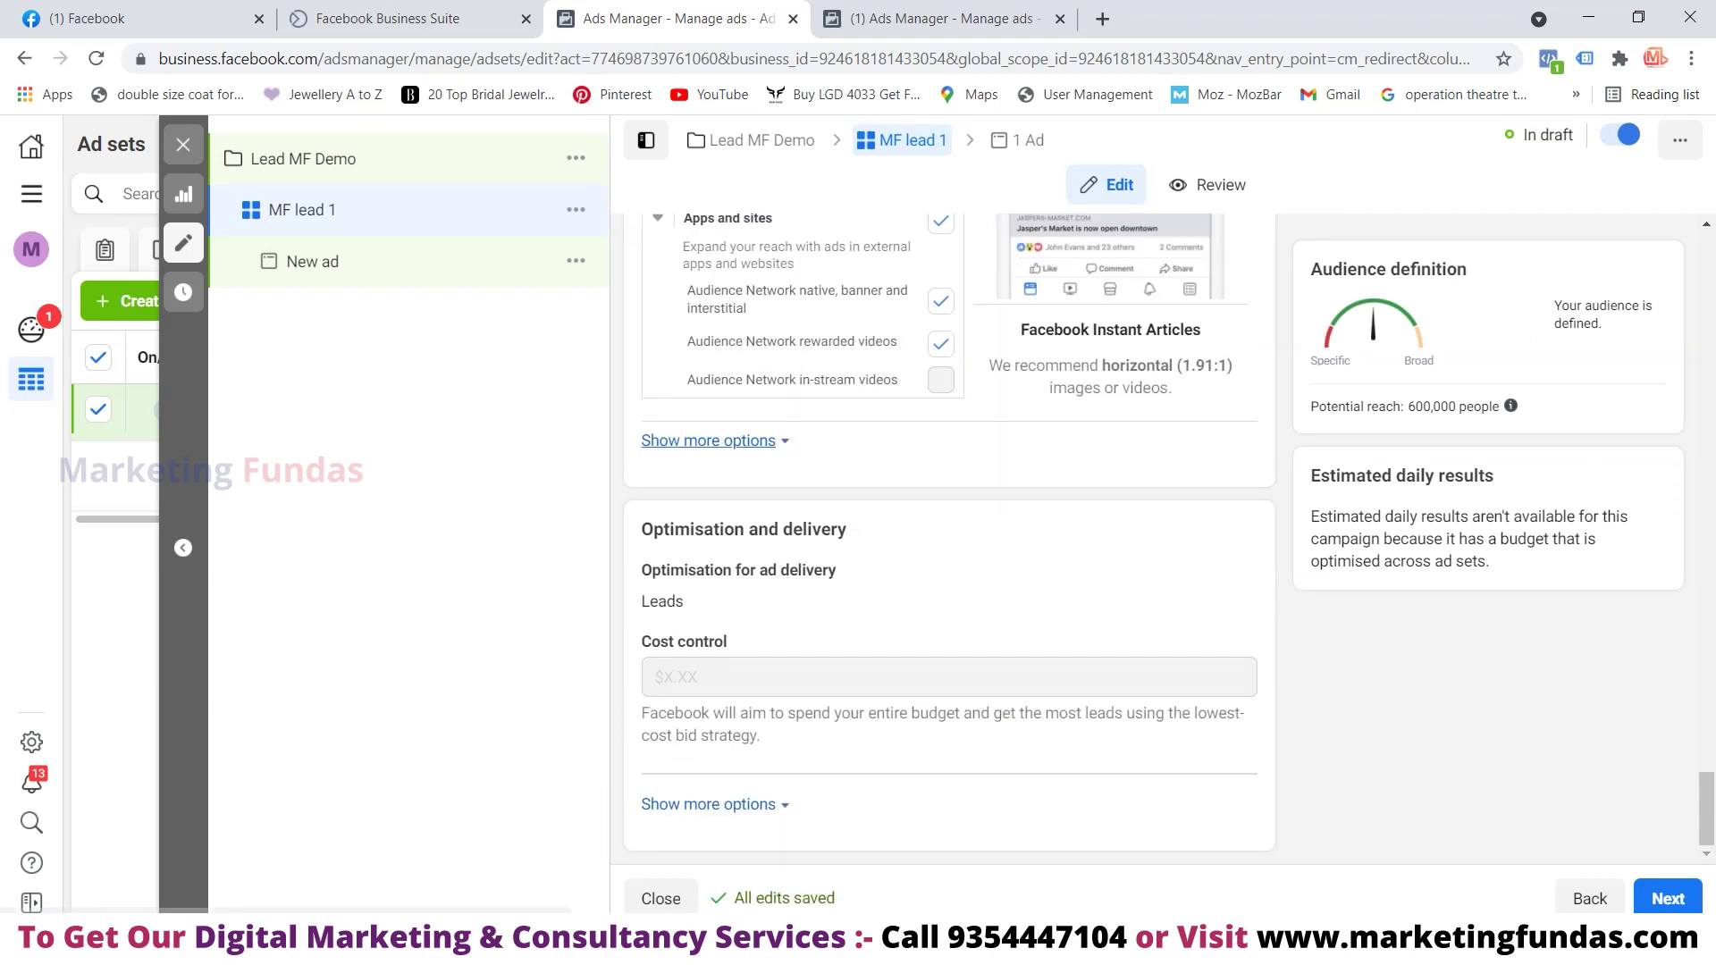
# Show the additional placement options and keep the specific mobile devices setting on All mobile devices
pyautogui.click(706, 438)
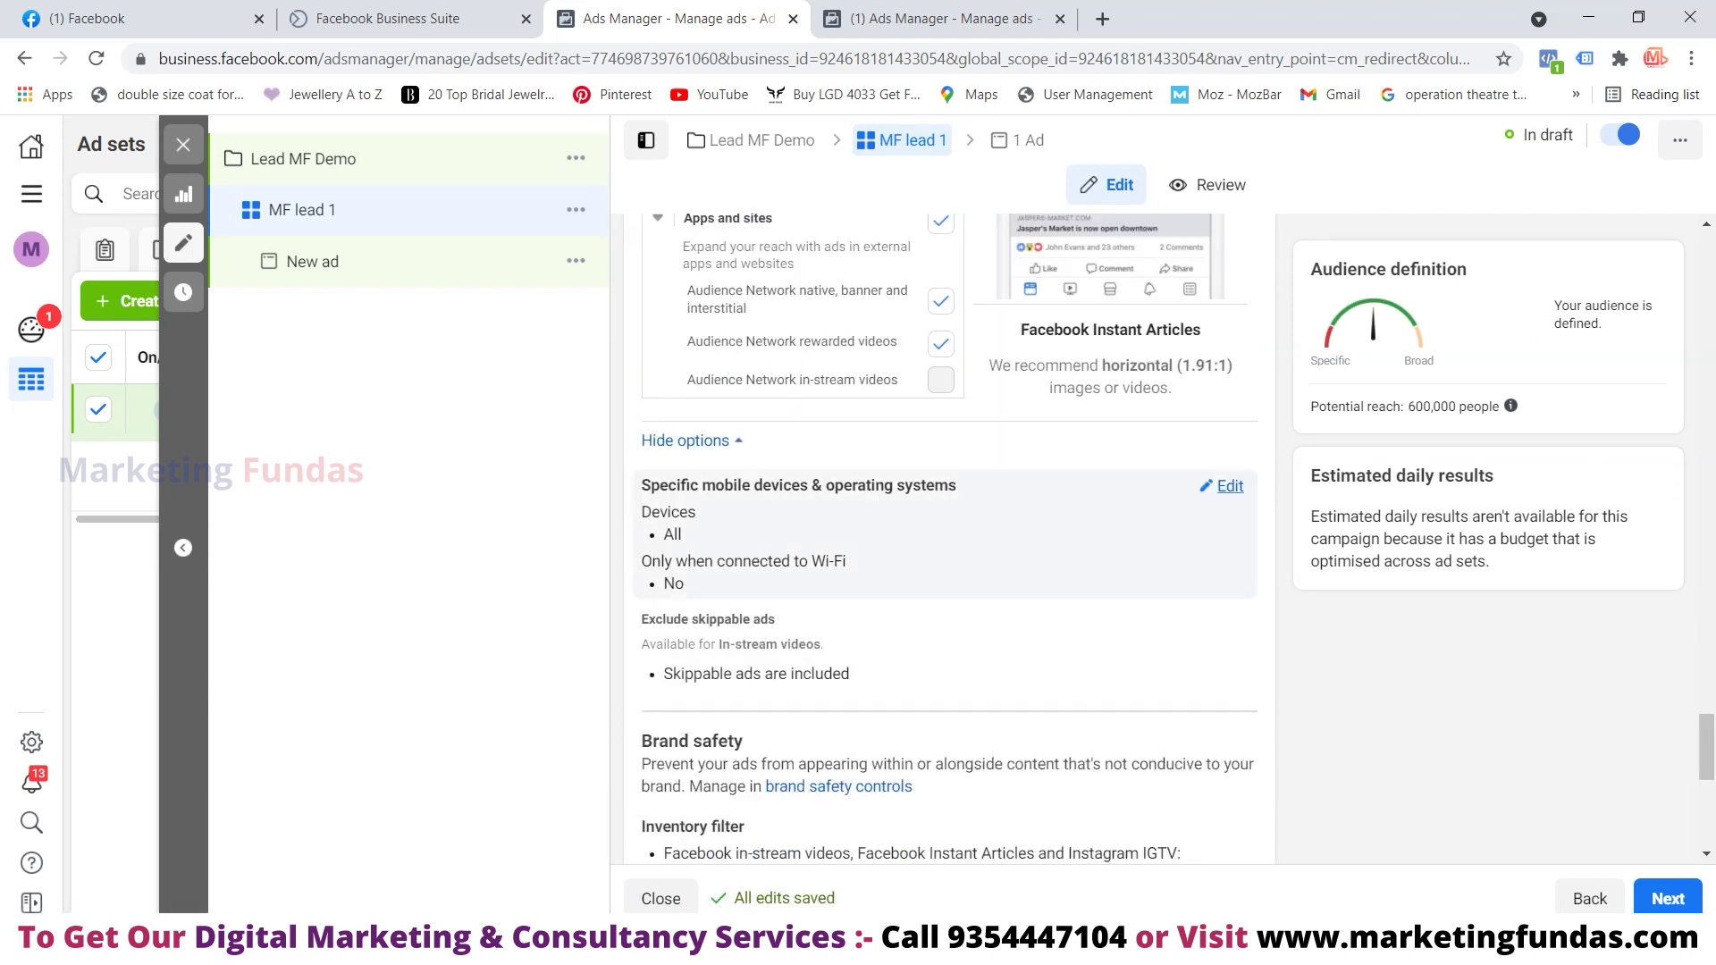
pyautogui.click(1222, 485)
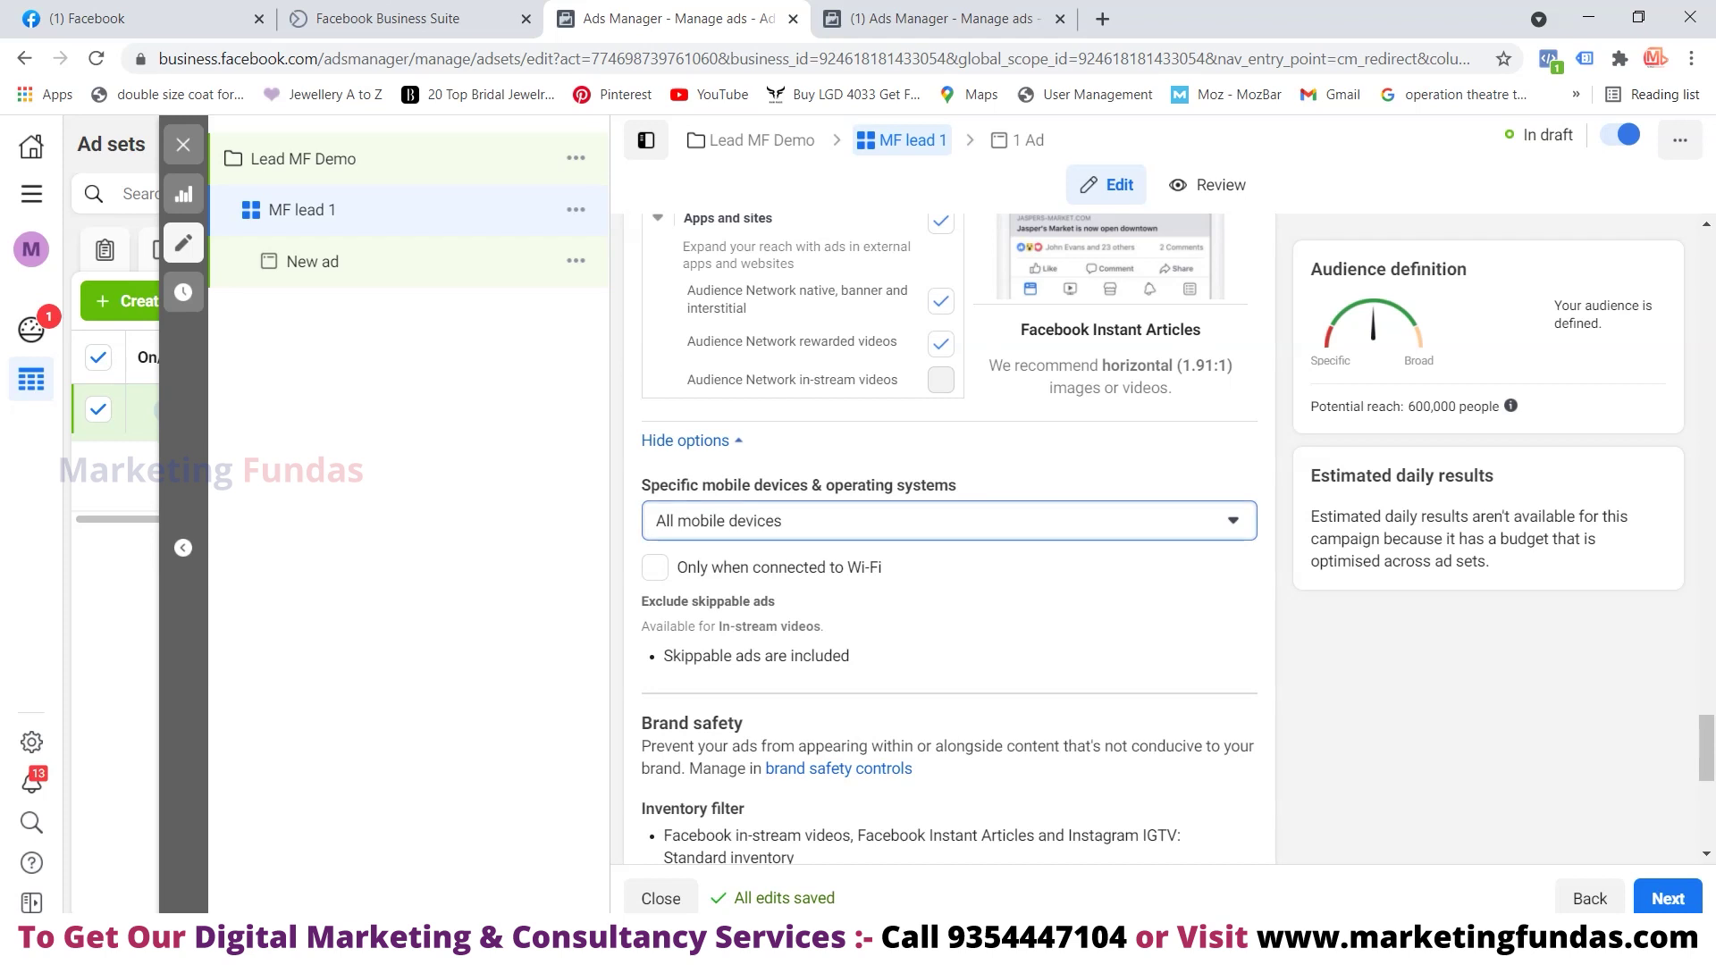
pyautogui.click(939, 520)
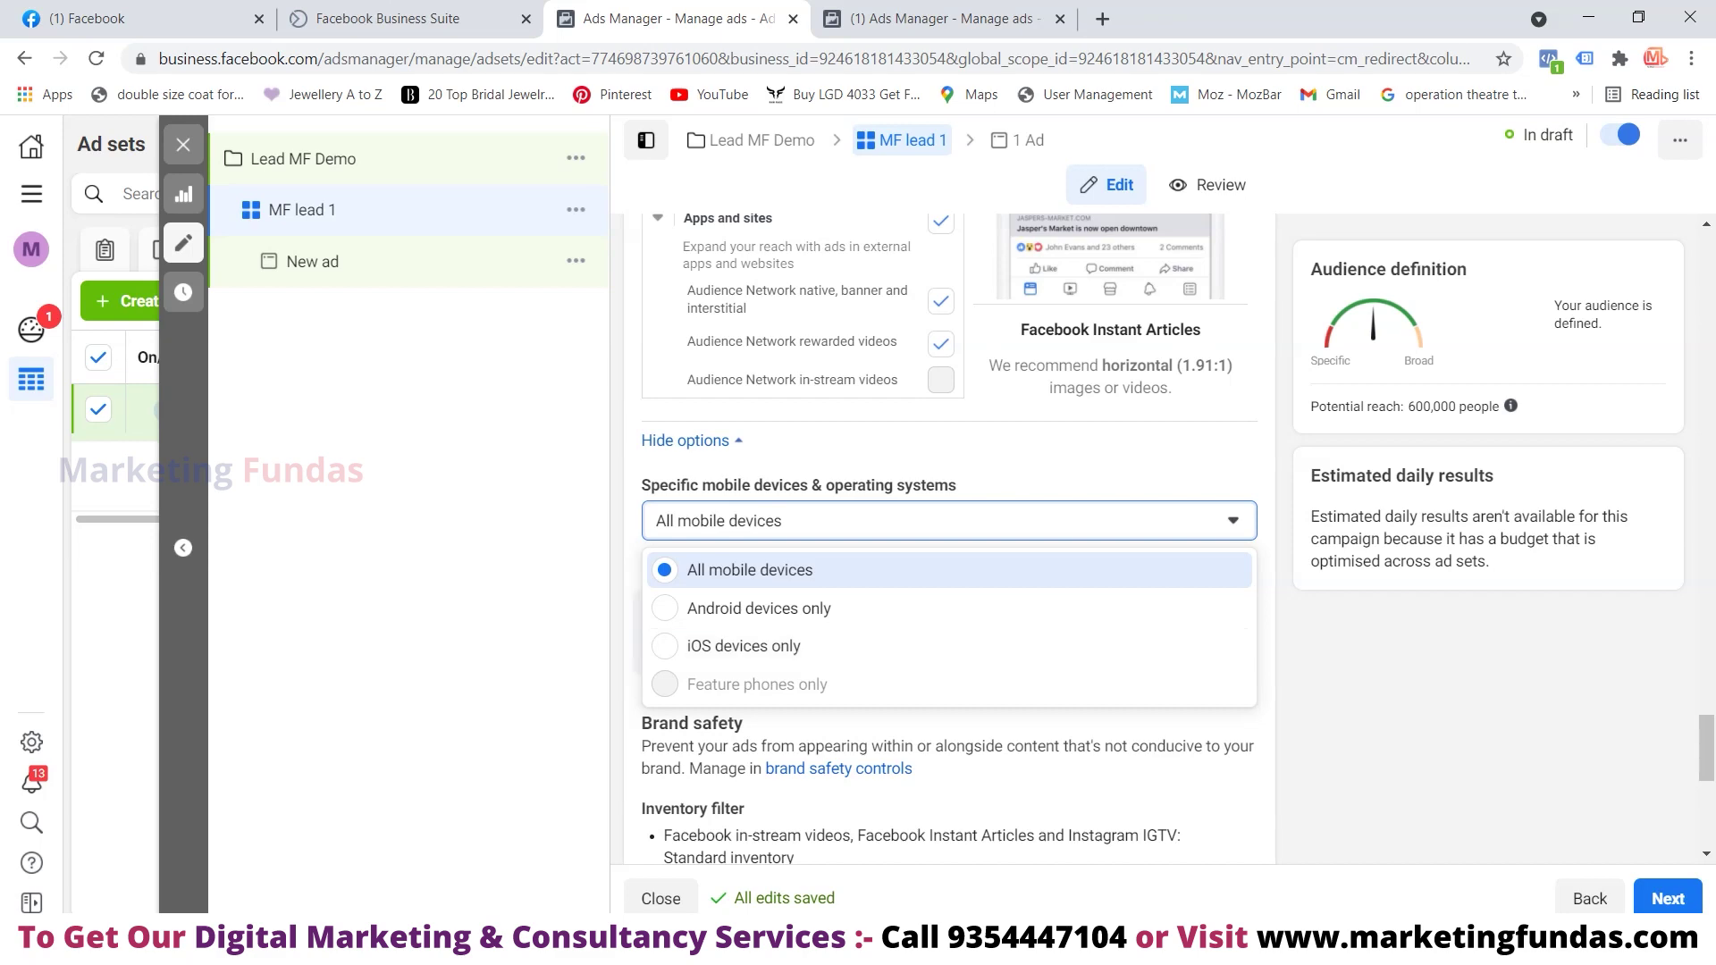
pyautogui.click(760, 570)
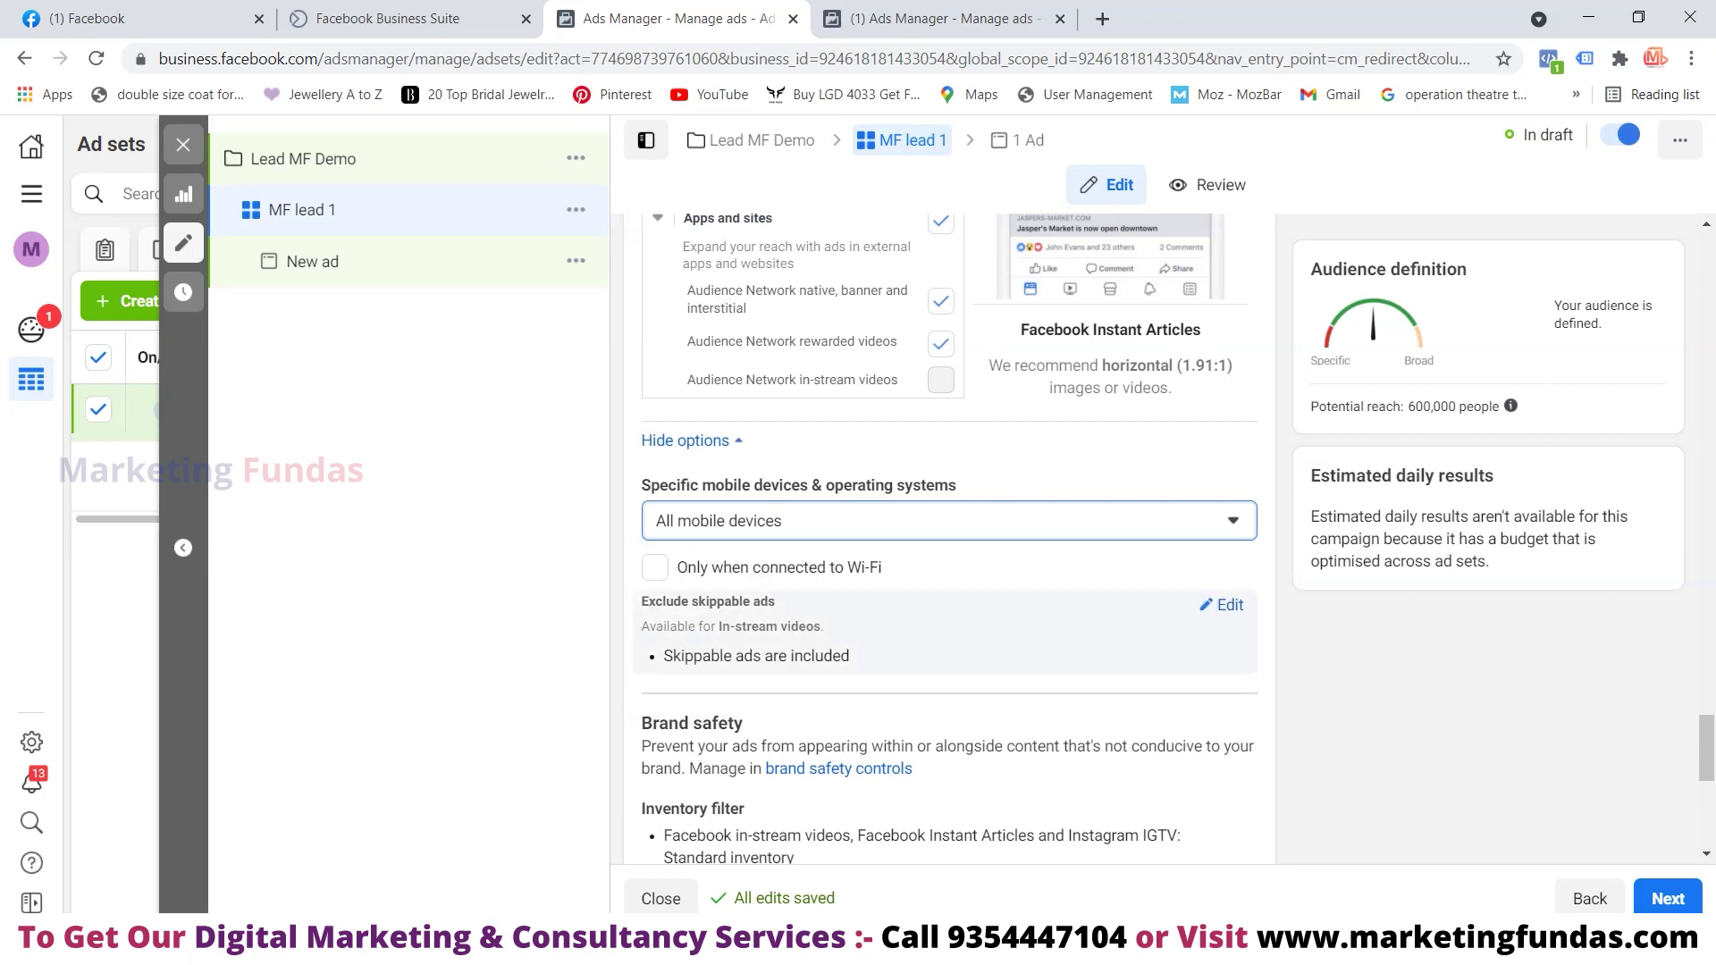
# Return the ad set from manual placements to Automatic placements (recommended)
pyautogui.scroll(-3, 947, 536)
pyautogui.scroll(8, 947, 536)
pyautogui.scroll(10, 947, 536)
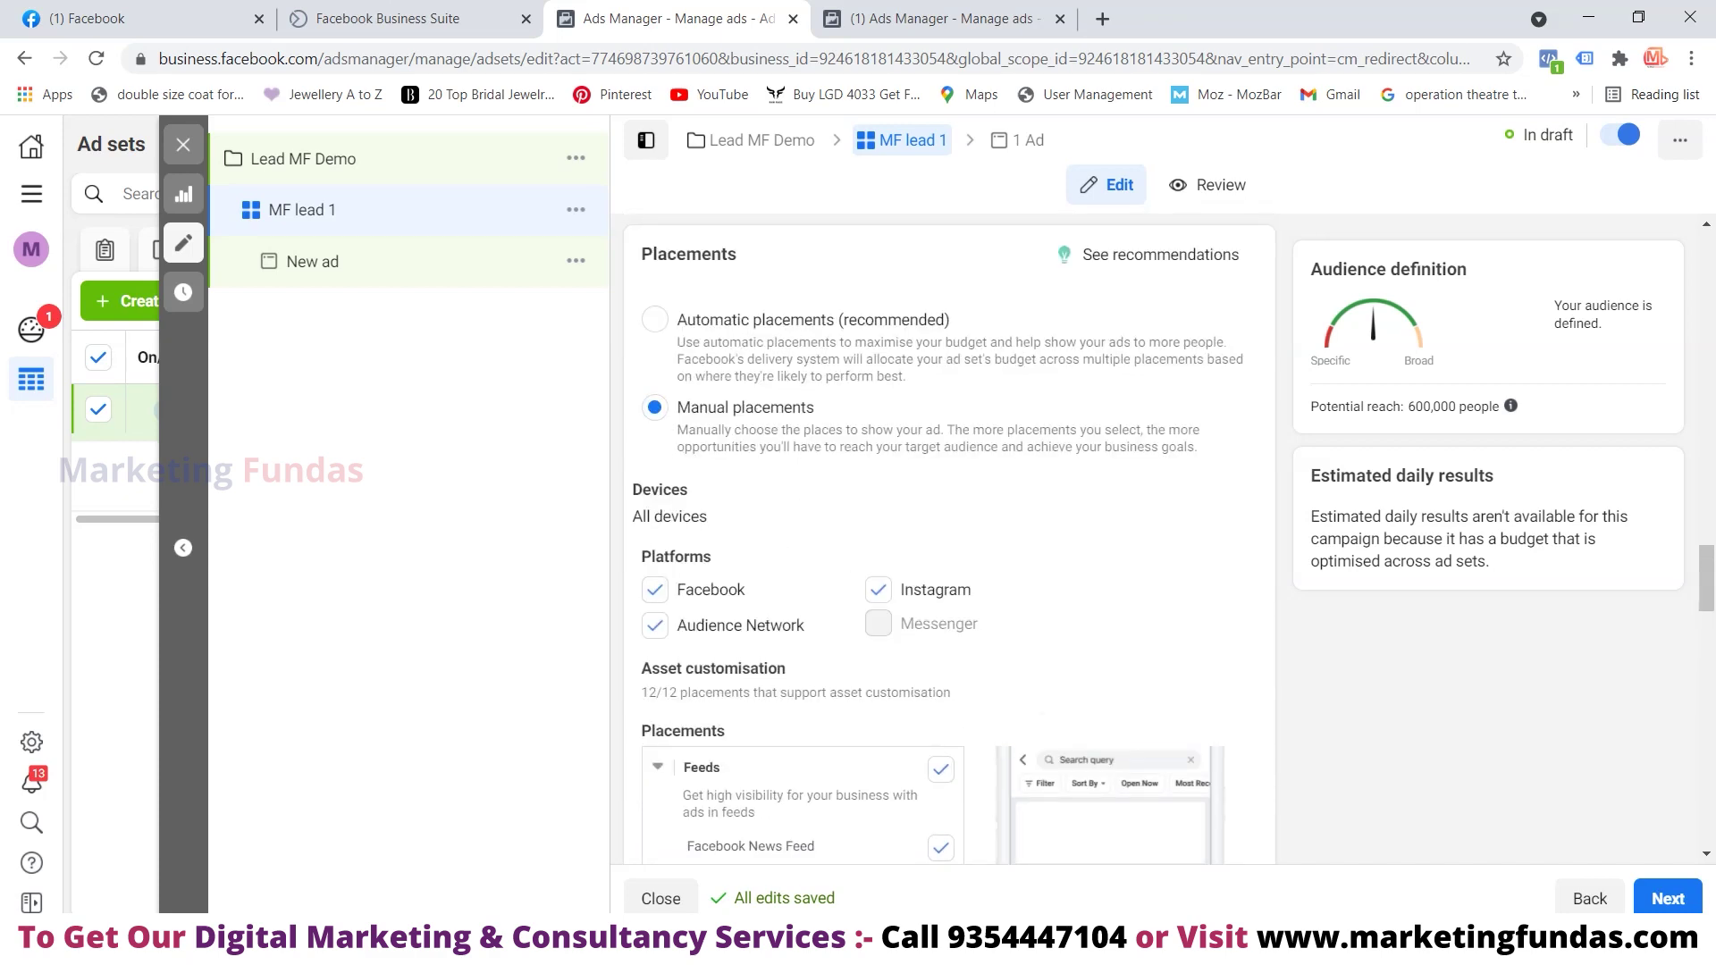
pyautogui.click(654, 319)
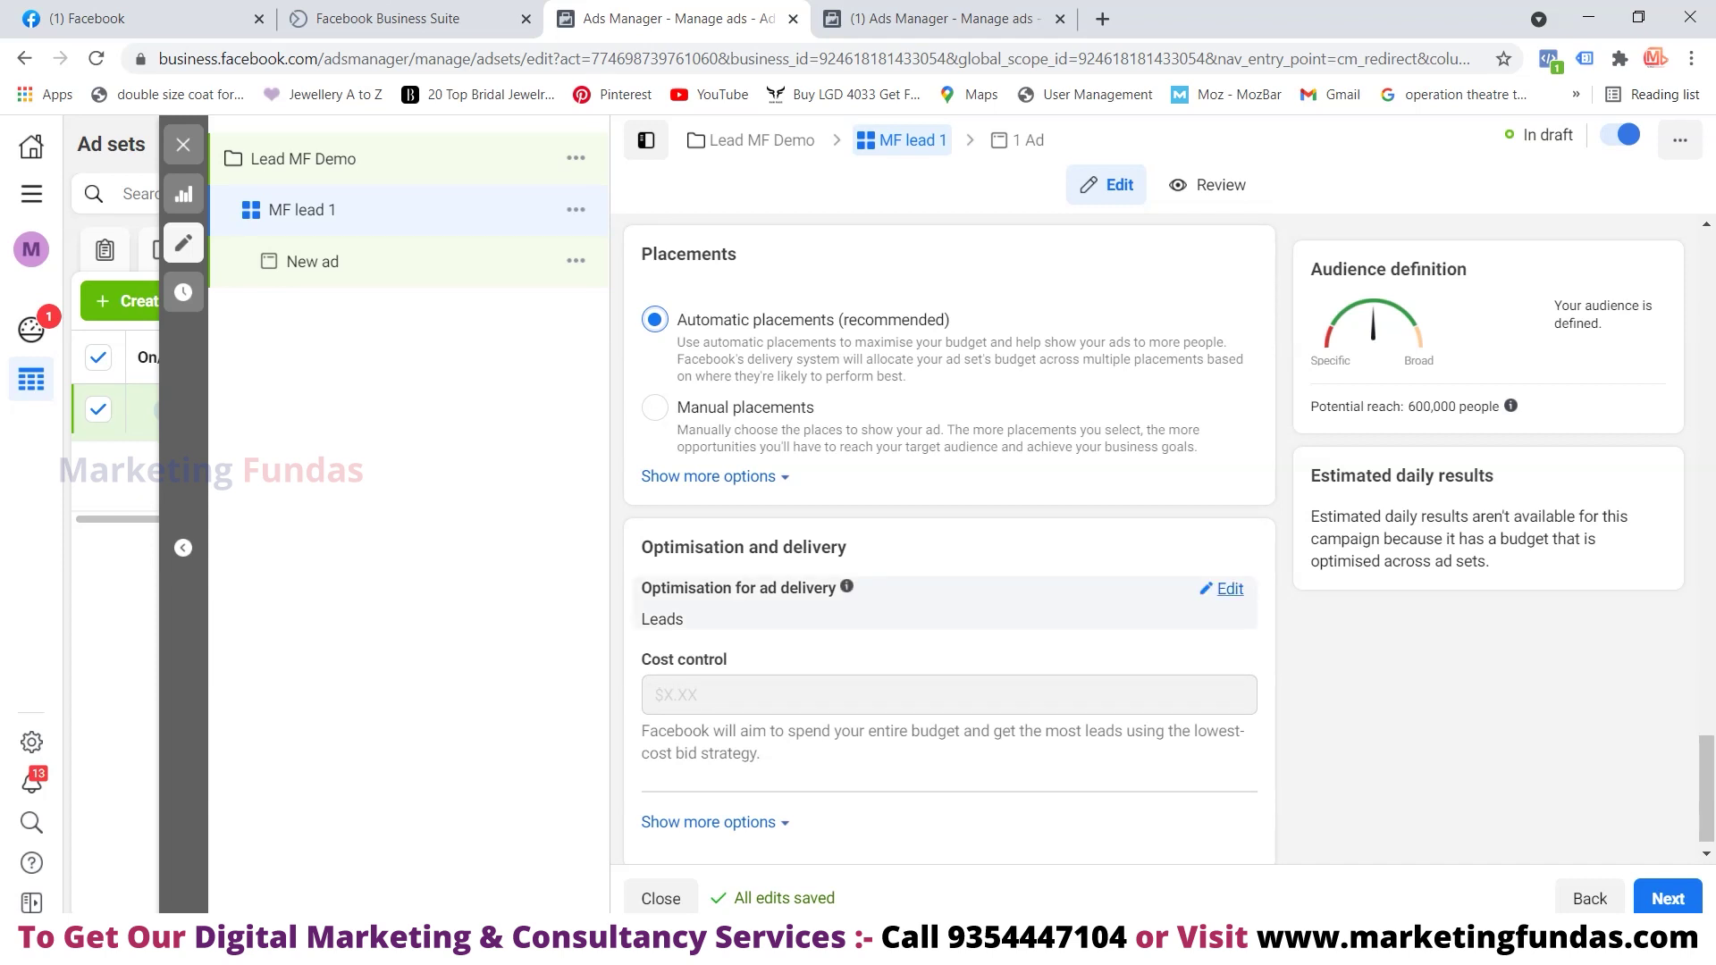
# Set the optimisation for ad delivery to Leads and show the additional optimisation and delivery options
pyautogui.click(1226, 587)
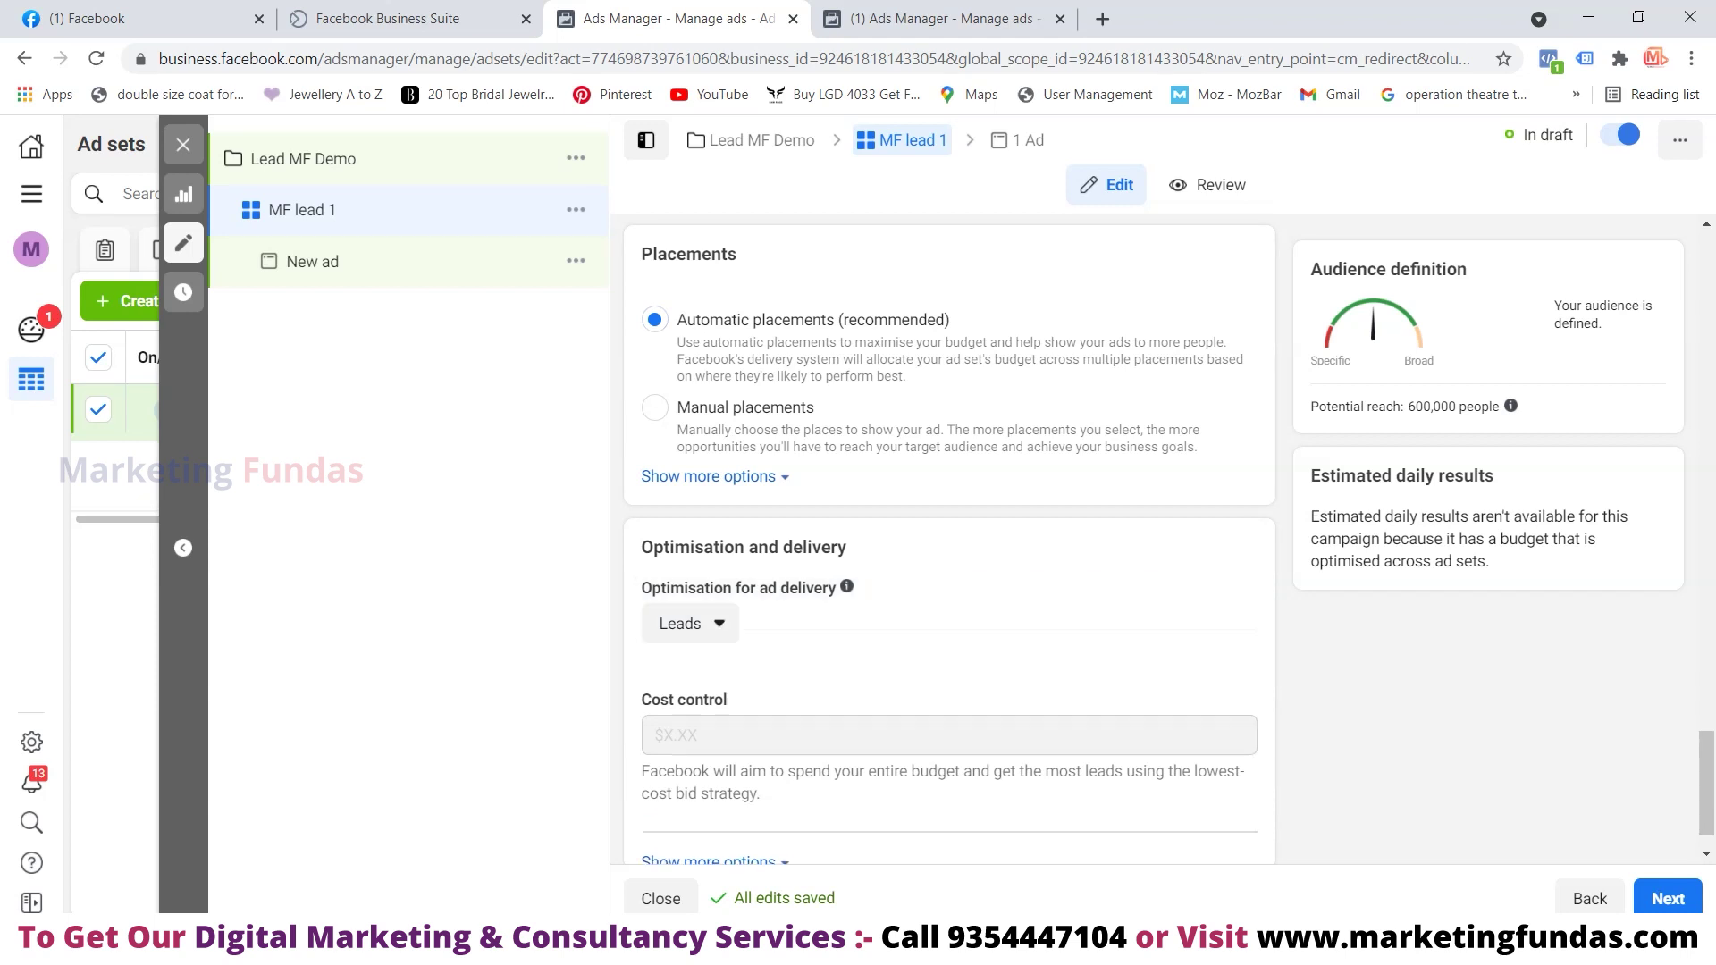
pyautogui.click(690, 623)
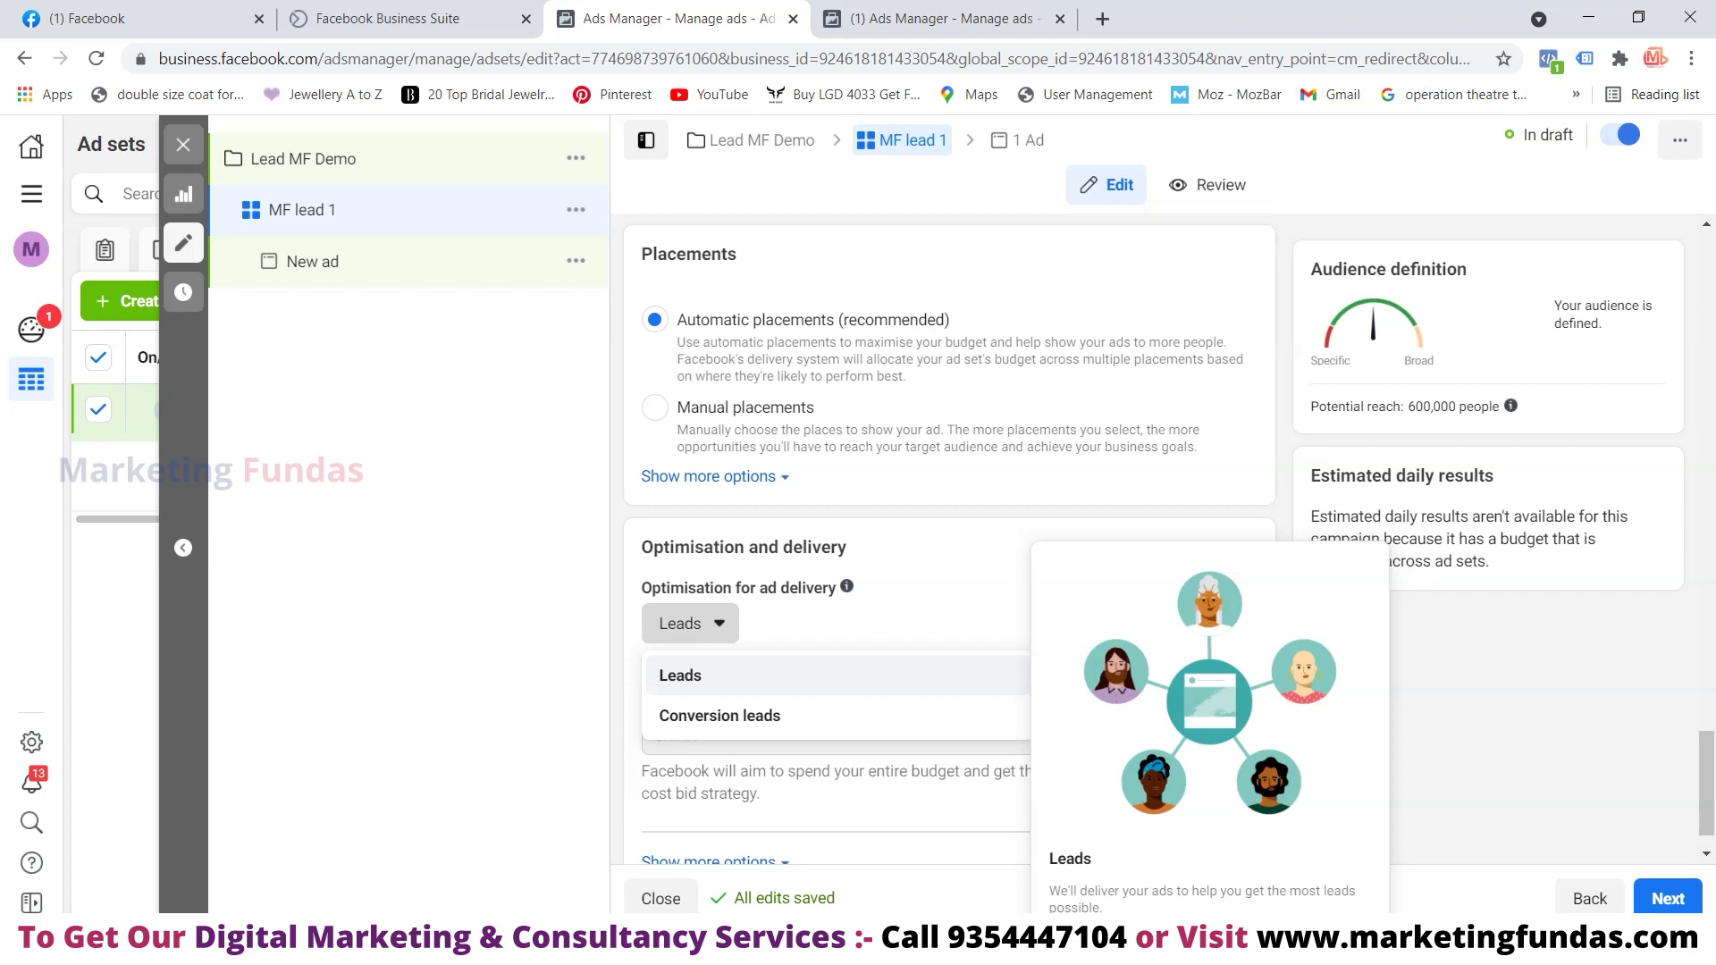
pyautogui.press('Return')
pyautogui.scroll(-1, 947, 536)
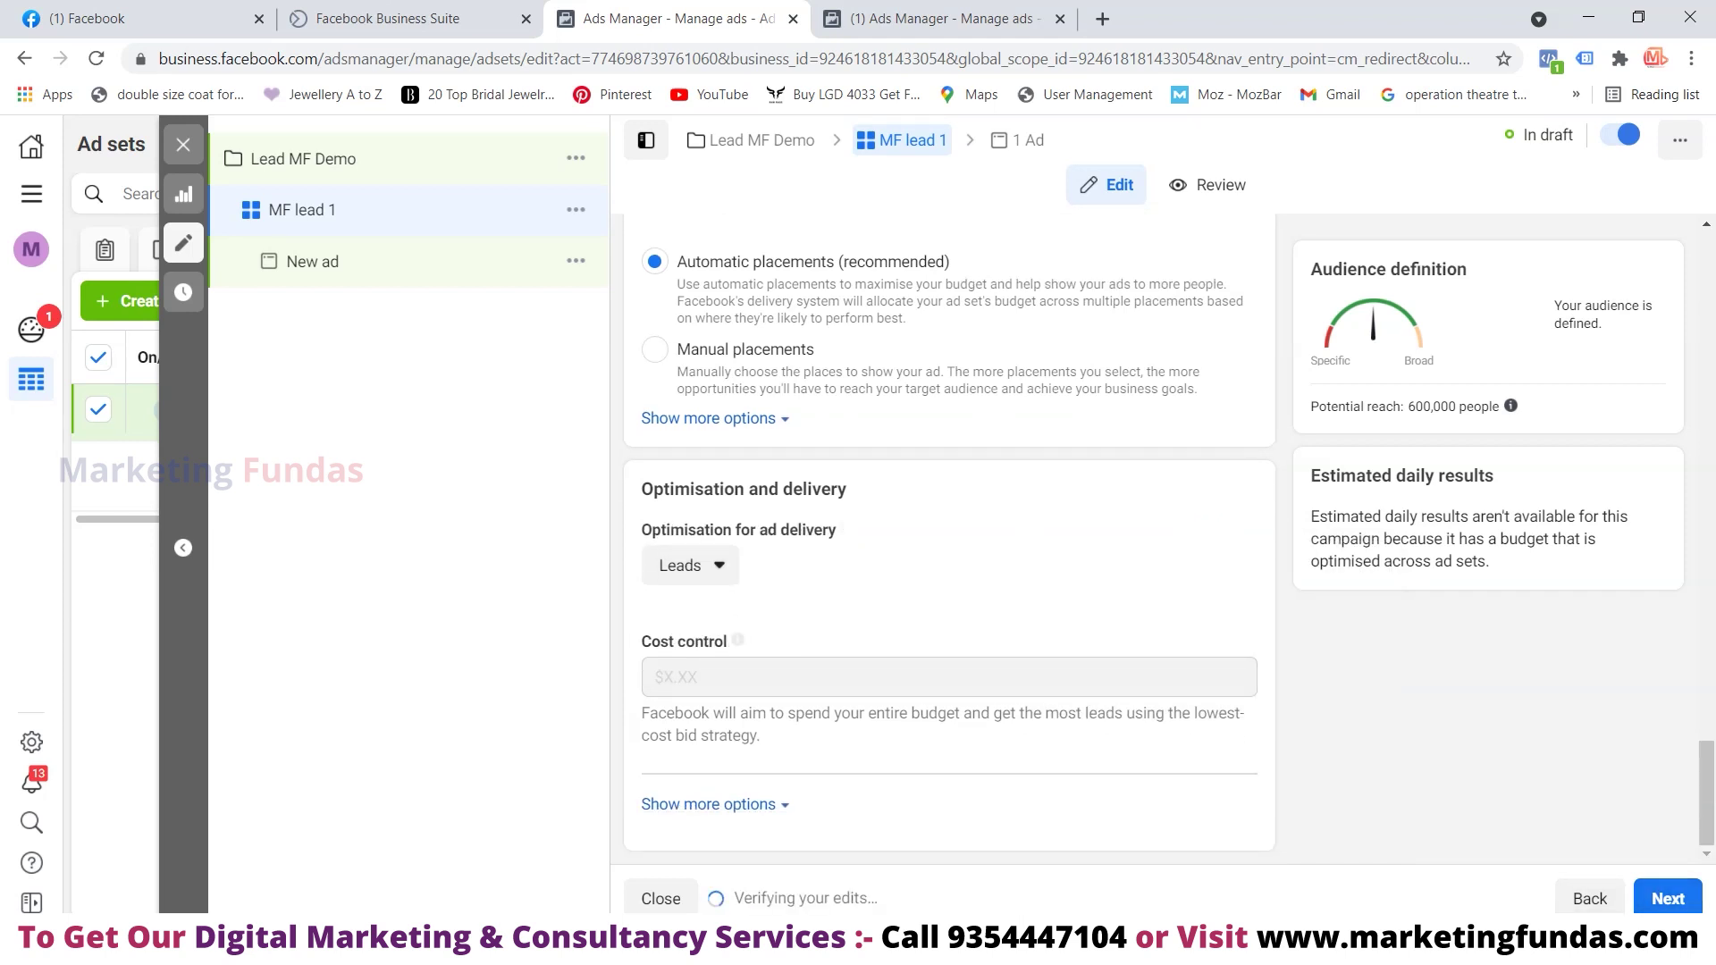
pyautogui.click(715, 804)
pyautogui.scroll(-1, 715, 804)
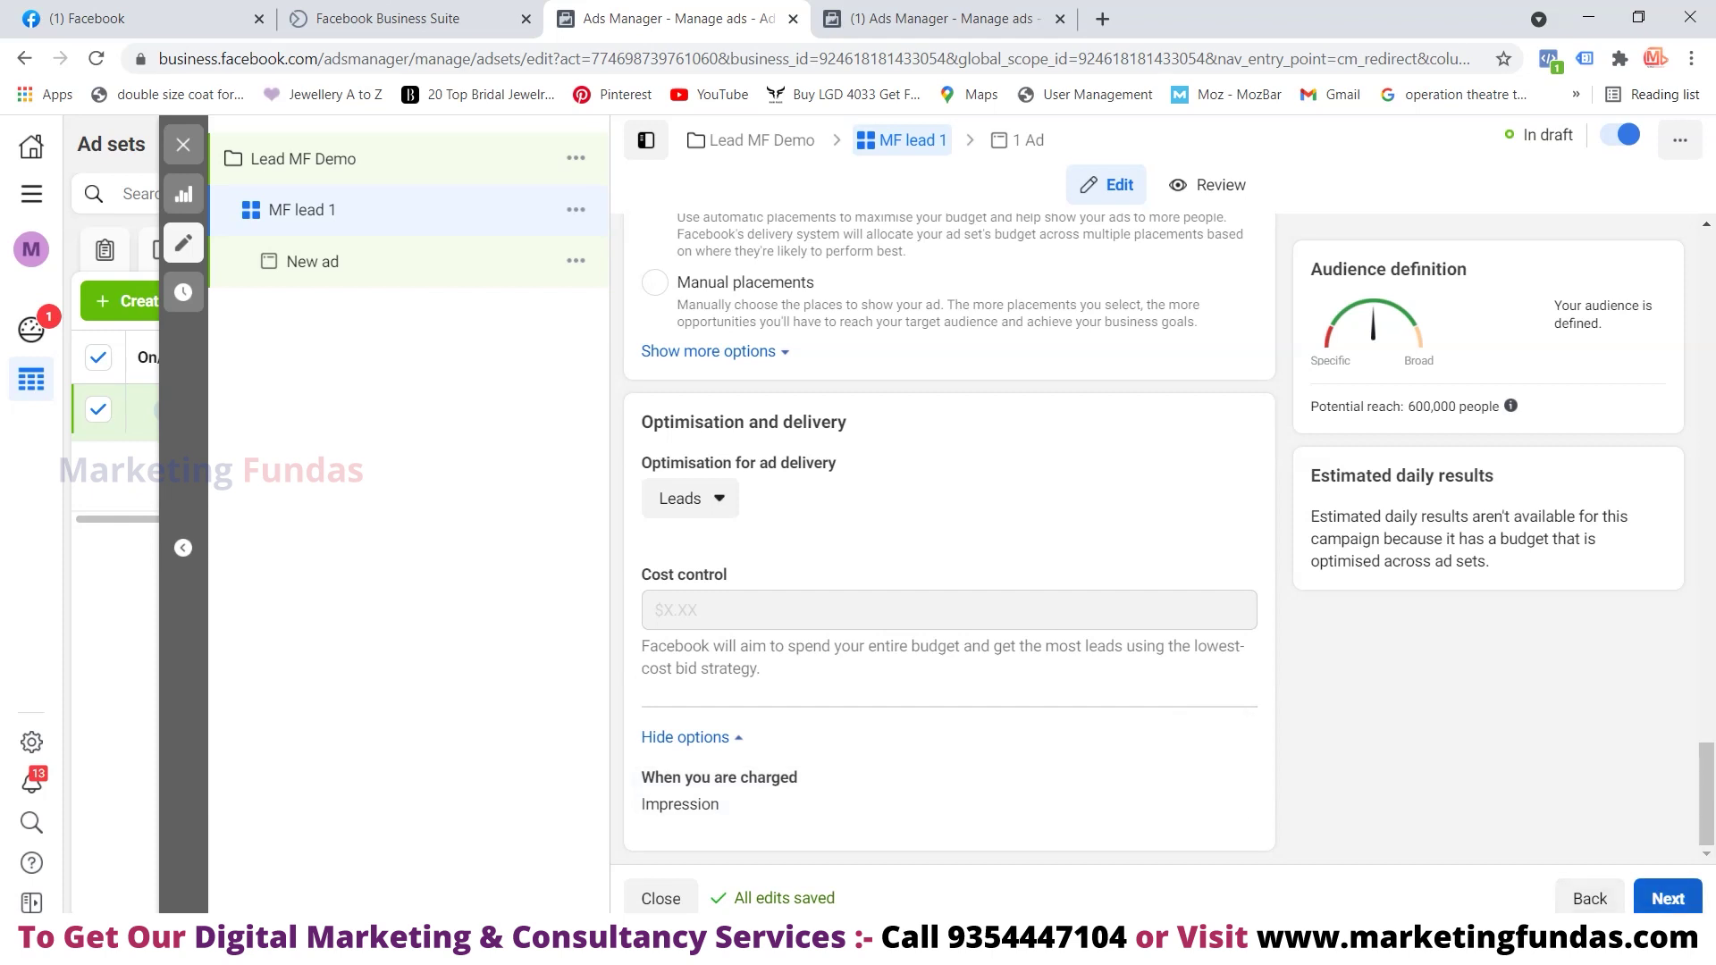
# Continue from the ad set to the ad level and name the ad "Mf Demo"
pyautogui.click(1667, 898)
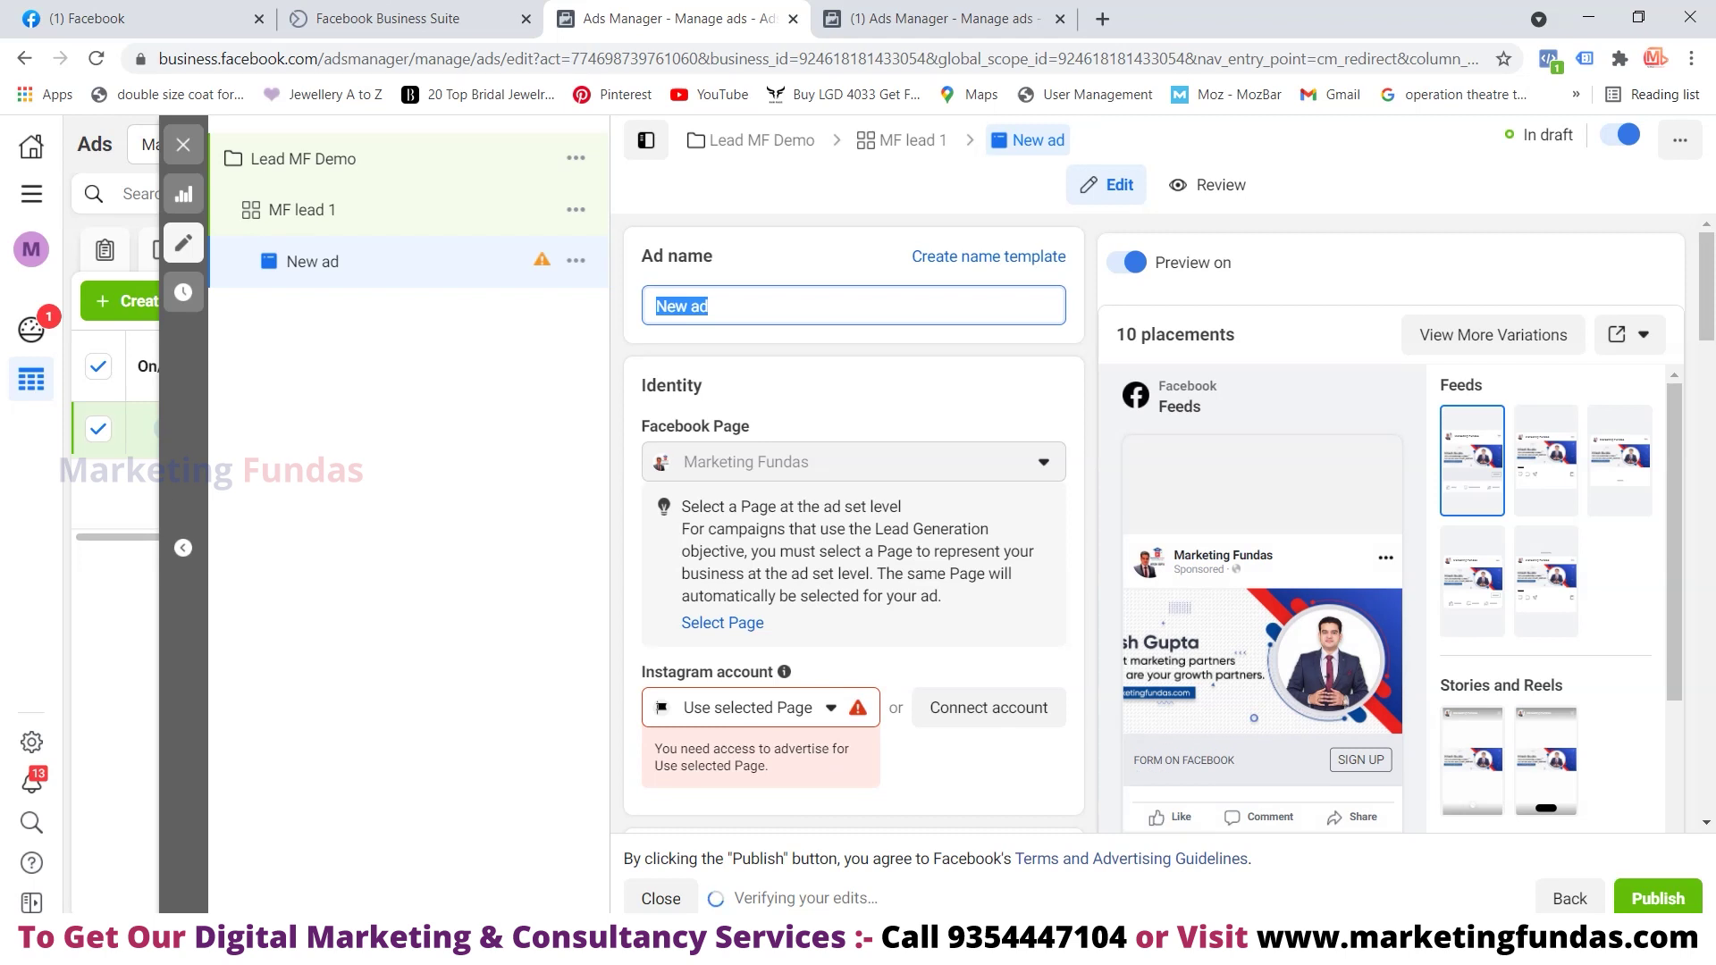
pyautogui.write('M')
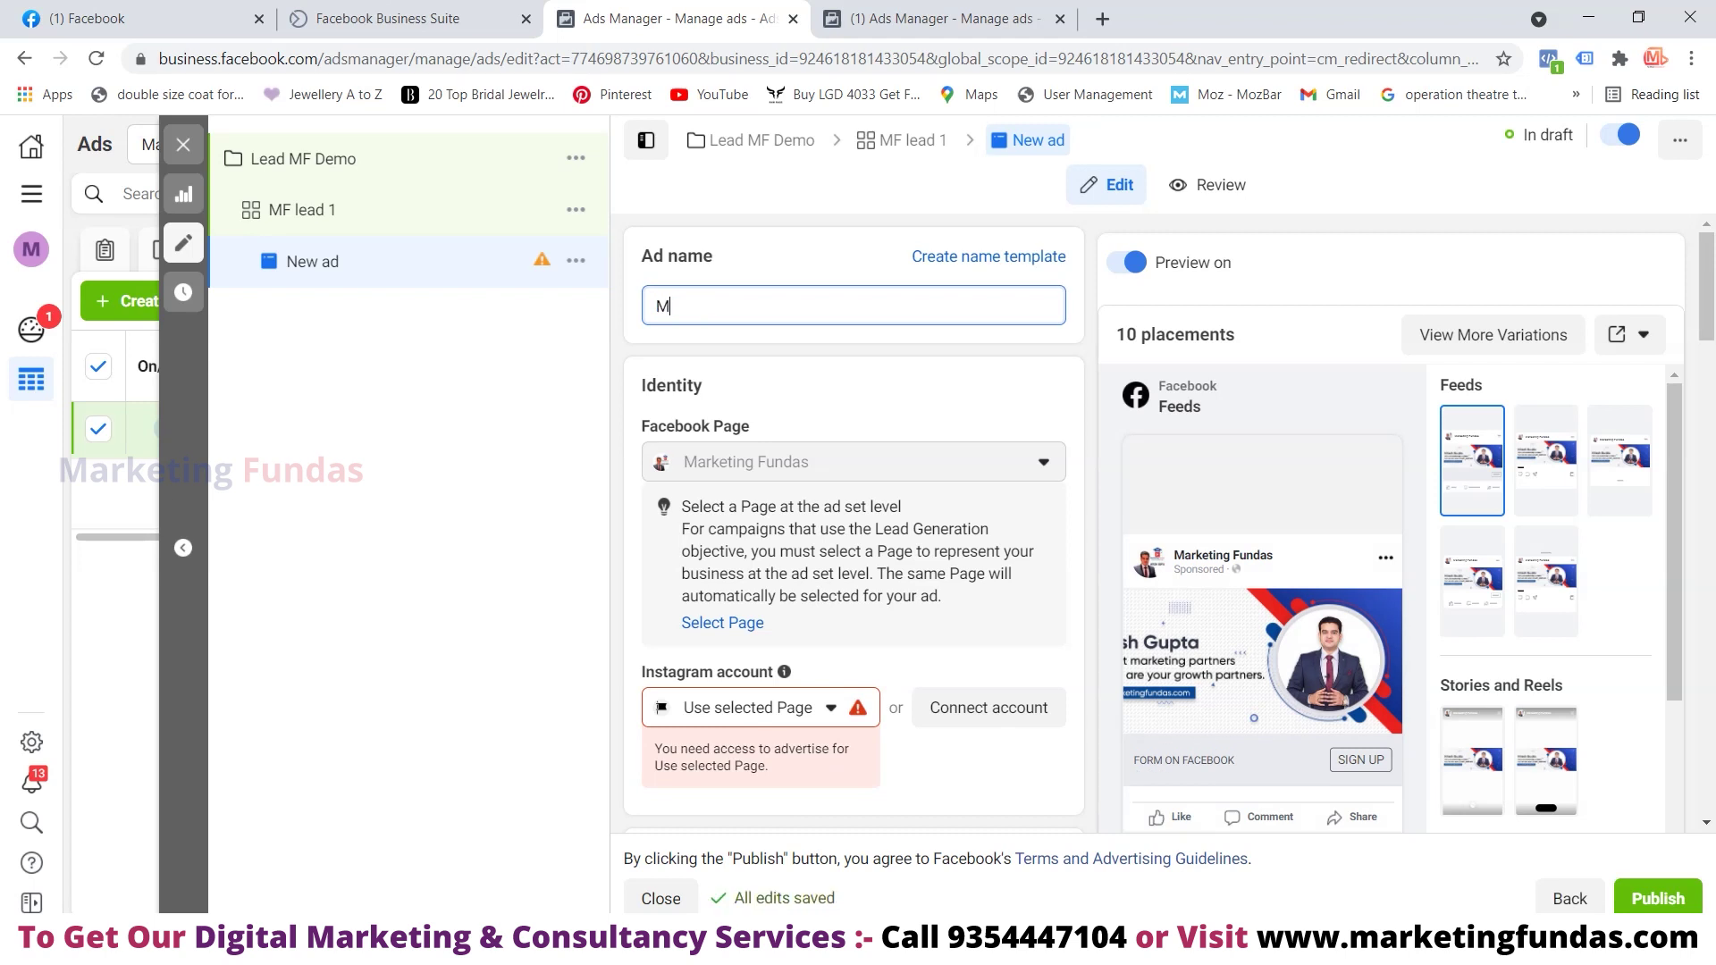
pyautogui.write('f Demo')
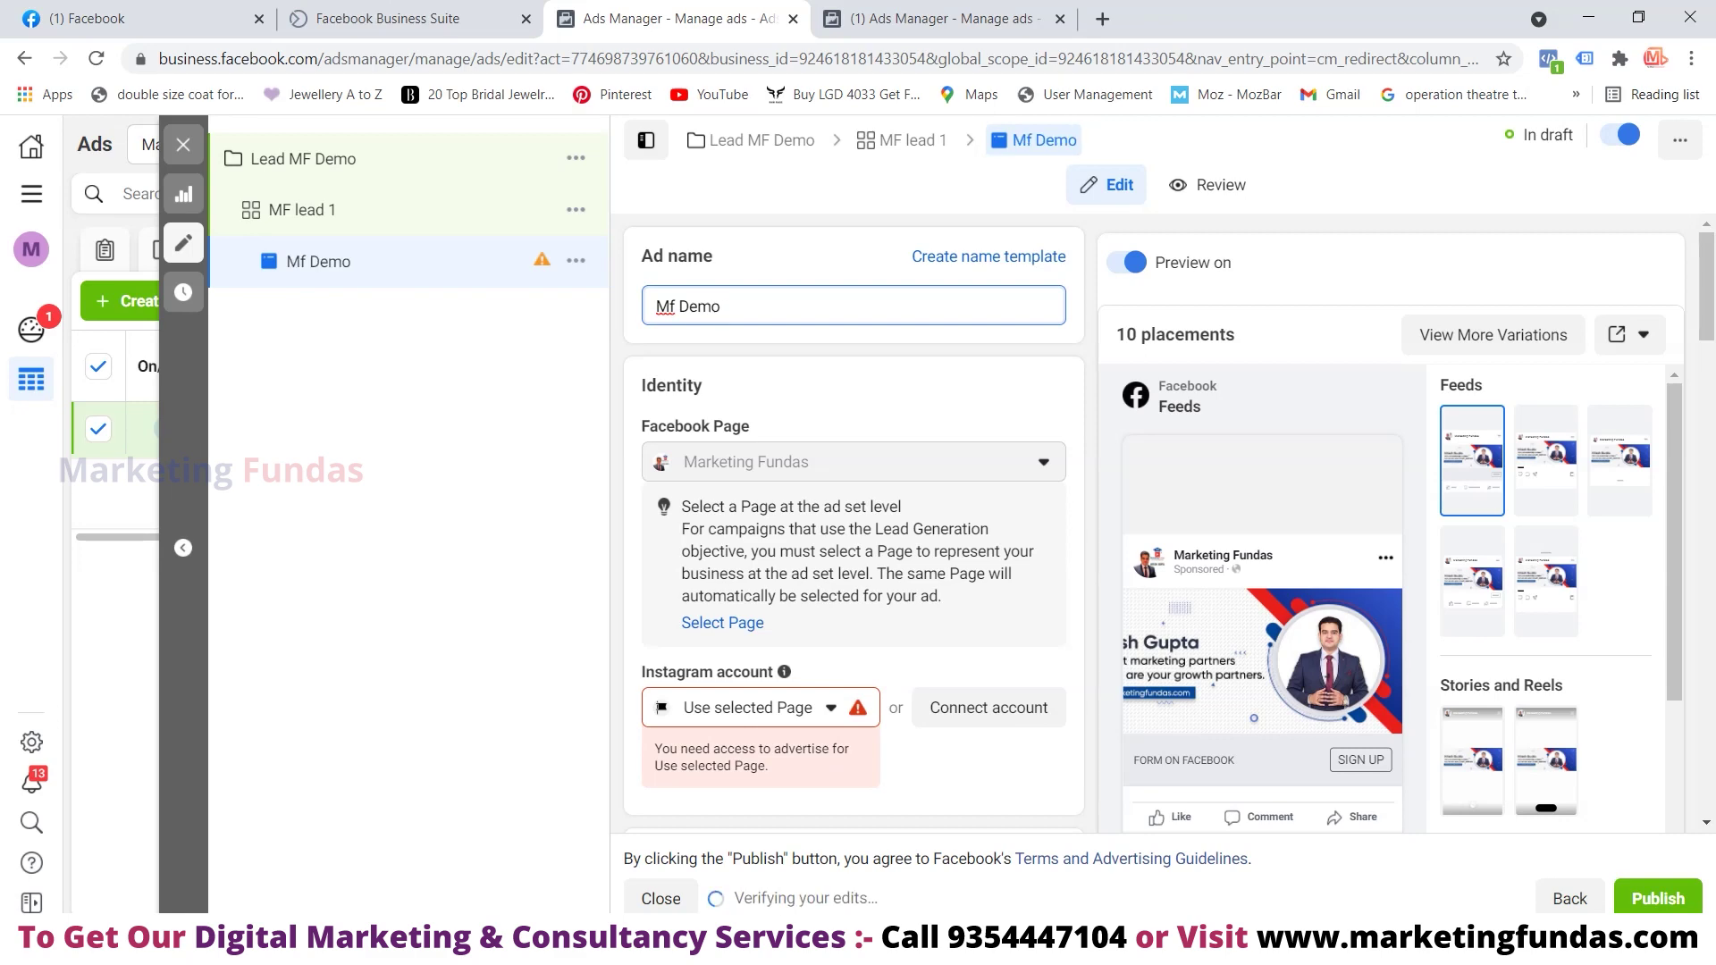
# Choose marketingfundasglobal as the Instagram account in the ad's identity settings
pyautogui.scroll(-3, 853, 527)
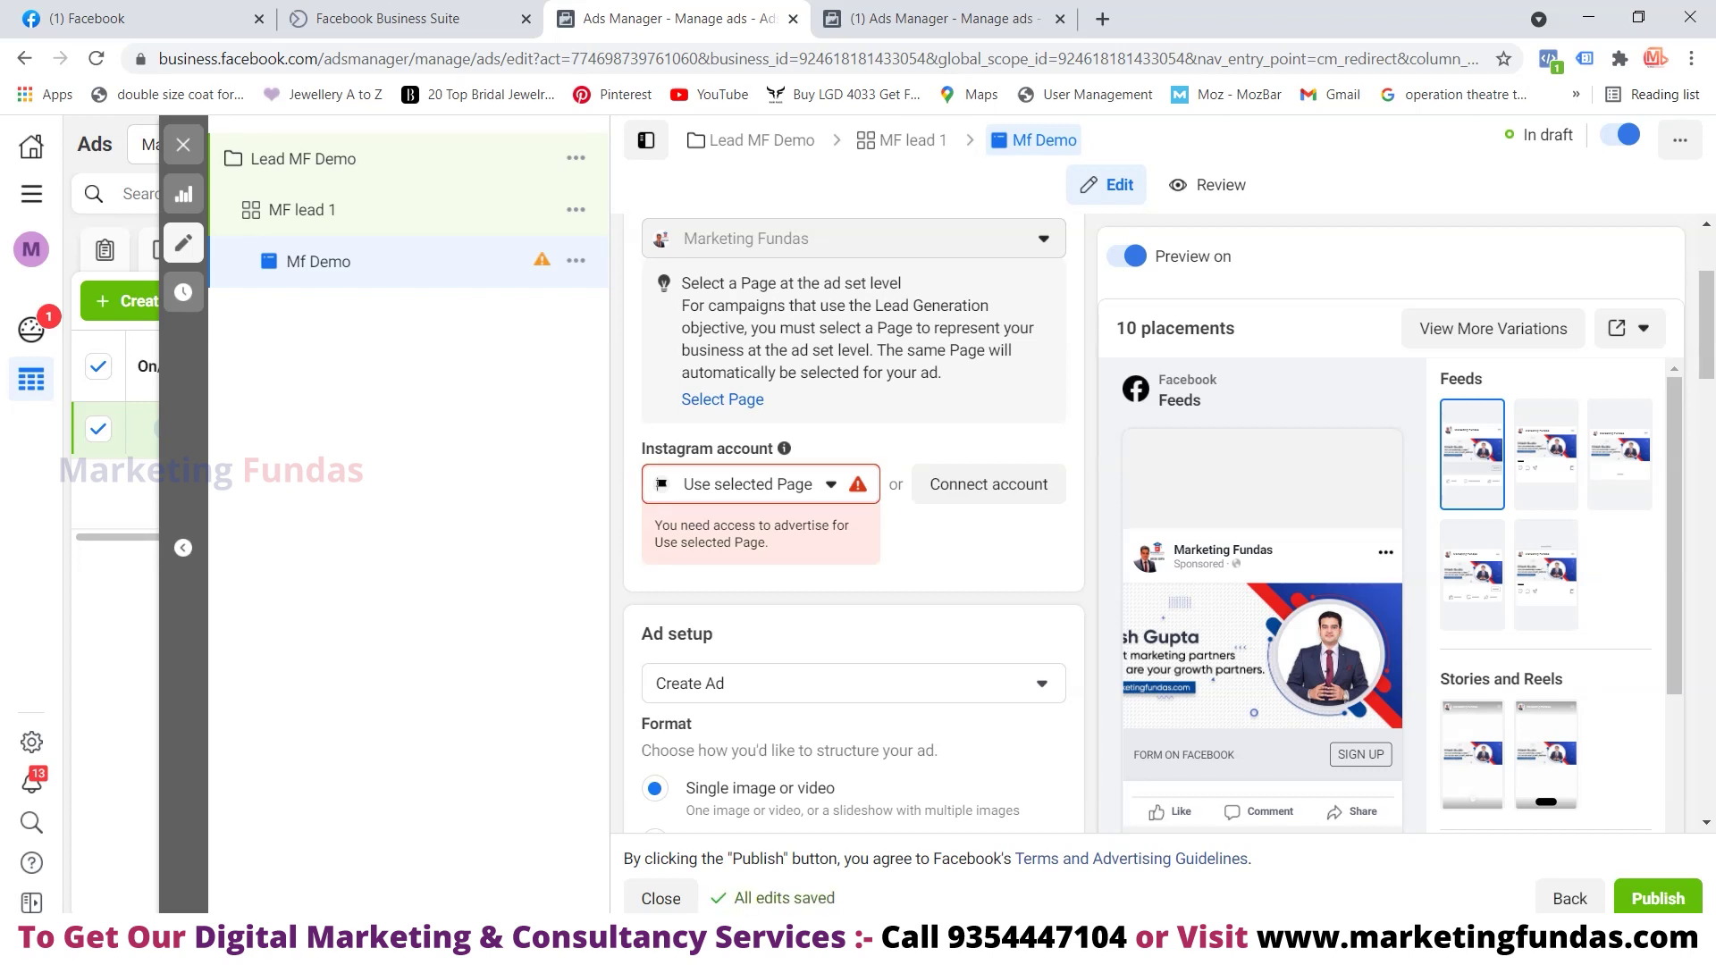
pyautogui.click(760, 483)
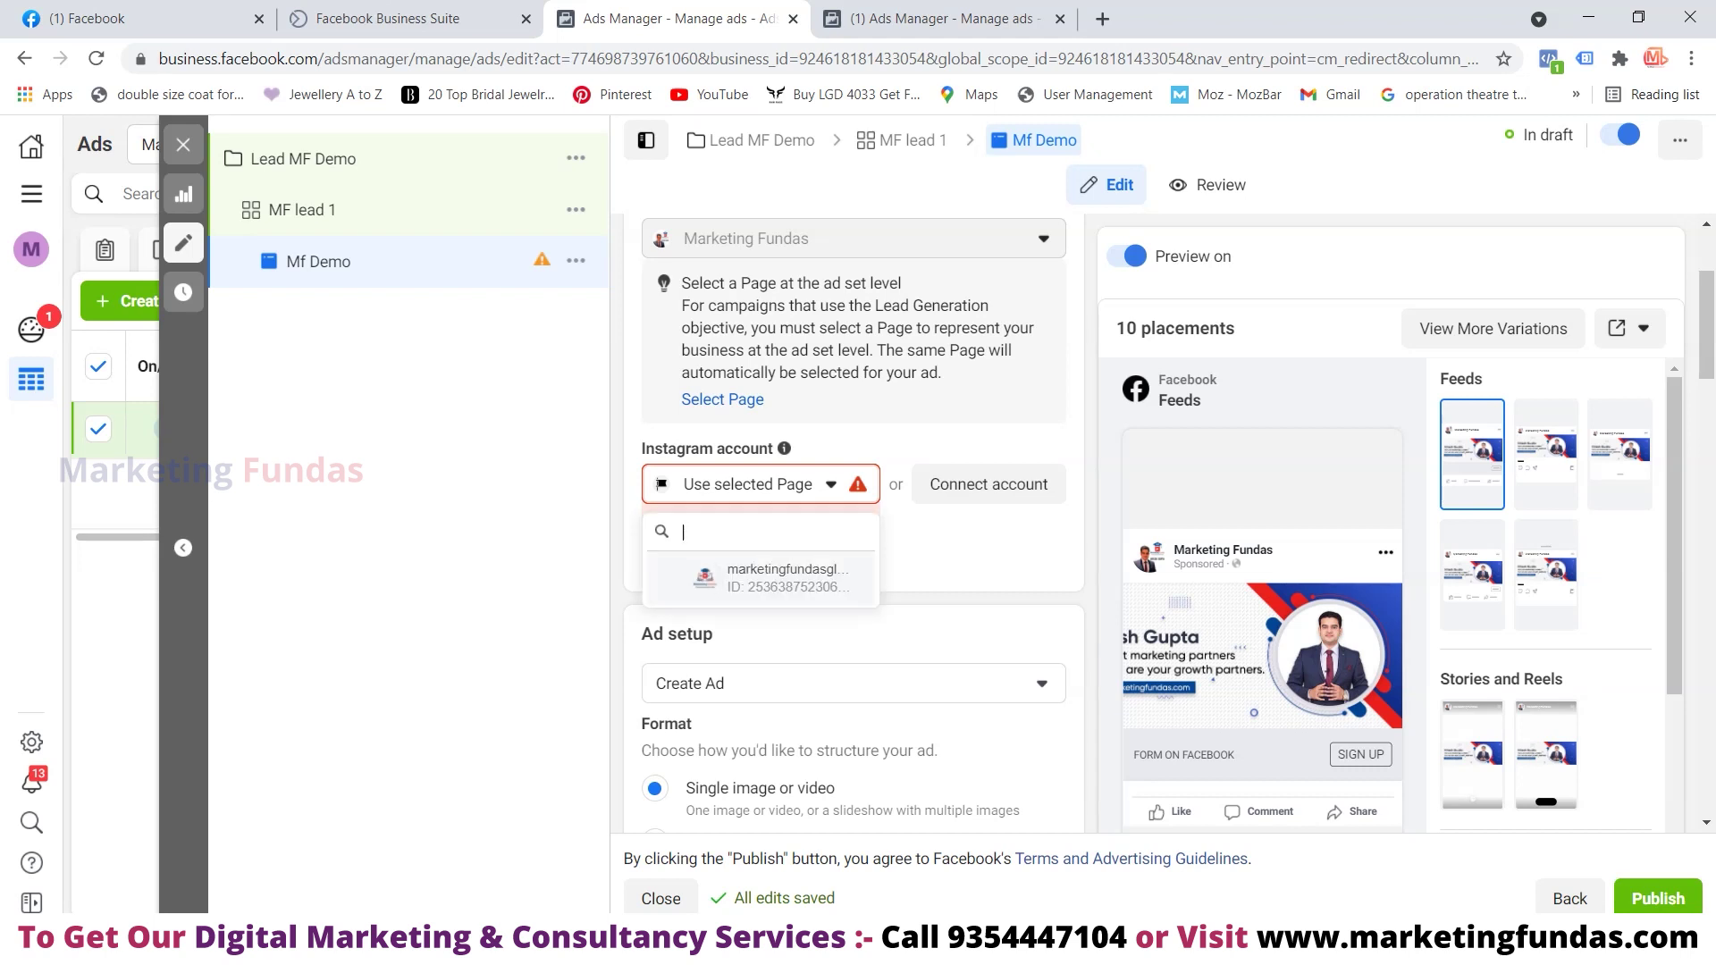
pyautogui.click(746, 581)
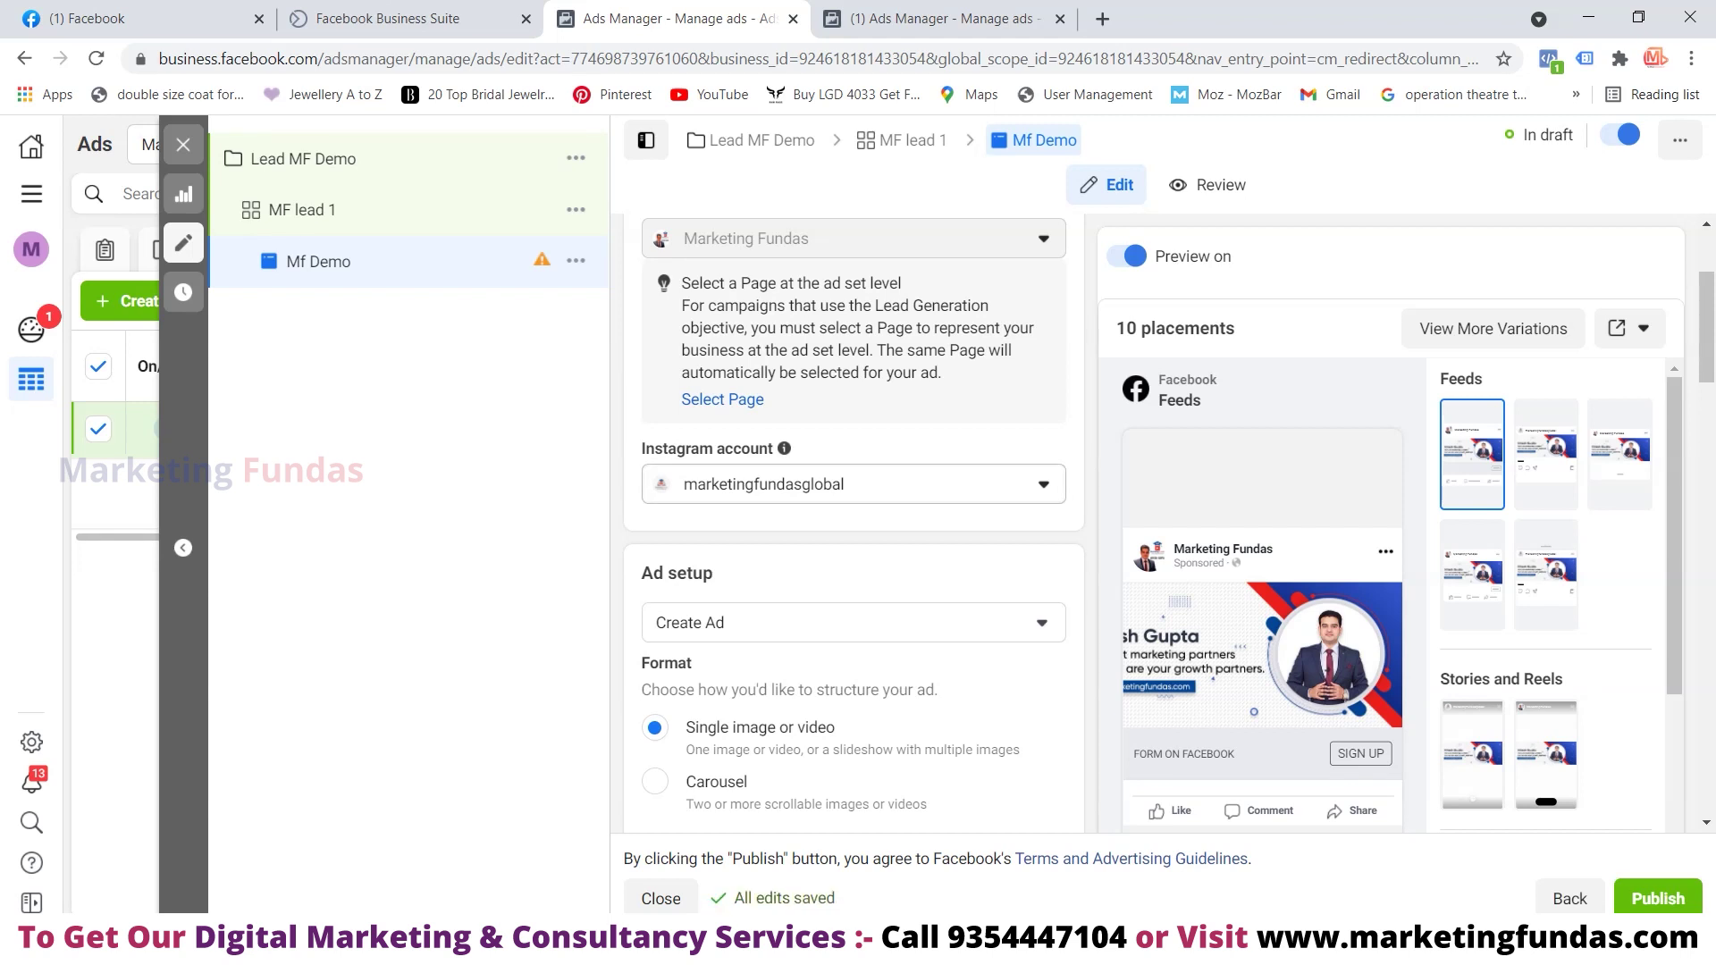
# Keep the ad setup on Create Ad and remove the existing media from the ad creative
pyautogui.scroll(-1, 853, 523)
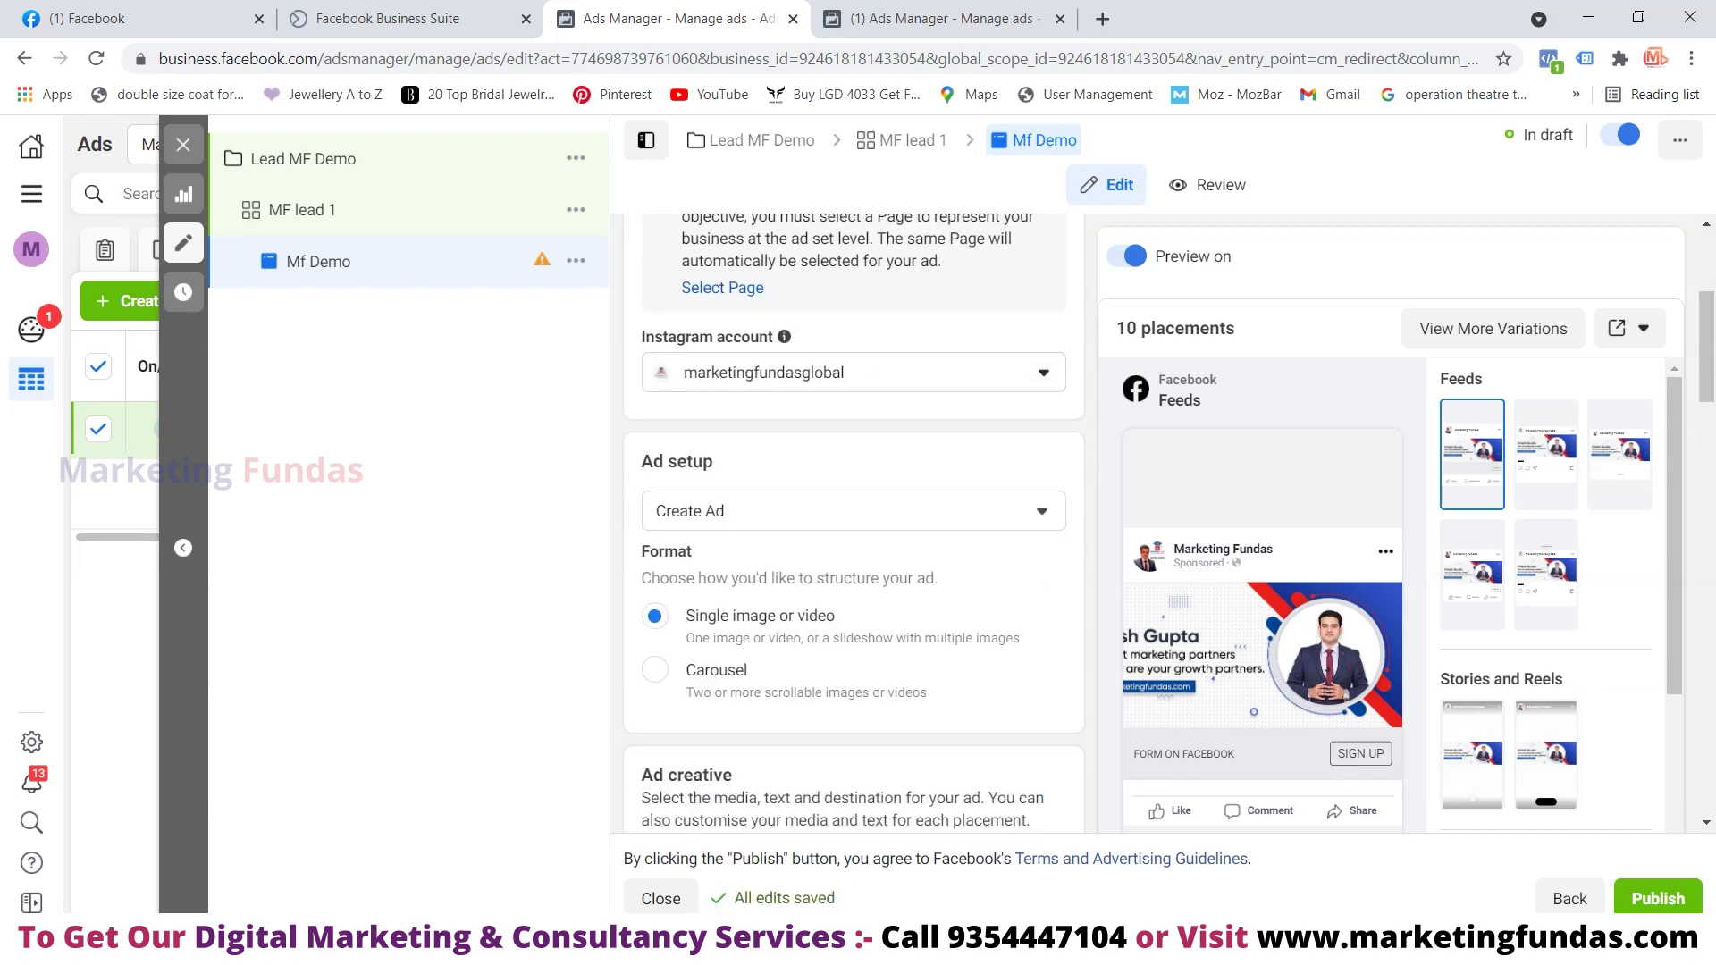
pyautogui.click(853, 511)
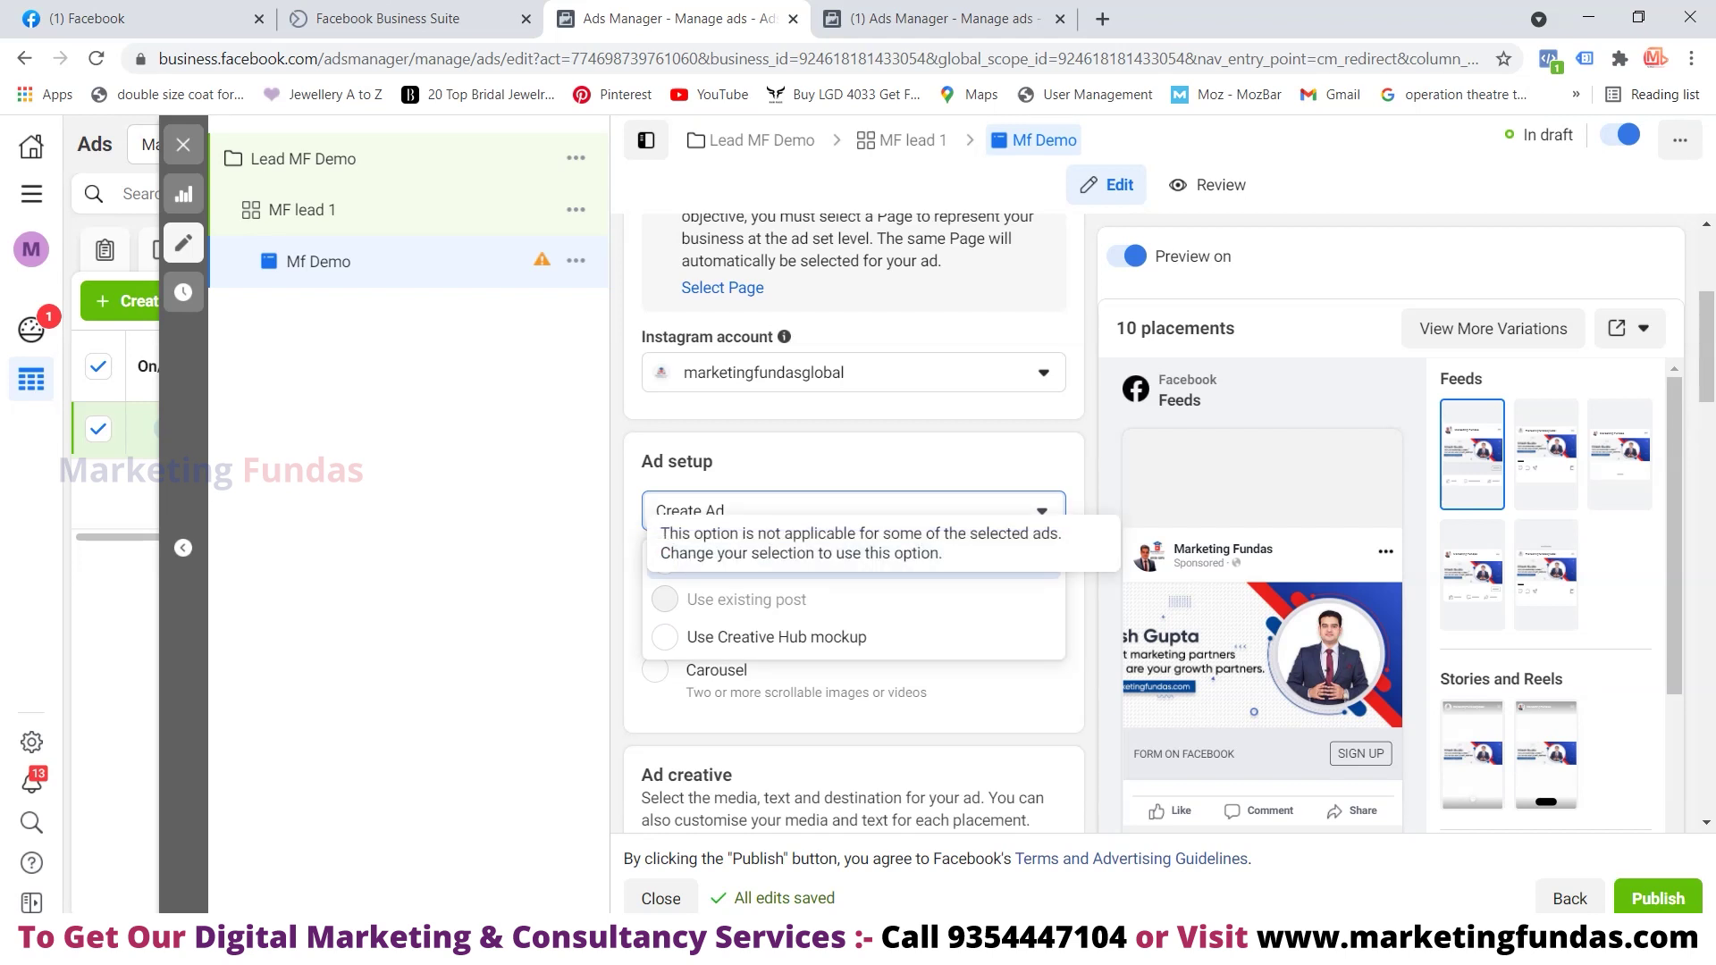
pyautogui.click(724, 561)
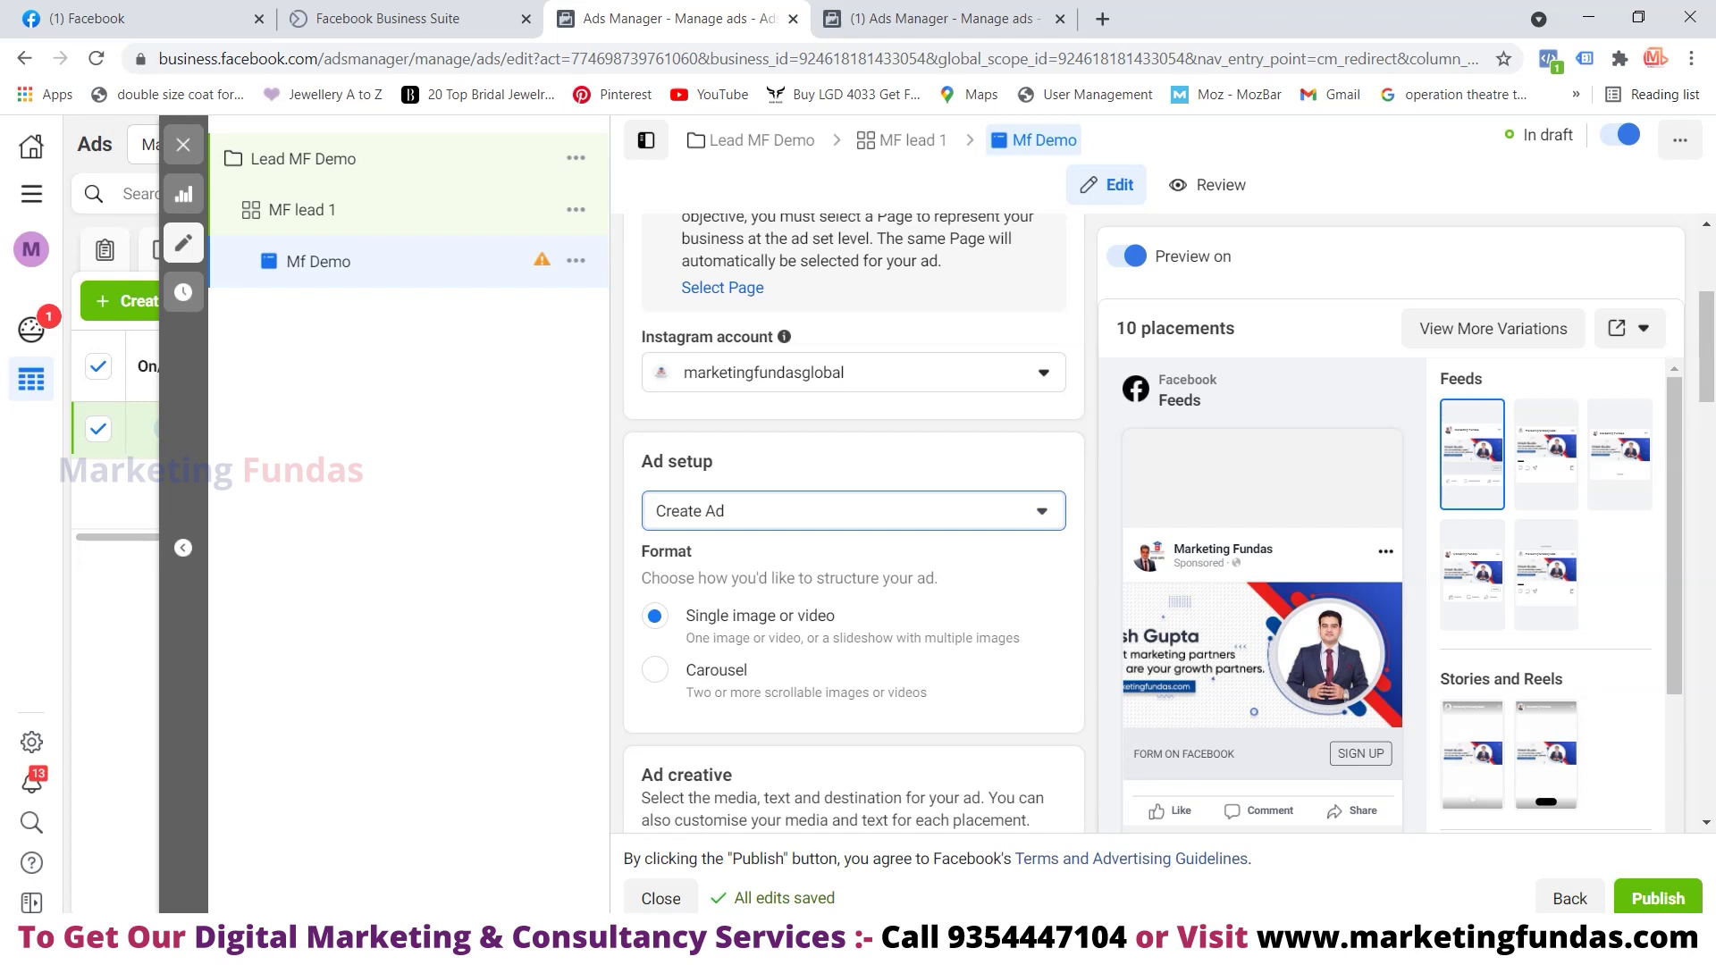
pyautogui.scroll(-3, 853, 522)
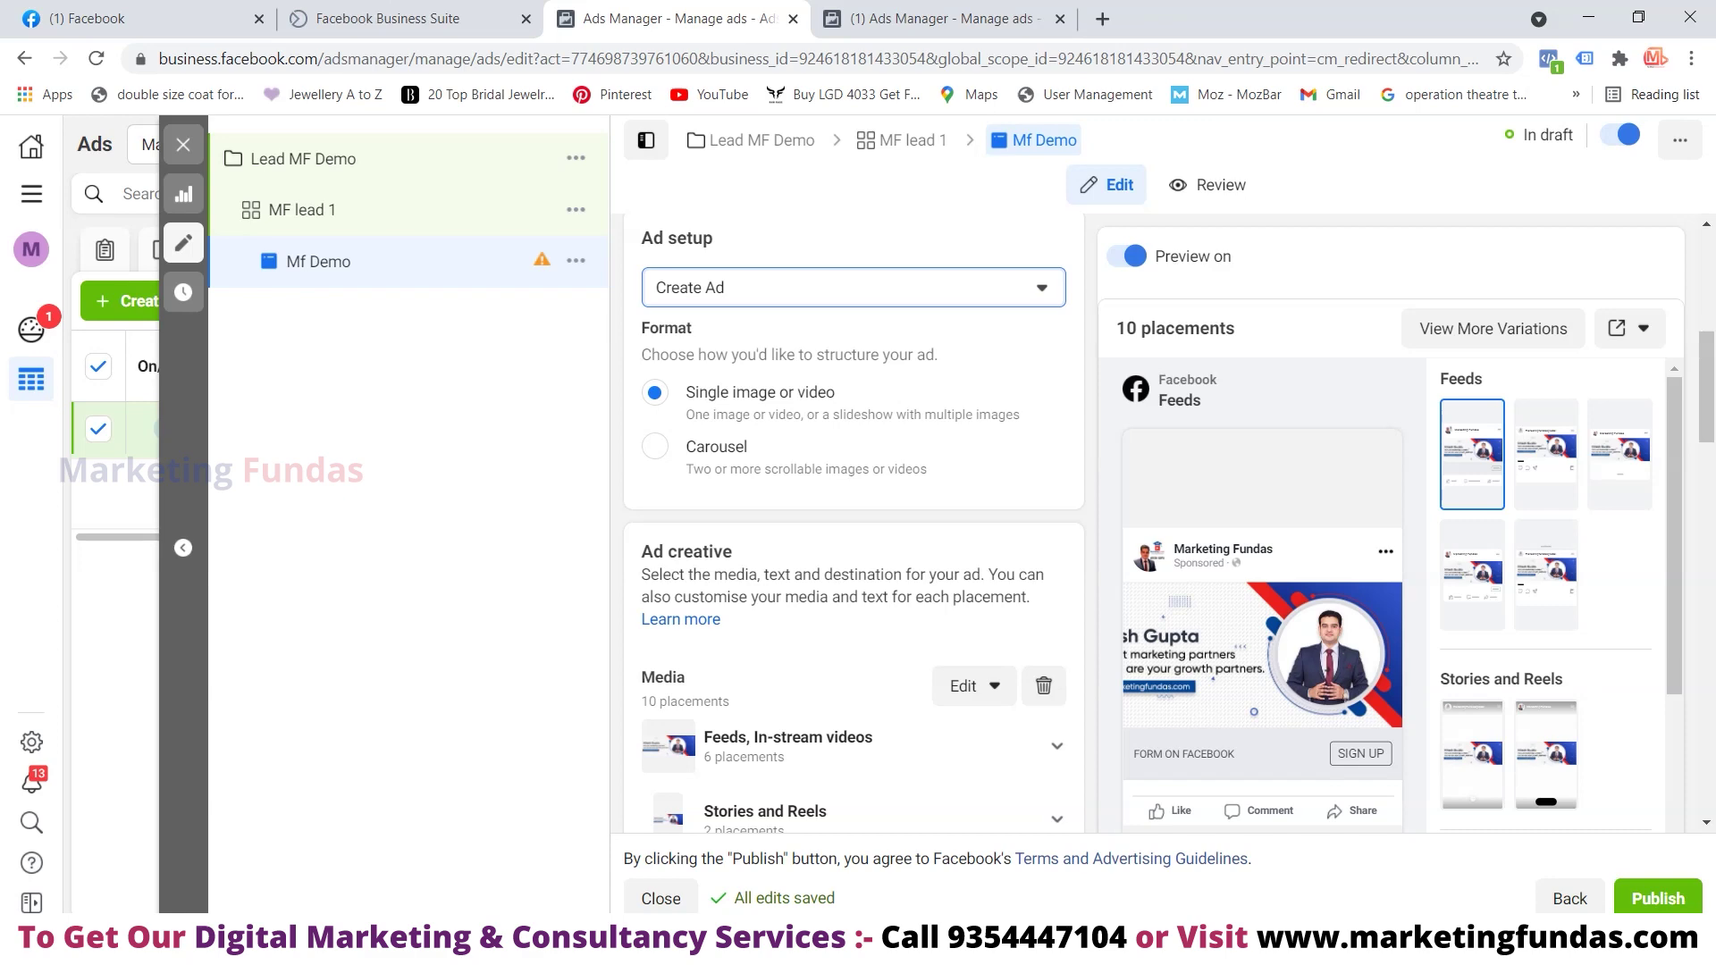
pyautogui.click(1043, 685)
# Upload the image "2 days left session_01 150kb.jpg" from Downloads as the ad media and accept the recommended placement crops
pyautogui.scroll(-4, 853, 523)
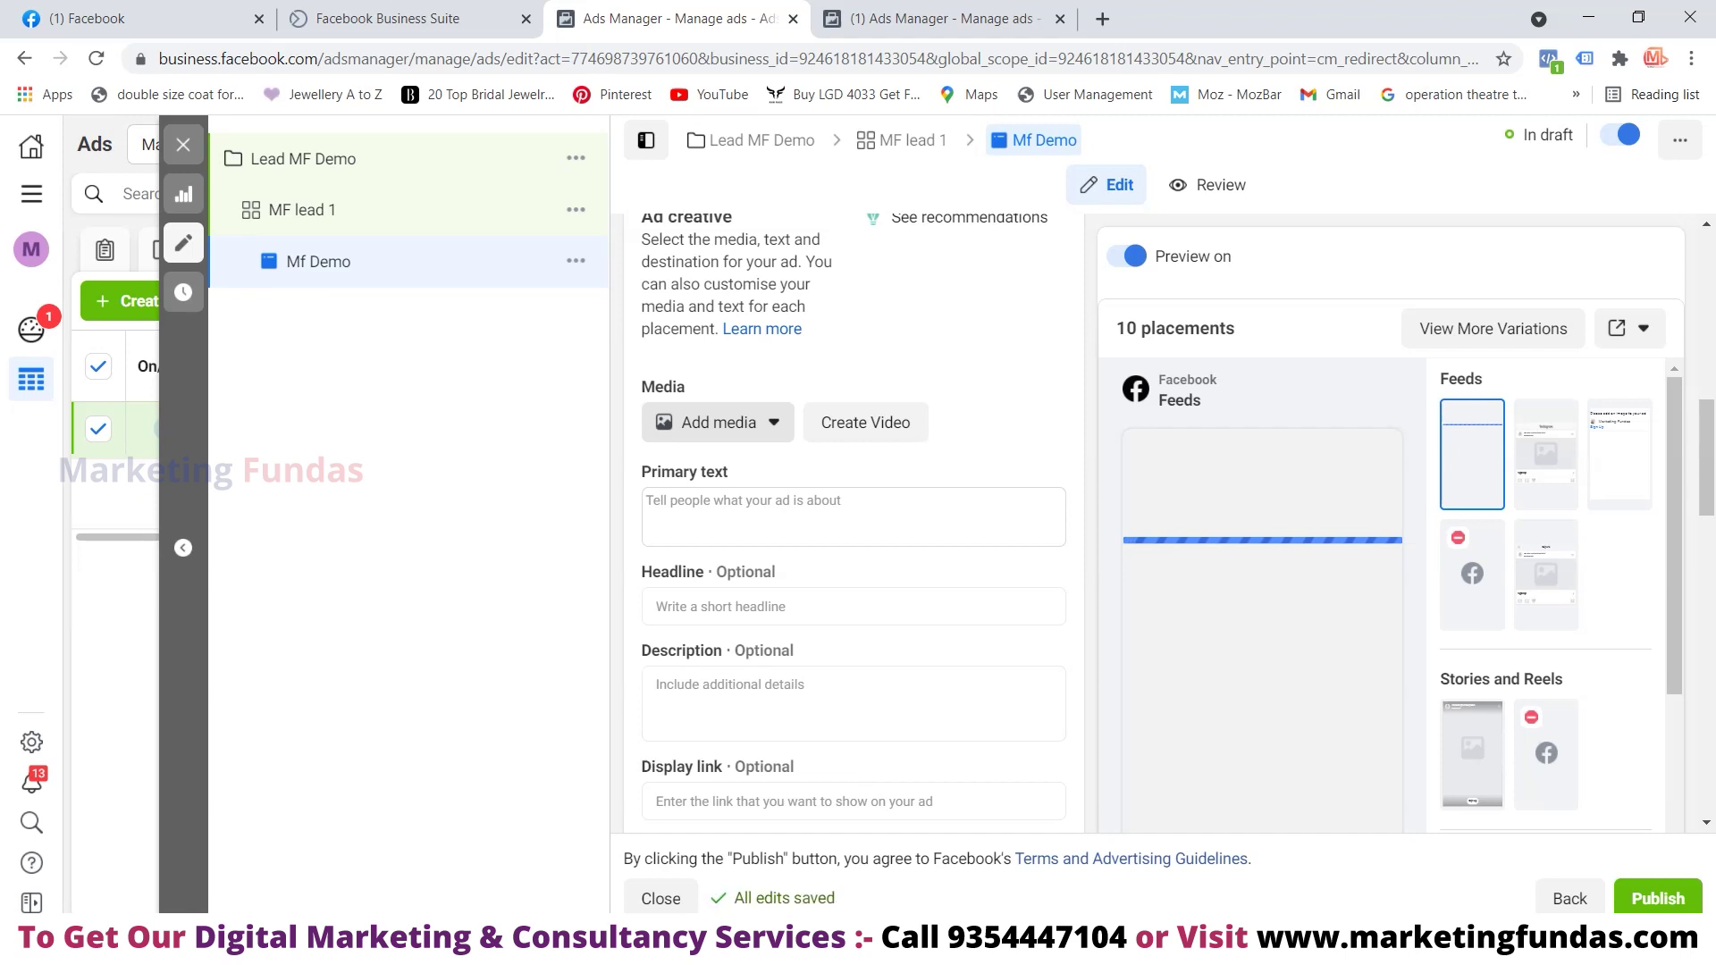
pyautogui.click(718, 422)
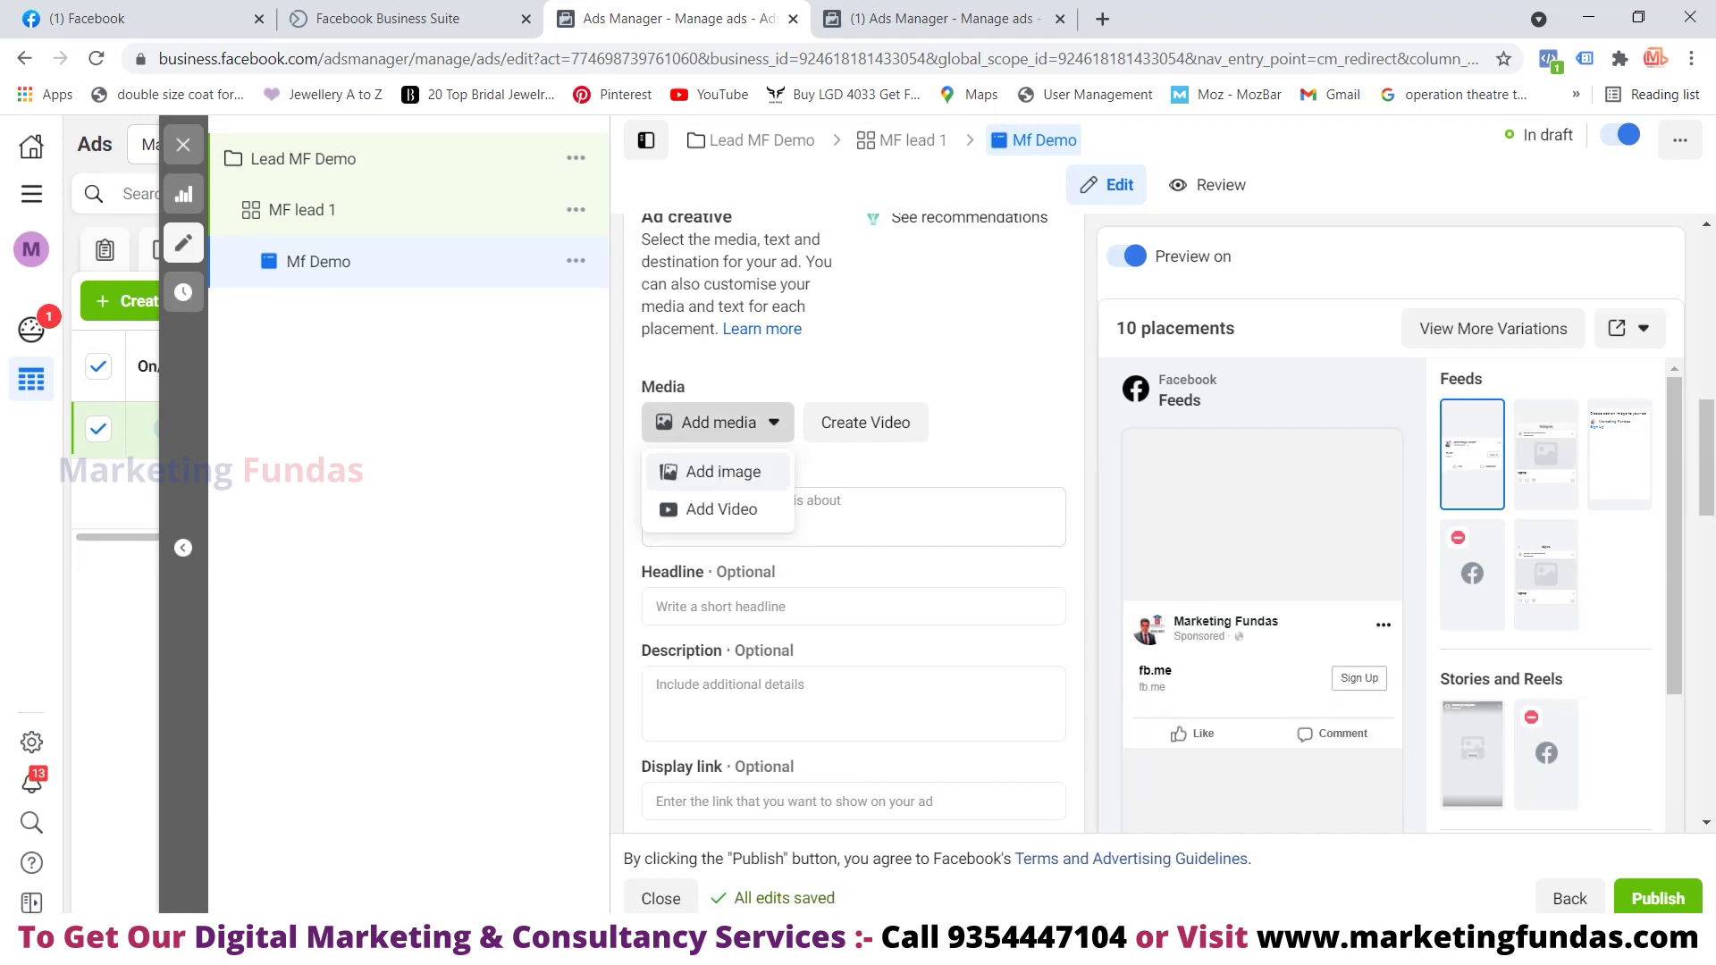
pyautogui.click(723, 471)
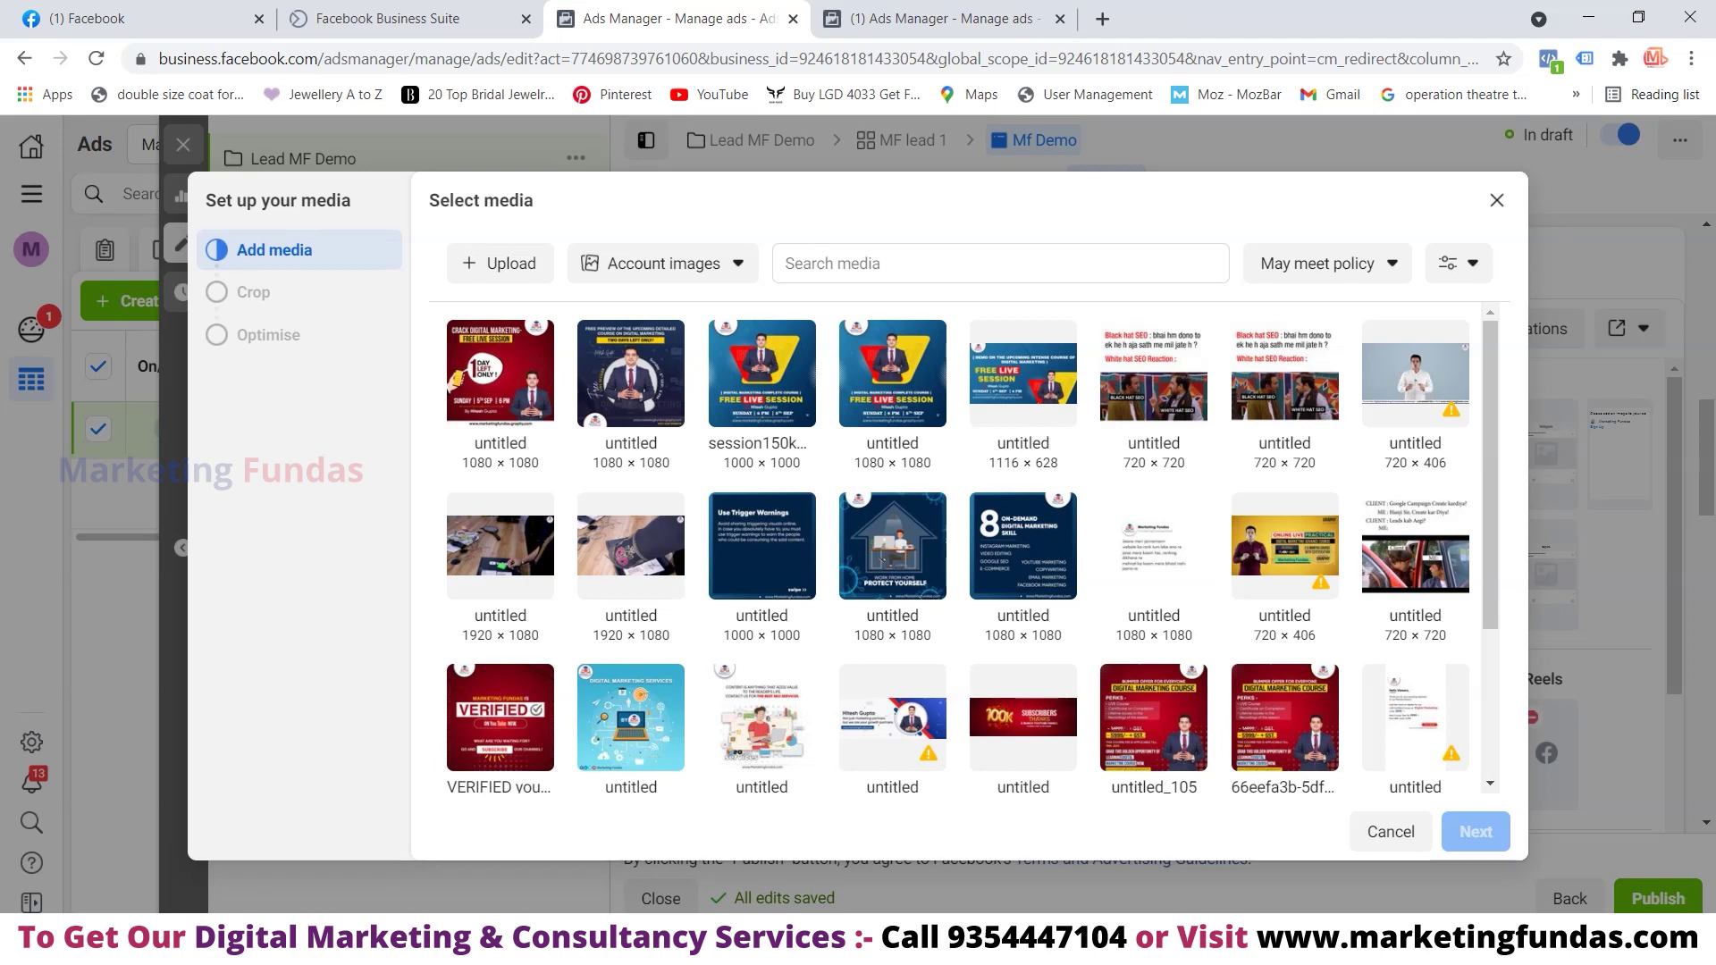
pyautogui.click(501, 262)
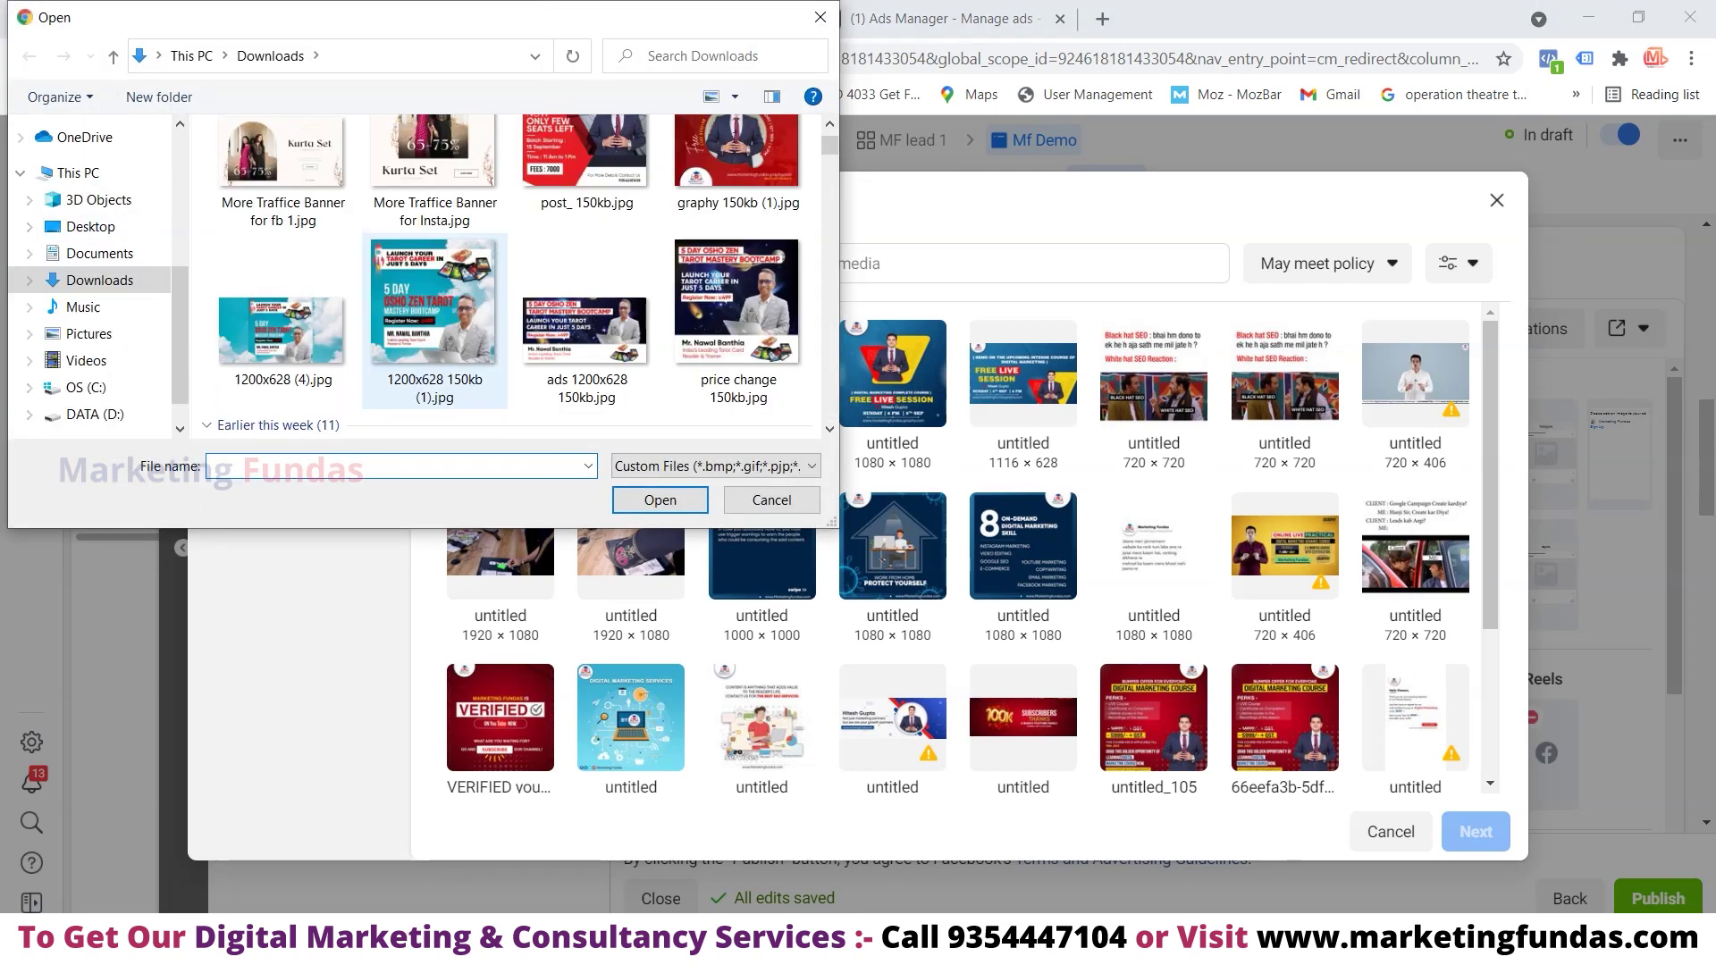
pyautogui.scroll(-2, 435, 340)
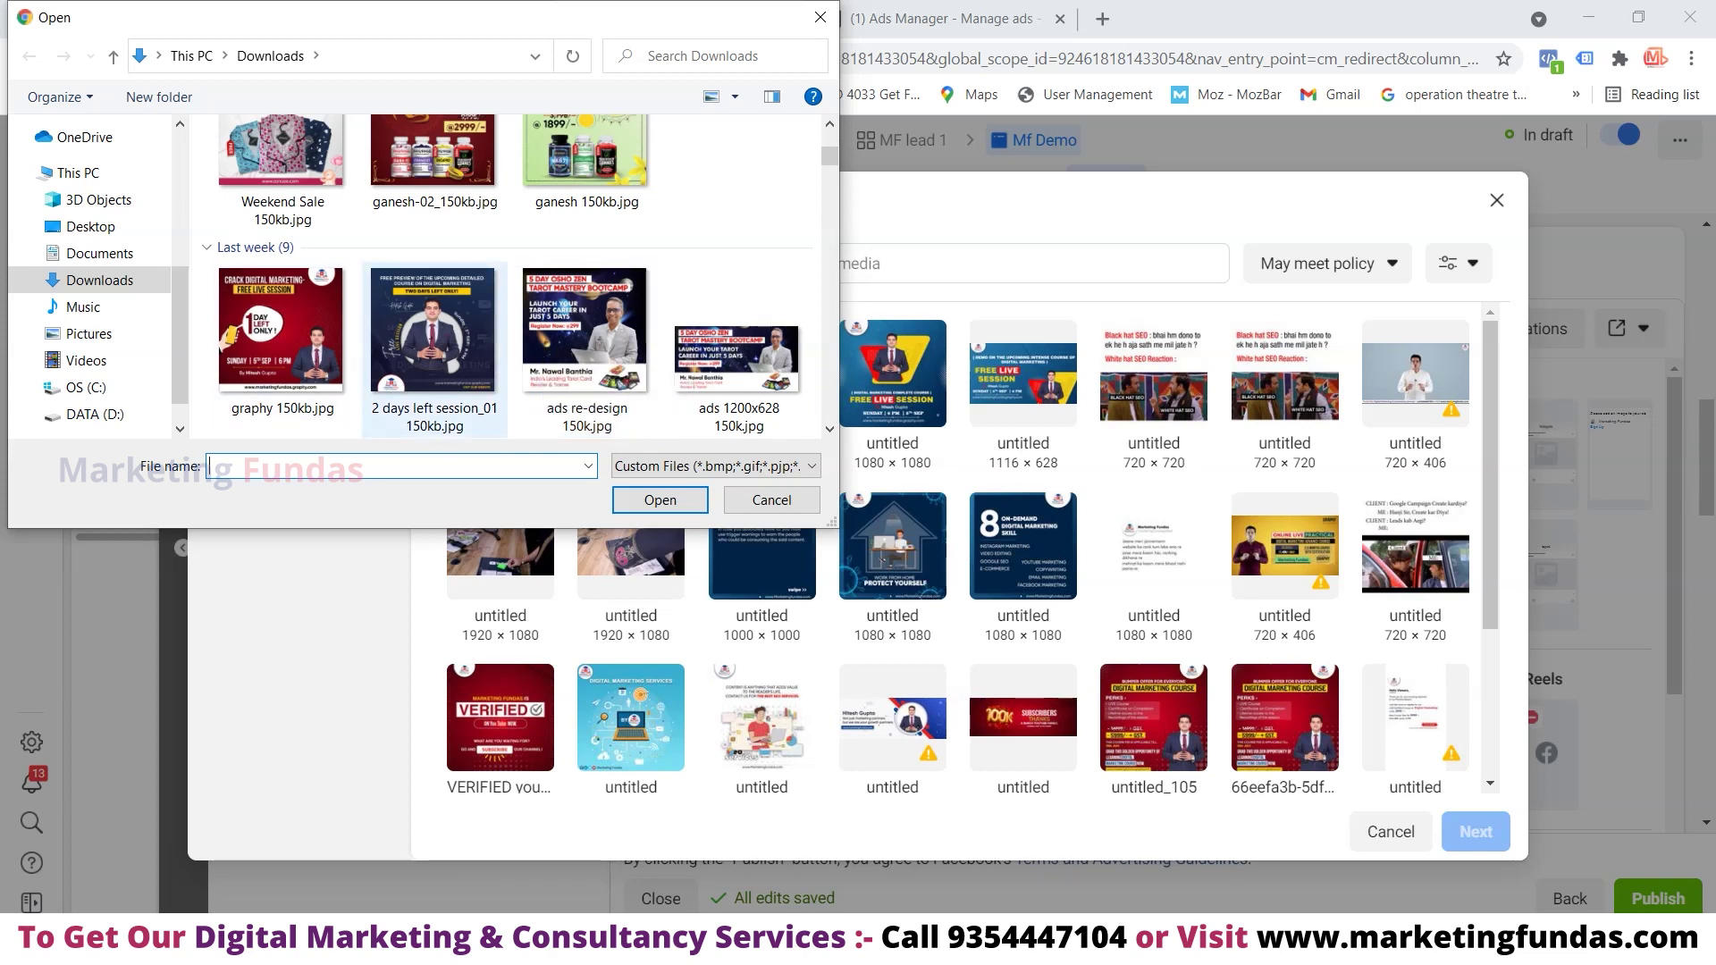
pyautogui.doubleClick(435, 339)
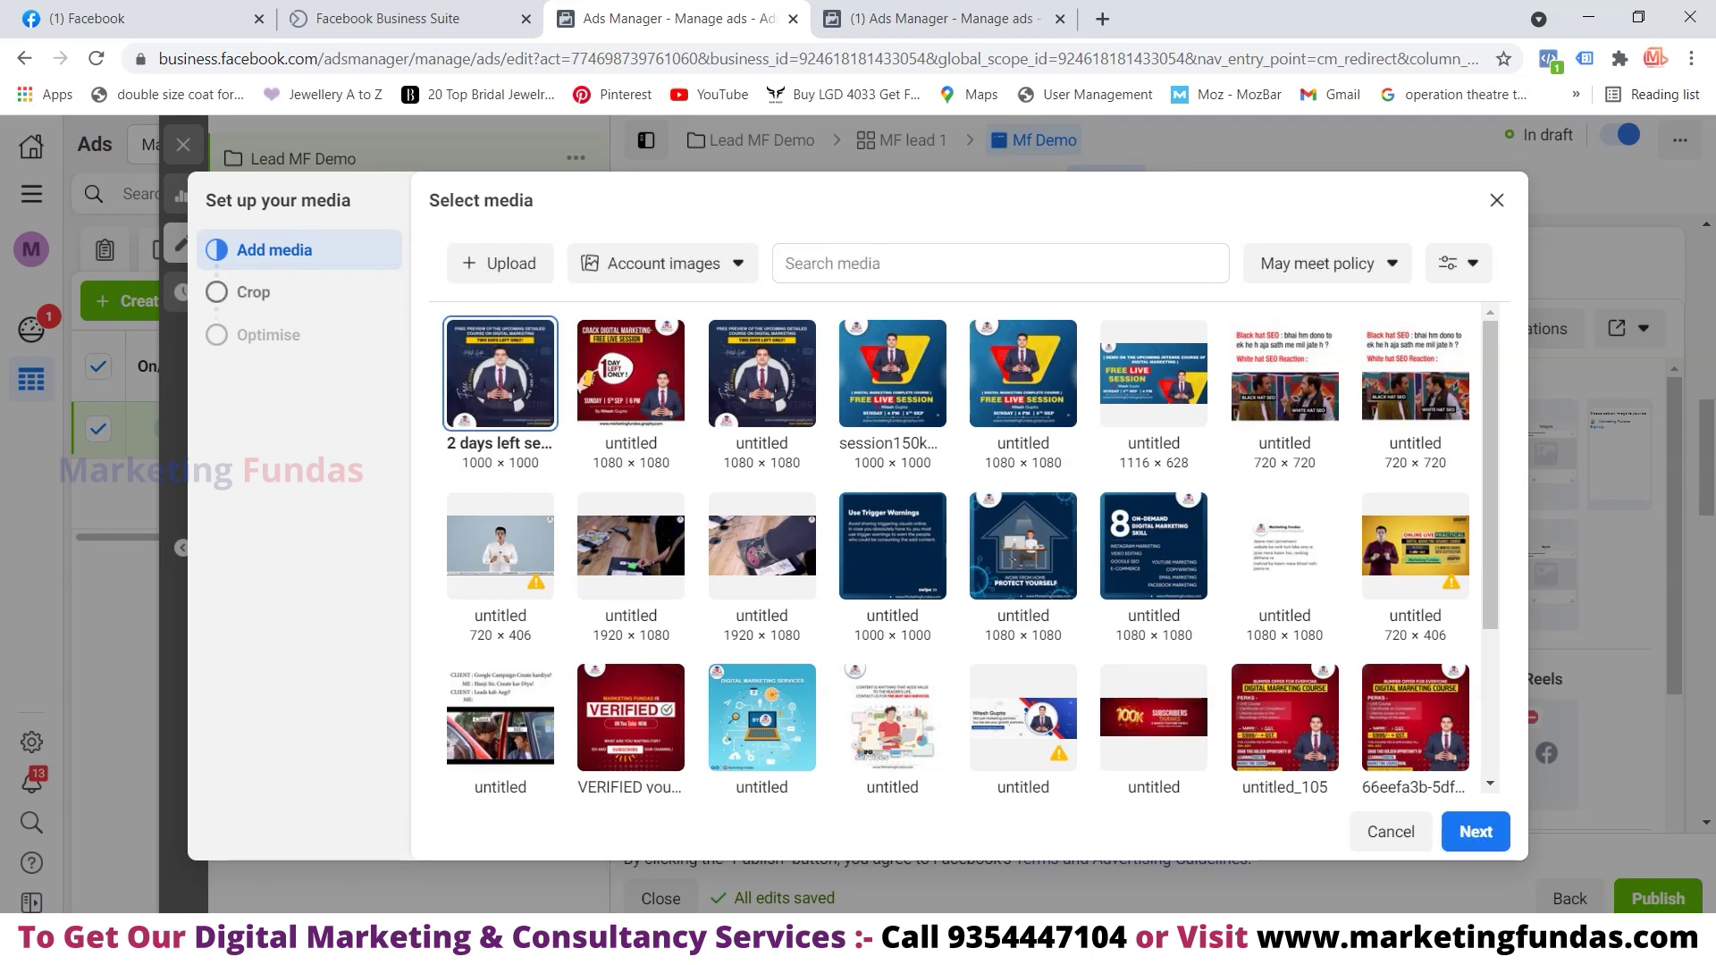
pyautogui.click(1476, 831)
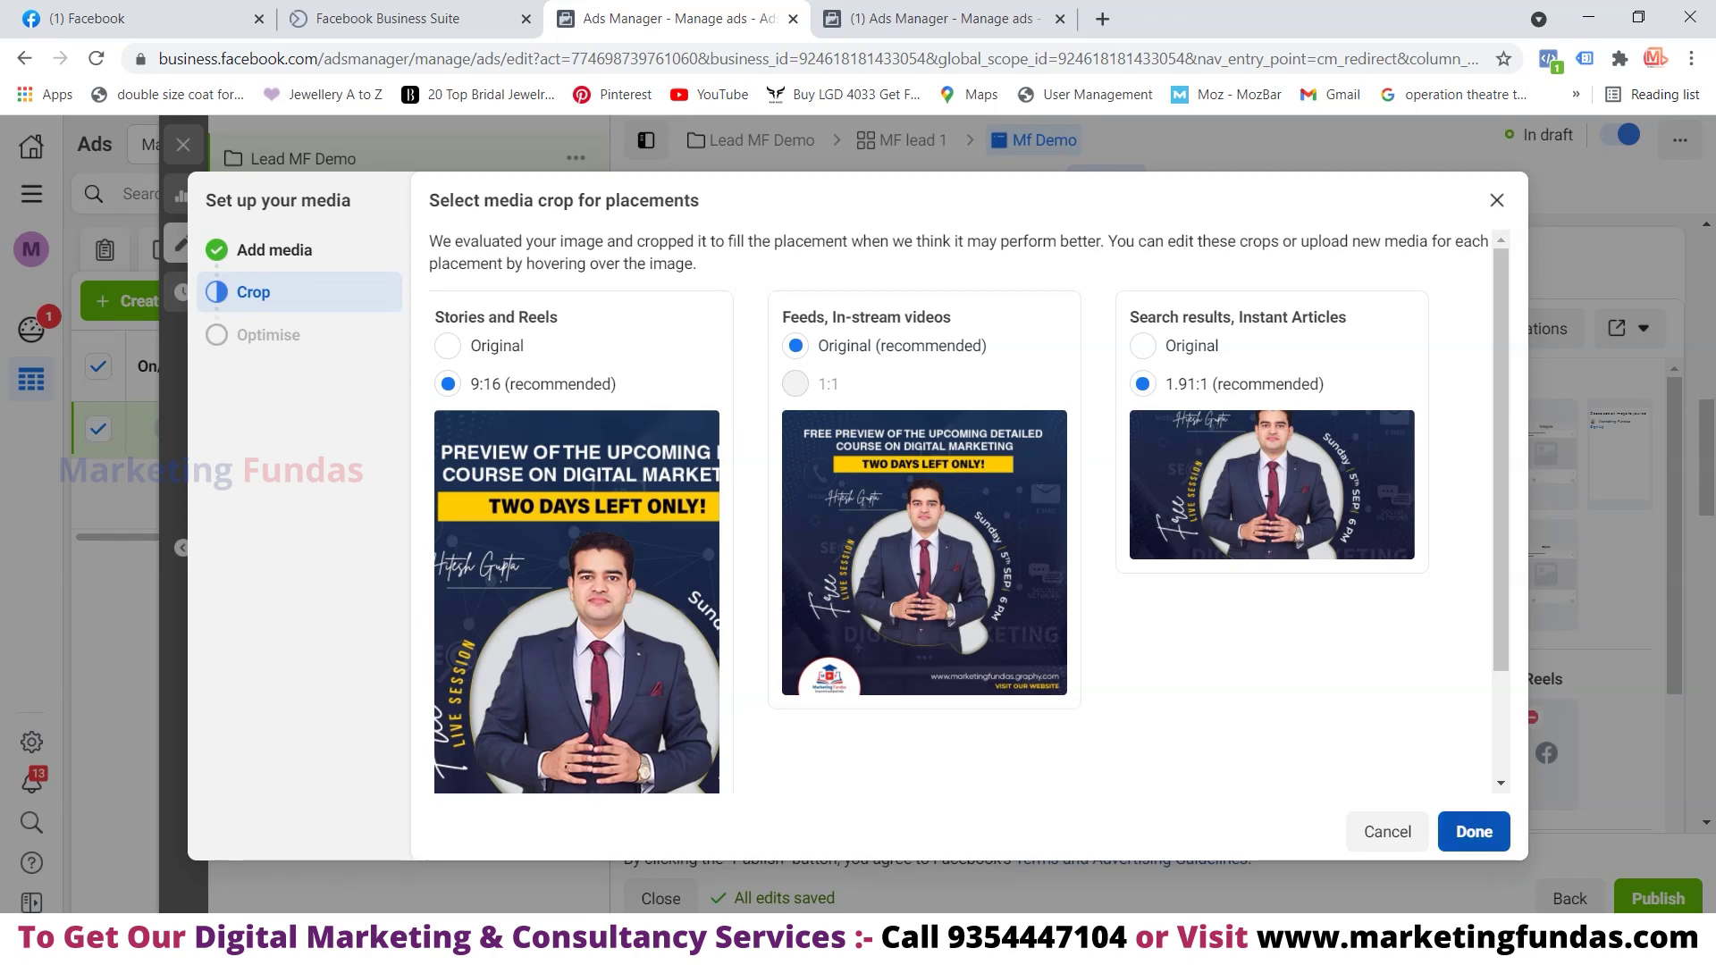
pyautogui.click(1474, 832)
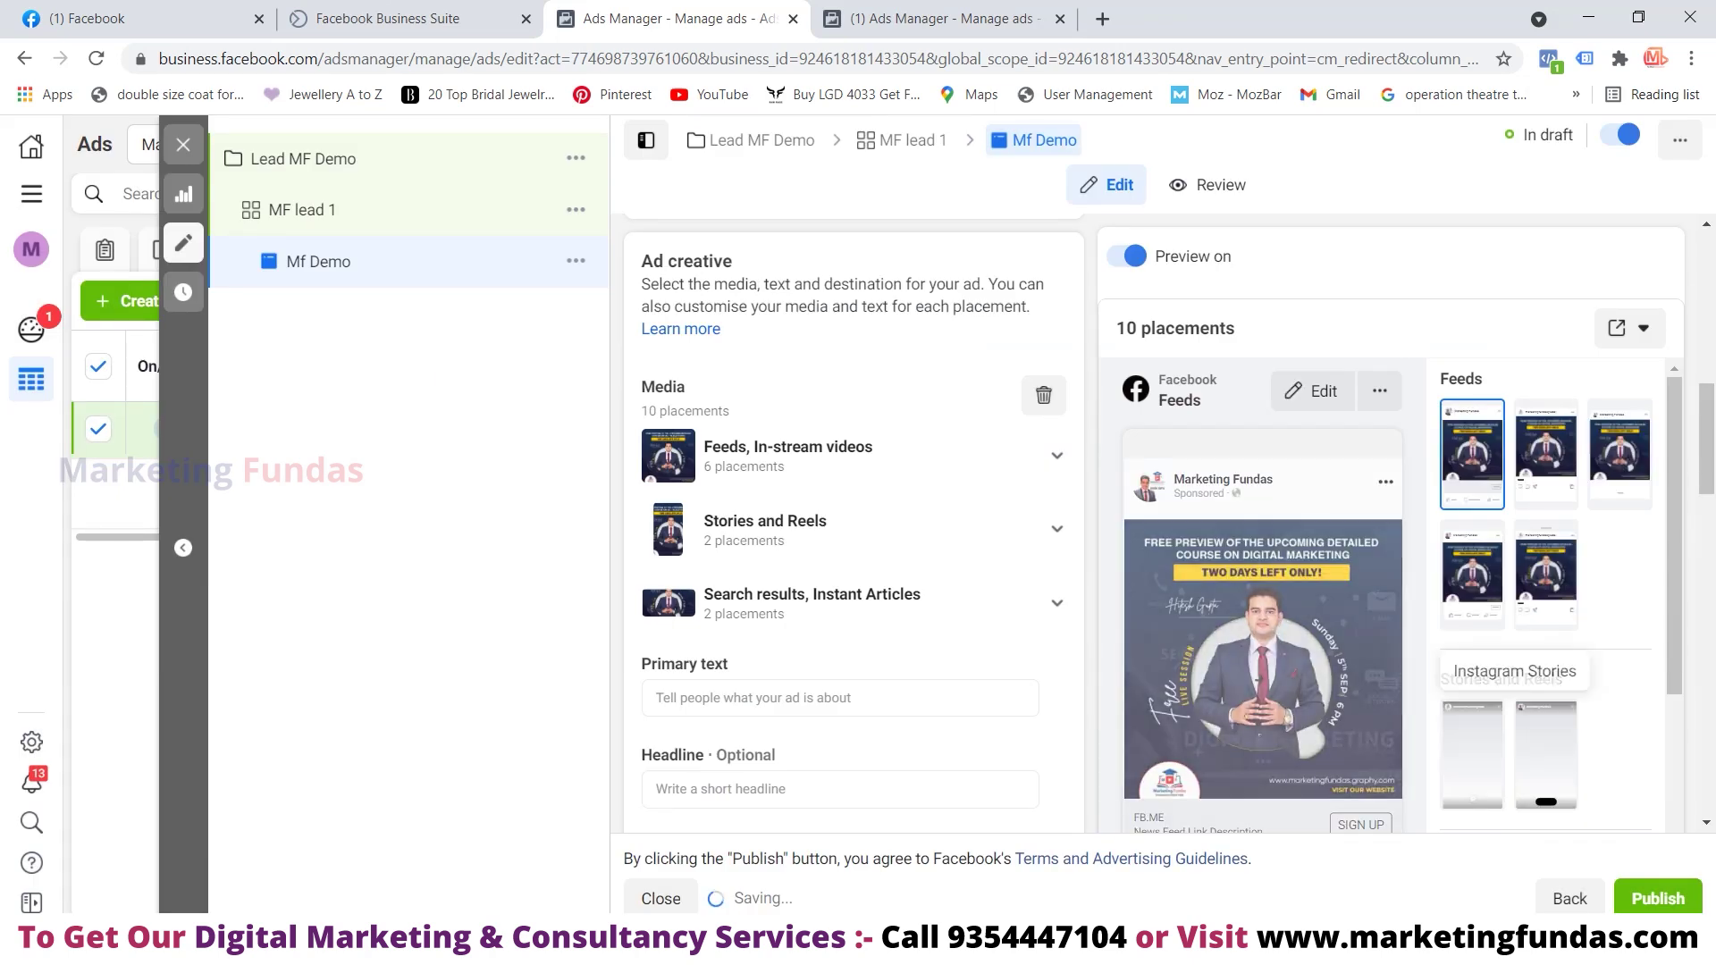
# Preview how the ad looks in different feed placements, including Instagram Explore and Facebook Video feeds
pyautogui.scroll(-3, 854, 536)
pyautogui.scroll(-3, 1545, 580)
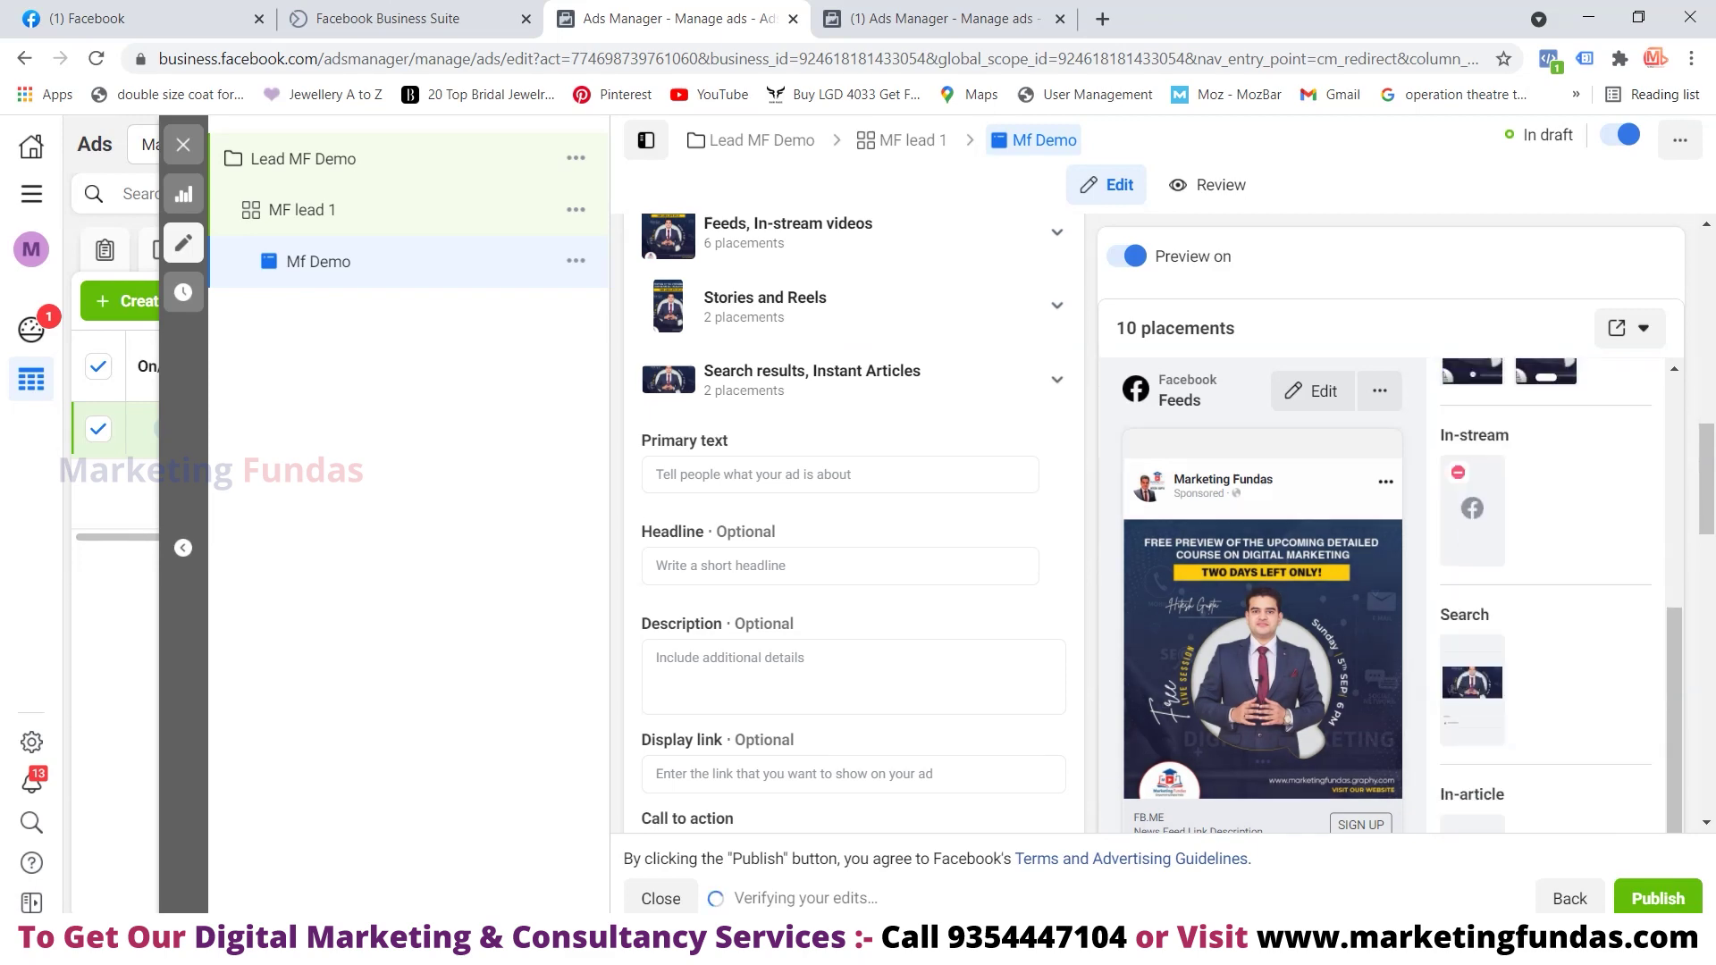
pyautogui.scroll(-5, 853, 536)
pyautogui.scroll(-3, 854, 536)
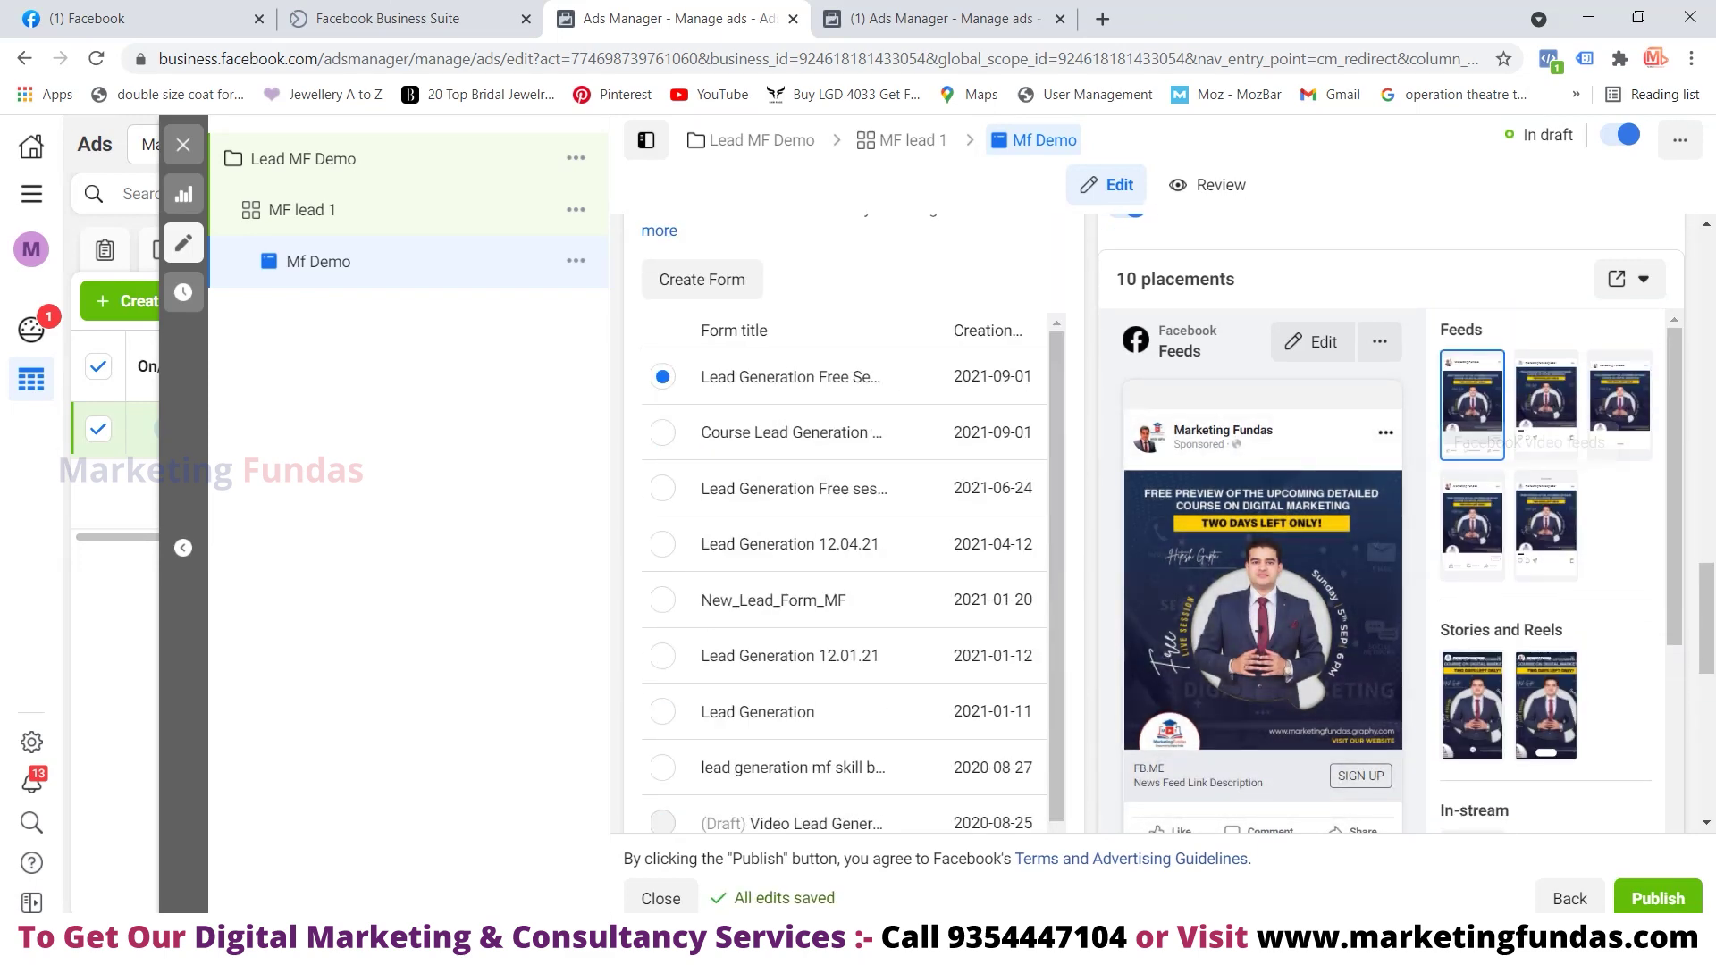
pyautogui.click(1546, 406)
pyautogui.click(1619, 406)
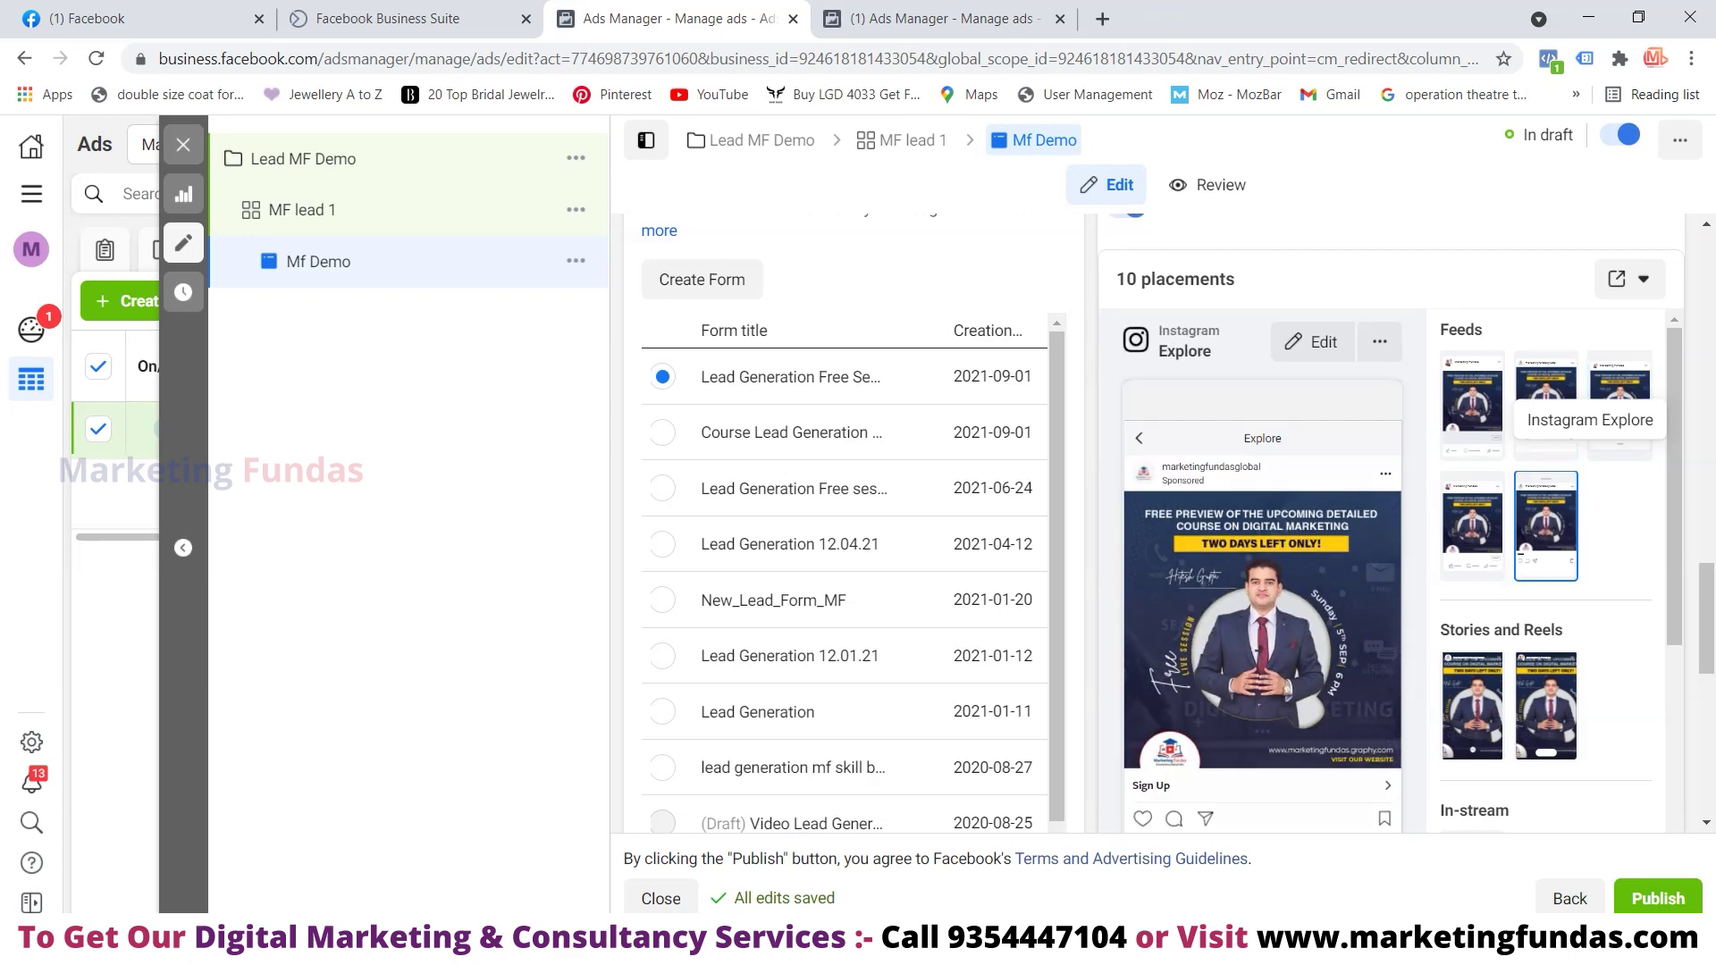
pyautogui.click(1472, 526)
pyautogui.scroll(3, 1161, 527)
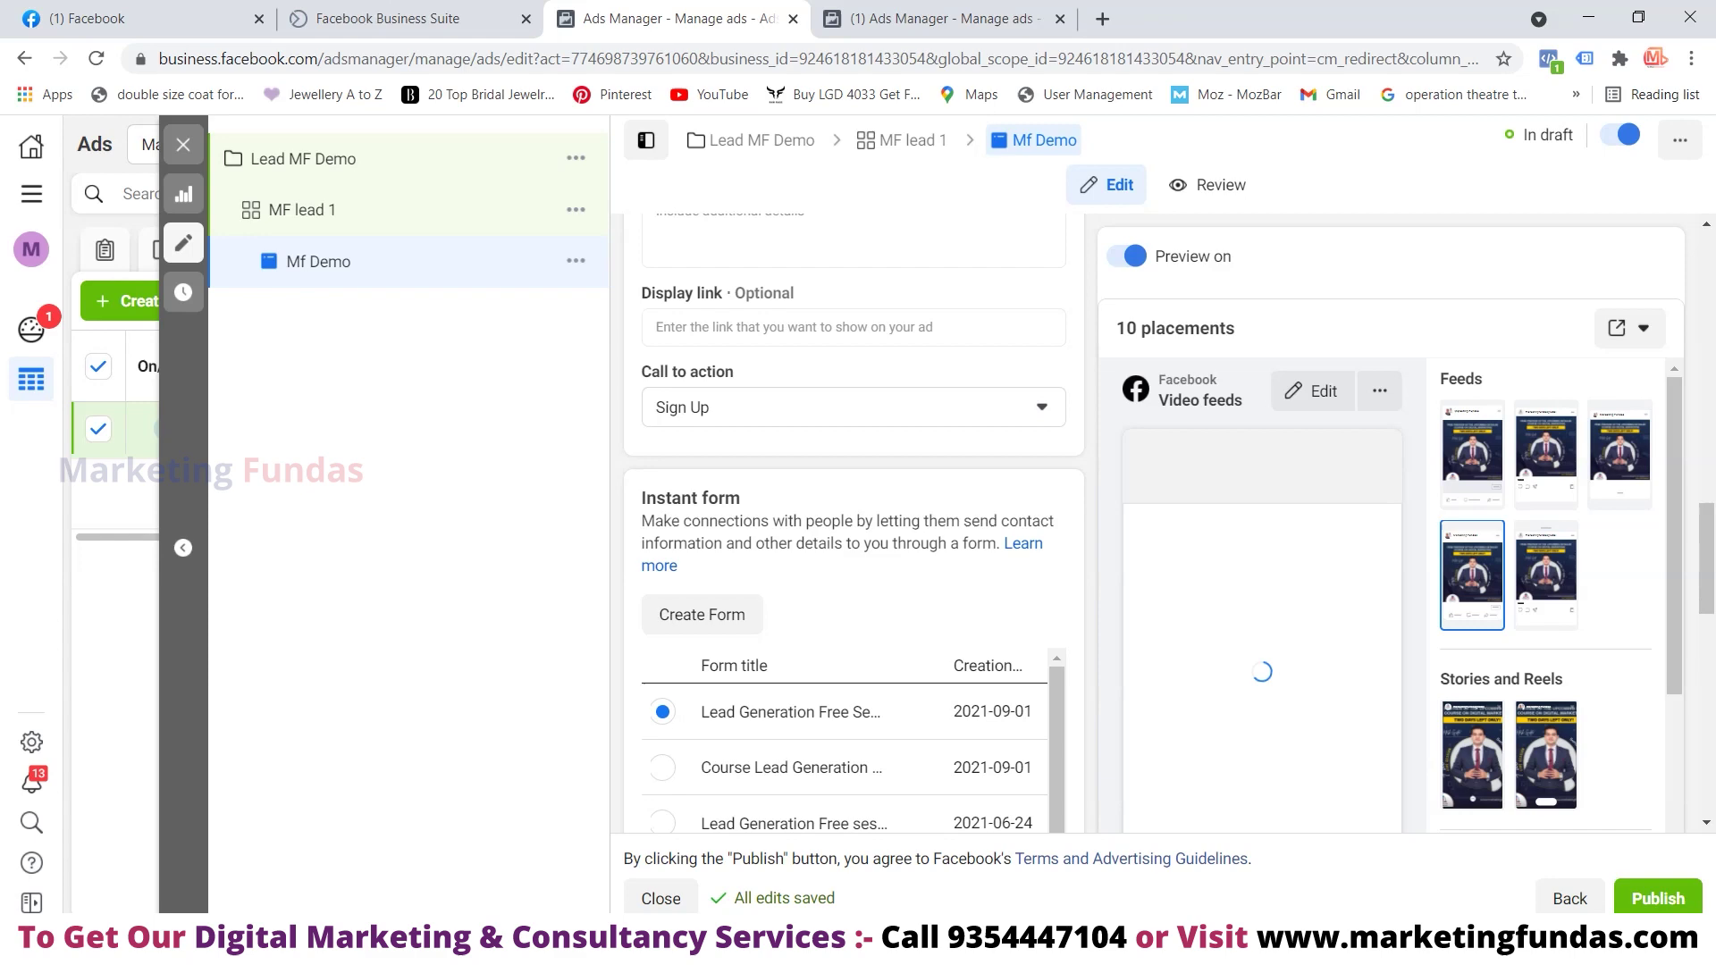
pyautogui.scroll(-1, 1545, 420)
pyautogui.scroll(-2, 1546, 589)
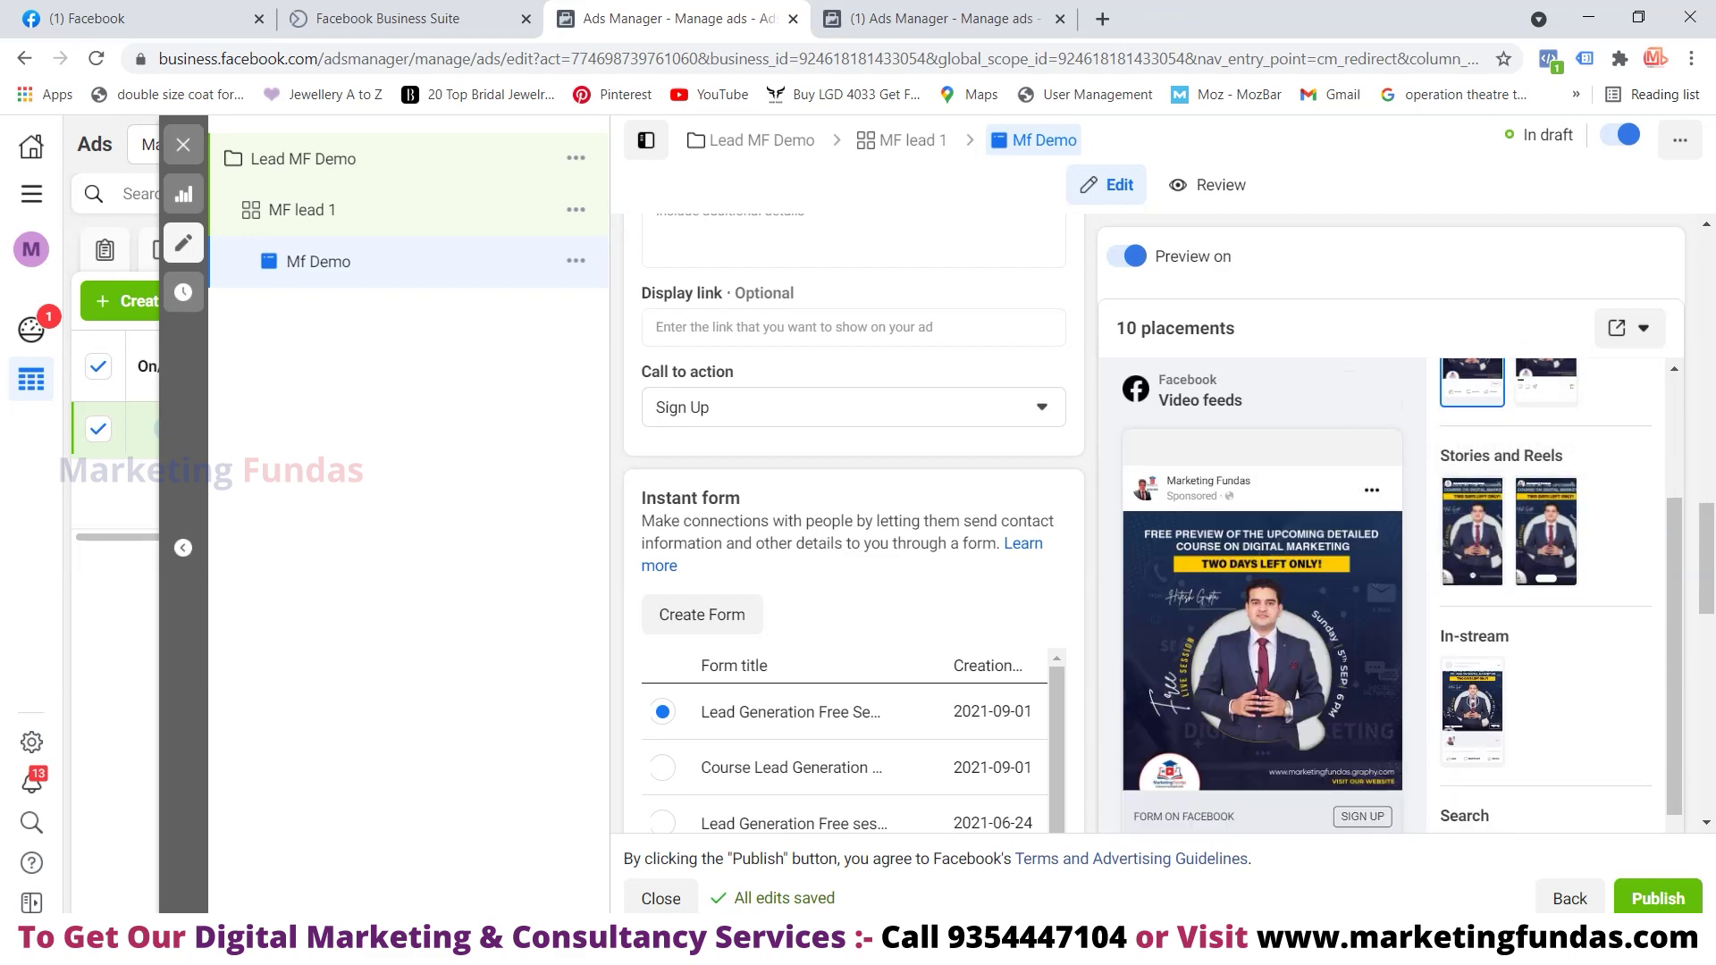
# Fill the primary text with the suggested previous-ad text starting "Hello Everyone! Mark the date on your"
pyautogui.scroll(3, 854, 527)
pyautogui.scroll(3, 854, 527)
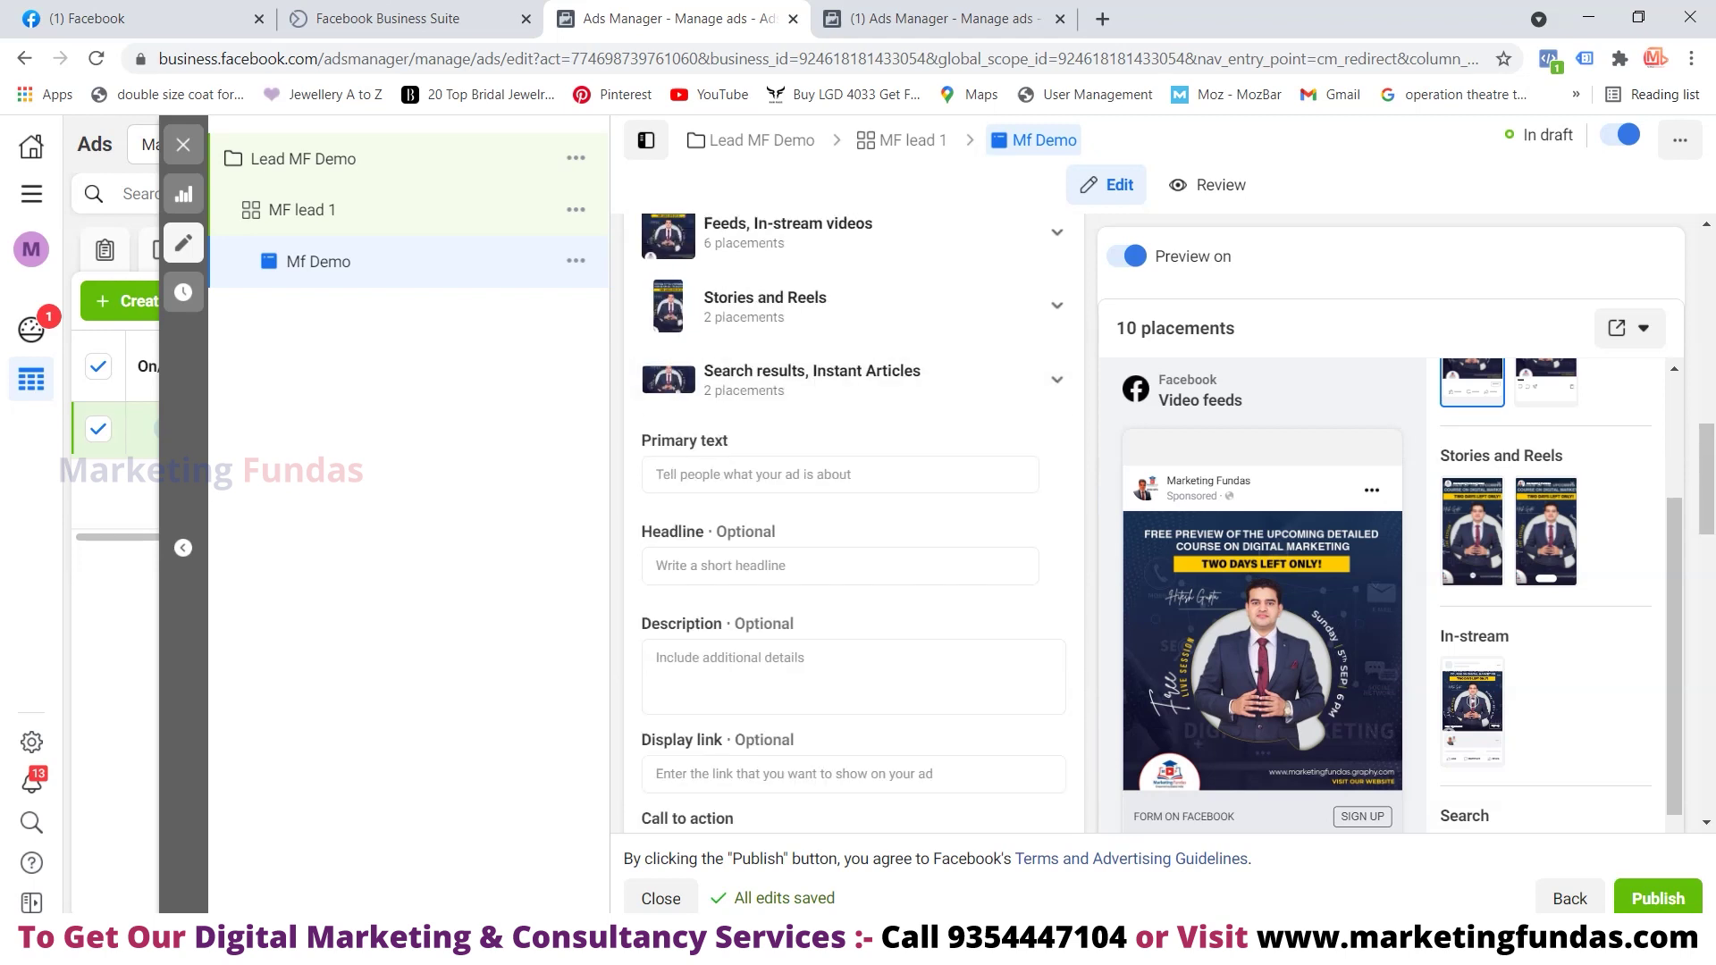
pyautogui.click(840, 474)
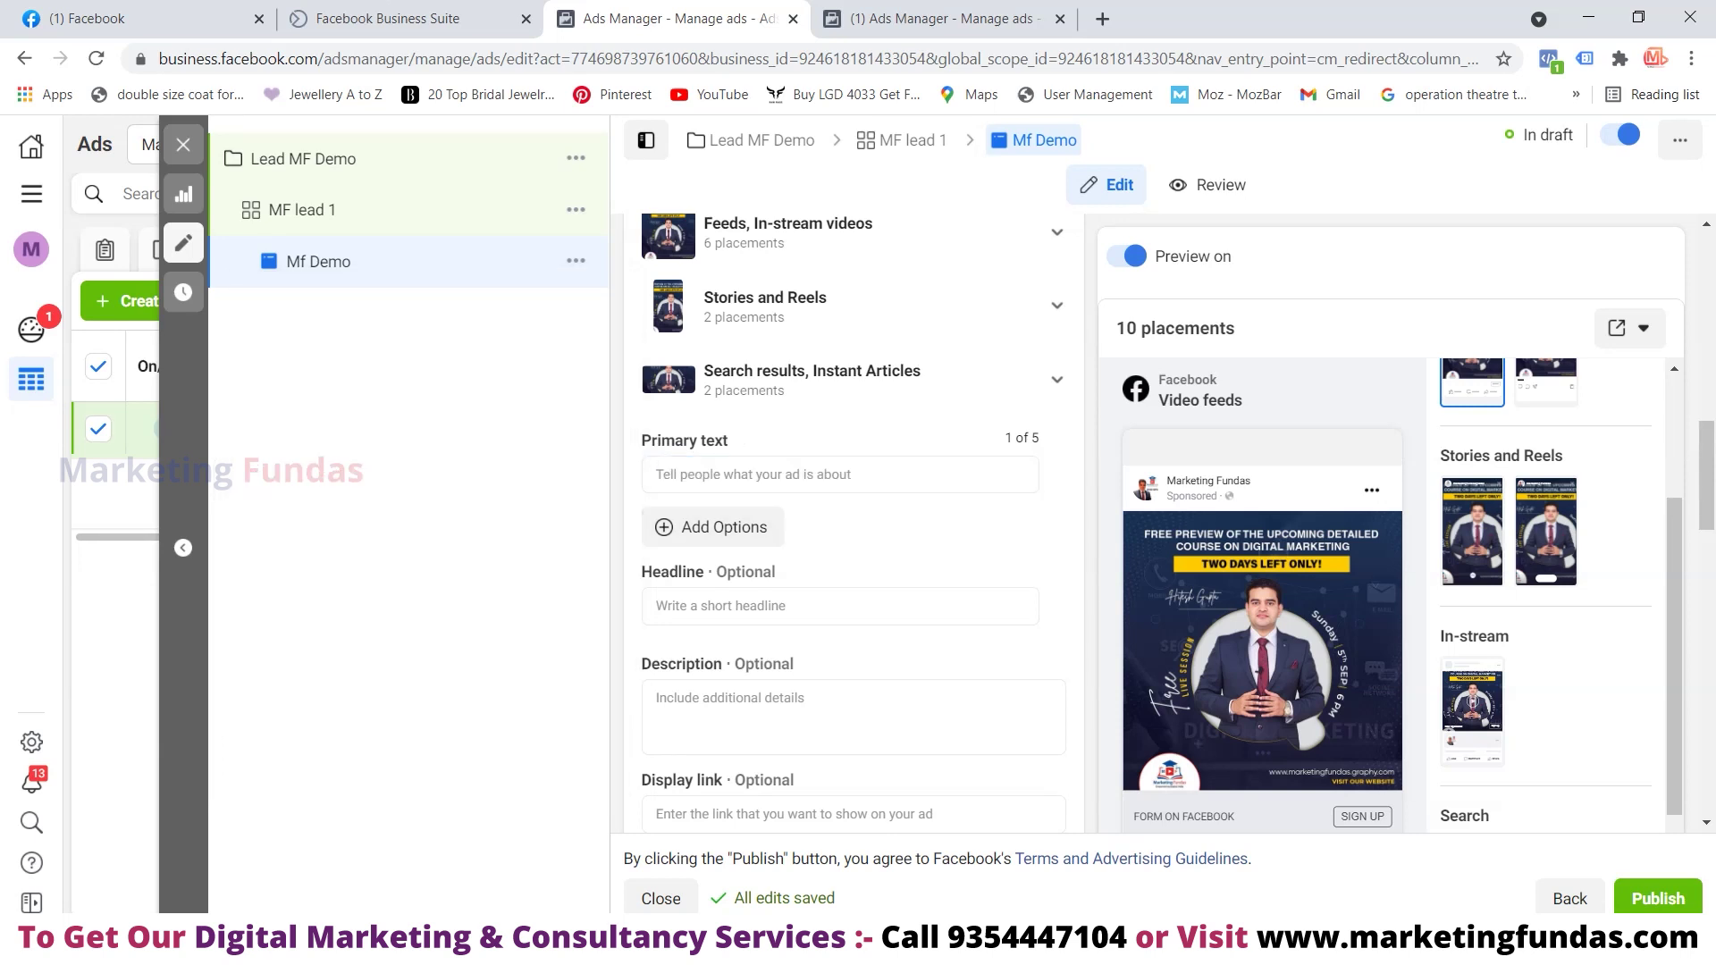
pyautogui.click(588, 700)
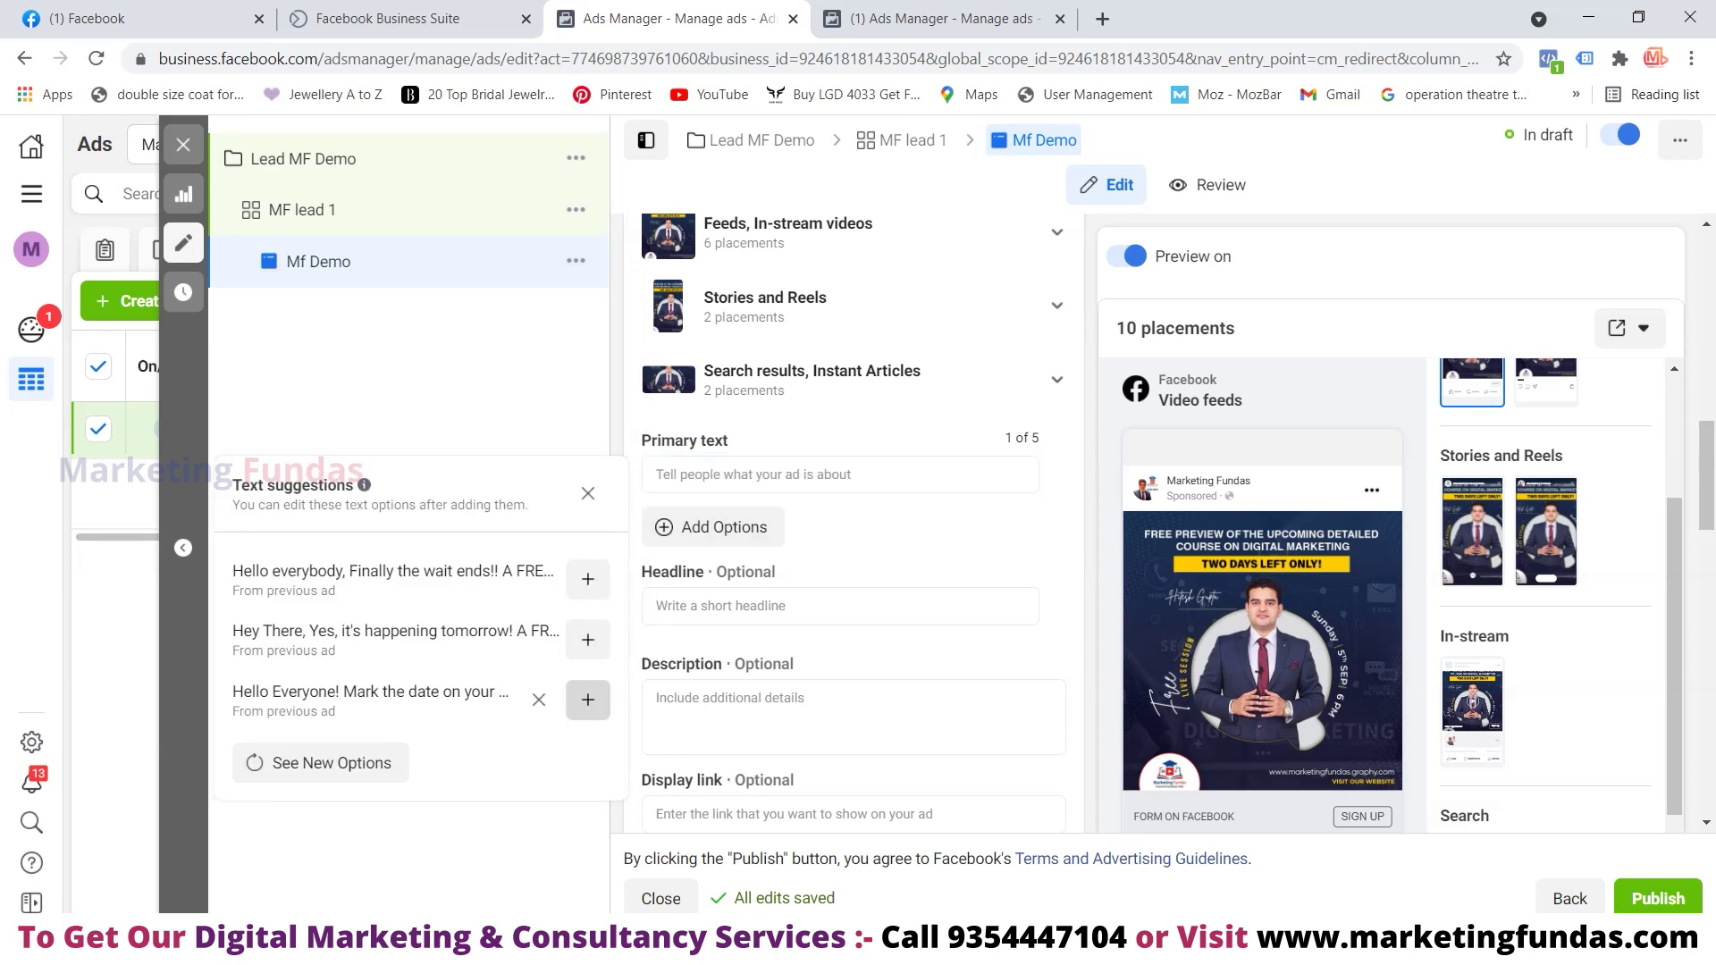
# Set the ad headline to the suggested text "FREE LIVE SESSION - Marketing Fundas"
pyautogui.scroll(-5, 847, 523)
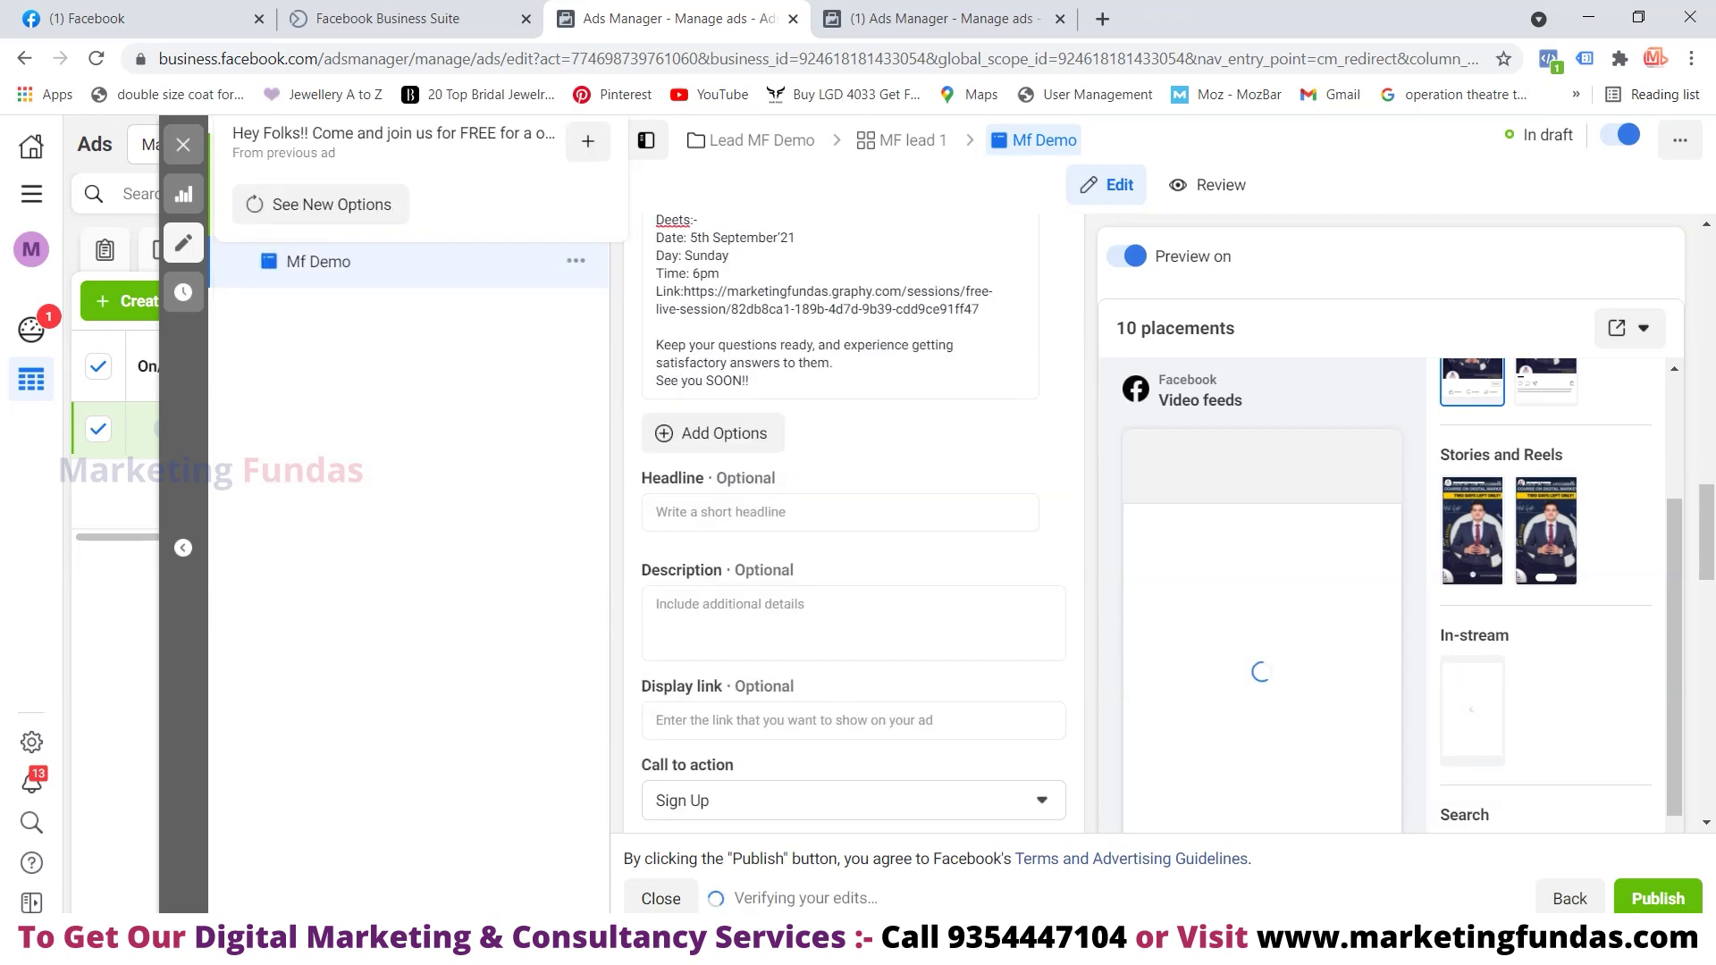
pyautogui.scroll(-1, 847, 524)
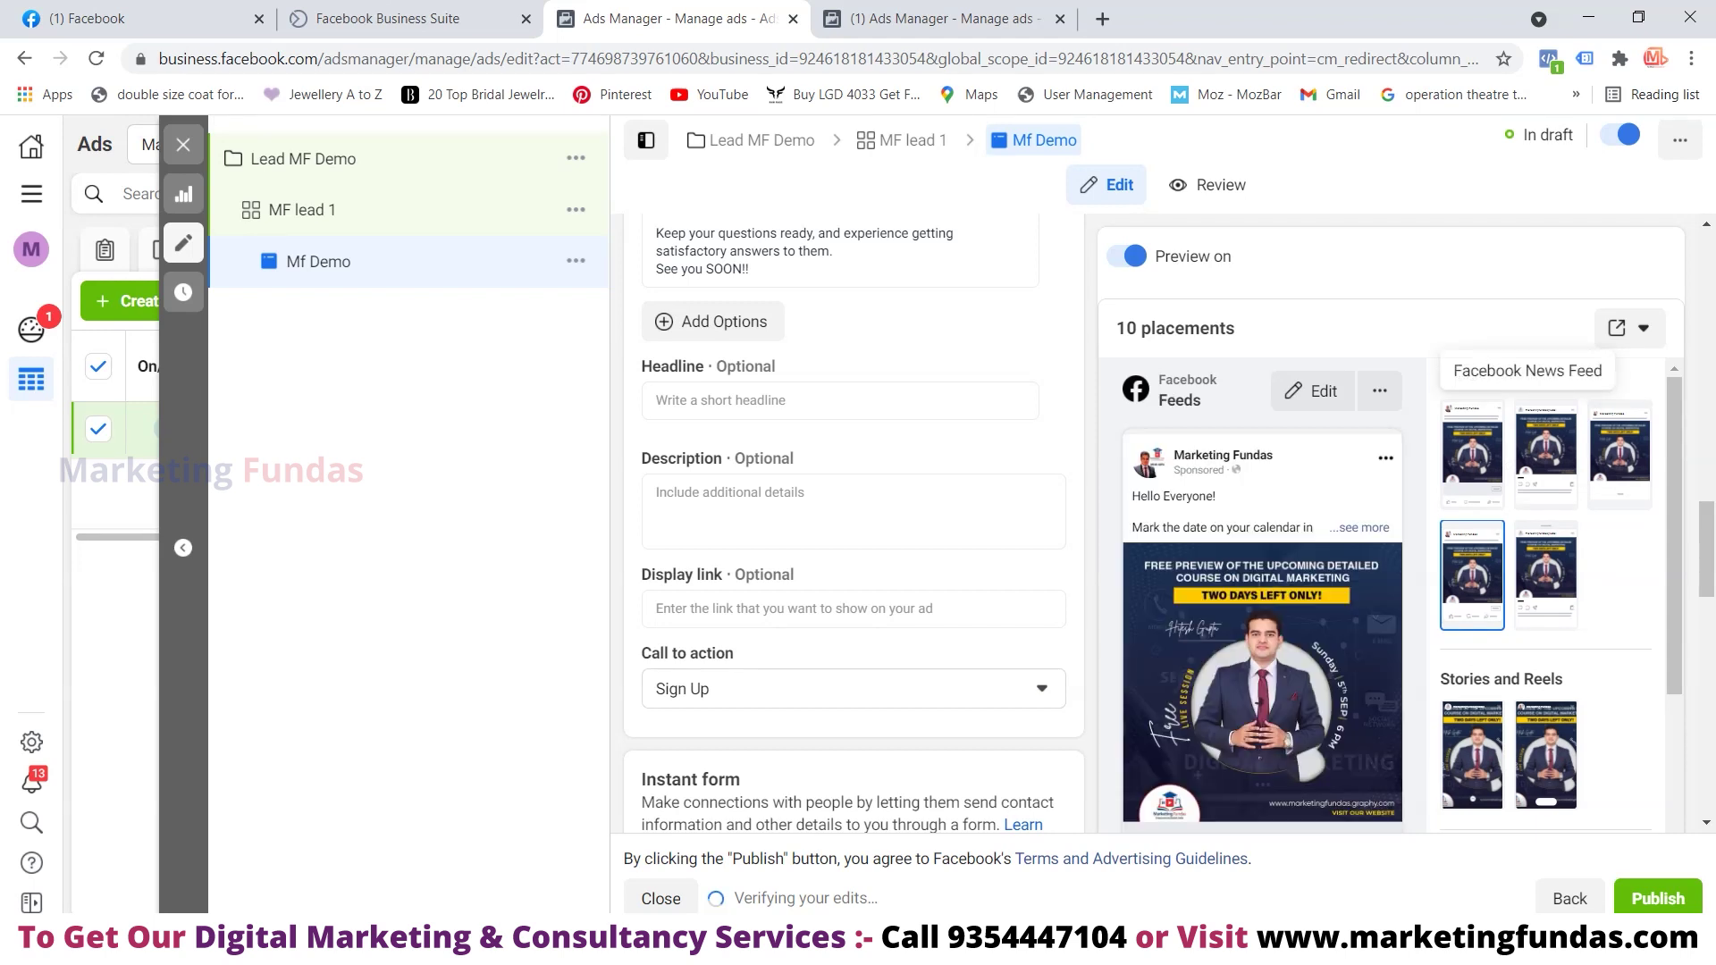
pyautogui.click(840, 400)
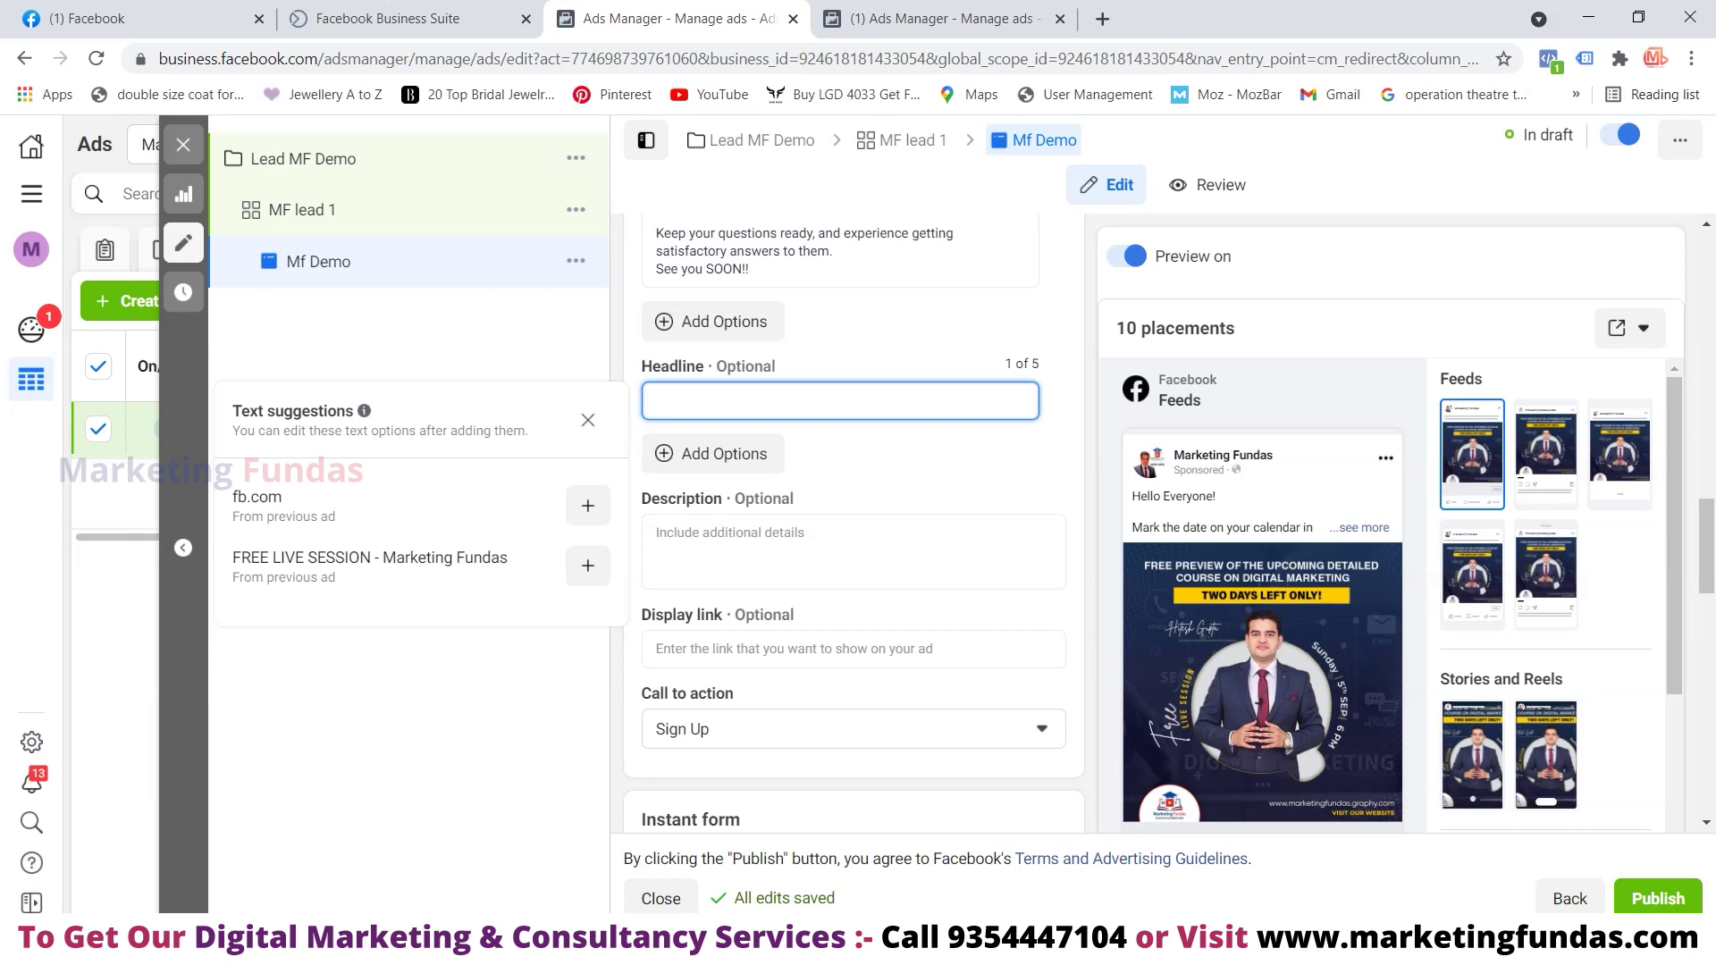
pyautogui.click(587, 565)
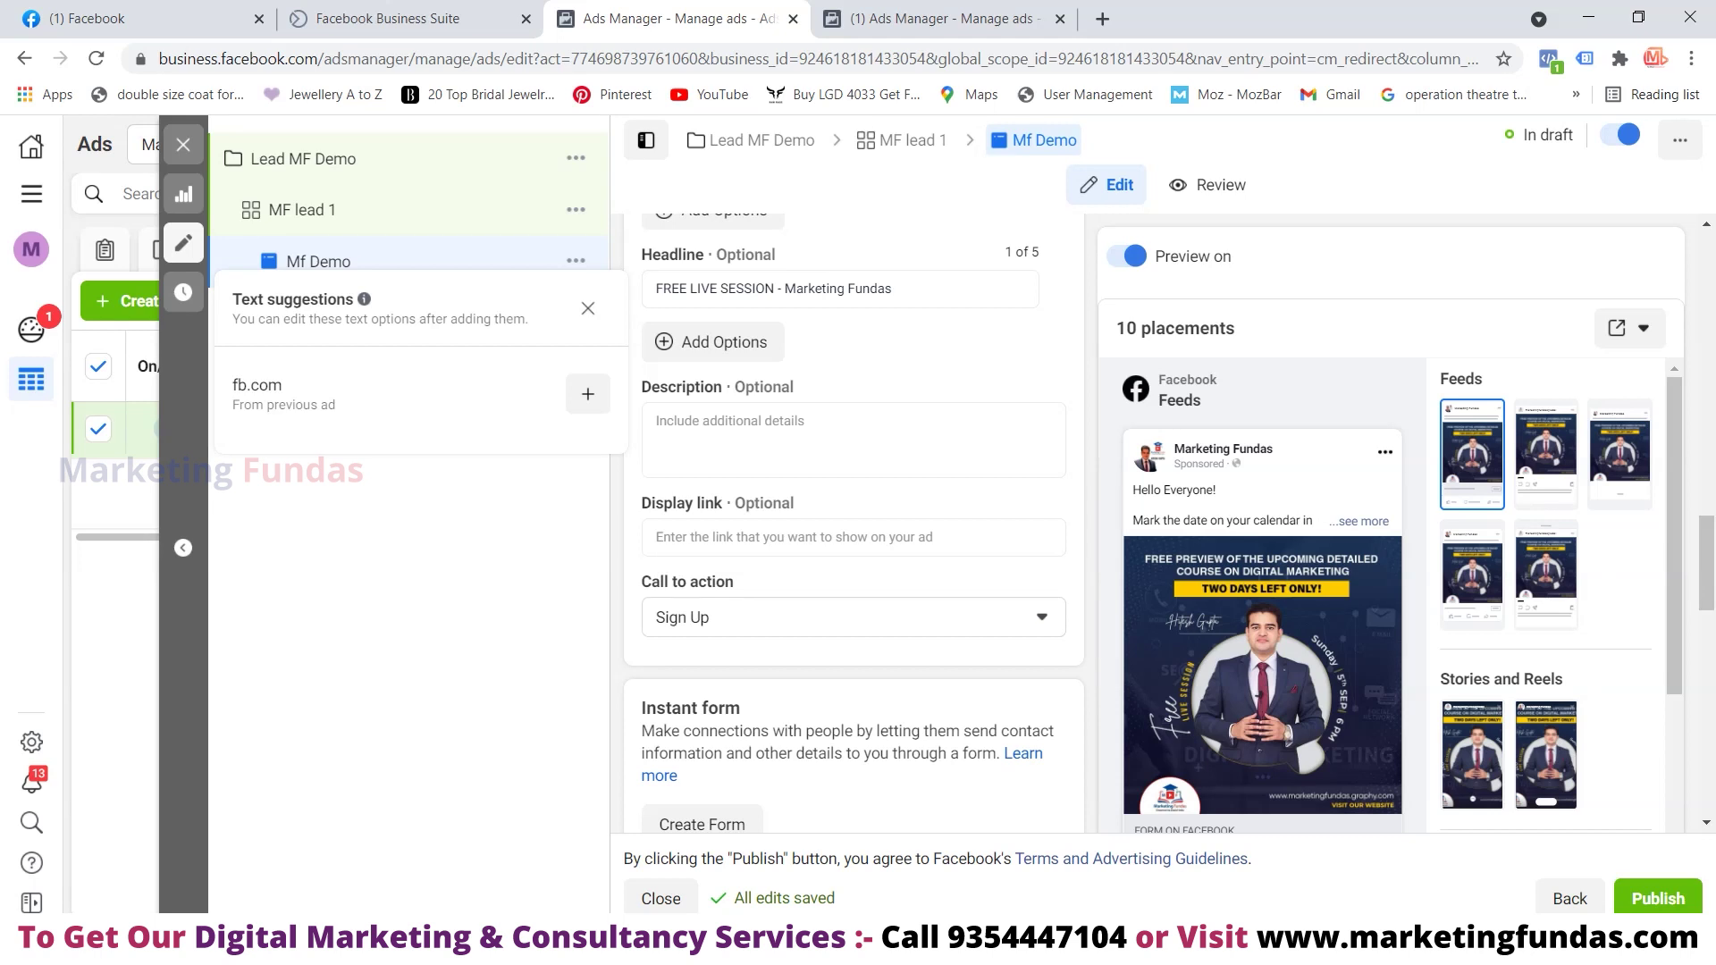
# Check the call to action options and keep Sign Up for the ad
pyautogui.scroll(-2, 854, 518)
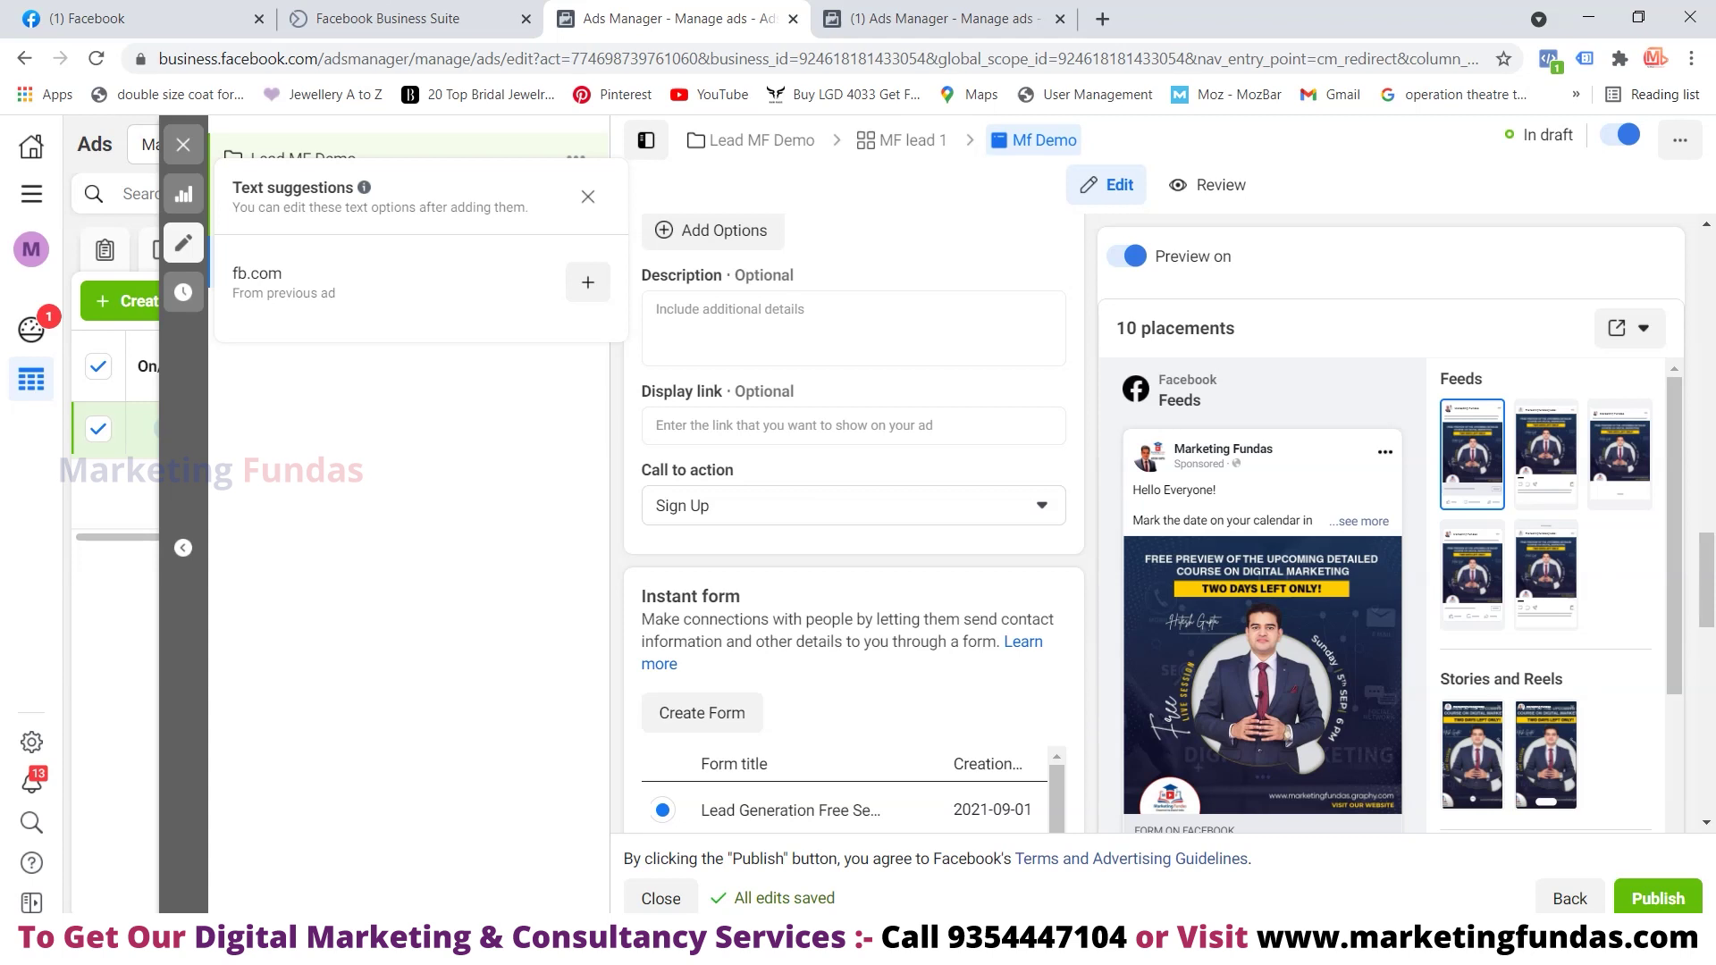
pyautogui.click(853, 505)
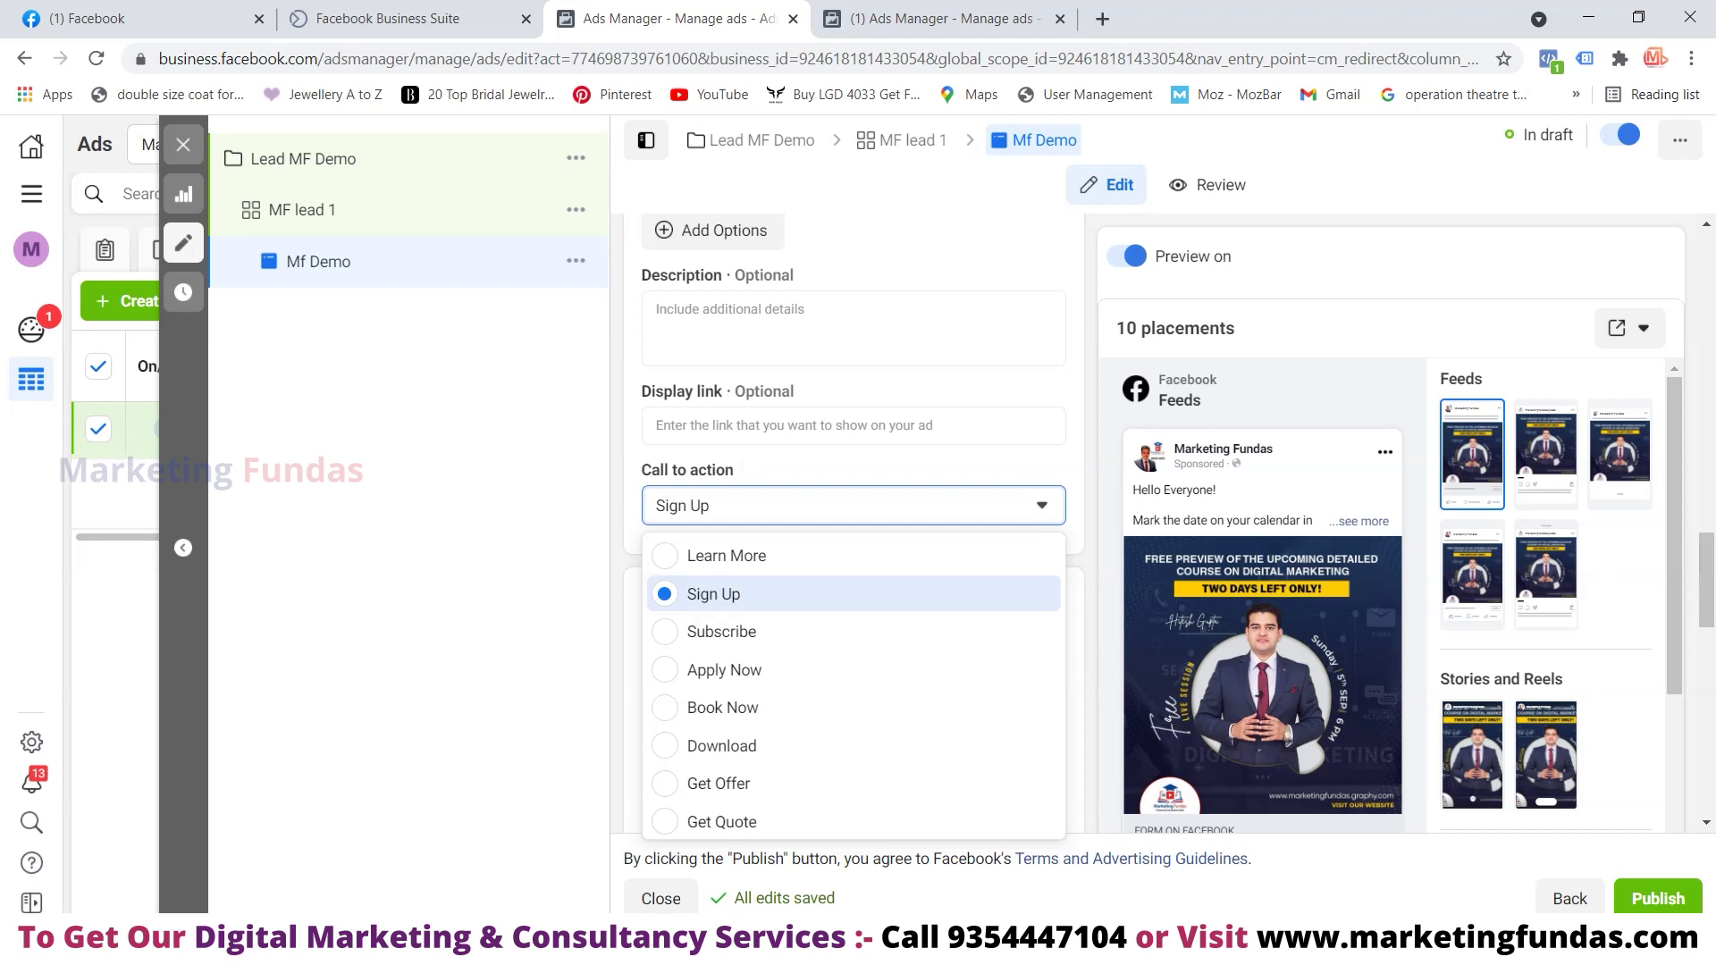
pyautogui.click(713, 594)
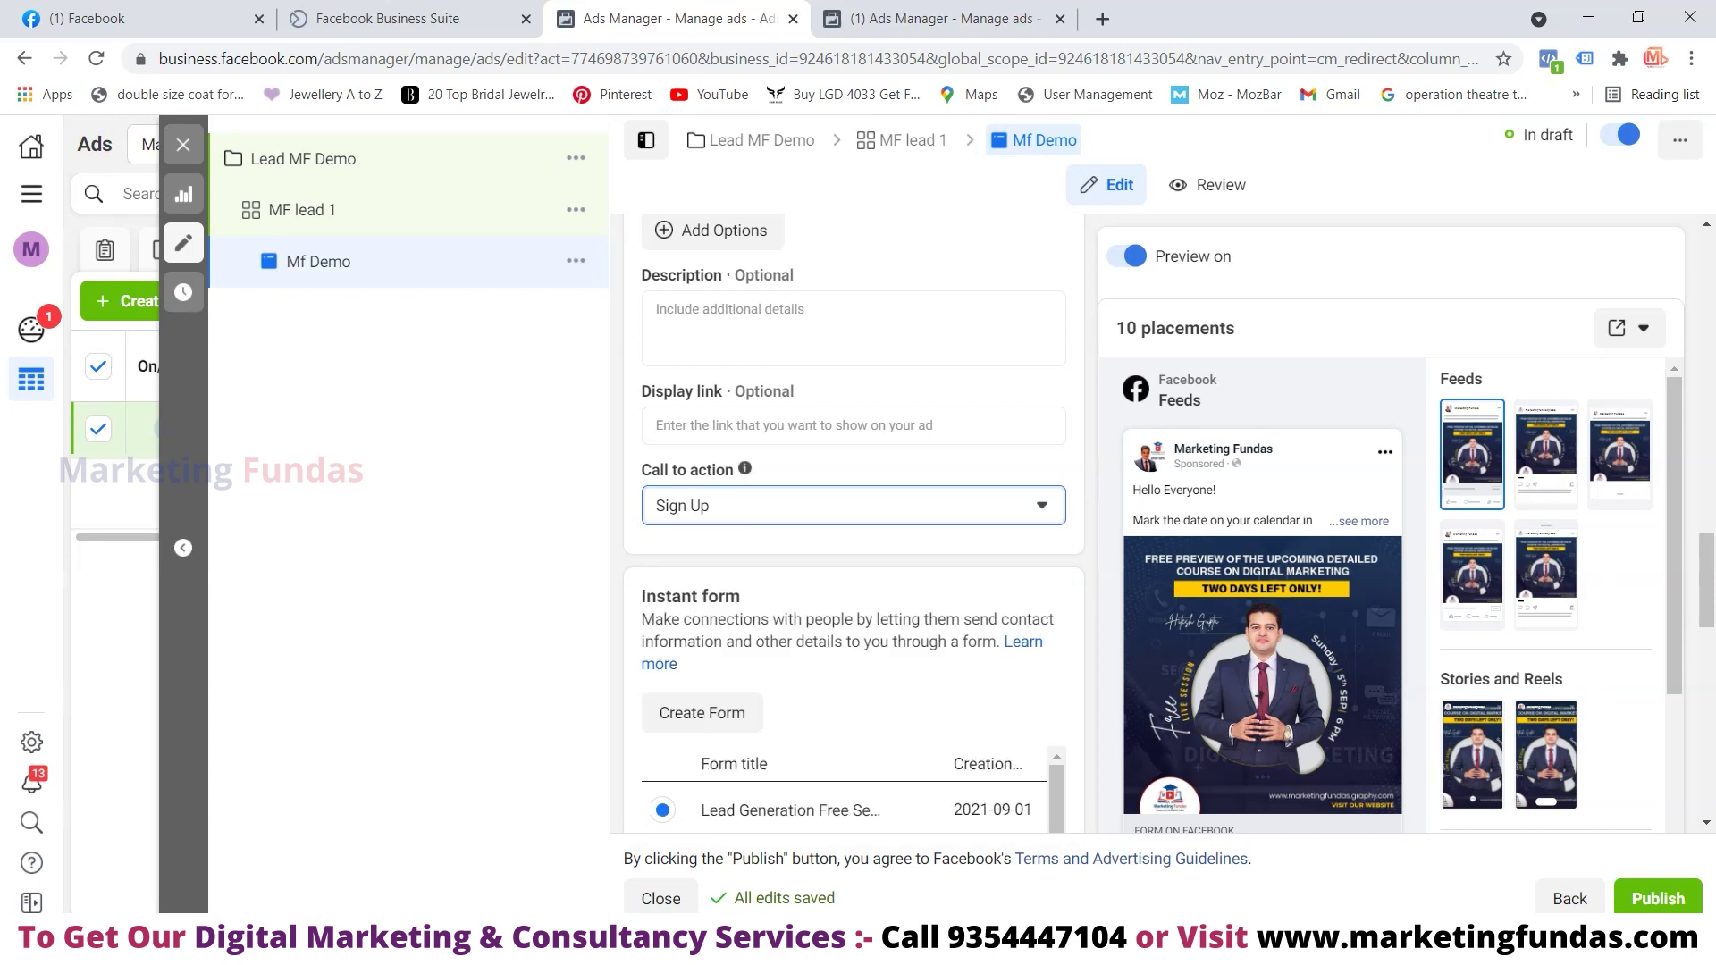
# Create a new instant form named "MF DEMO Form 10.09.21" with the More volume form type
pyautogui.scroll(-1, 853, 523)
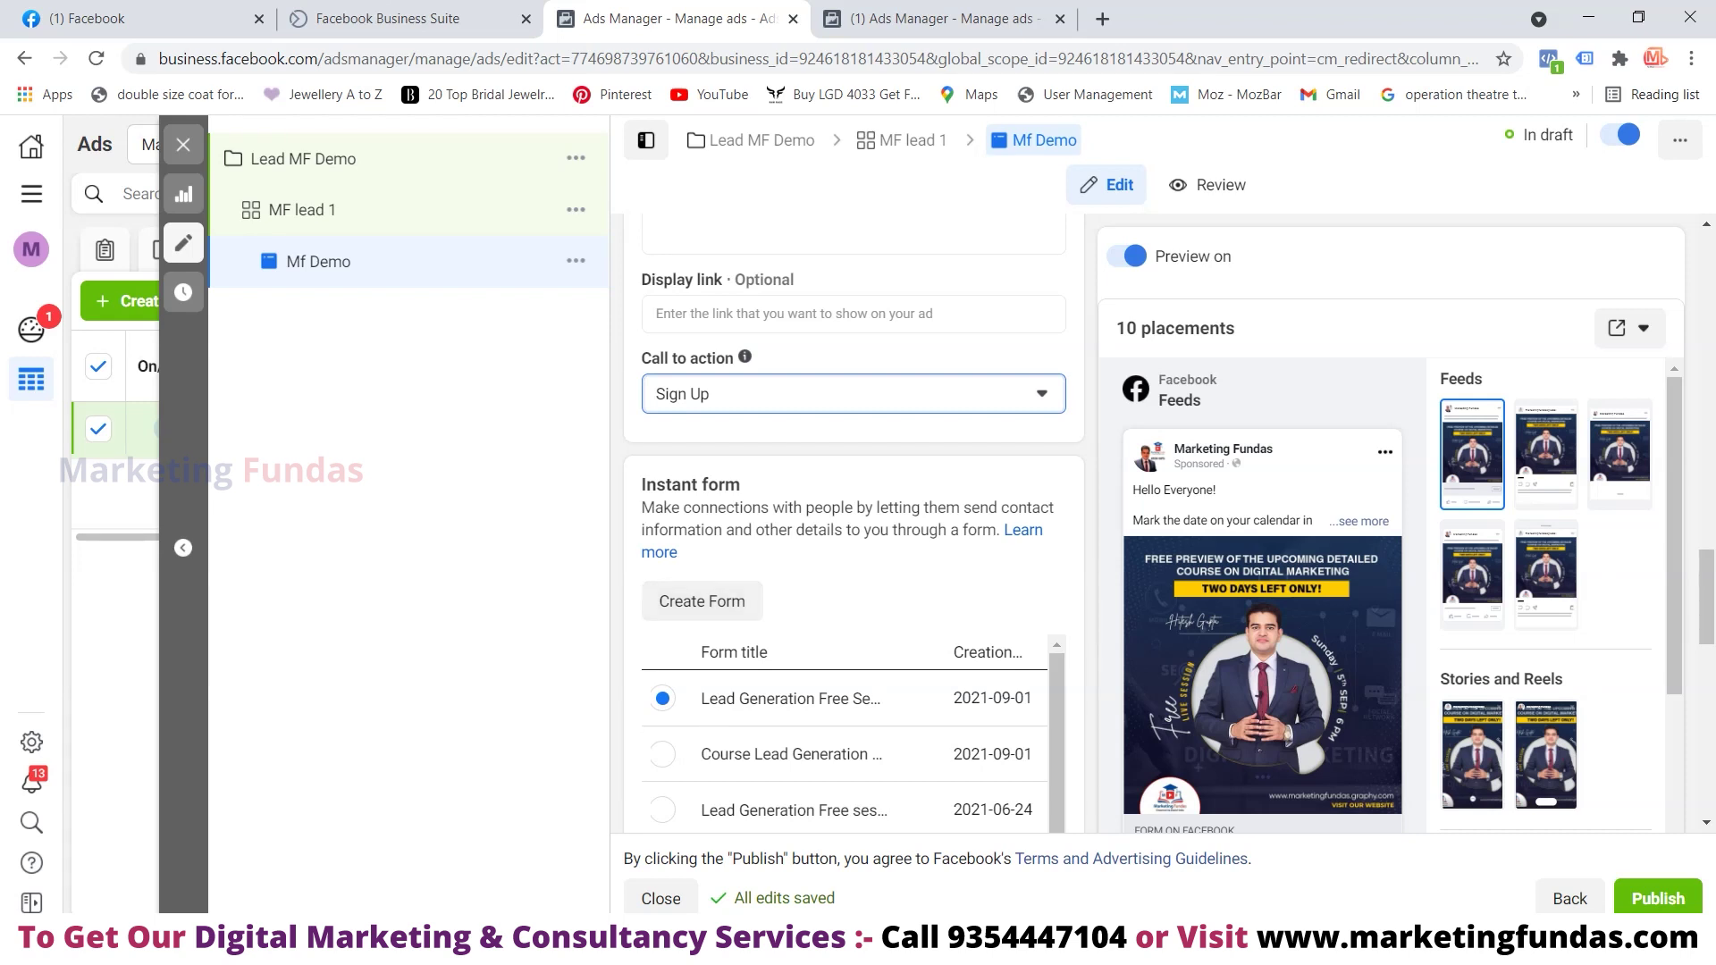
pyautogui.scroll(-3, 840, 528)
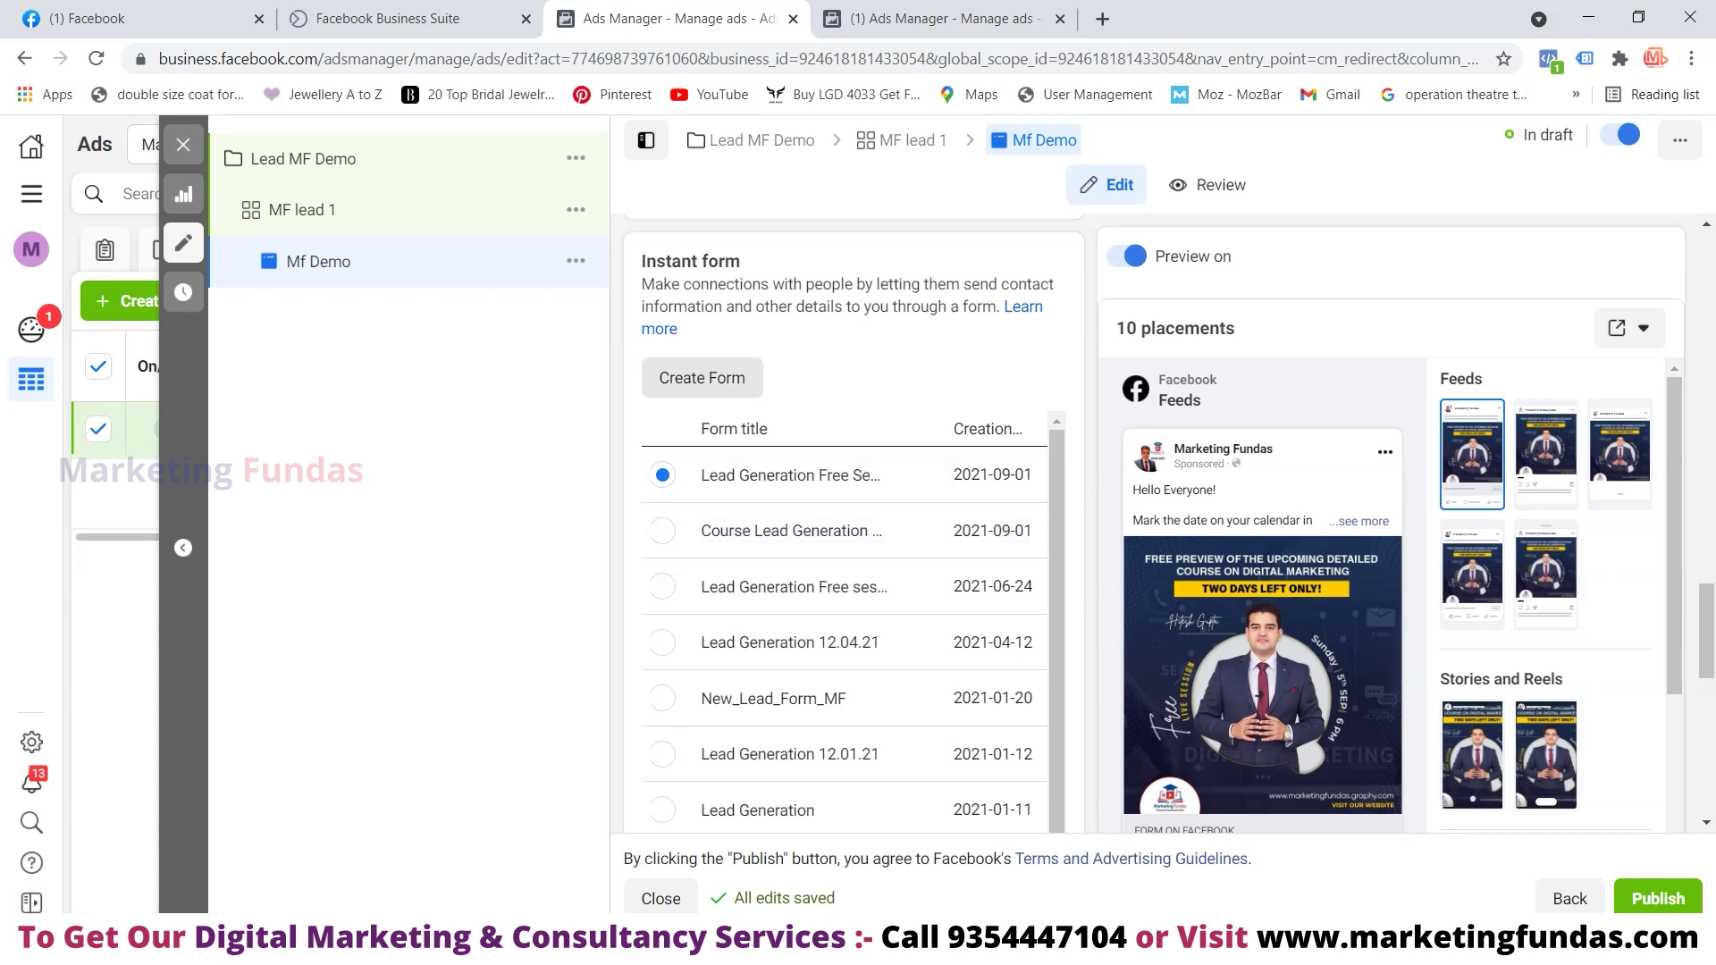
pyautogui.scroll(-2, 903, 601)
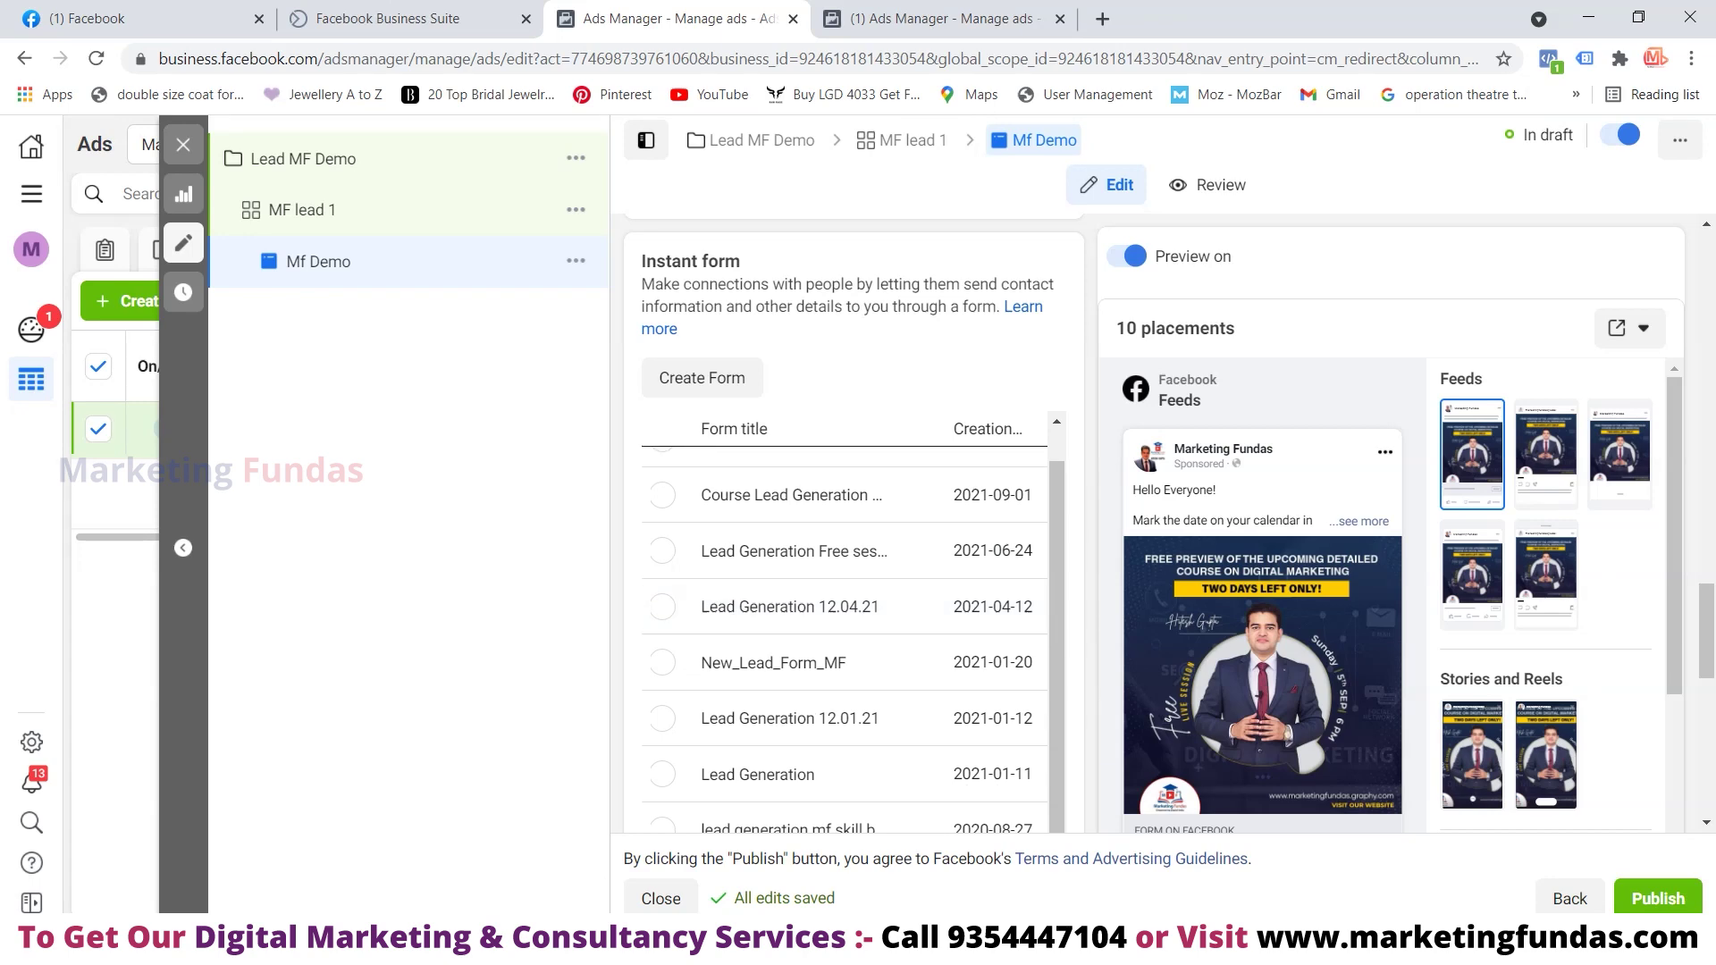
pyautogui.scroll(3, 849, 358)
pyautogui.click(701, 600)
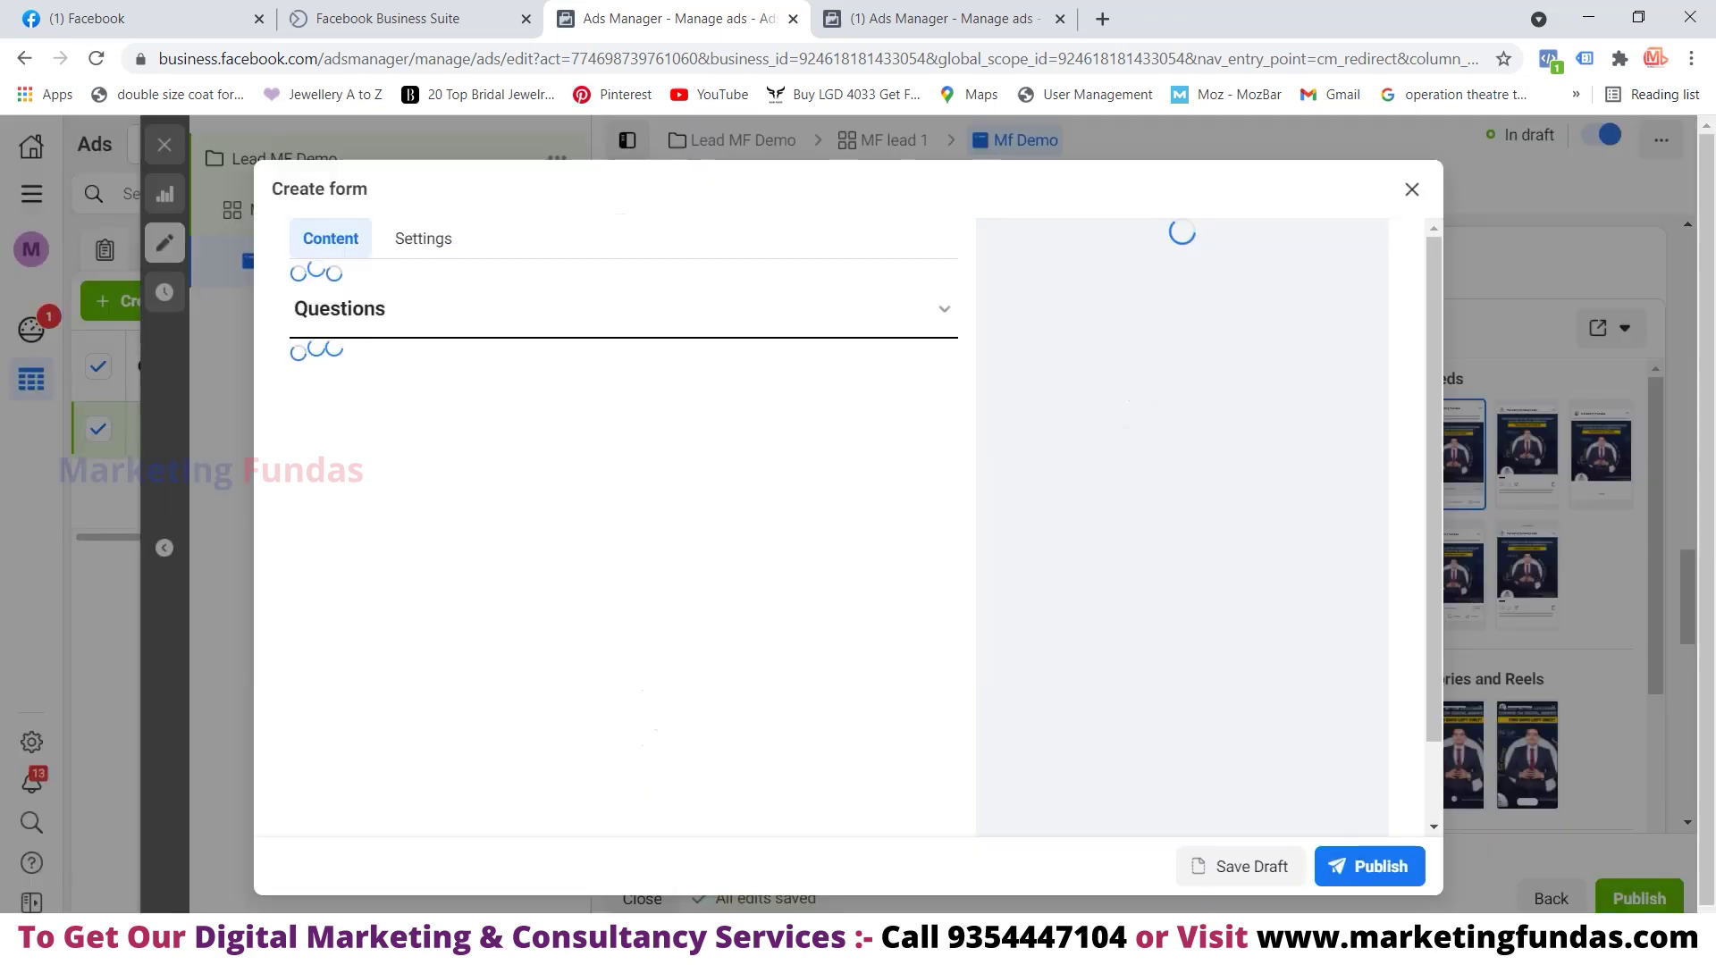
pyautogui.moveTo(537, 333); pyautogui.dragTo(305, 332)
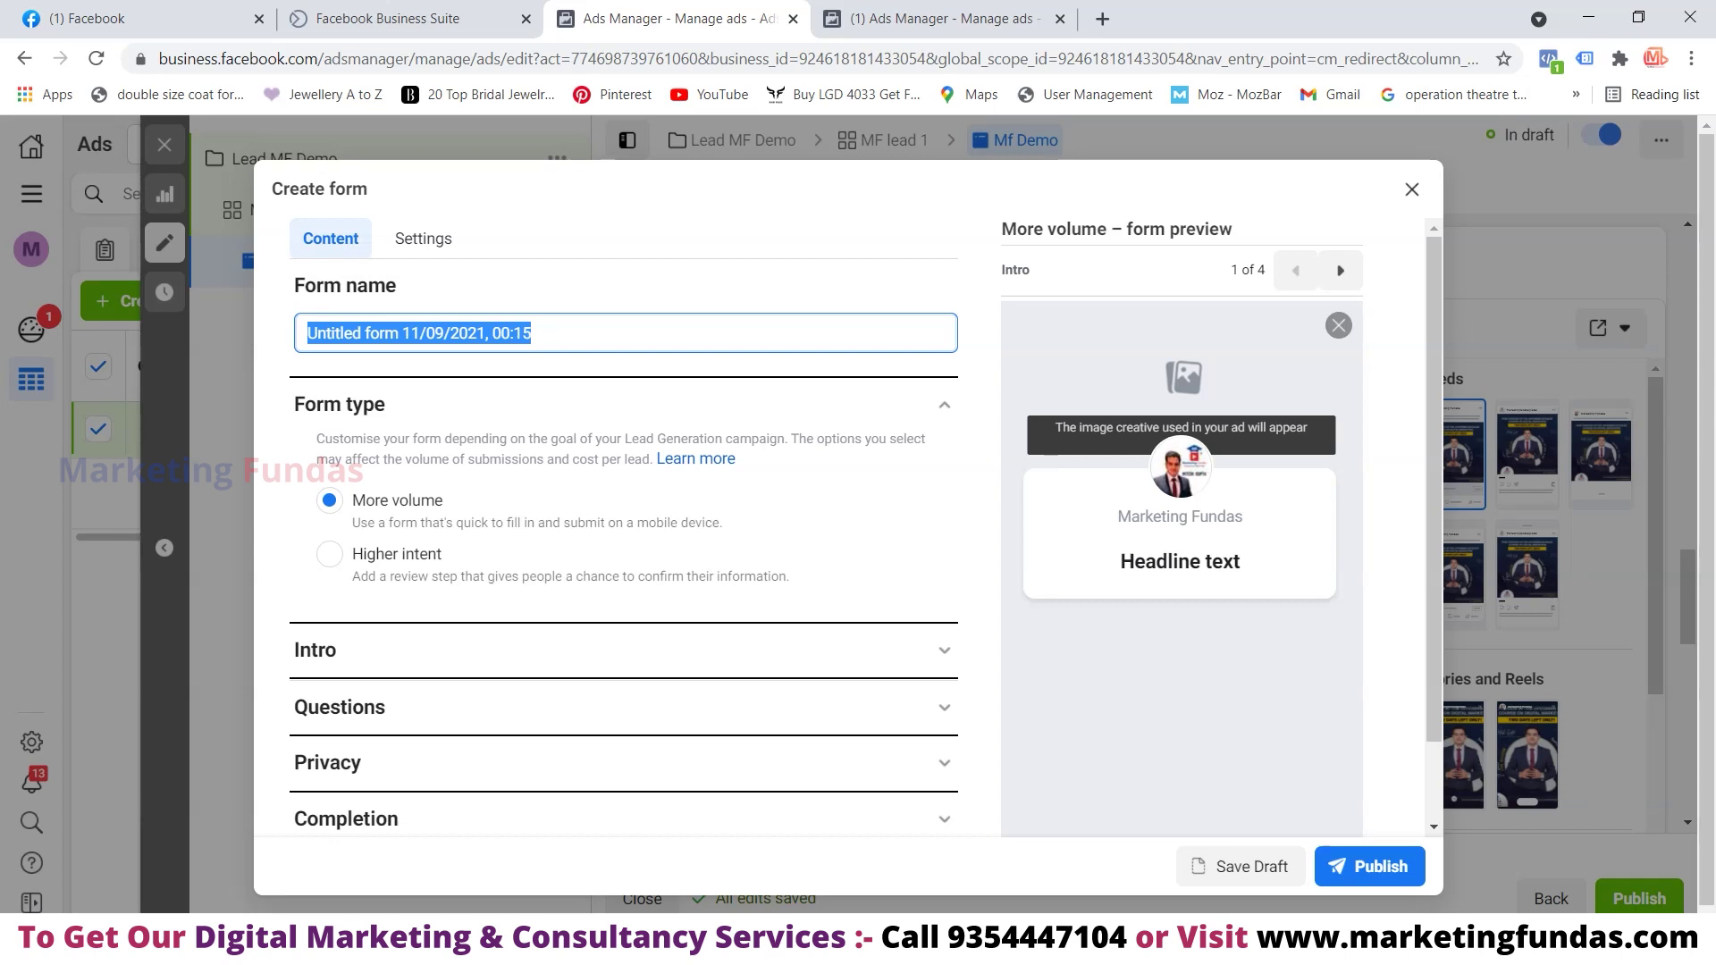
pyautogui.press('BackSpace')
pyautogui.write('MF ')
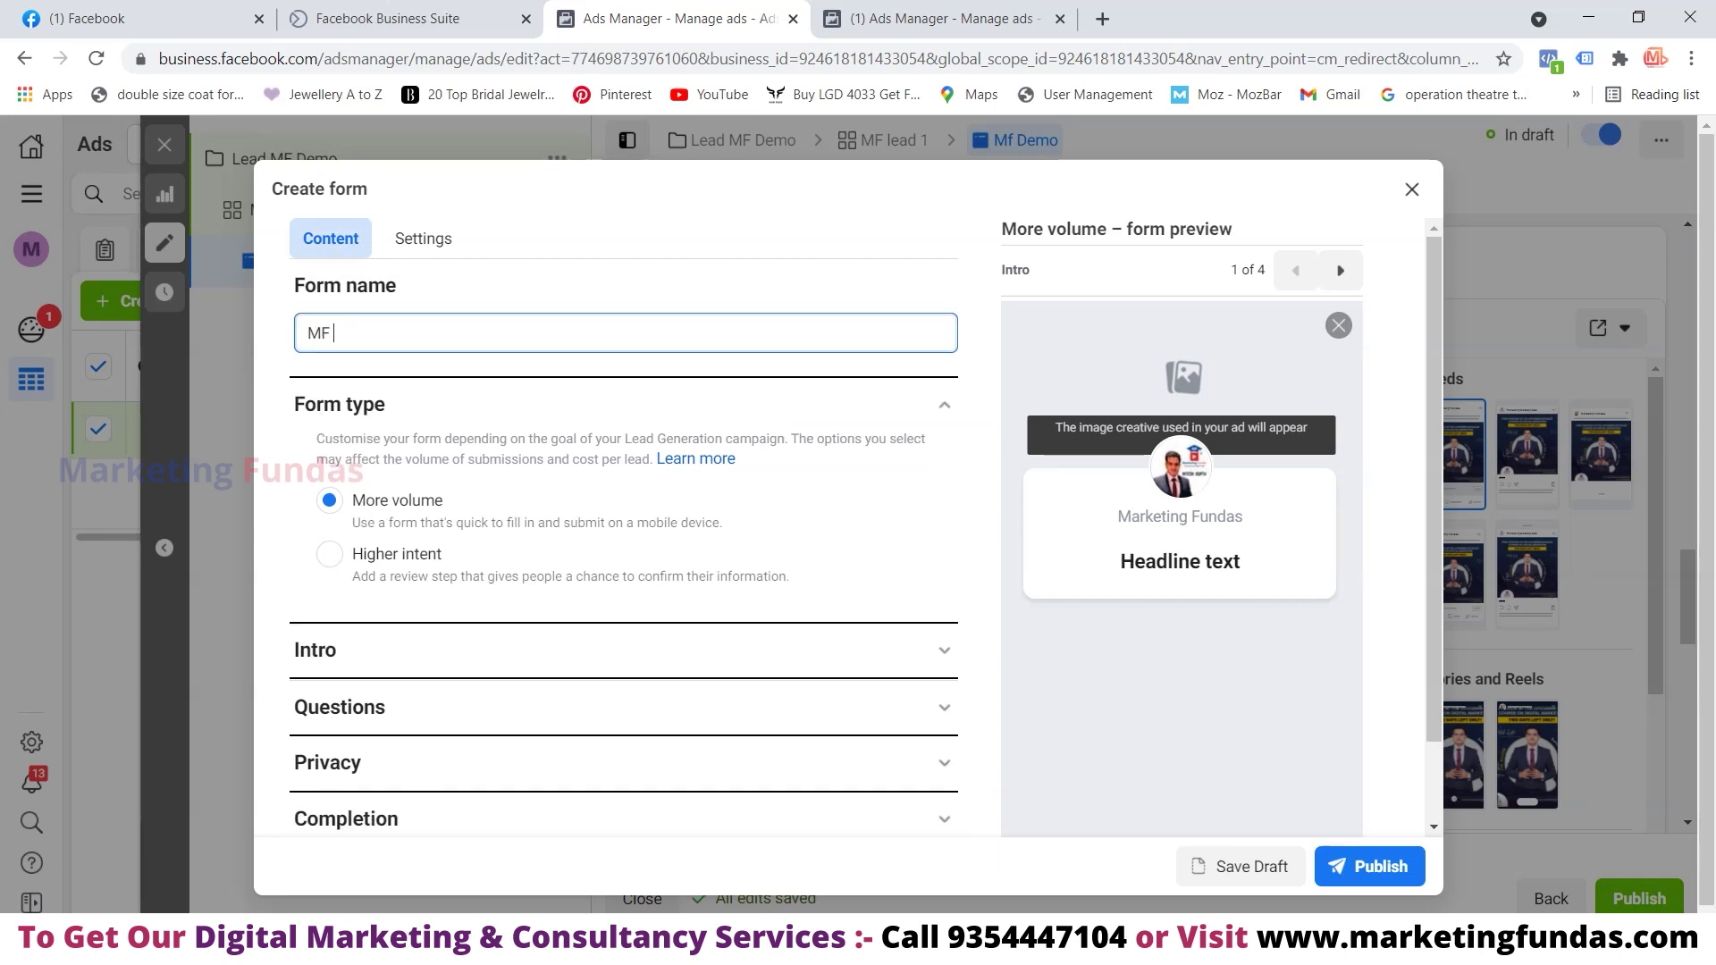
pyautogui.write('DEMO Form 10.09.21')
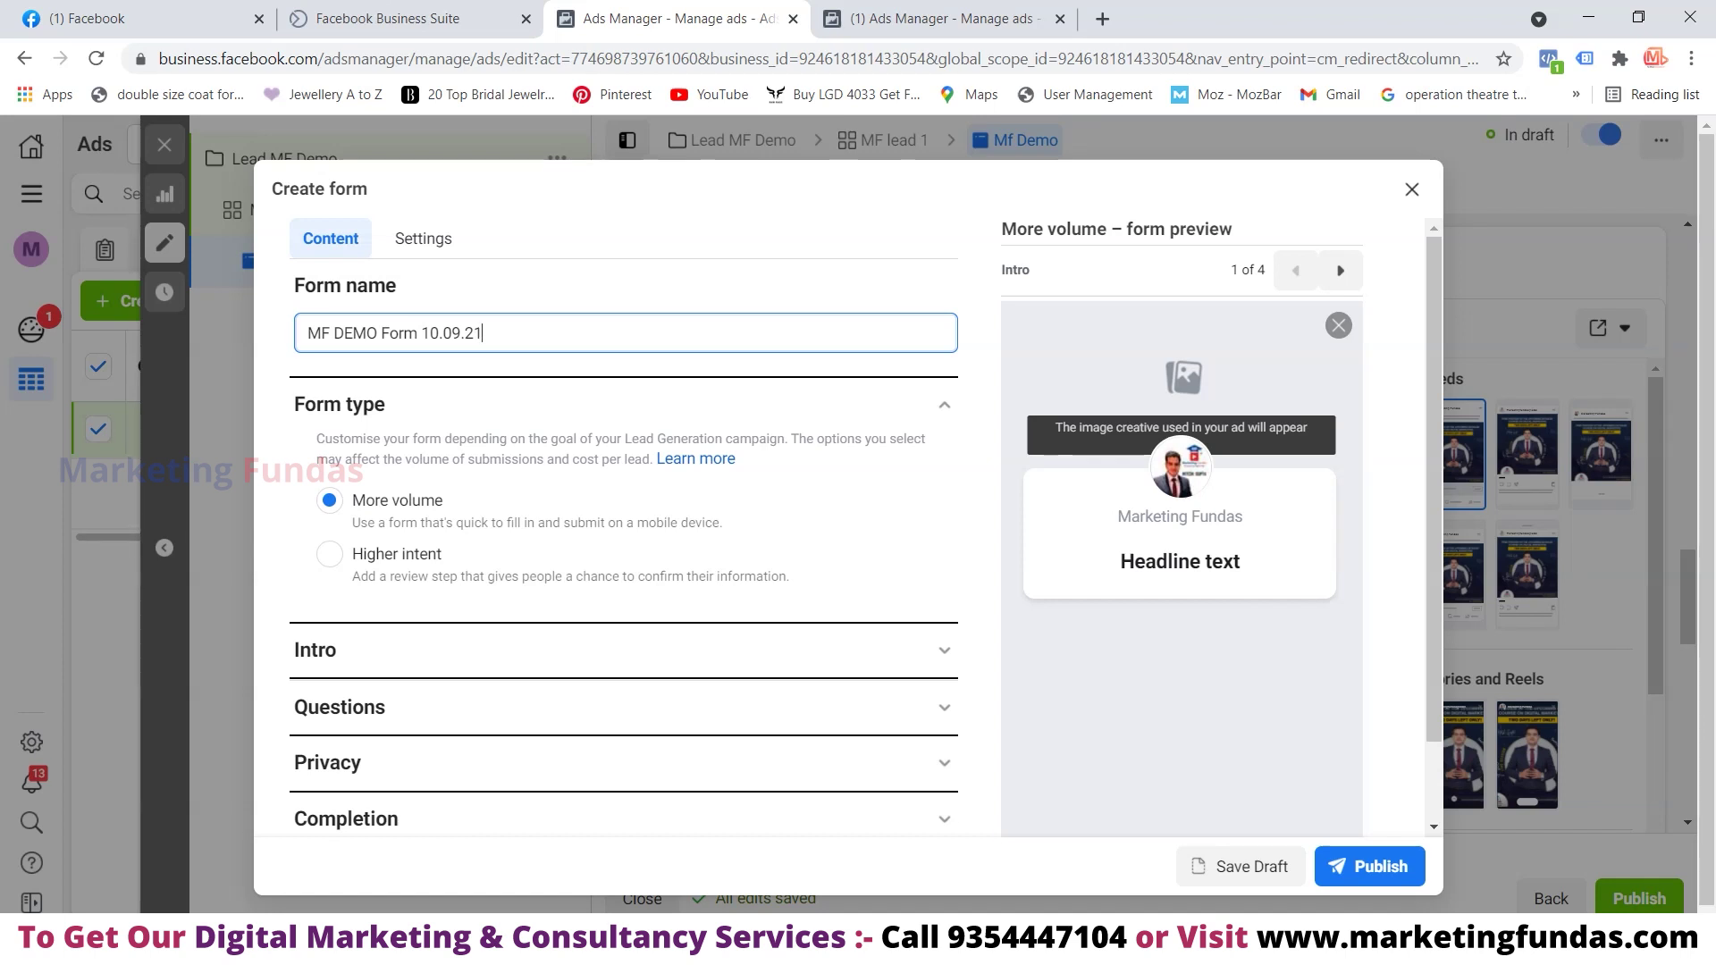
pyautogui.click(329, 554)
pyautogui.click(328, 501)
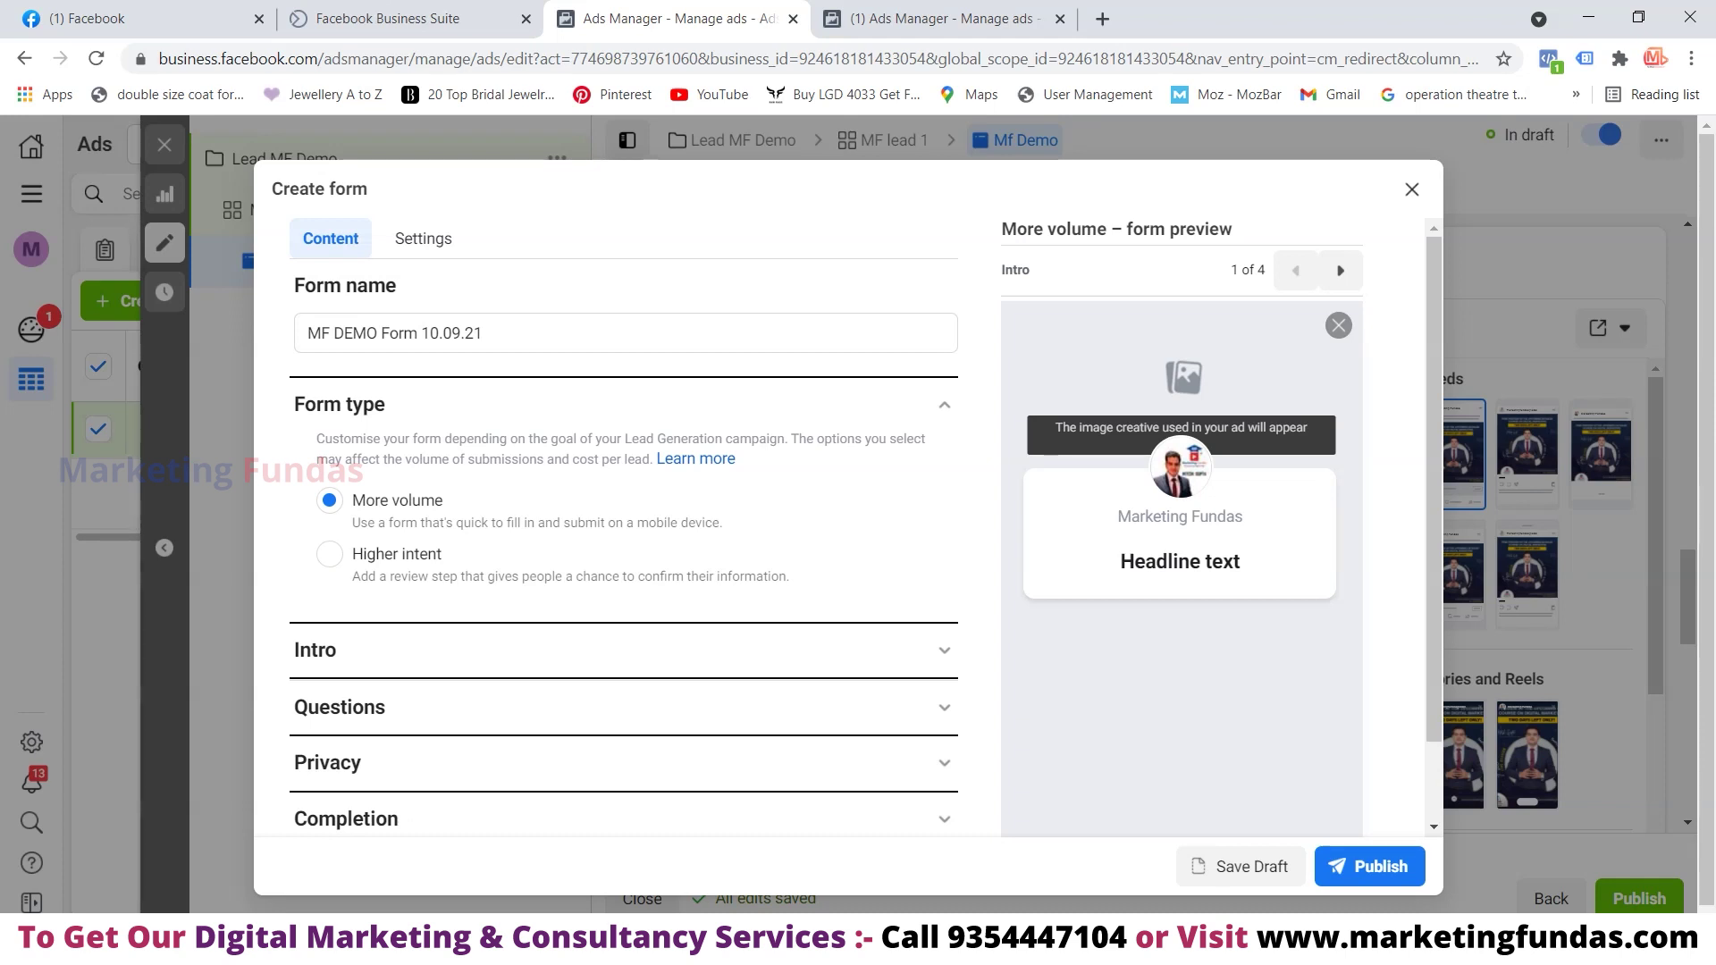
# Try the Higher intent form type and return the form to More volume
pyautogui.click(329, 554)
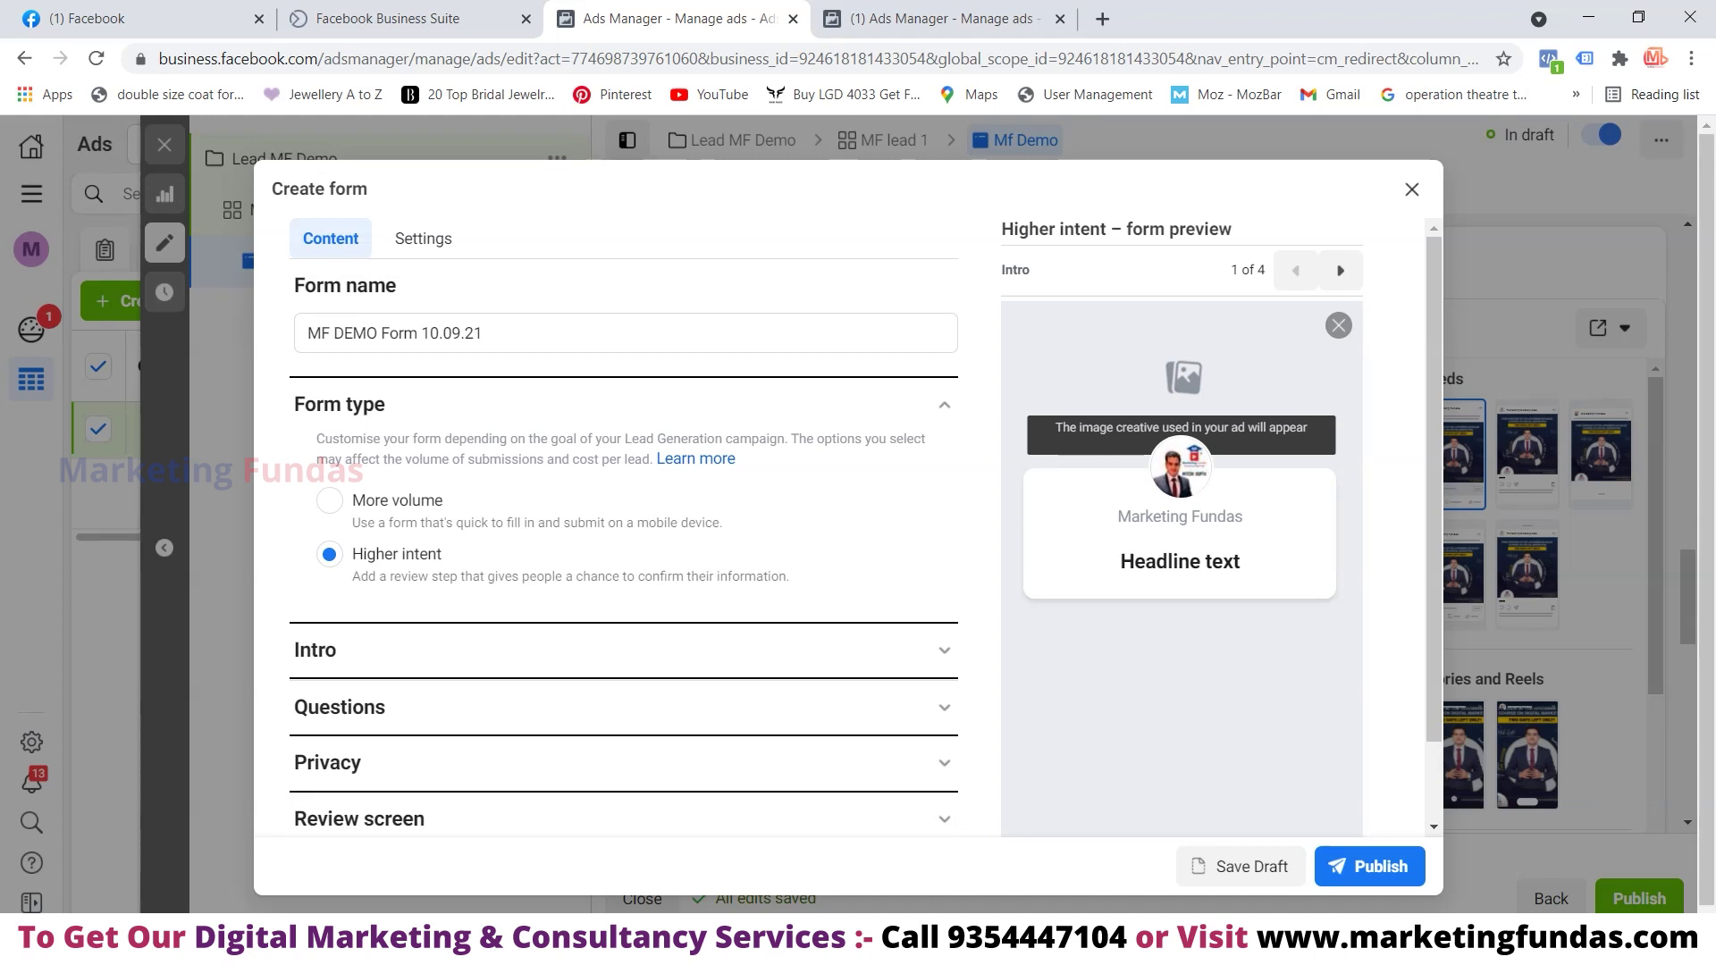
pyautogui.click(329, 500)
pyautogui.scroll(-1, 328, 501)
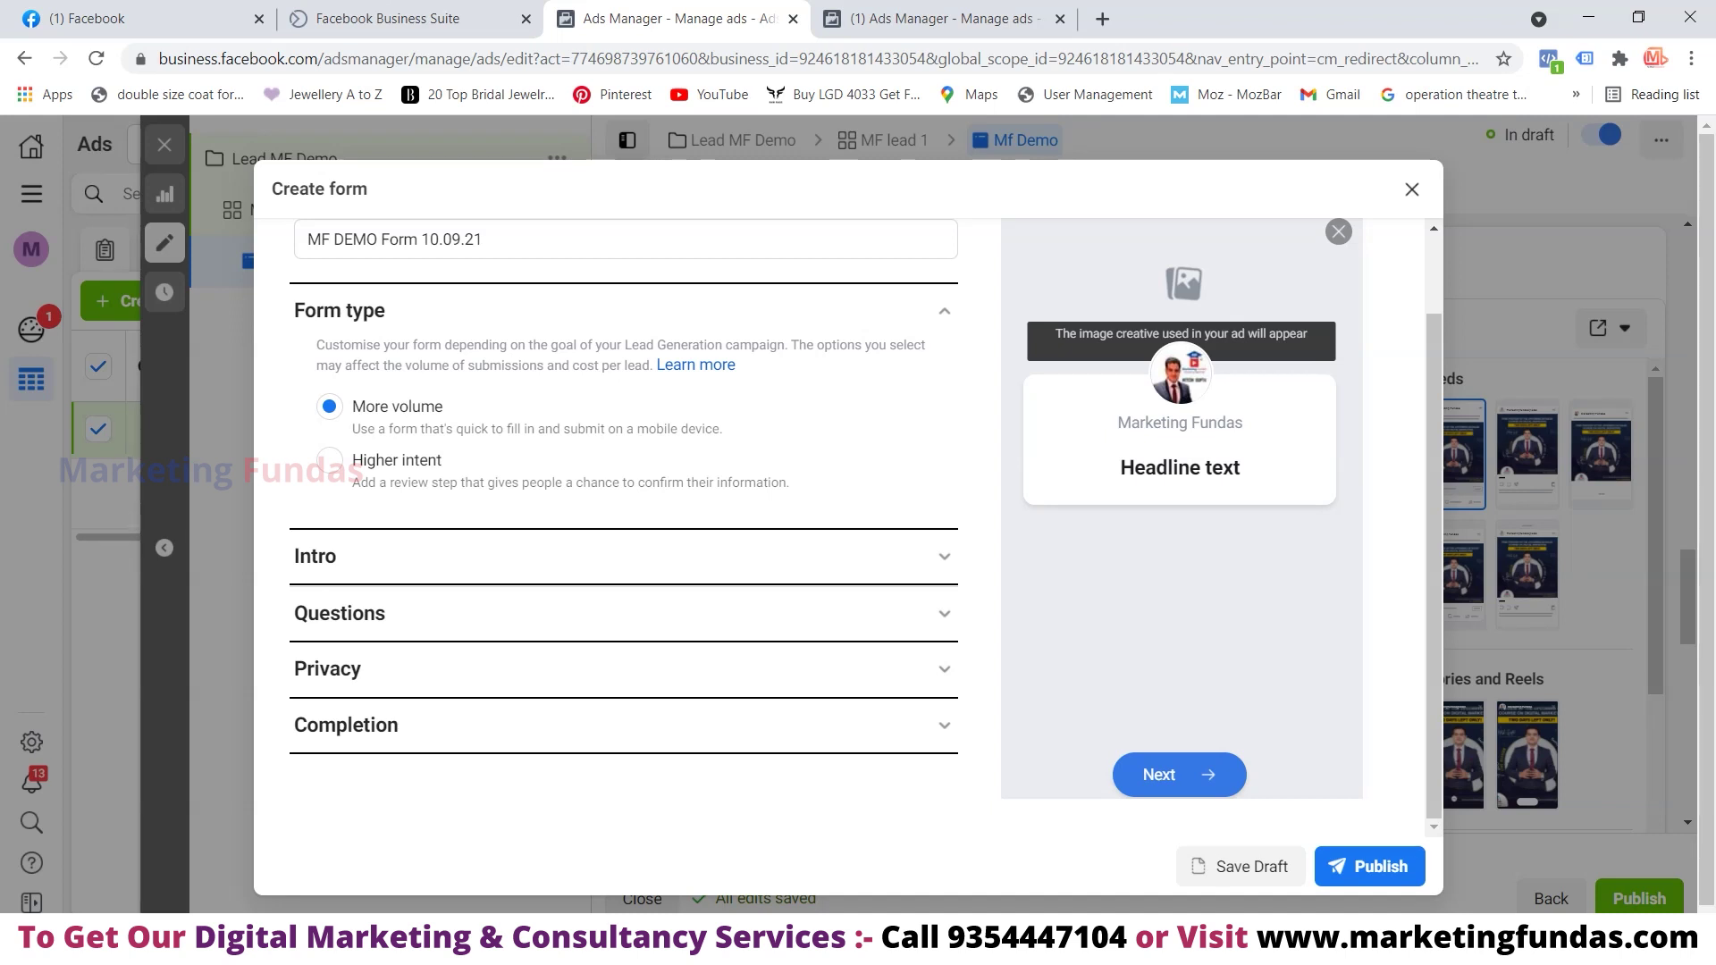
# Upload "session150kb 1200x628.jpg" from Downloads as the background image in the form's Intro section
pyautogui.click(314, 556)
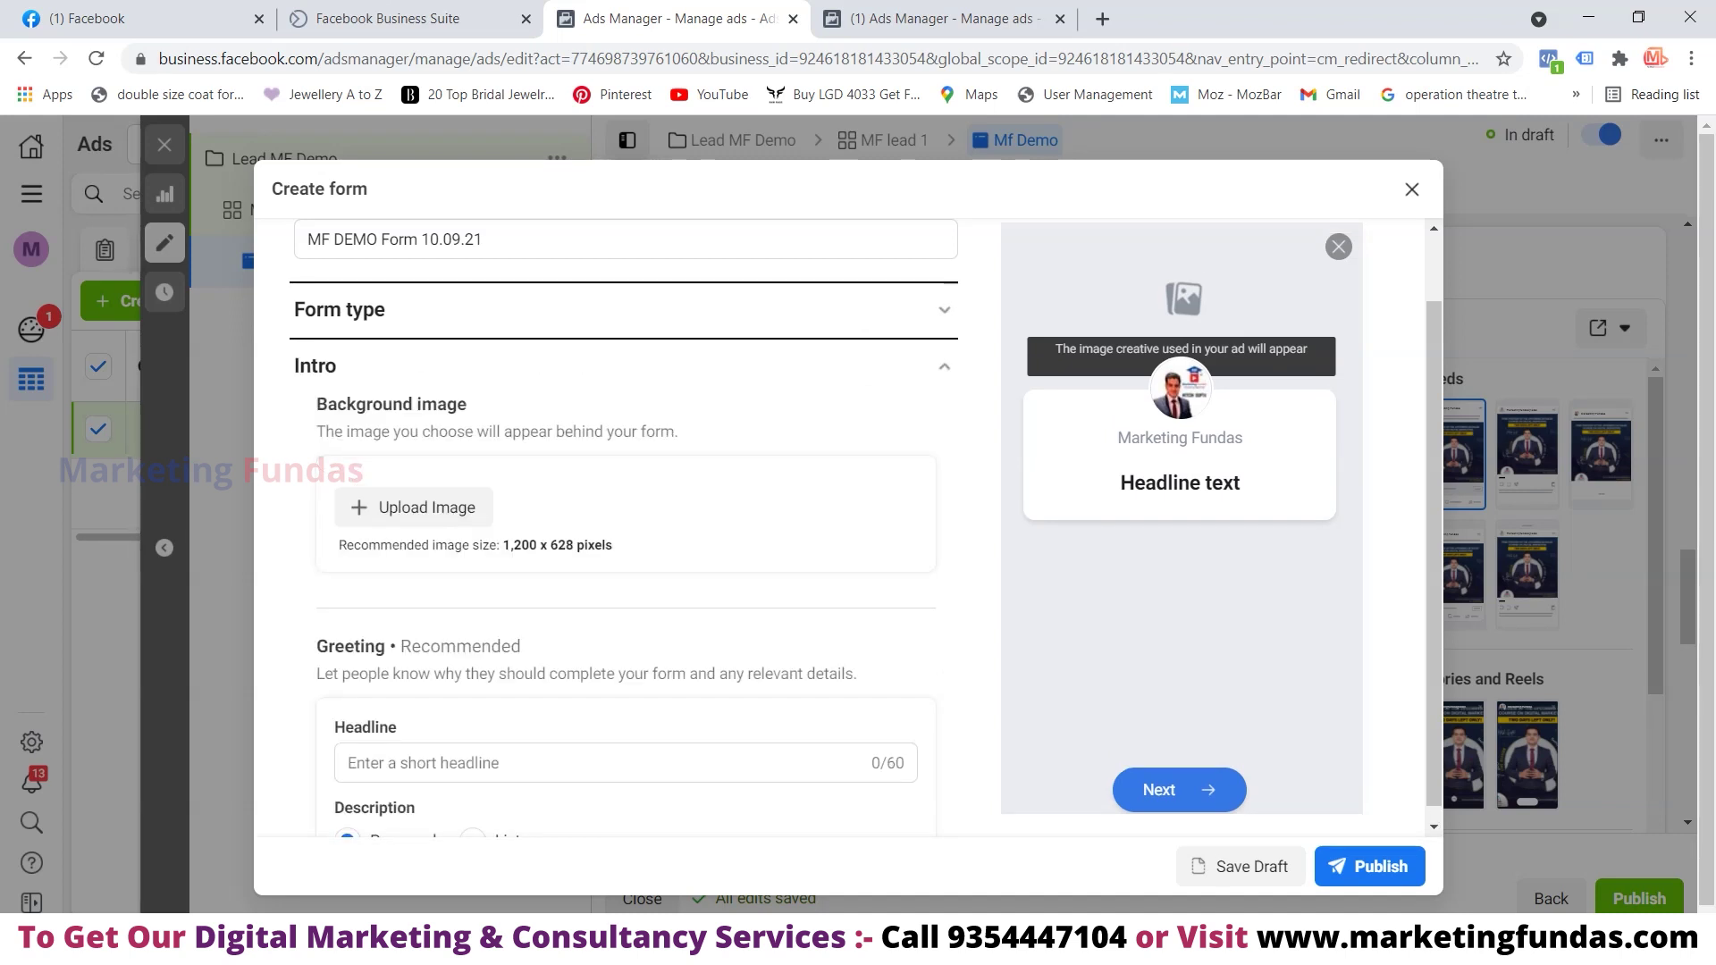
pyautogui.scroll(1, 626, 527)
pyautogui.scroll(-2, 625, 527)
pyautogui.scroll(1, 625, 527)
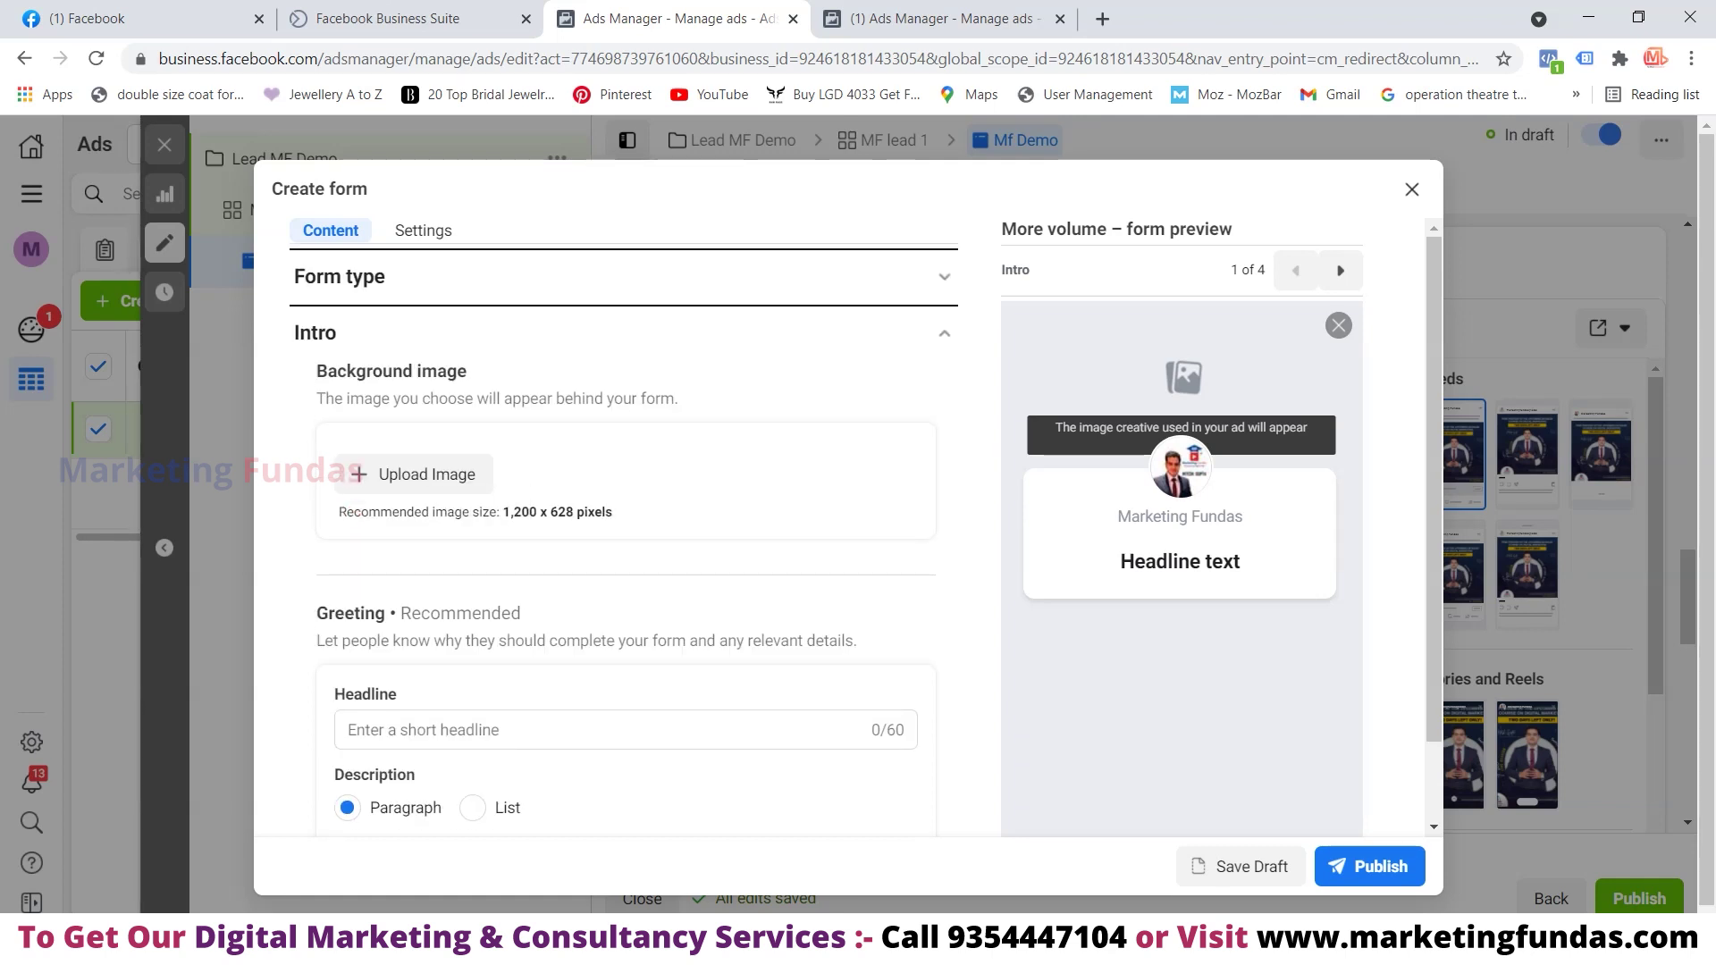
pyautogui.moveTo(613, 512); pyautogui.dragTo(503, 512)
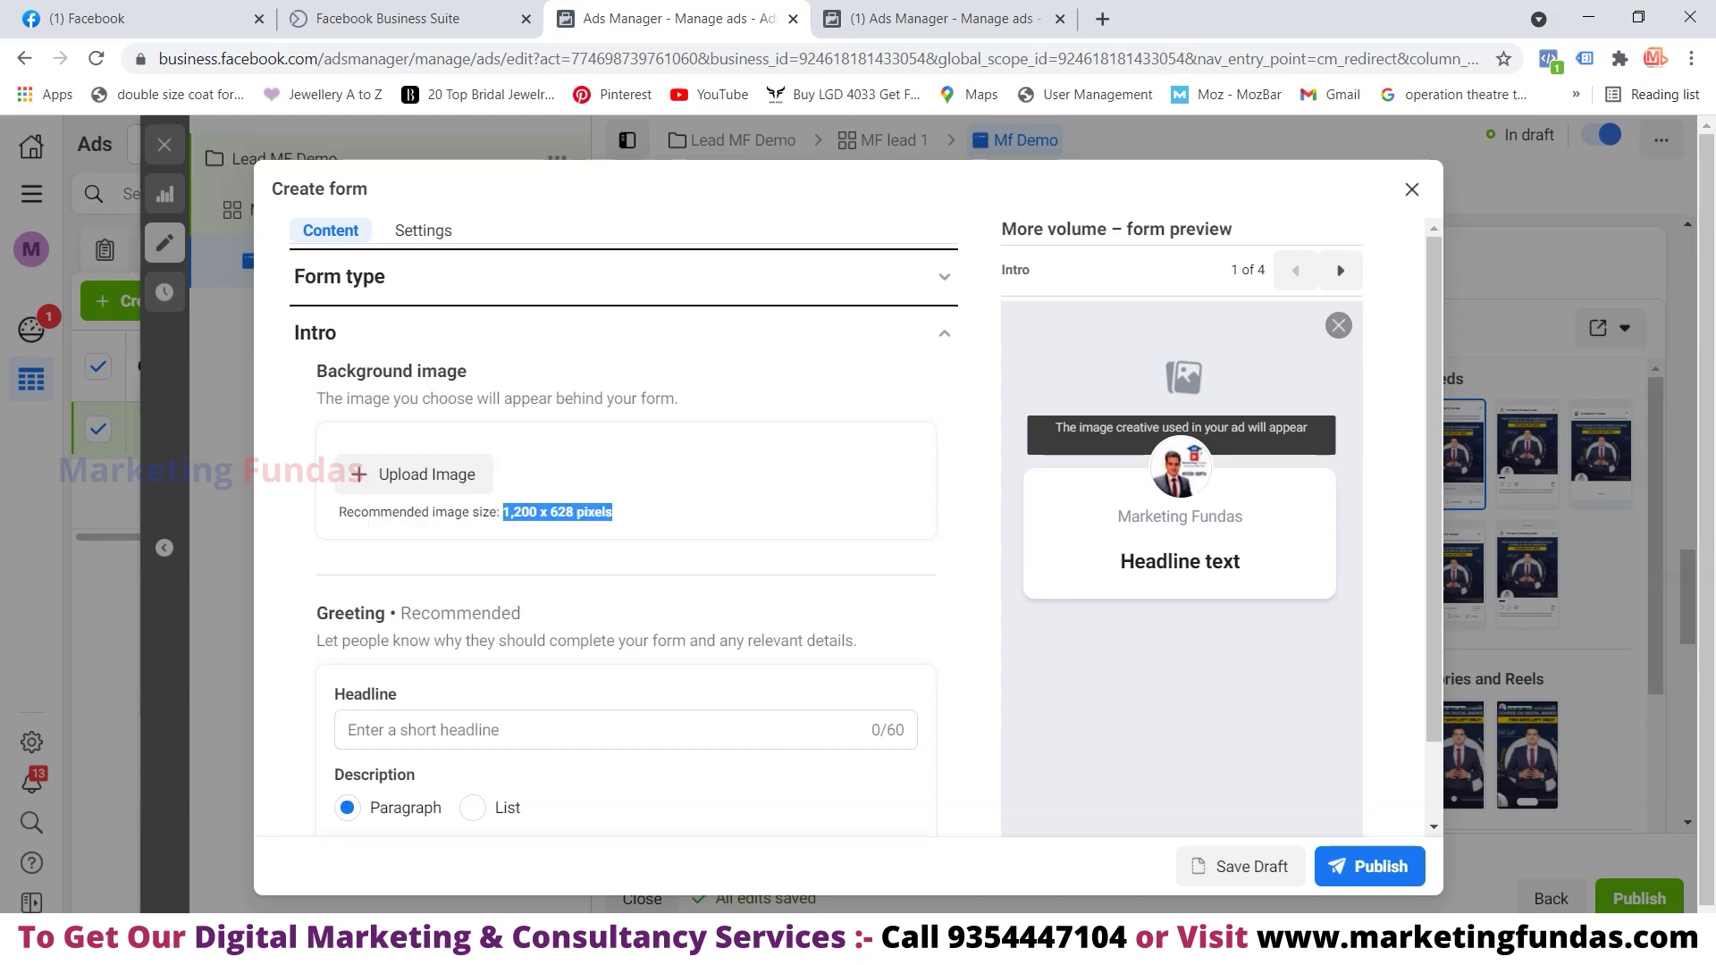
pyautogui.click(413, 474)
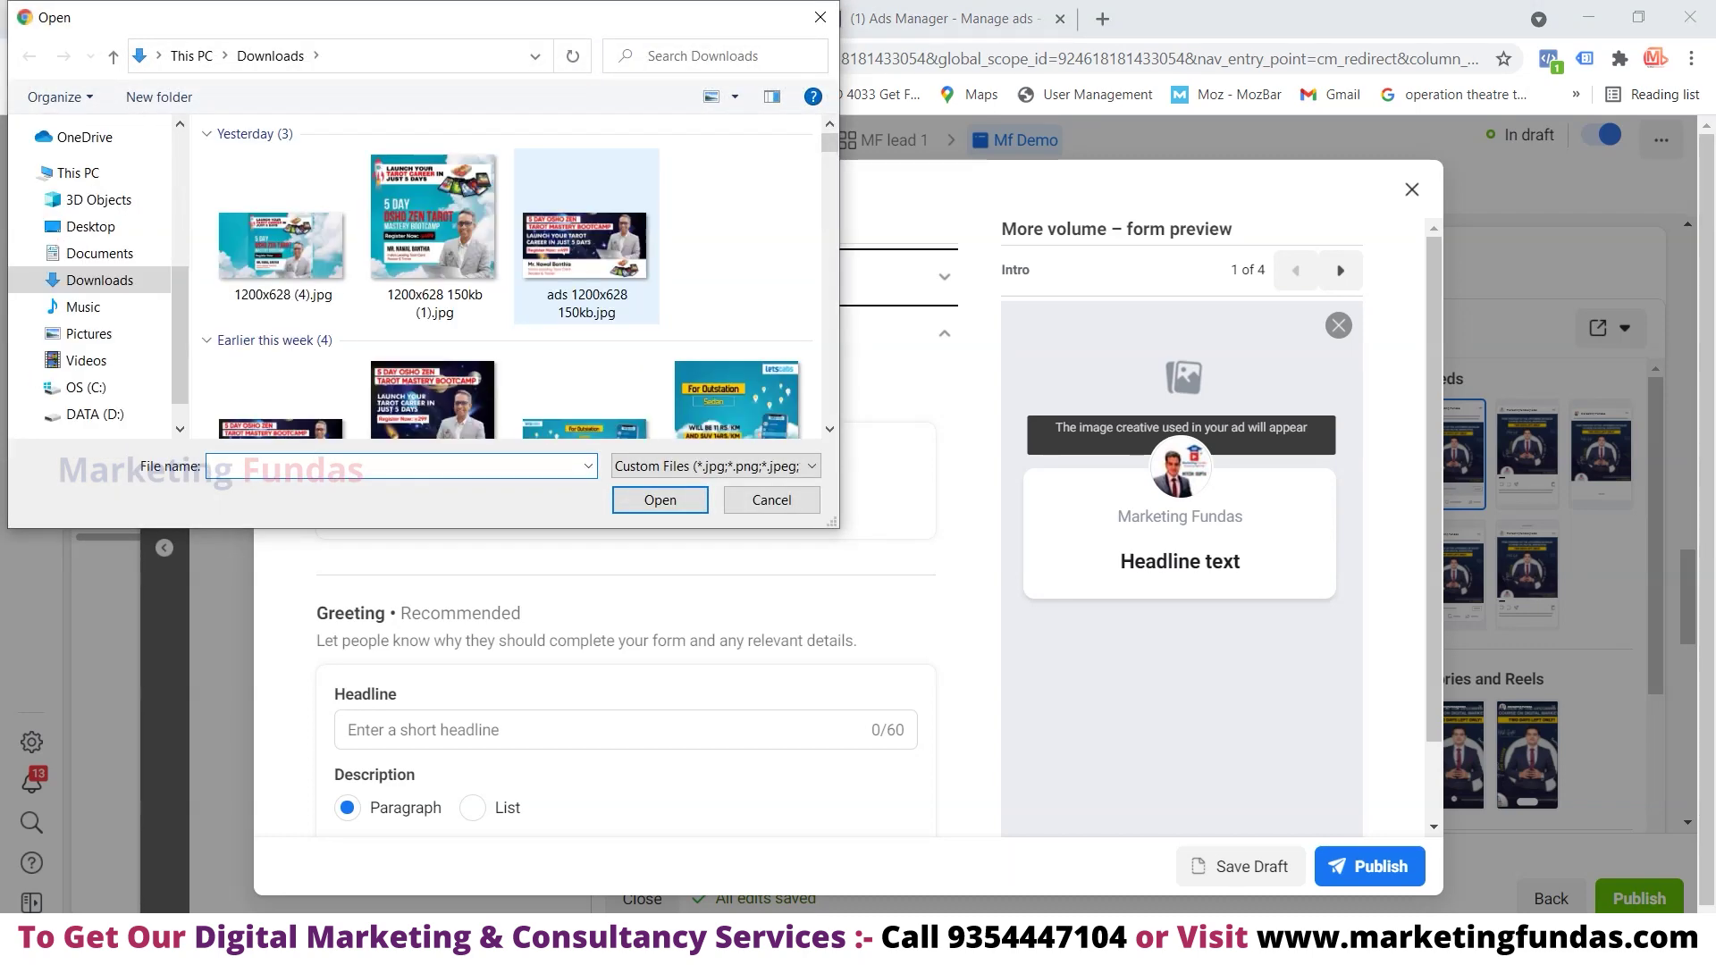
pyautogui.scroll(-10, 510, 339)
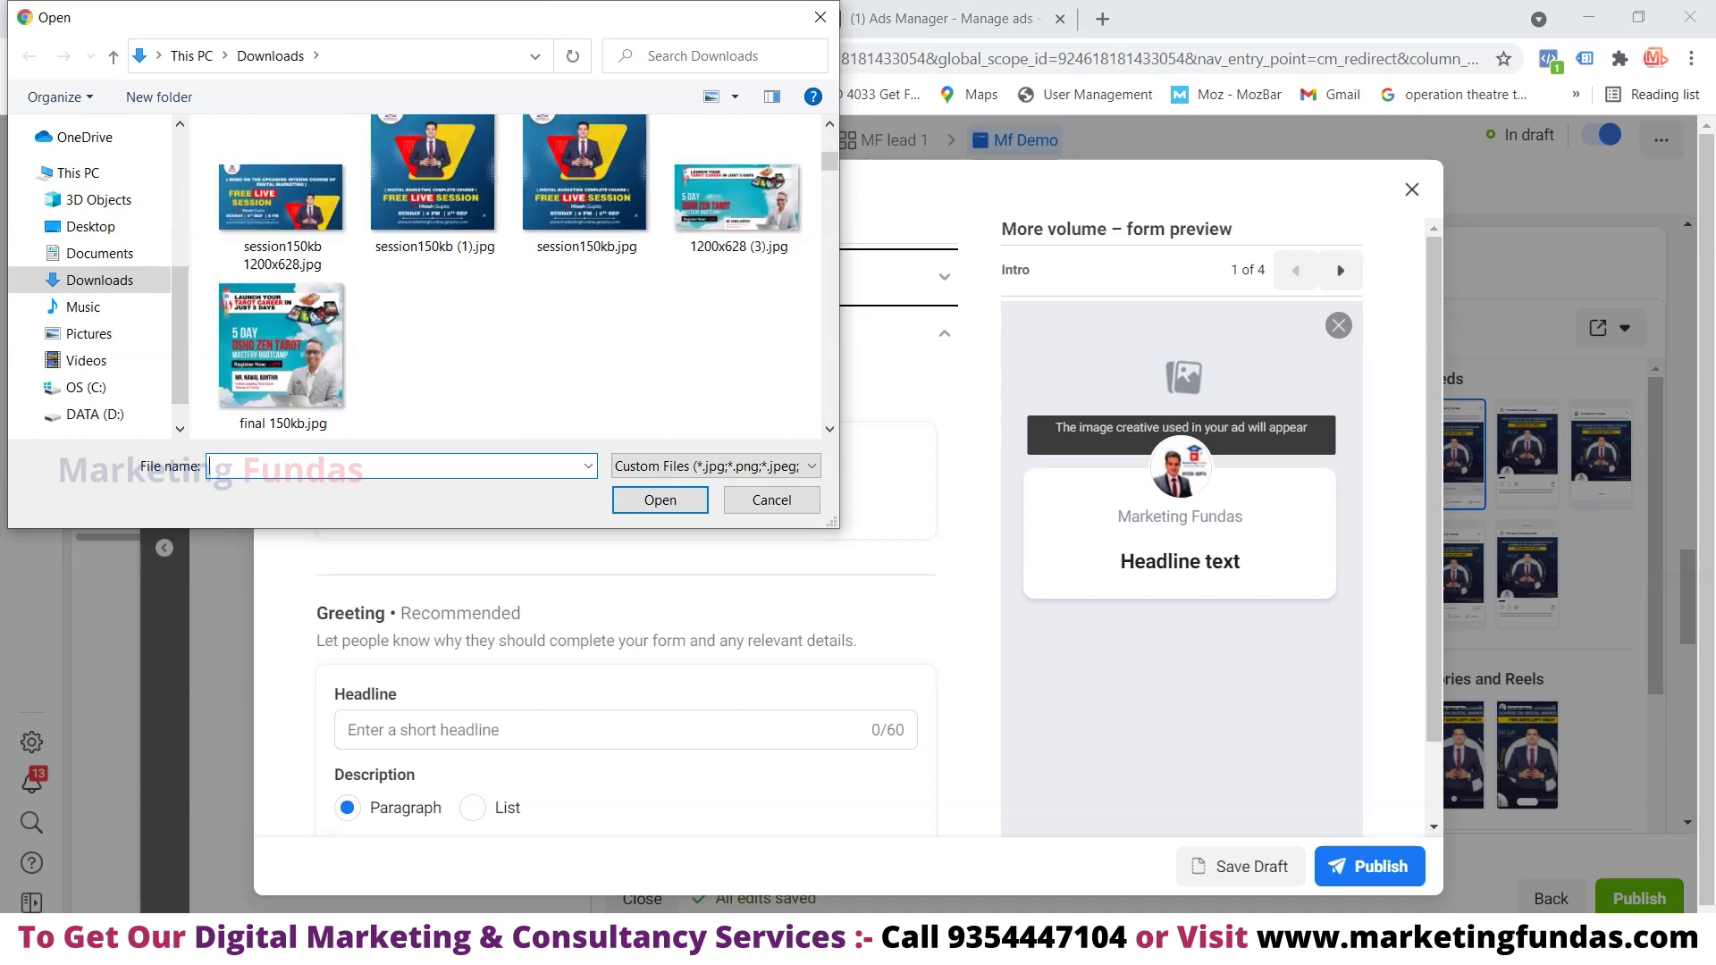
pyautogui.scroll(-10, 435, 339)
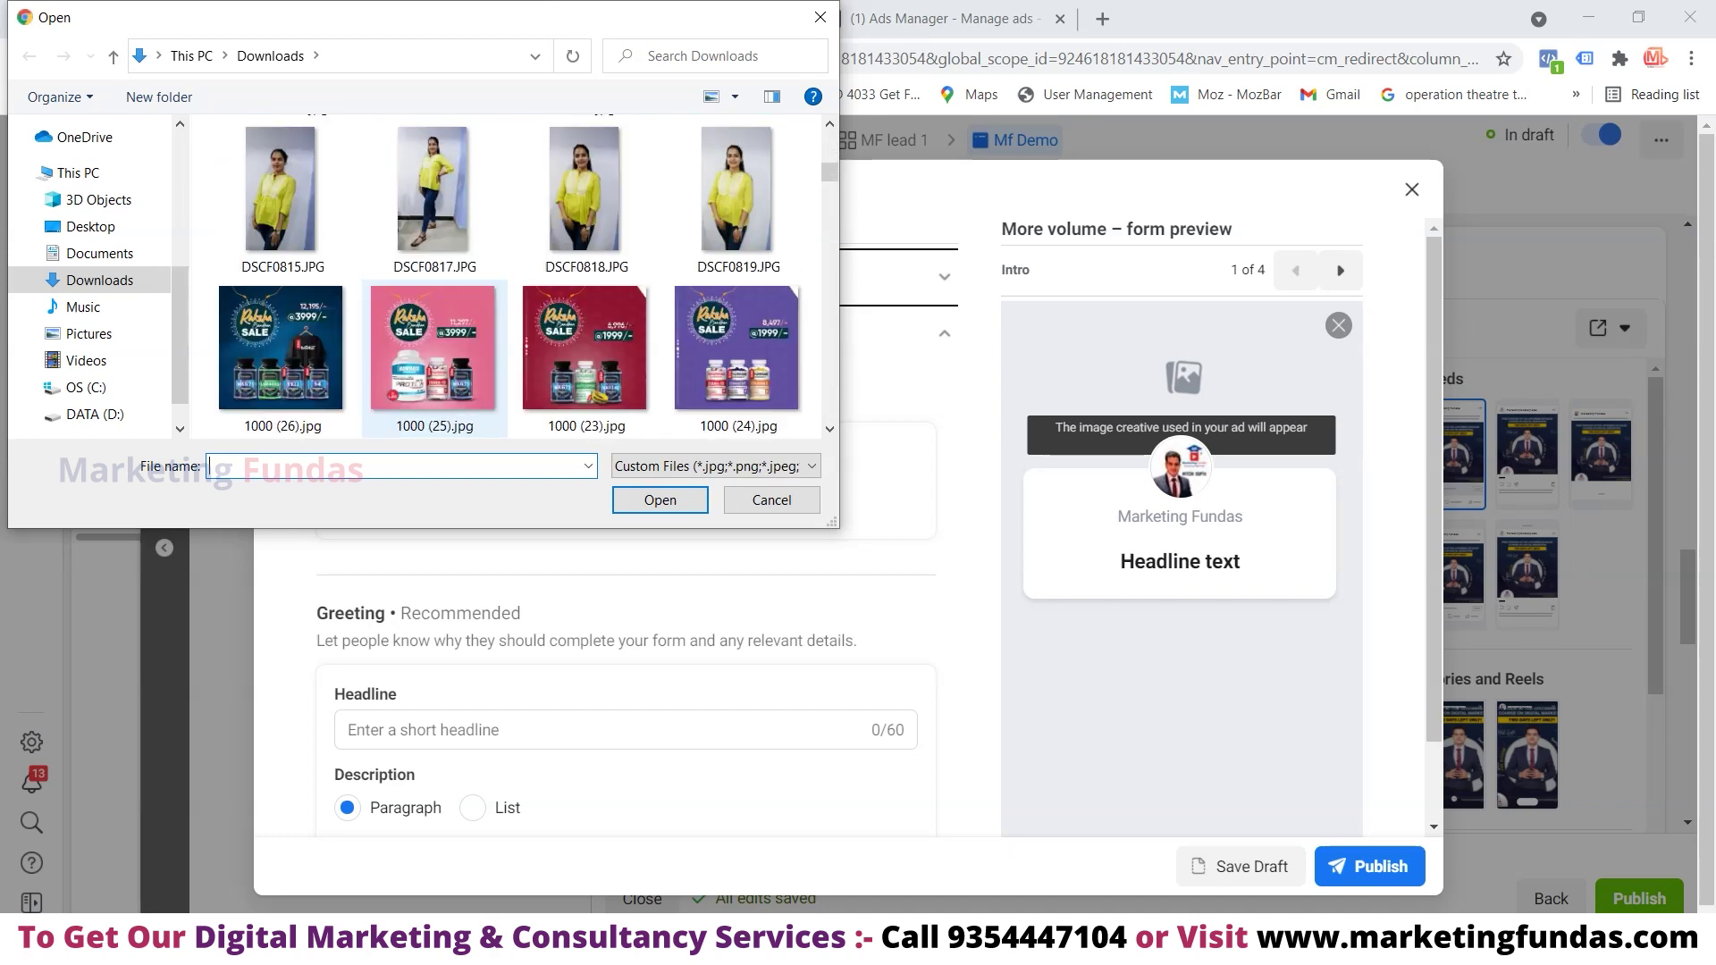
pyautogui.scroll(-10, 434, 340)
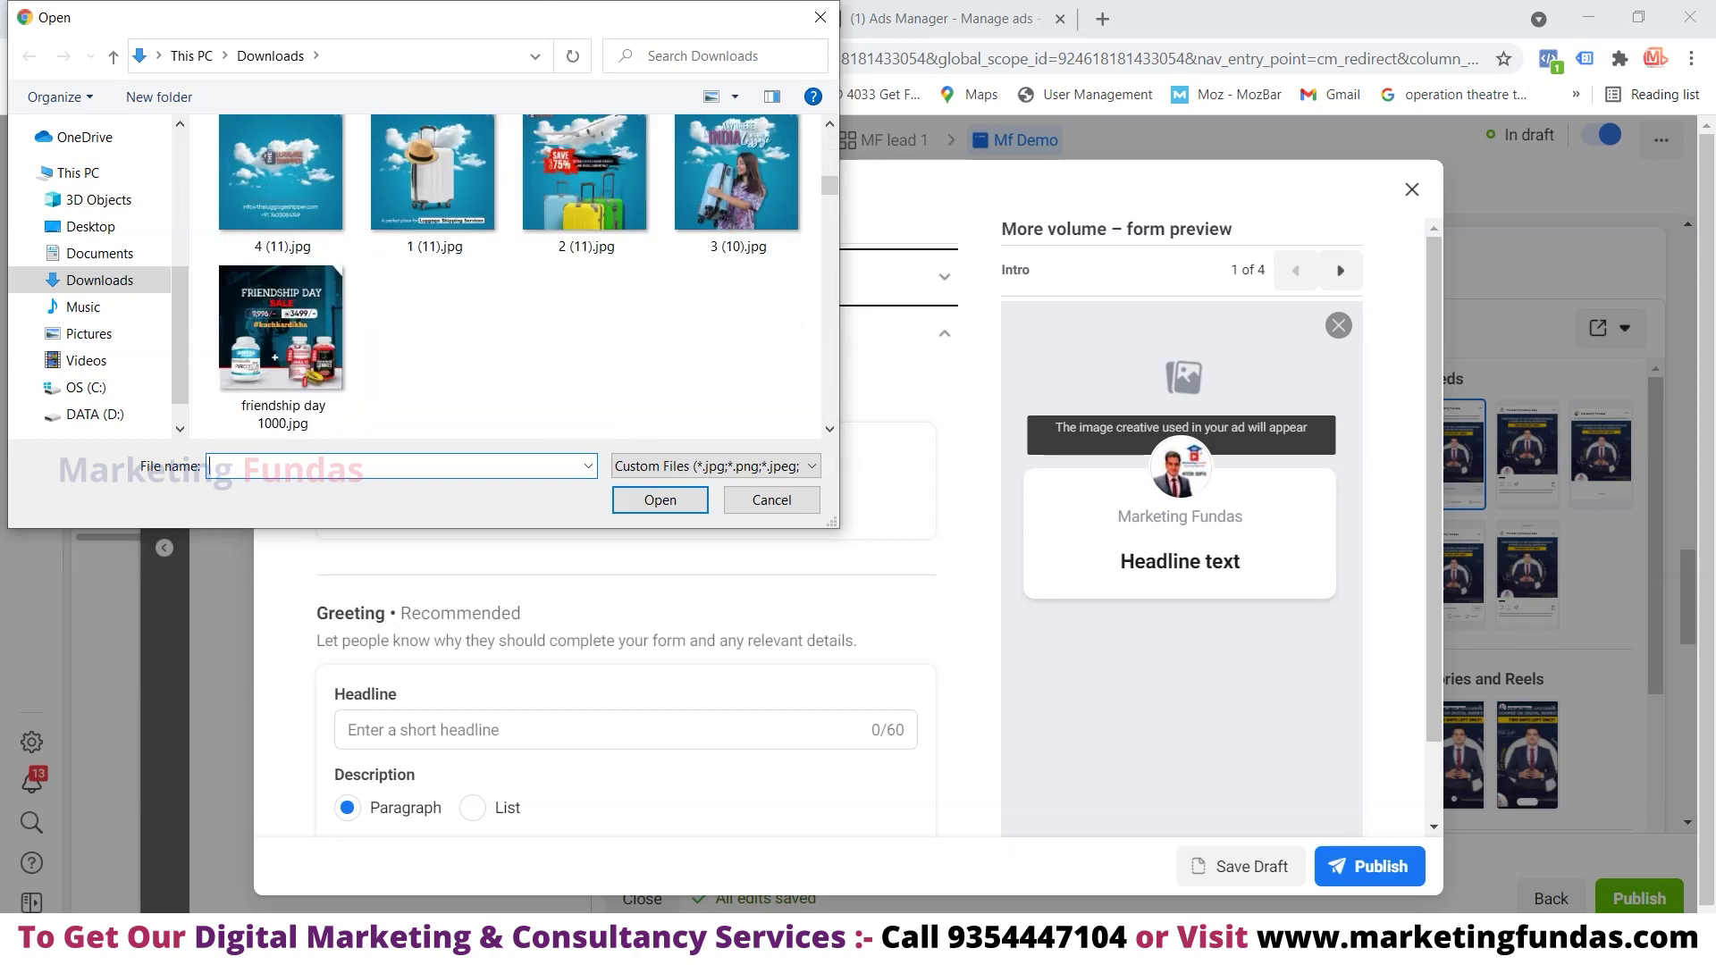
pyautogui.scroll(-5, 434, 339)
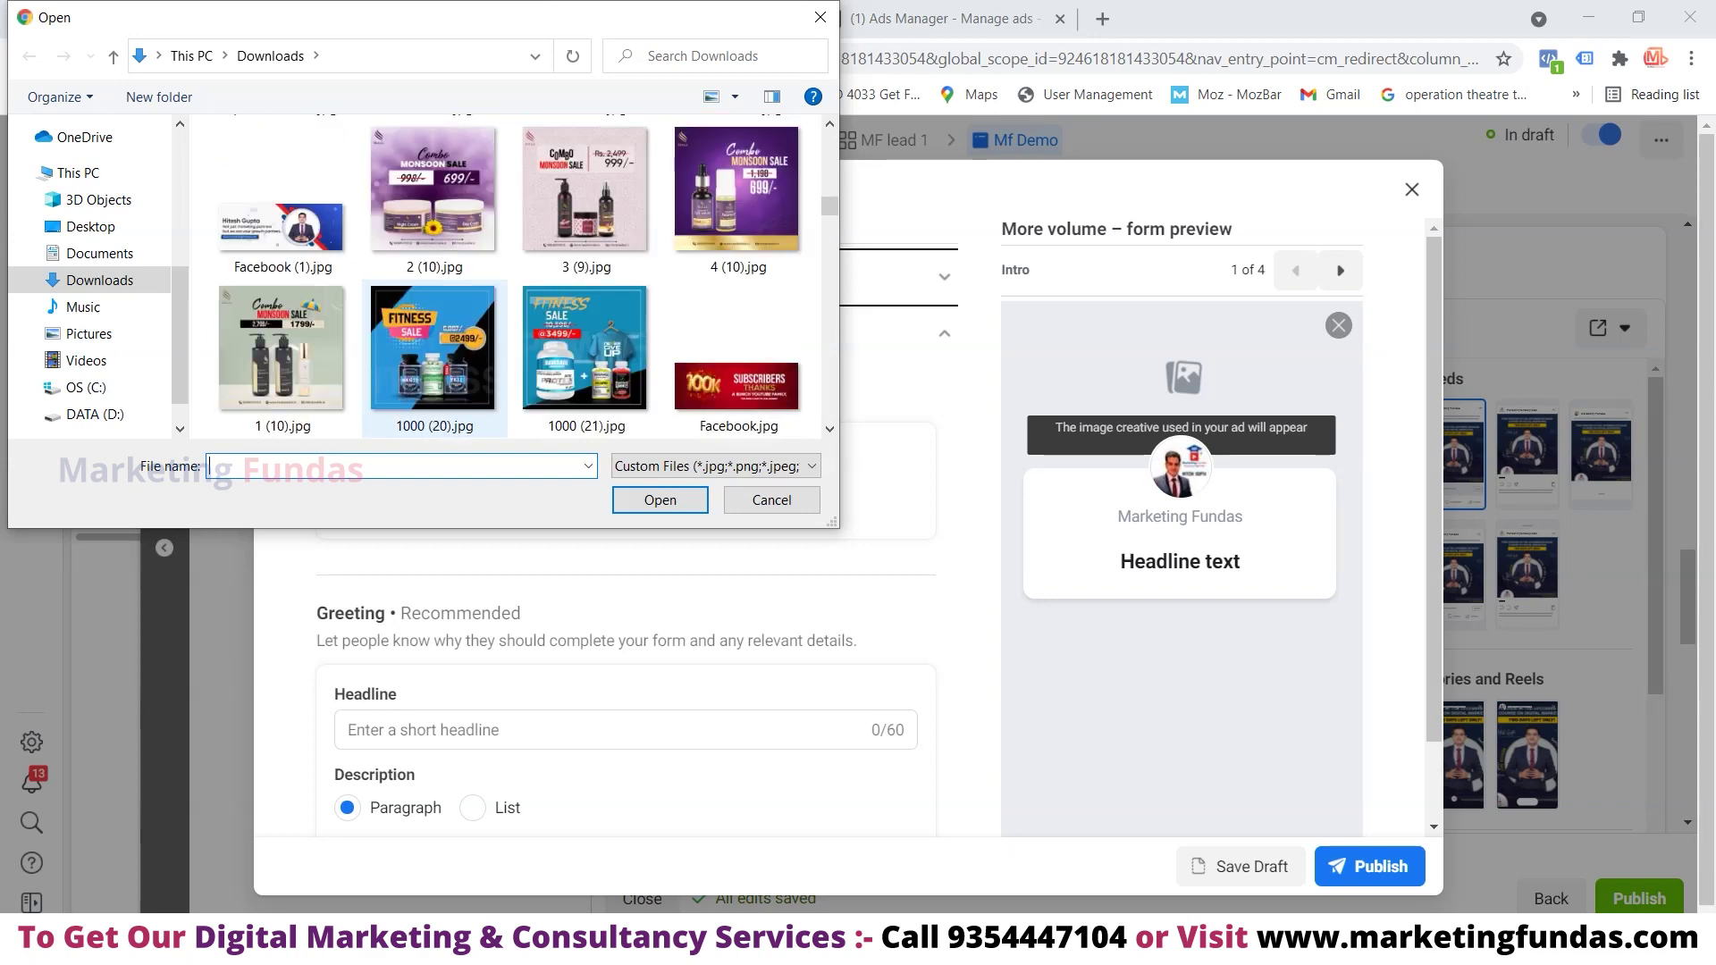
pyautogui.scroll(5, 434, 290)
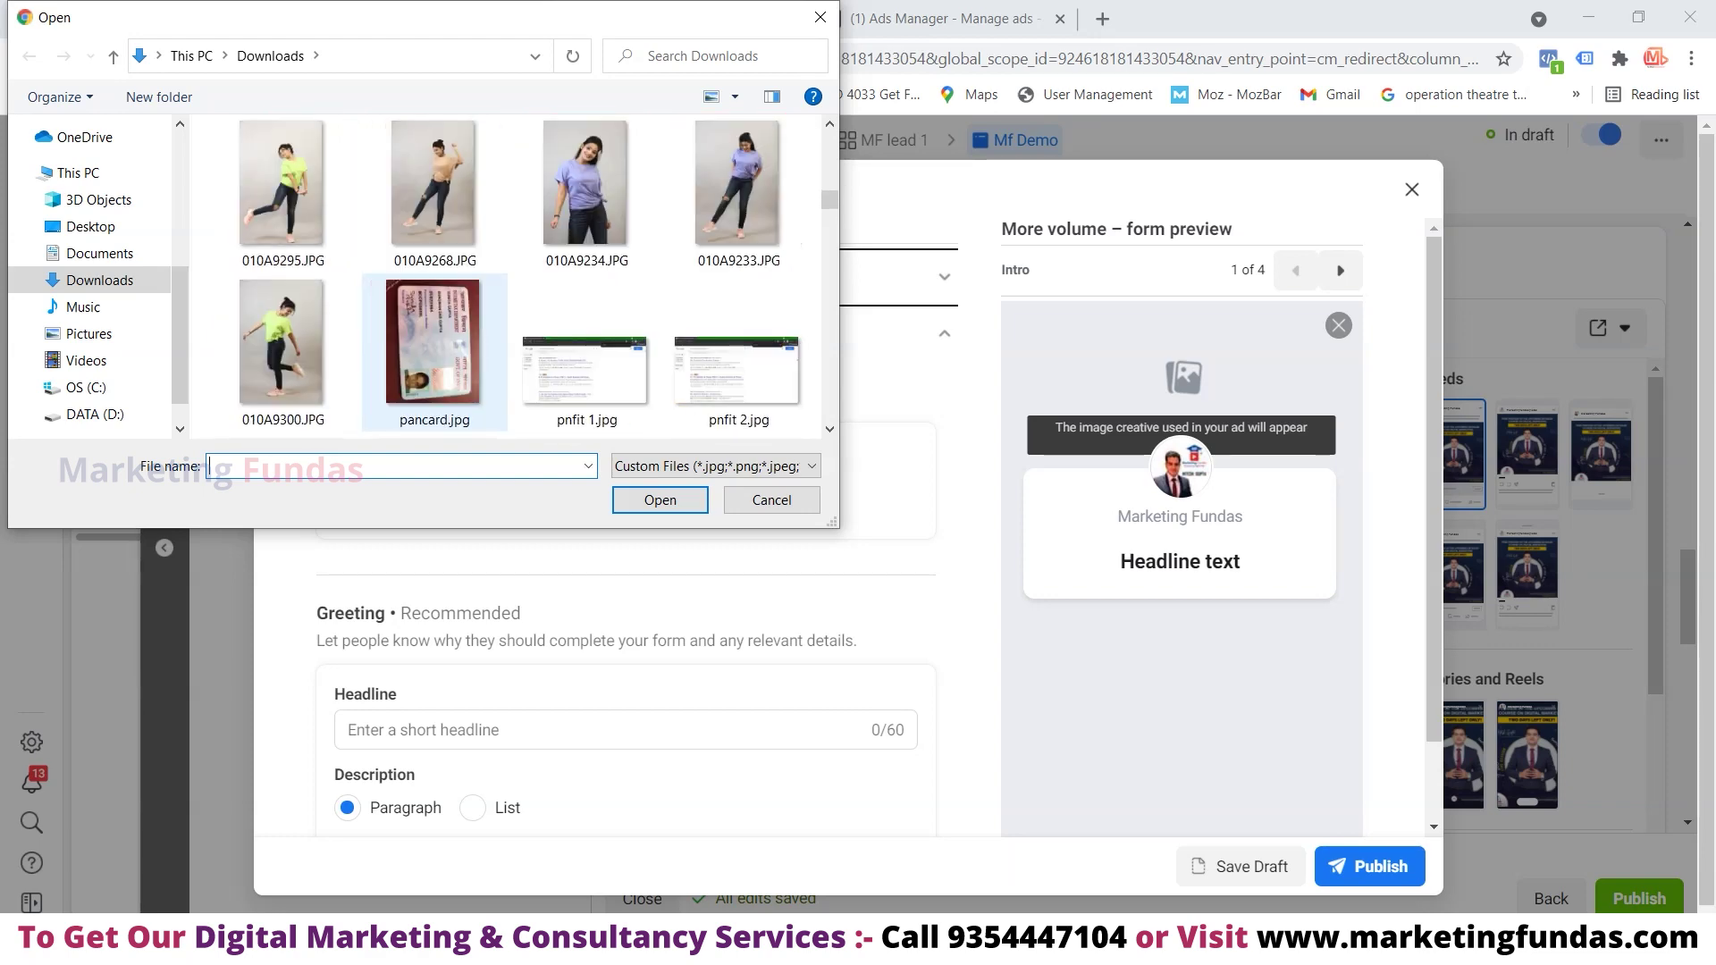
pyautogui.scroll(-10, 435, 268)
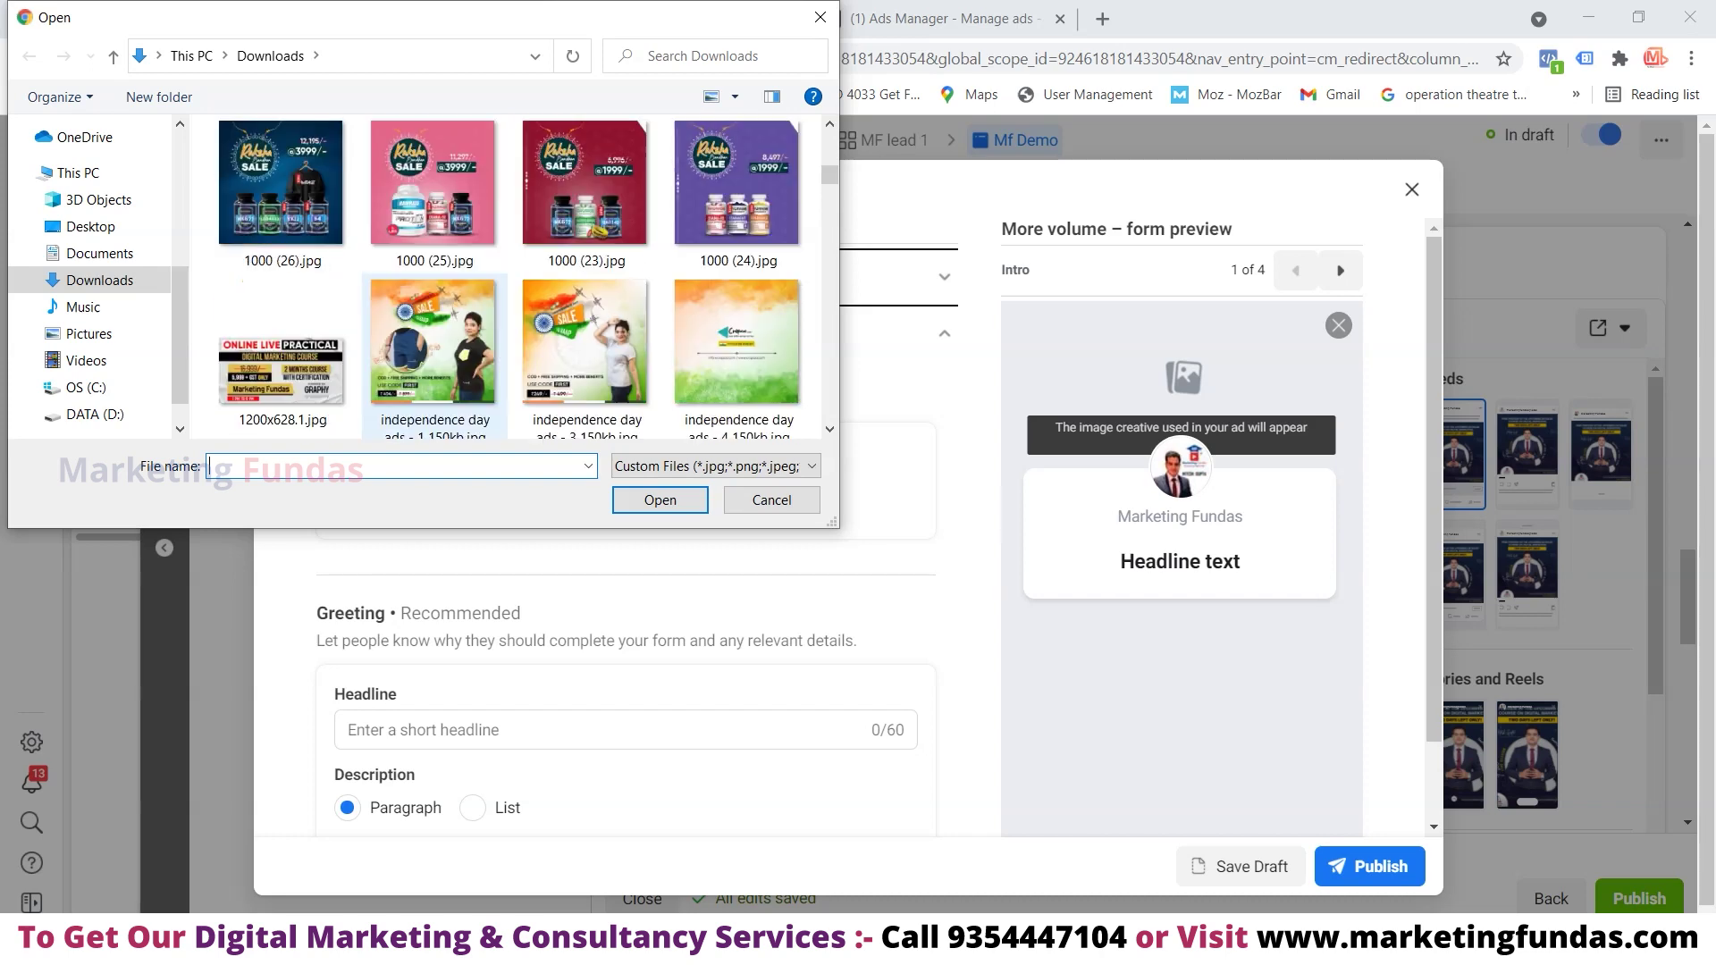
pyautogui.scroll(10, 507, 280)
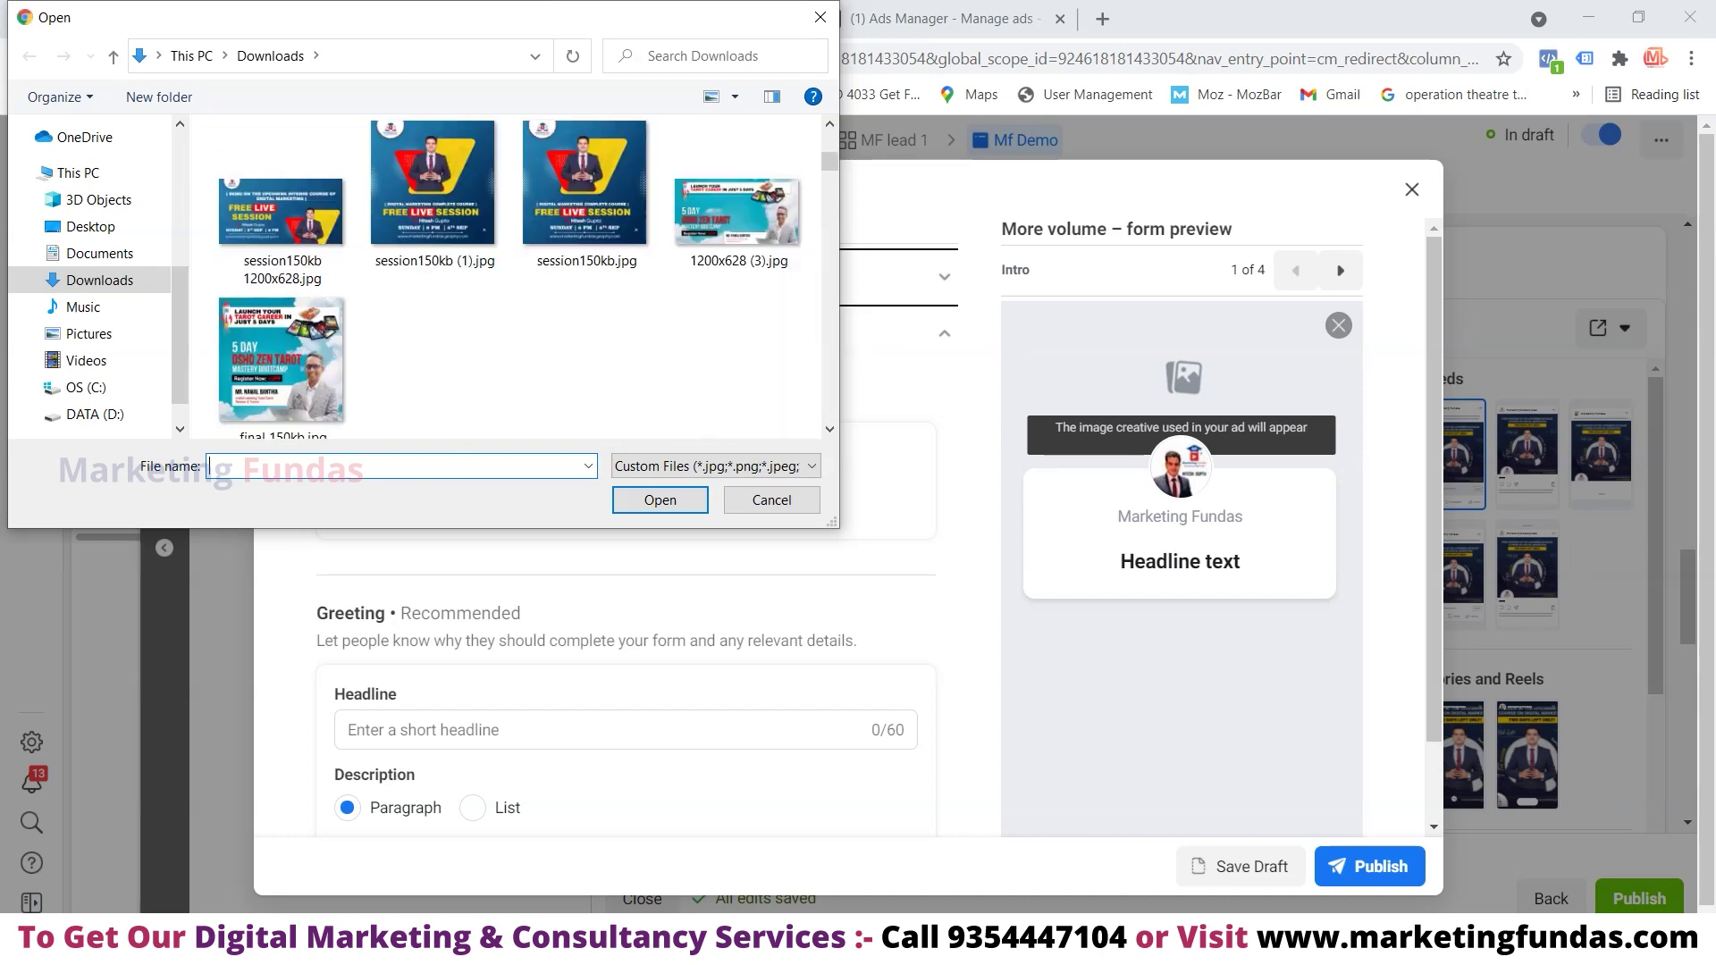
pyautogui.doubleClick(281, 212)
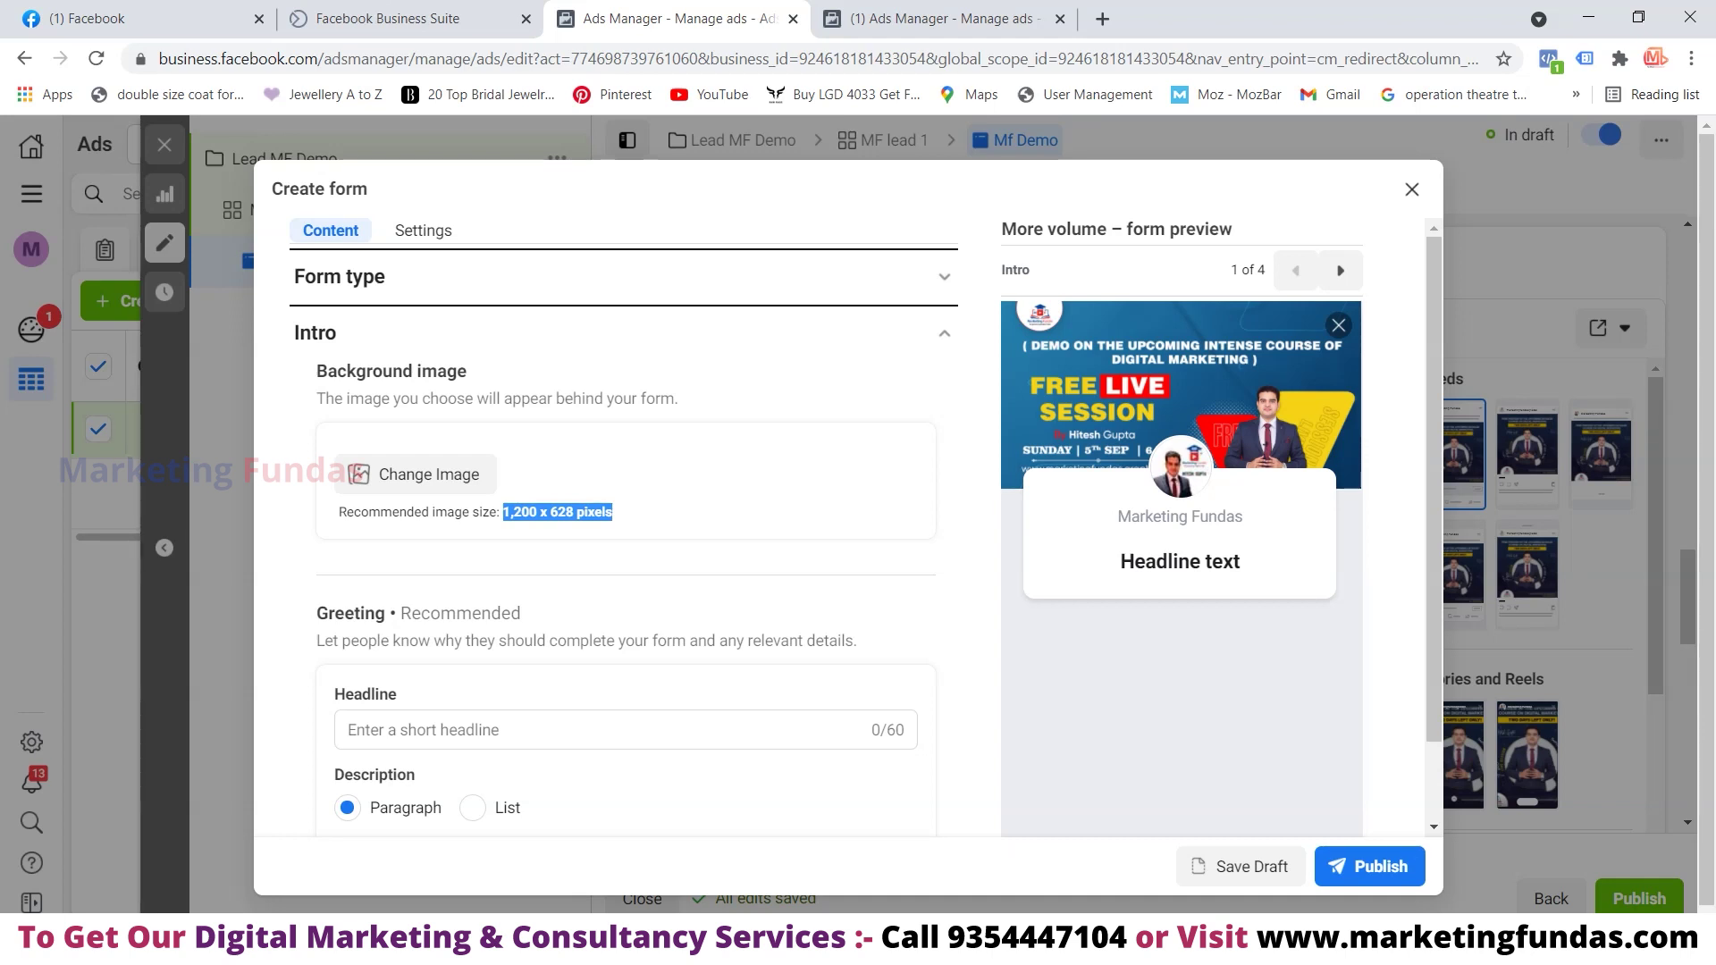
# Enter "Live Classes" as the headline of the form's greeting
pyautogui.scroll(-1, 625, 536)
pyautogui.scroll(-1, 625, 536)
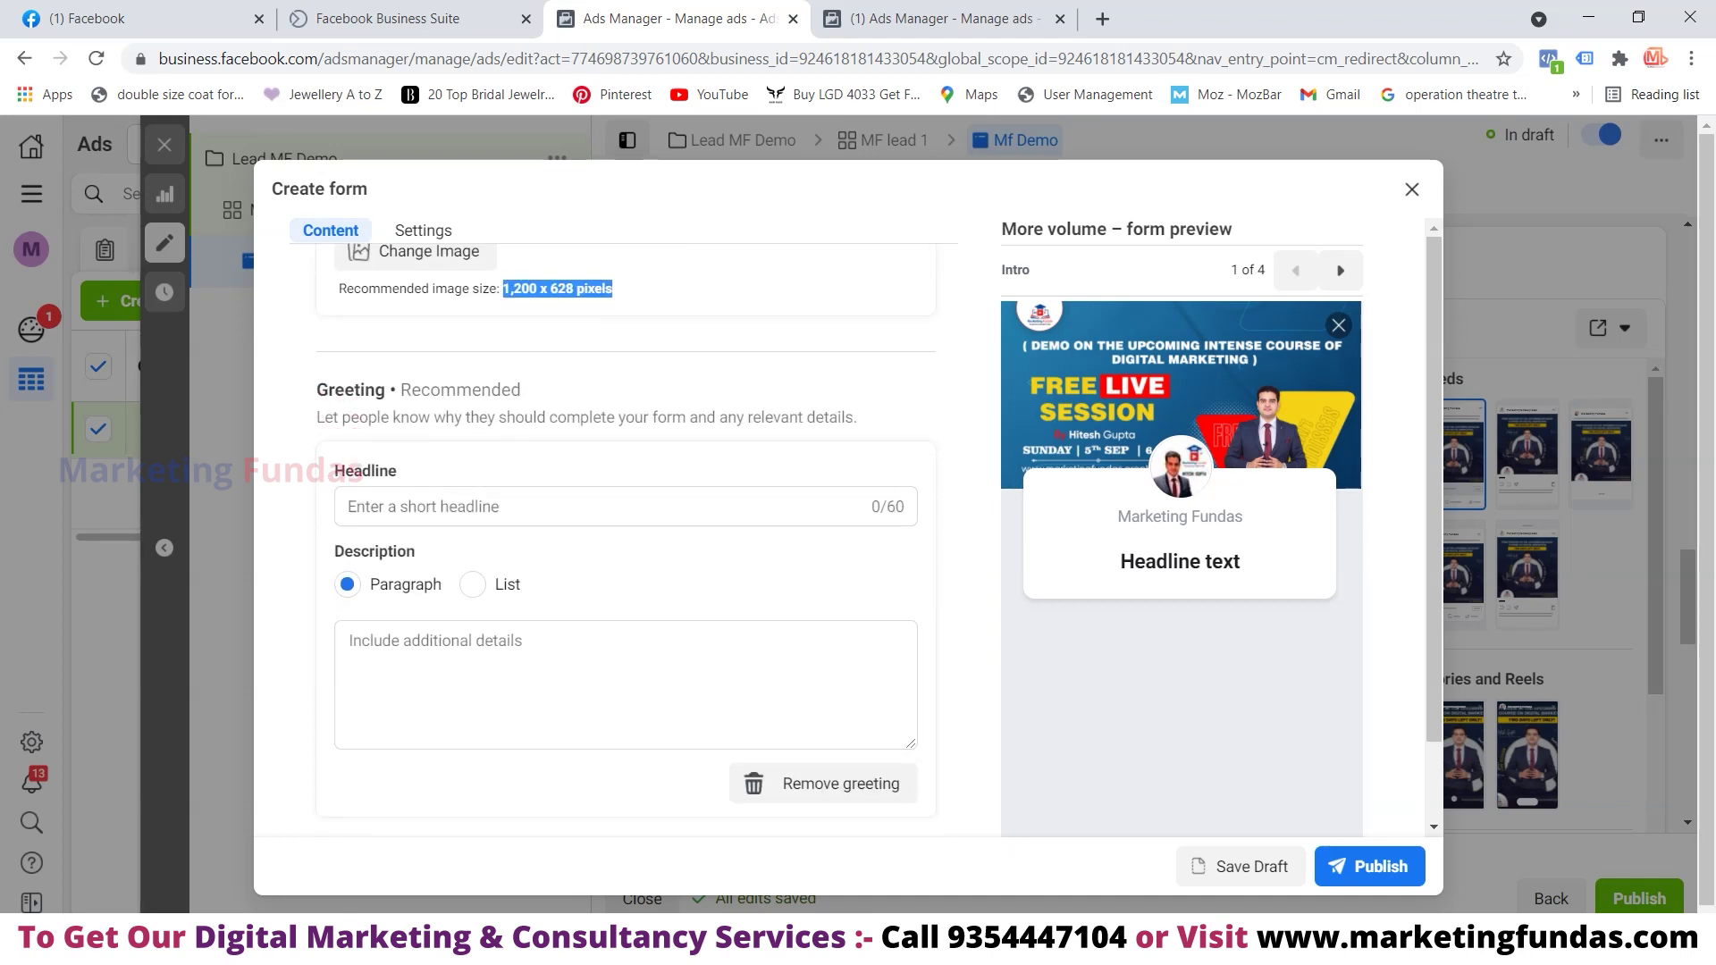
pyautogui.click(625, 507)
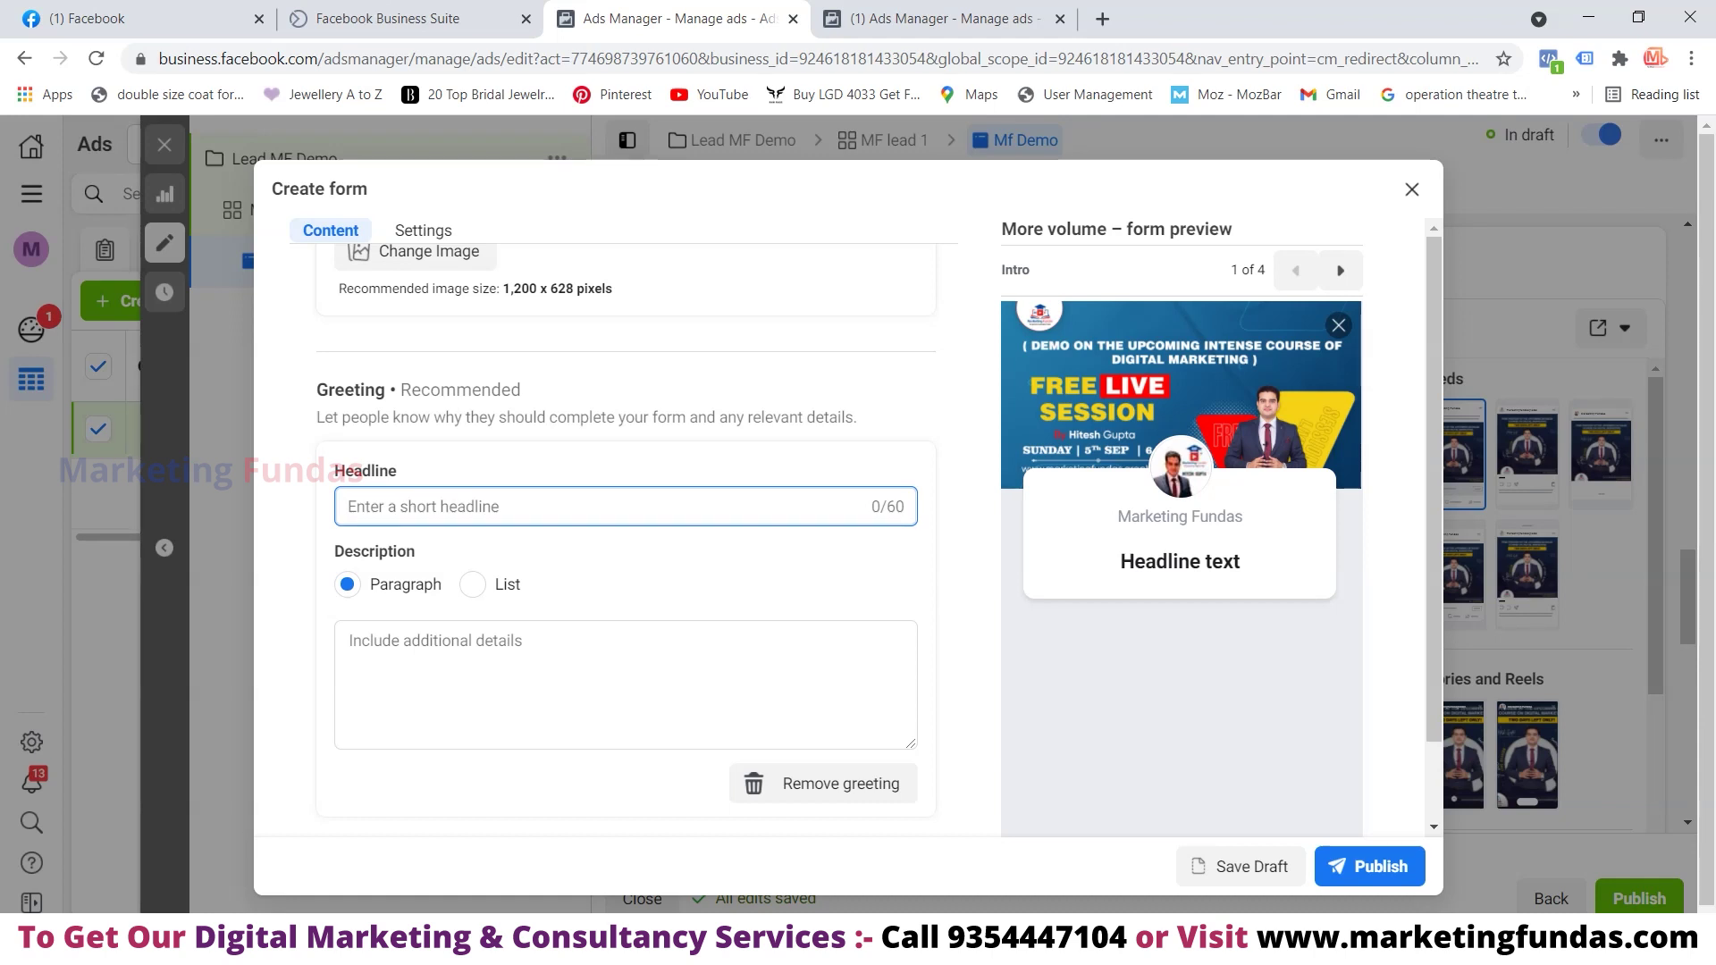
pyautogui.write('Livr ')
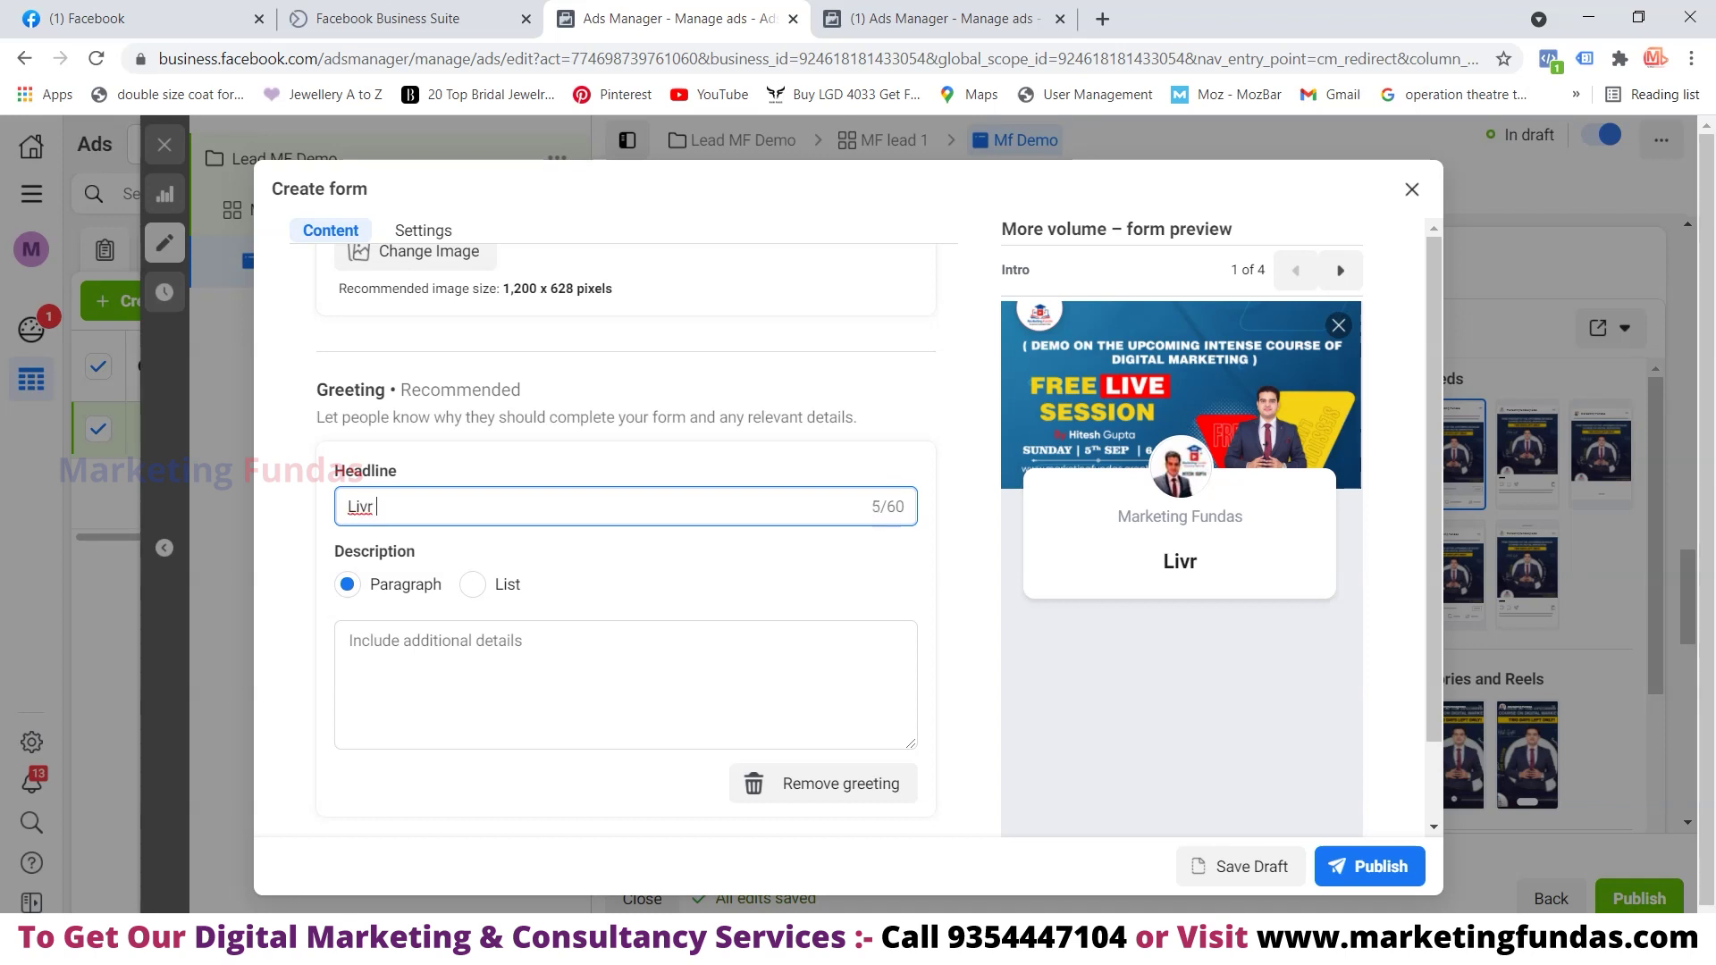
pyautogui.write('Class')
pyautogui.press('BackSpace')
pyautogui.press('BackSpace')
pyautogui.press('BackSpace')
pyautogui.press('BackSpace')
pyautogui.press('BackSpace')
pyautogui.press('BackSpace')
pyautogui.press('BackSpace')
pyautogui.write('e c')
pyautogui.press('BackSpace')
pyautogui.write('Classes')
# Compare the List and Paragraph description formats, keep Paragraph, and enter "Get 50% Discount" as the greeting description
pyautogui.click(348, 640)
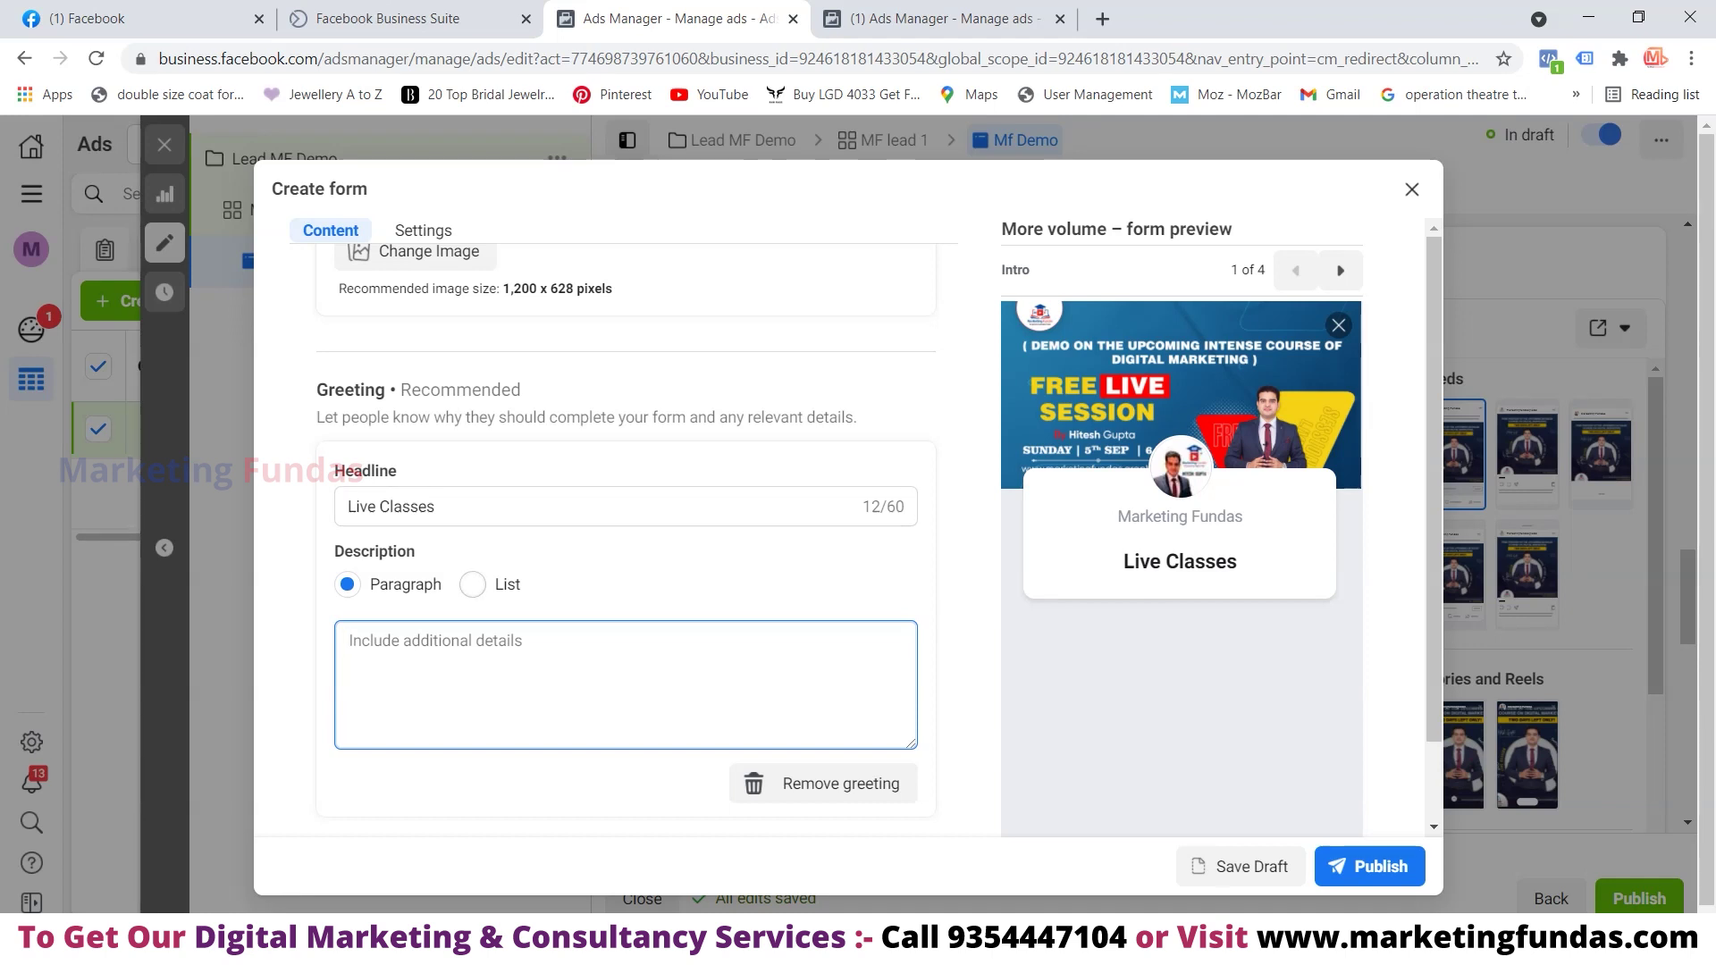
pyautogui.click(473, 584)
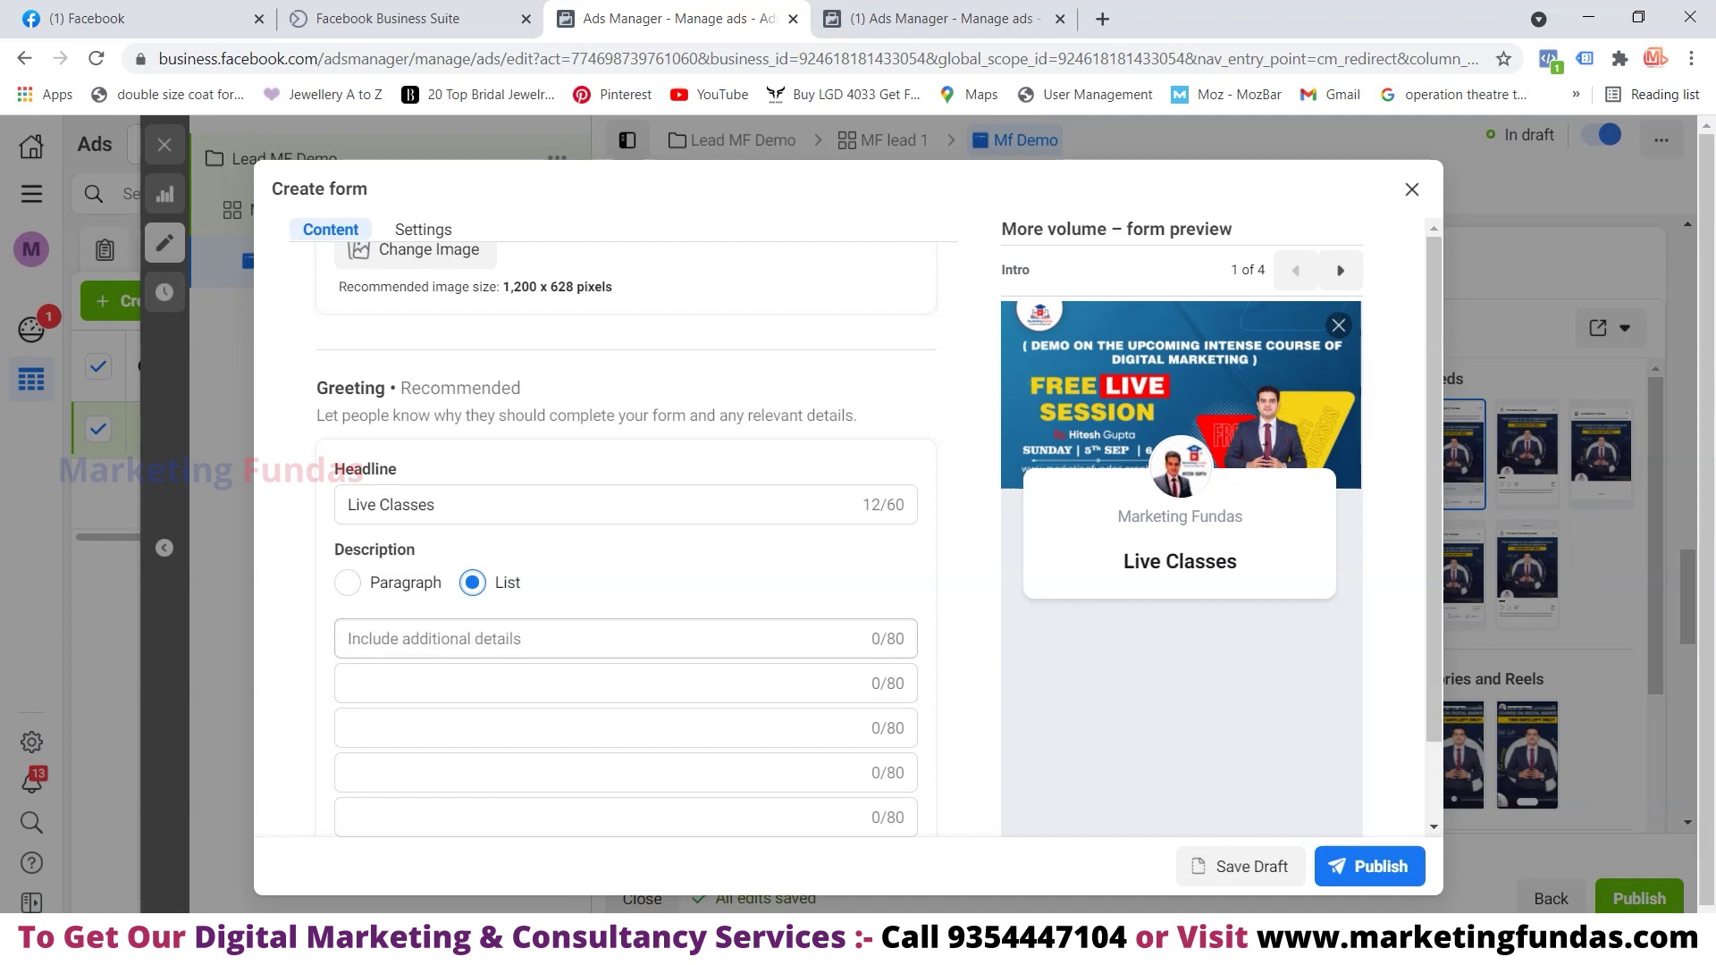
pyautogui.click(348, 583)
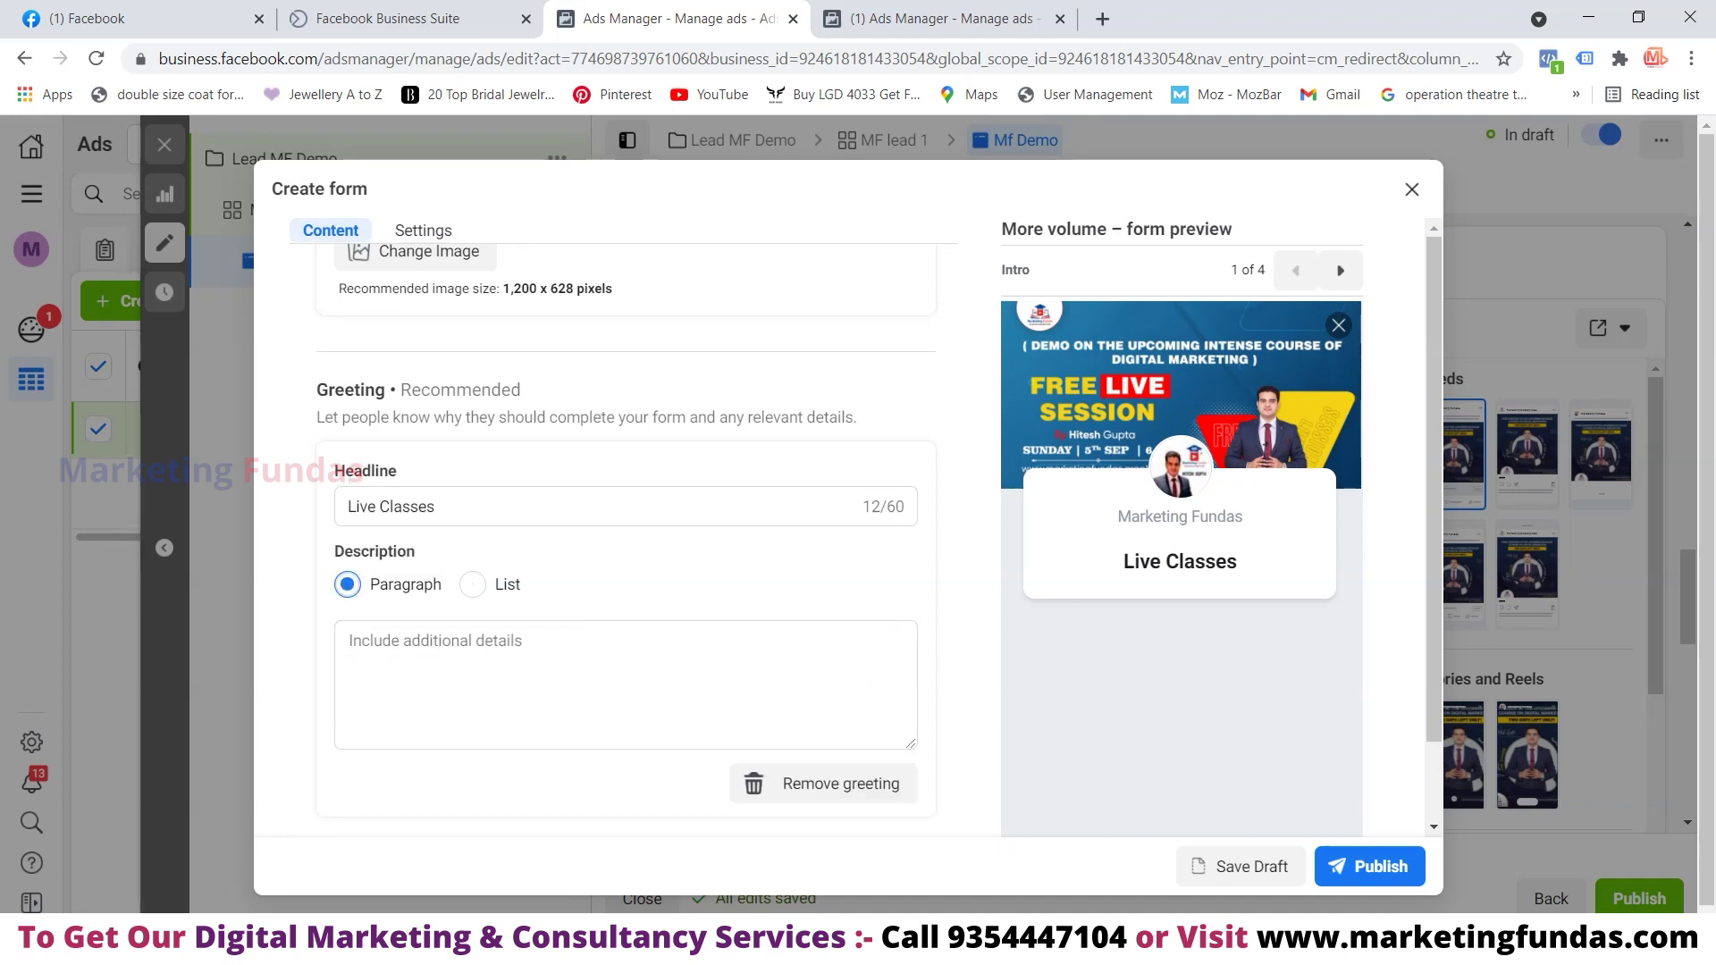
pyautogui.click(625, 685)
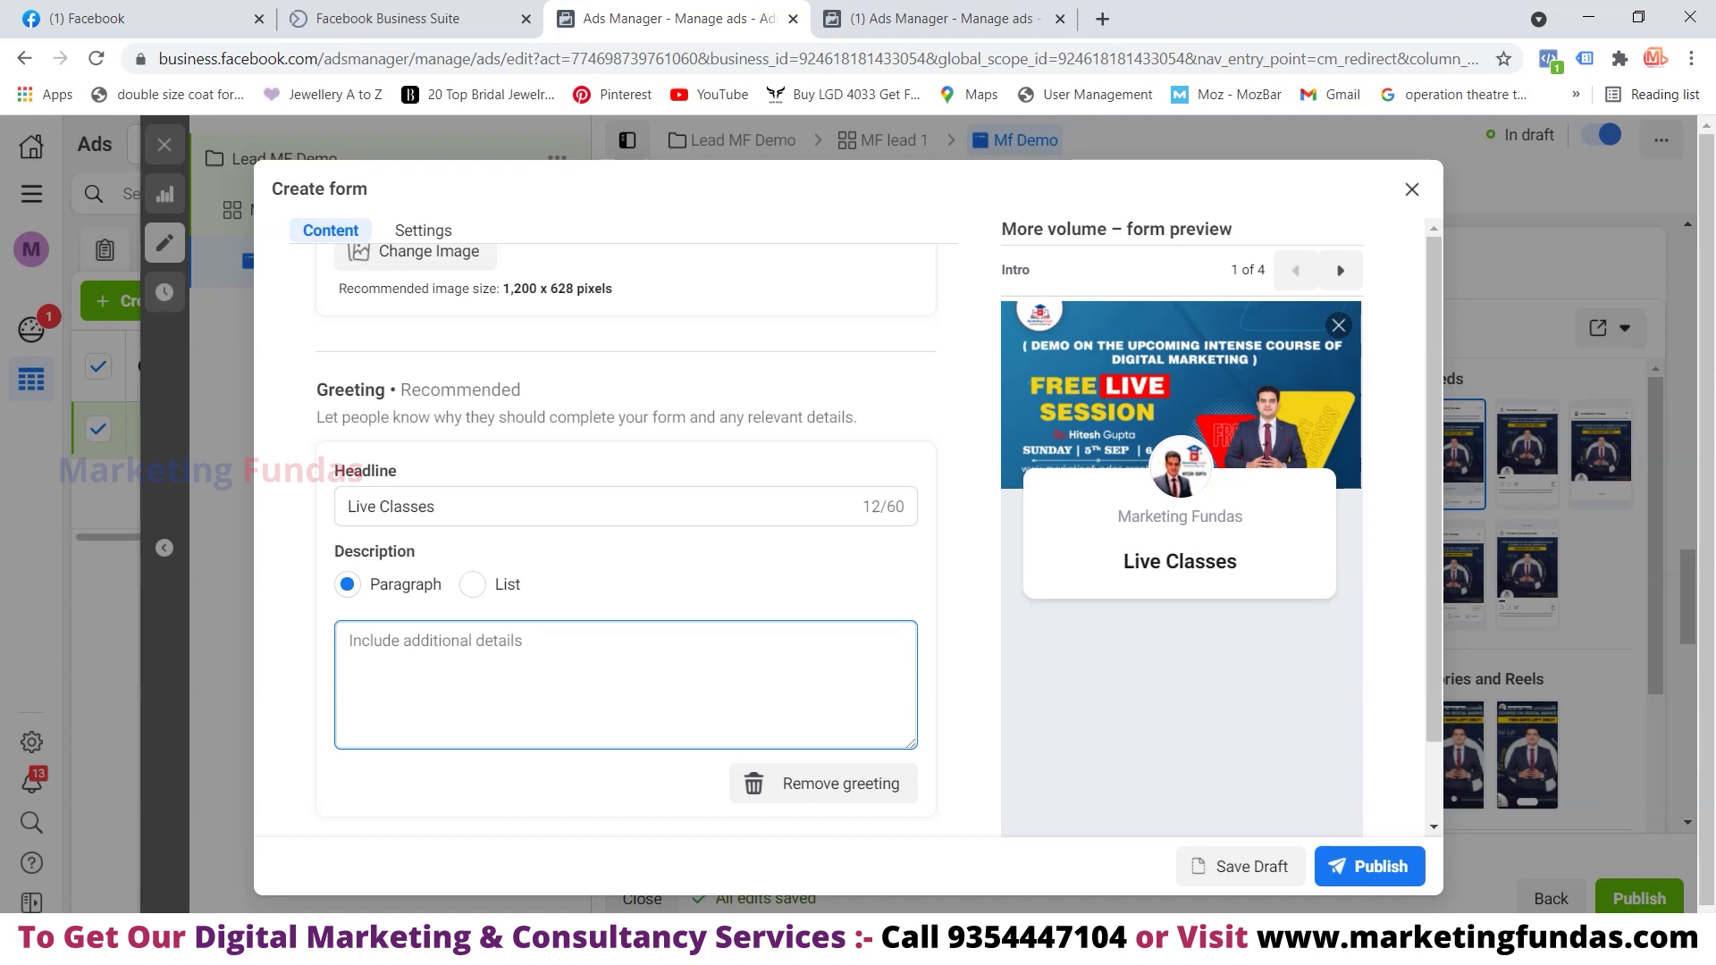
pyautogui.scroll(-1, 625, 685)
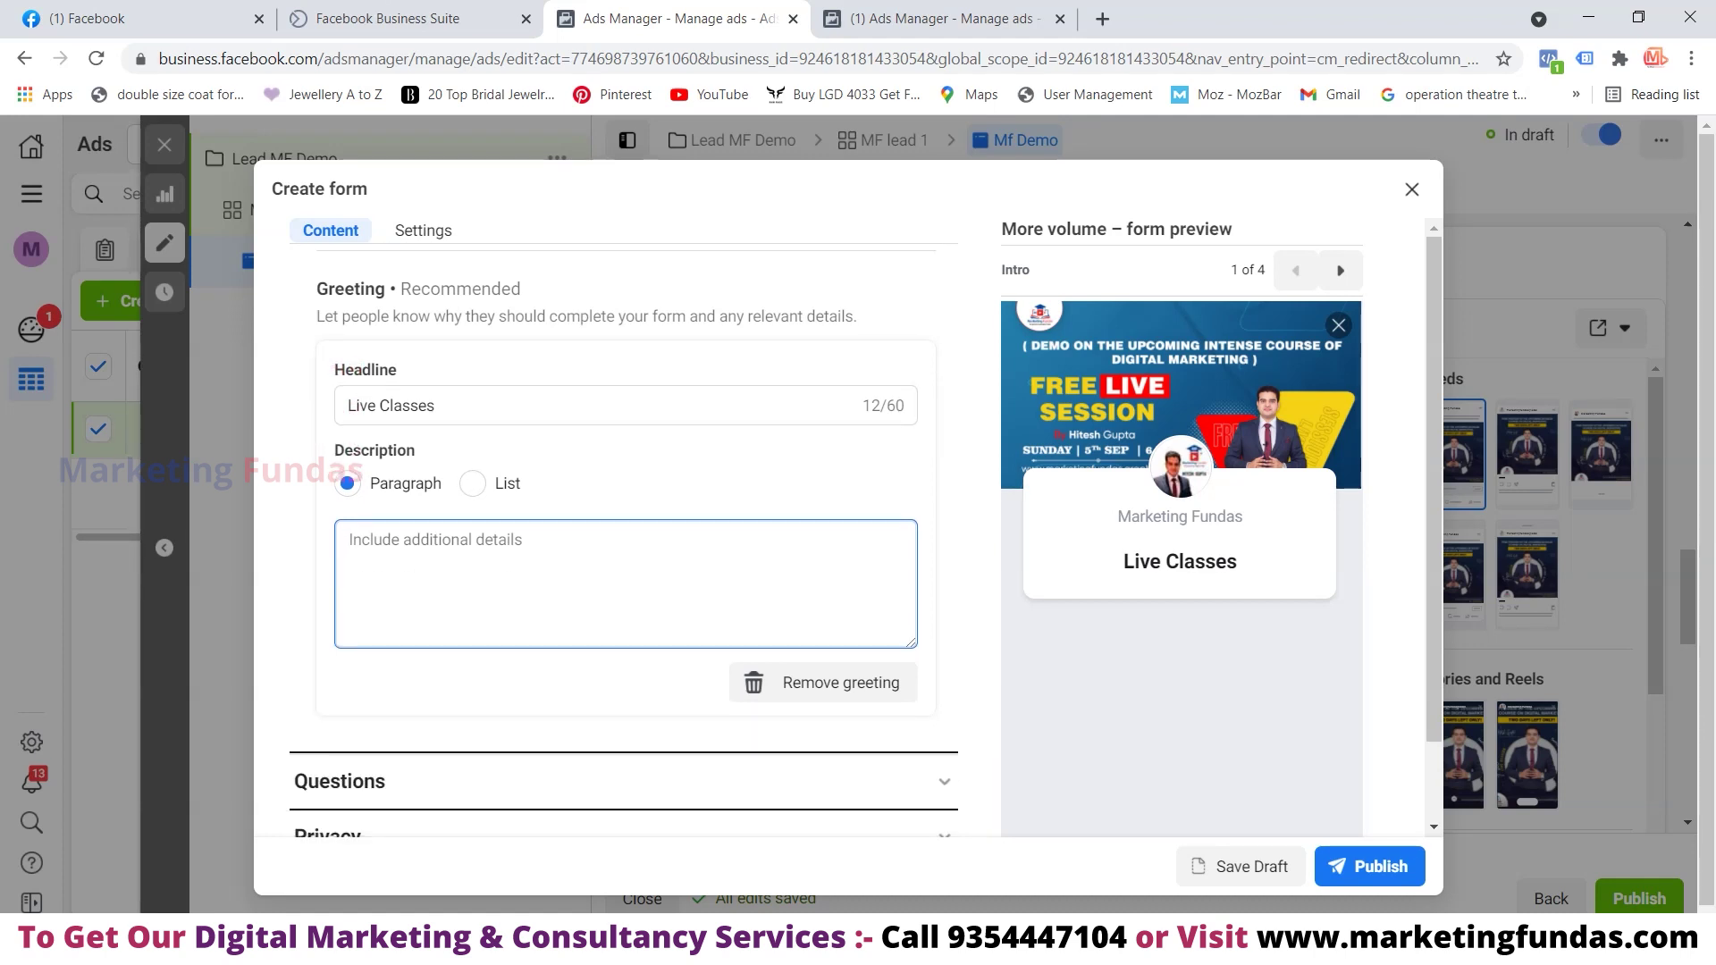
pyautogui.write('Gl')
pyautogui.press('BackSpace')
pyautogui.press('BackSpace')
pyautogui.write('Get ')
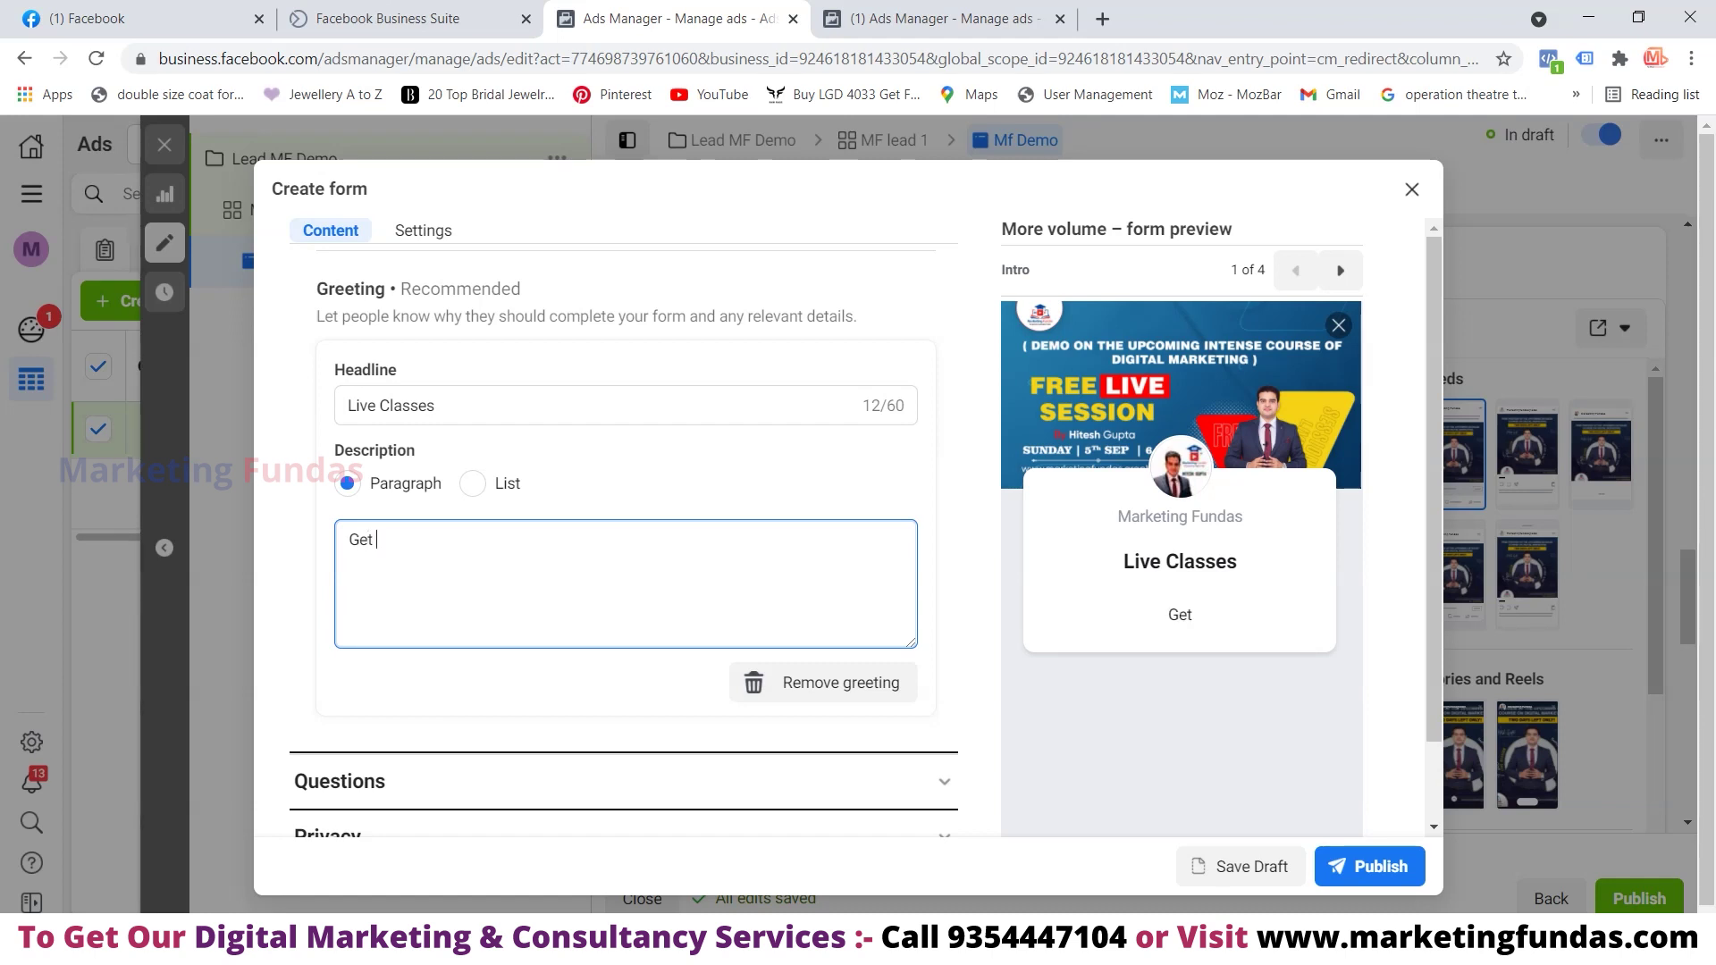
pyautogui.write('50% Discount')
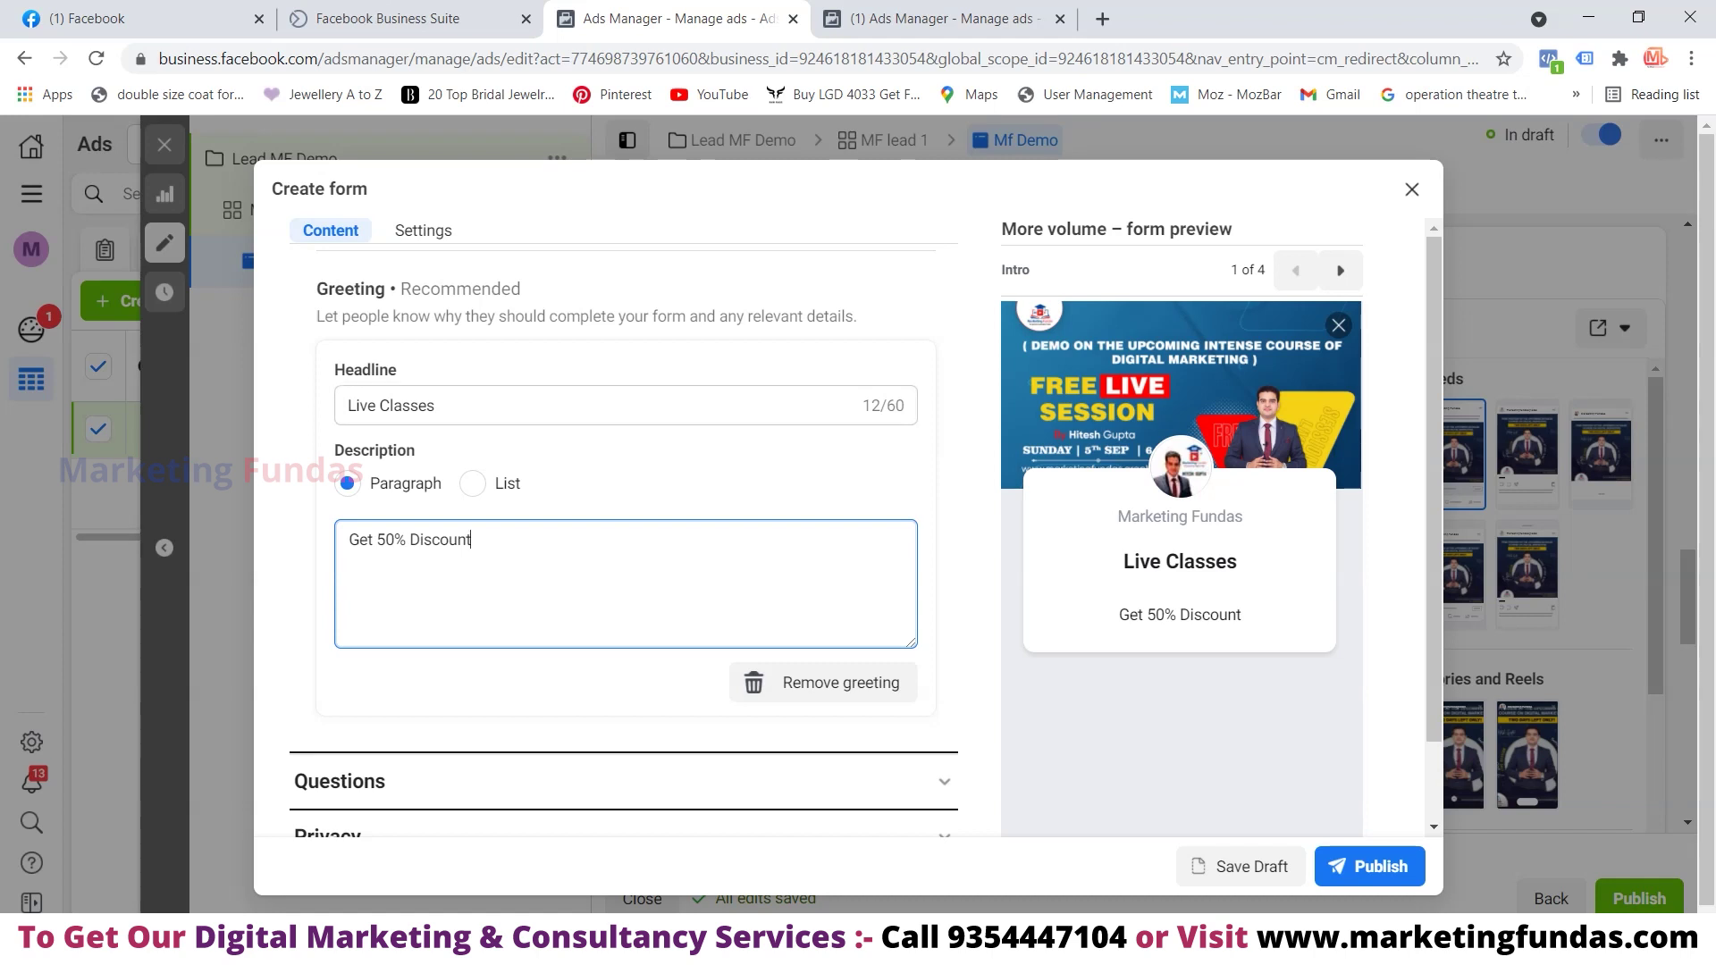
# Add a custom Multiple Choice question to the Questions section reading "Which course you want to join ?"
pyautogui.scroll(-1, 849, 527)
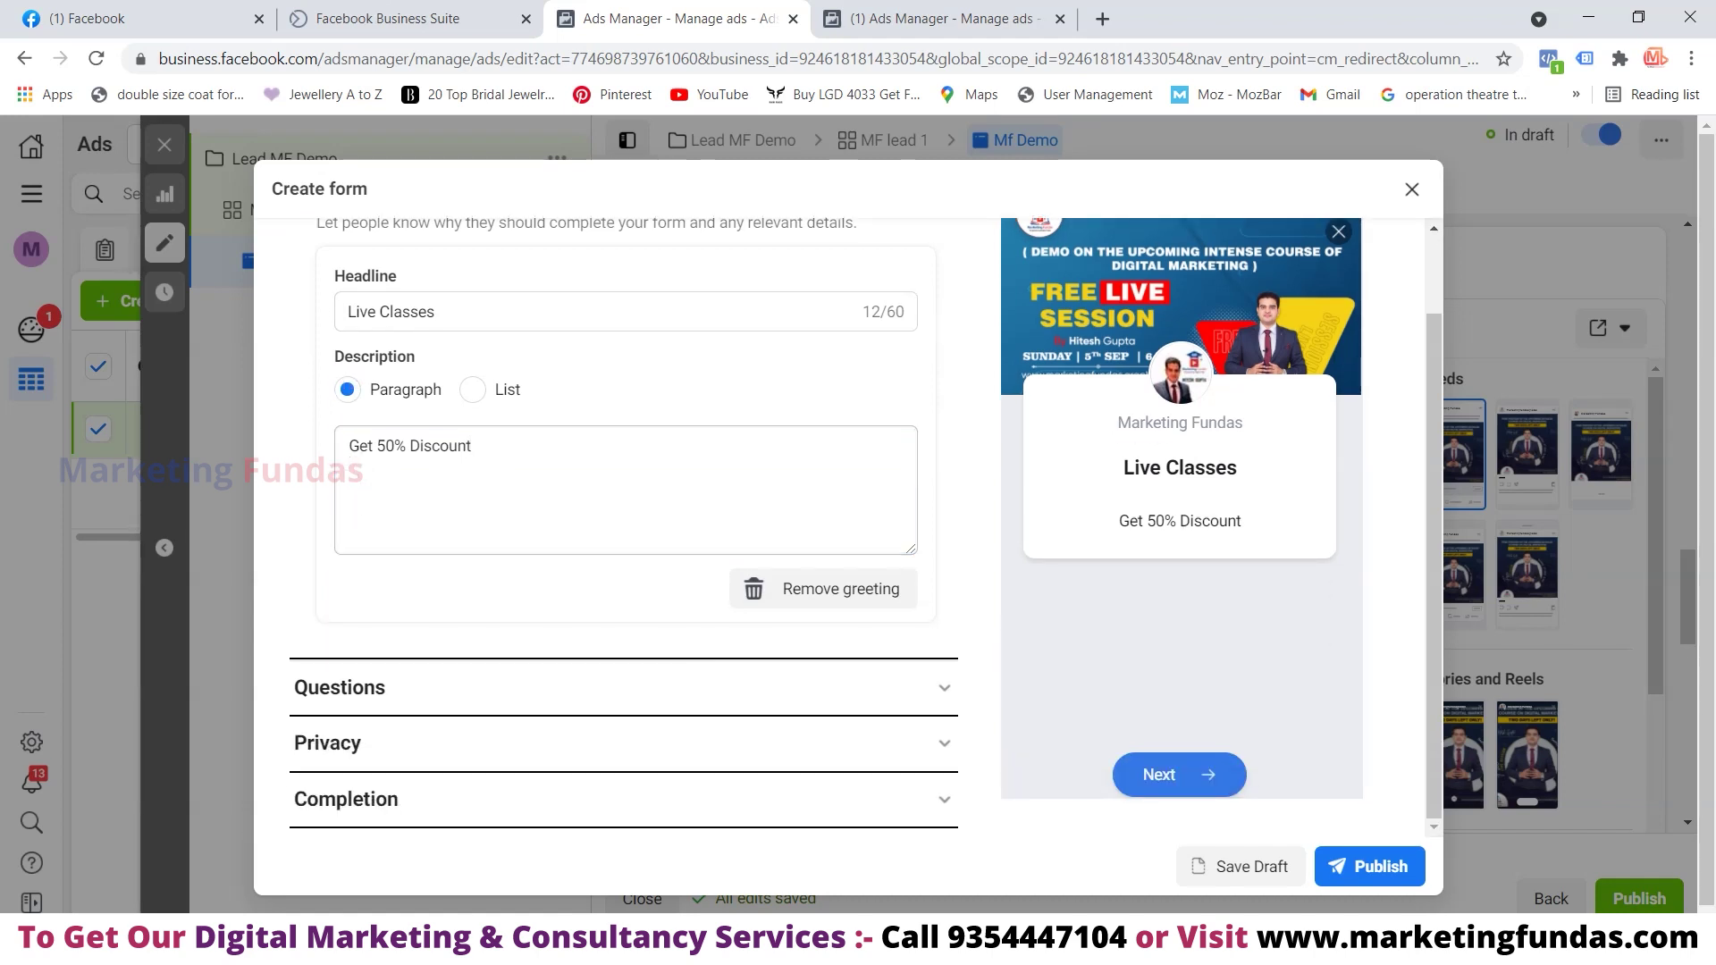
pyautogui.click(340, 687)
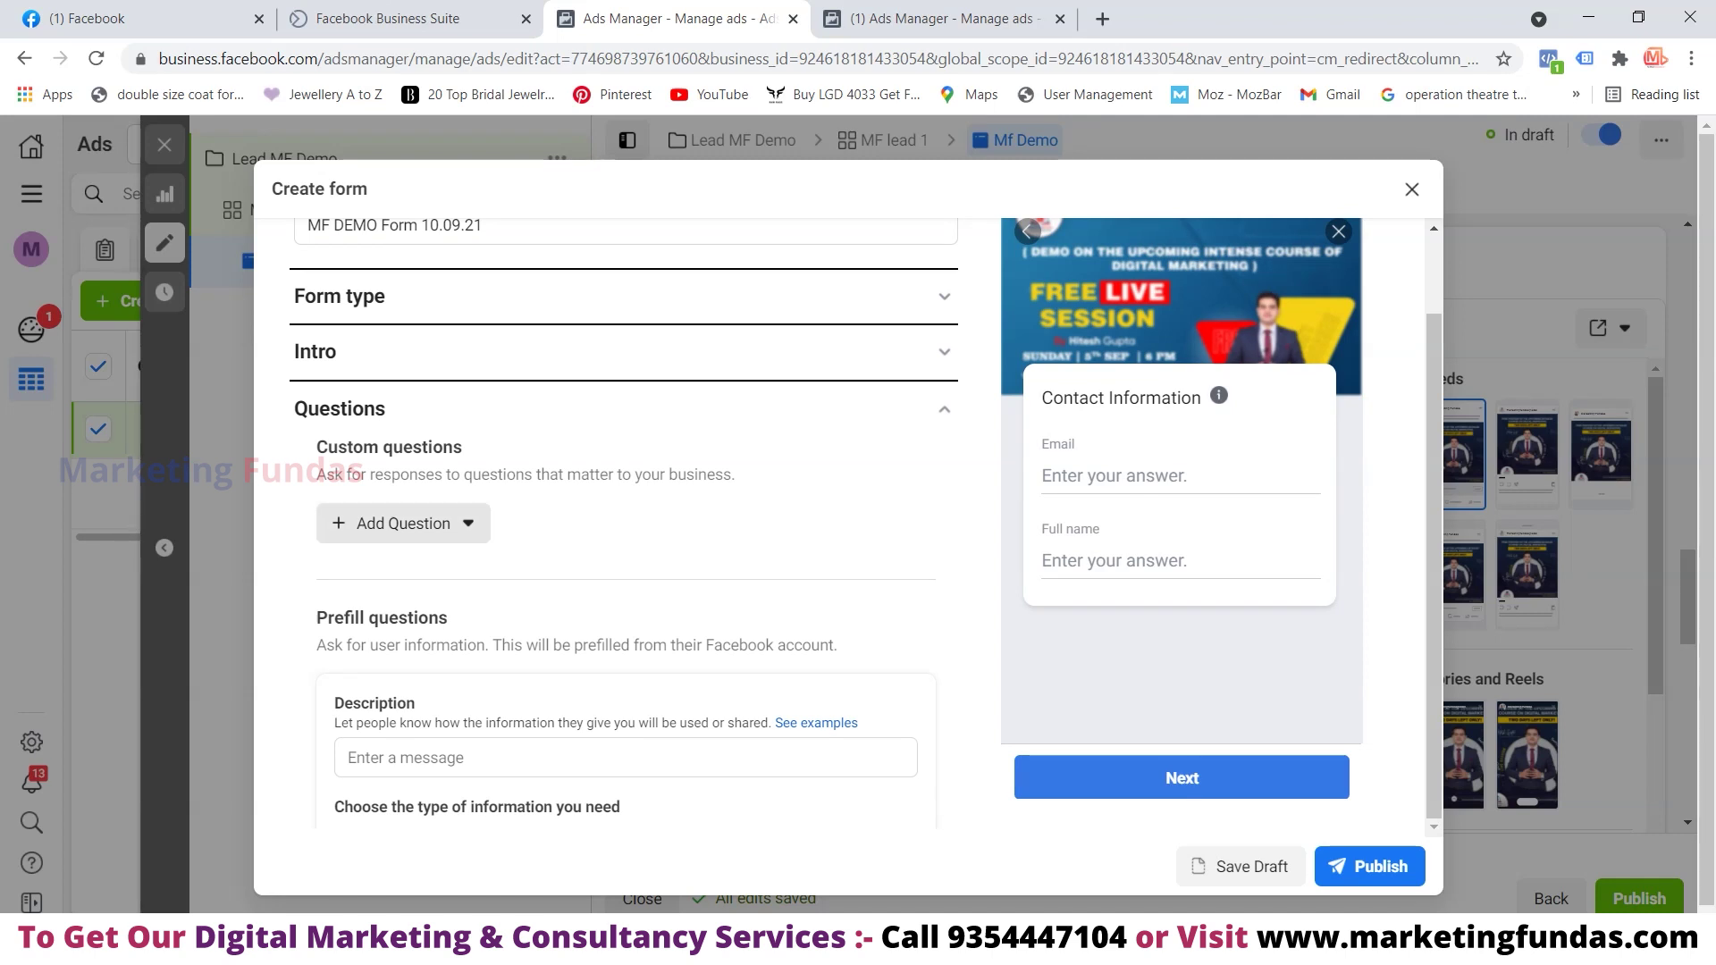
pyautogui.click(402, 523)
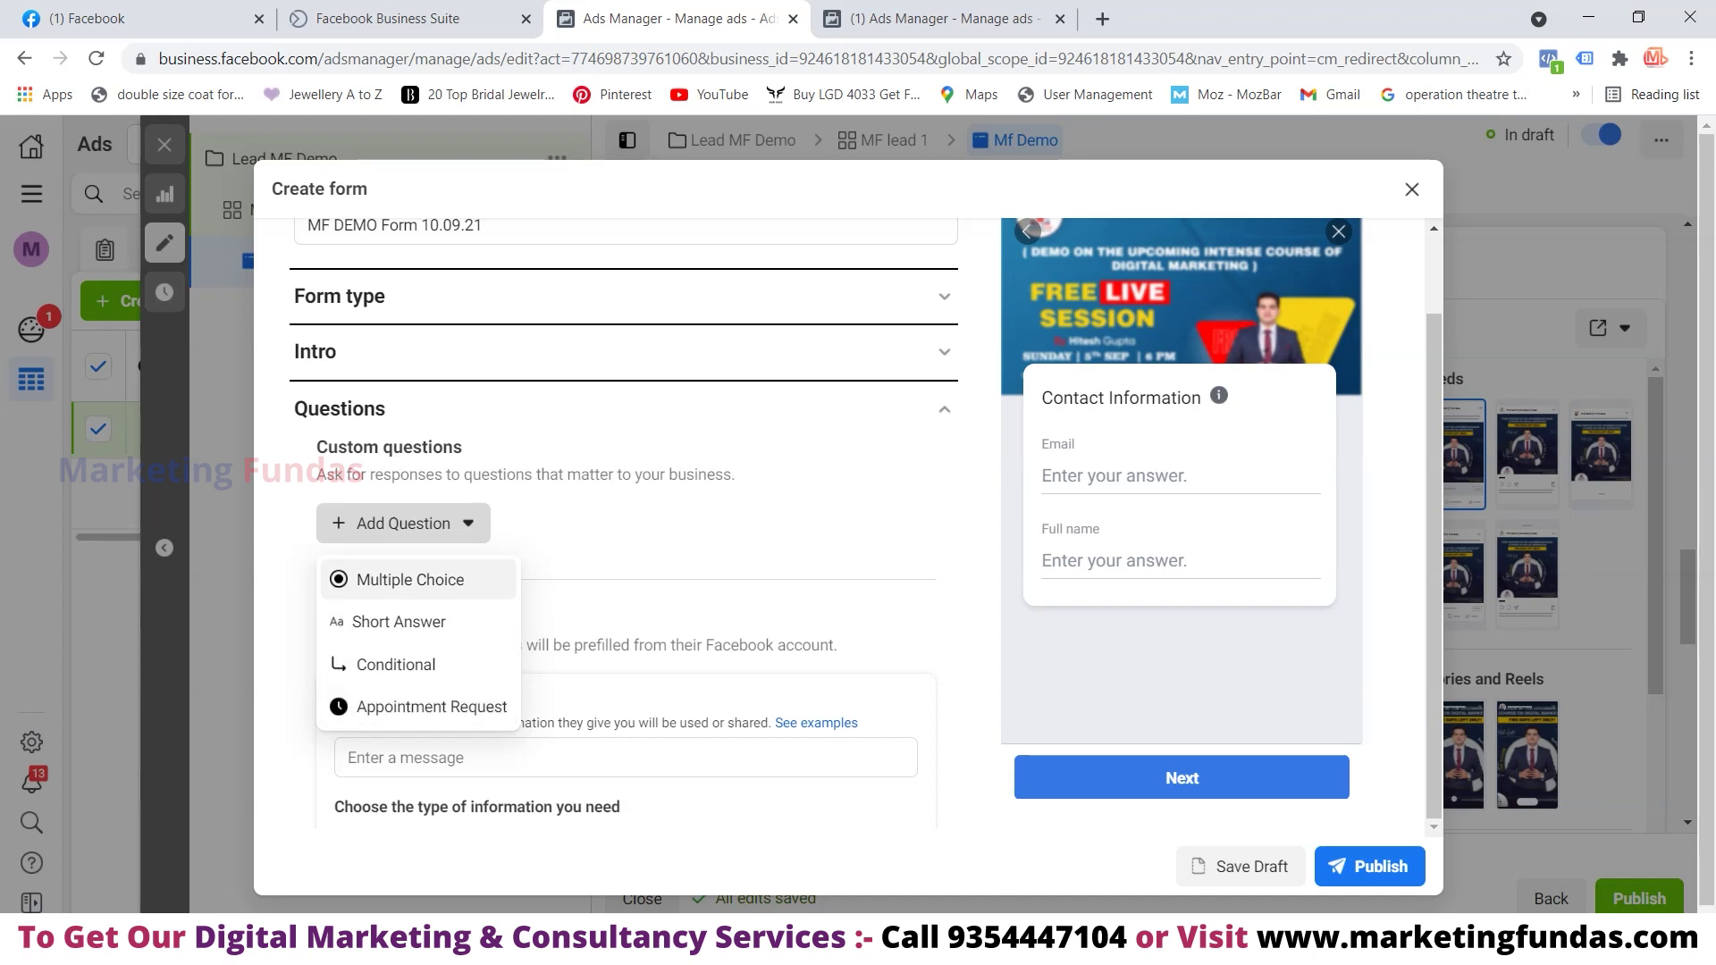
pyautogui.click(410, 579)
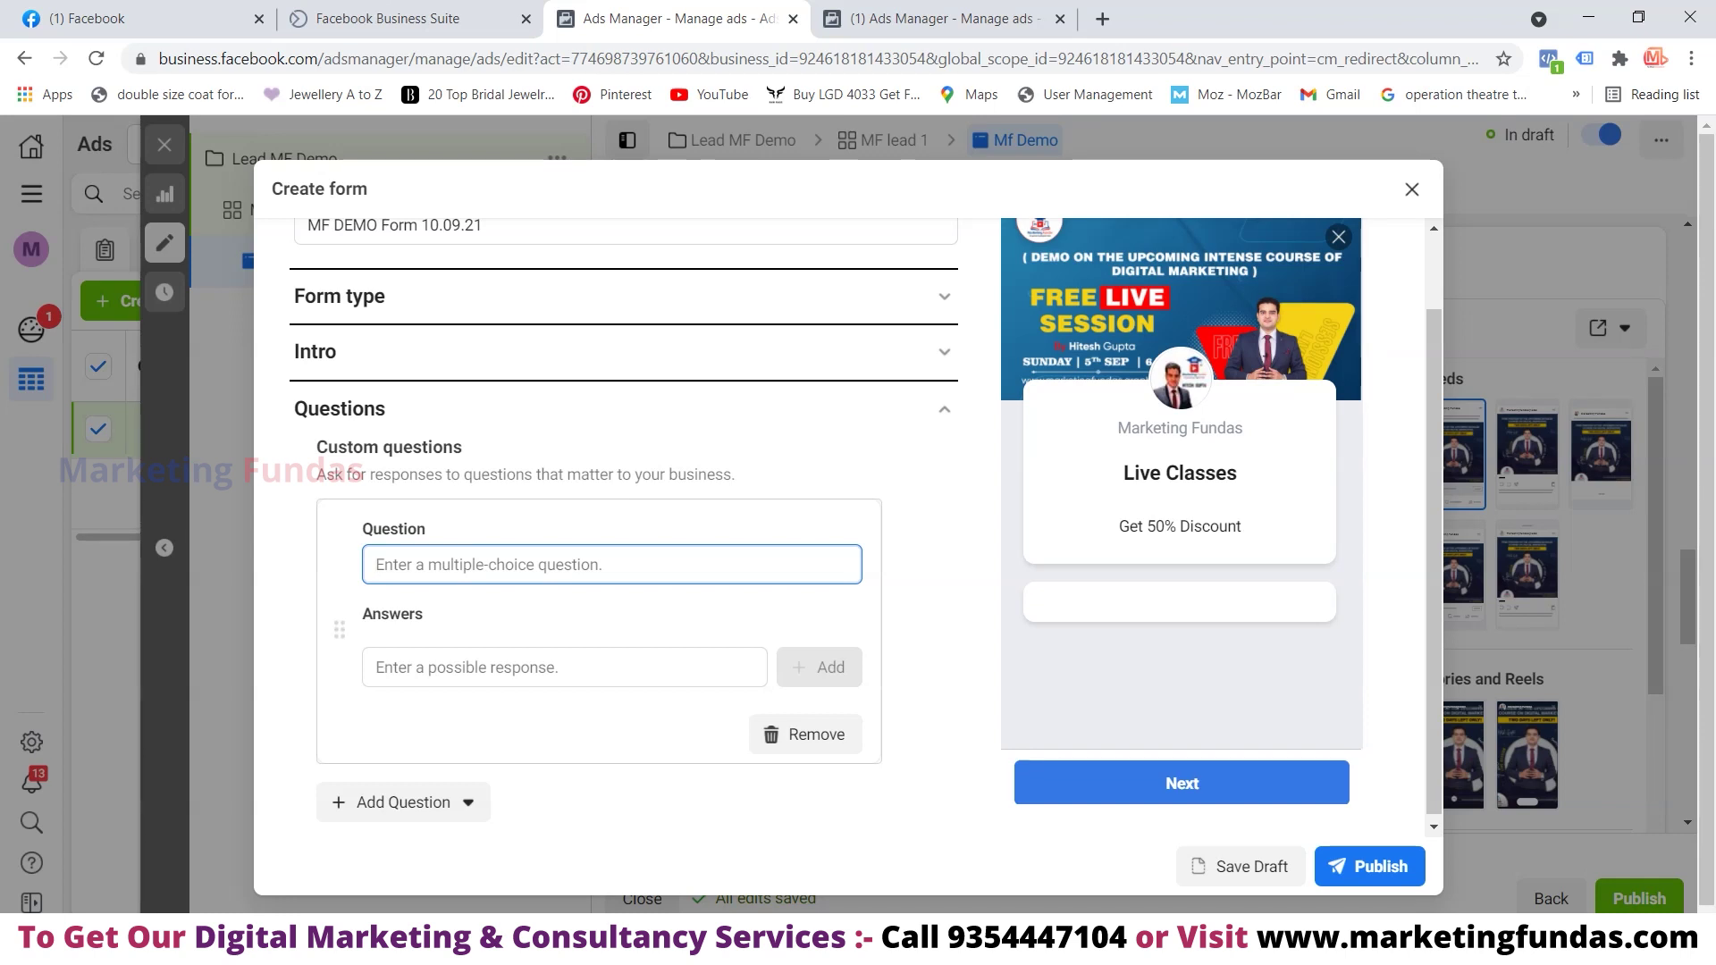
pyautogui.write('Which co')
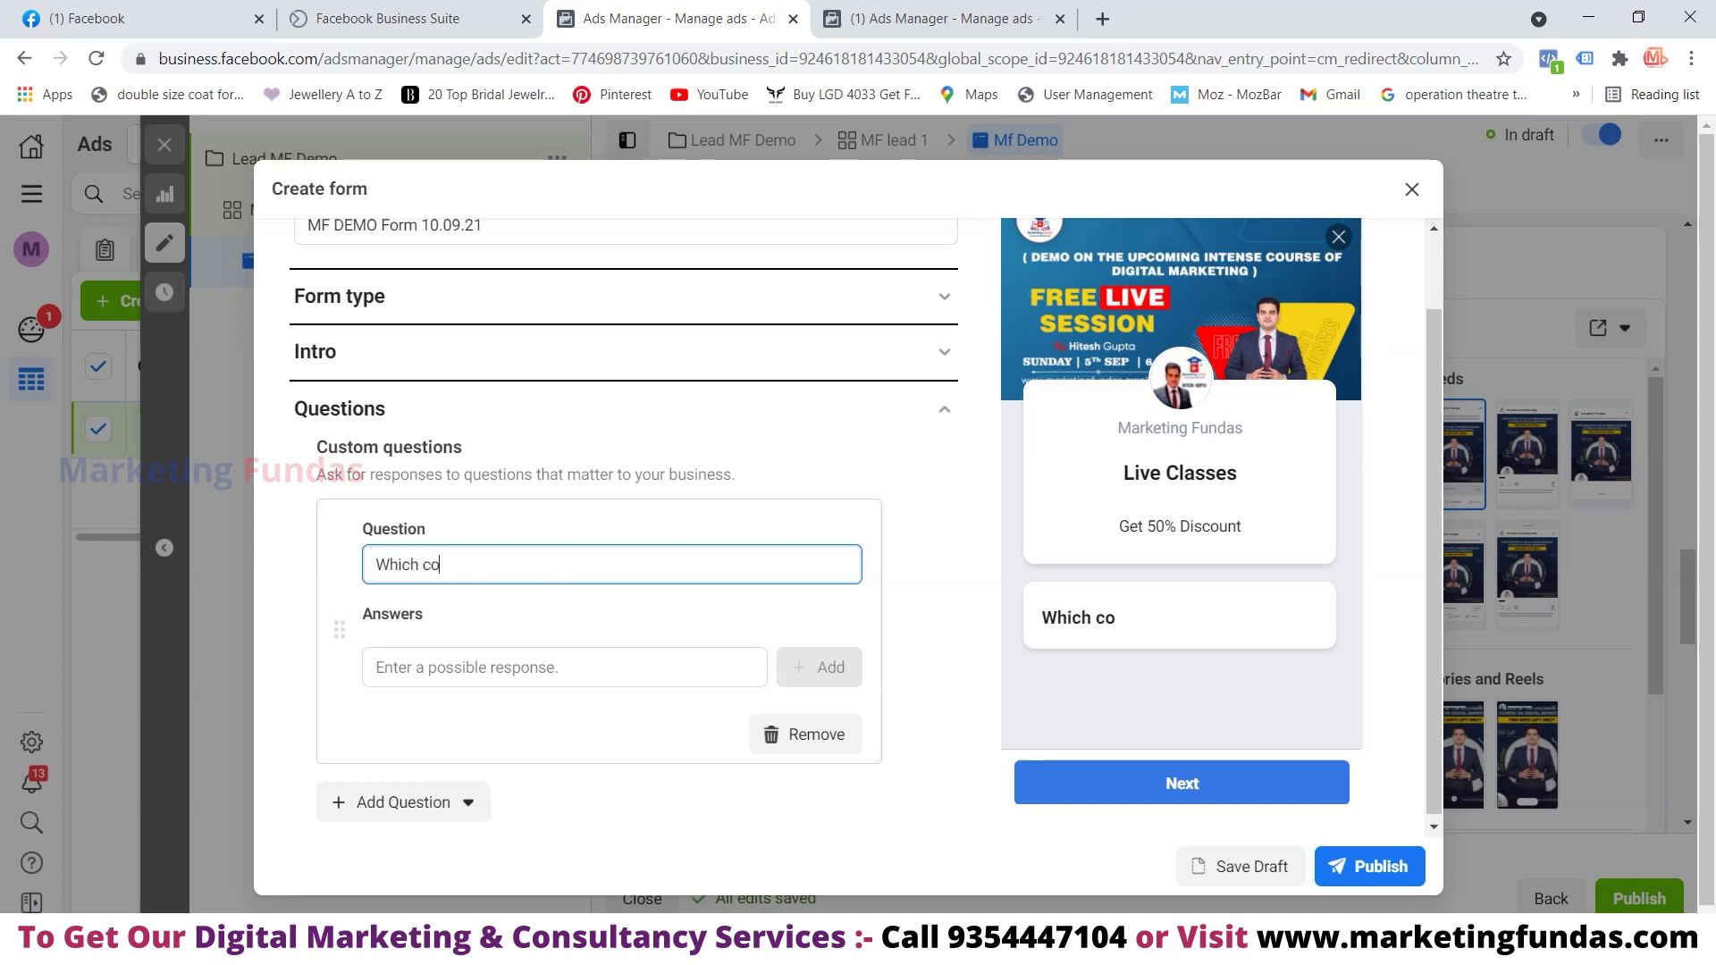
pyautogui.write('urse you want to join')
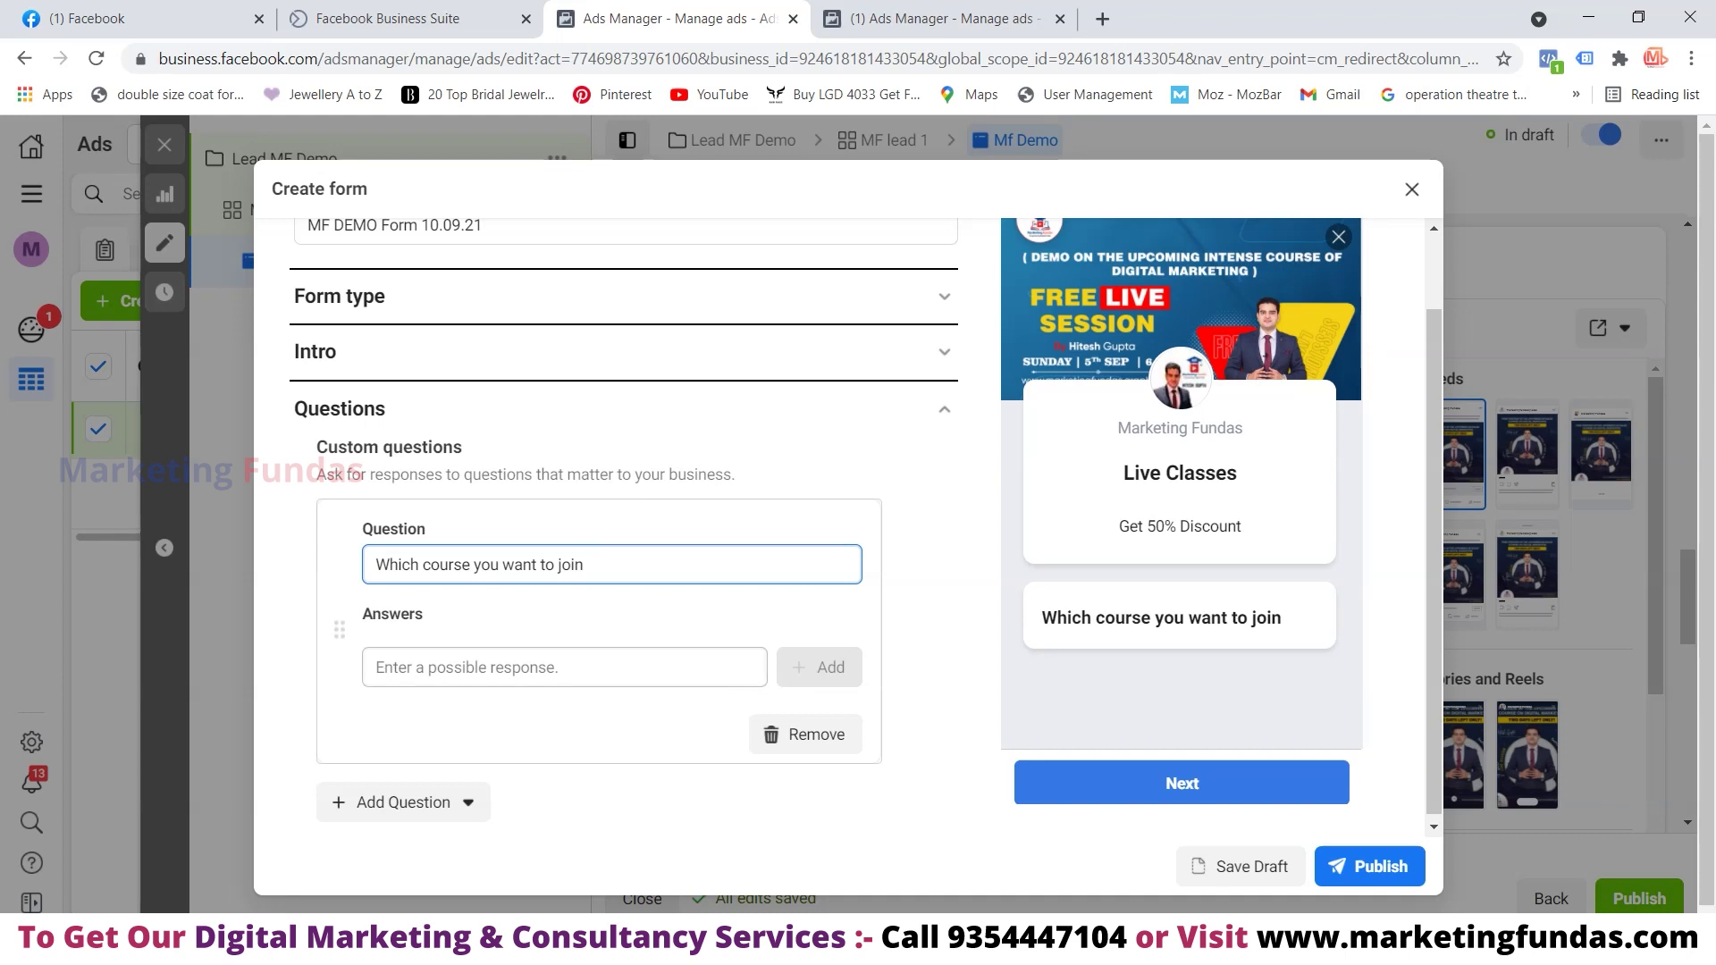
pyautogui.write(' ?')
# Add "Complete Digital Marketing" as the first answer to the "Which course you want to join ?" question
pyautogui.click(536, 667)
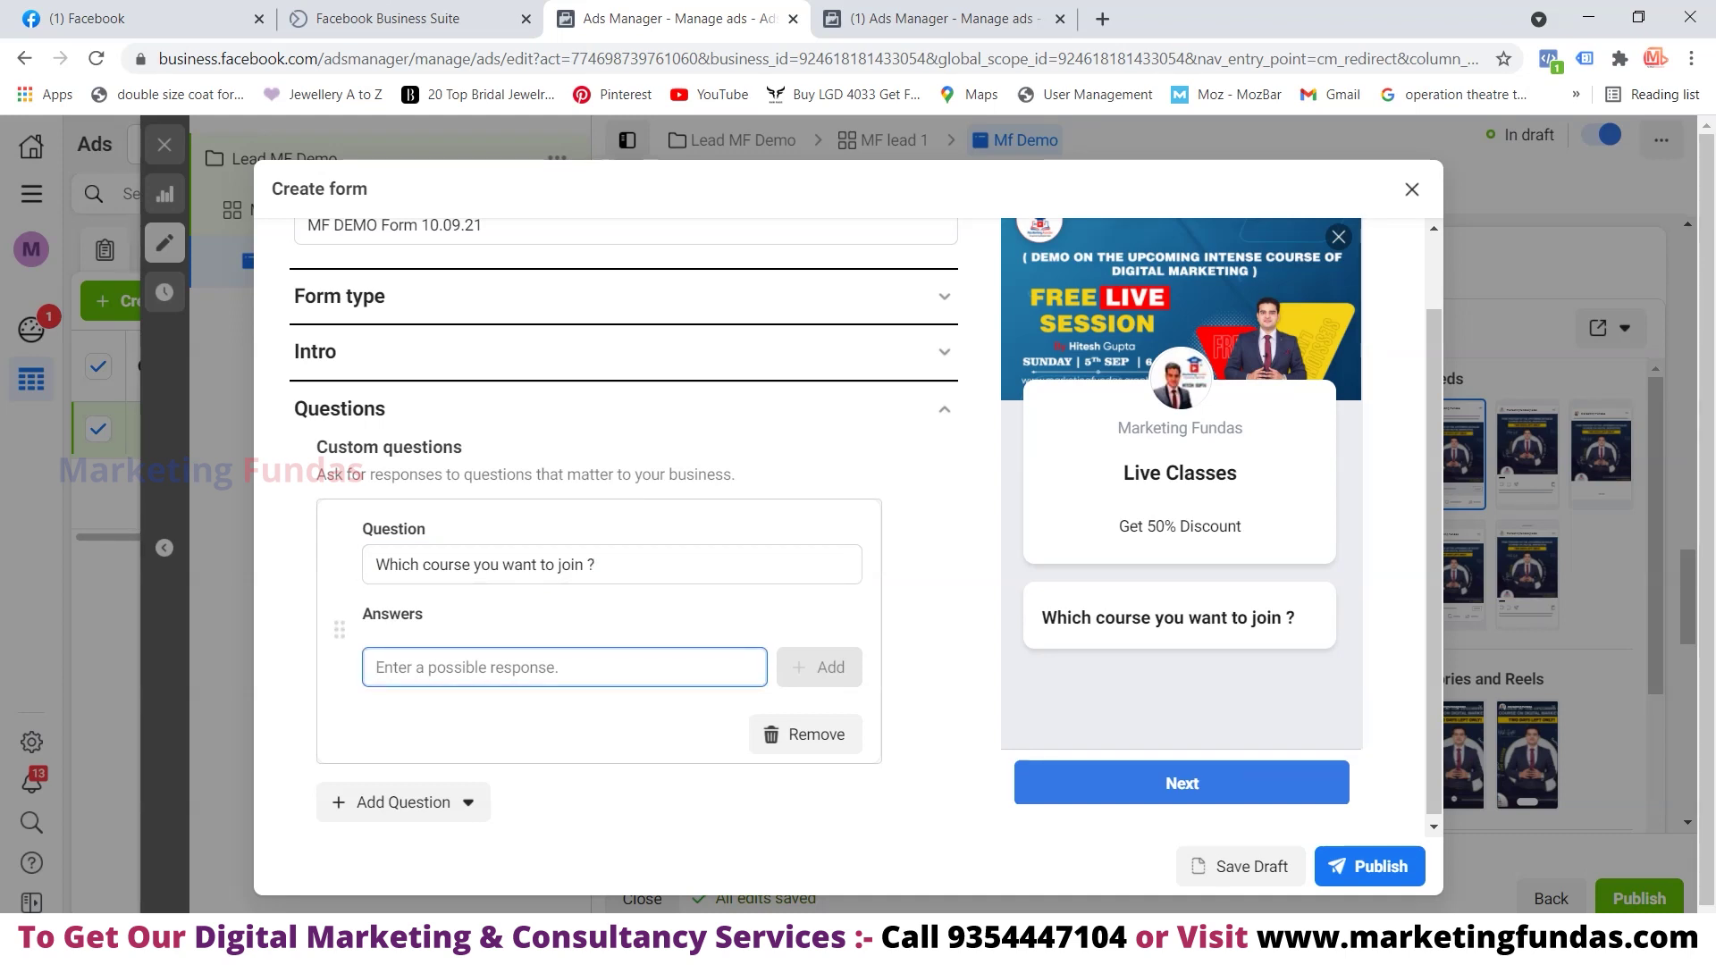
pyautogui.write('Comp')
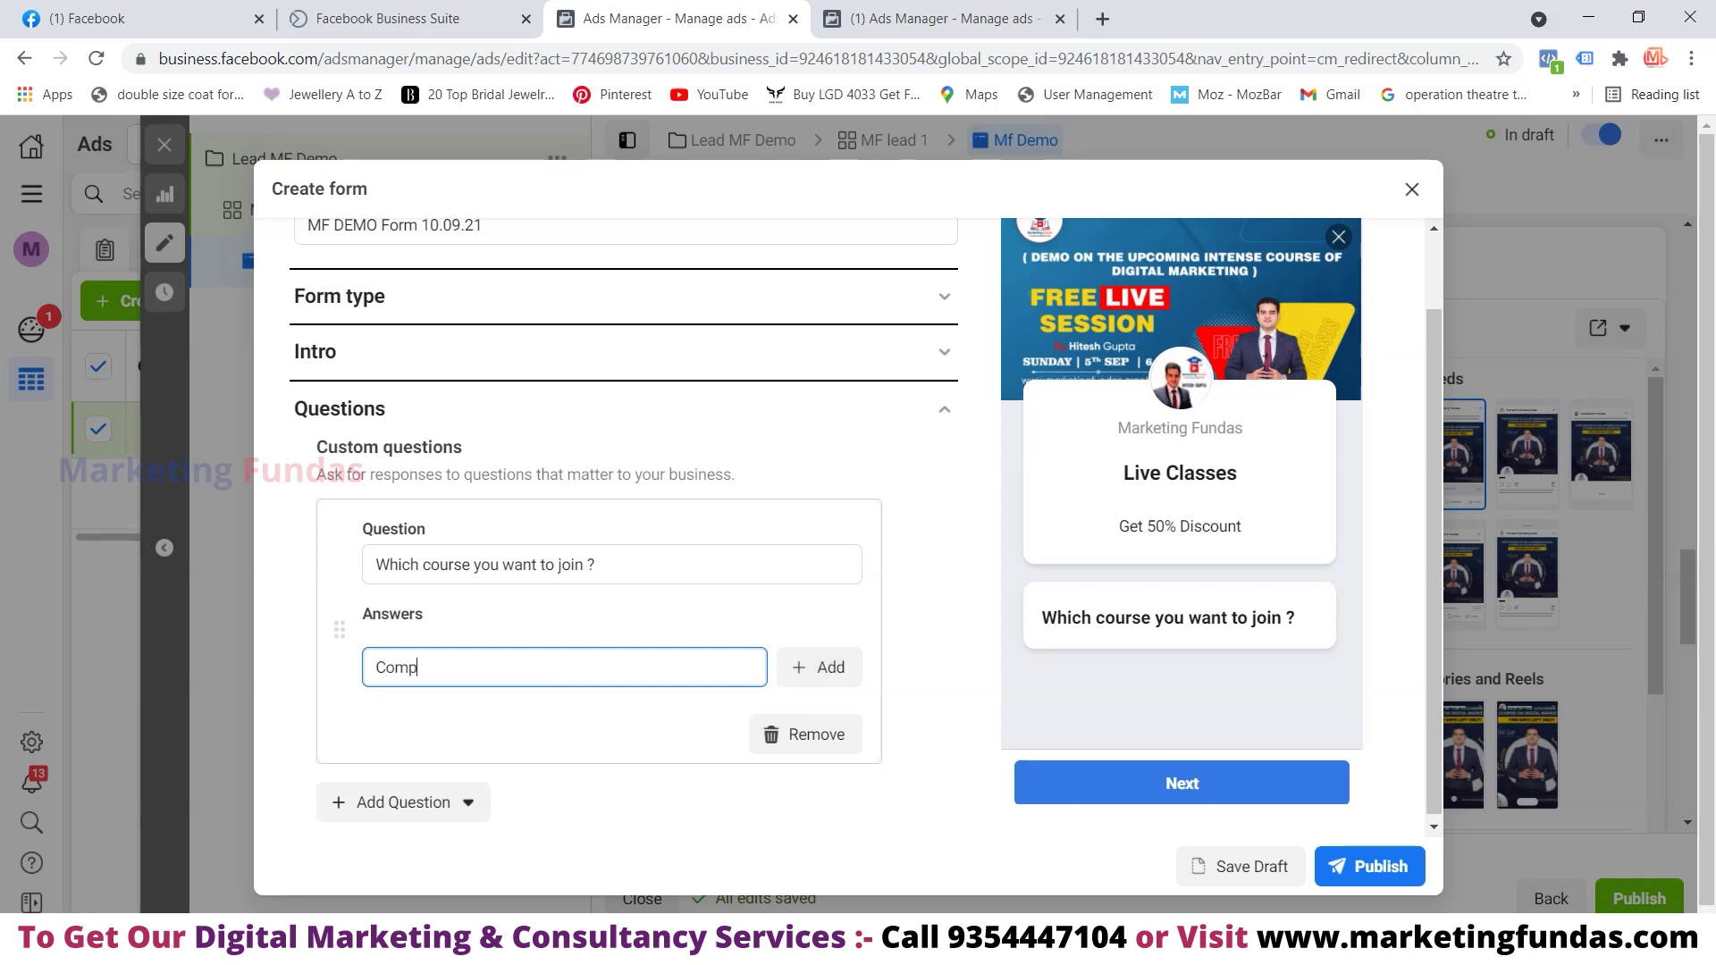
pyautogui.write('lete Digital Marketing')
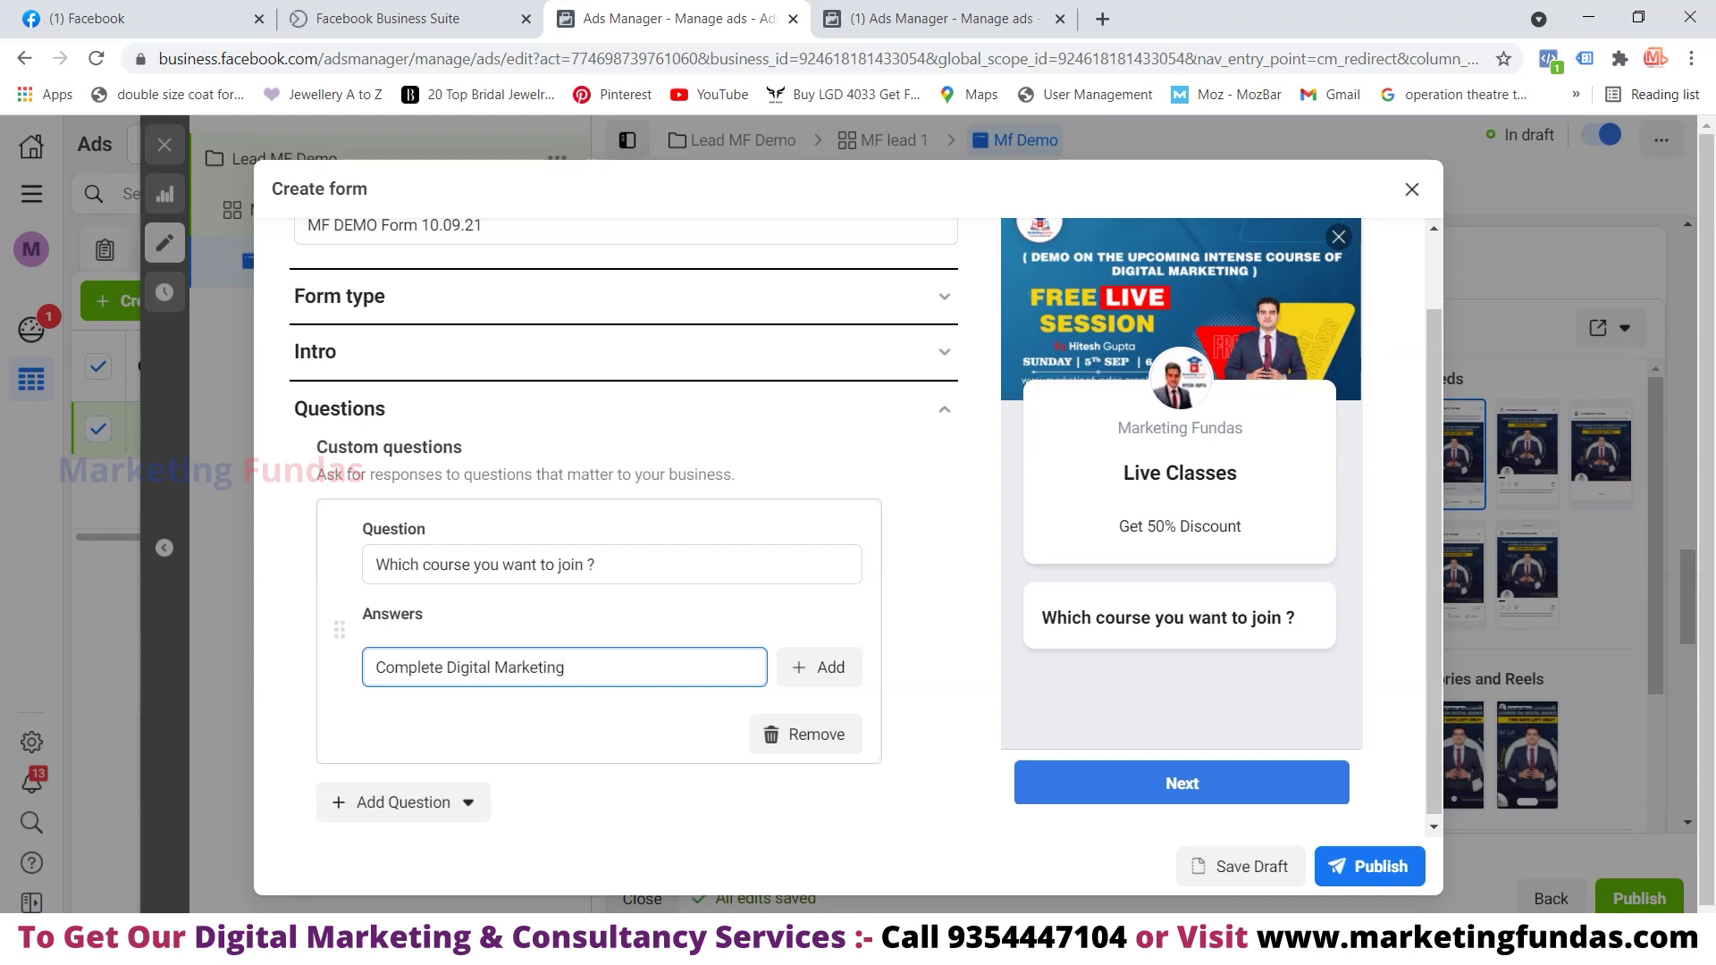
pyautogui.click(817, 666)
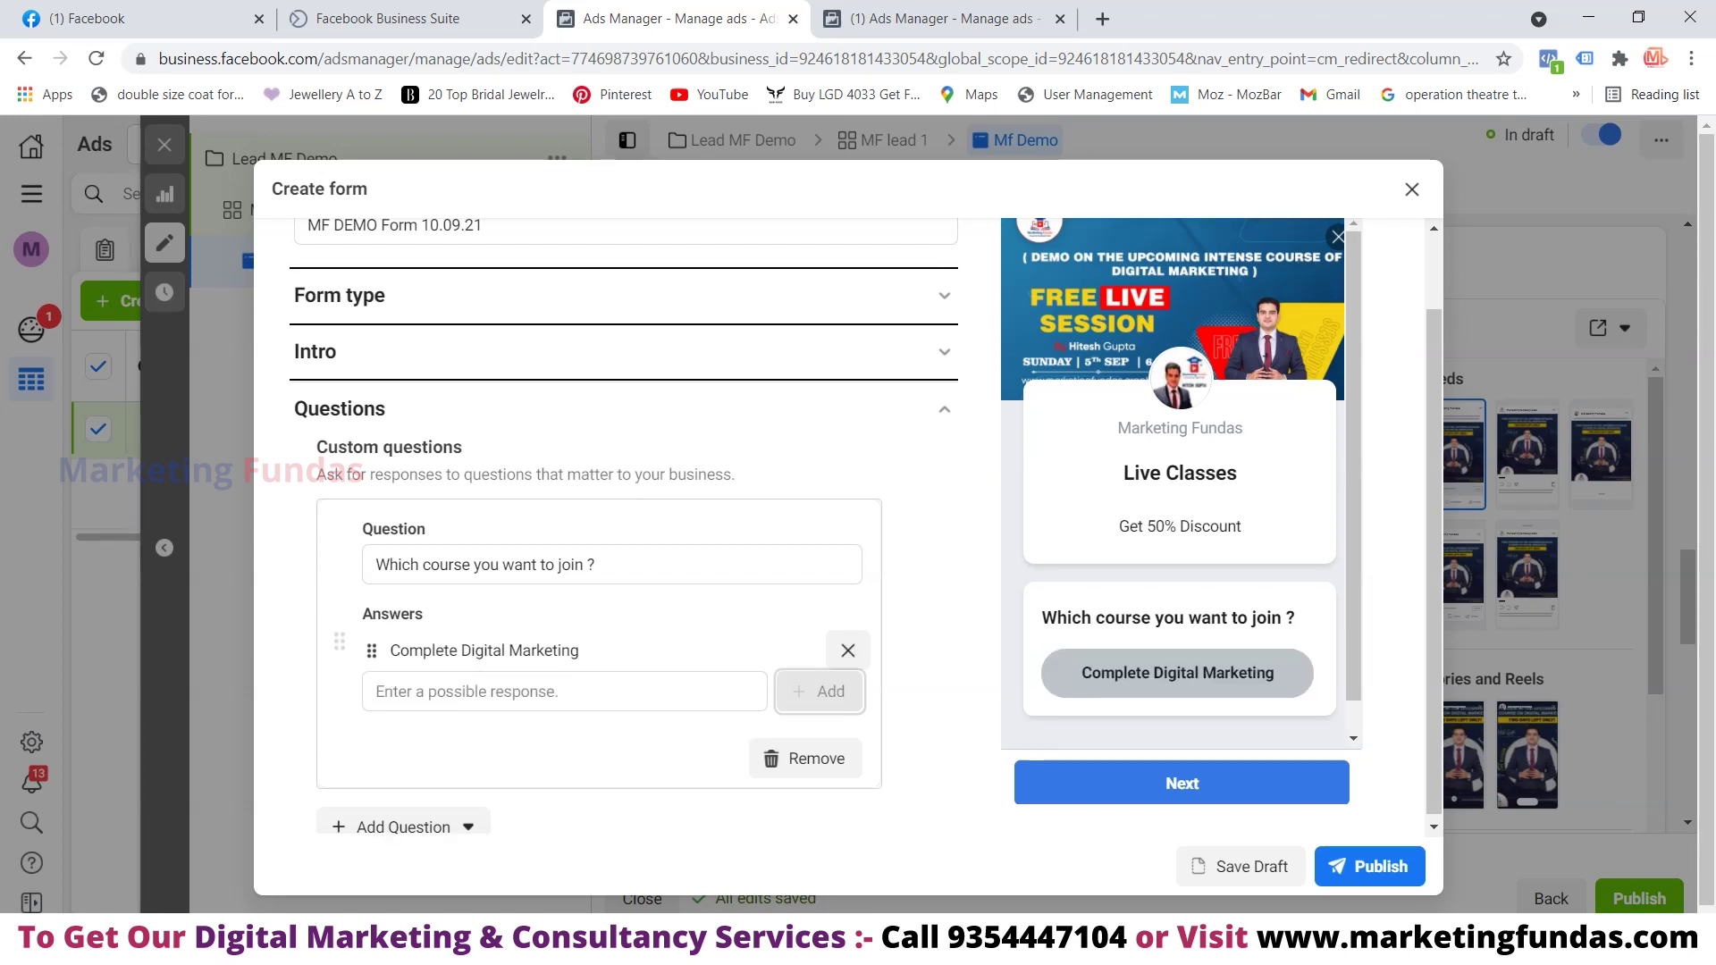
# Add "Search Engine Optimization" as the second answer to the course question
pyautogui.click(572, 692)
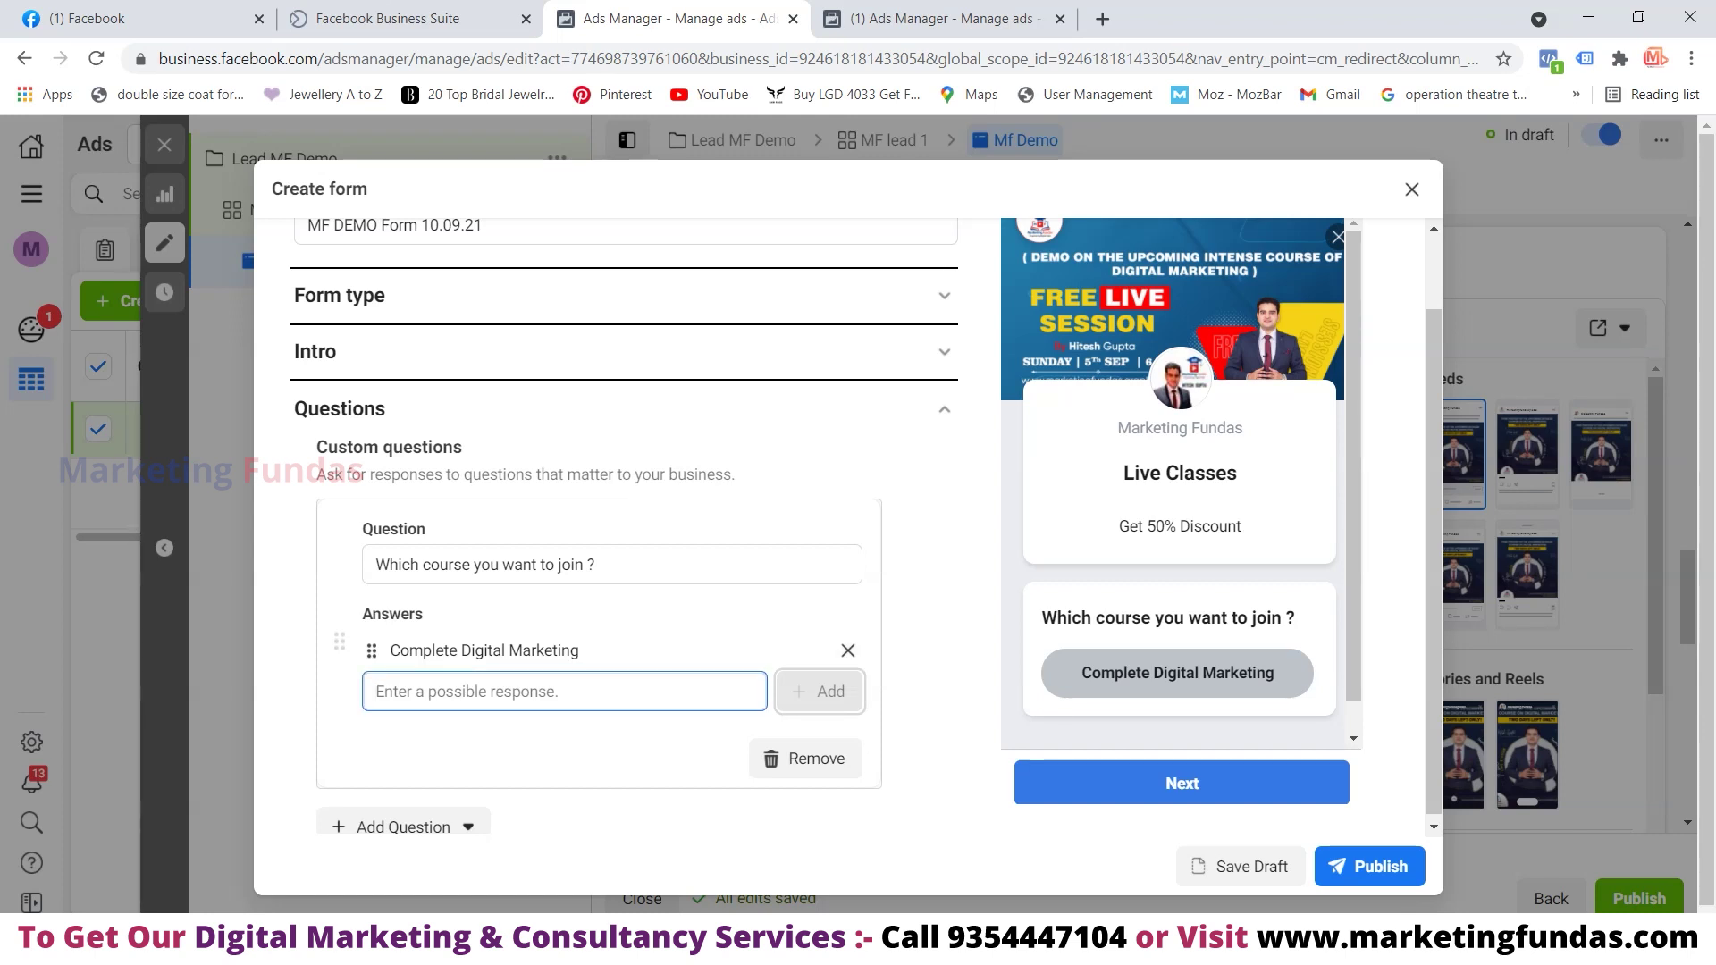
pyautogui.write('Search')
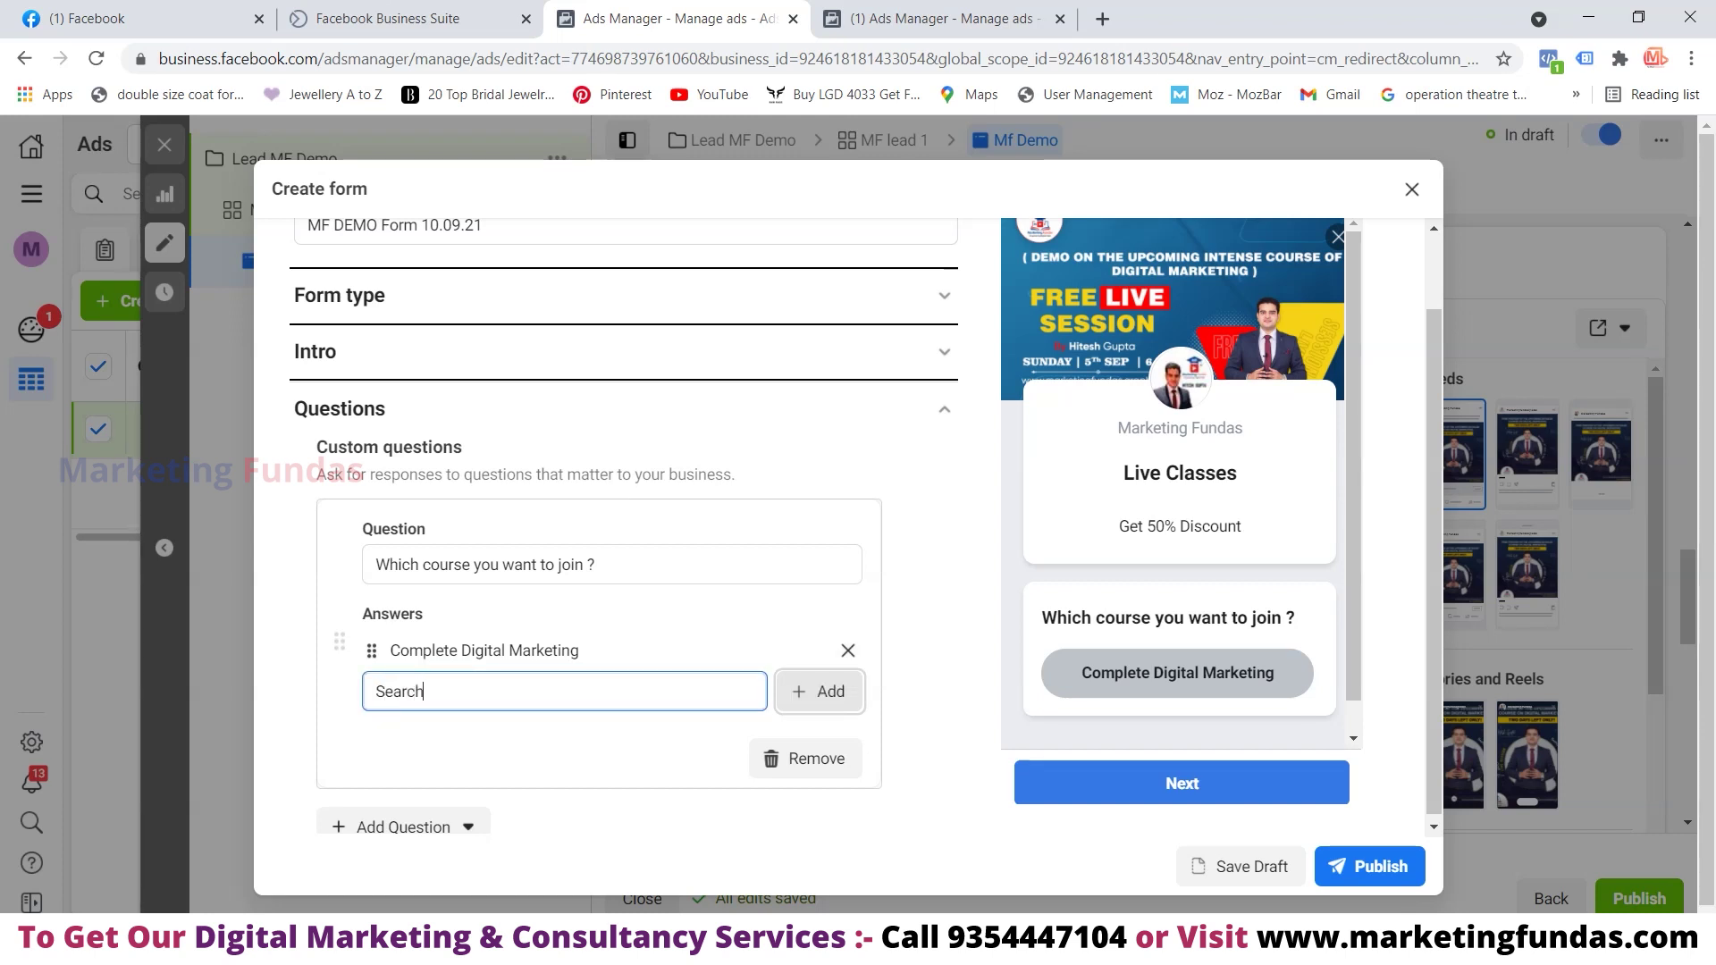
pyautogui.write(' Engine Optimix')
pyautogui.write('ation')
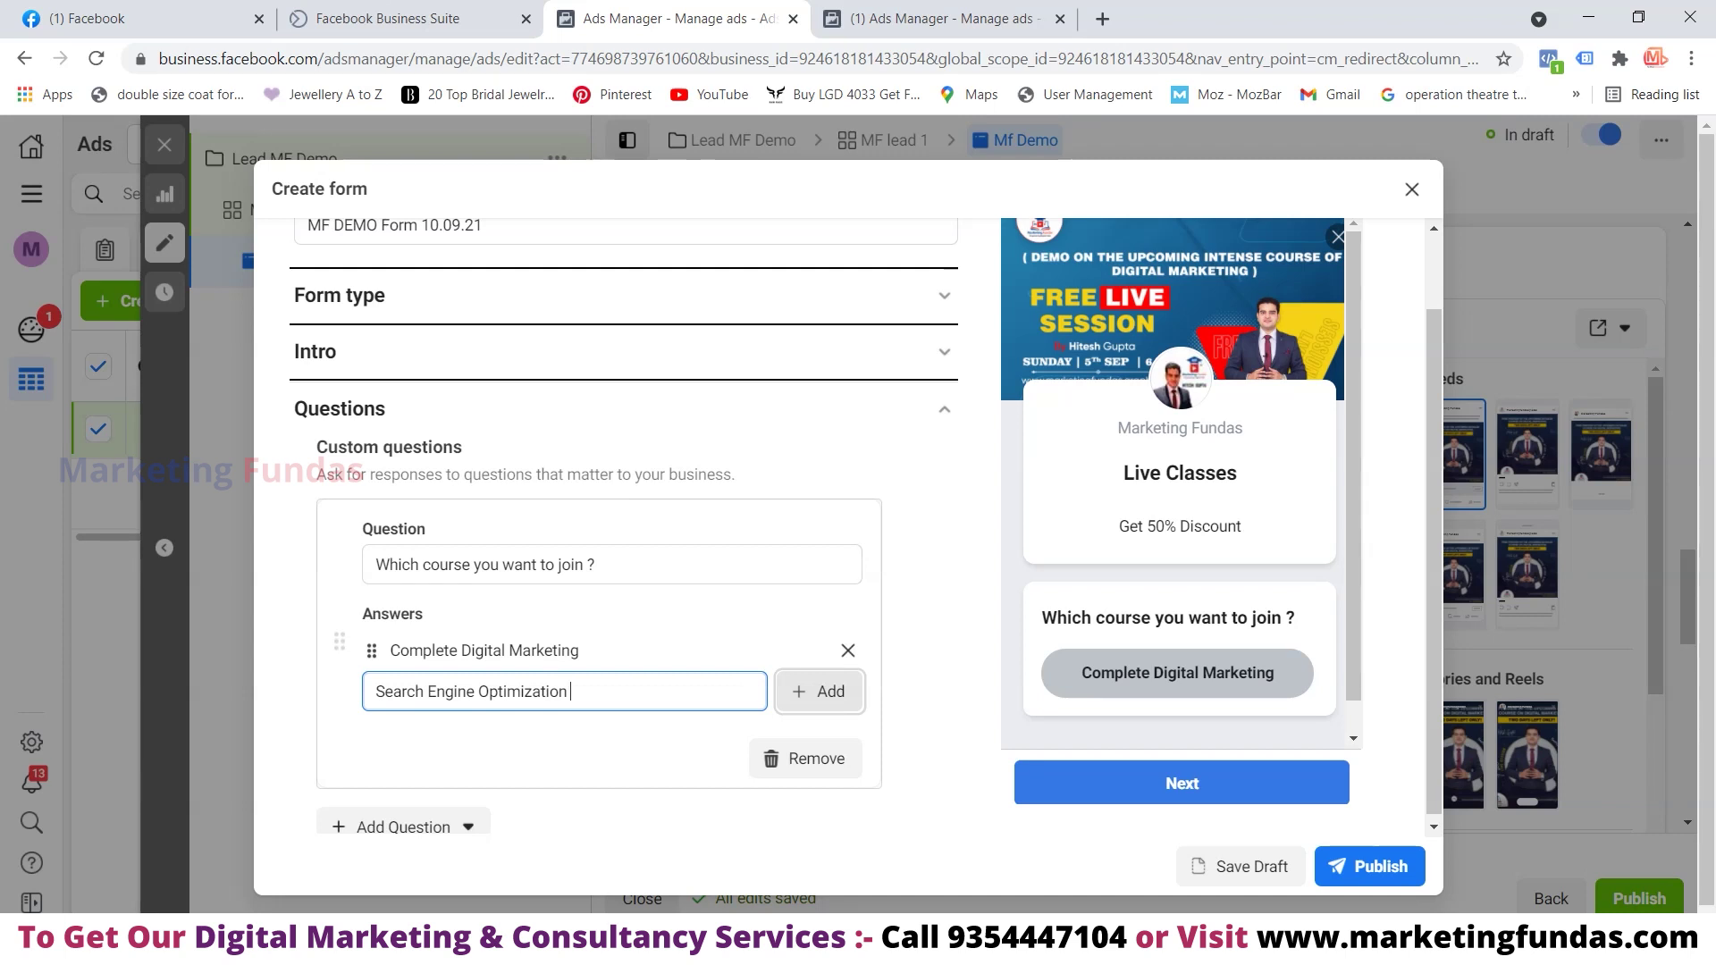
pyautogui.scroll(-3, 626, 527)
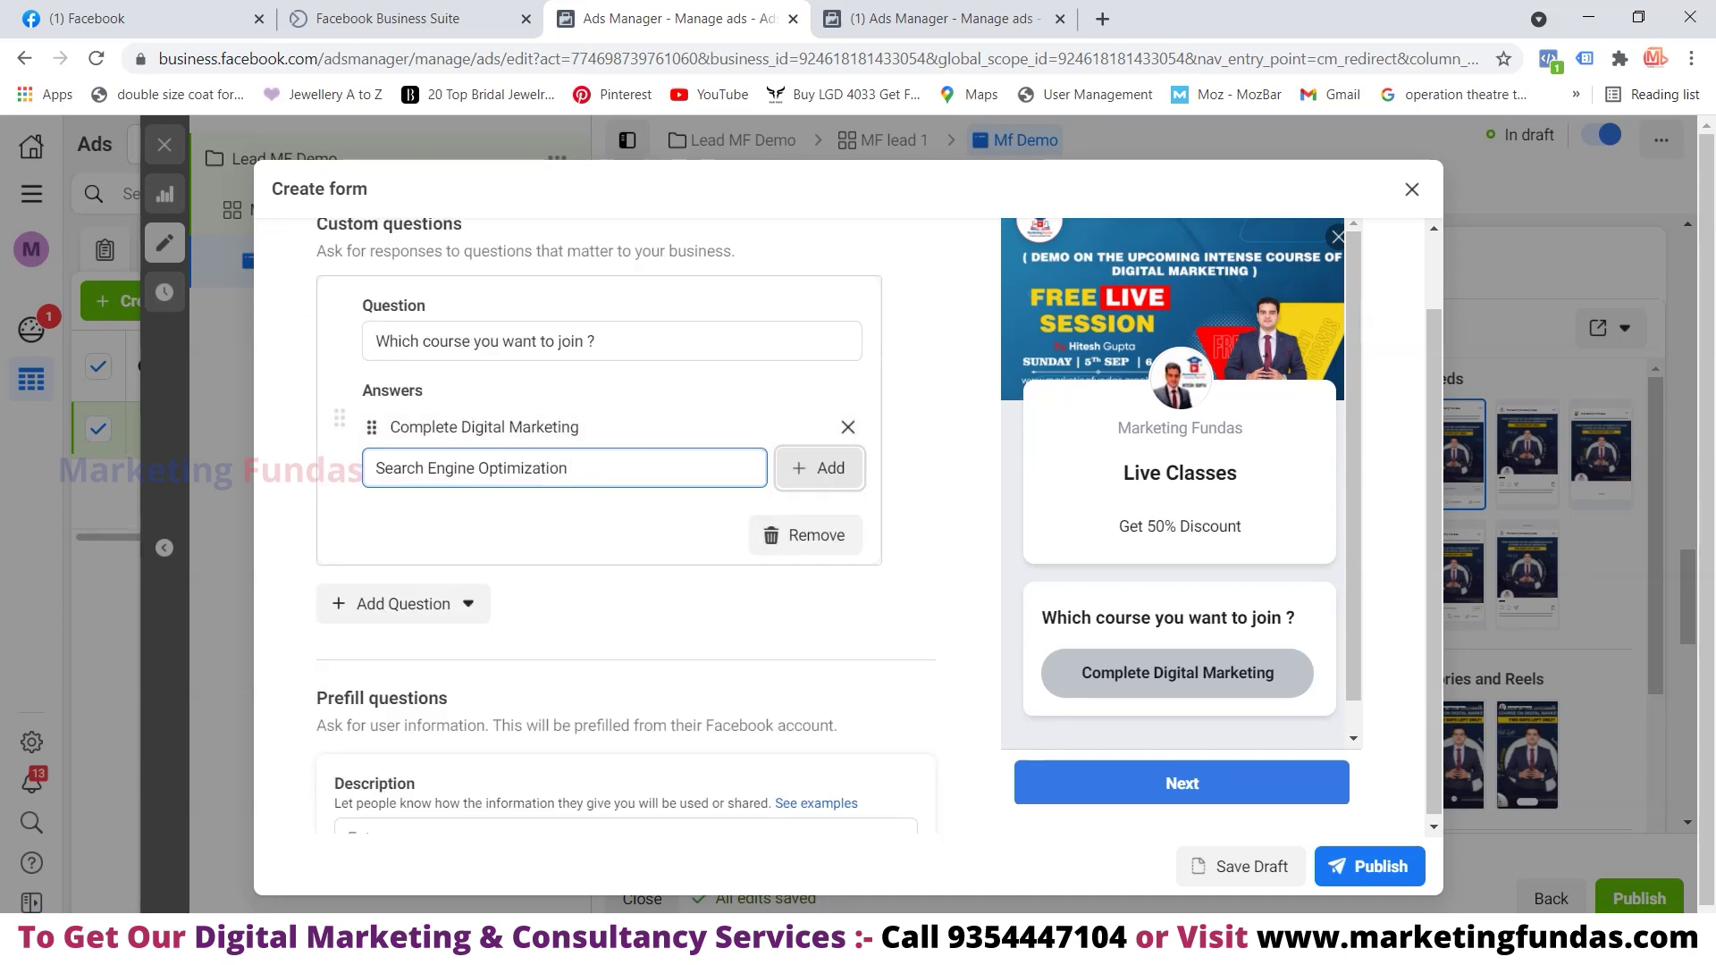
pyautogui.click(818, 467)
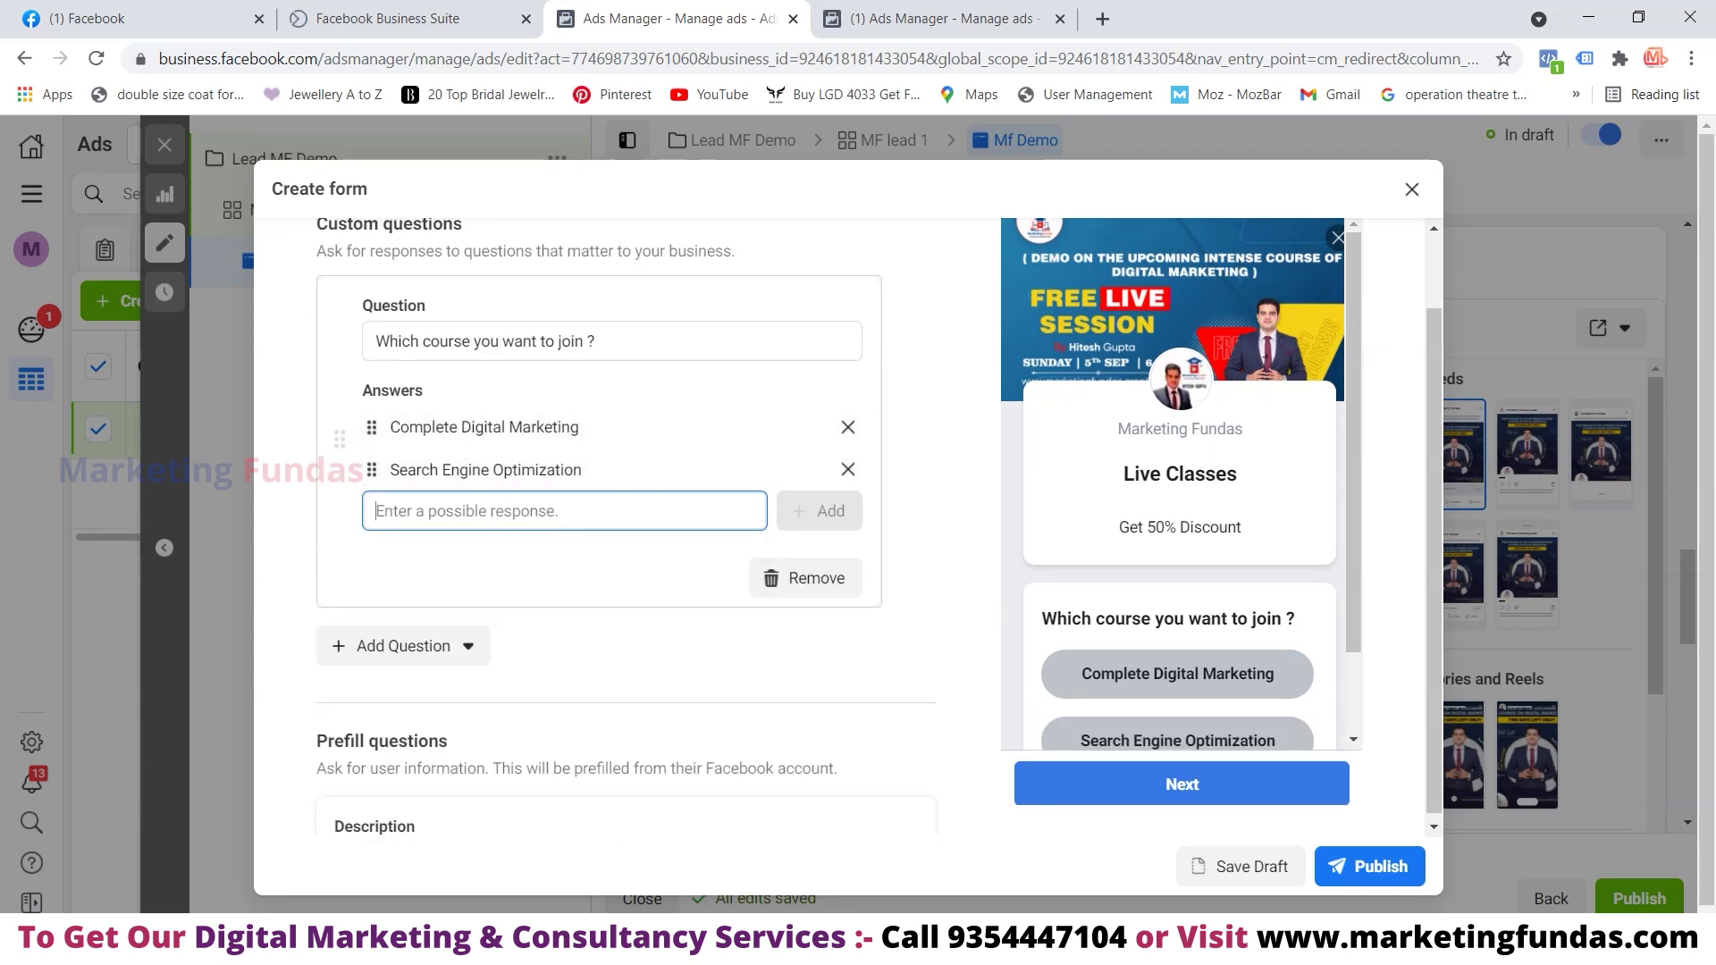
# Enter "Social Media Marketing" as the text of the course question's third possible response
pyautogui.write('Social')
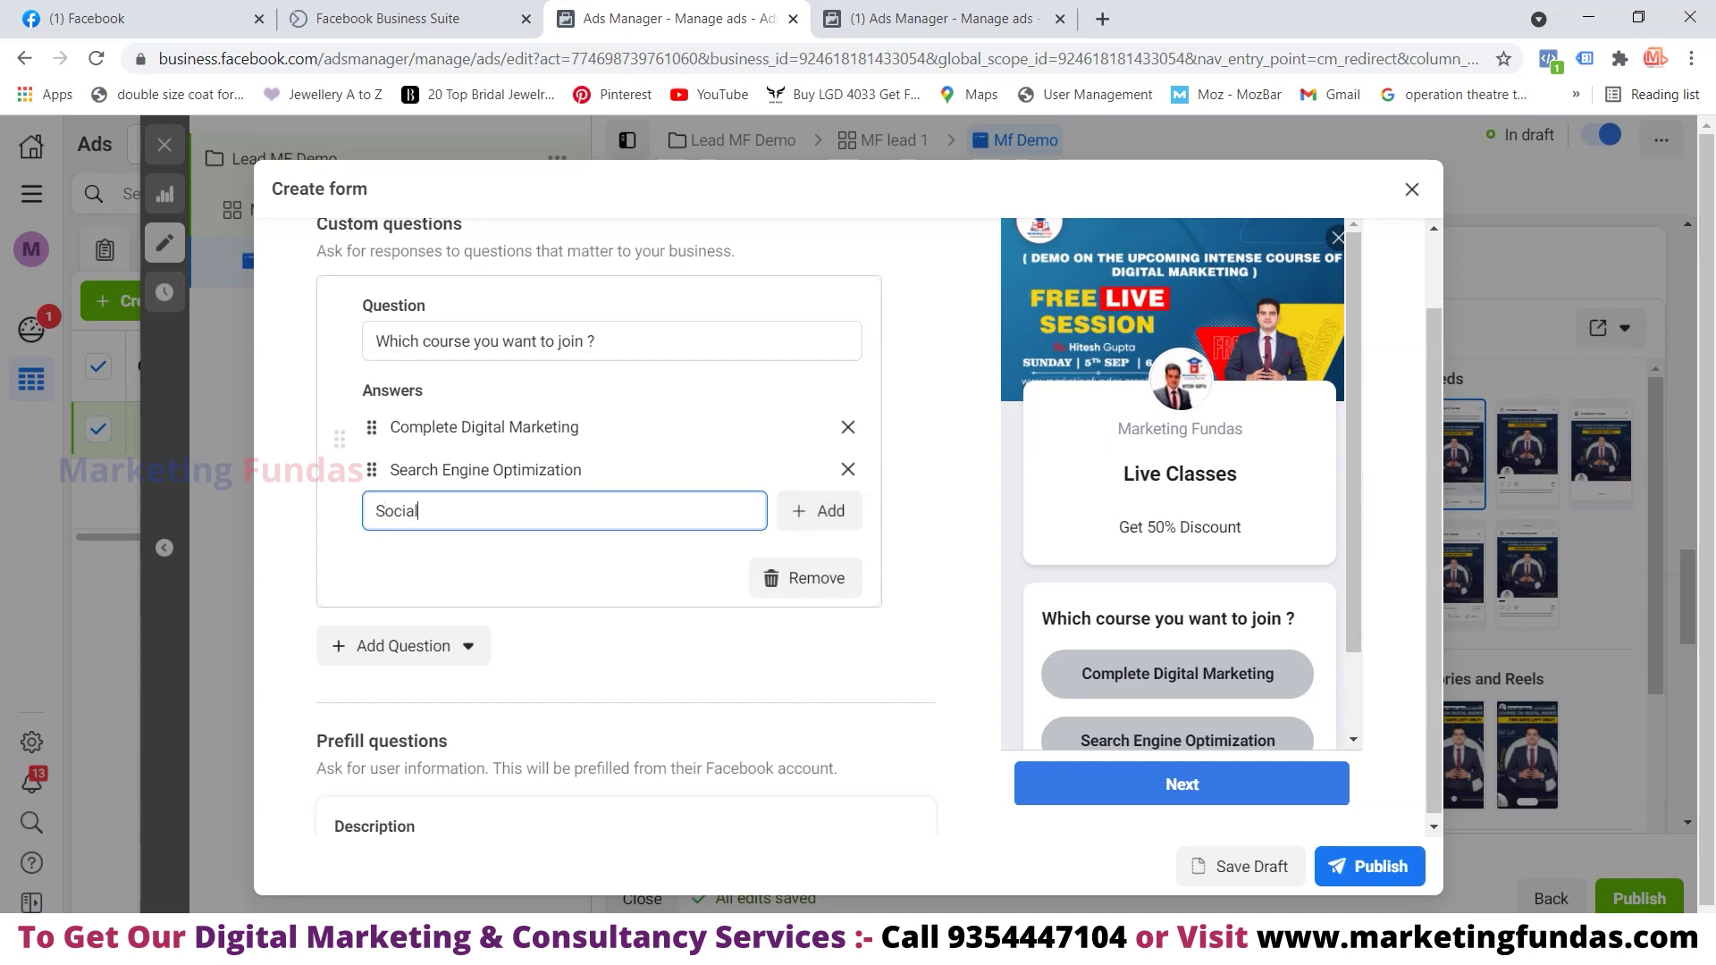
pyautogui.write(' Media Marketing')
pyautogui.press('Tab')
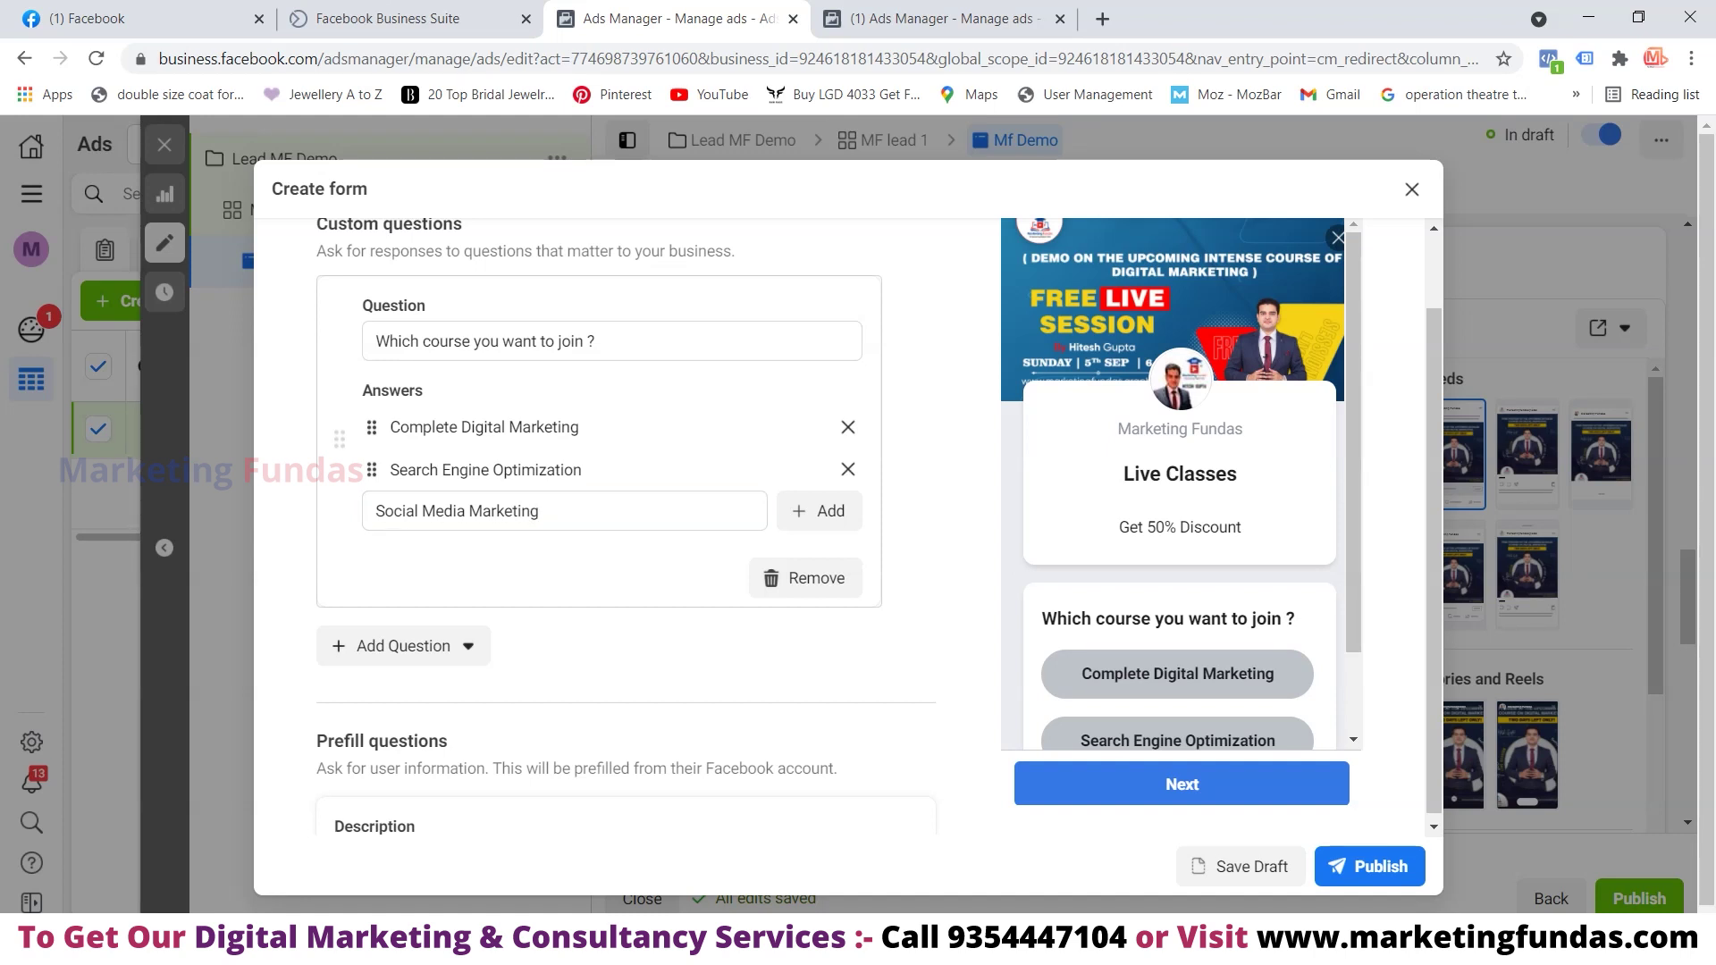
pyautogui.scroll(-2, 1179, 501)
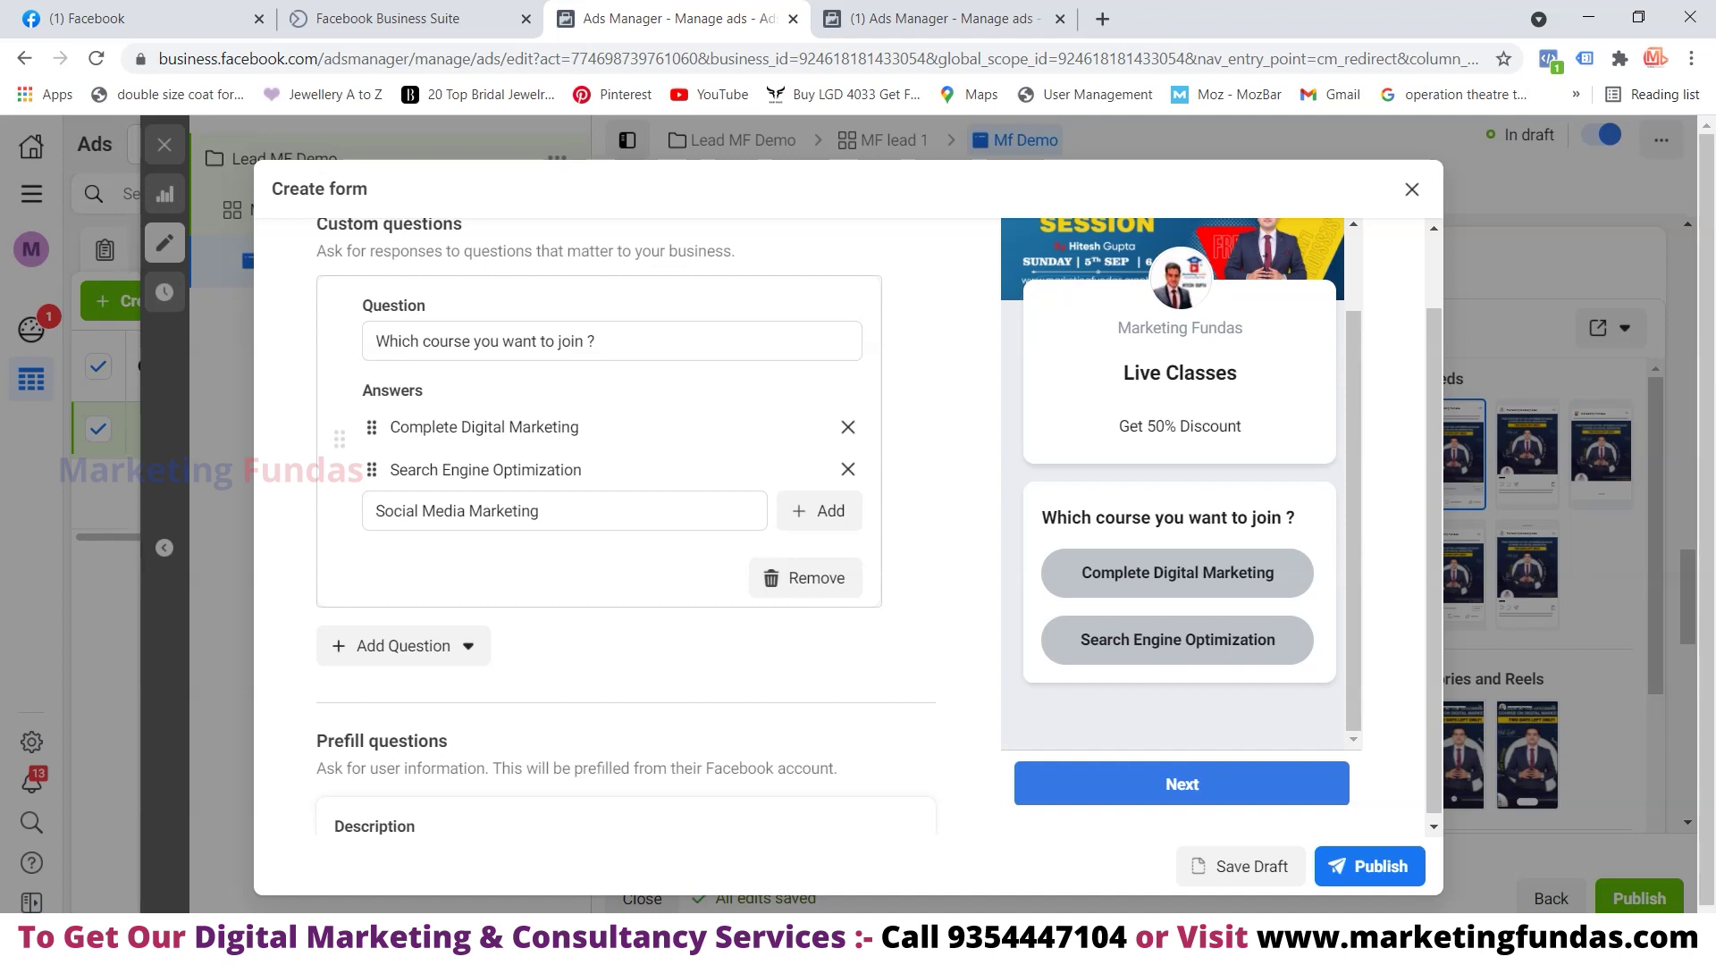
pyautogui.scroll(-1, 625, 527)
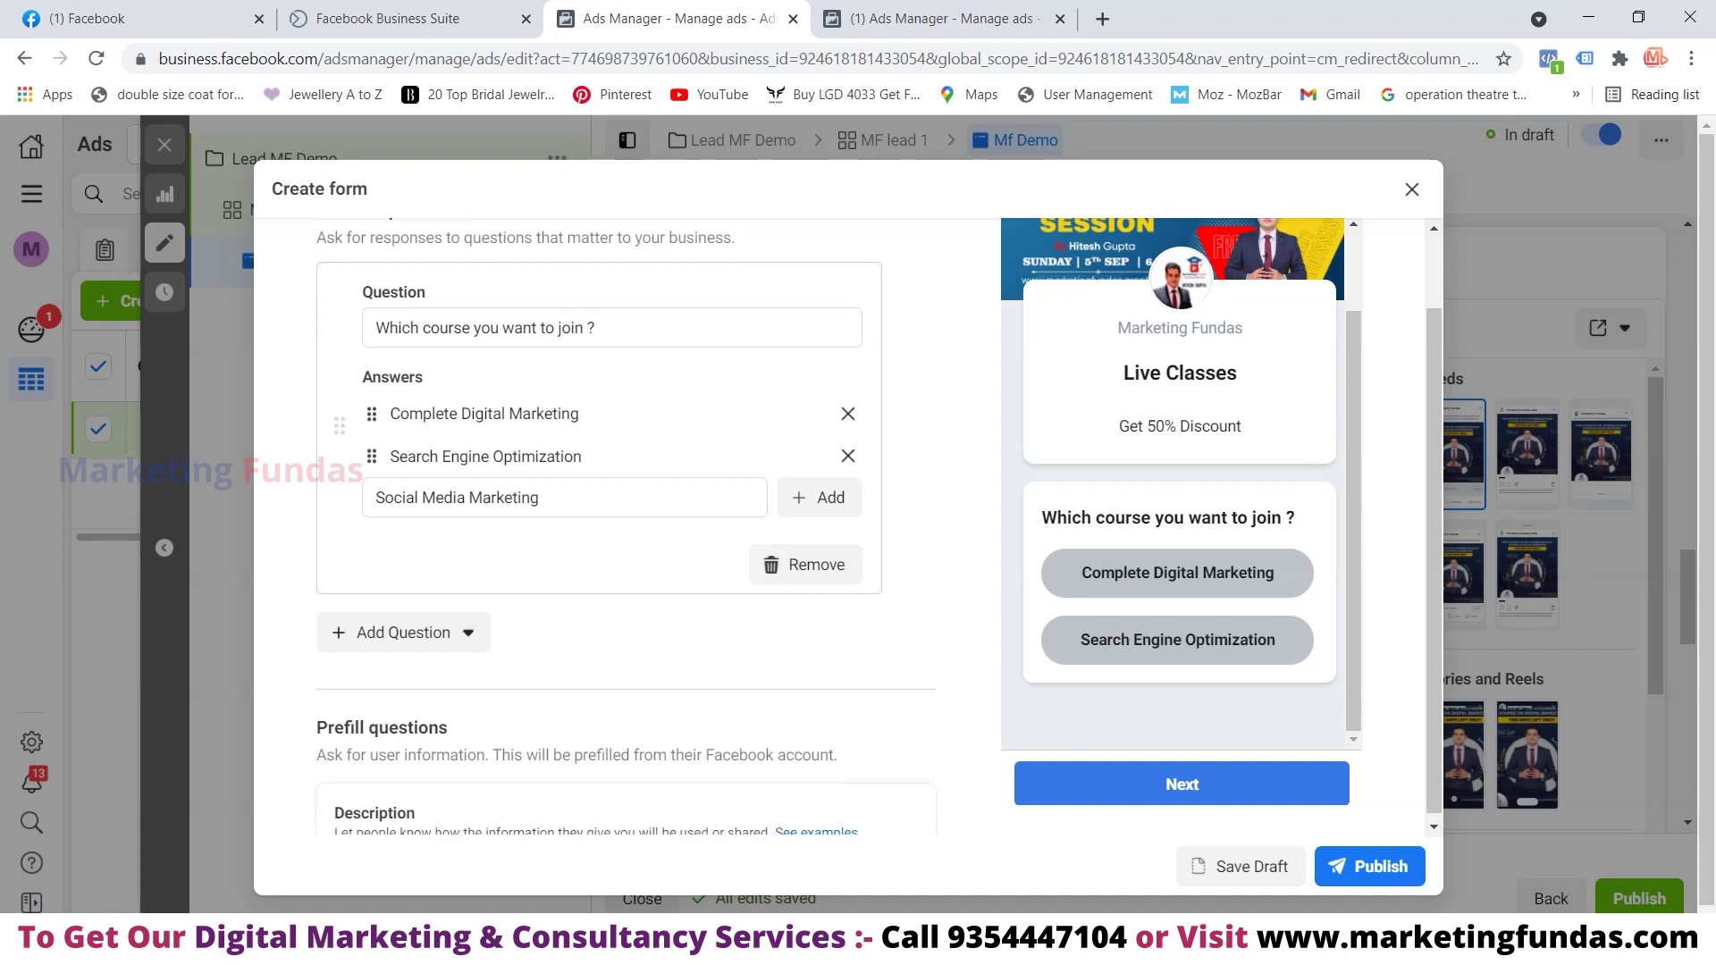
# Look over the custom question types and enter "Enquiry Now" as the description of the Prefill questions
pyautogui.scroll(-2, 625, 528)
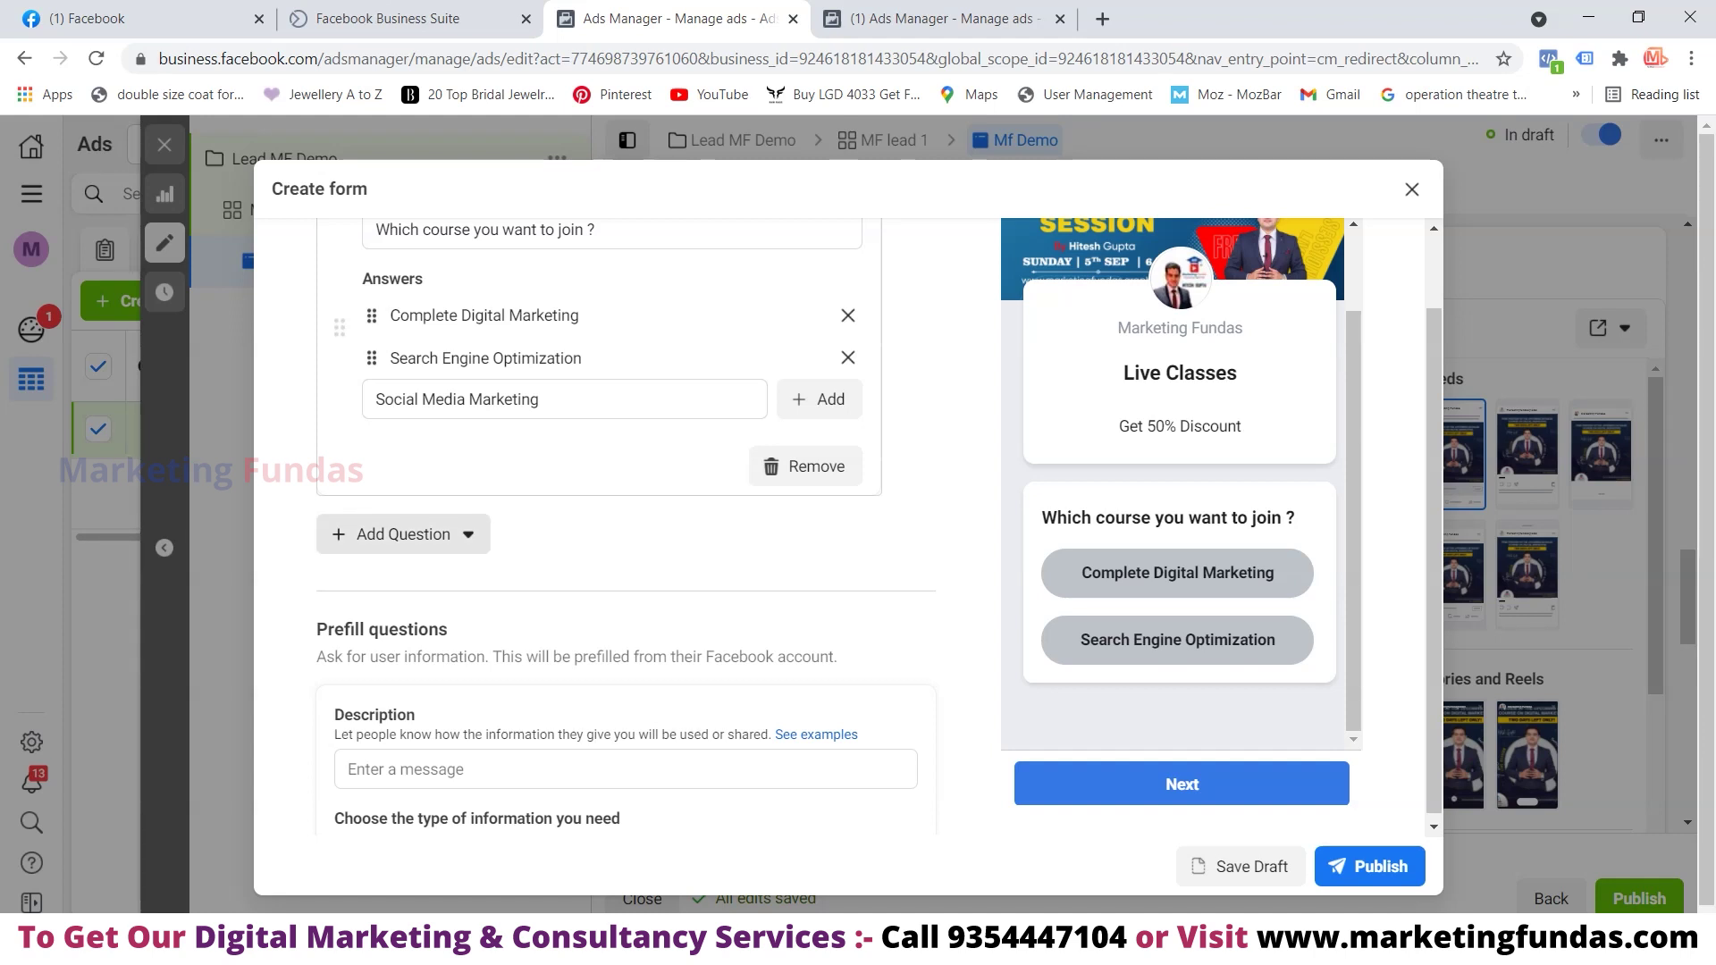
pyautogui.scroll(-3, 626, 527)
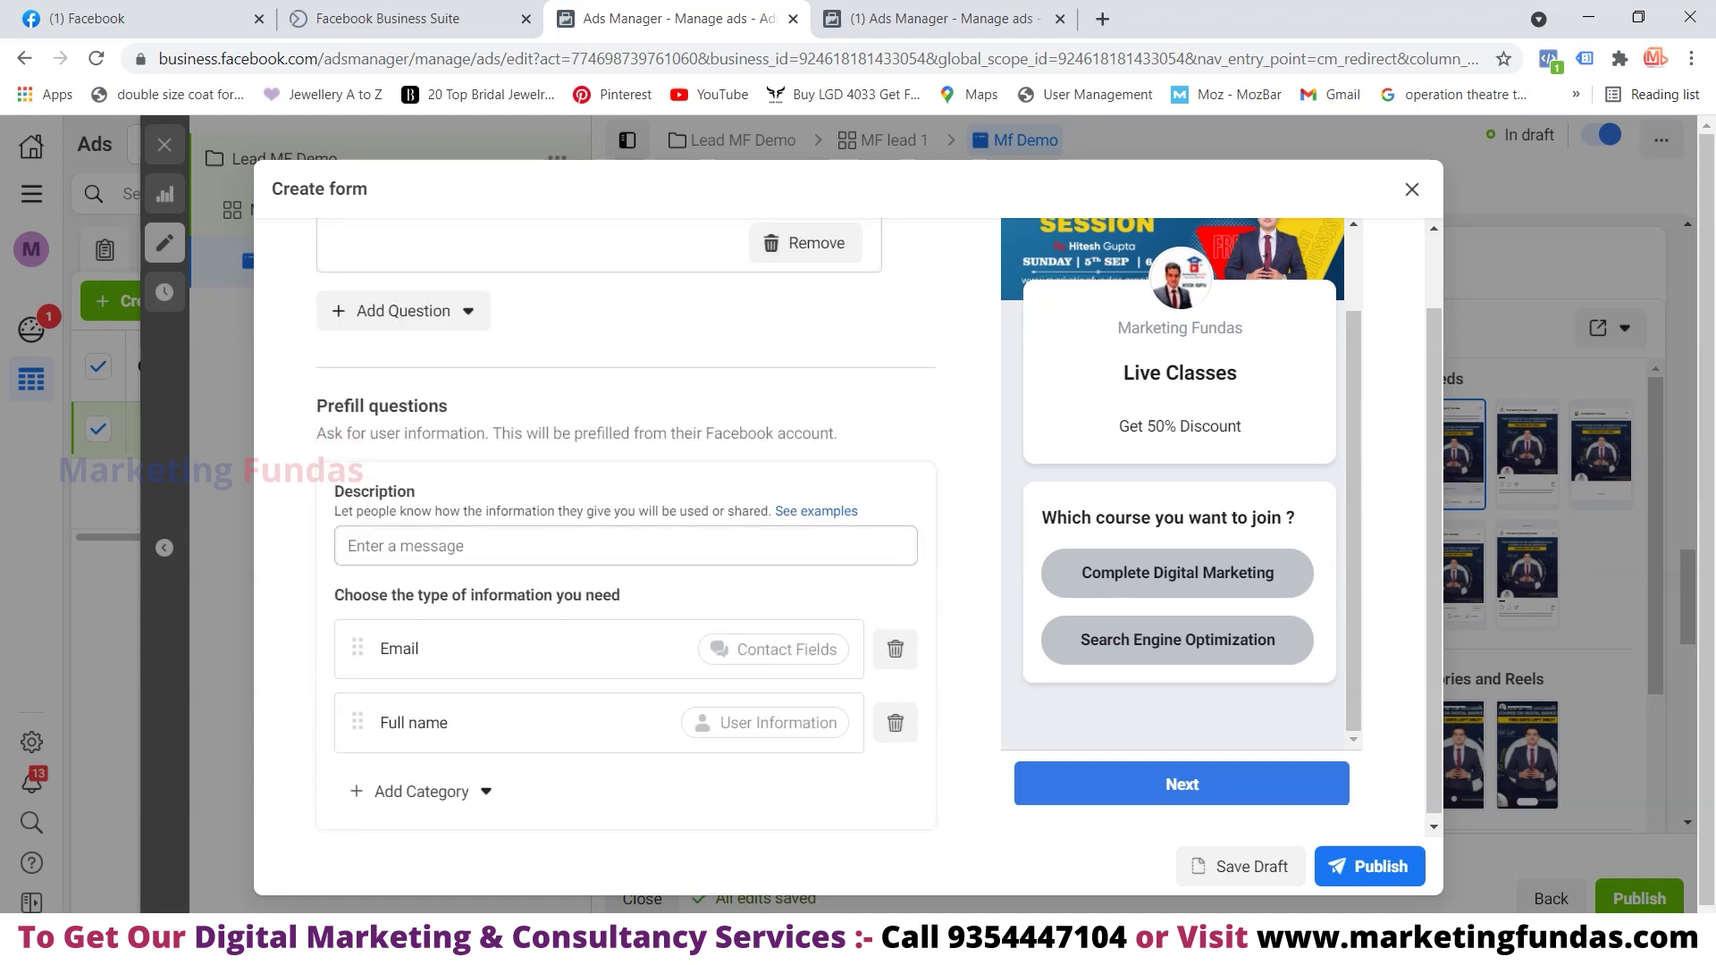
pyautogui.click(403, 310)
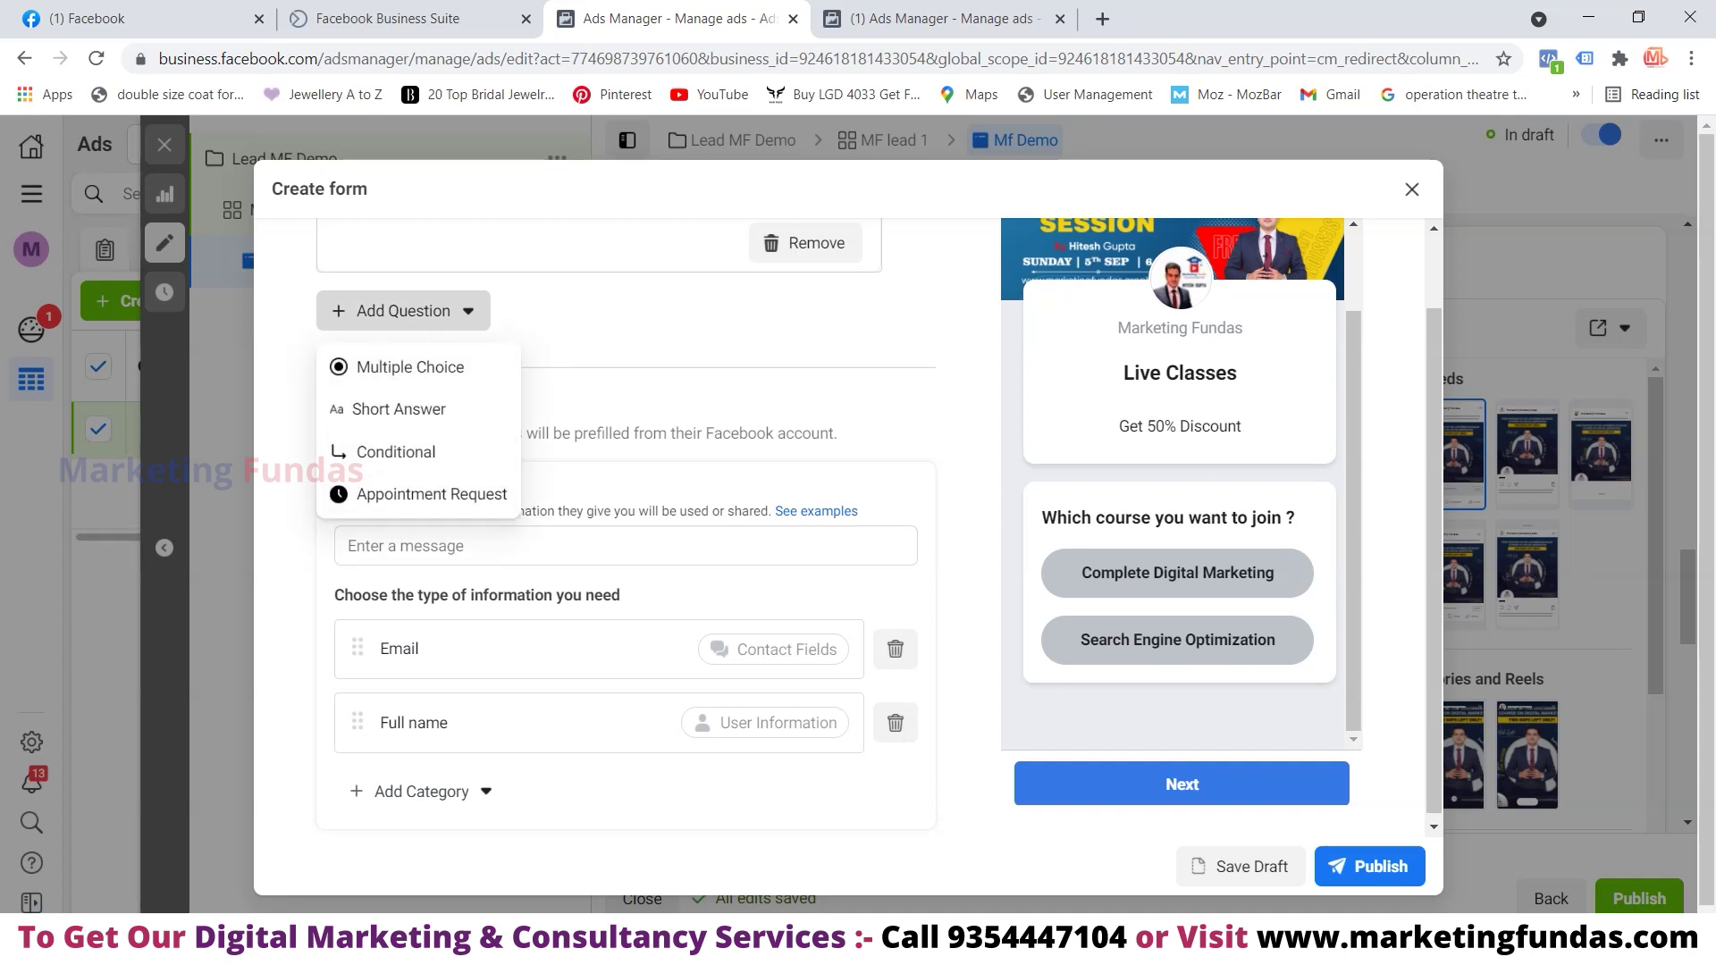
pyautogui.scroll(-2, 396, 451)
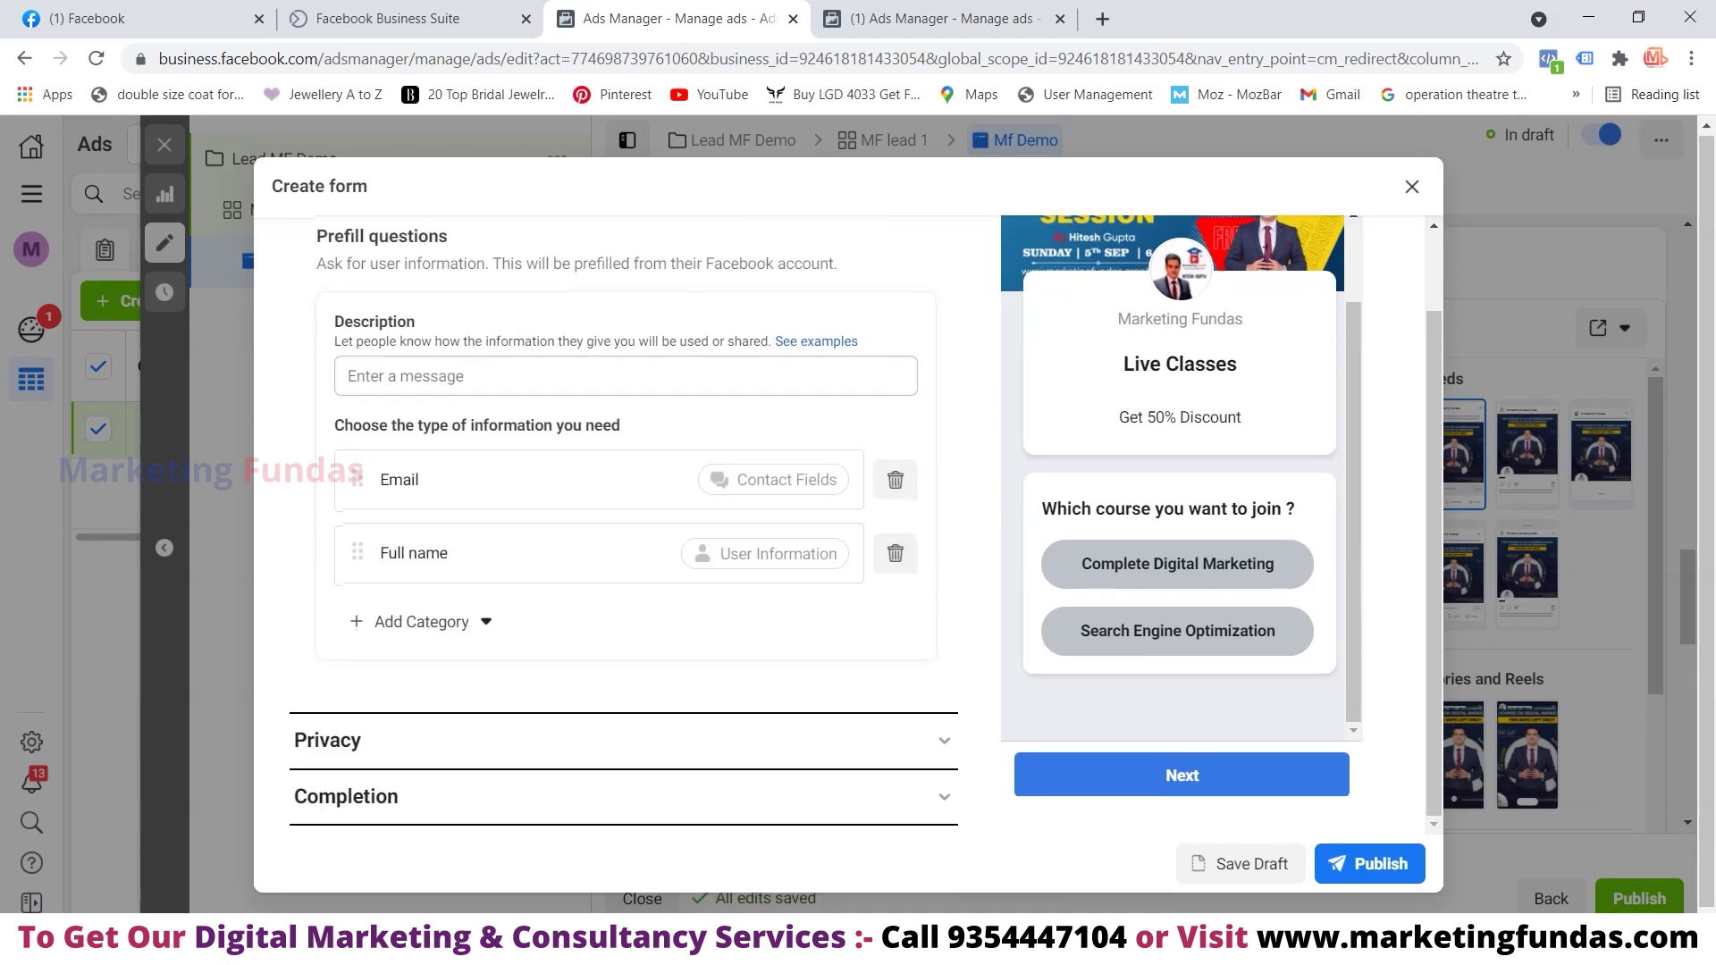
pyautogui.scroll(1, 625, 521)
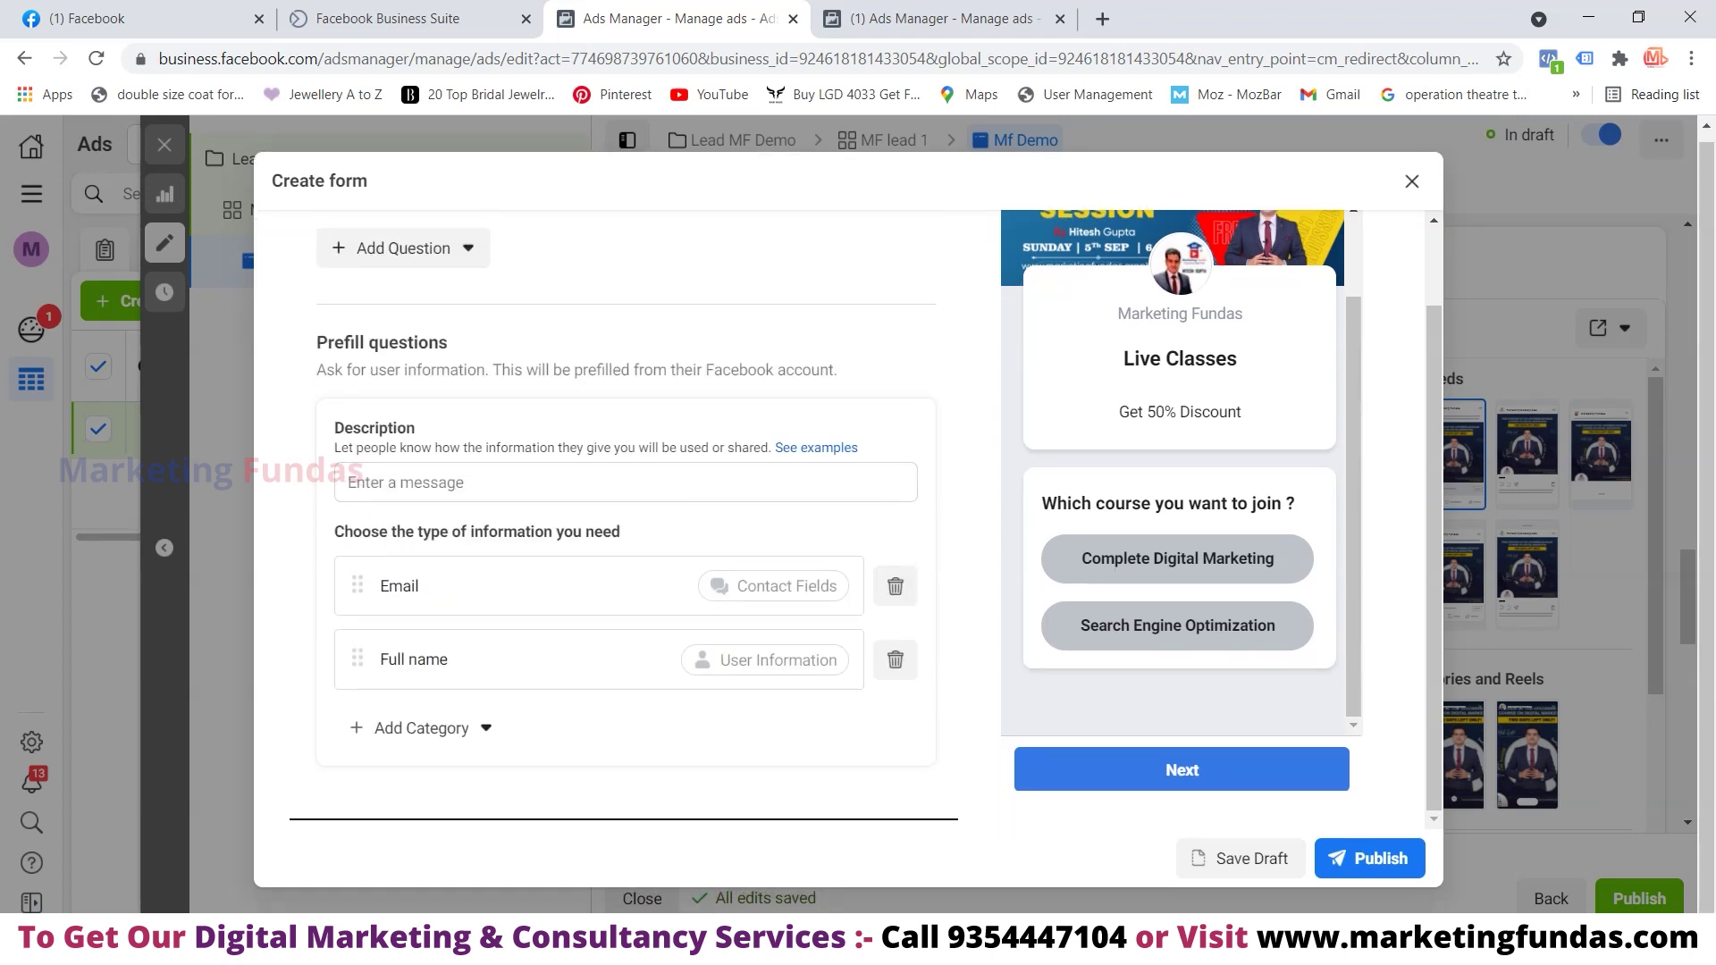
pyautogui.moveTo(327, 342); pyautogui.dragTo(381, 342)
pyautogui.click(624, 483)
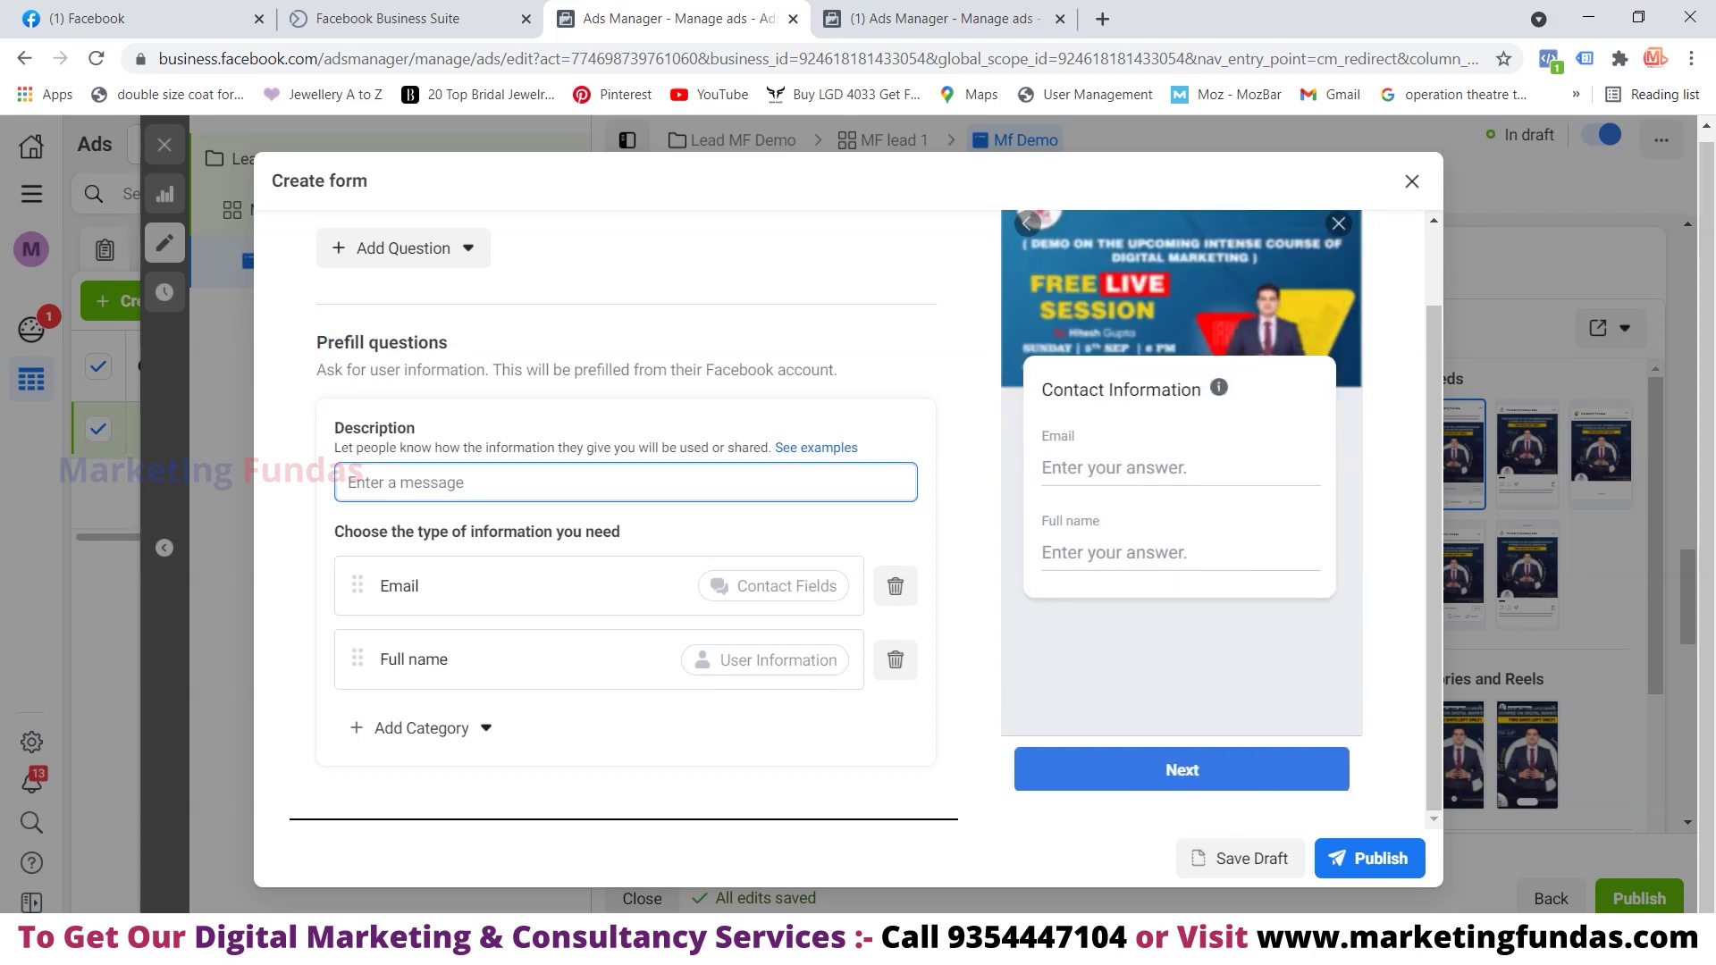
pyautogui.write('En')
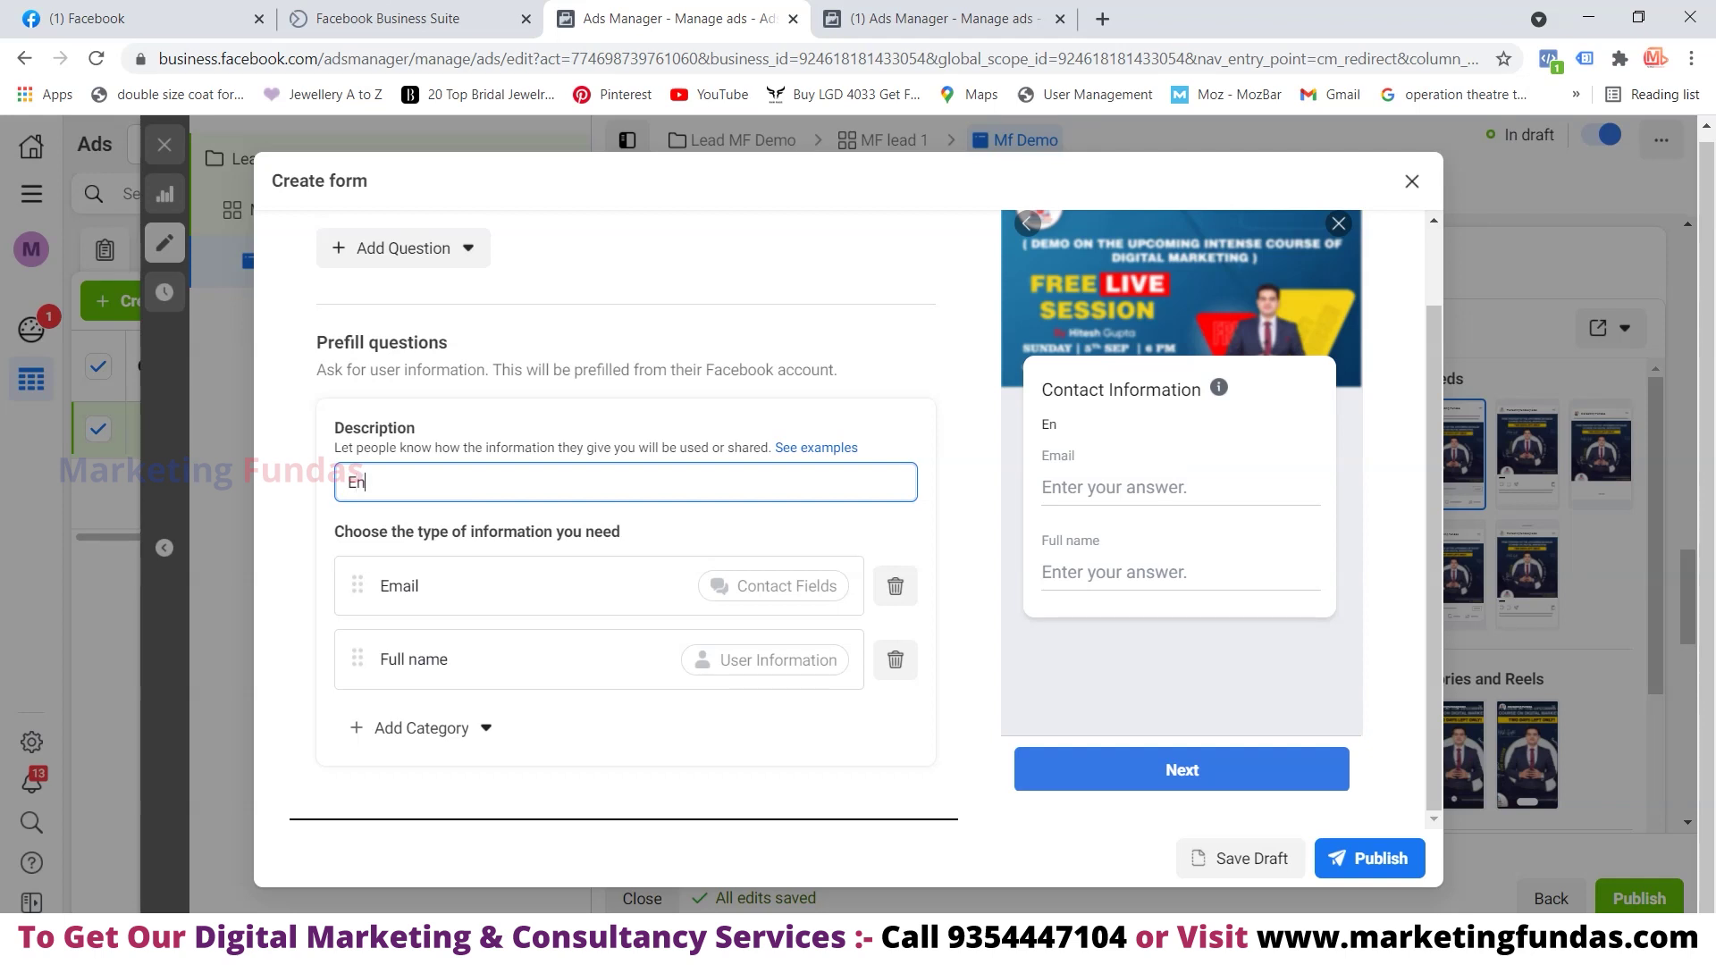
pyautogui.write('quiry Now')
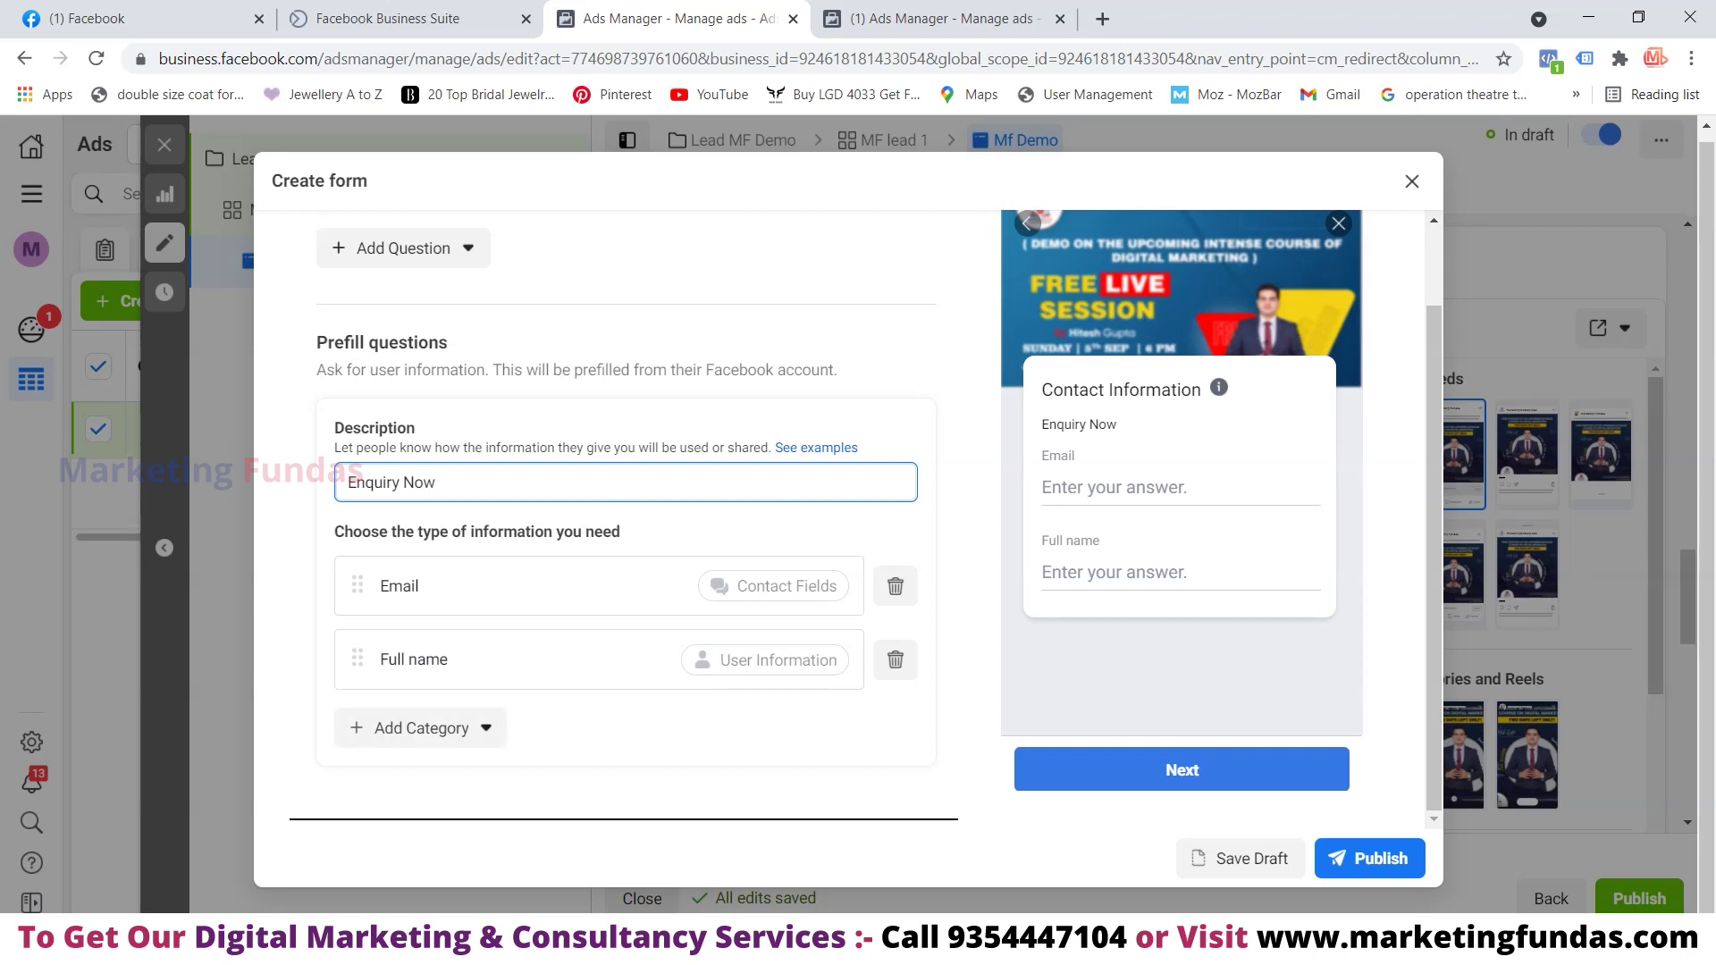
# Add the Phone number and City contact fields to the information requested in the Prefill questions
pyautogui.click(420, 727)
pyautogui.moveTo(429, 526)
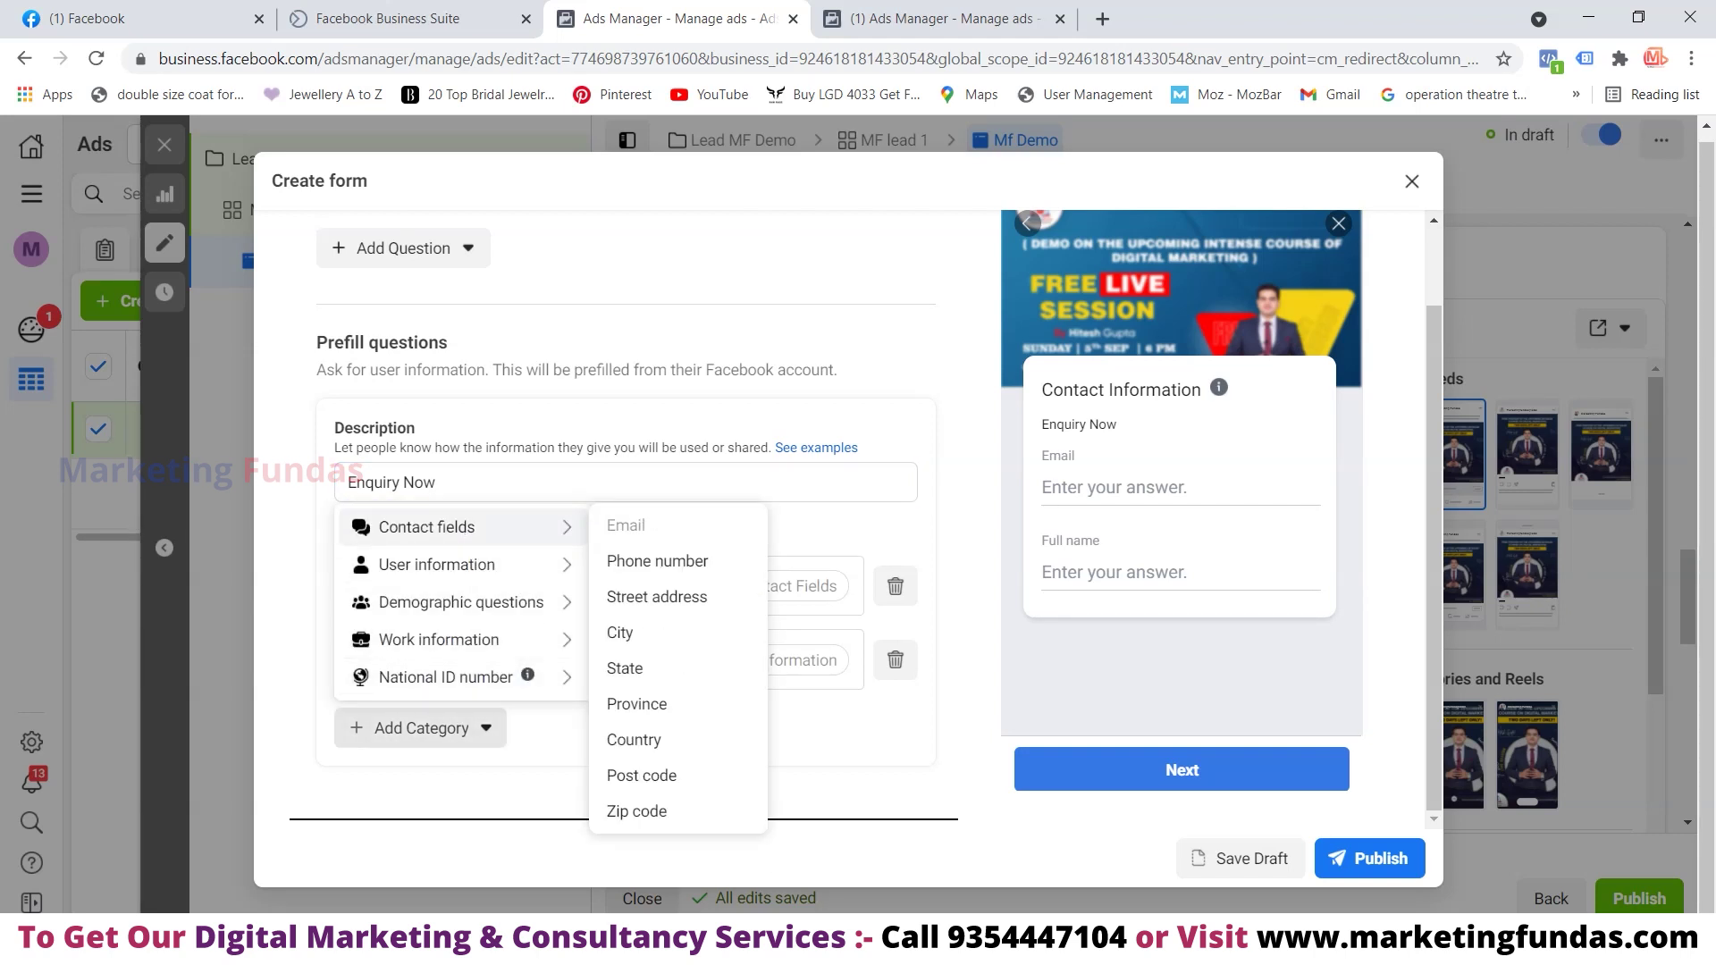
pyautogui.click(656, 560)
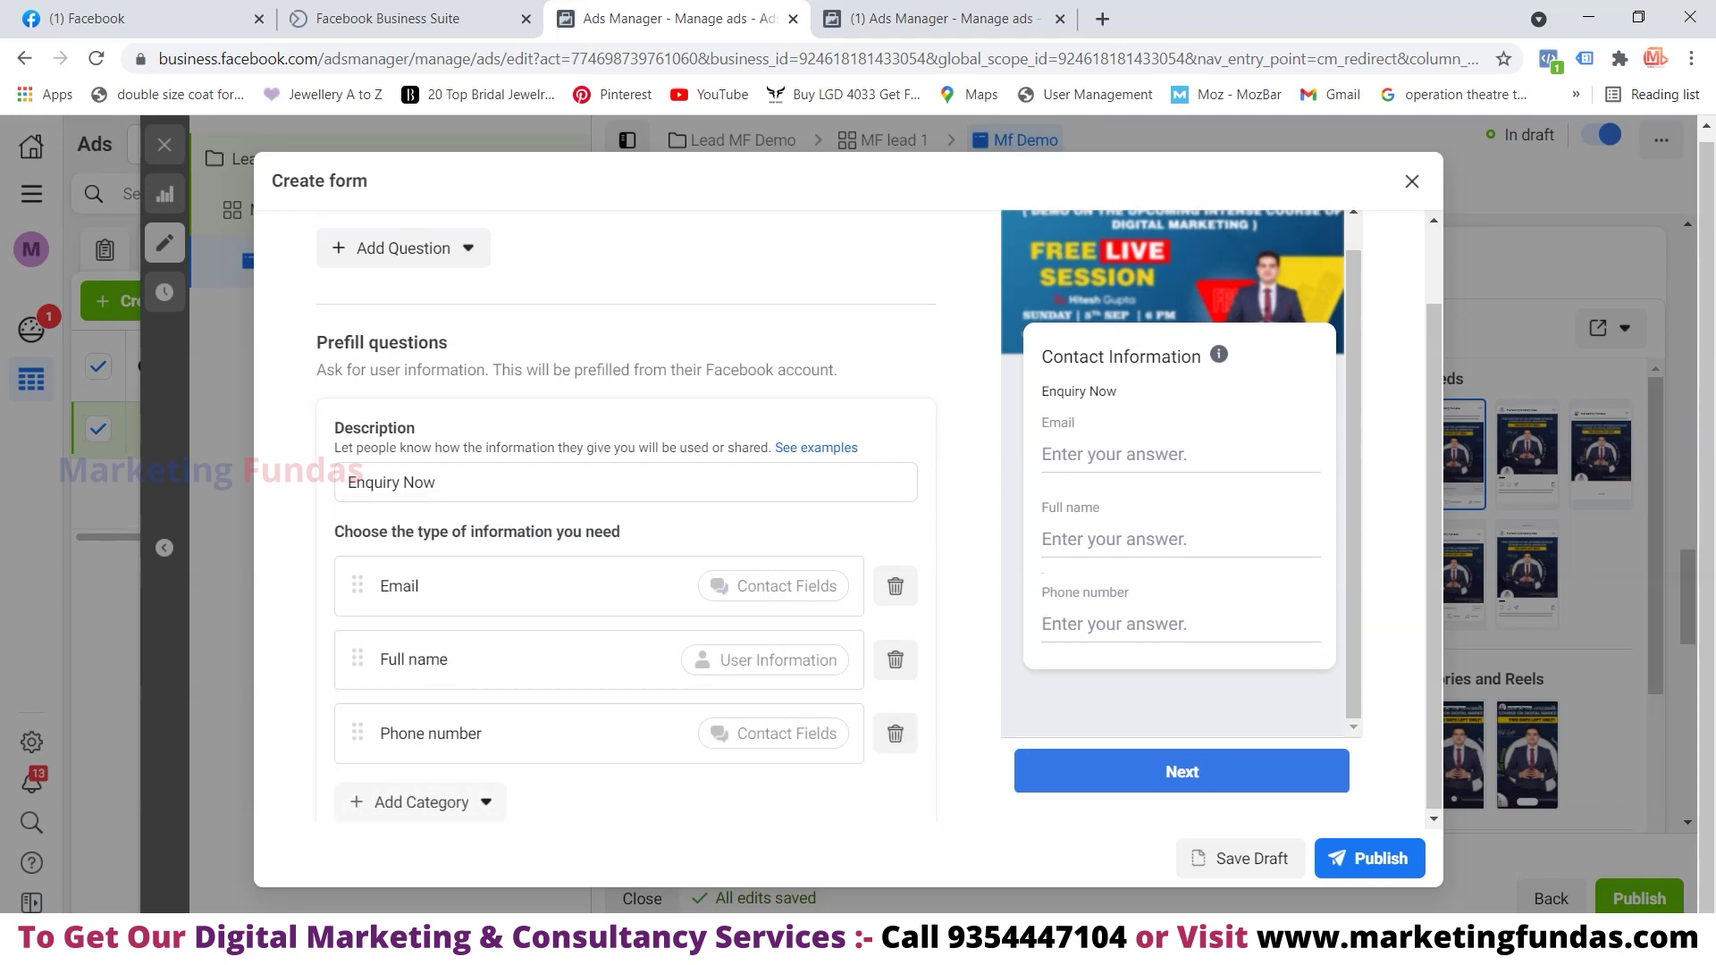
pyautogui.click(420, 801)
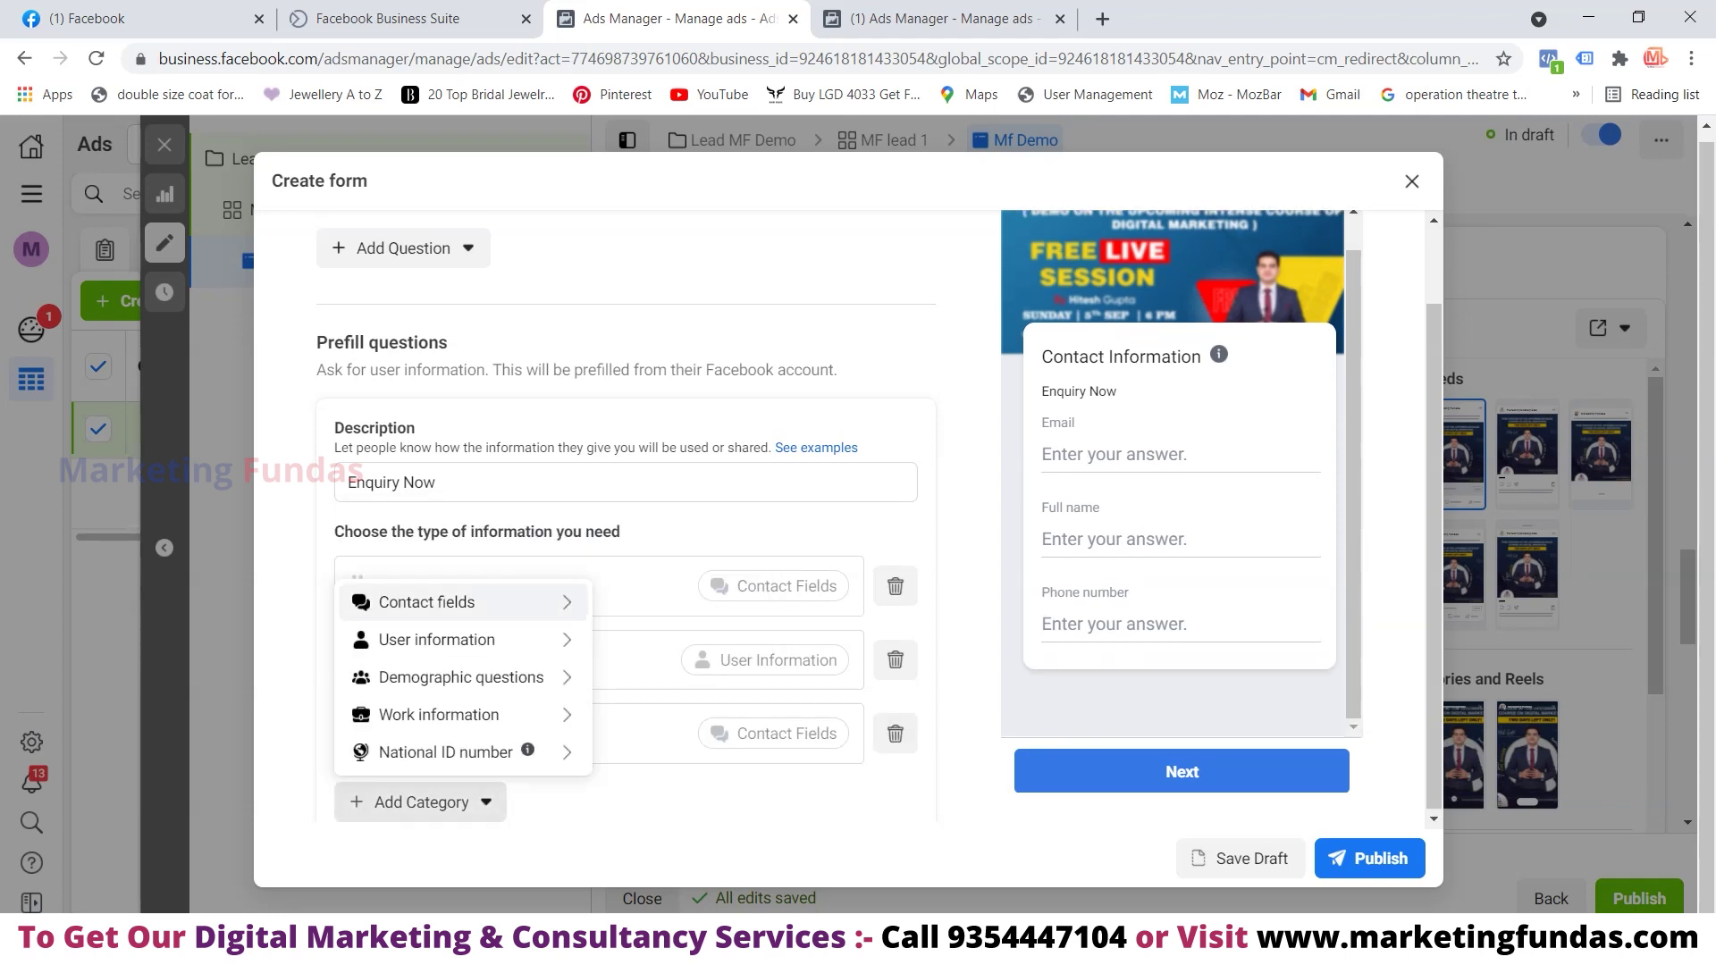
pyautogui.moveTo(464, 601)
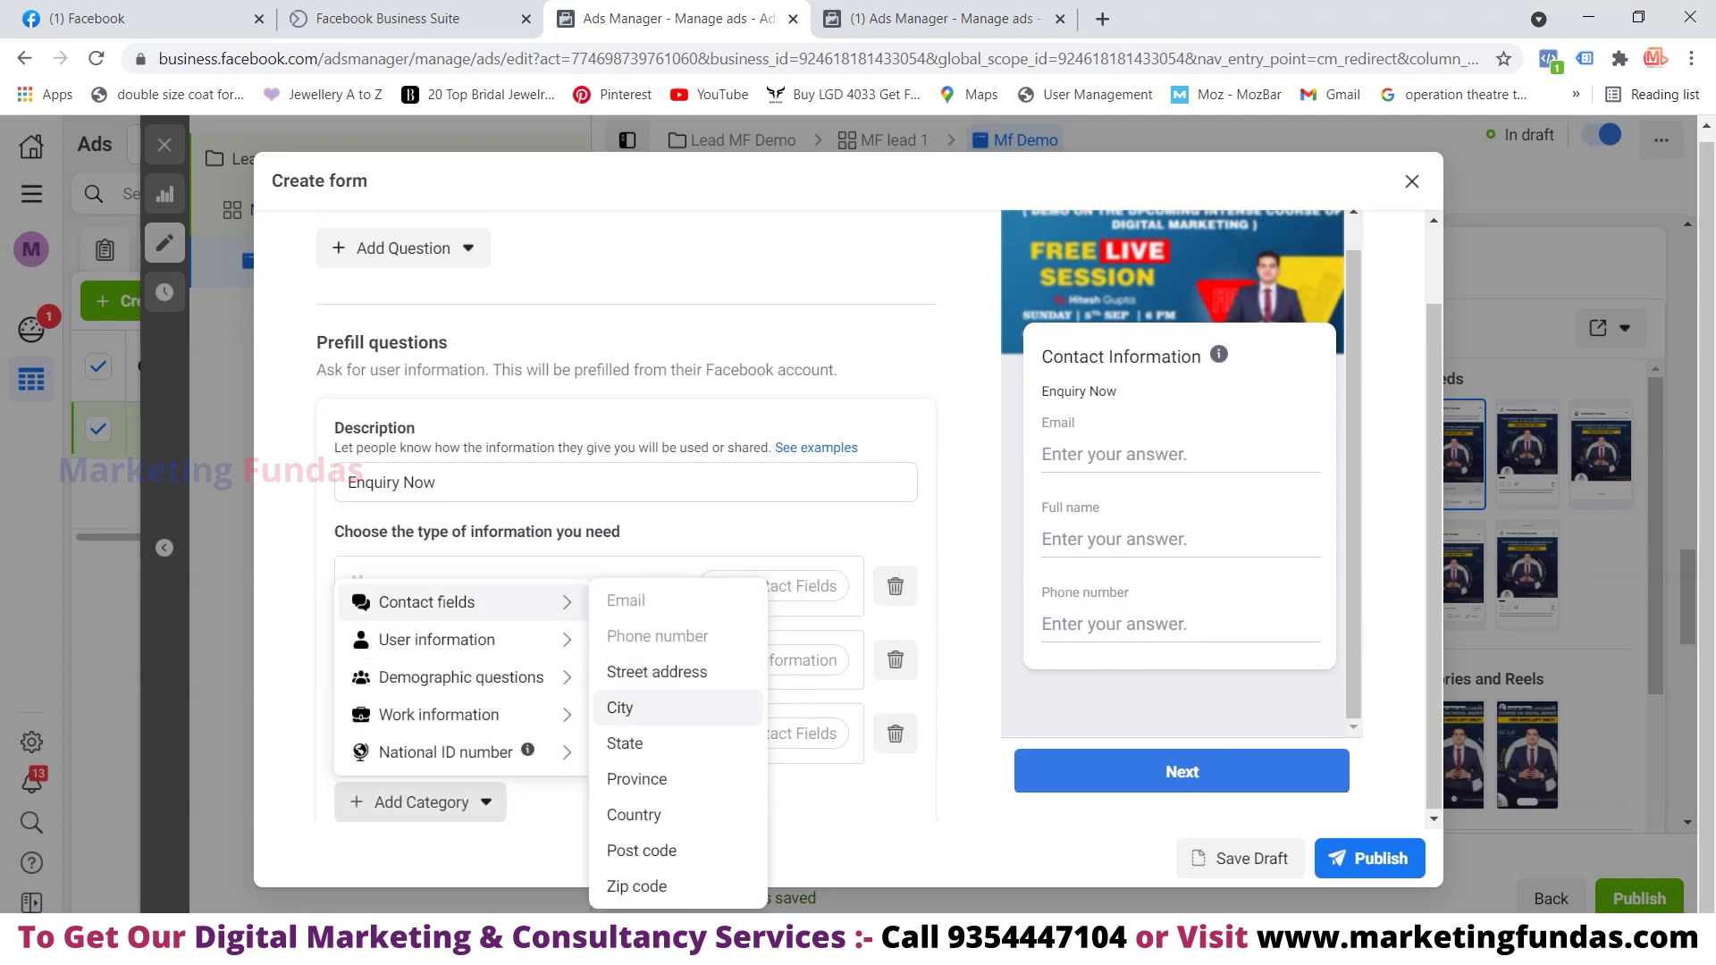
pyautogui.click(619, 707)
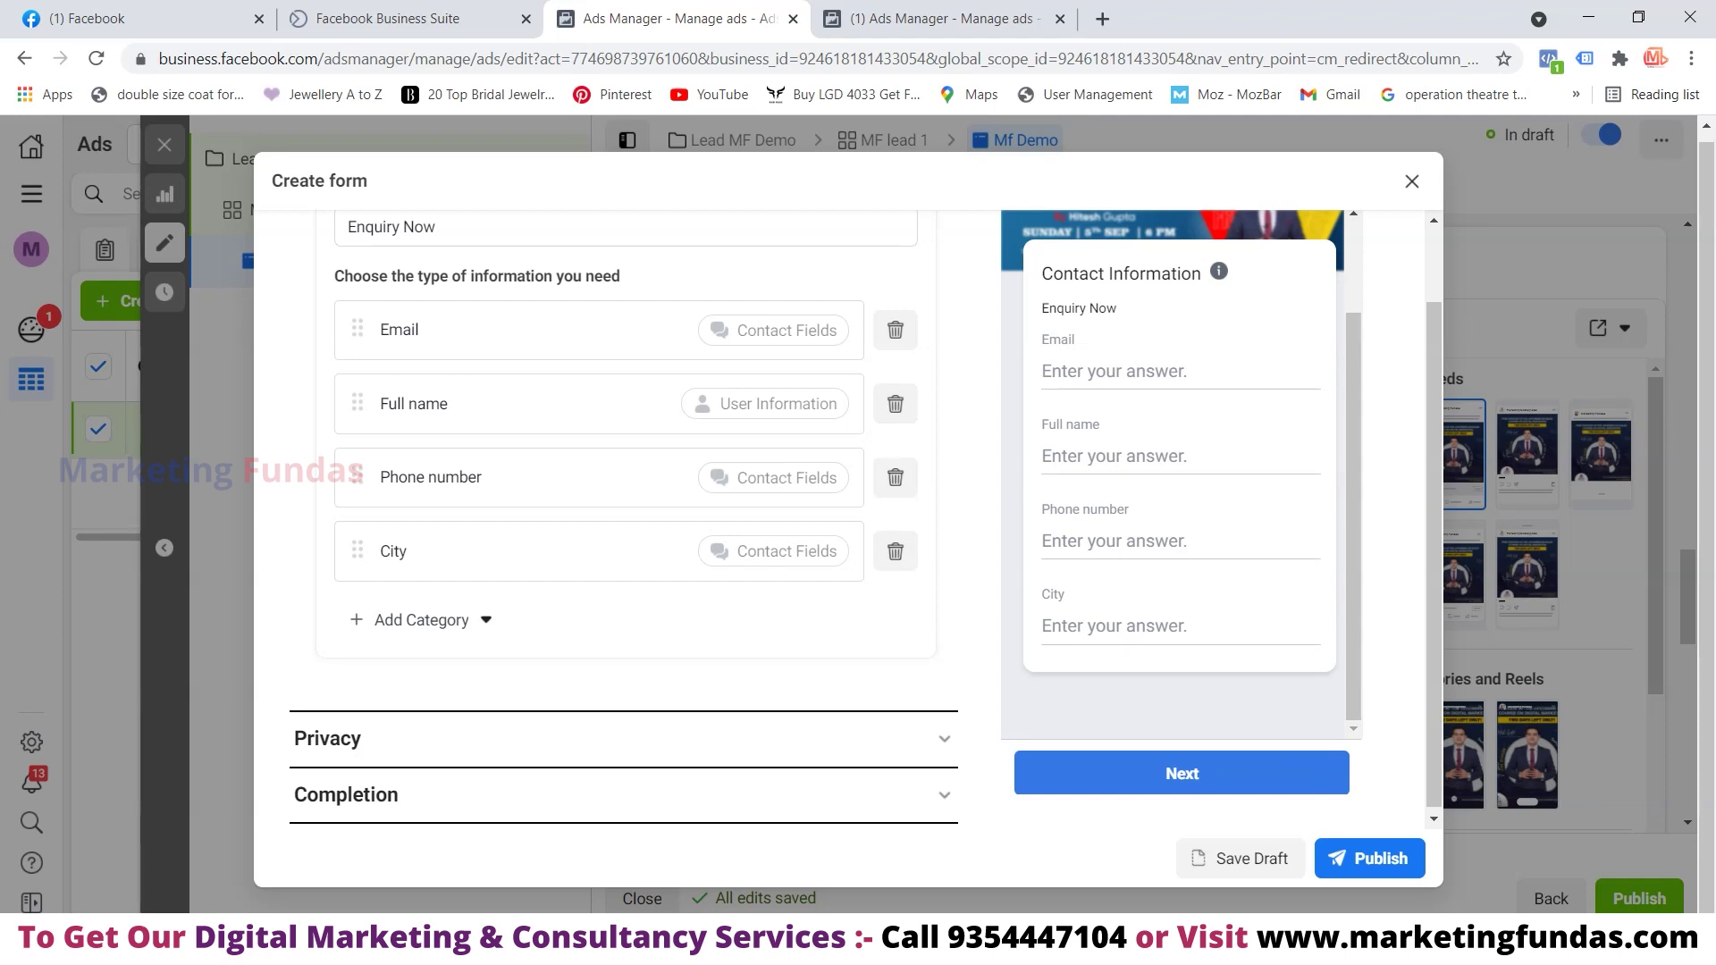
# Expand the form's Privacy section at its policy link and open marketingfundas.com in a new browser tab
pyautogui.click(624, 739)
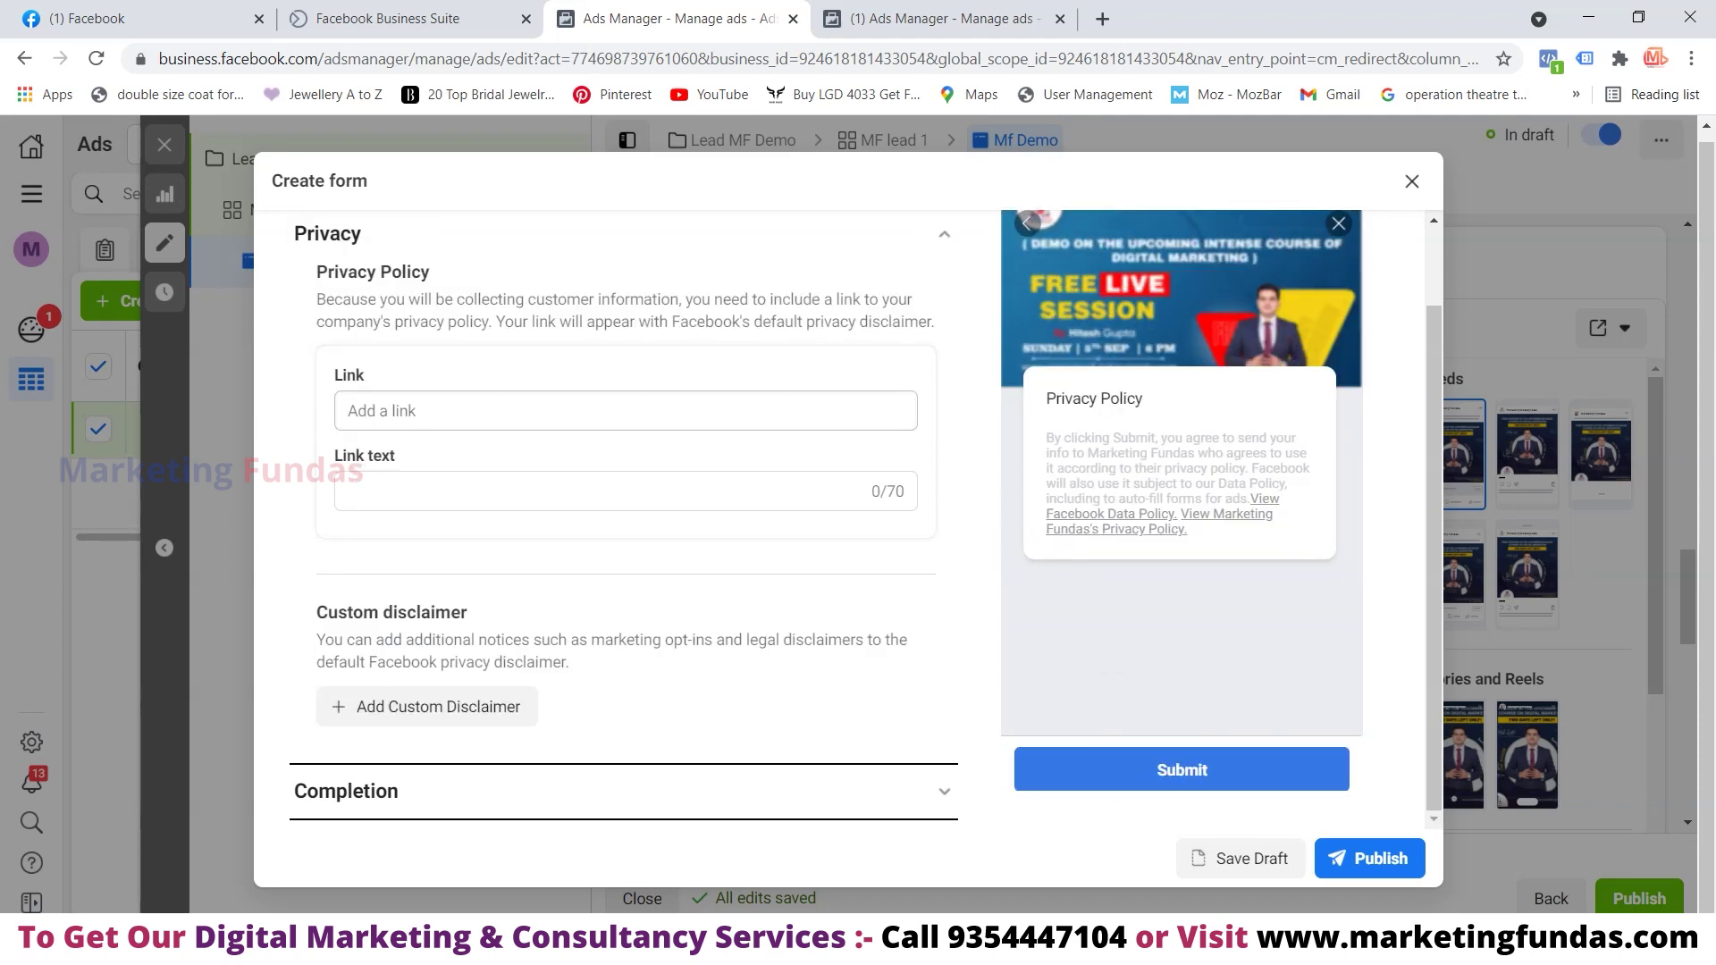
pyautogui.click(625, 410)
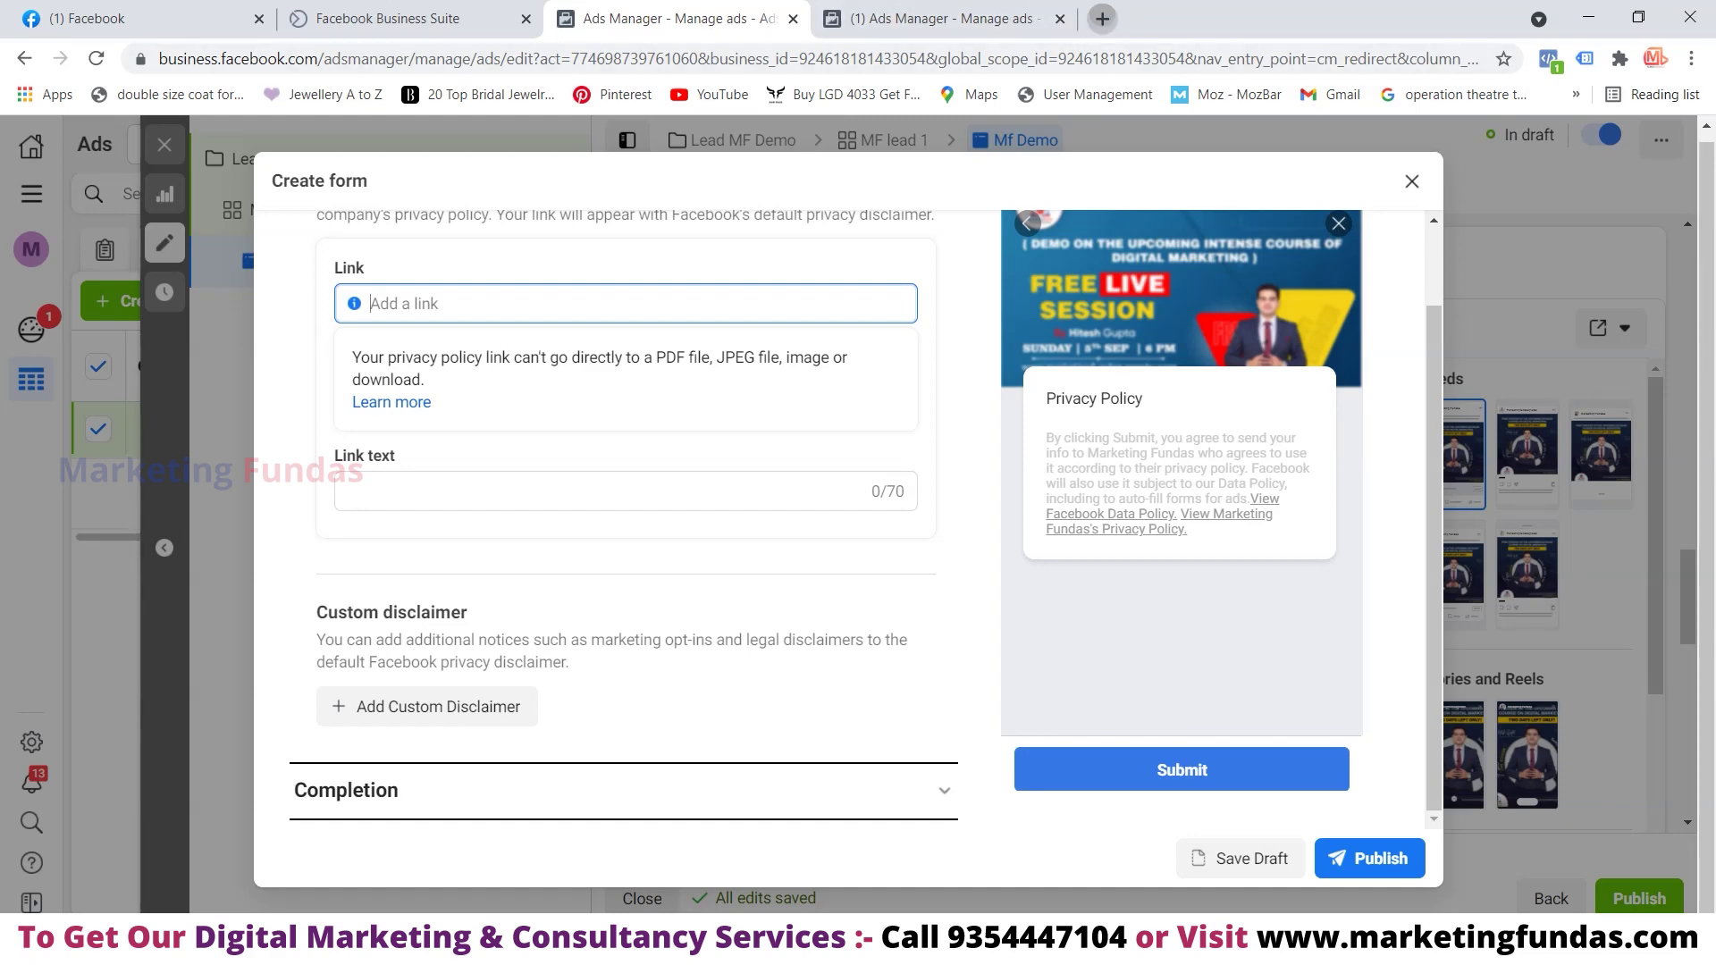
pyautogui.click(1102, 19)
pyautogui.write('m')
pyautogui.press('Return')
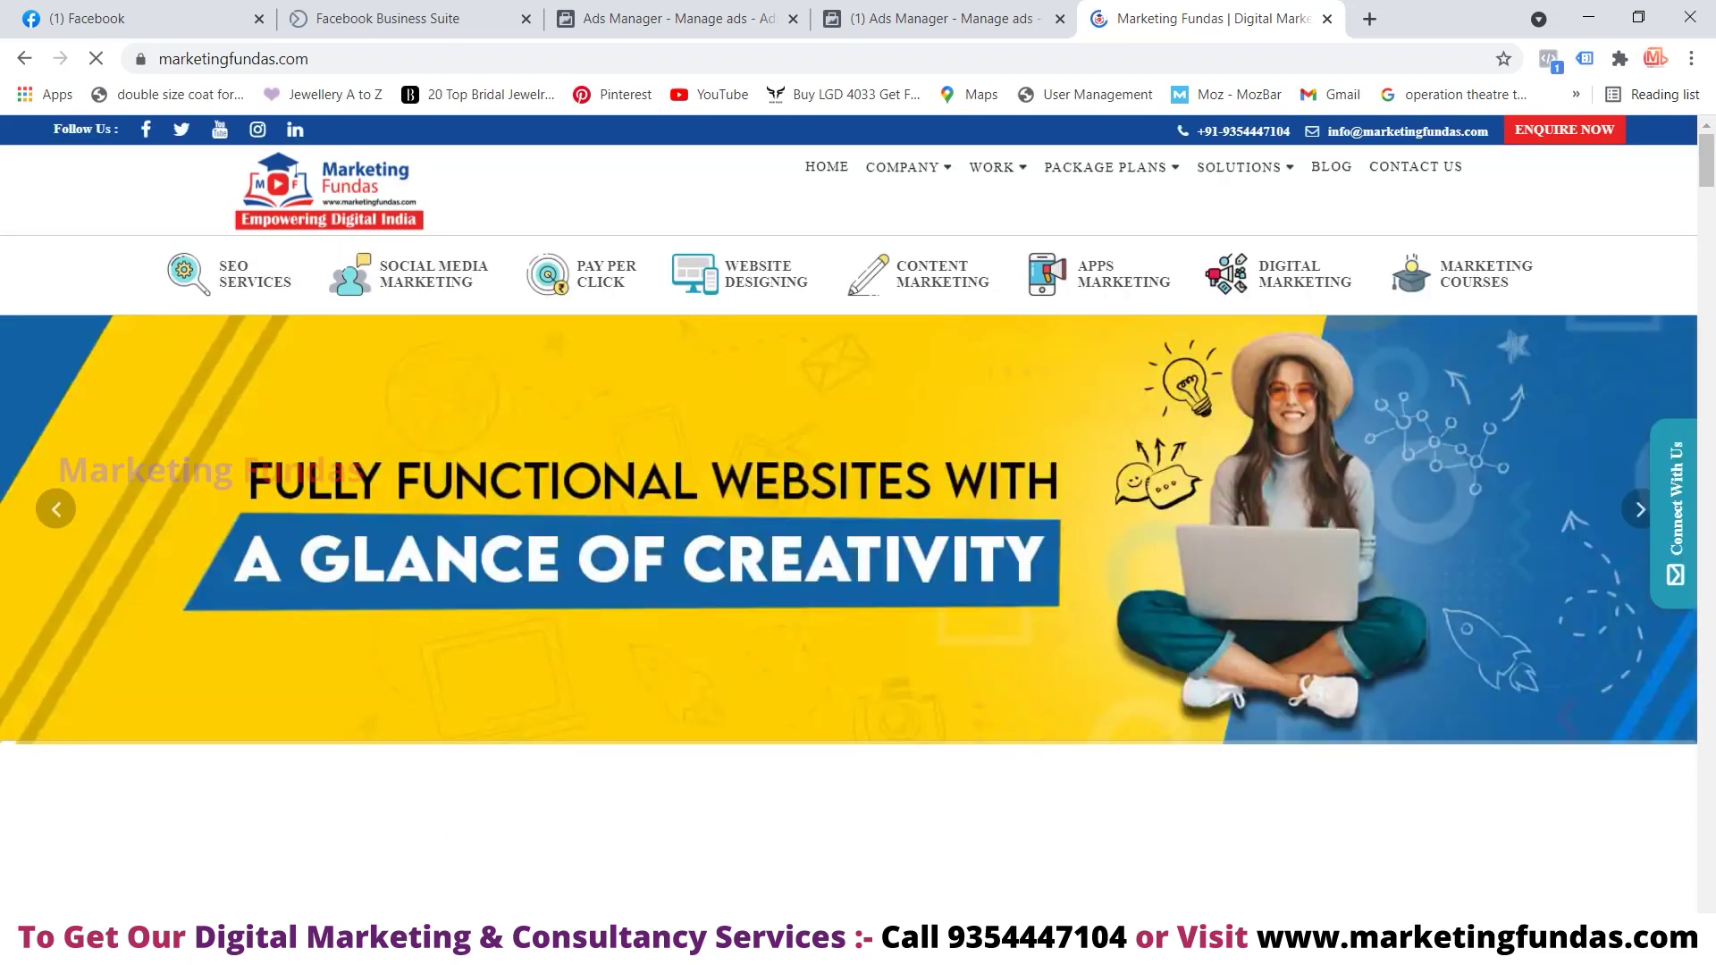
# Copy the URL of the site's Terms & Condition / Privacy Policy page and return to the lead form in Ads Manager
pyautogui.scroll(-15, 849, 536)
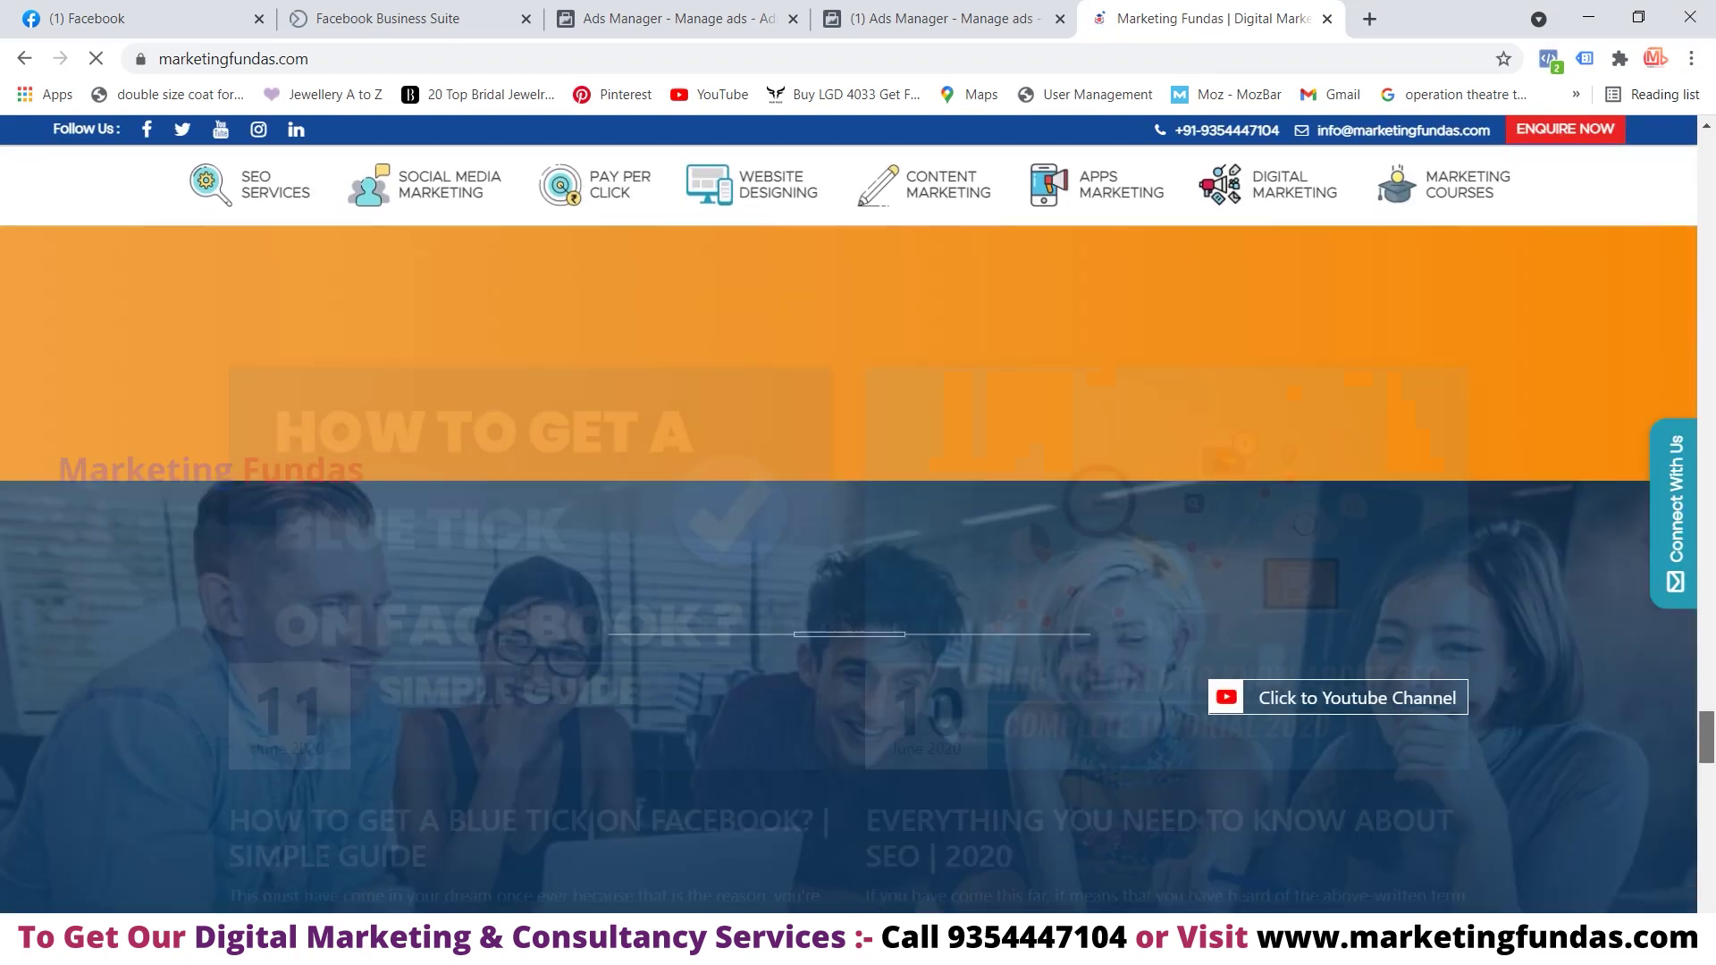
pyautogui.scroll(-15, 849, 569)
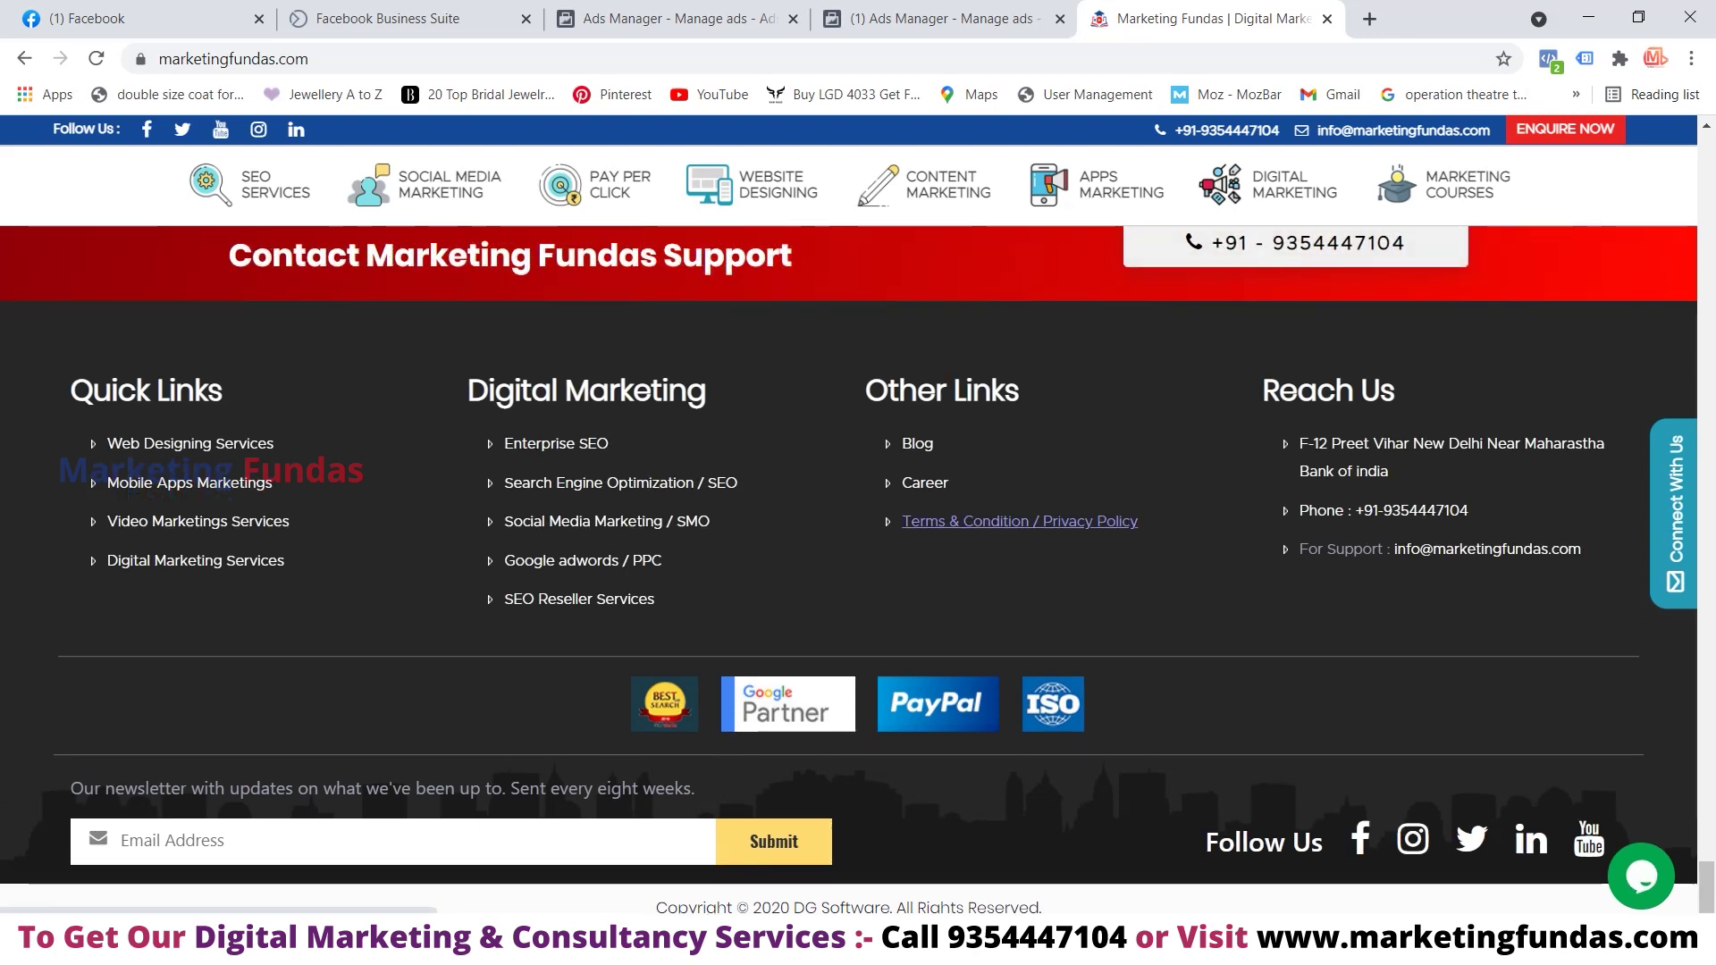
pyautogui.click(1019, 522)
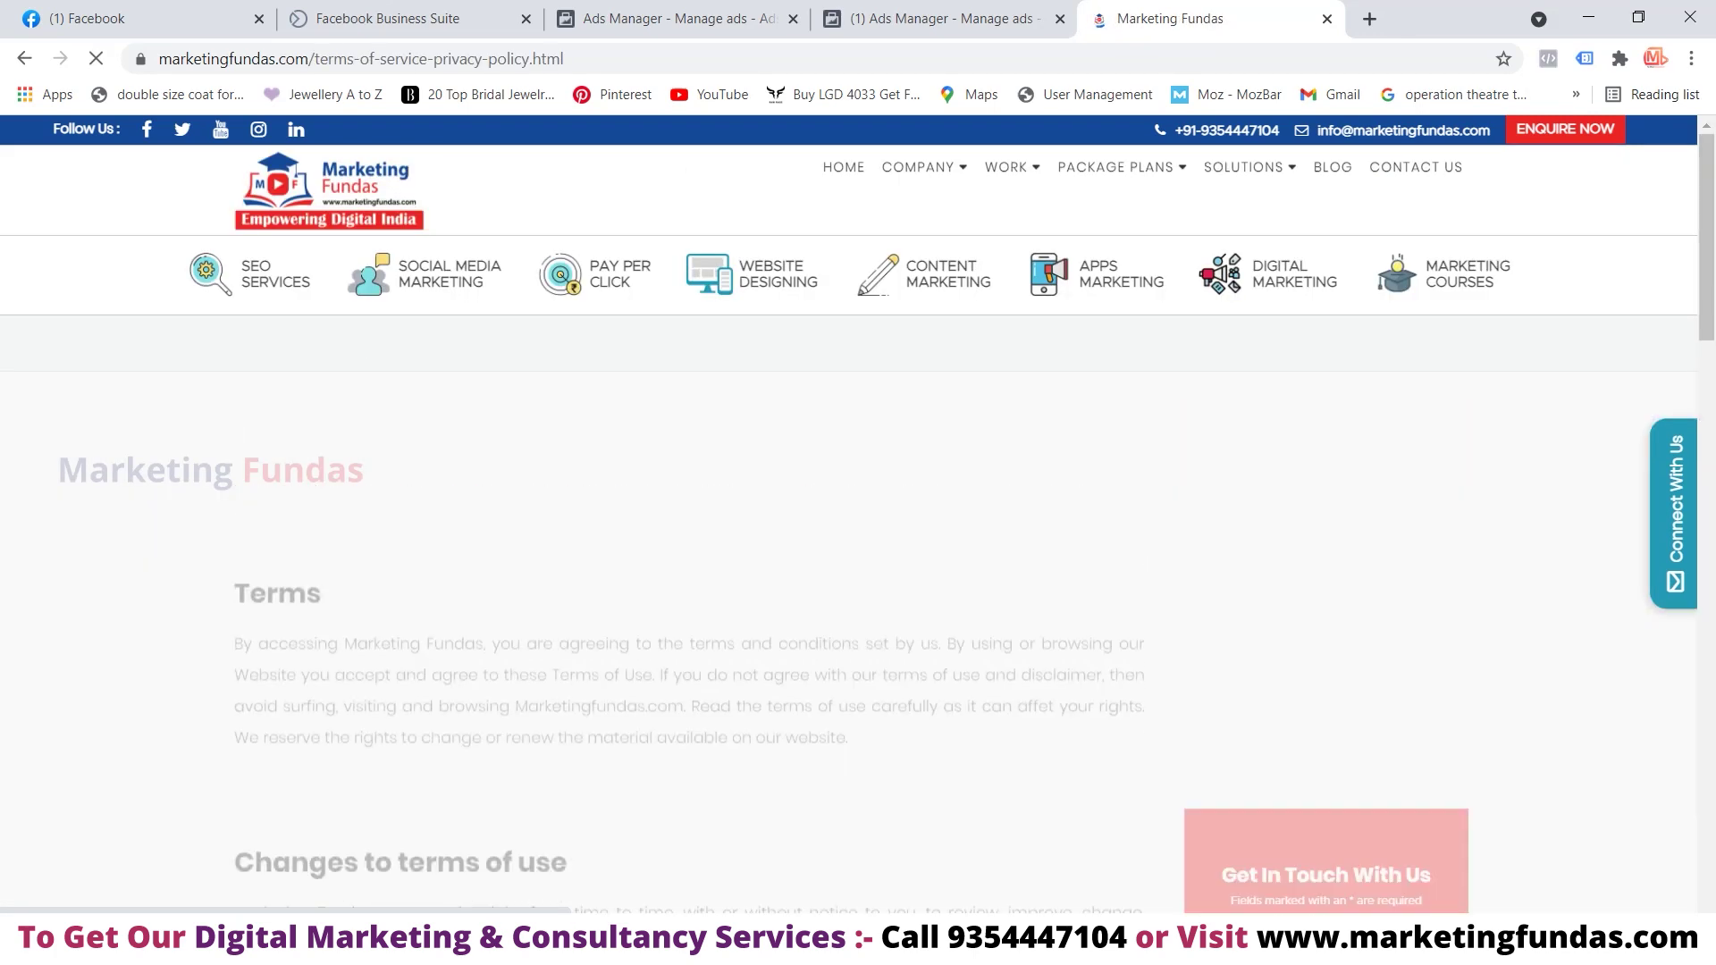
pyautogui.scroll(-9, 688, 536)
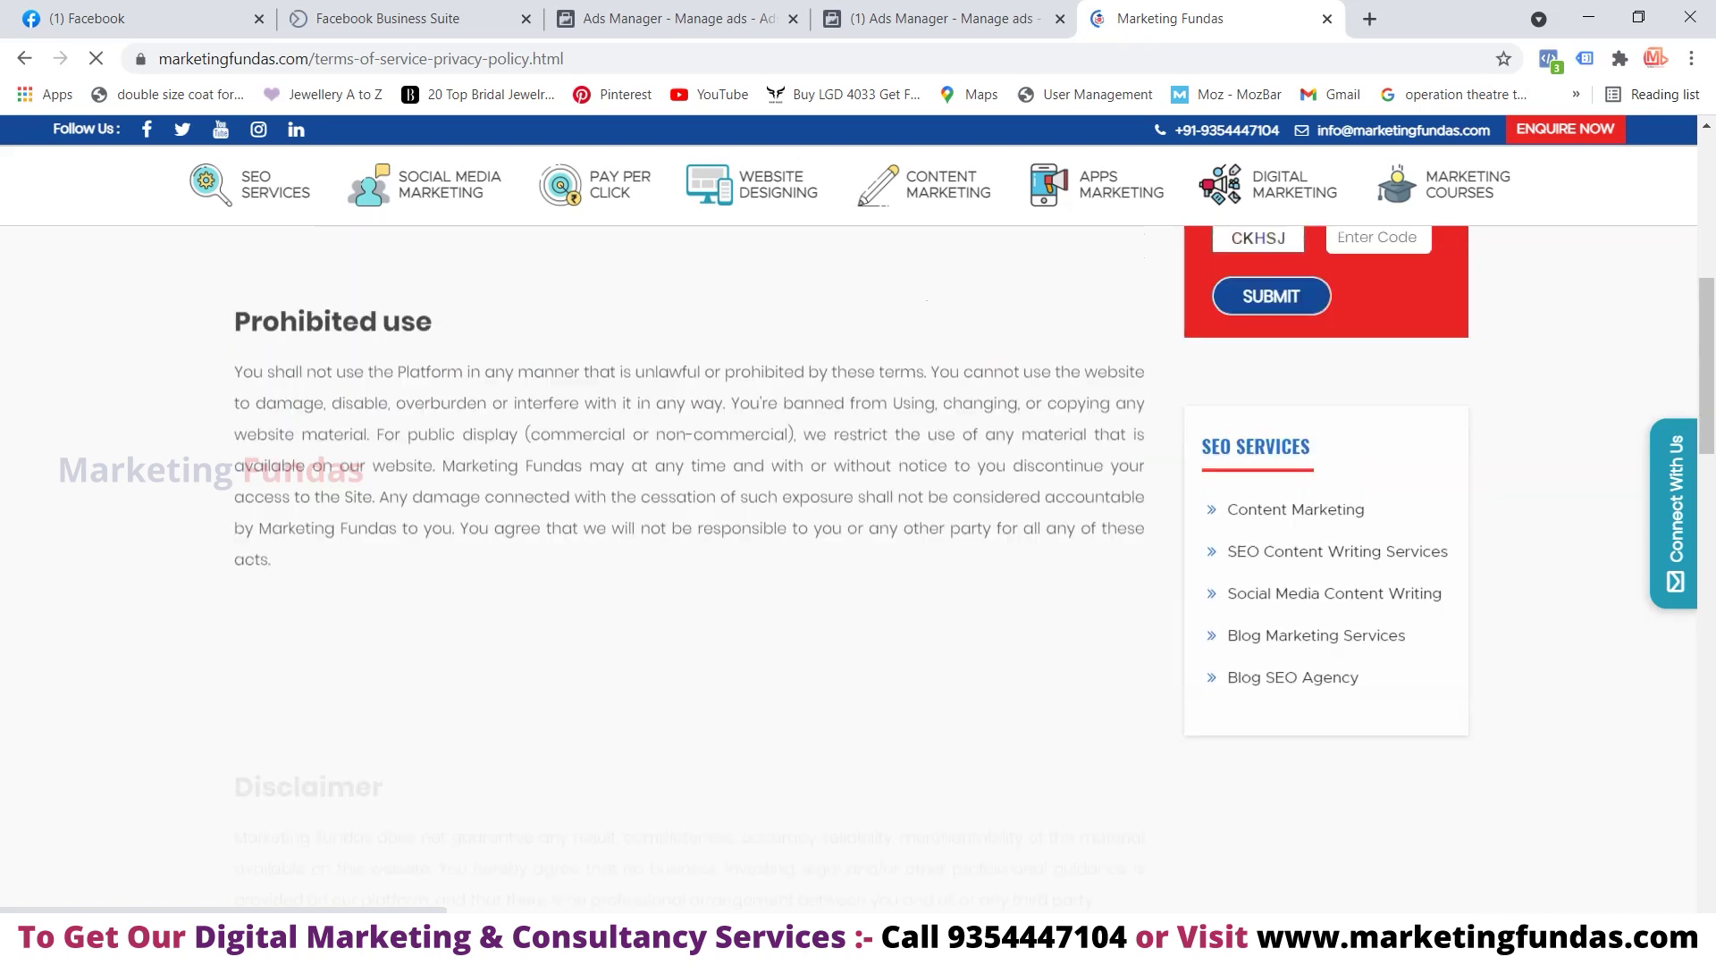
pyautogui.click(572, 59)
pyautogui.hotkey('ctrl', 'c')
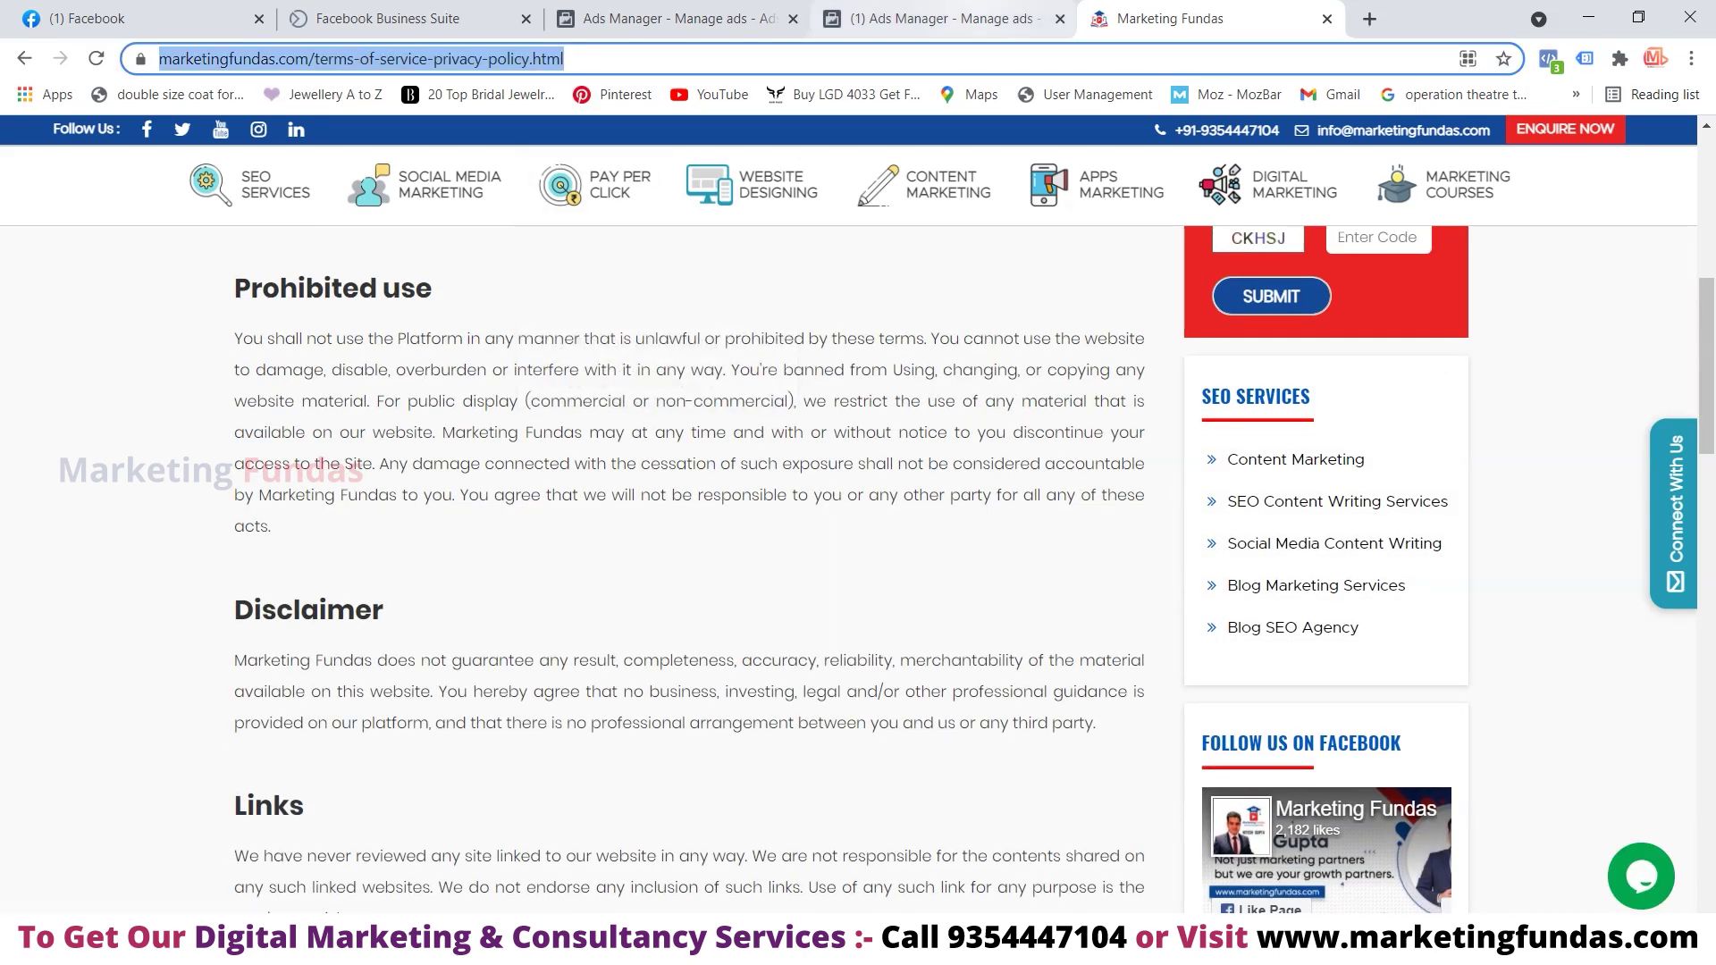
pyautogui.click(943, 19)
pyautogui.click(674, 18)
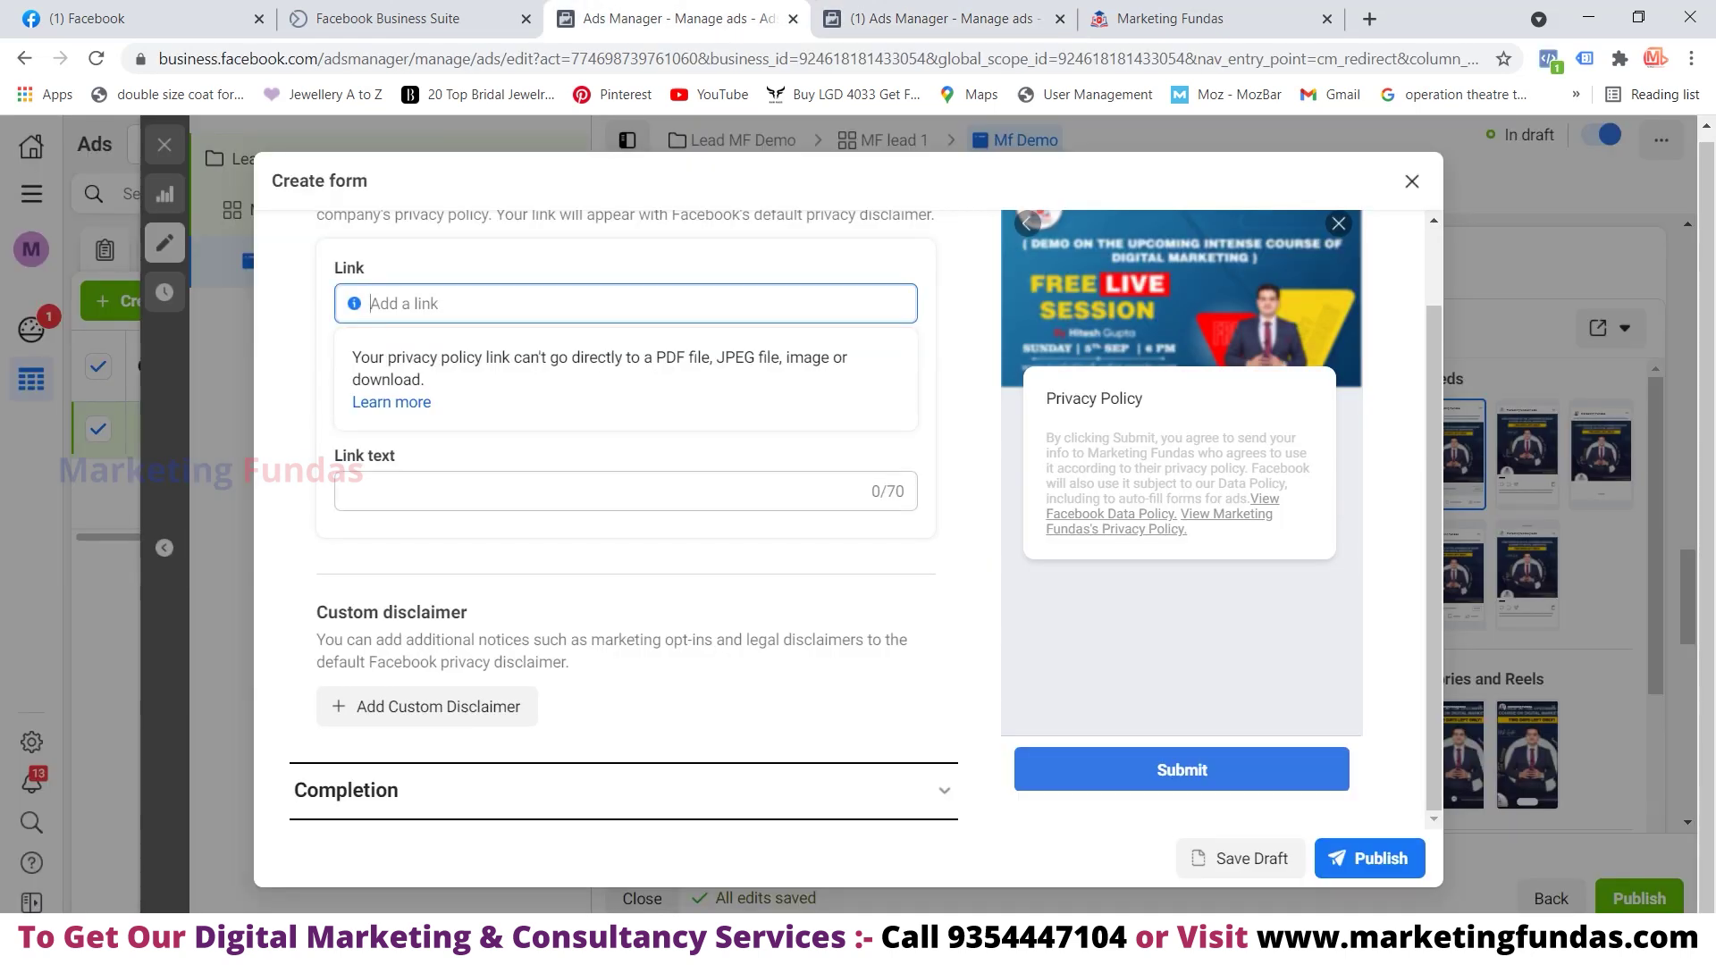
pyautogui.hotkey('ctrl', 'v')
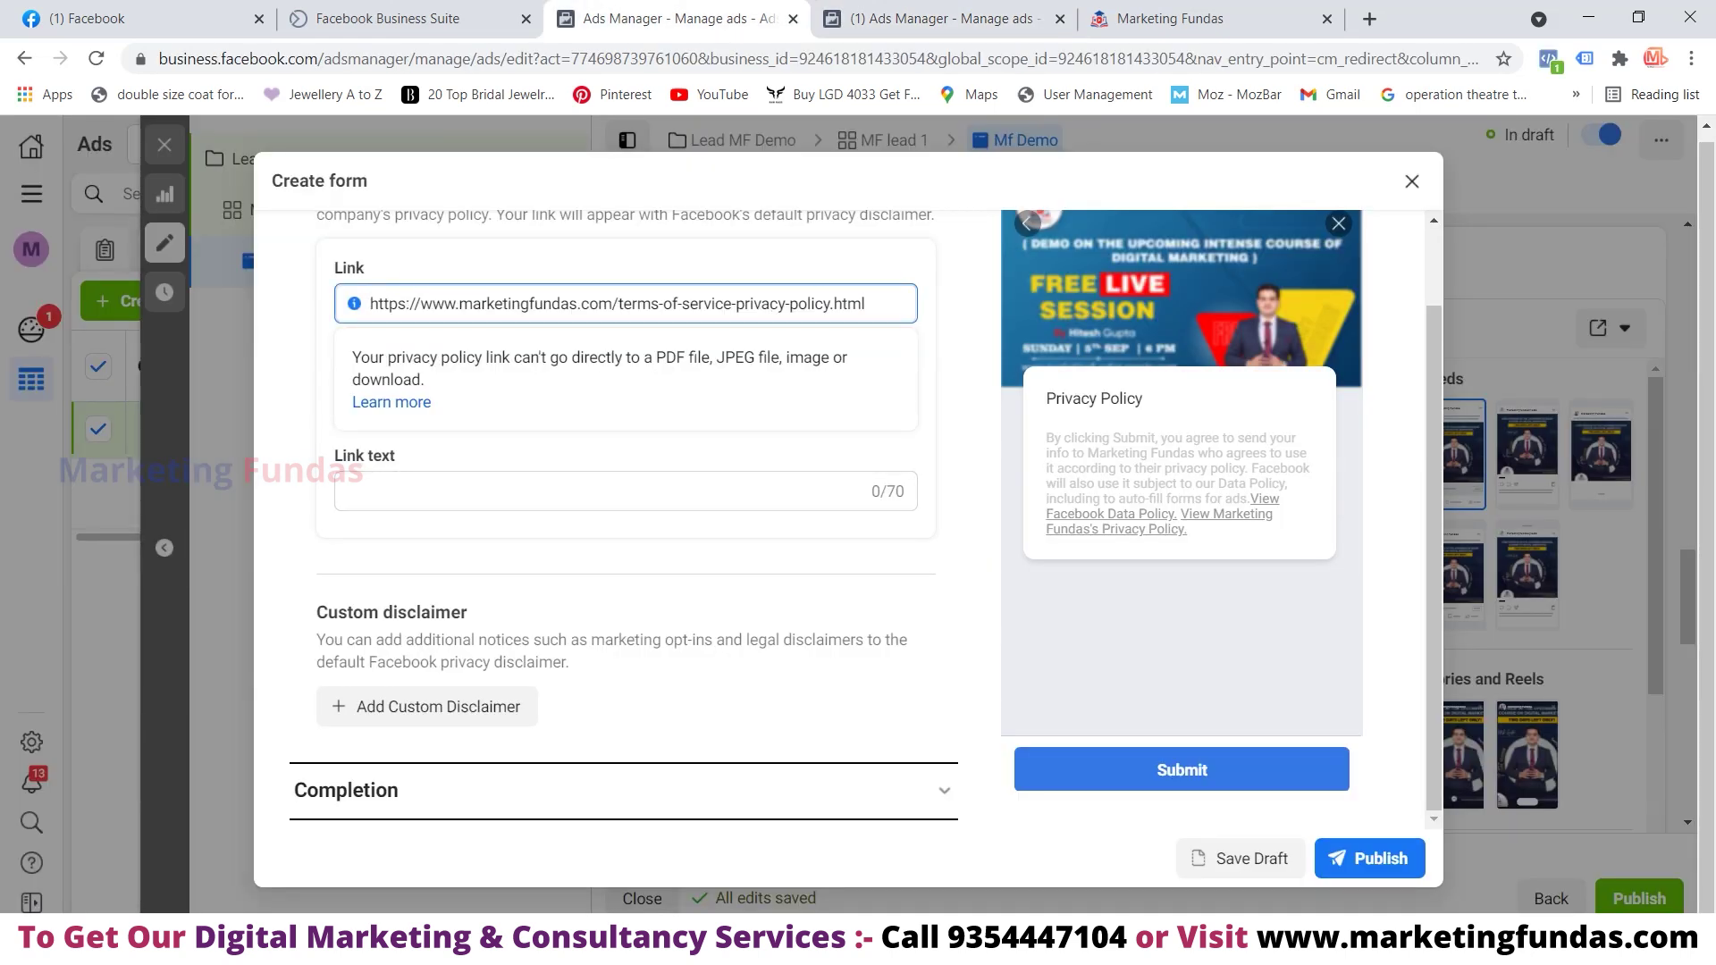
pyautogui.click(590, 491)
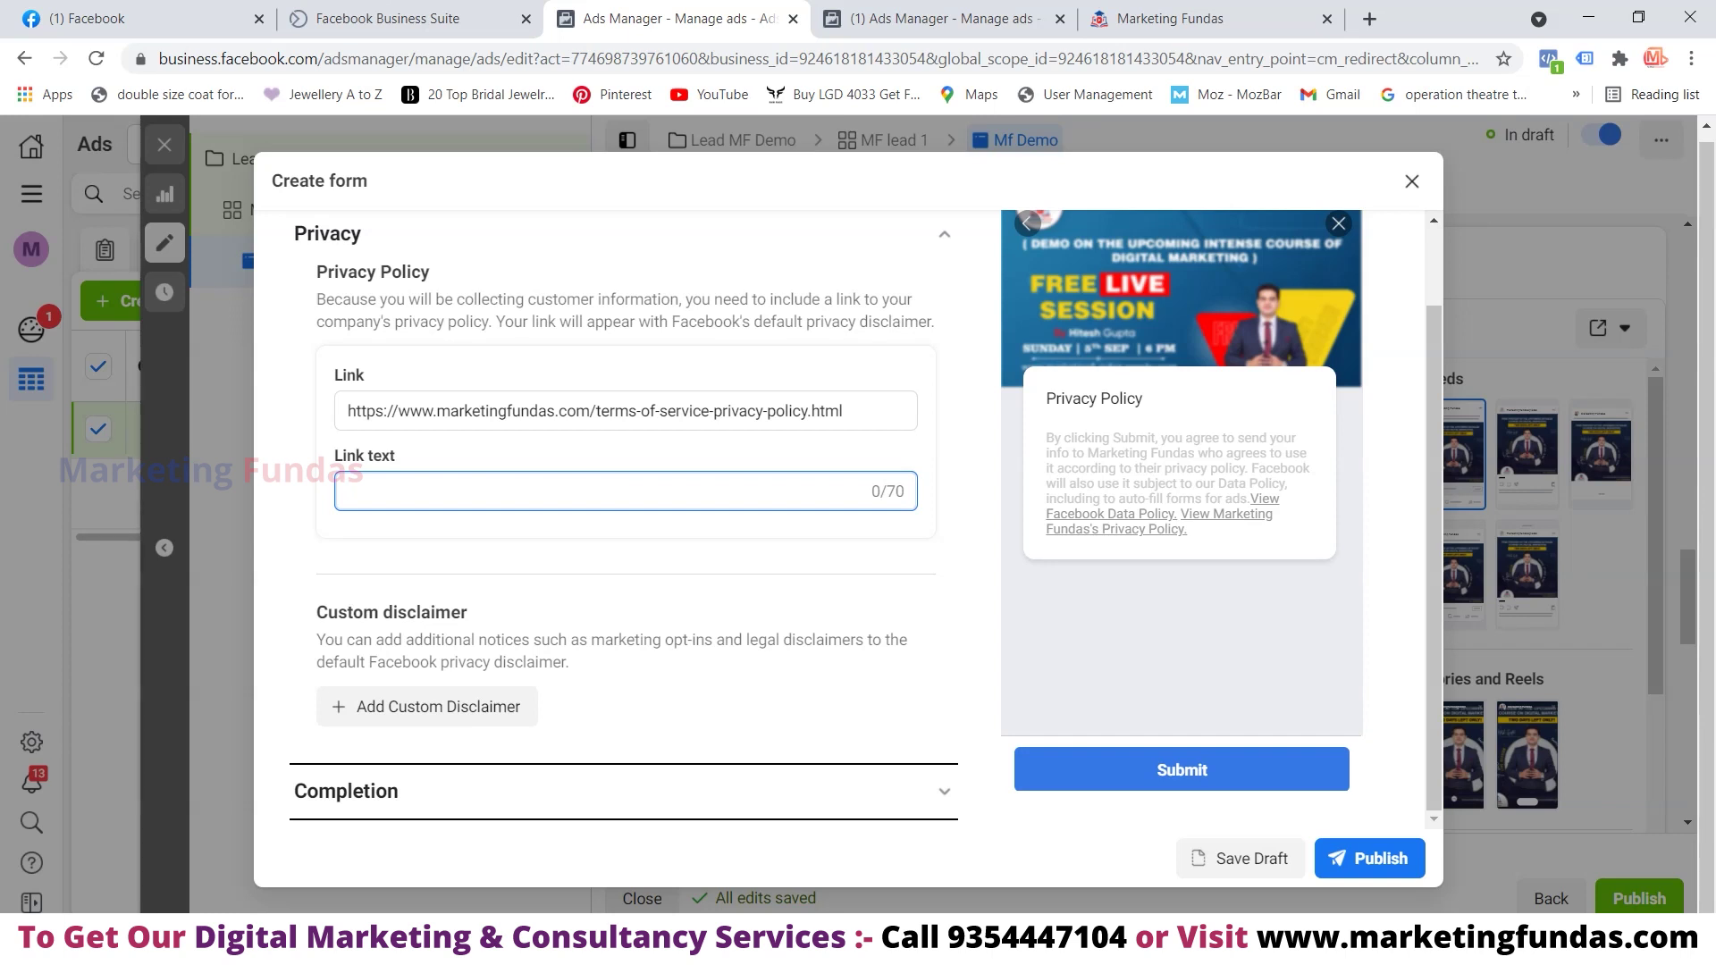
pyautogui.write('Msr')
pyautogui.hotkey('ctrl', 'a')
pyautogui.write('Marketi')
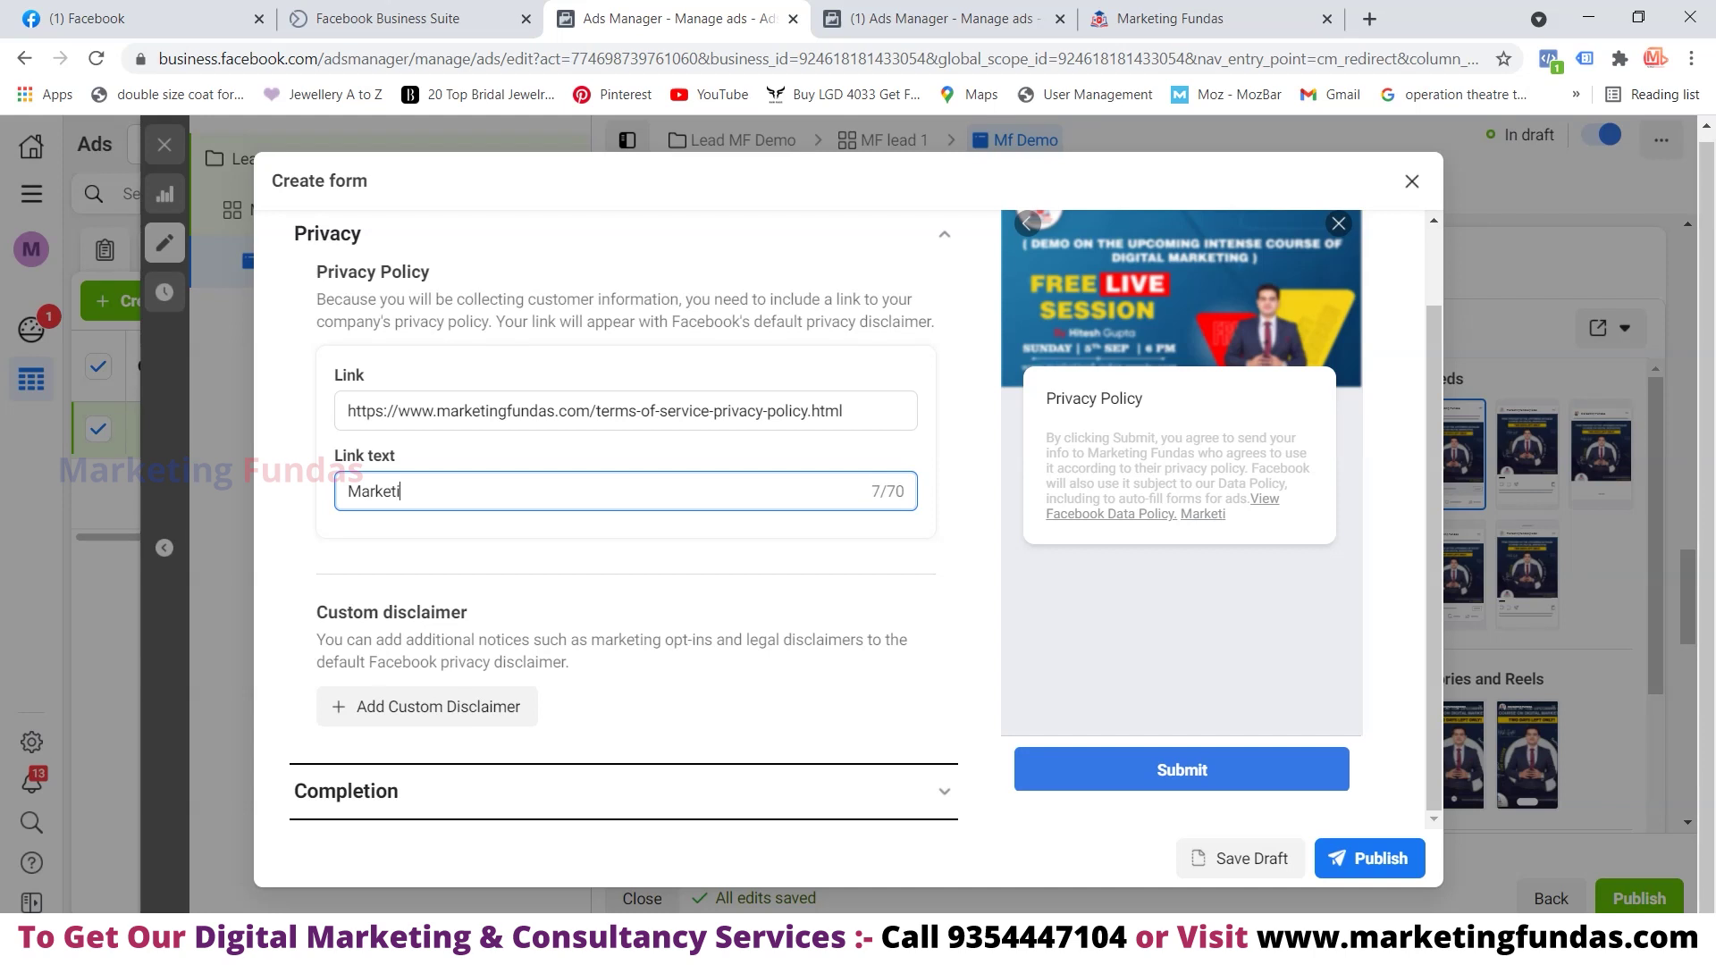
pyautogui.write('ng Fundas P')
pyautogui.write('licy')
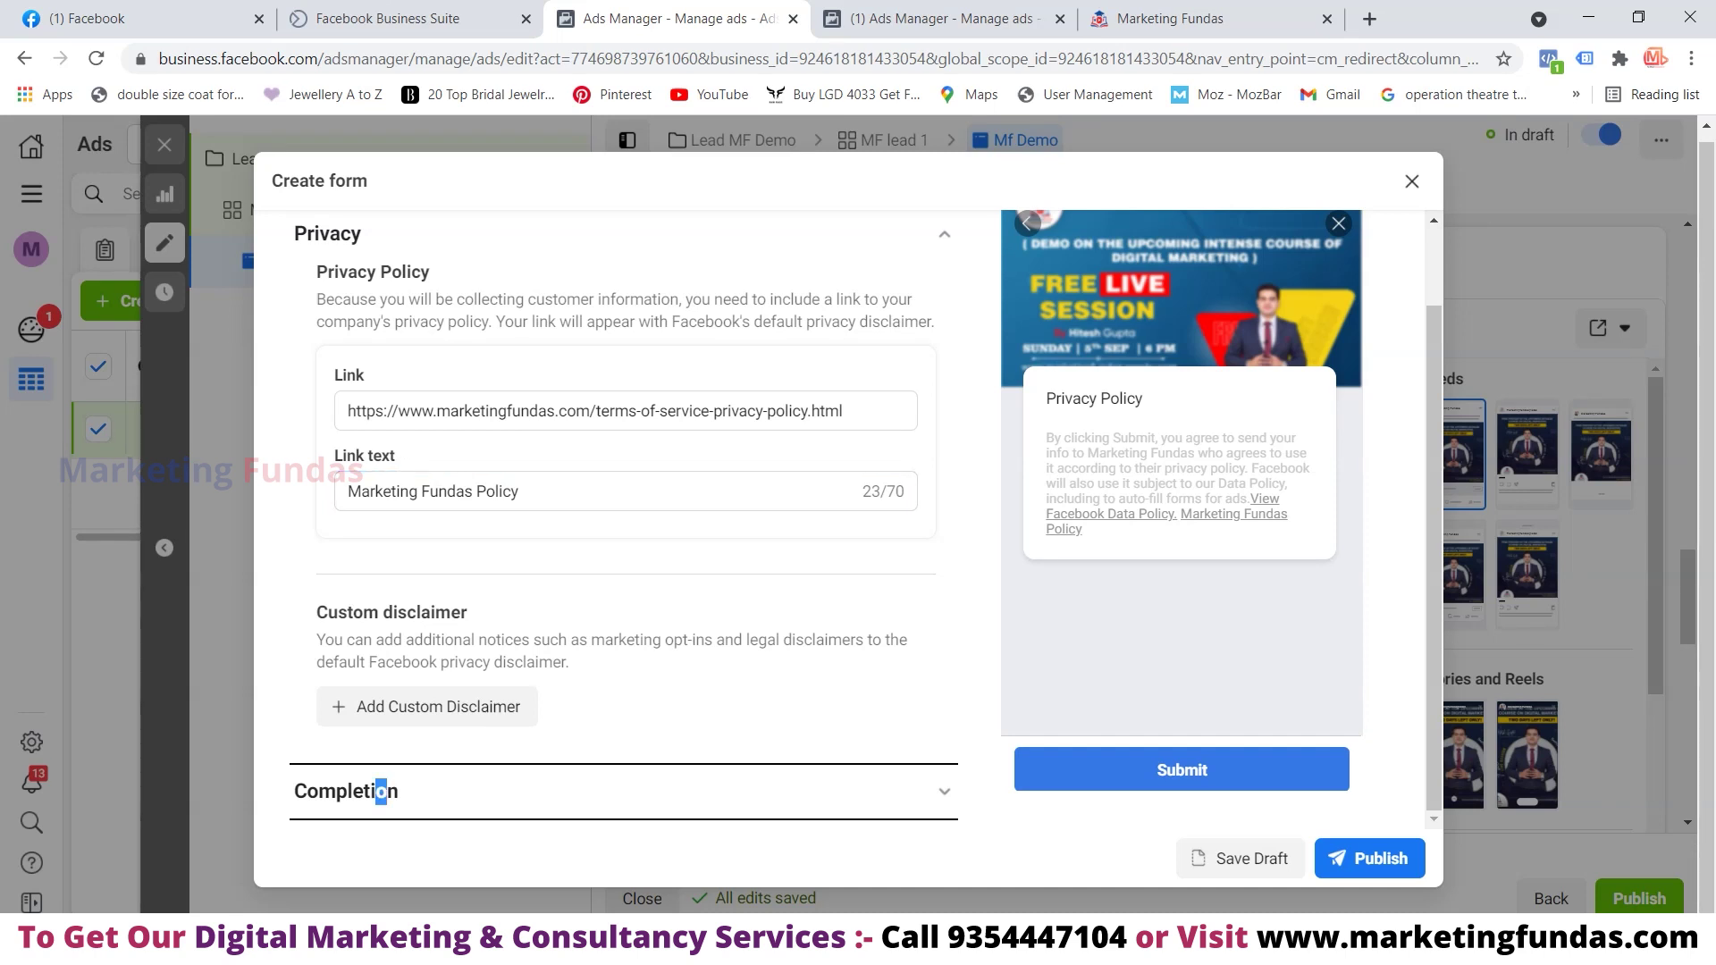
# Expand the form's Completion section at its link and copy the marketingfundas.com home page URL from the website's browser tab
pyautogui.click(382, 791)
pyautogui.scroll(-1, 382, 289)
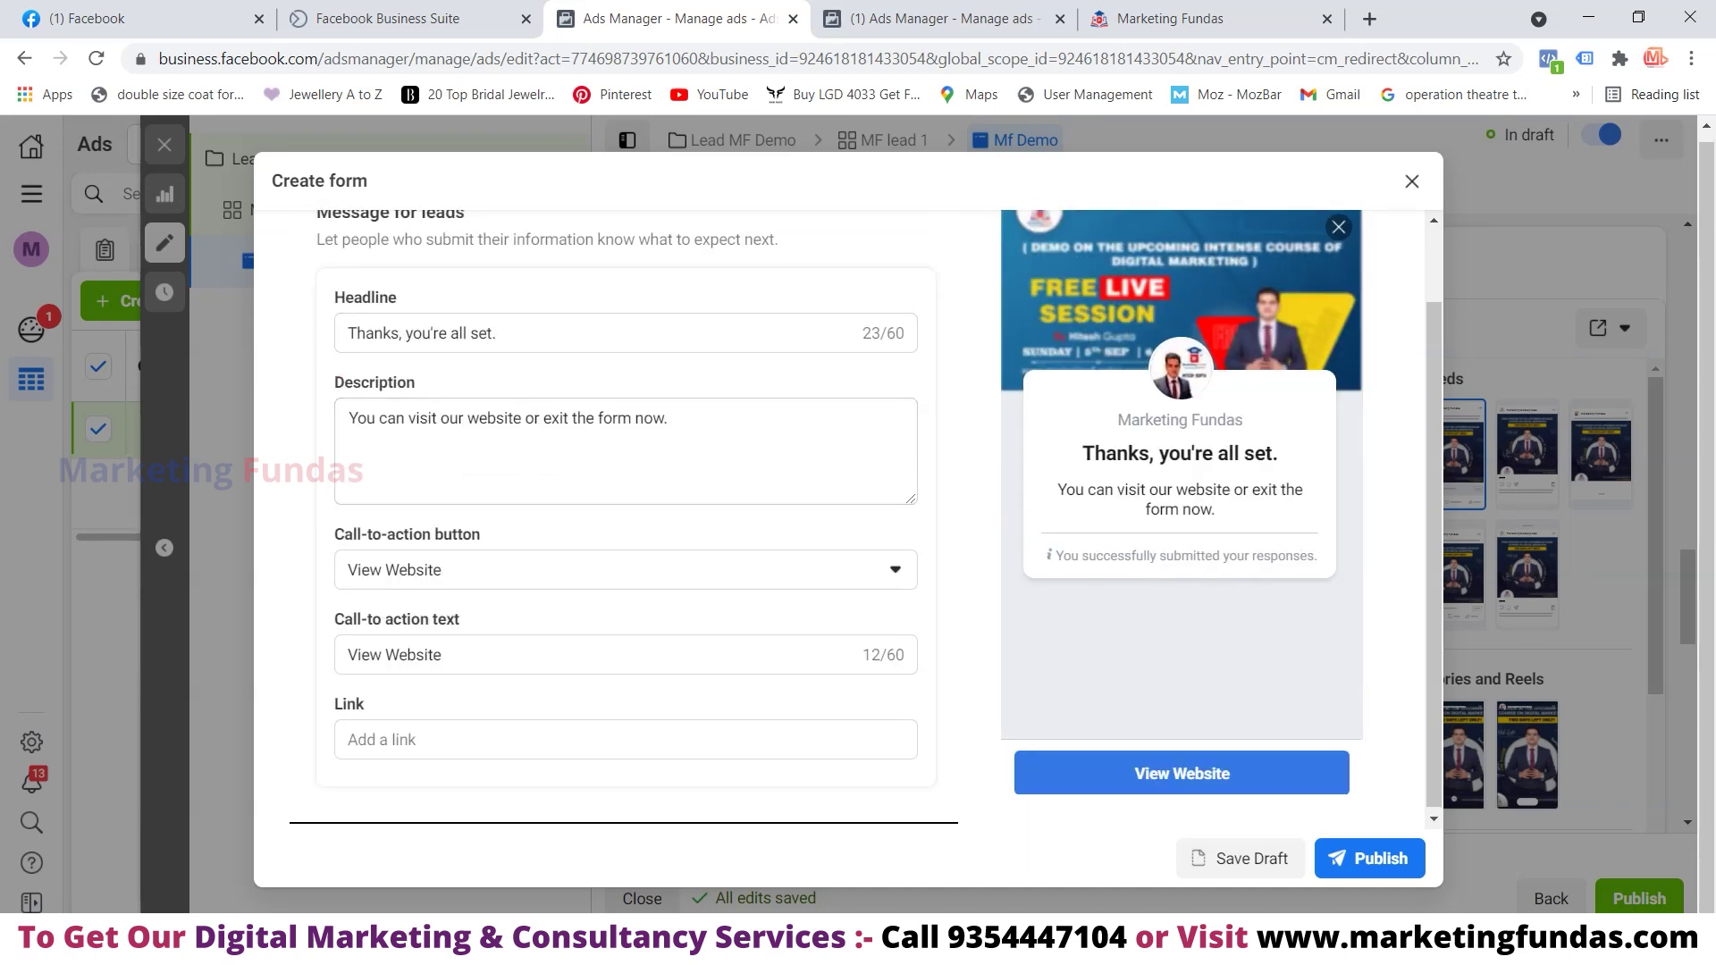
pyautogui.click(371, 739)
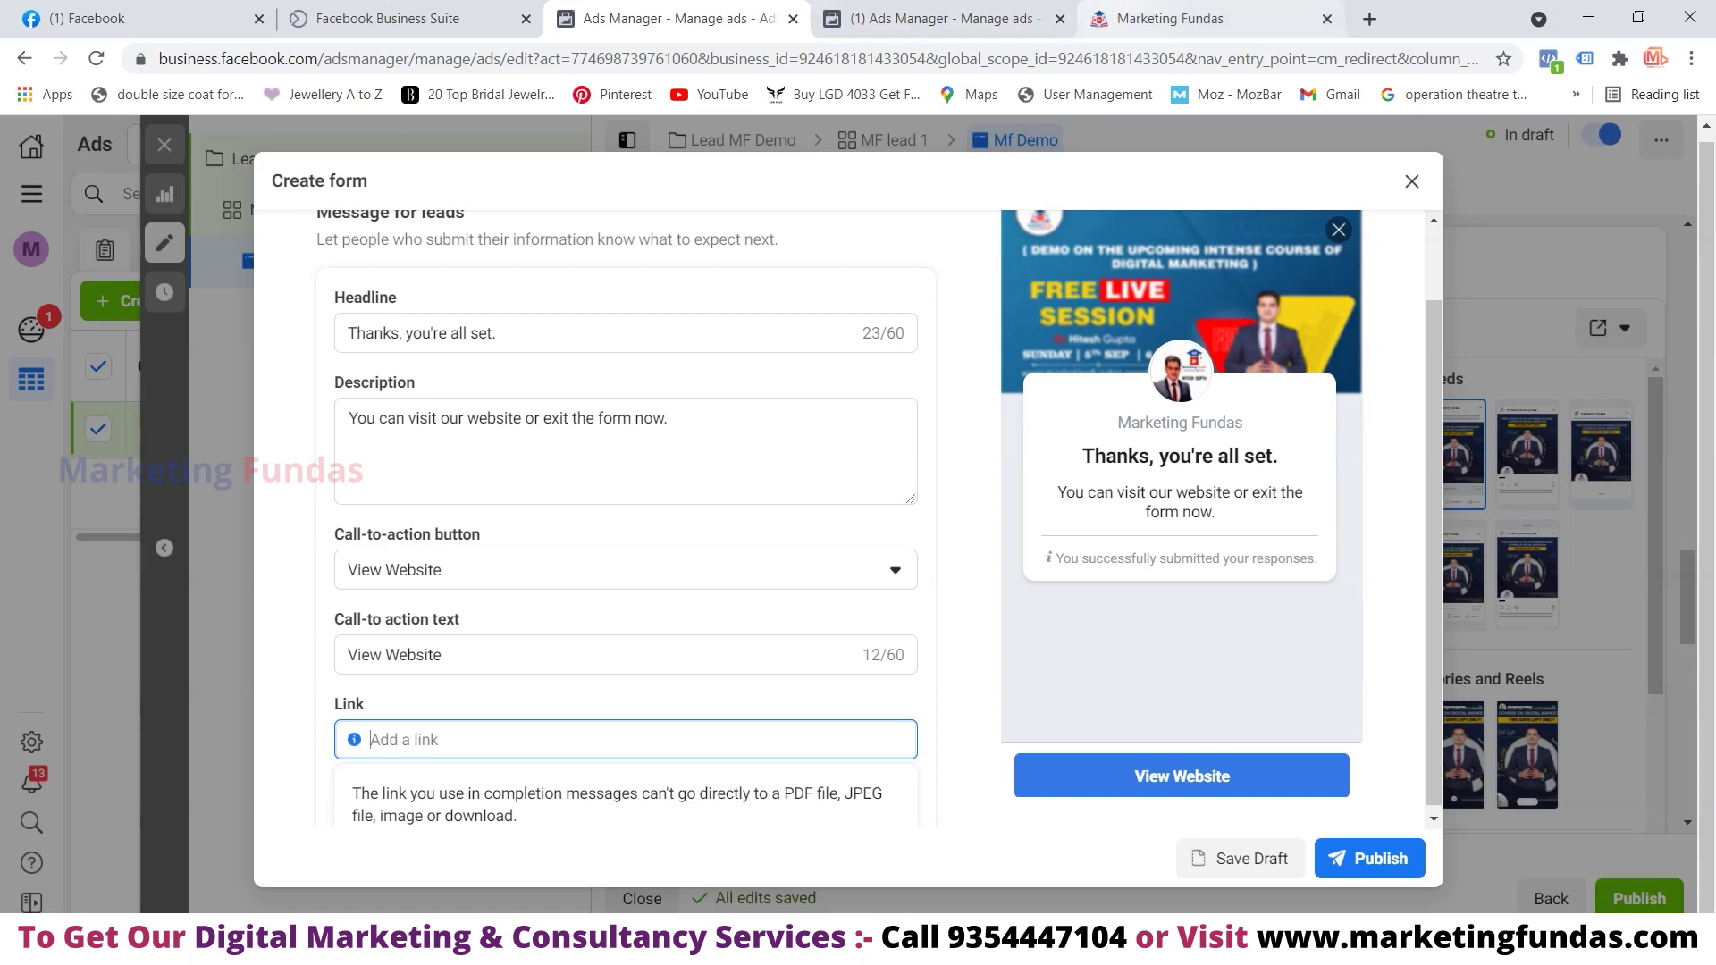
pyautogui.click(1179, 18)
pyautogui.scroll(10, 438, 358)
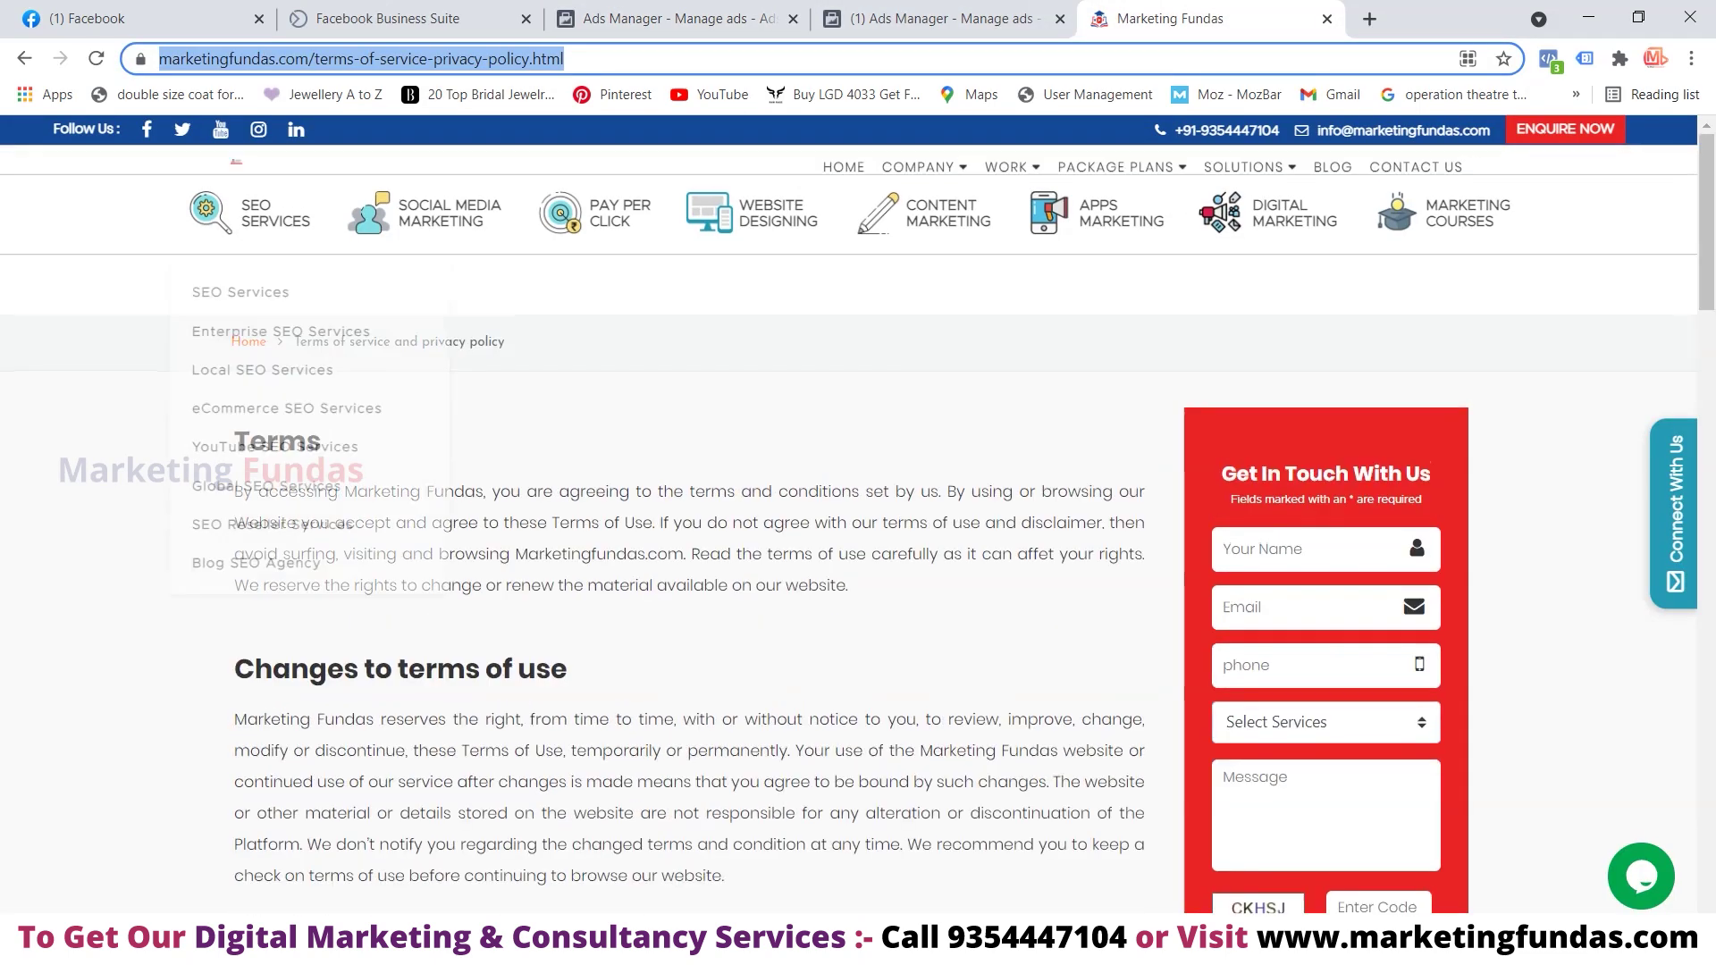
pyautogui.click(344, 190)
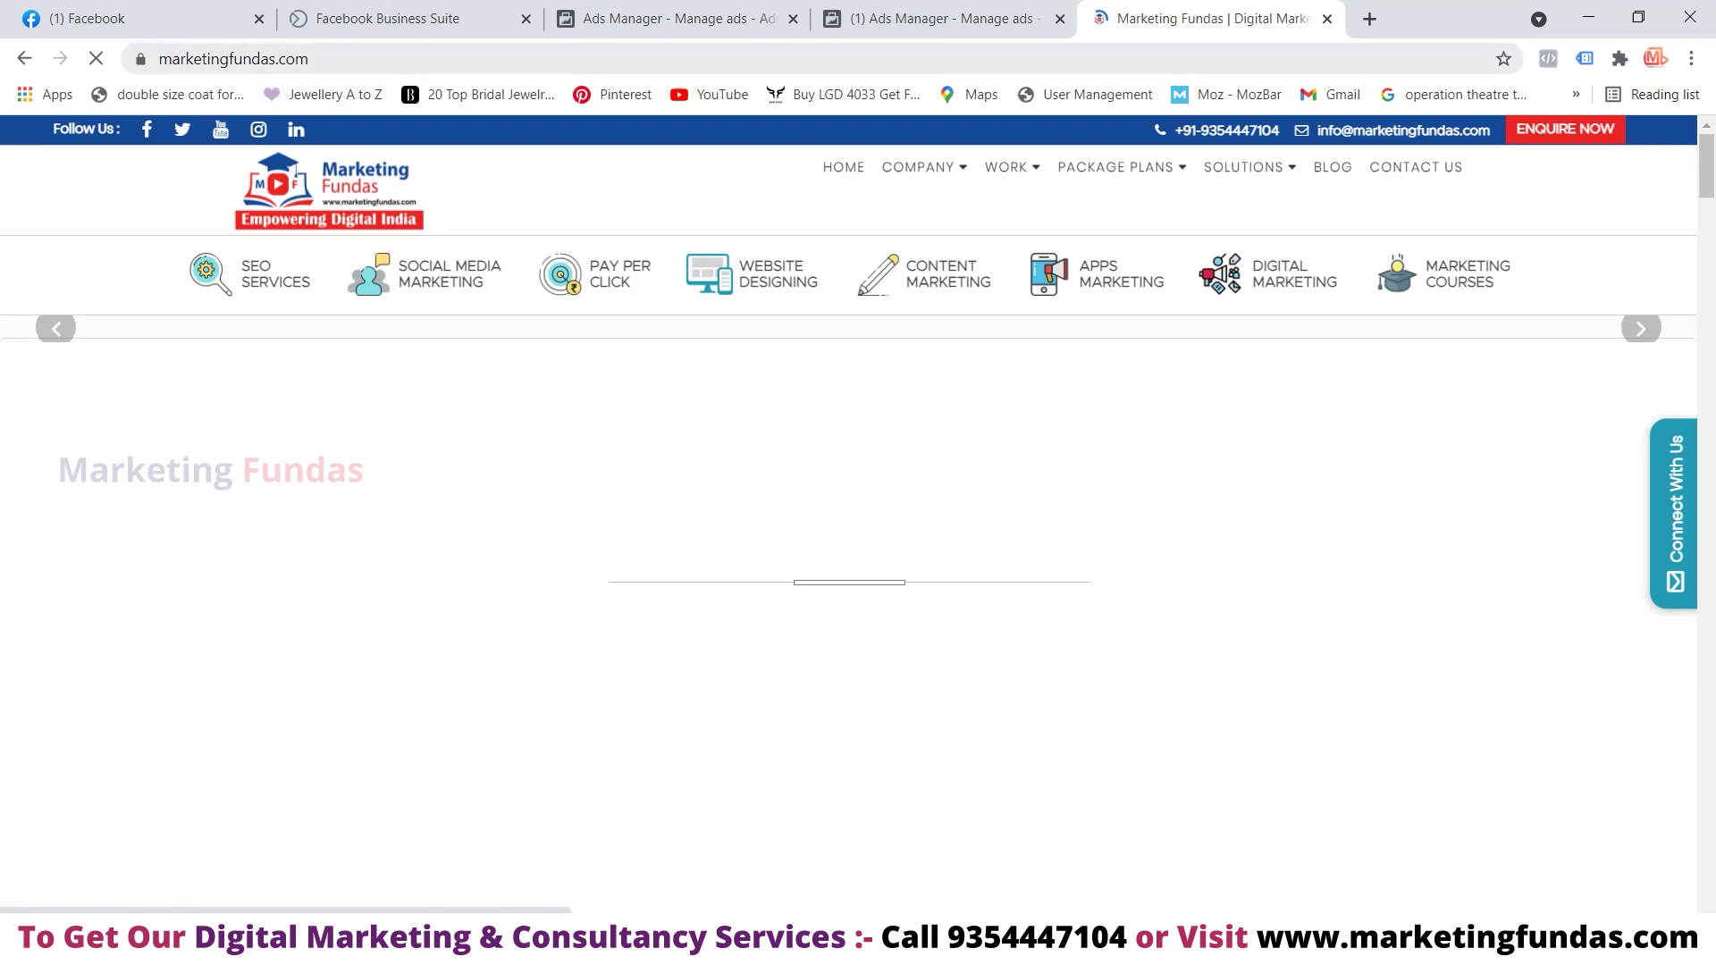
pyautogui.click(429, 59)
pyautogui.hotkey('ctrl', 'c')
pyautogui.click(670, 17)
pyautogui.click(554, 739)
pyautogui.hotkey('ctrl', 'v')
pyautogui.scroll(-1, 589, 657)
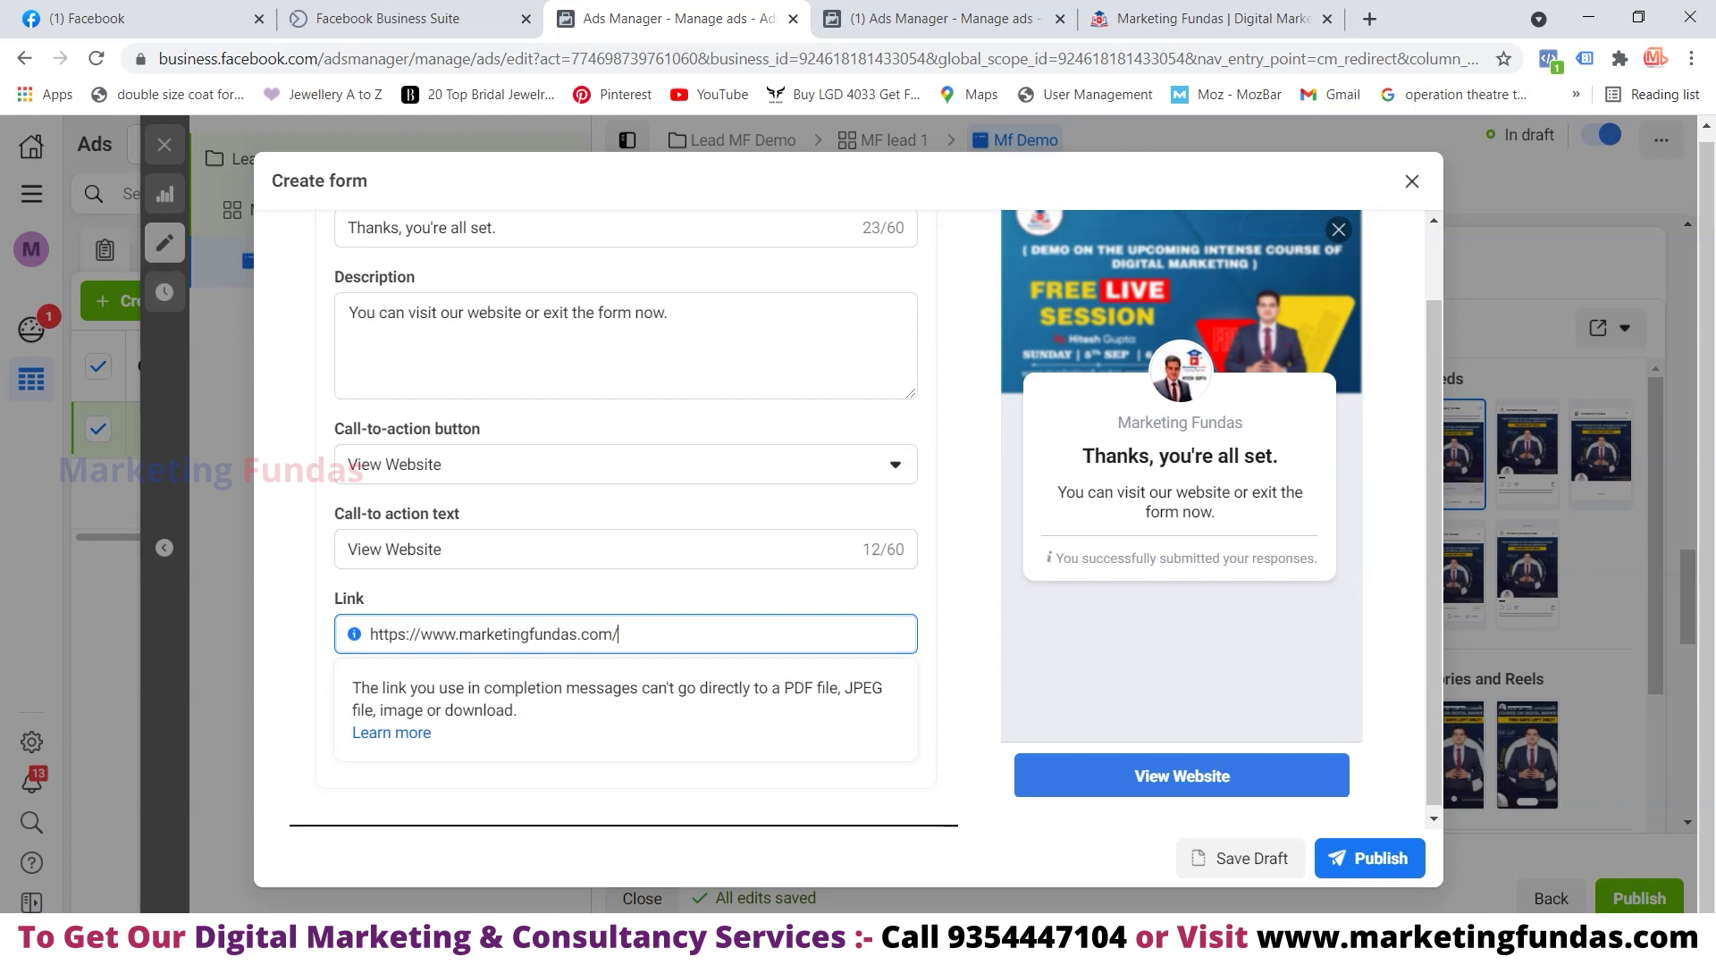
# Choose View Website as the completion message's call-to-action button and publish the lead form
pyautogui.click(465, 550)
pyautogui.click(465, 558)
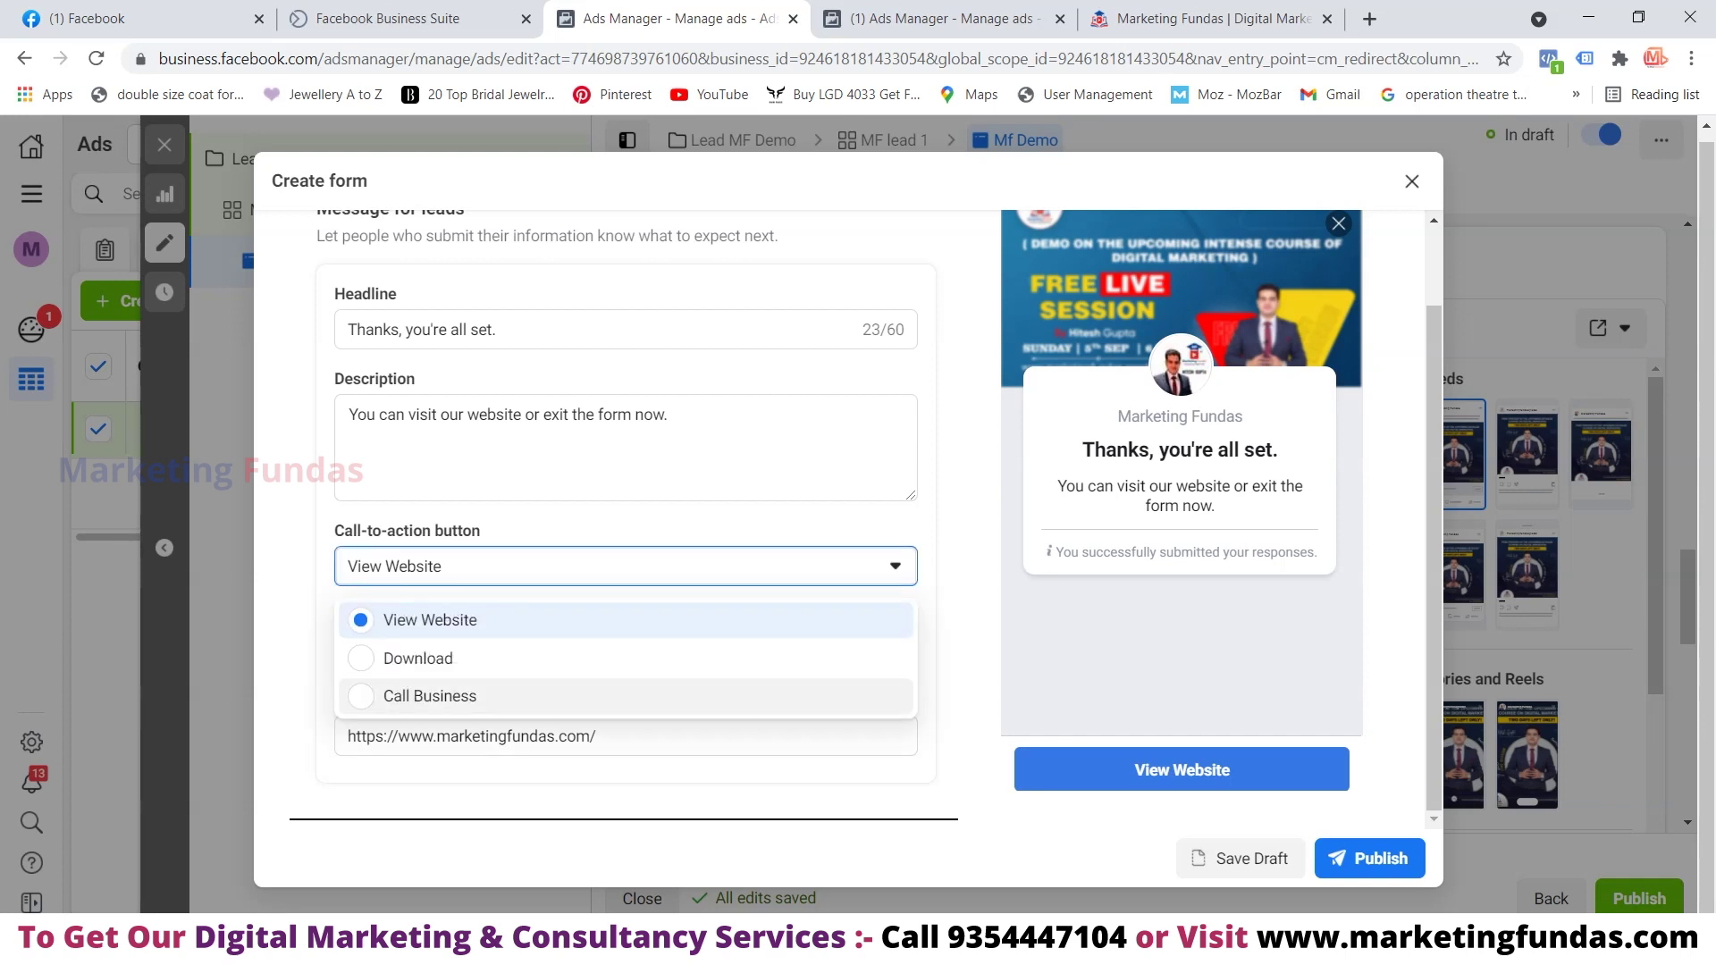
pyautogui.click(430, 619)
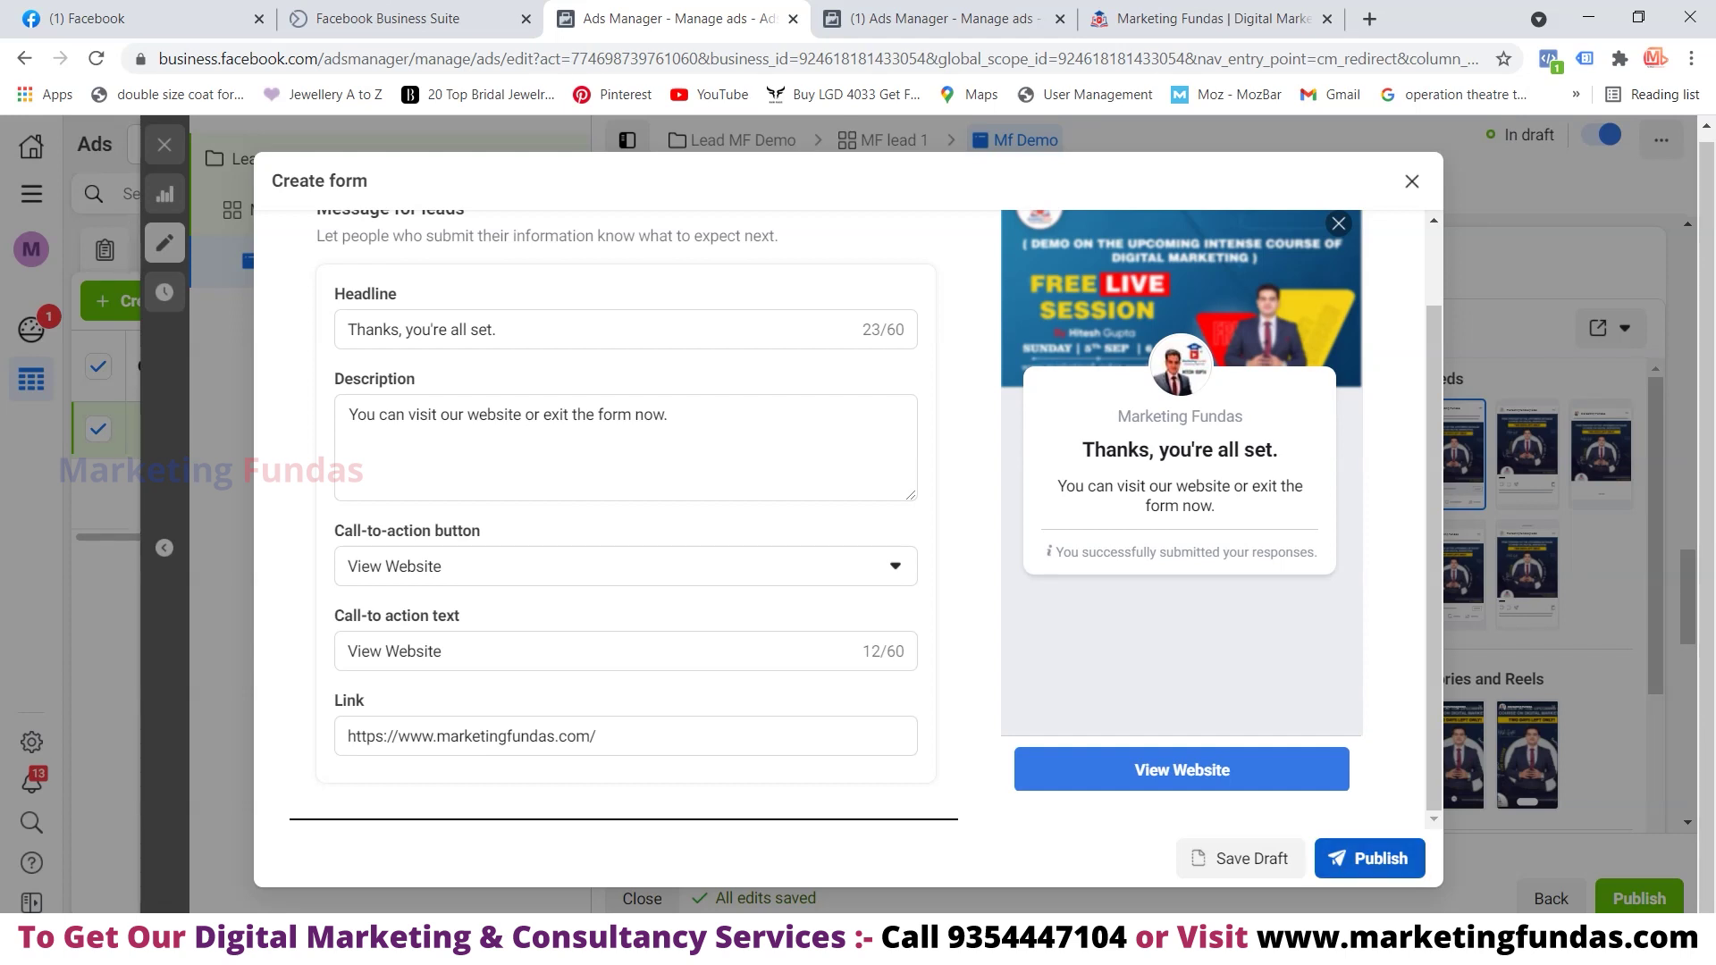
pyautogui.click(1369, 859)
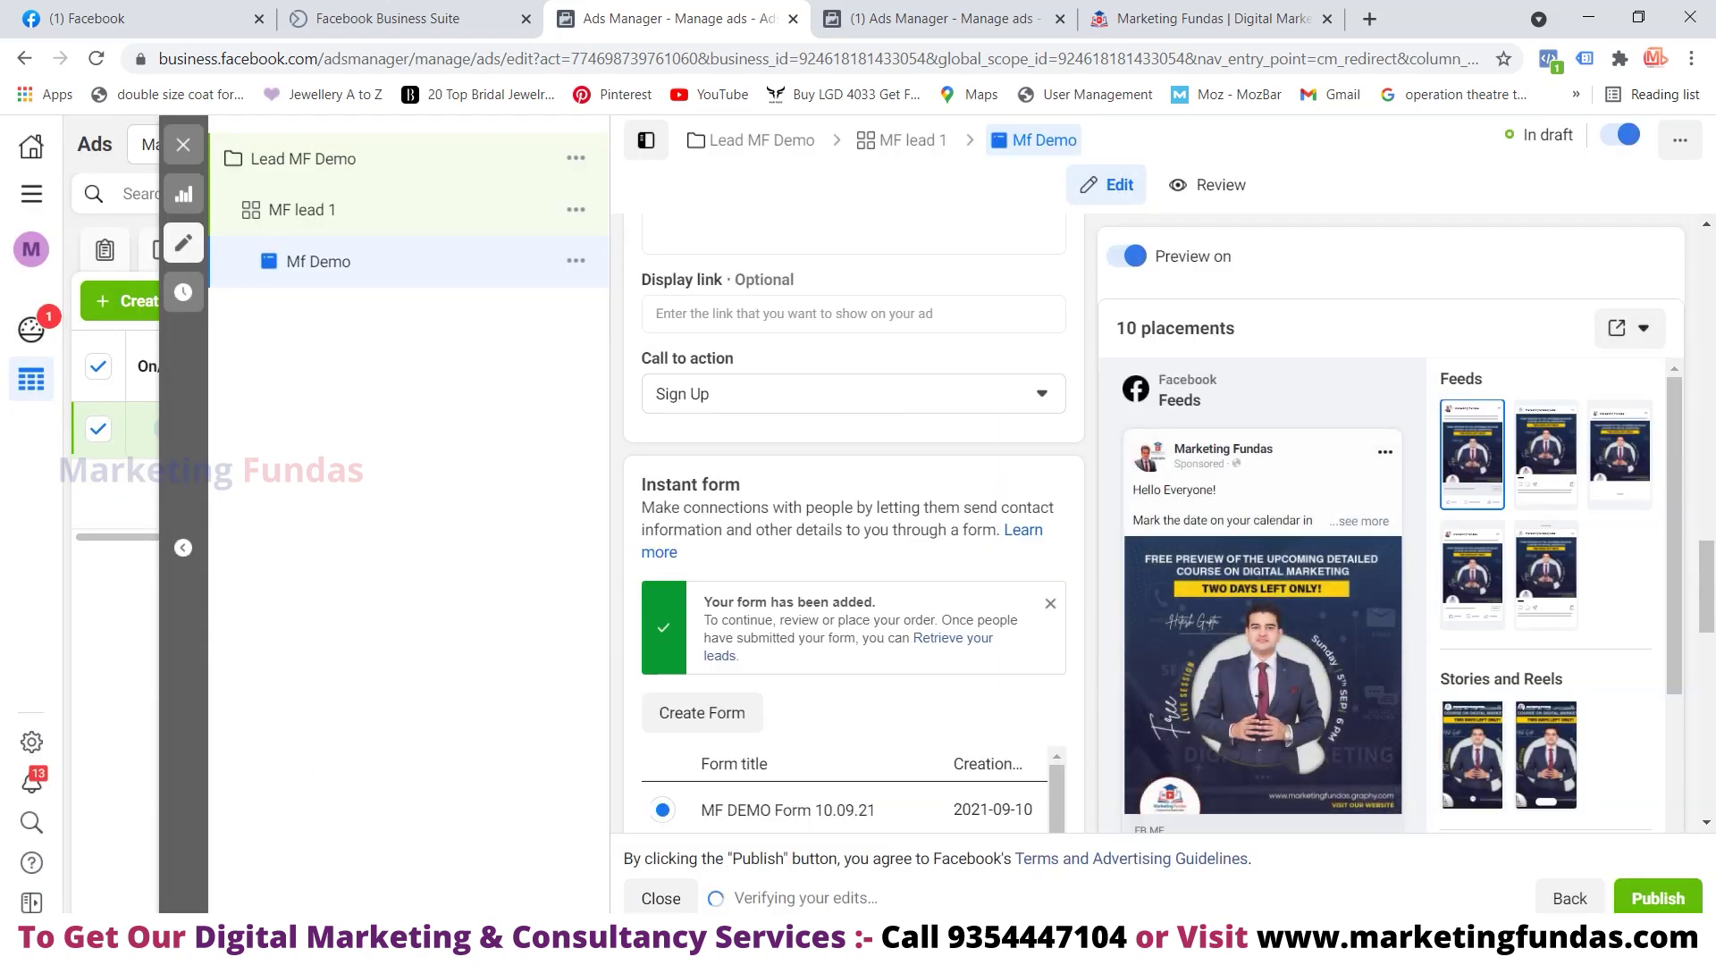
# Check the instant form selection and Tracking settings of the Mf Demo ad and publish the Lead MF Demo campaign
pyautogui.scroll(-1, 853, 571)
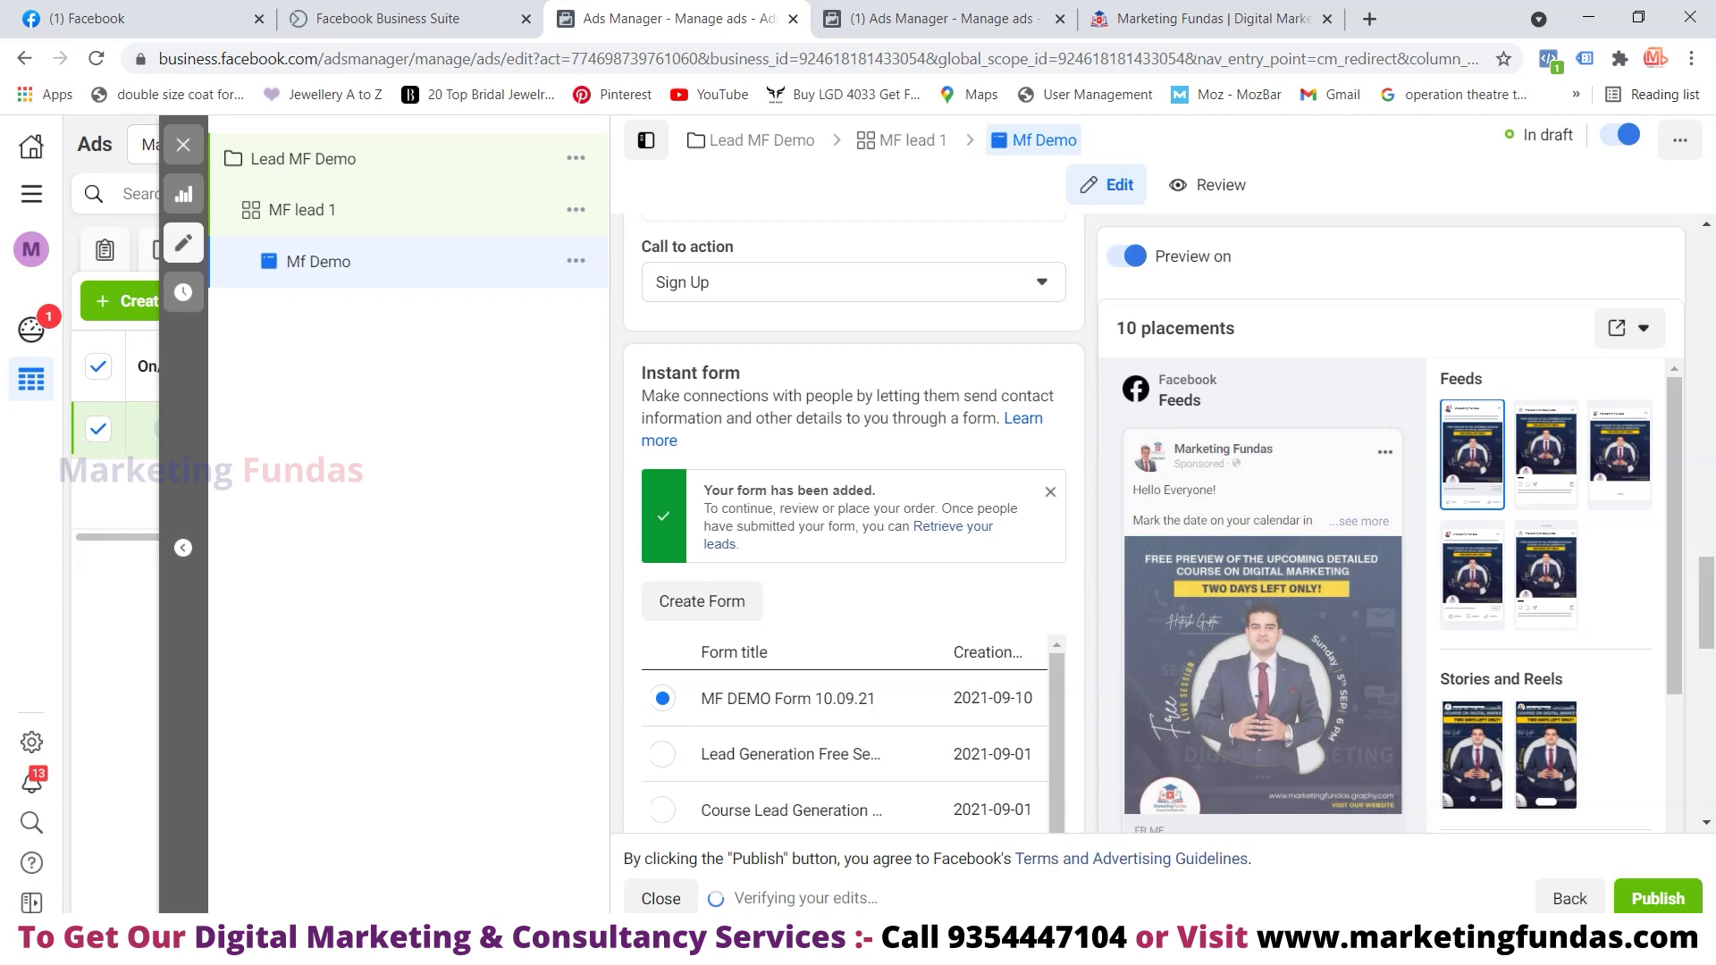
pyautogui.scroll(-2, 853, 536)
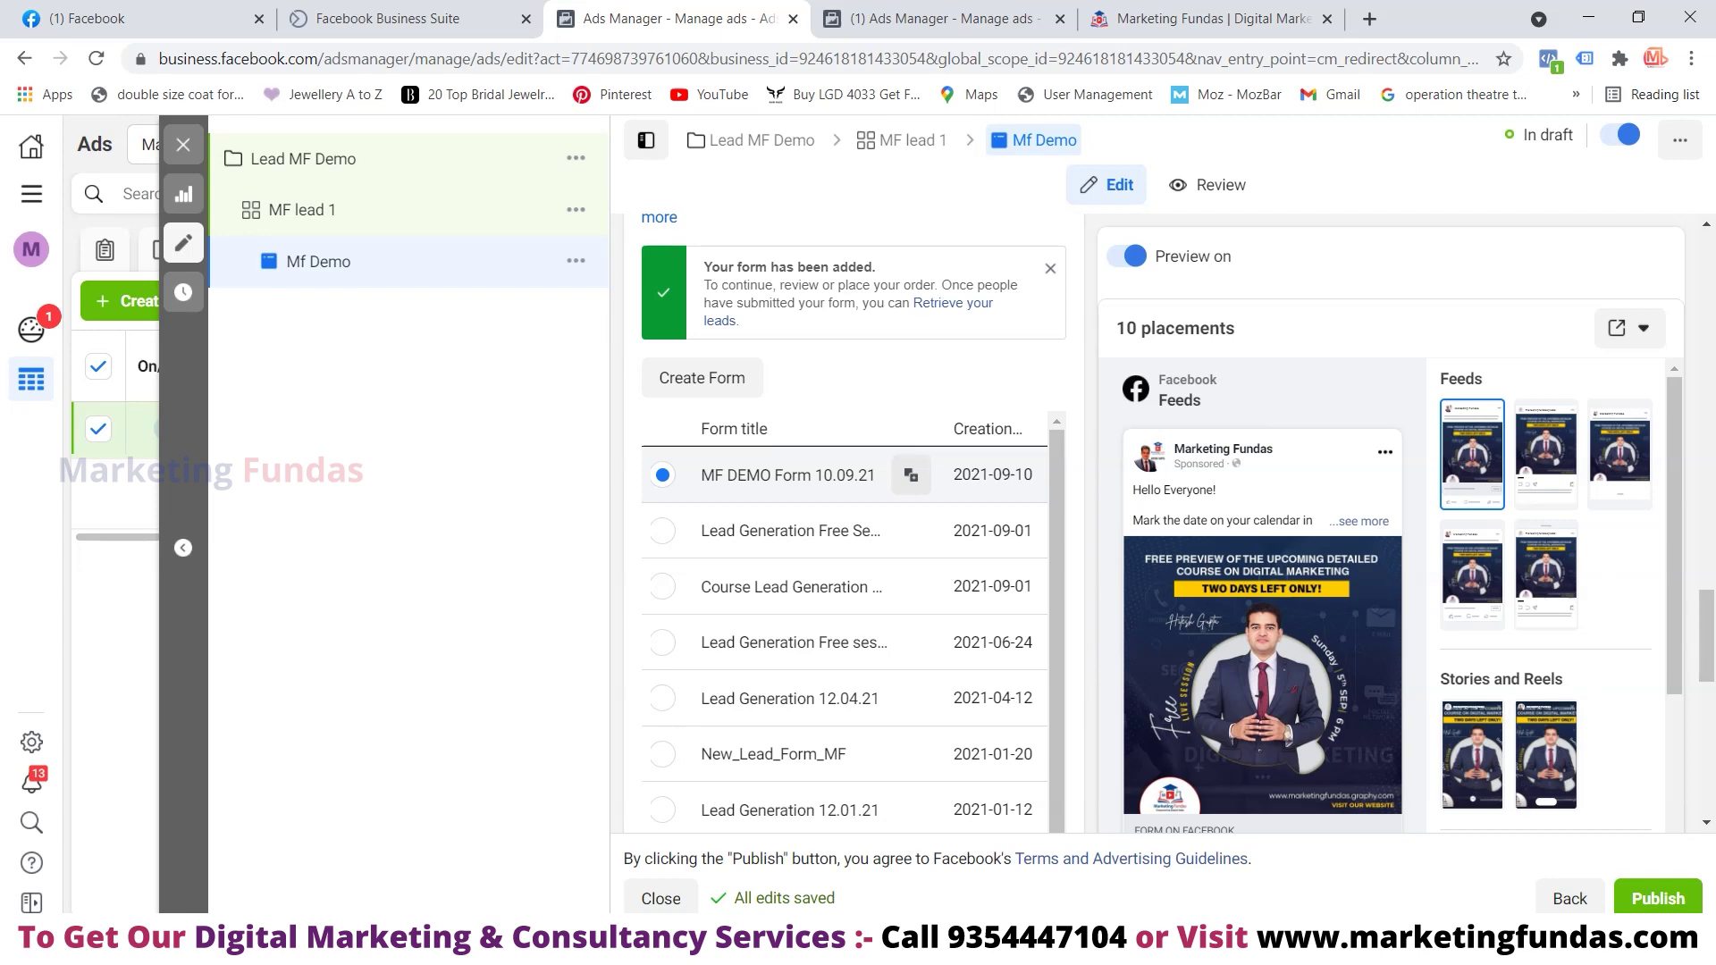
pyautogui.scroll(-2, 845, 626)
pyautogui.scroll(-8, 845, 549)
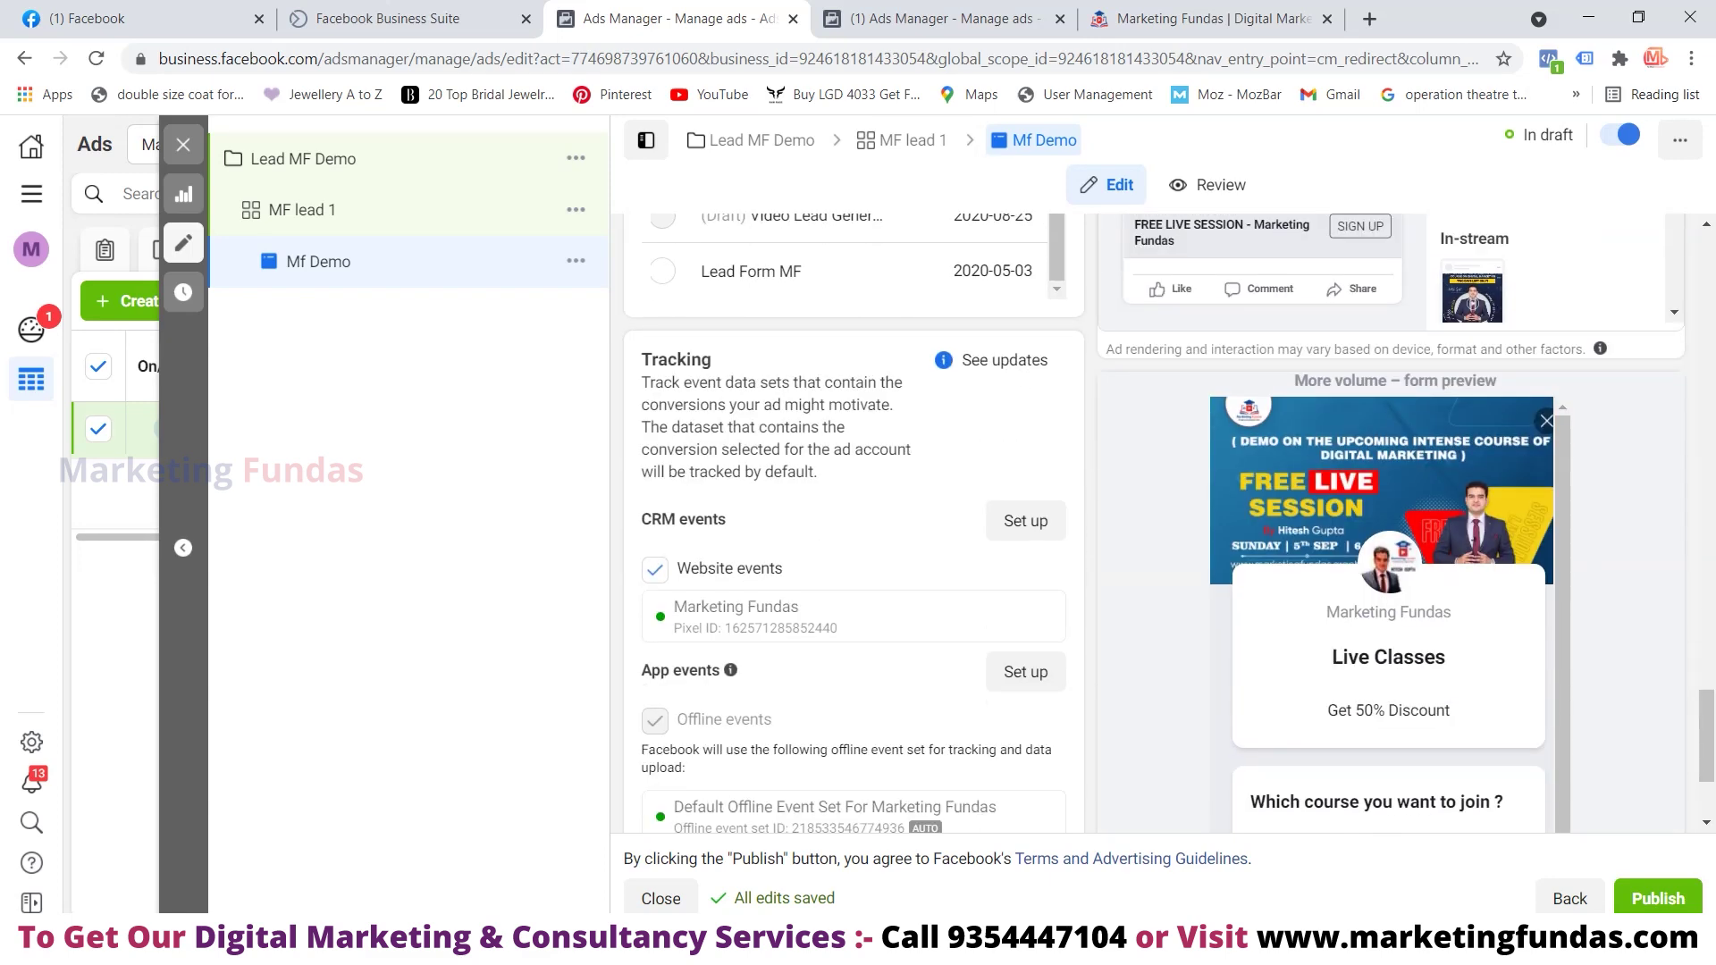
pyautogui.scroll(-1, 845, 536)
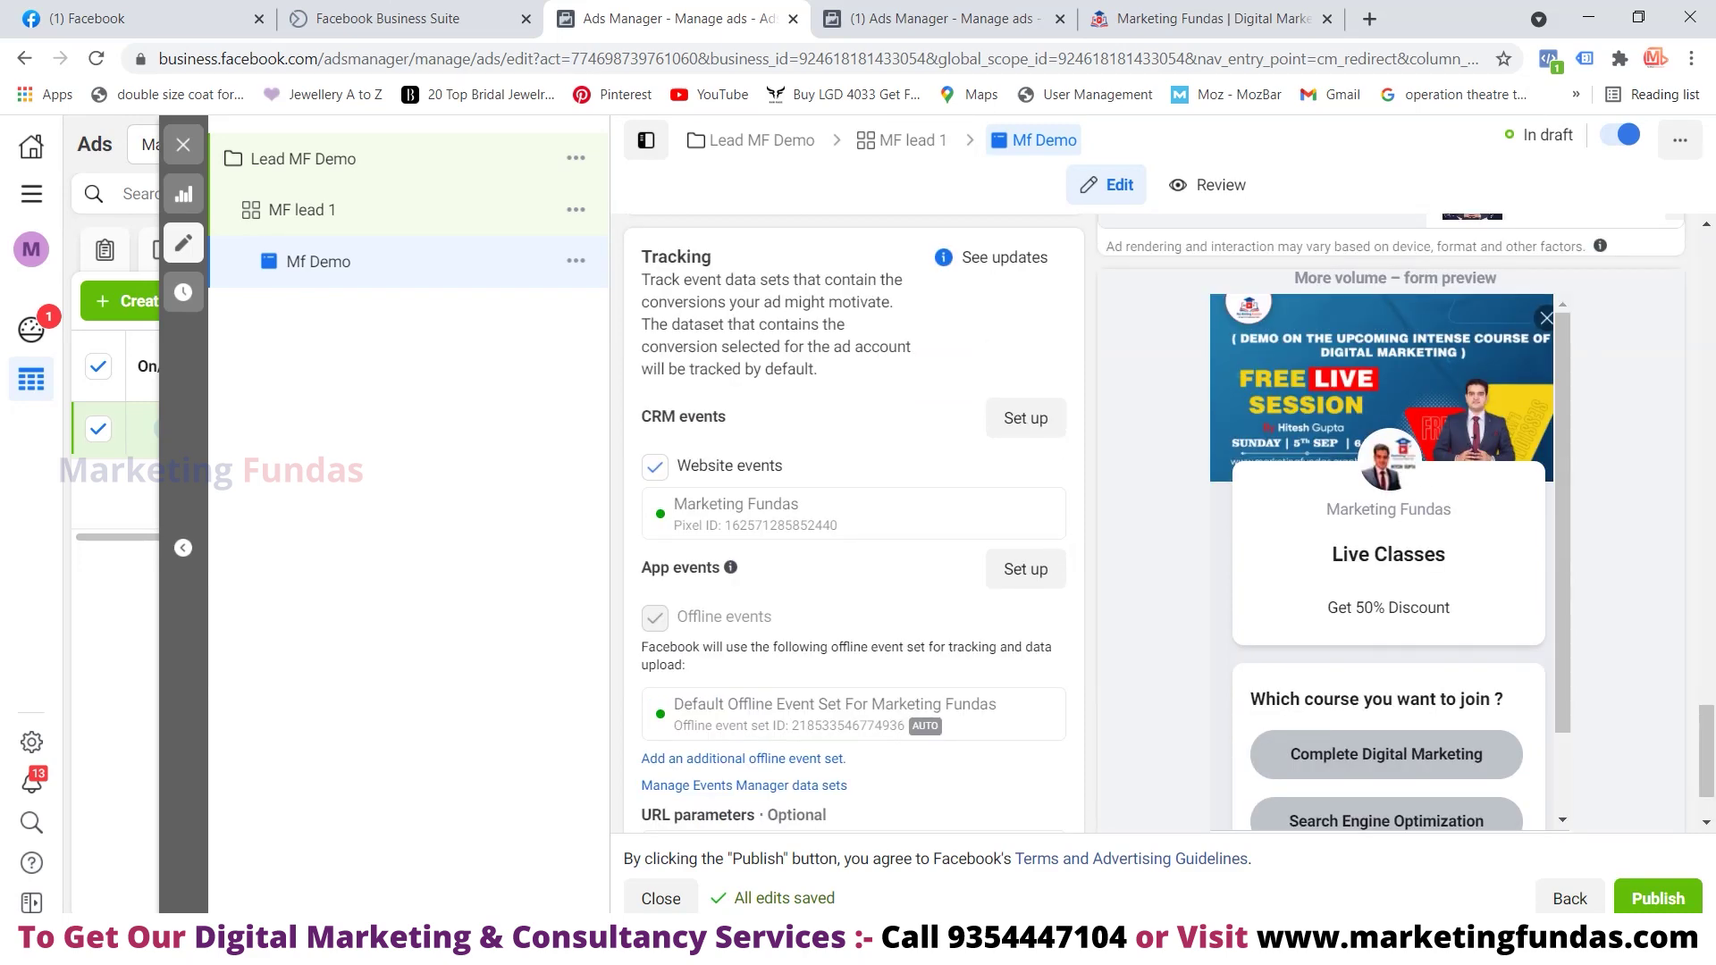
pyautogui.scroll(-3, 1387, 572)
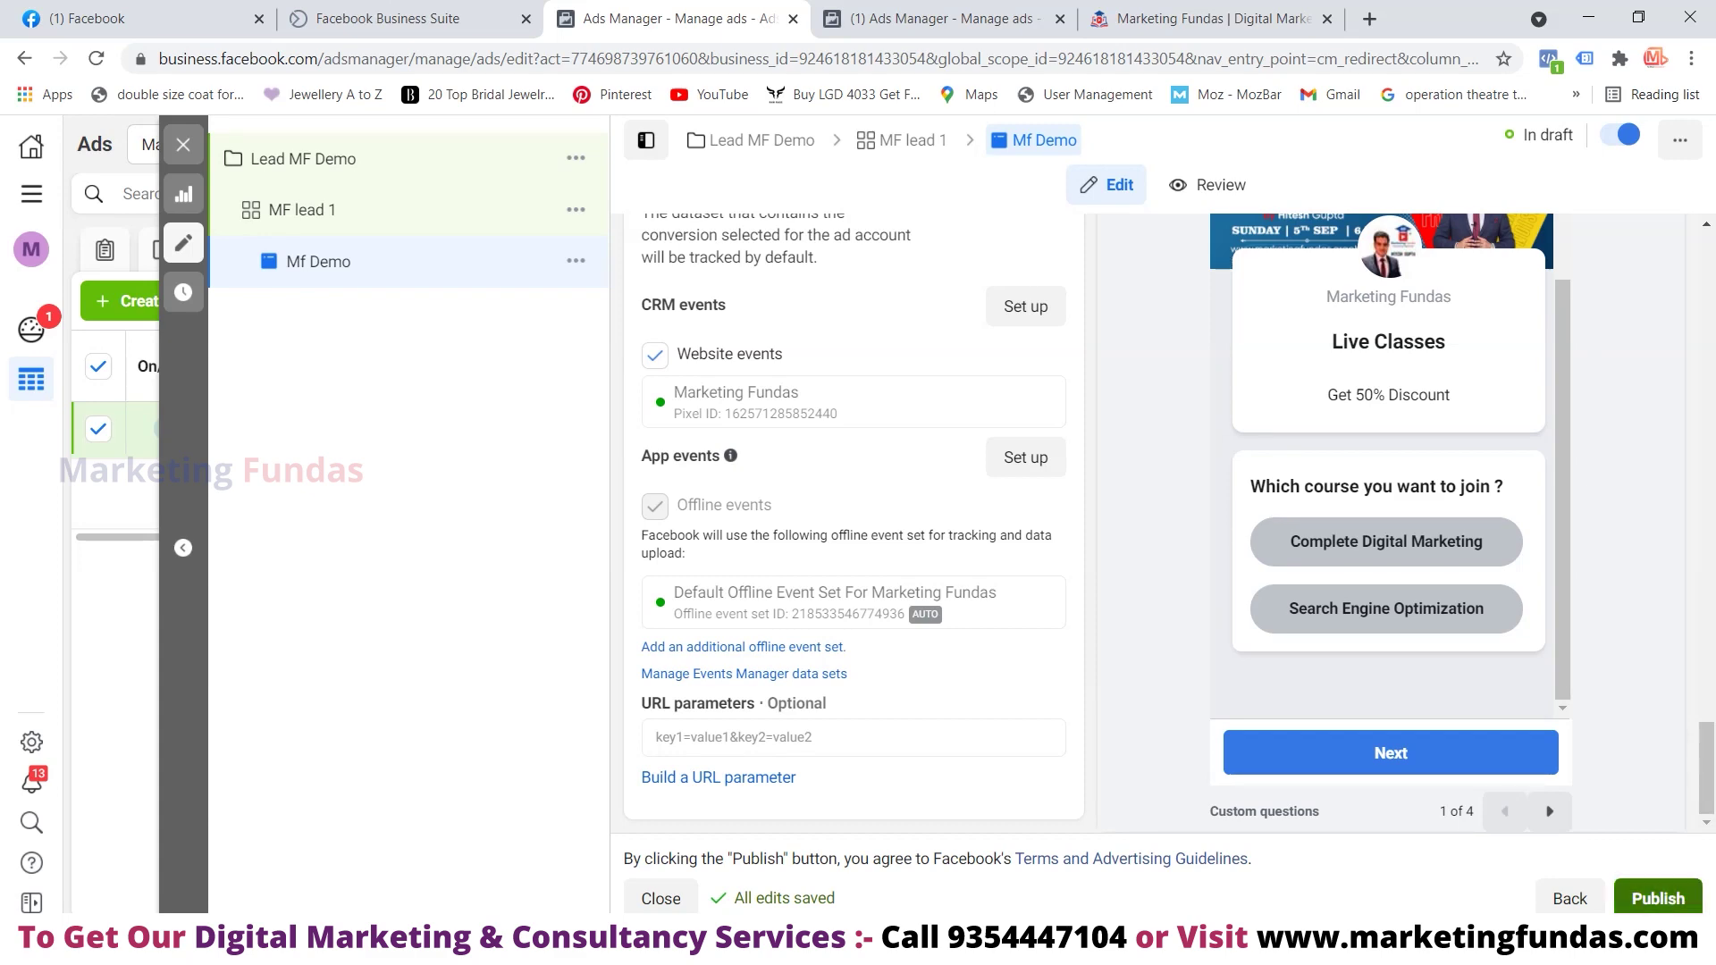
pyautogui.click(1657, 897)
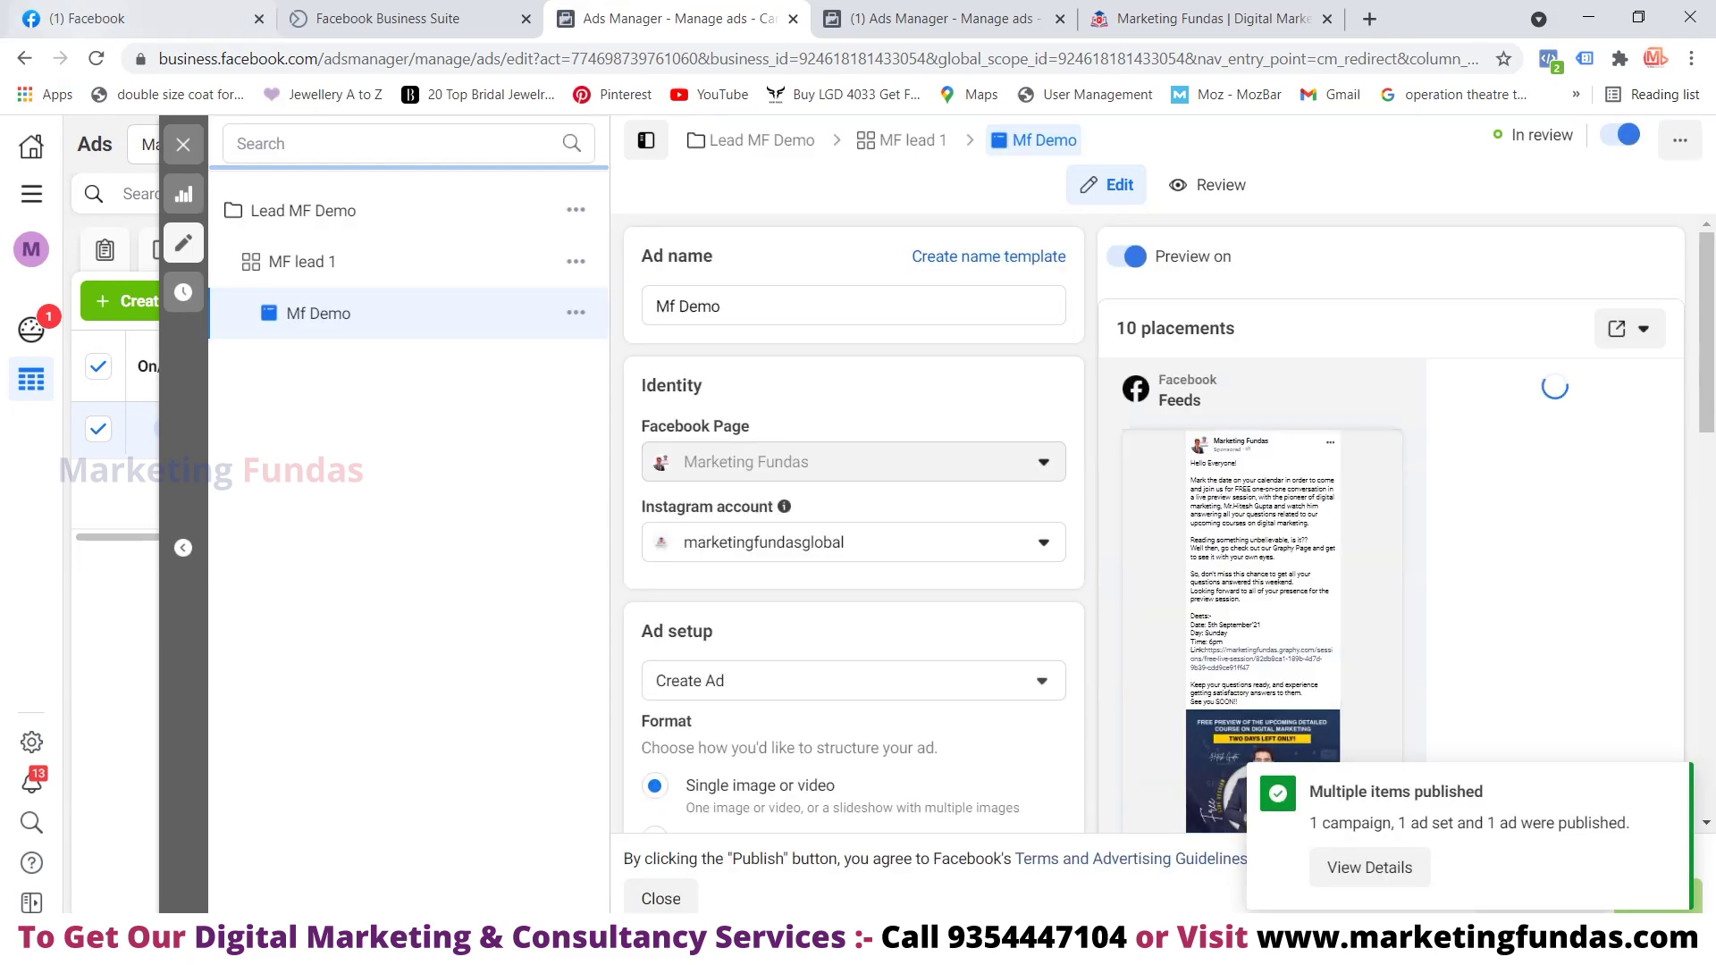
# Close the ad editor, clear the campaign and ad set selections, and show the full list of campaigns
pyautogui.click(183, 145)
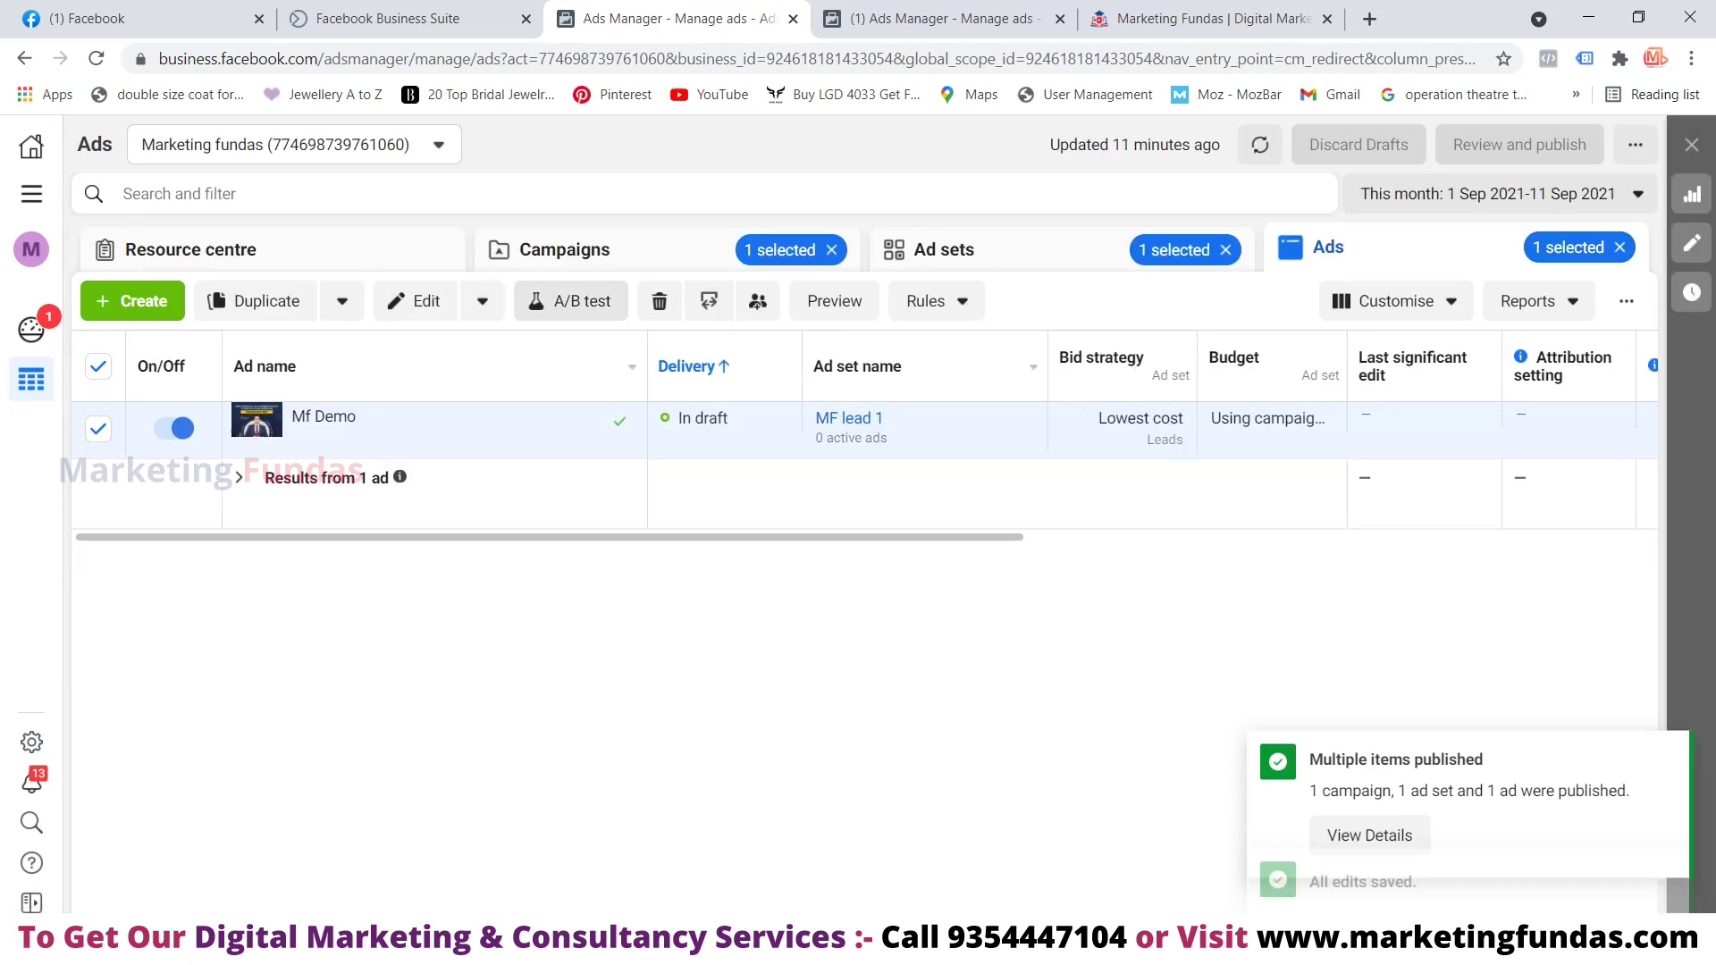
pyautogui.click(946, 249)
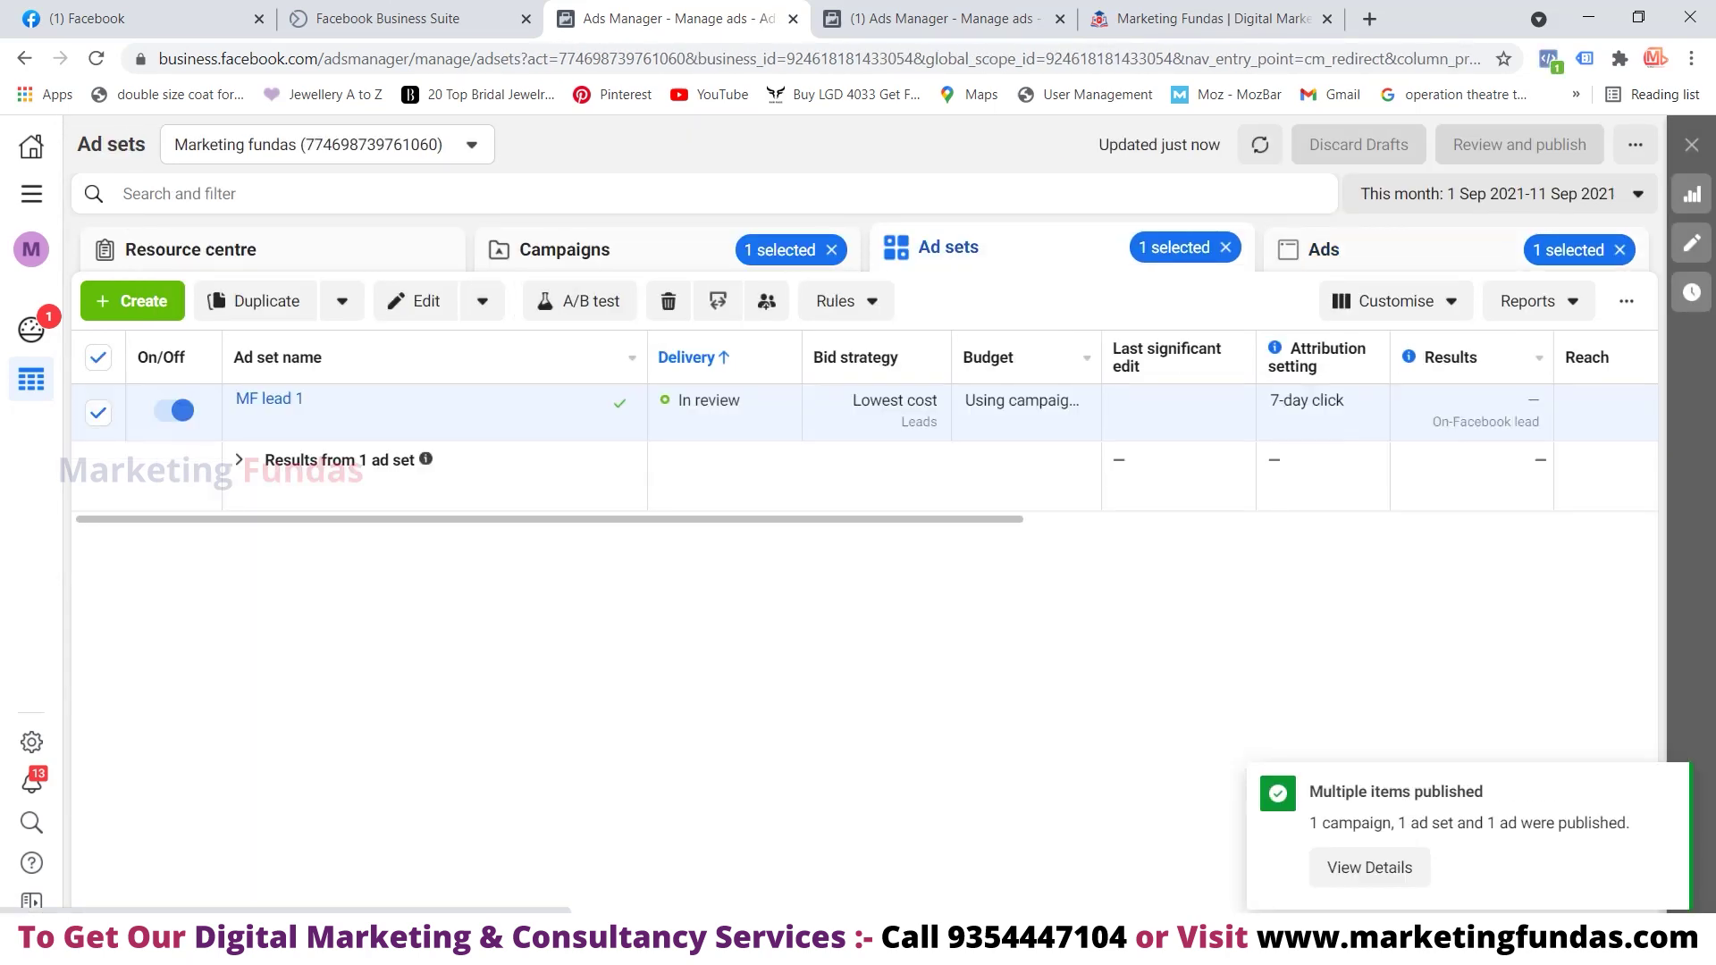
pyautogui.click(831, 250)
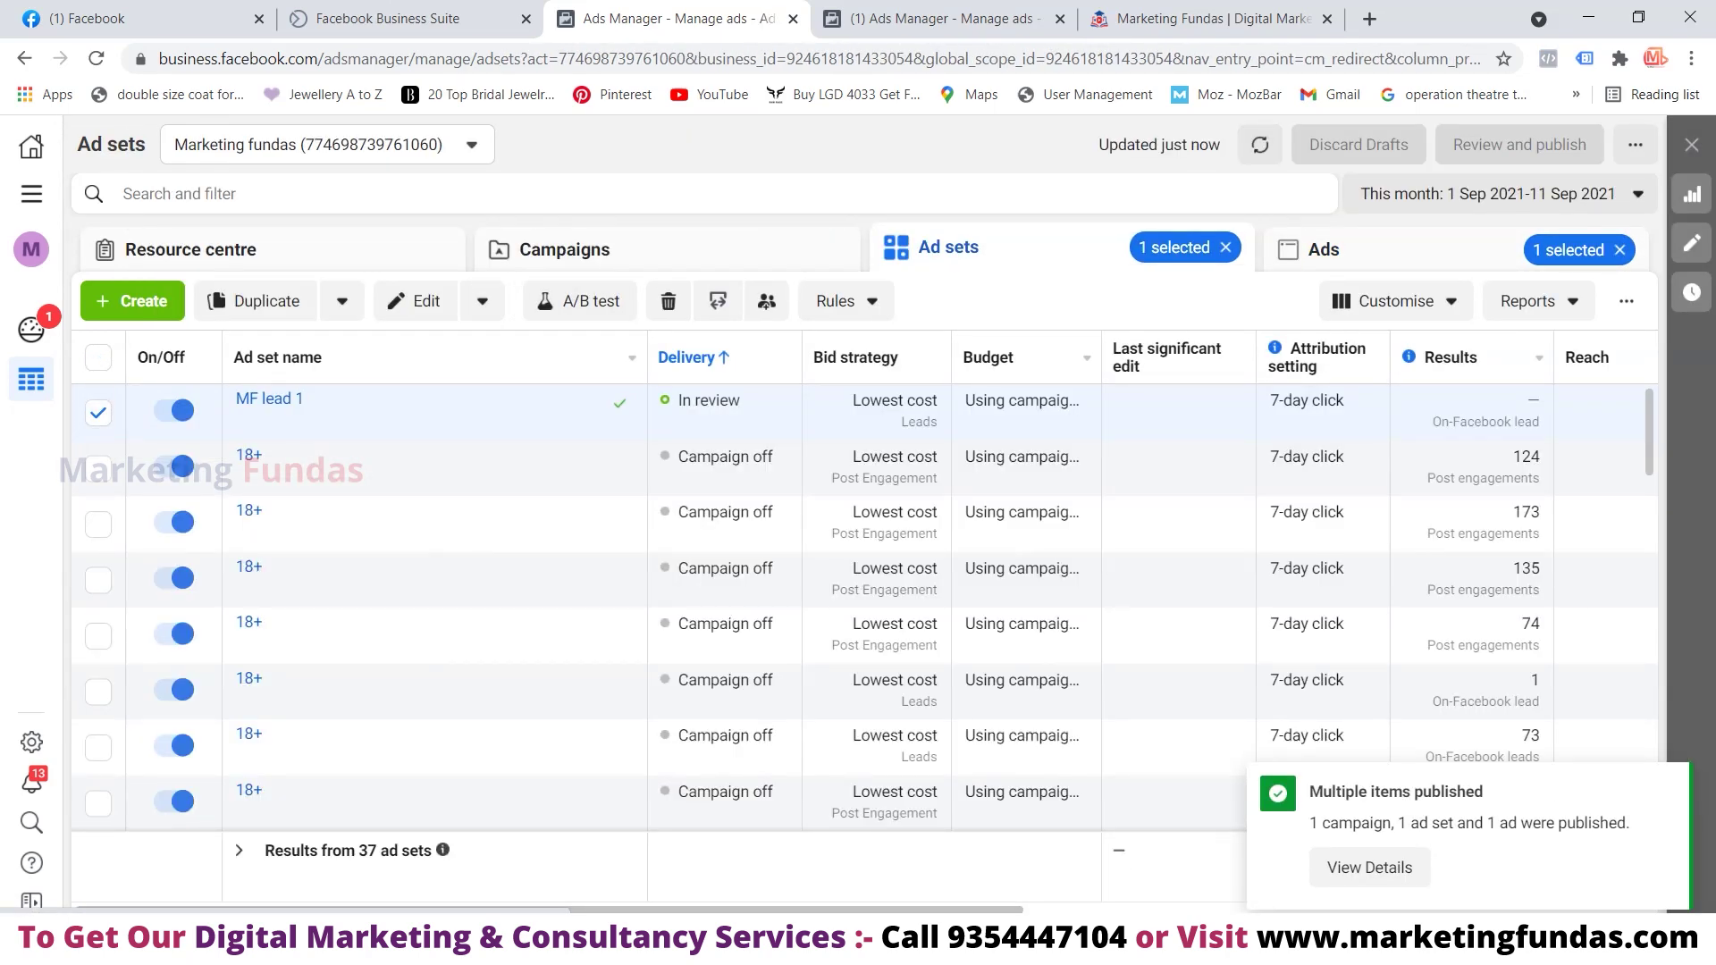
pyautogui.click(1225, 248)
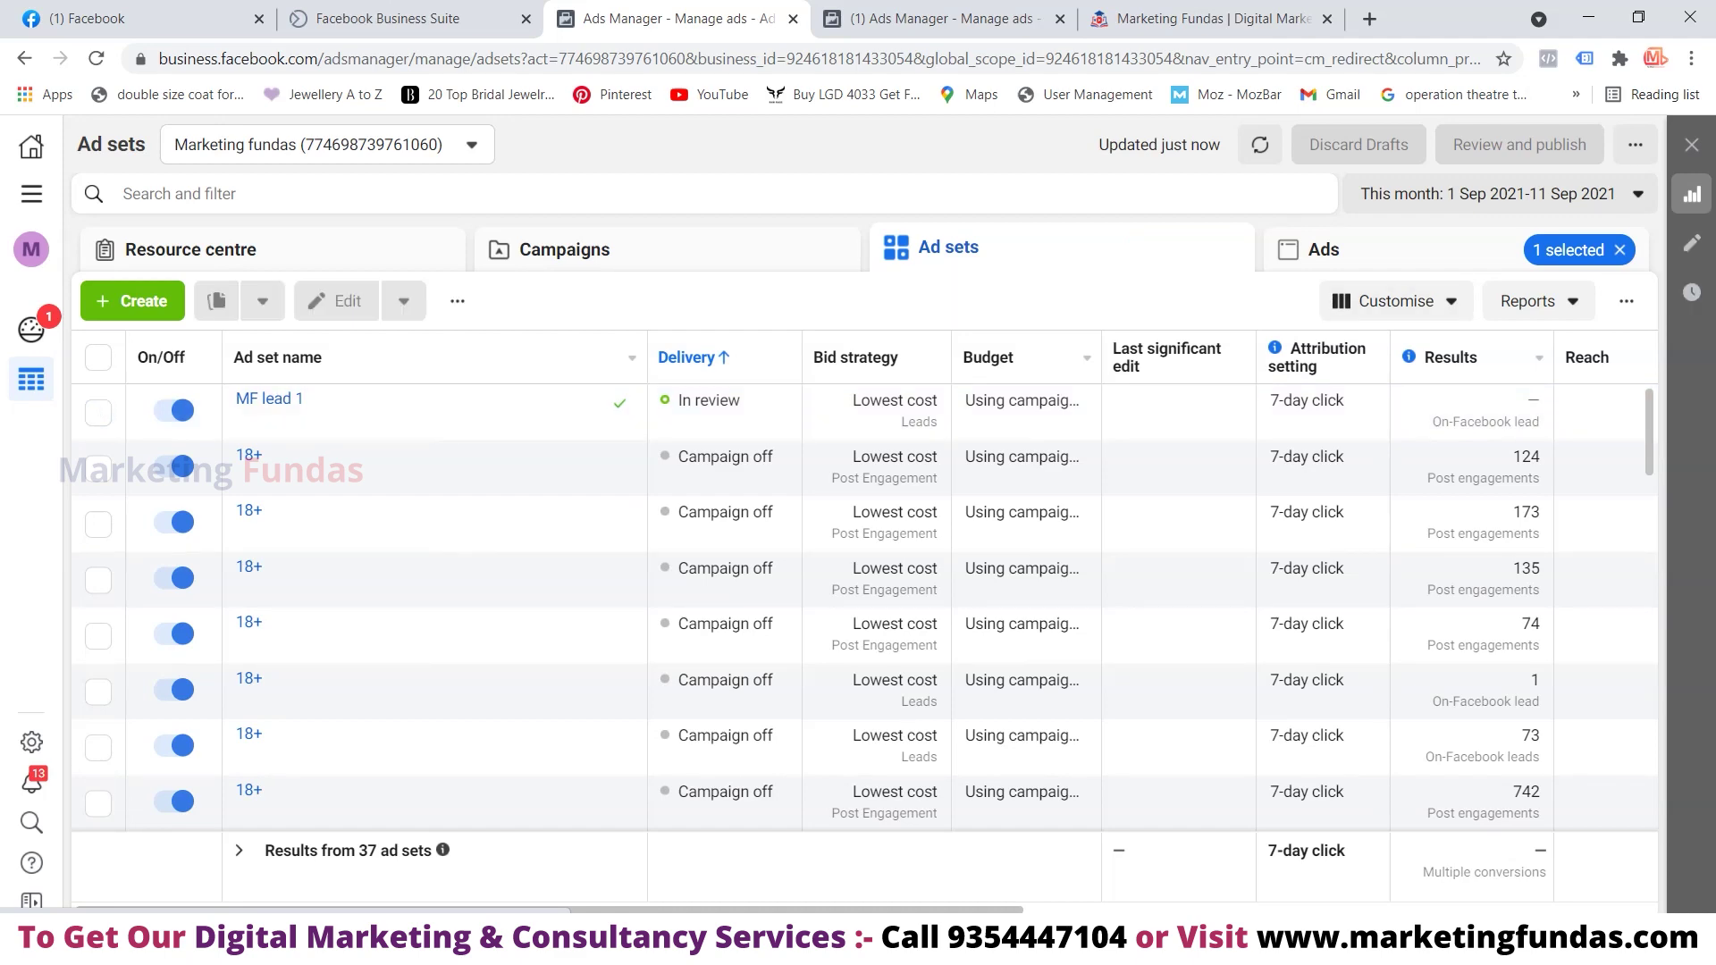
pyautogui.click(563, 249)
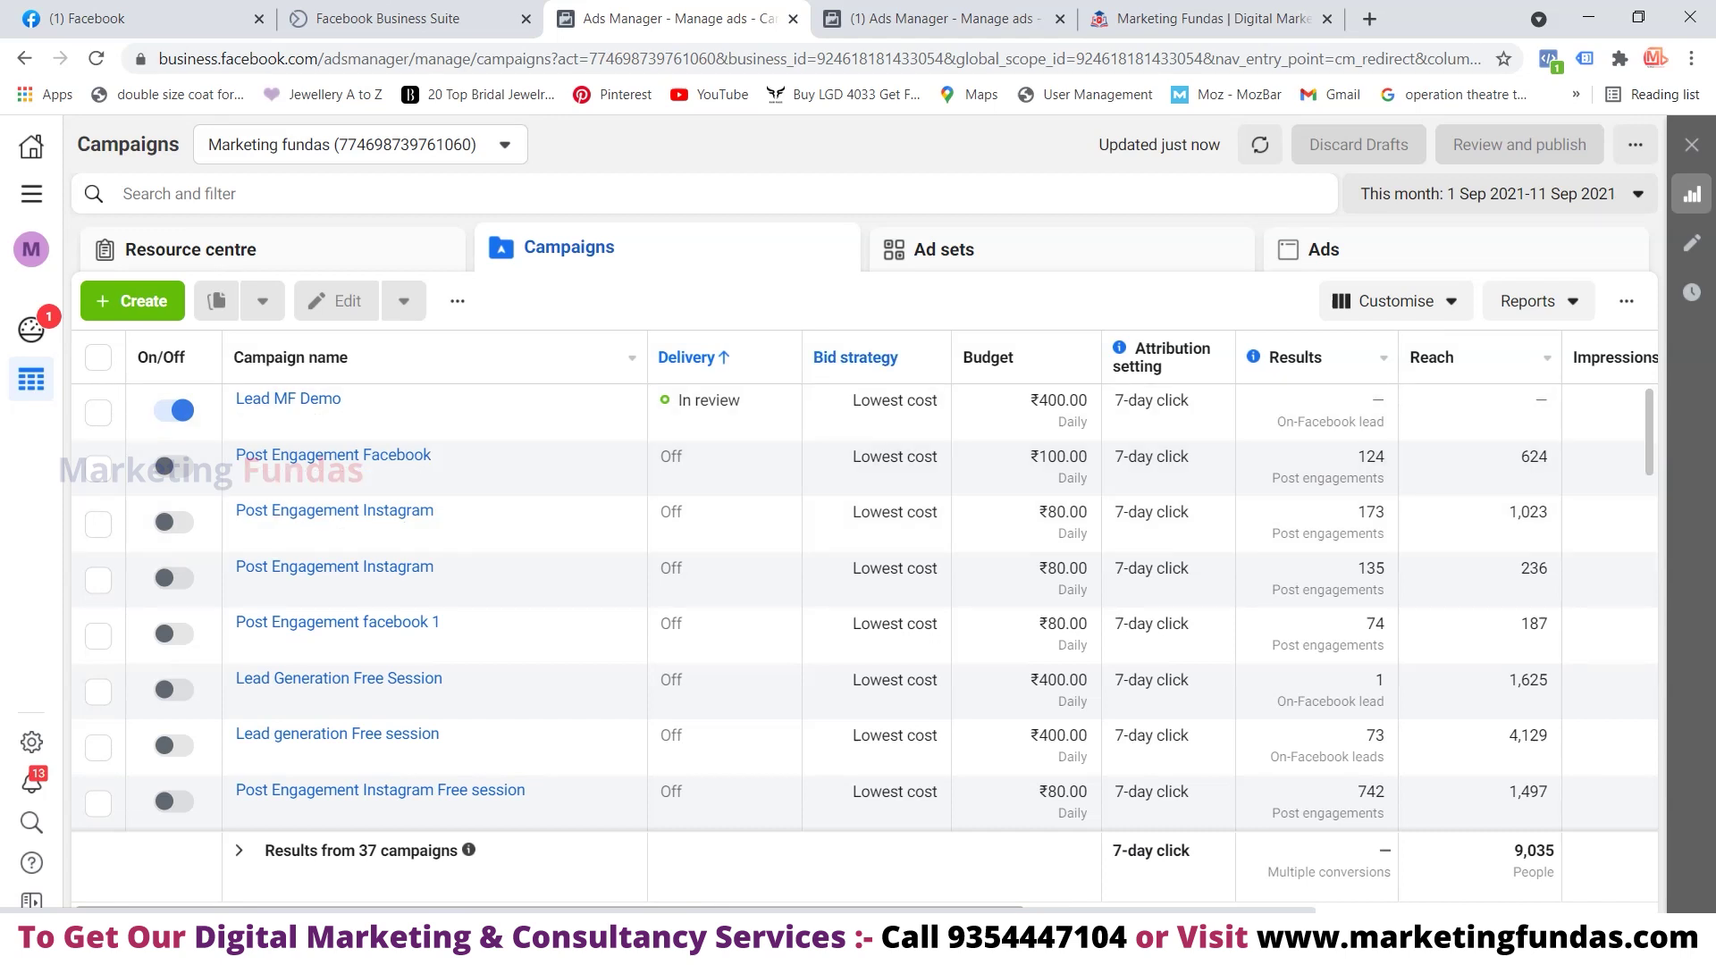
pyautogui.moveTo(855, 356)
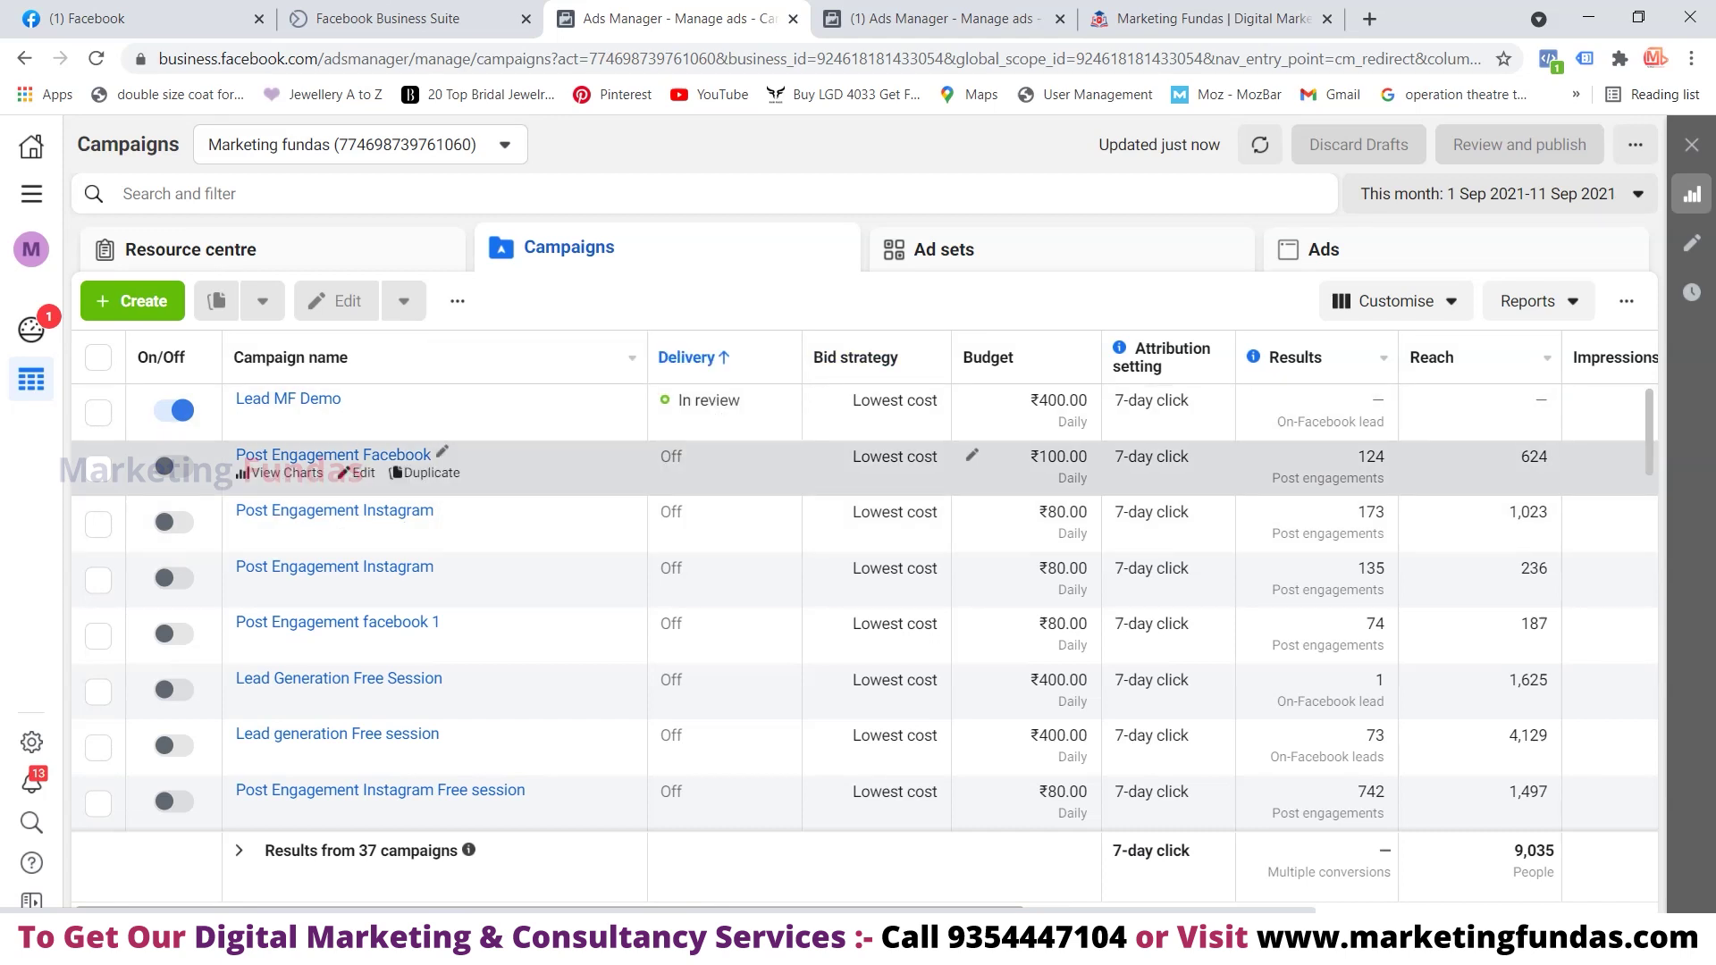